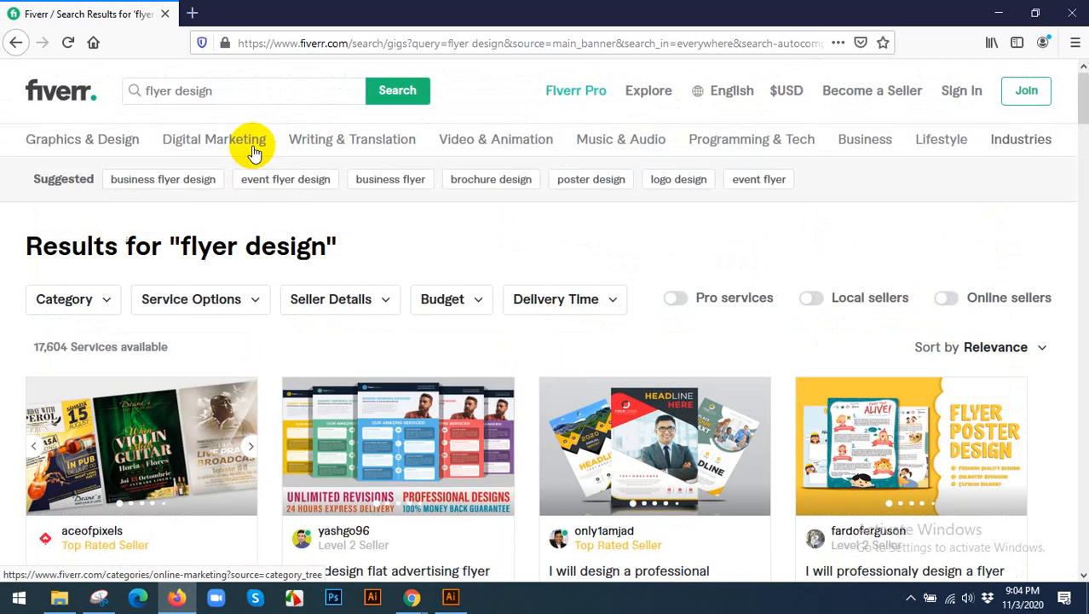
click(211, 12)
click(339, 20)
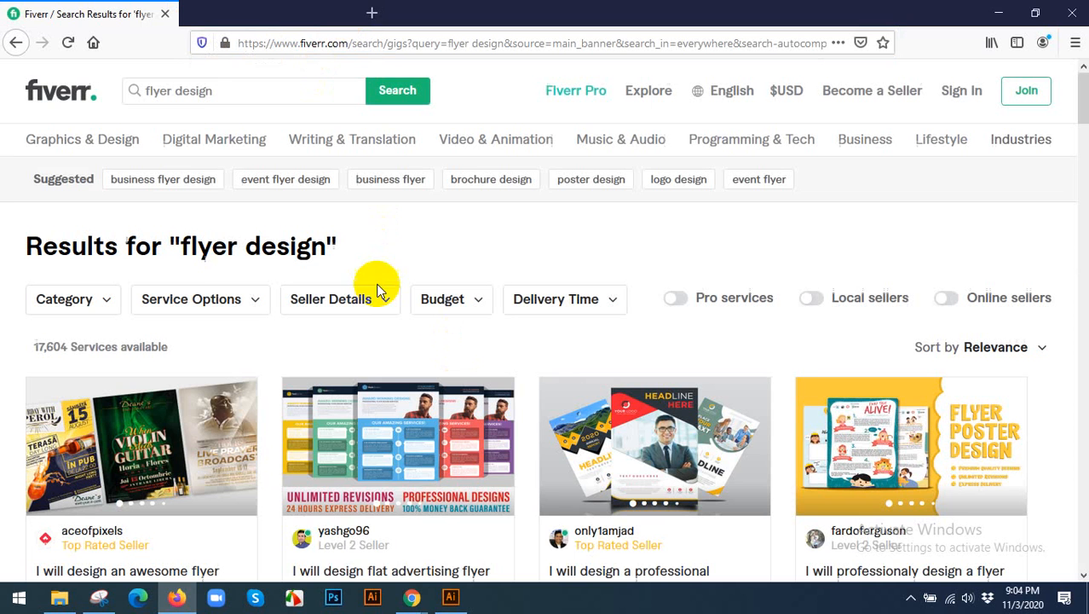
mouse_move(416, 595)
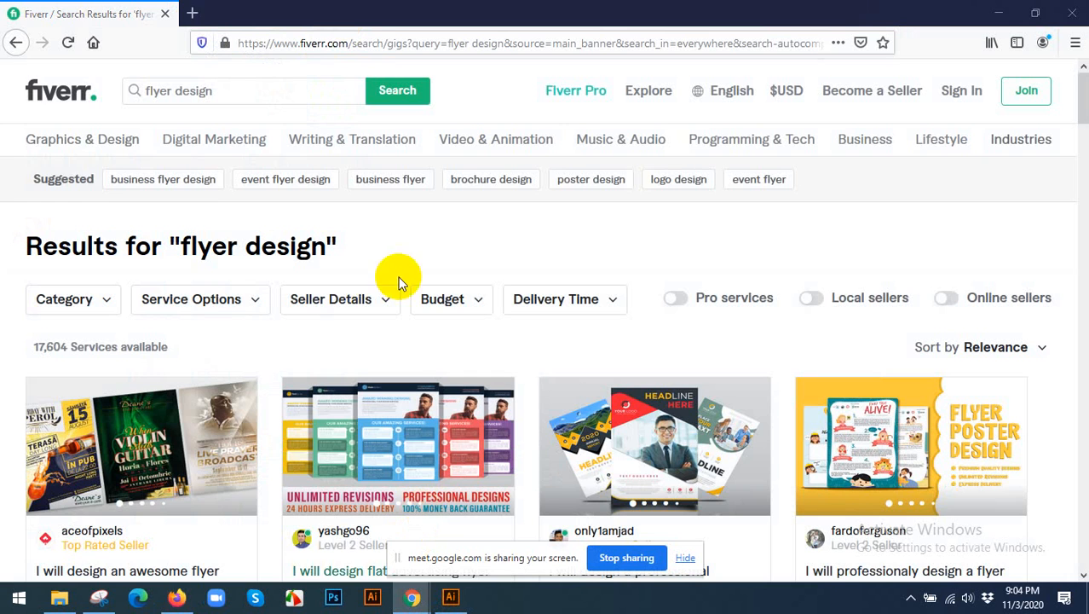
click(204, 15)
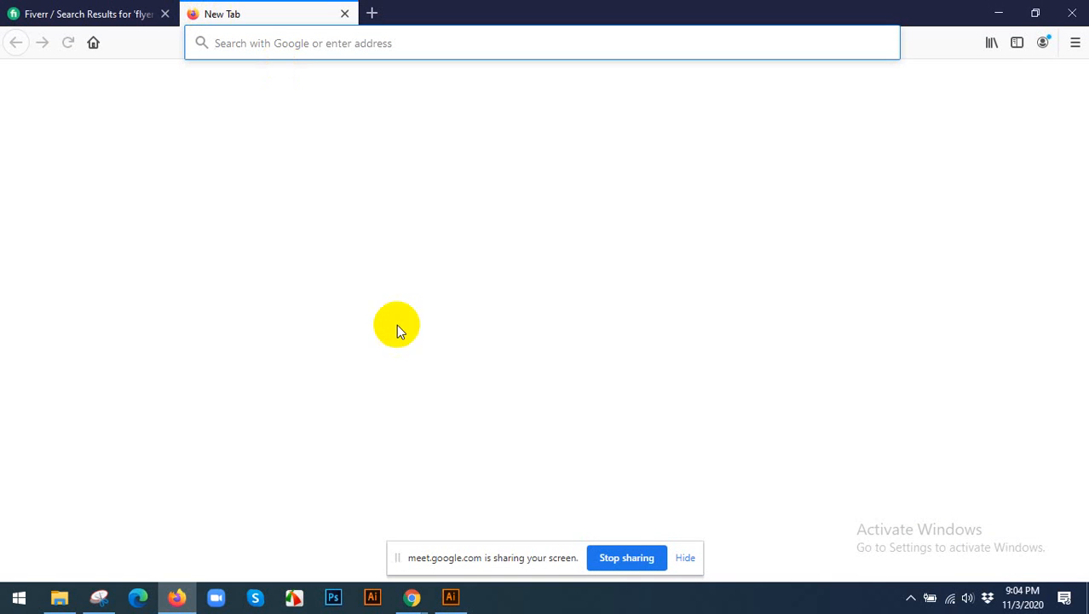
Switch to the Chrome window and look through the "dl flyer" image search results.
mouse_move(414, 597)
click(467, 506)
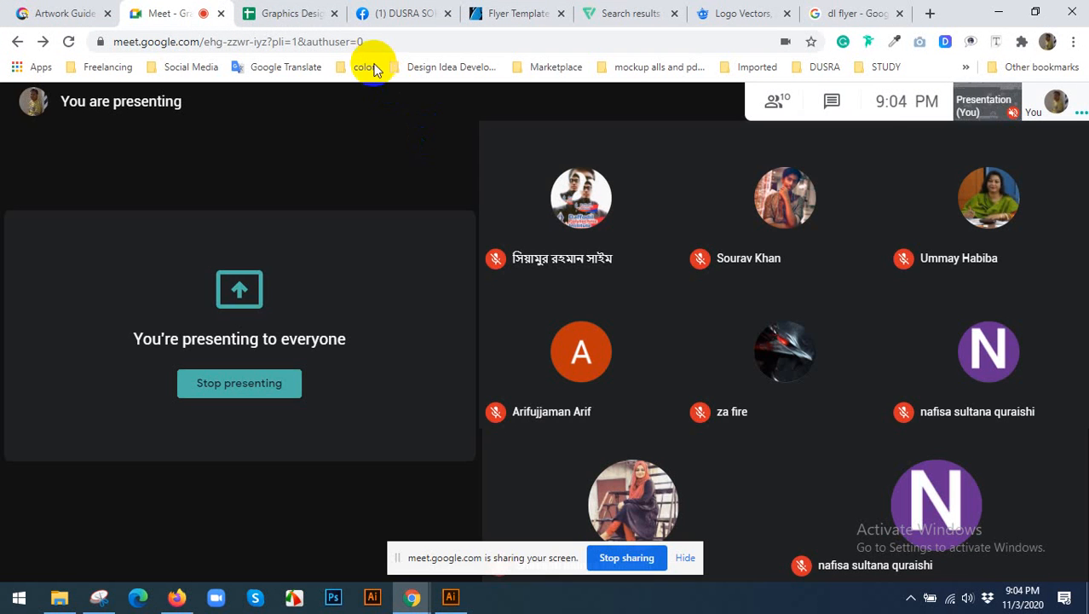
click(863, 13)
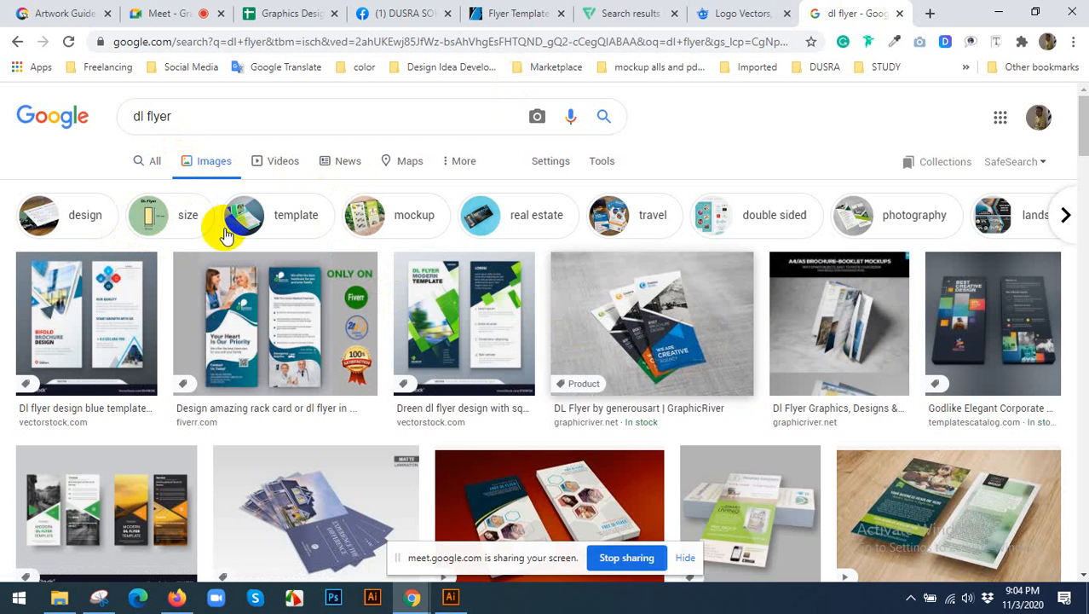
scroll(682, 294, down, 1)
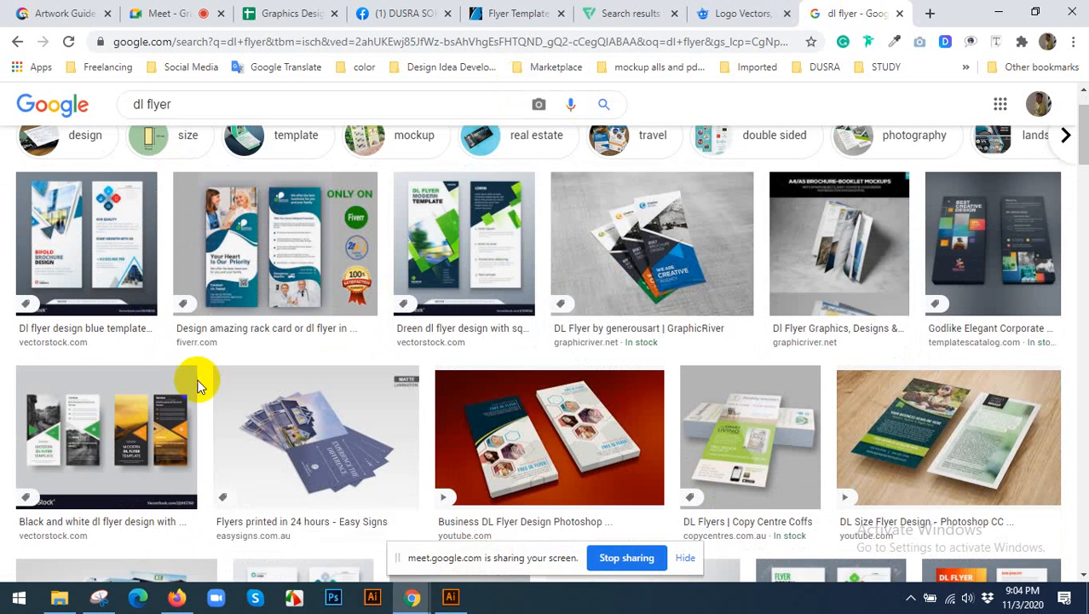
scroll(202, 377, down, 3)
scroll(866, 388, up, 4)
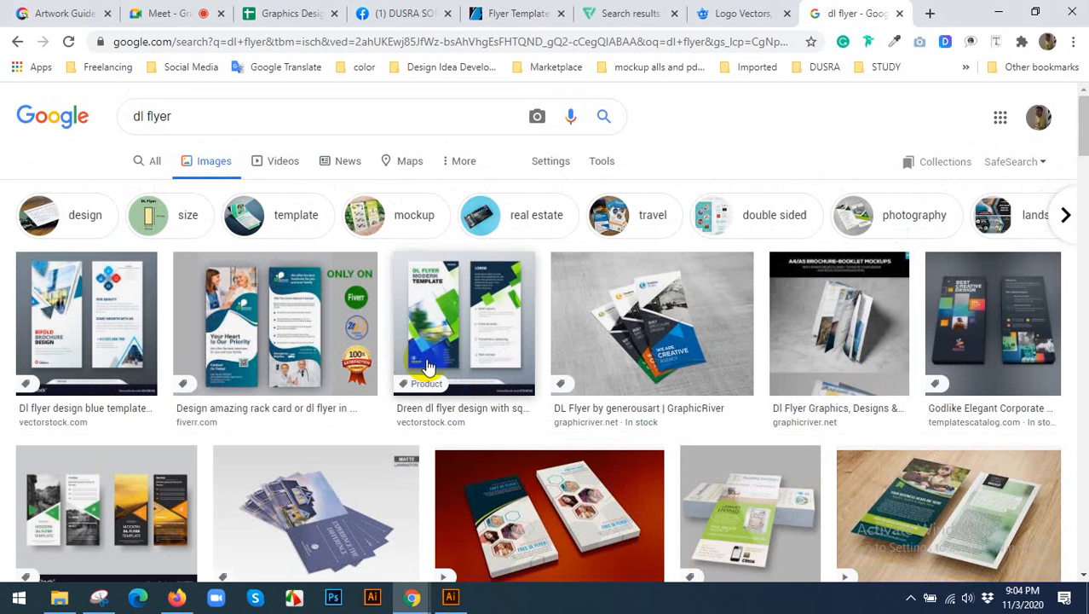
Narrow the dl flyer image results to "size" and preview the blue two-sided Pinterest flyer, closing the preview again.
click(188, 217)
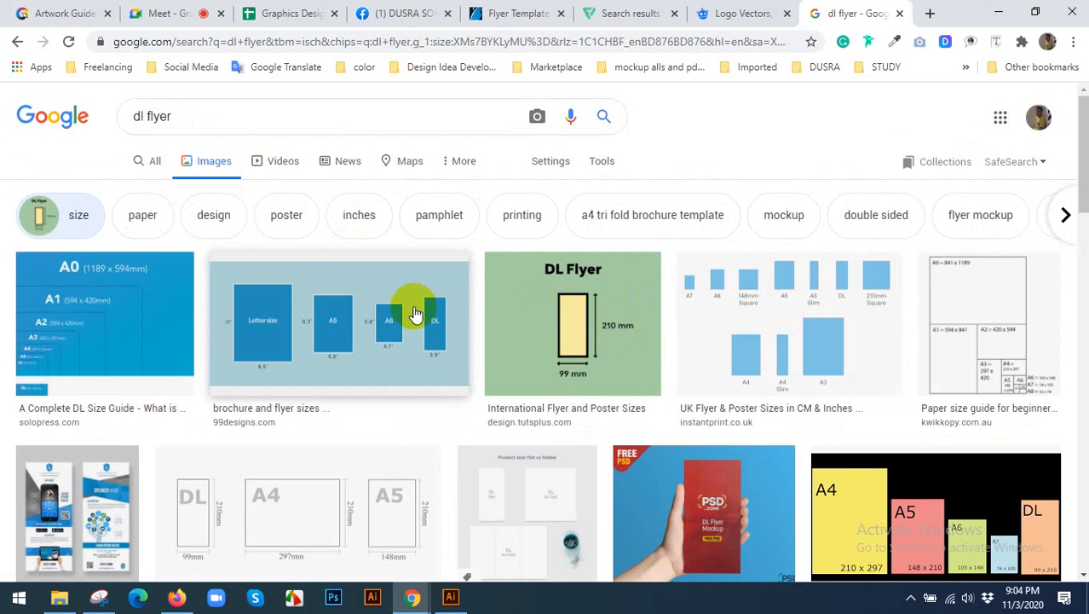
scroll(415, 316, down, 2)
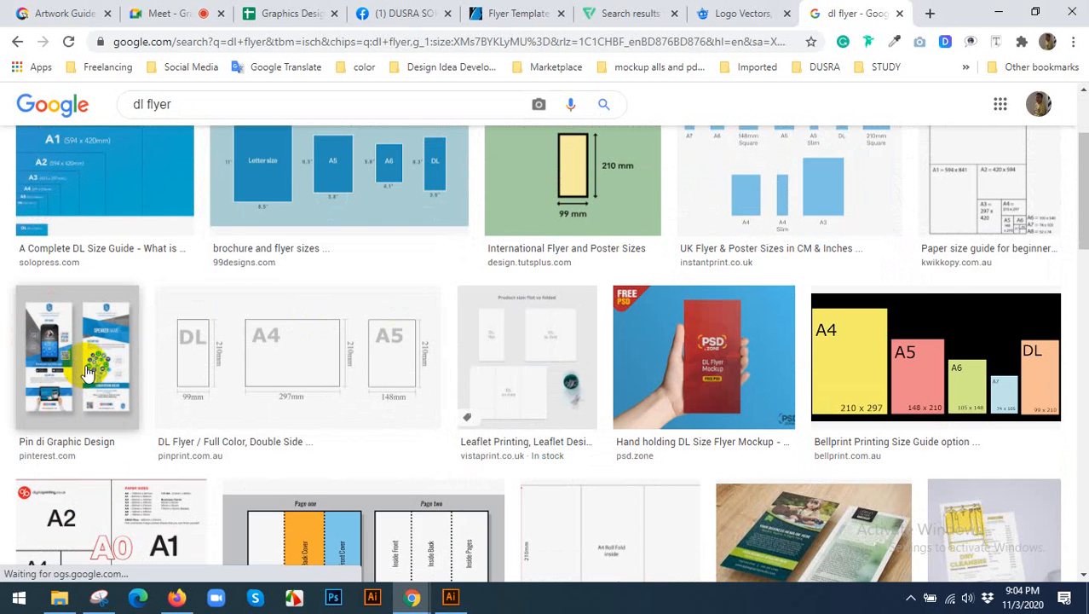
click(84, 349)
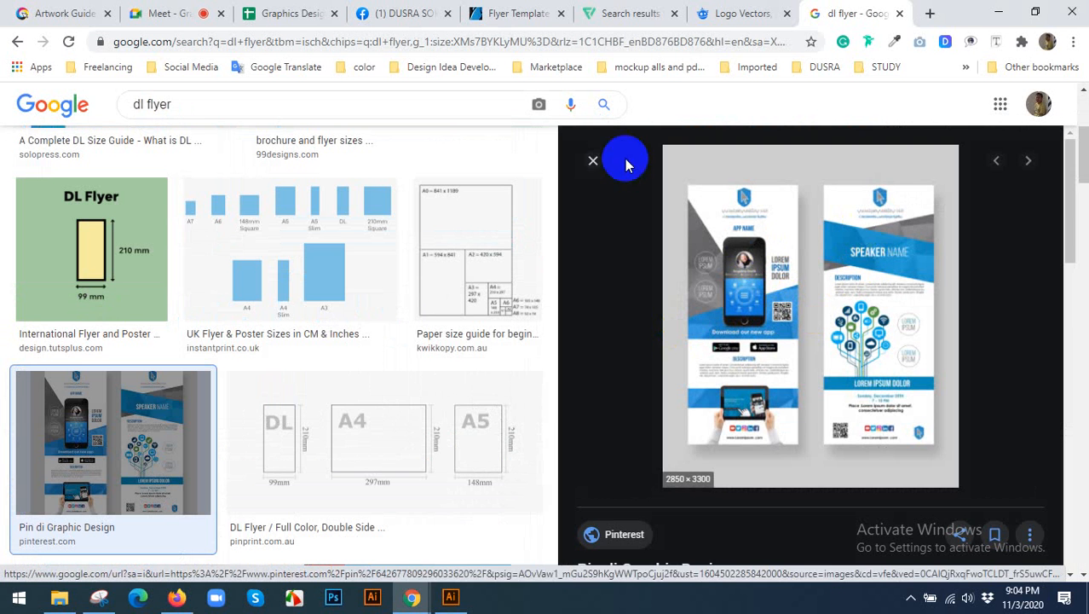
click(592, 163)
Look through the flyer size images and open the 99designs brochure and flyer sizes chart.
scroll(414, 328, up, 3)
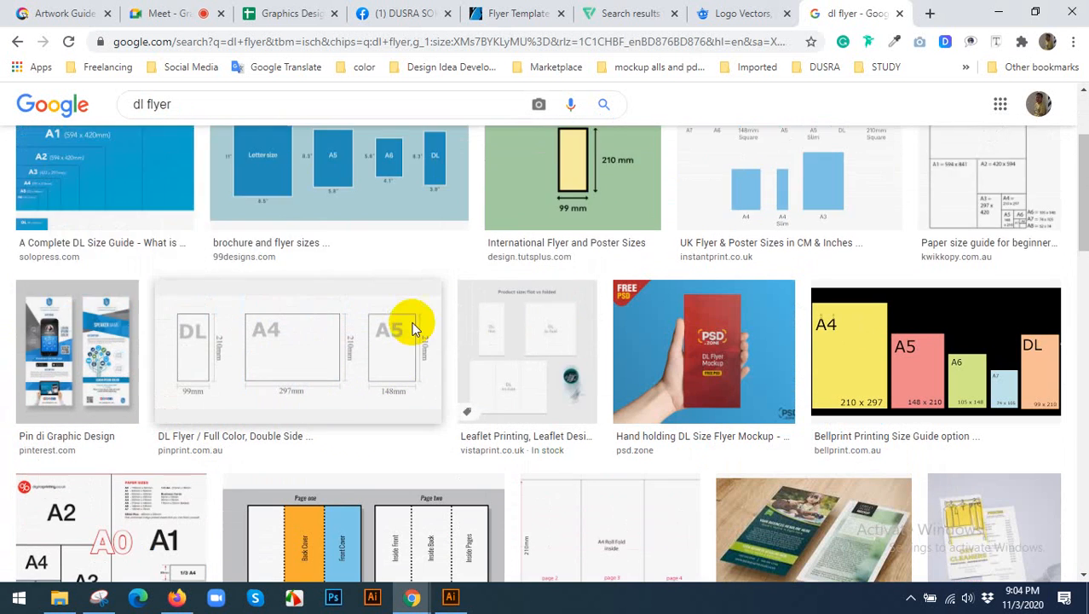
scroll(418, 324, down, 3)
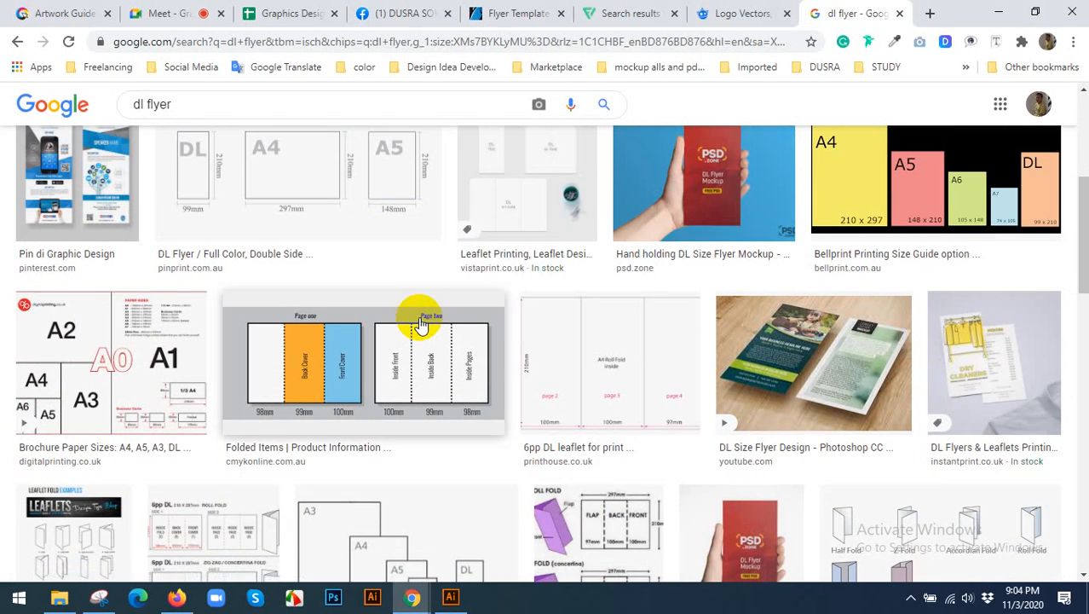
scroll(419, 324, down, 5)
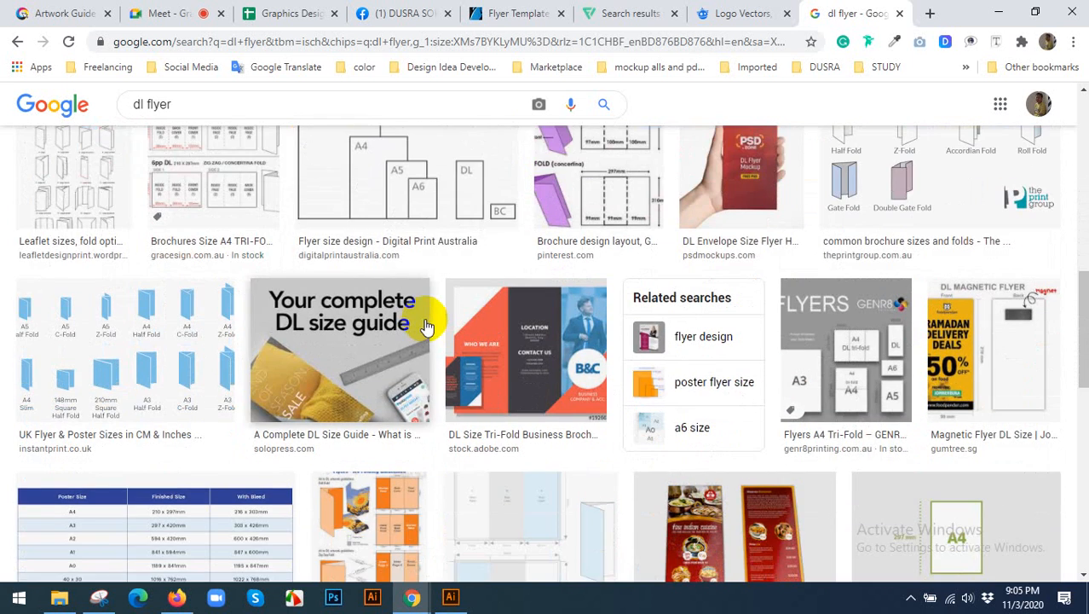
scroll(427, 326, up, 8)
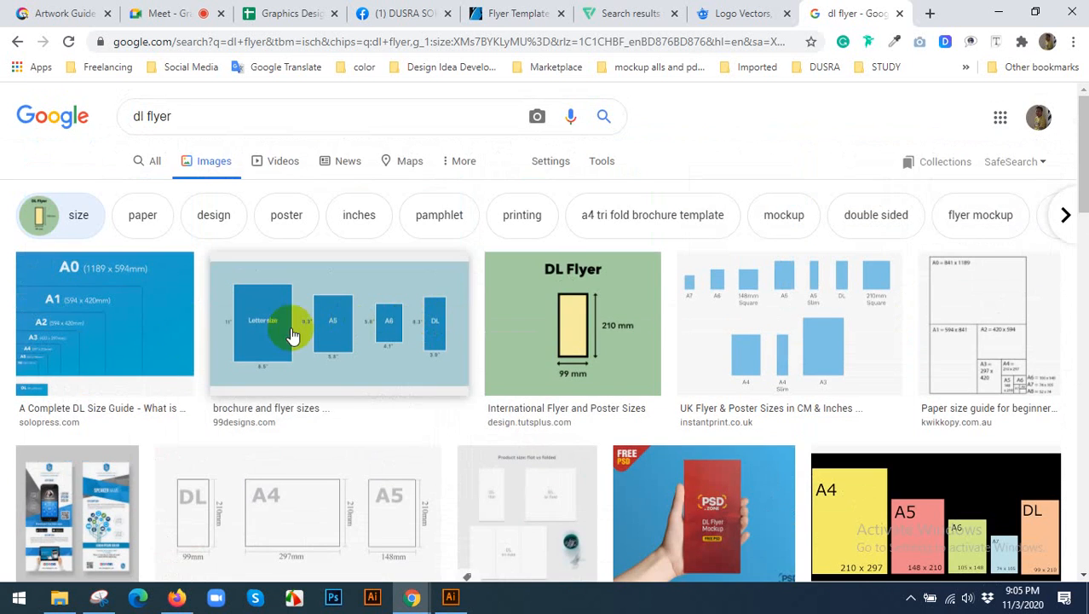
click(291, 336)
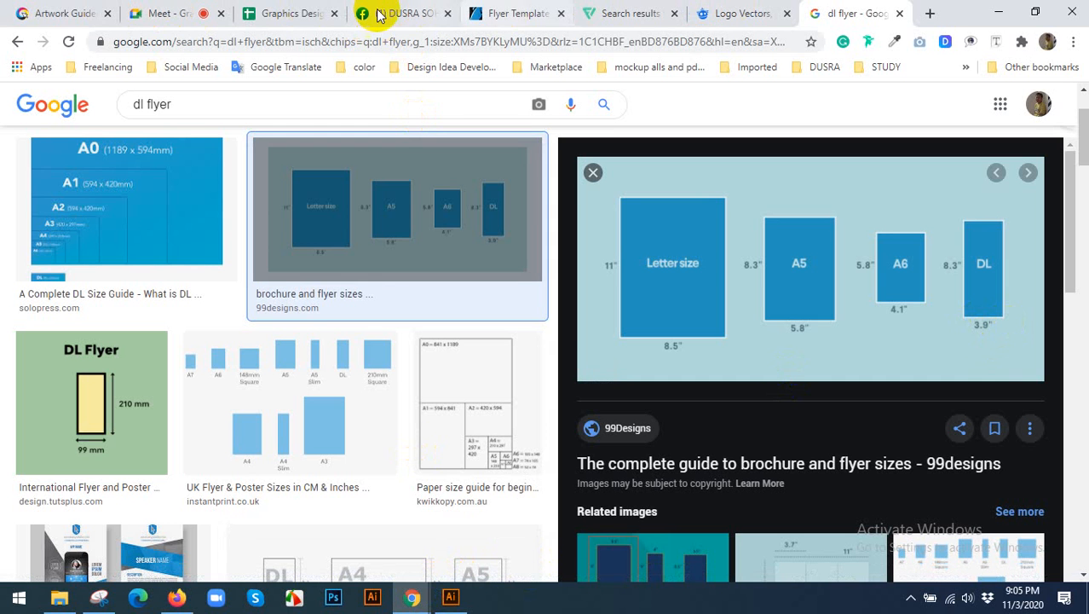
Open Google Translate in a new browser tab and set the source language to English.
click(930, 16)
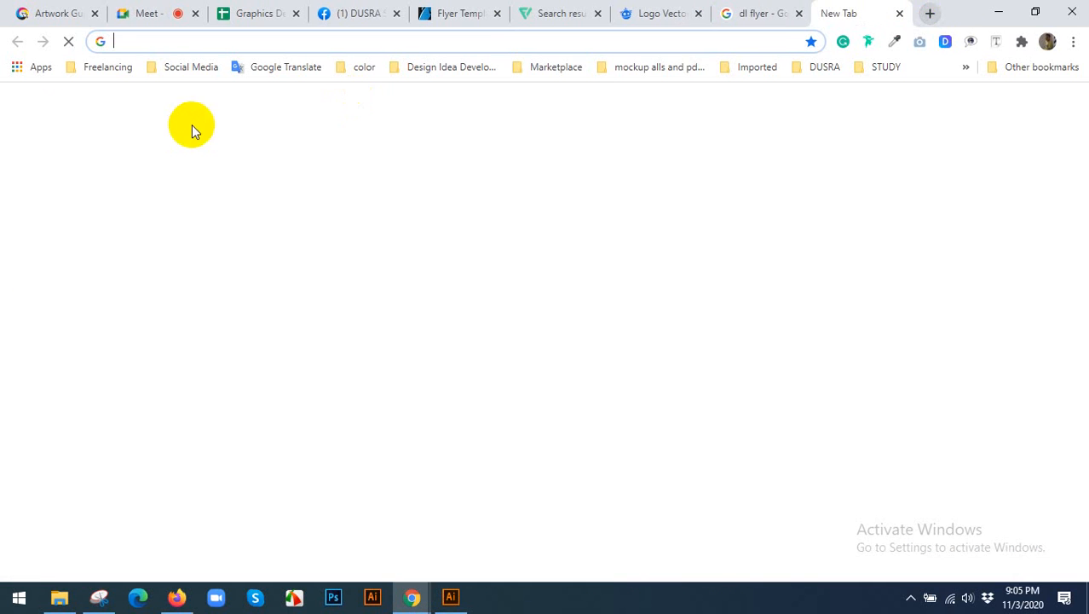
click(277, 68)
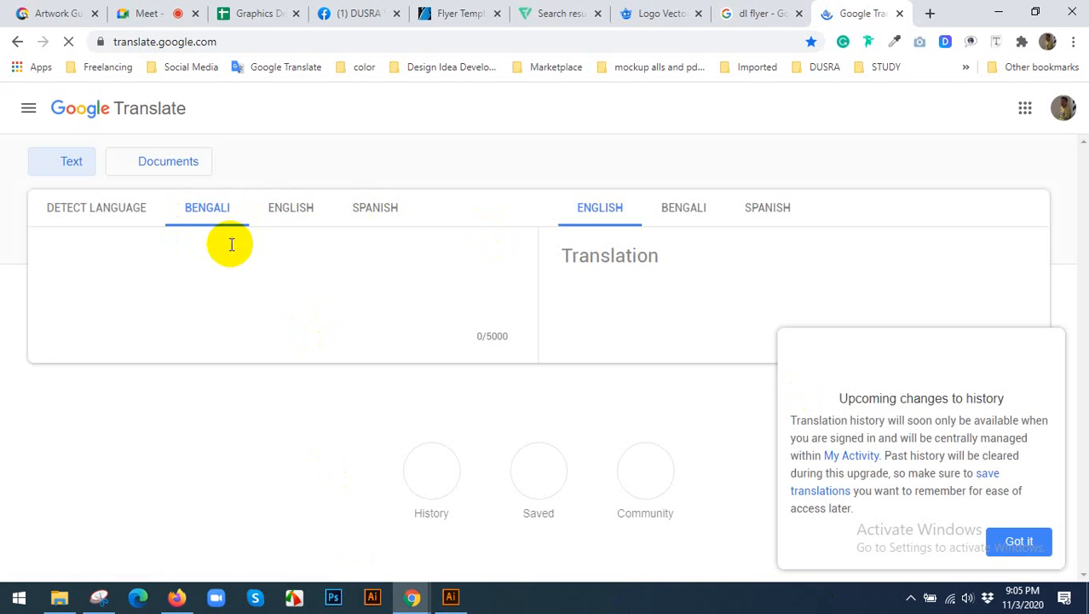
click(286, 209)
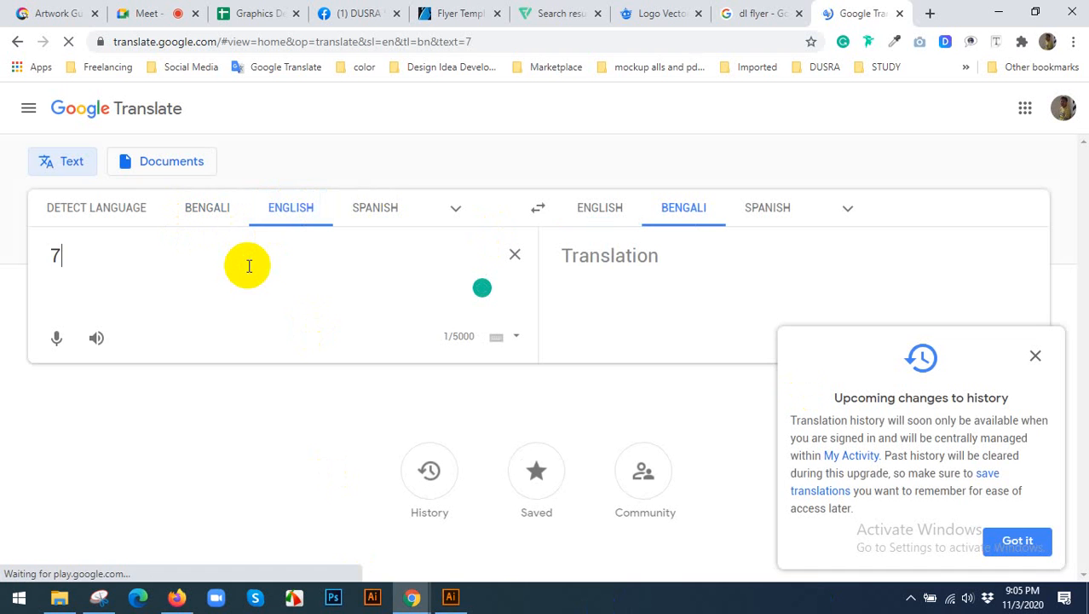
Enter the DL dimensions 8.3" X 3.9" as the source text, consulting the flyer size chart for the values.
key(BackSpace)
text(8.3)
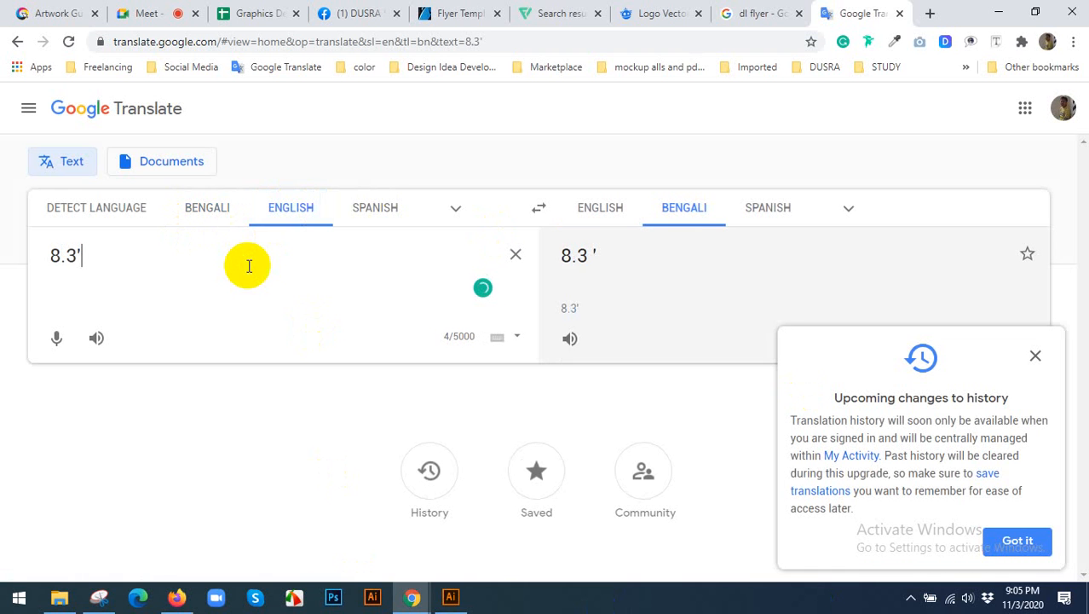
text('' X)
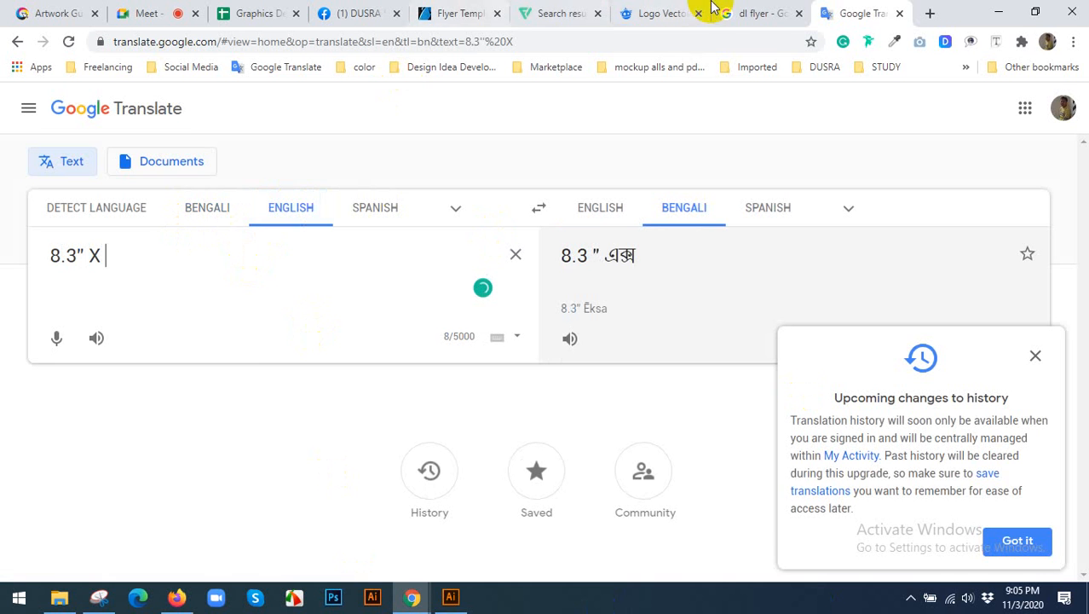
click(759, 13)
click(863, 10)
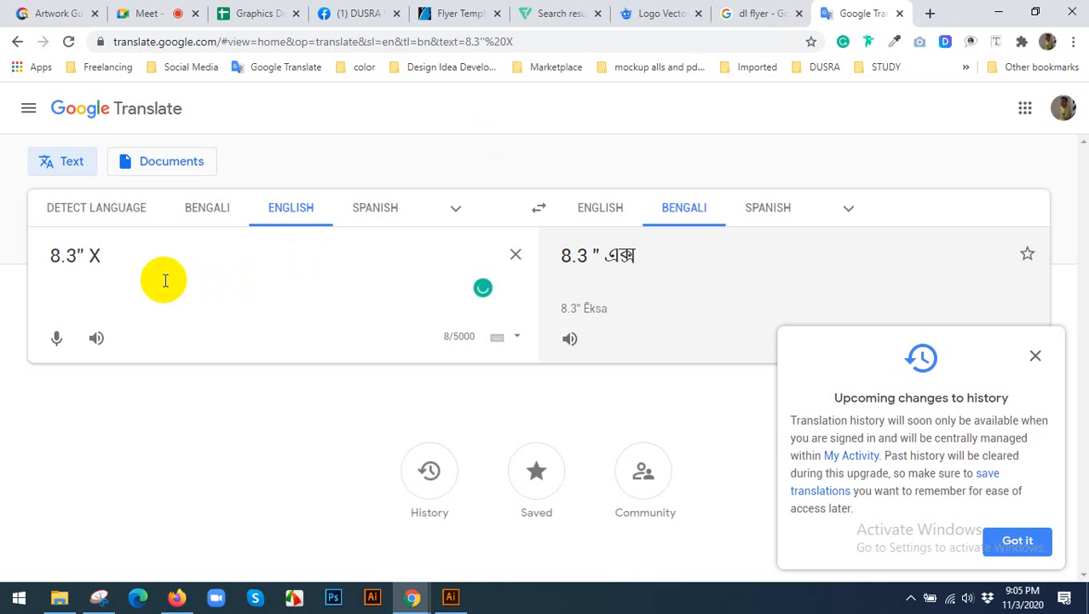
text(3.9)
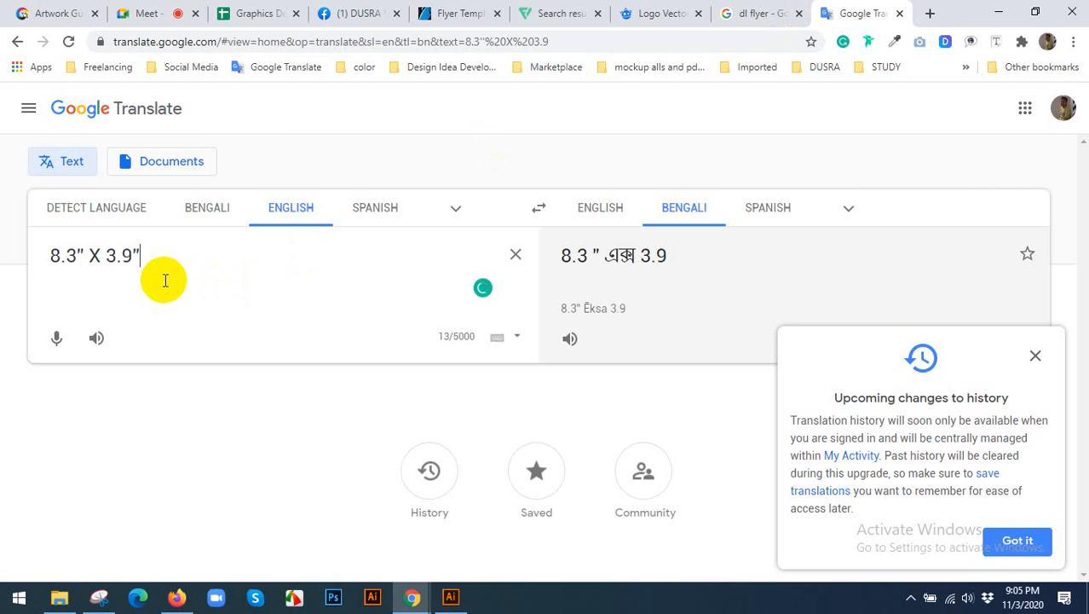
Label the noted dimensions so the text reads DL FLYER 8.3" width X 3.9" height.
click(51, 255)
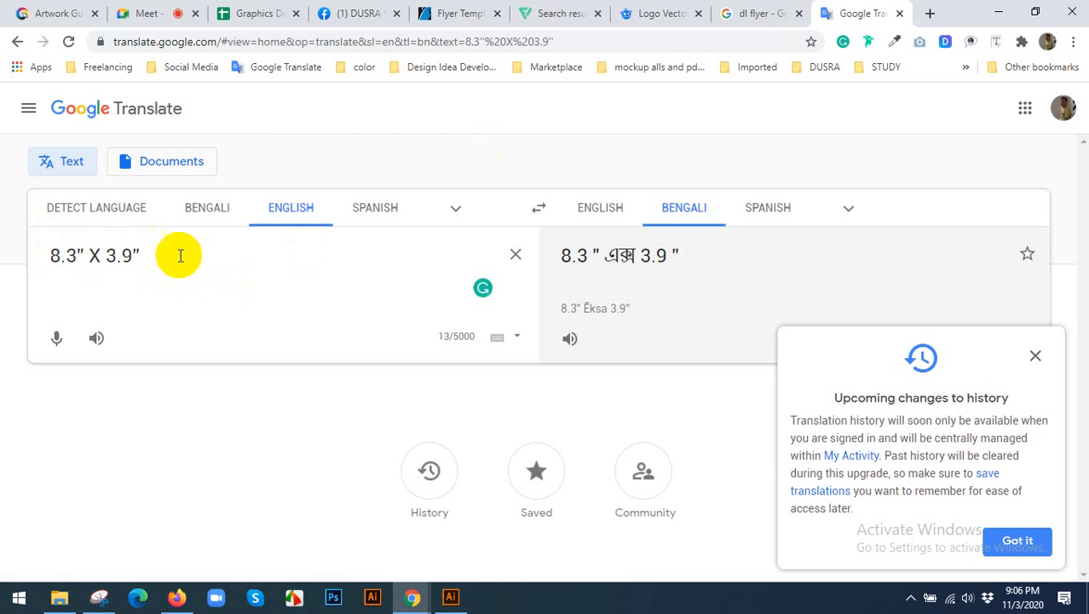
click(88, 255)
text(width)
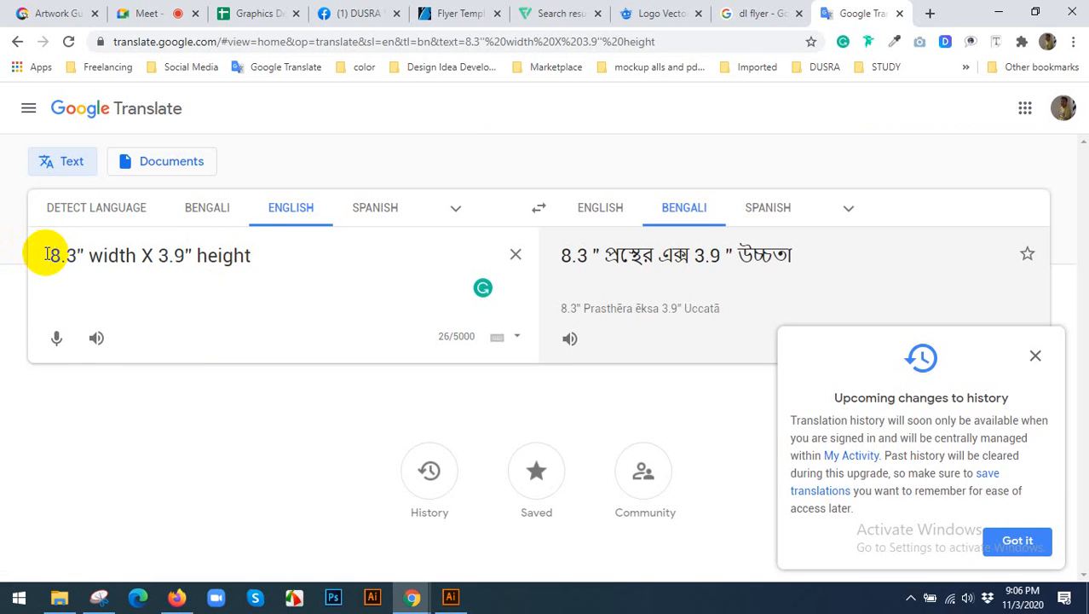
click(46, 255)
text(DL FLYER)
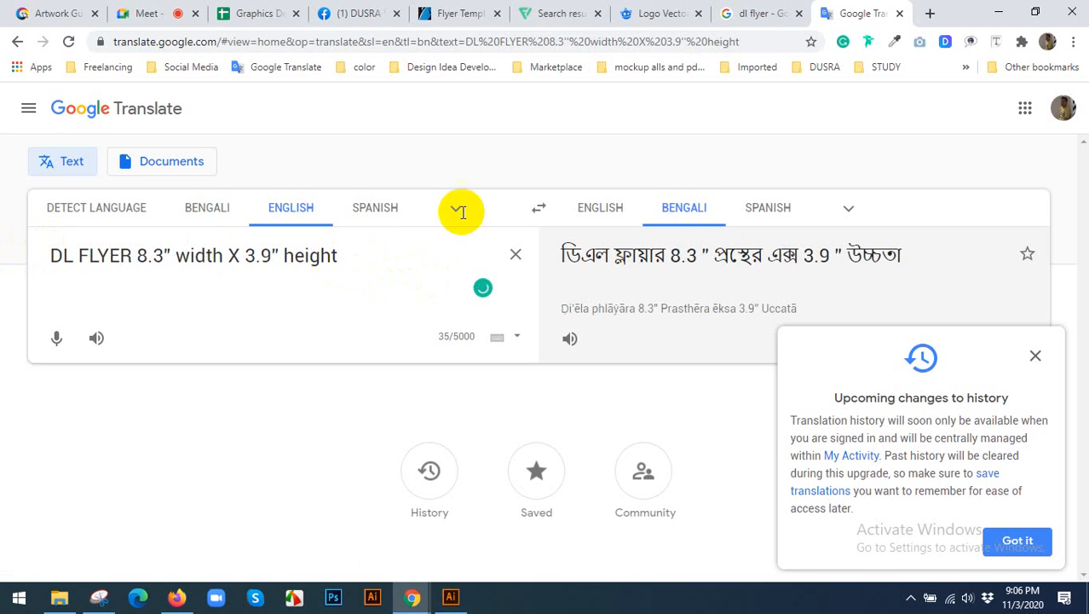
Return to the dl flyer image results and preview the Pin di Graphic Design flyer with its related images.
click(761, 13)
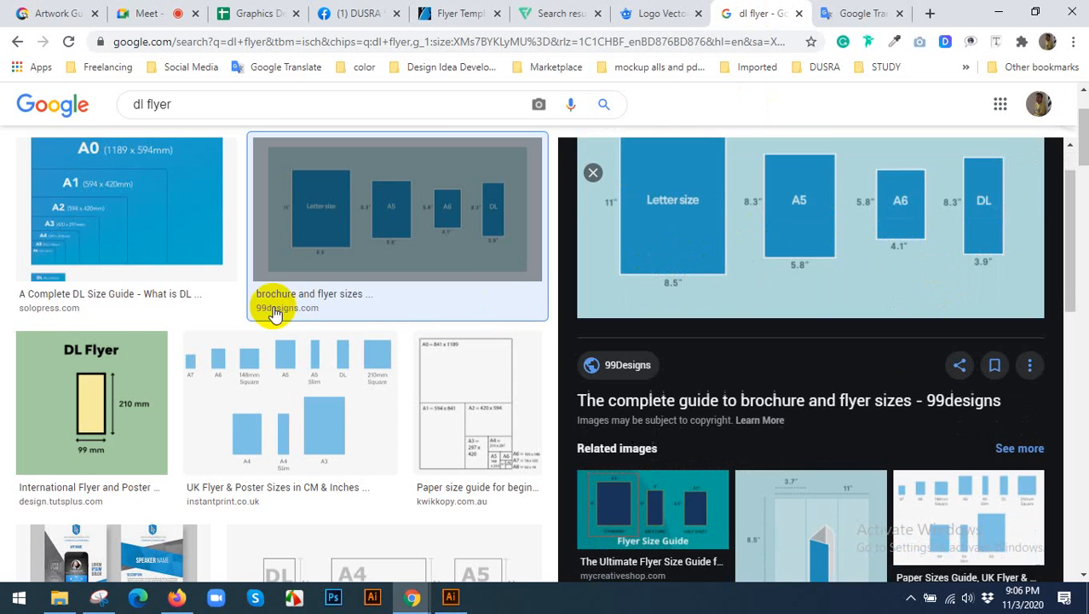
scroll(272, 314, down, 5)
click(162, 256)
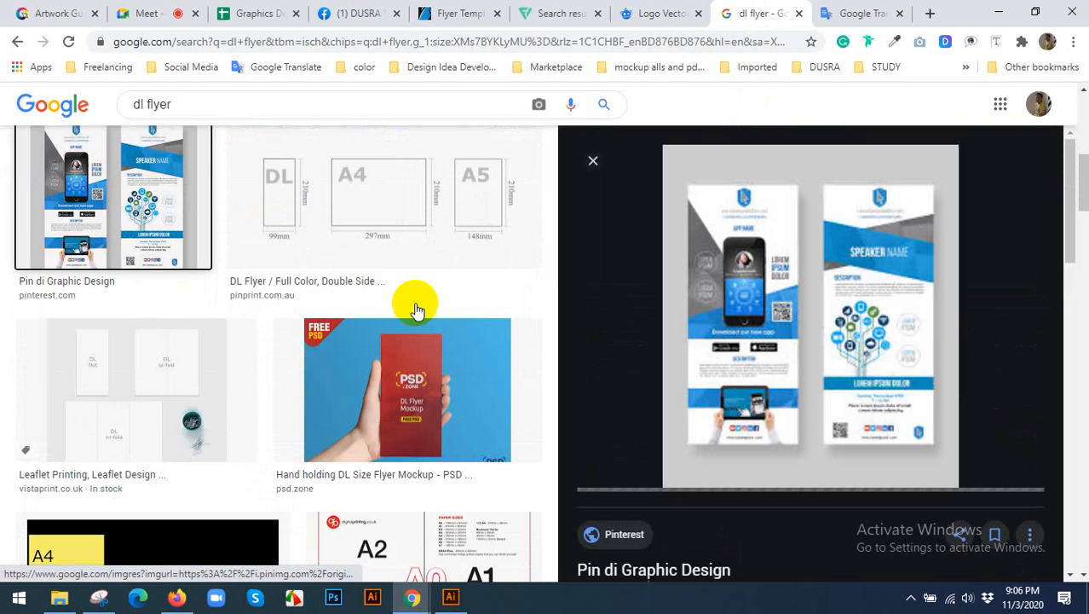
scroll(742, 324, down, 3)
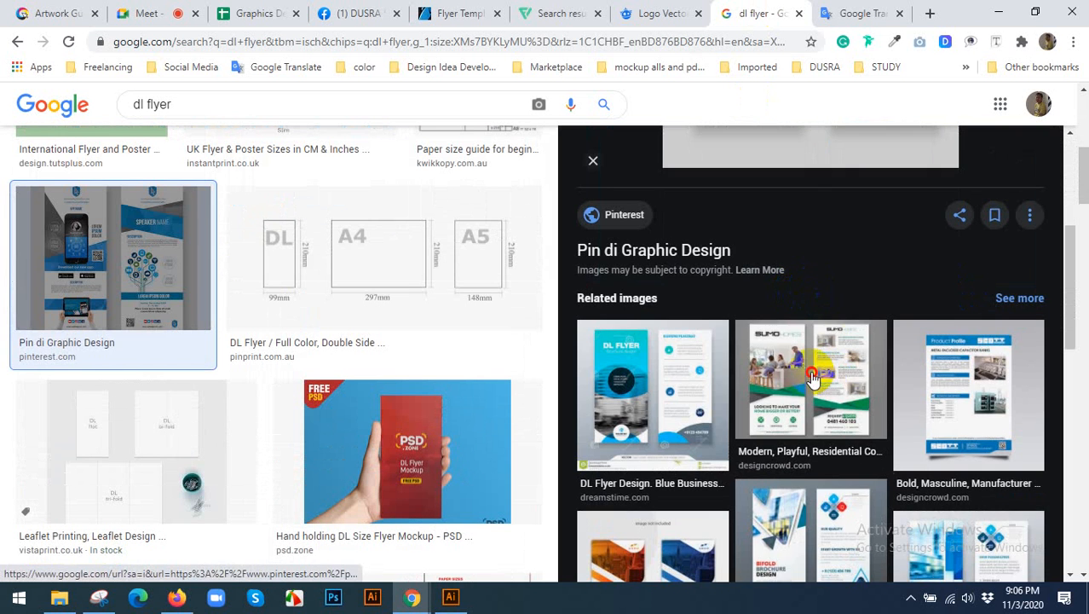
Preview the green residential construction flyer from DesignCrowd and look through its related flyer designs.
click(812, 377)
scroll(895, 345, down, 3)
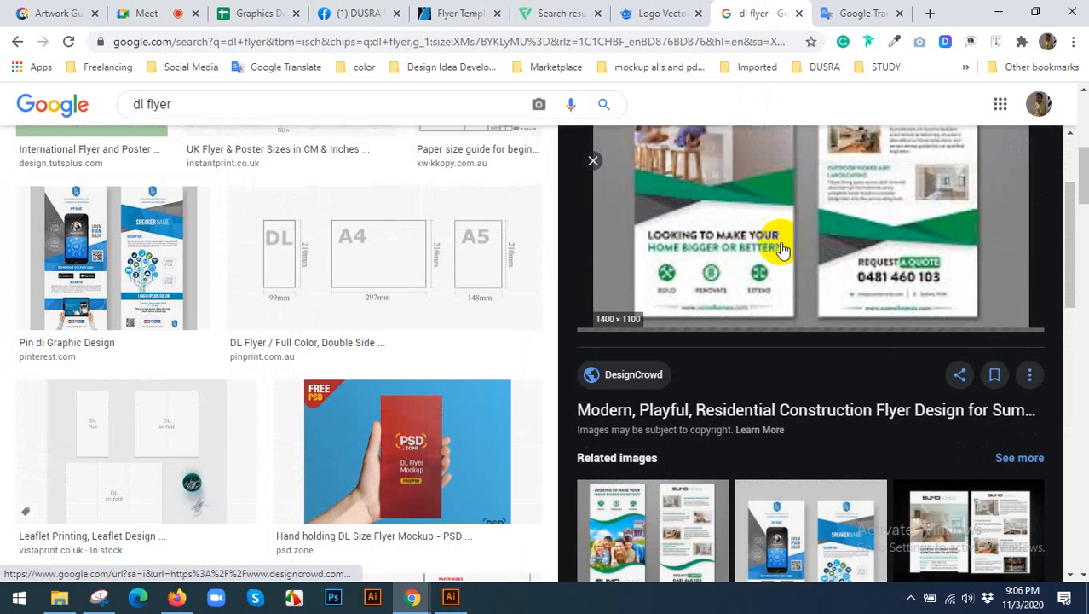
scroll(858, 432, down, 5)
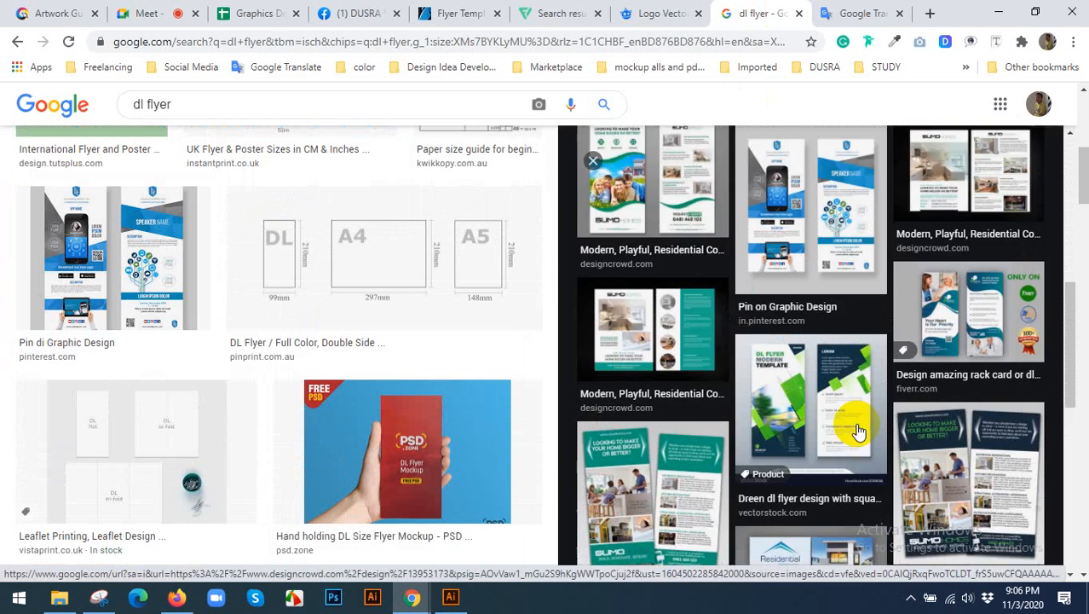
scroll(858, 432, down, 3)
scroll(785, 429, down, 1)
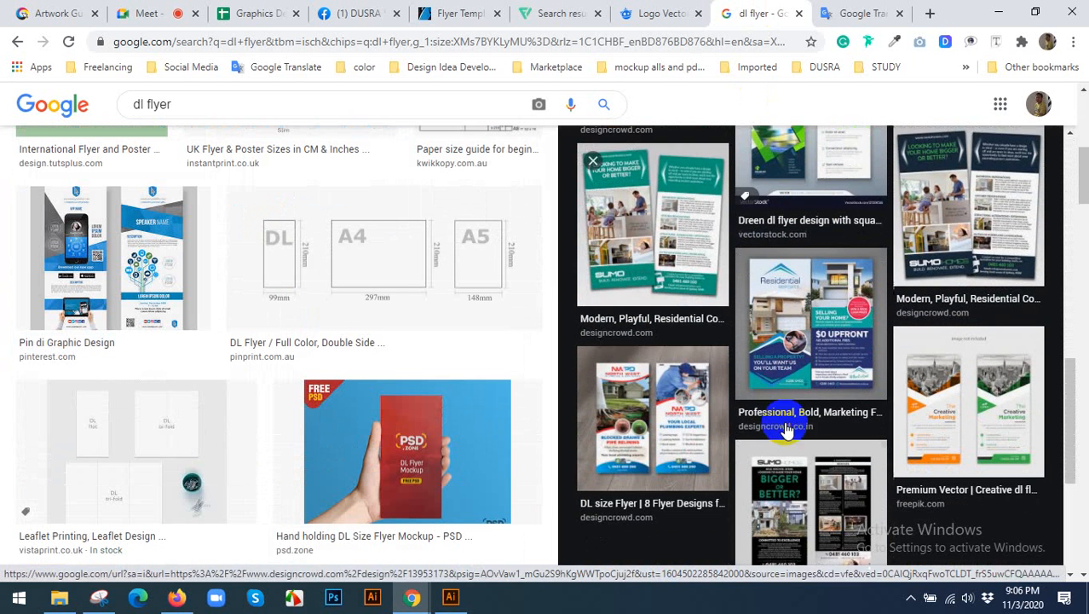
scroll(682, 393, down, 1)
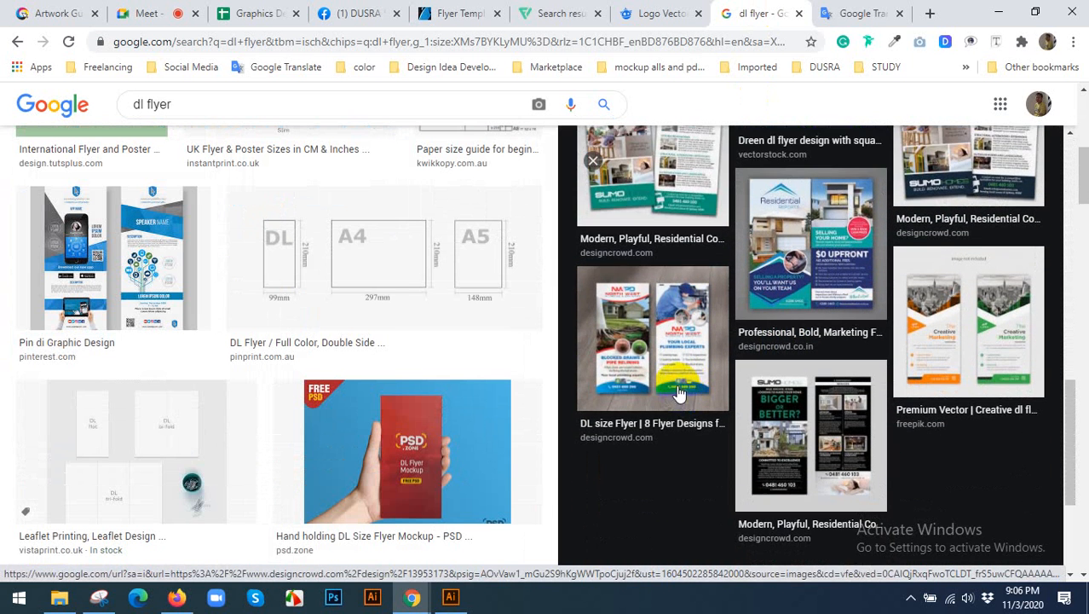
Preview the North West Plumbing DL size flyer and open its DesignCrowd source page in a new tab.
click(682, 317)
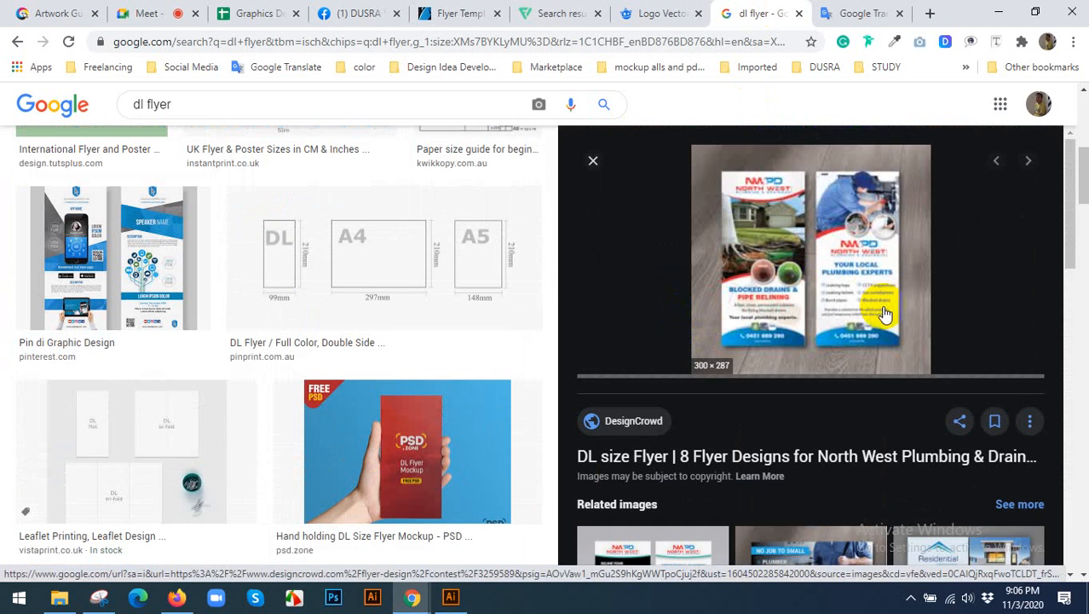
scroll(808, 326, down, 3)
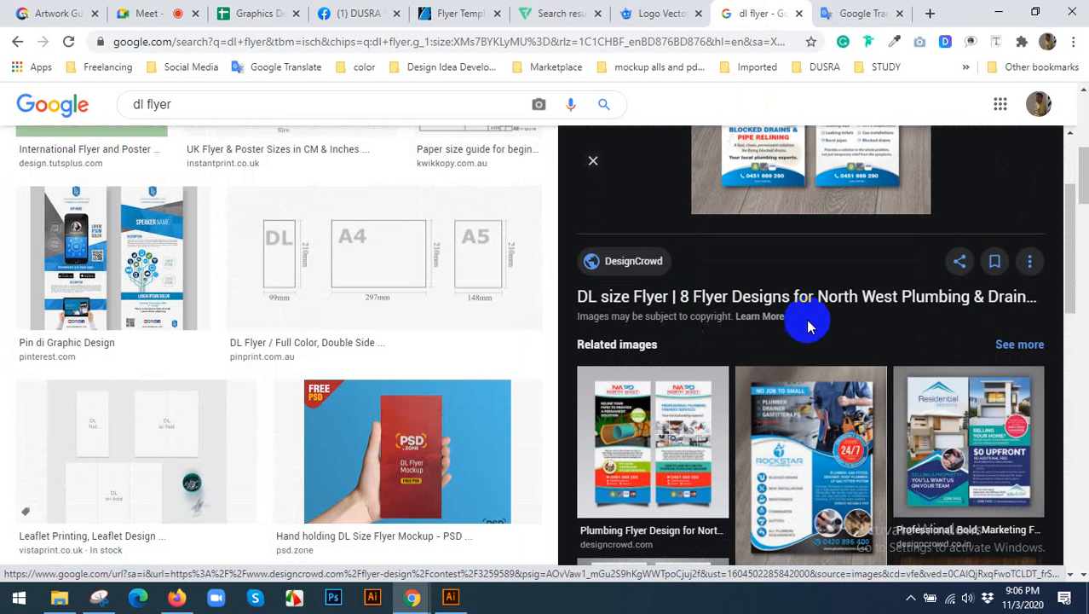
scroll(795, 332, up, 2)
click(795, 317)
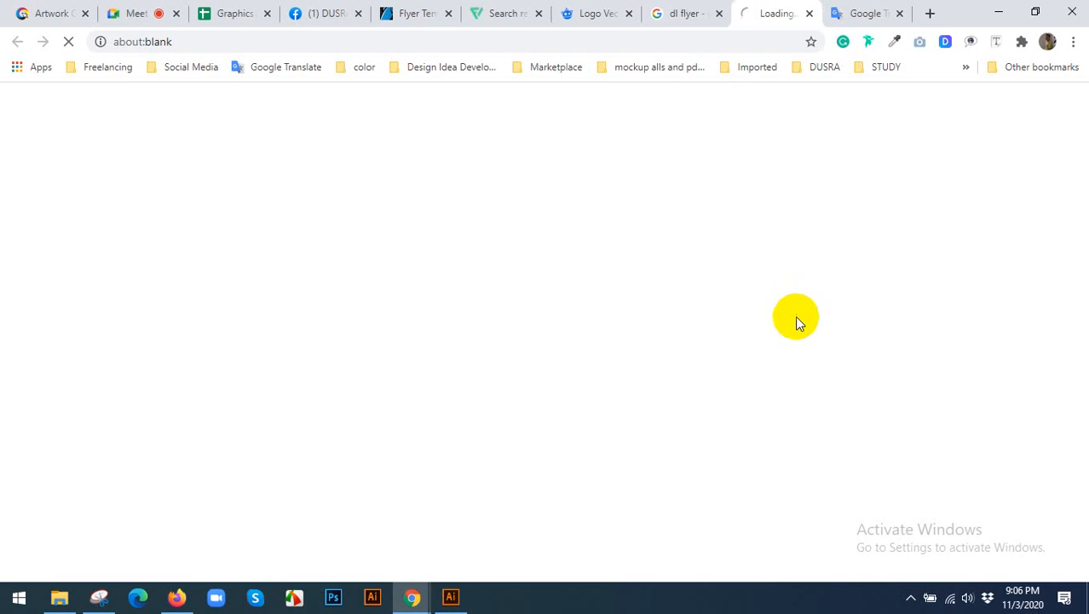
Return to the dl flyer image results and shorten the image search to flyer, looking over the designs.
click(674, 10)
scroll(271, 191, up, 5)
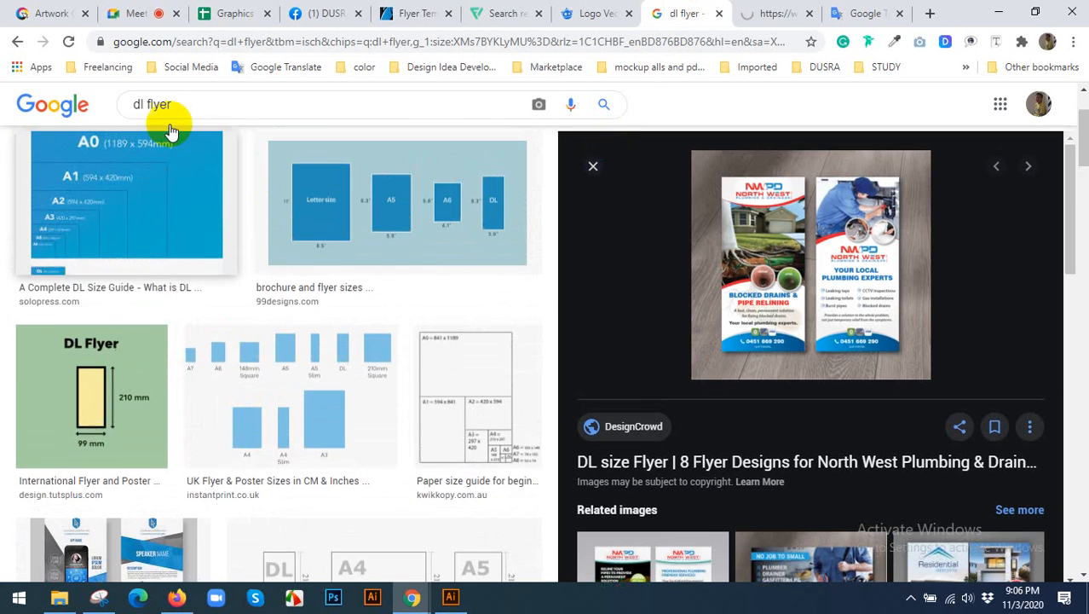
drag(146, 116, 15, 123)
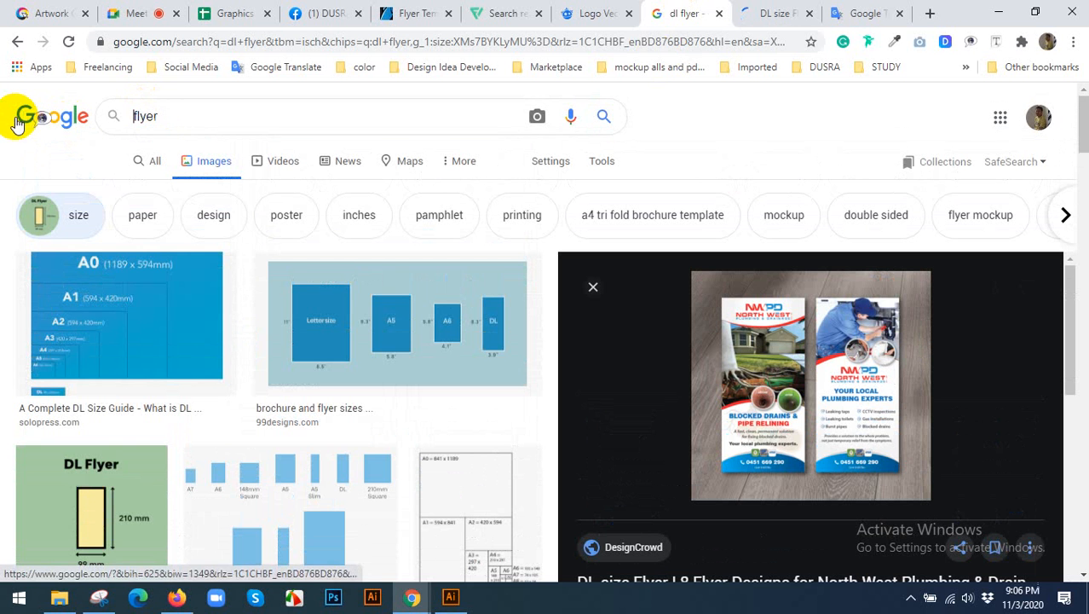
key(Return)
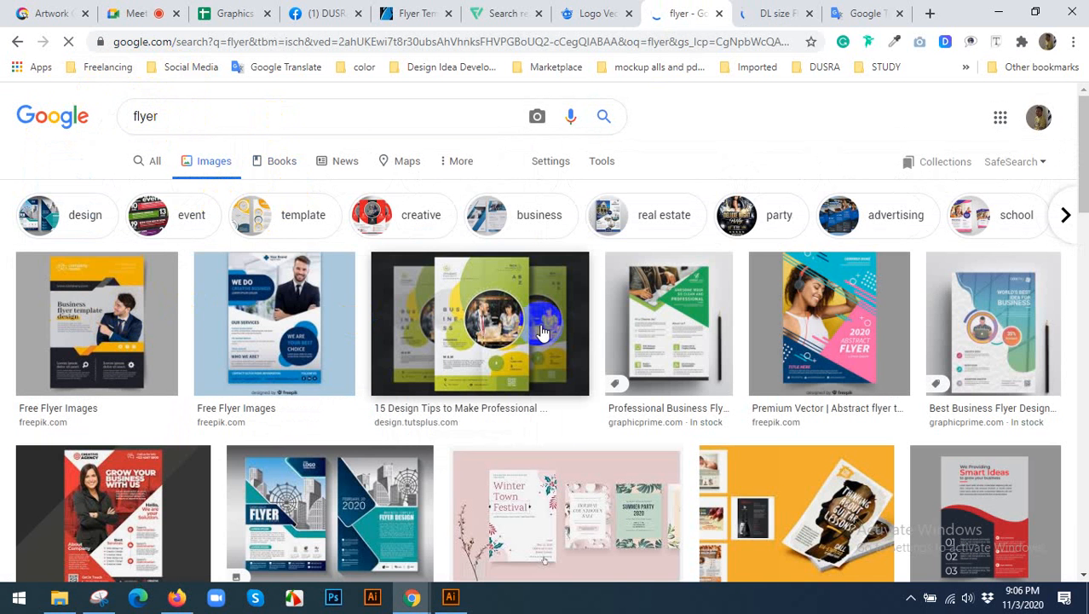
scroll(515, 363, down, 1)
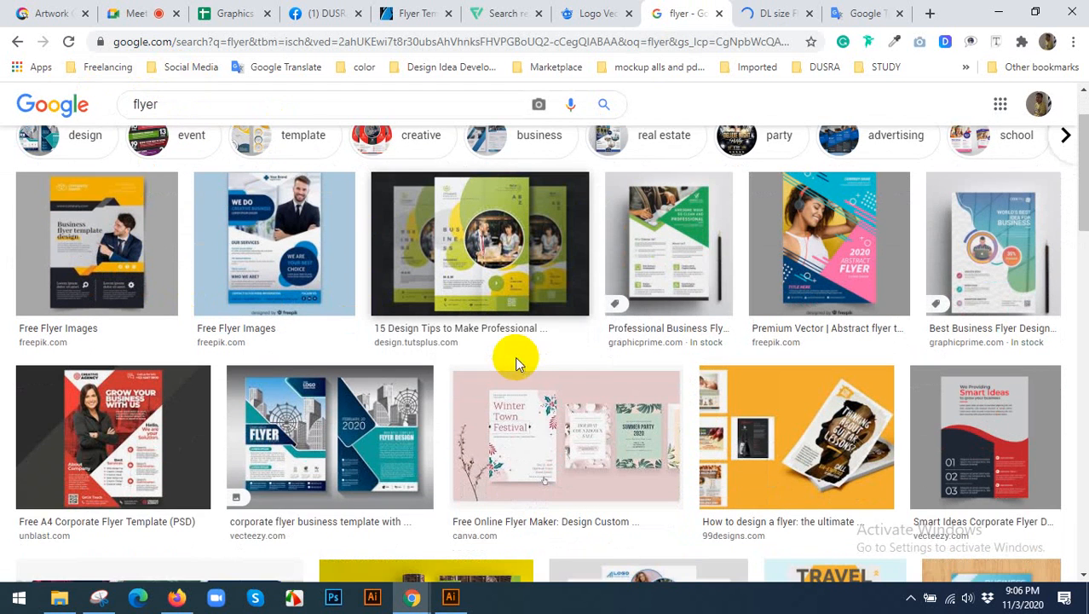
Preview the red Free A4 Corporate Flyer Template (PSD) from Unblast and look over its layout.
click(147, 435)
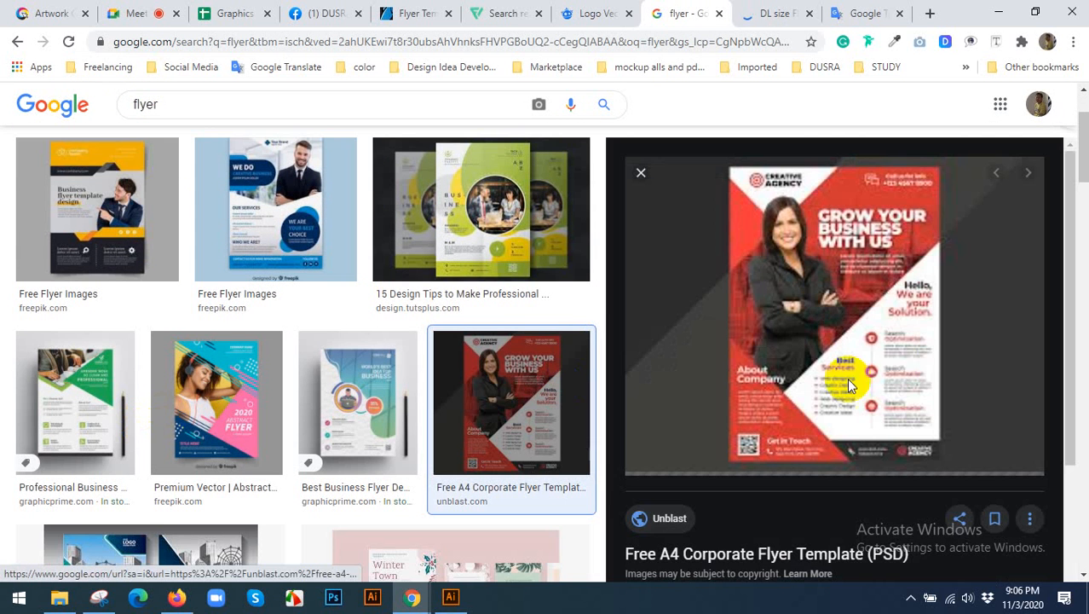
click(792, 330)
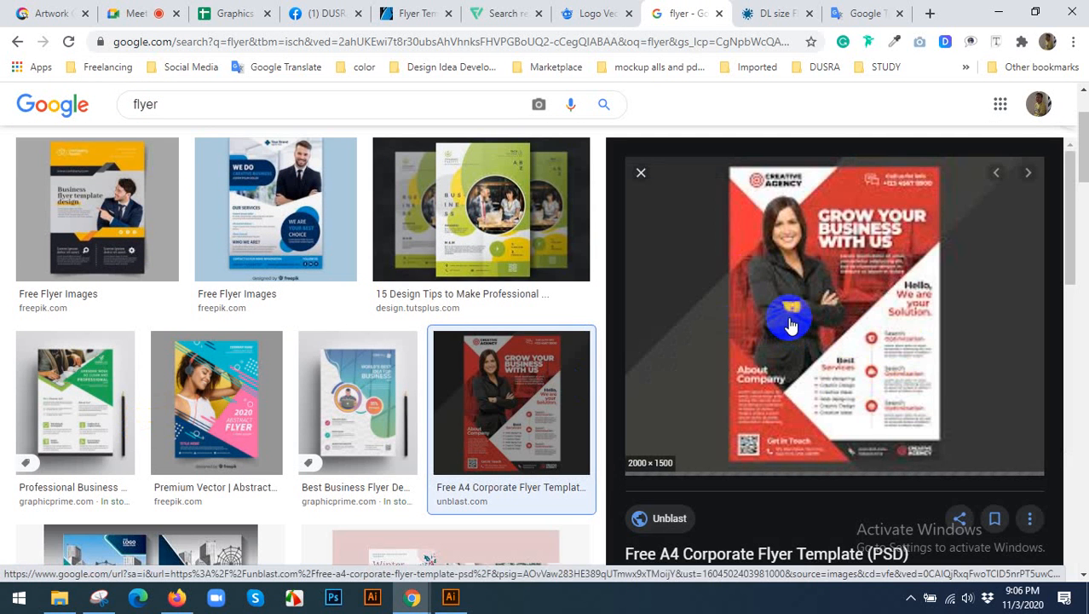
scroll(792, 326, down, 1)
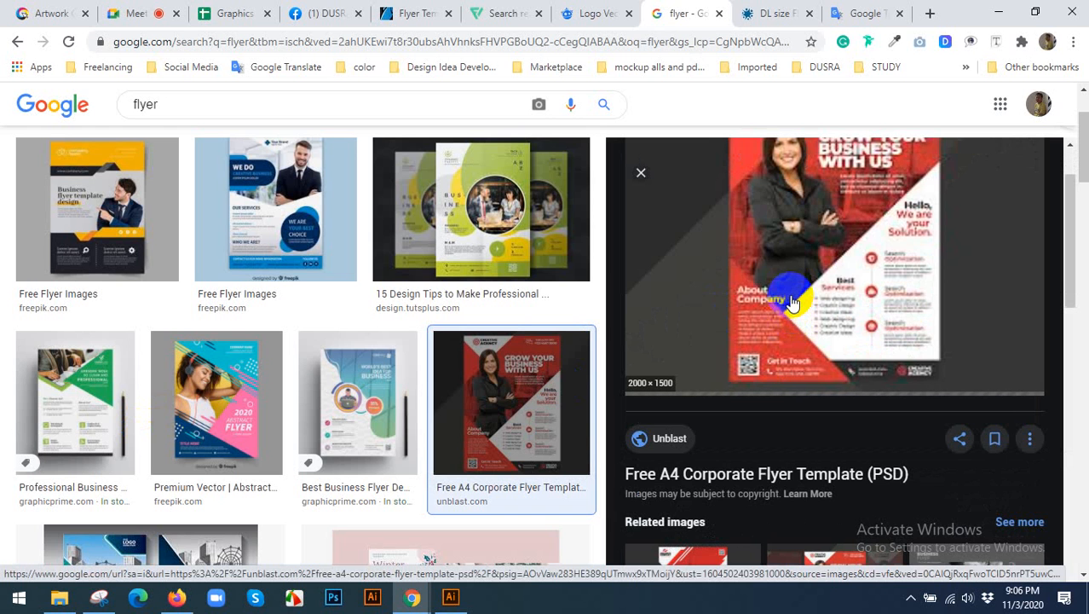
scroll(786, 300, up, 1)
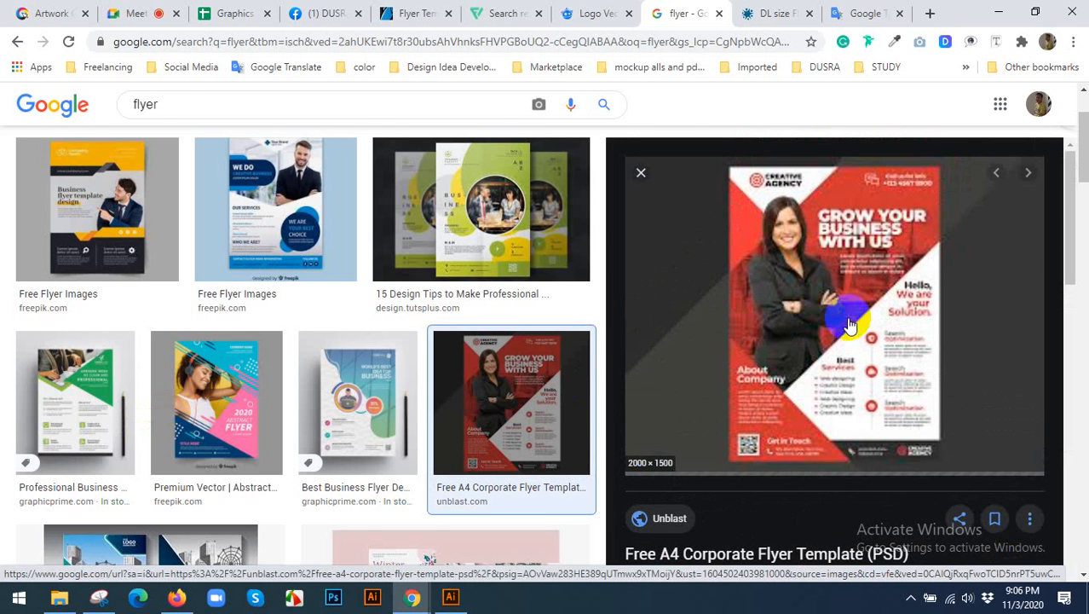
scroll(907, 316, up, 2)
Go back to the Google Translate note and add a second line reading LATTER SIZE: 8.5x11.
click(840, 12)
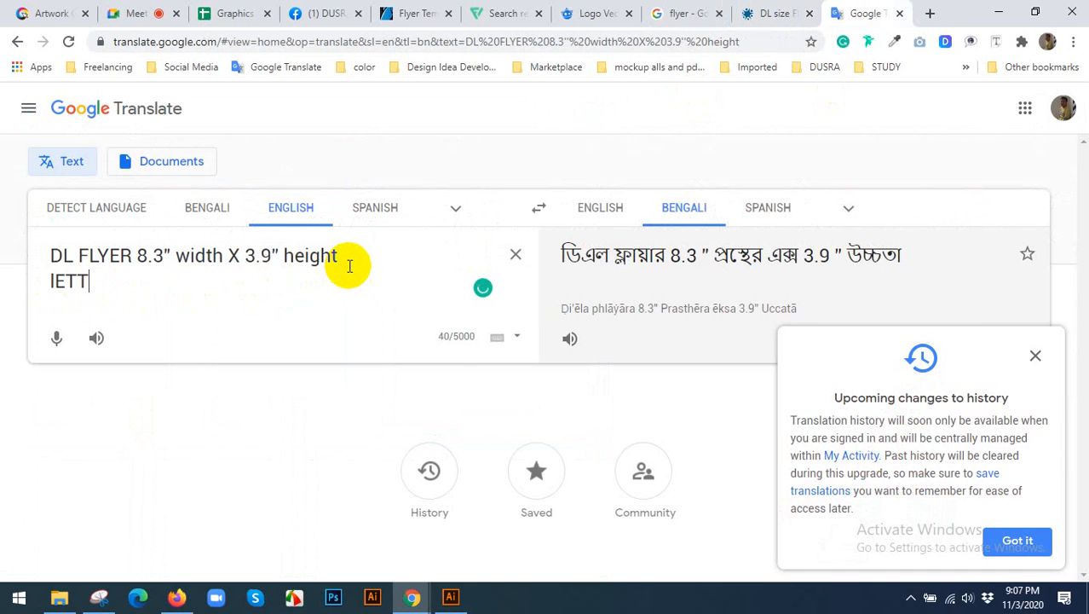
key(BackSpace)
key(BackSpace)
key(BackSpace)
key(BackSpace)
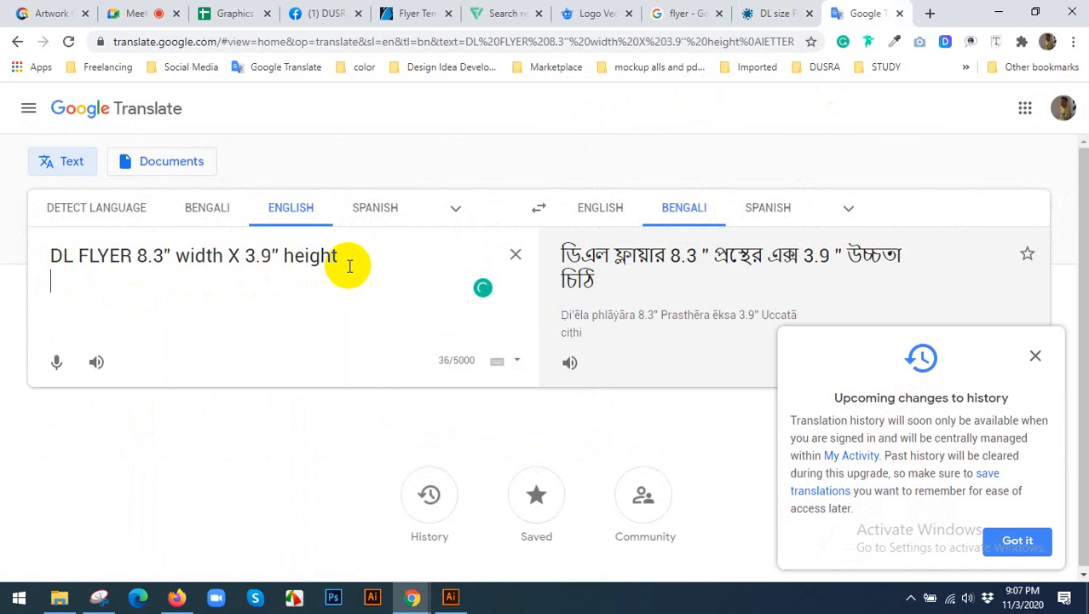
text(LATTER)
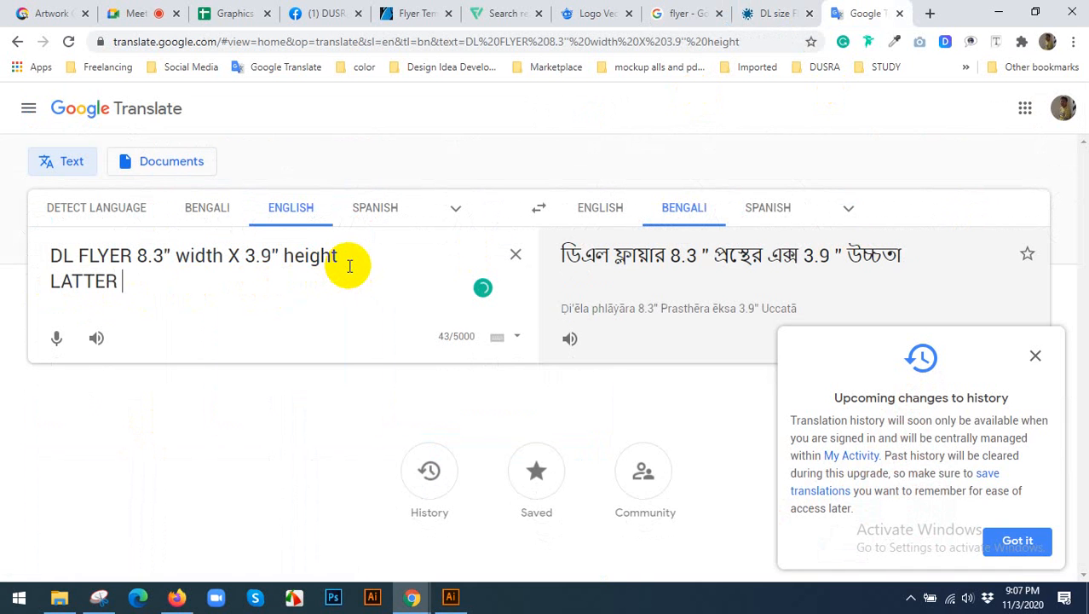
text( SIZE:)
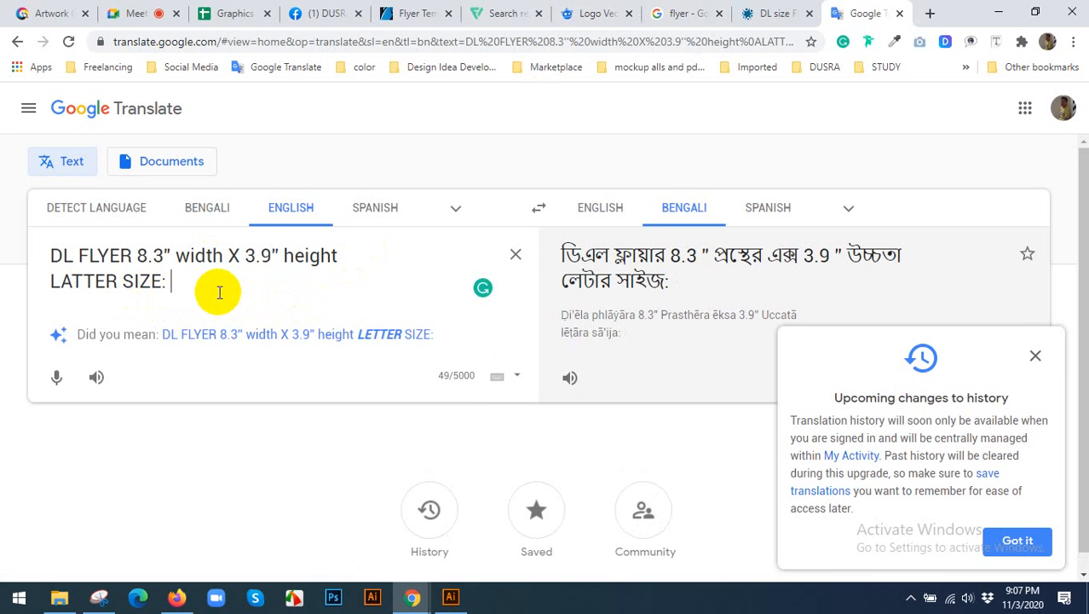
text(8.)
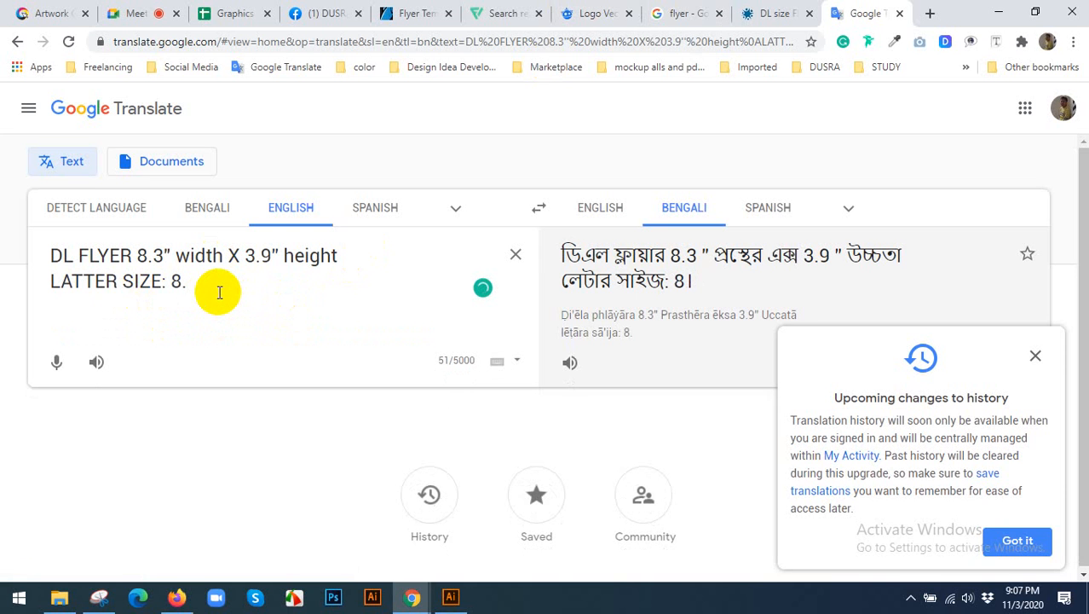
text(5x11)
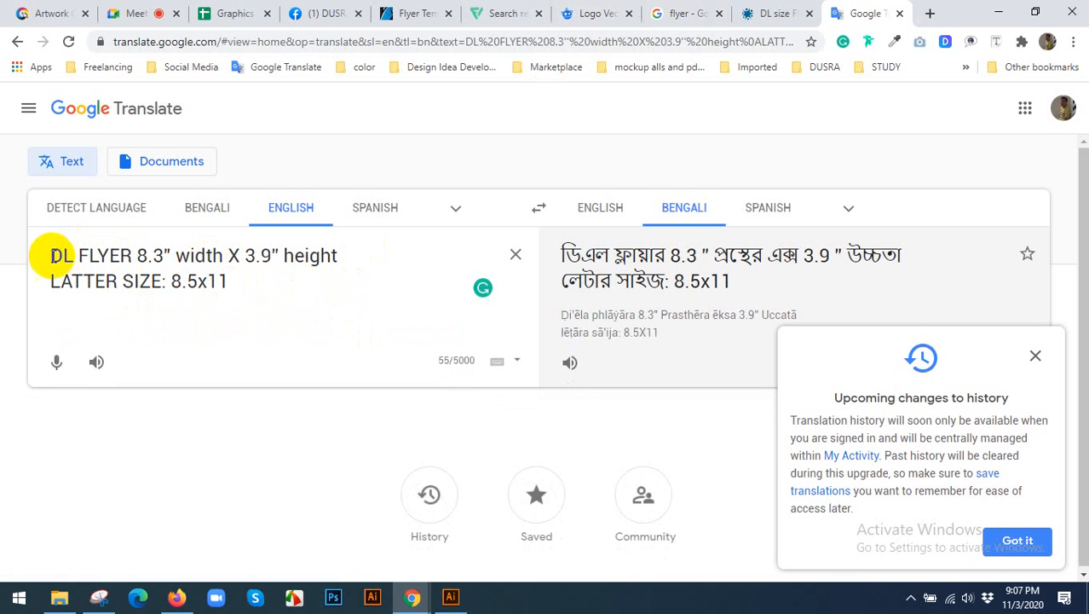
Add a third line reading A4 flyer: to the note and correct LATTER to LETTER.
drag(51, 255, 382, 254)
drag(253, 279, 12, 281)
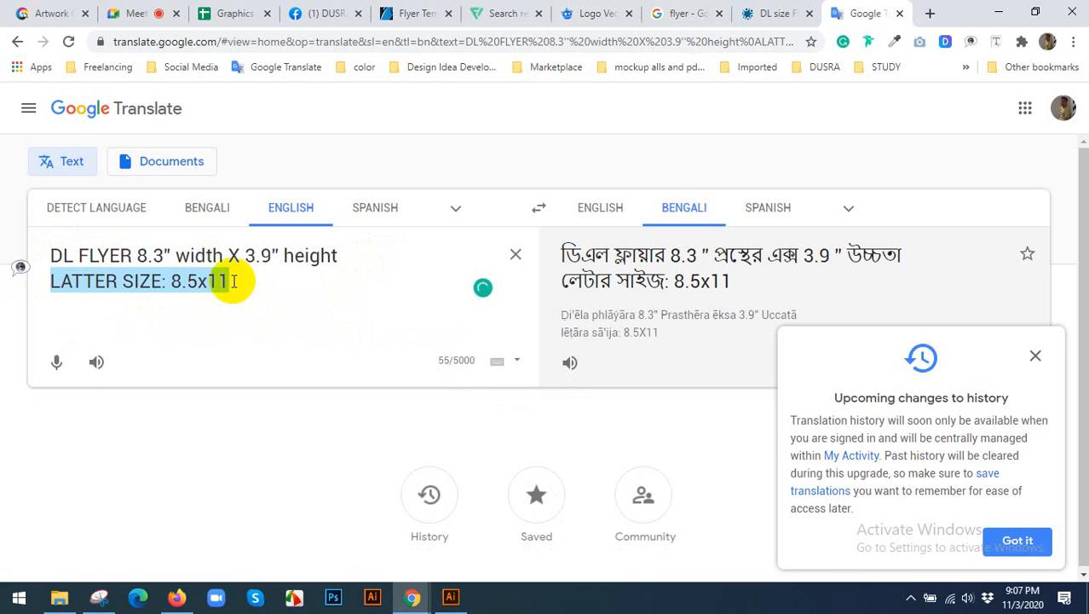
click(197, 281)
click(235, 281)
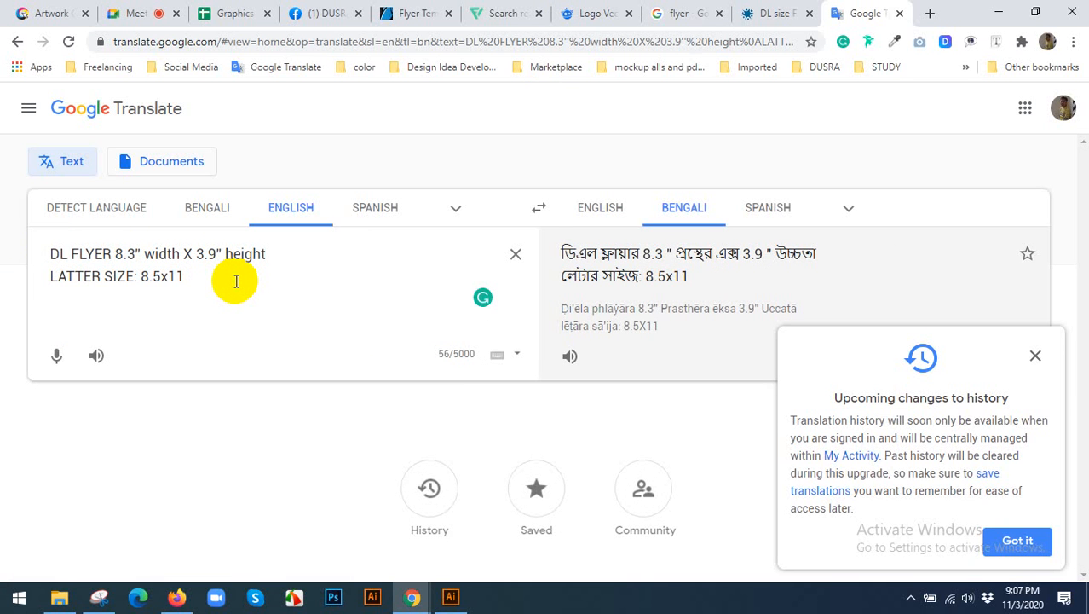
text(a4)
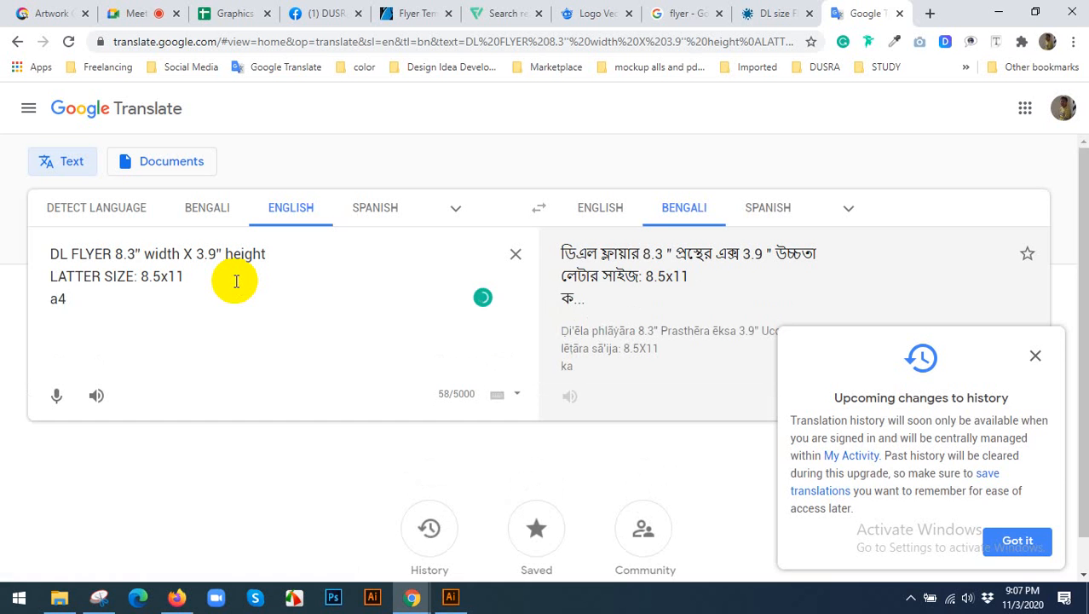
key(BackSpace)
key(BackSpace)
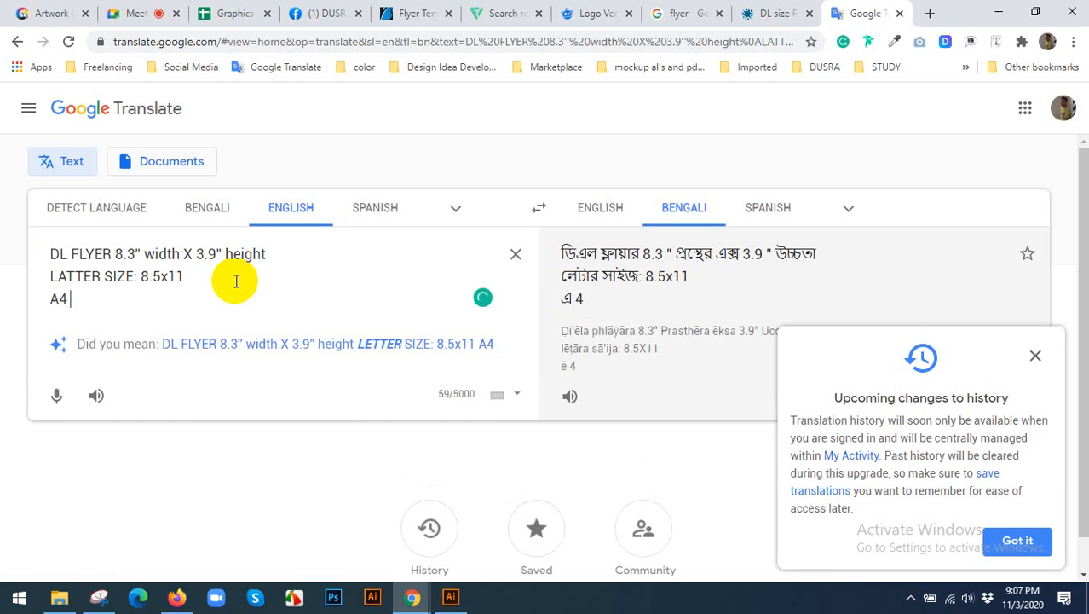
text(:)
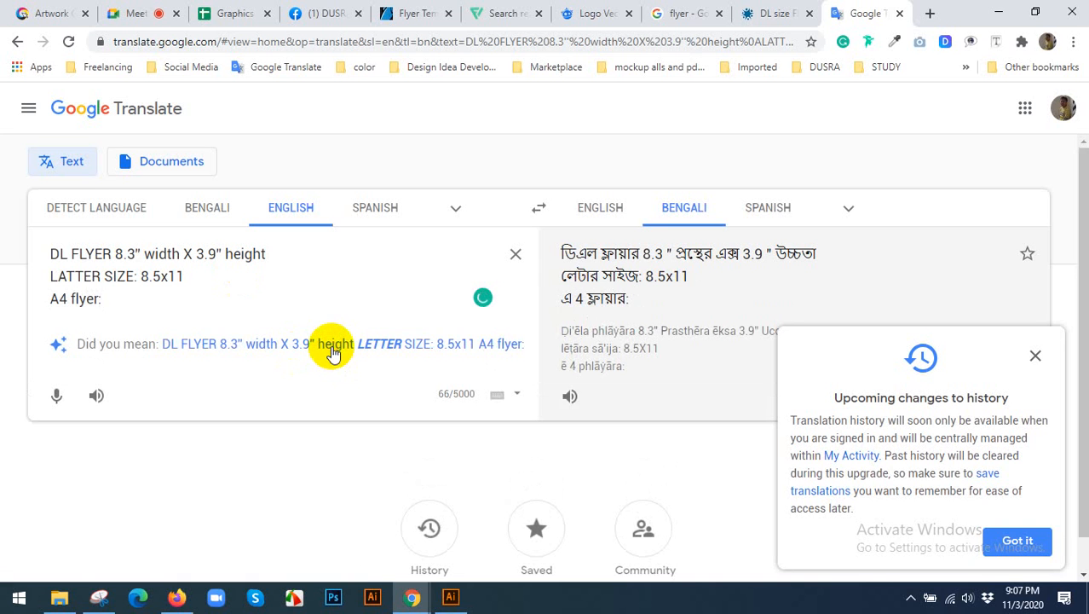
key(BackSpace)
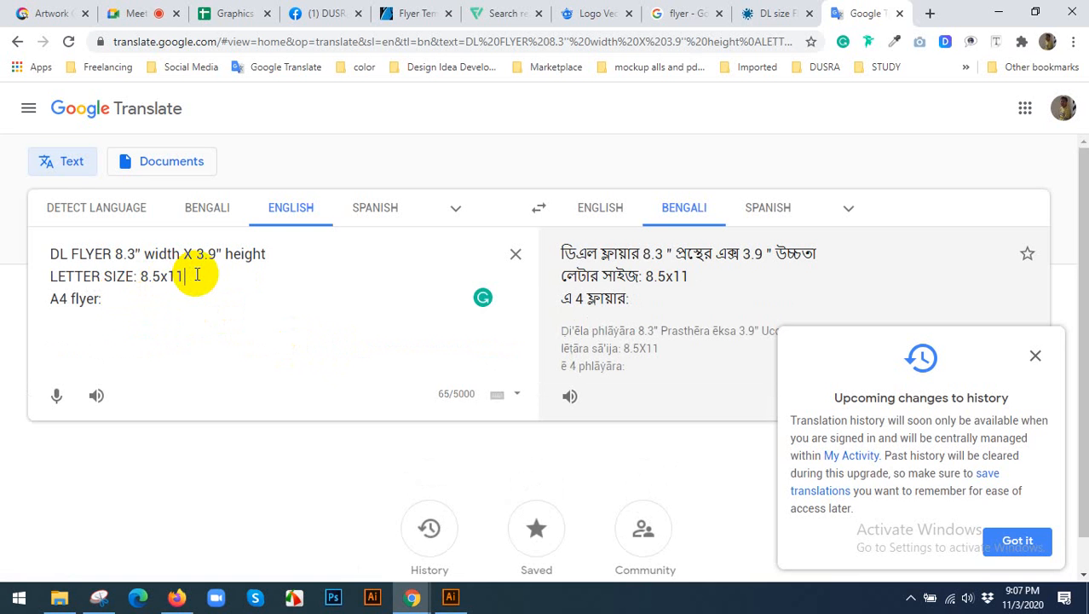
Extend the letter size line with units so it reads LETTER SIZE: 8.5x11inch / cm / mm.
text(cn)
key(BackSpace)
key(BackSpace)
text(nch)
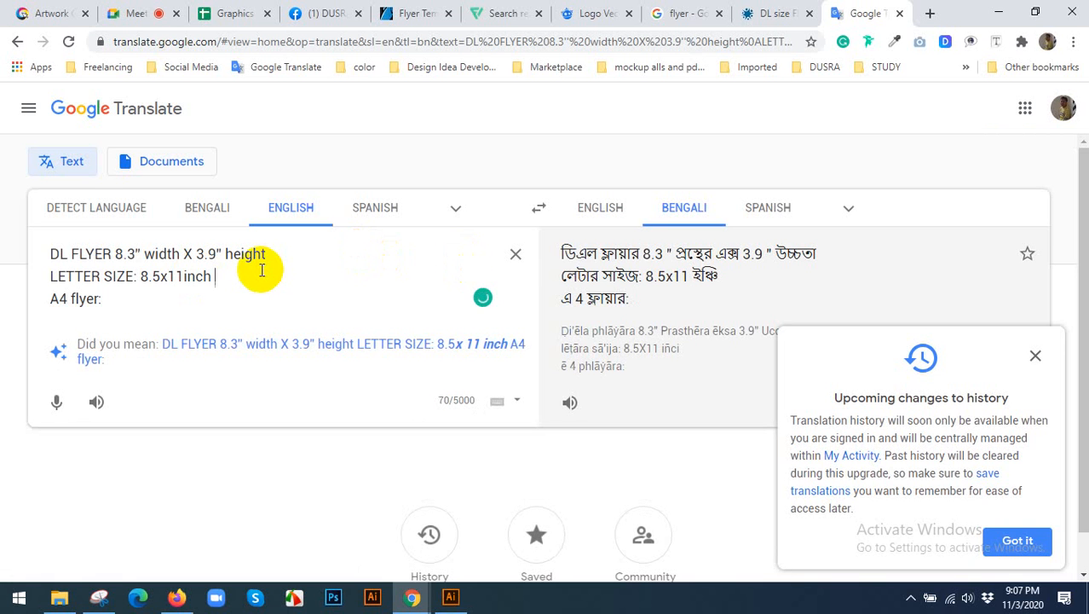
text( / cm)
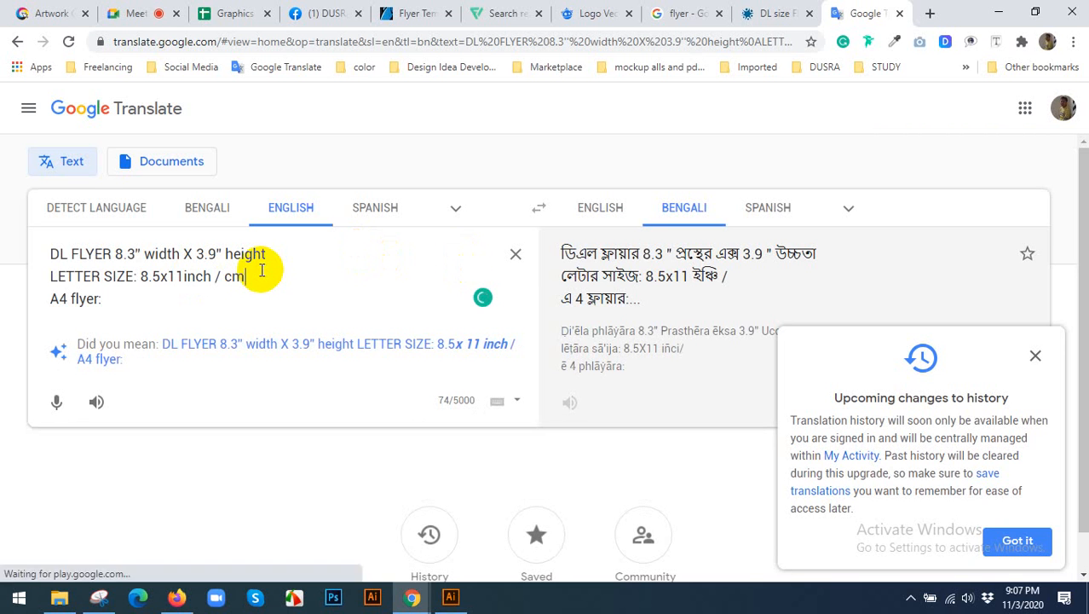
text( / mm)
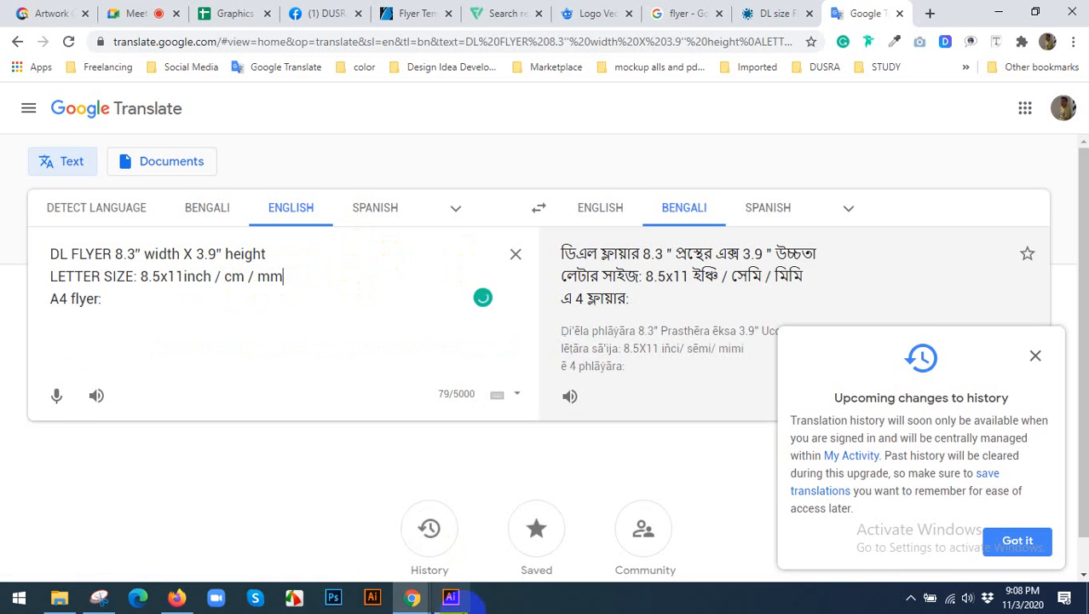
Switch to Illustrator, start a new document and set its units to Millimeters.
click(450, 597)
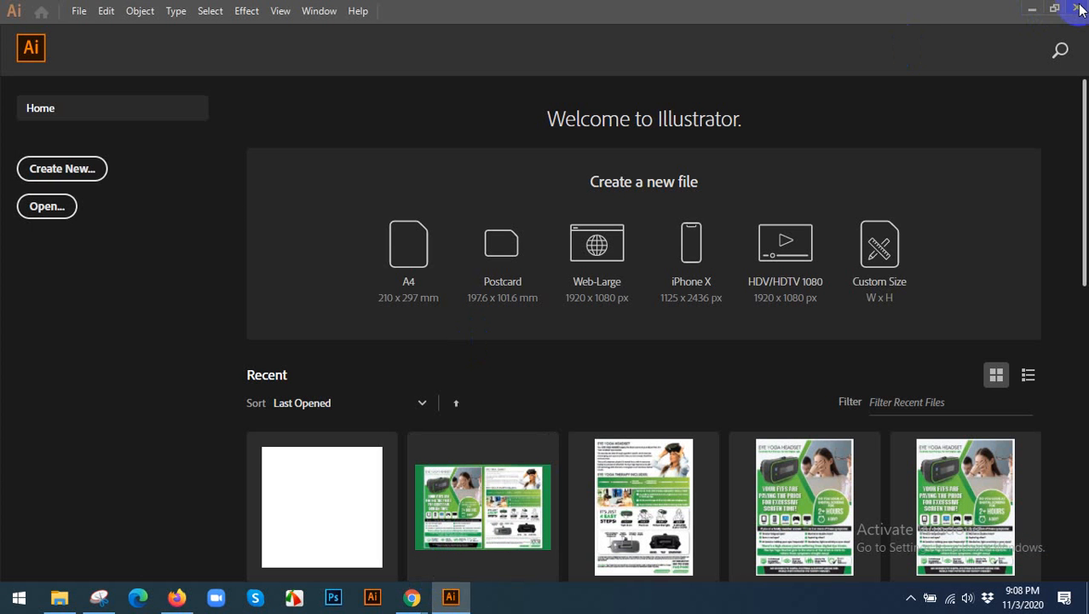
click(78, 11)
click(94, 30)
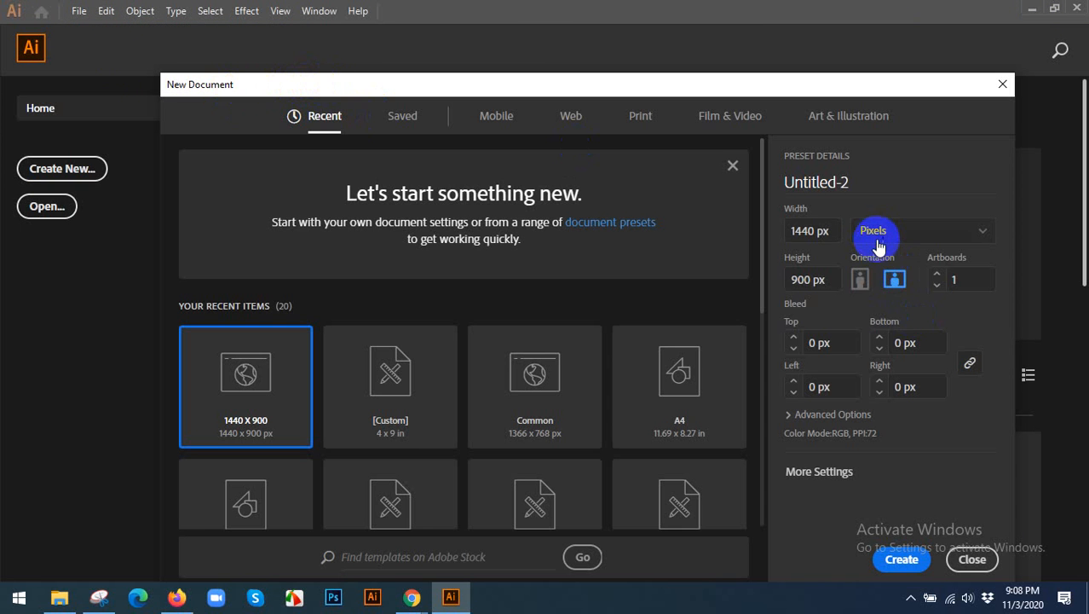
click(878, 243)
click(895, 340)
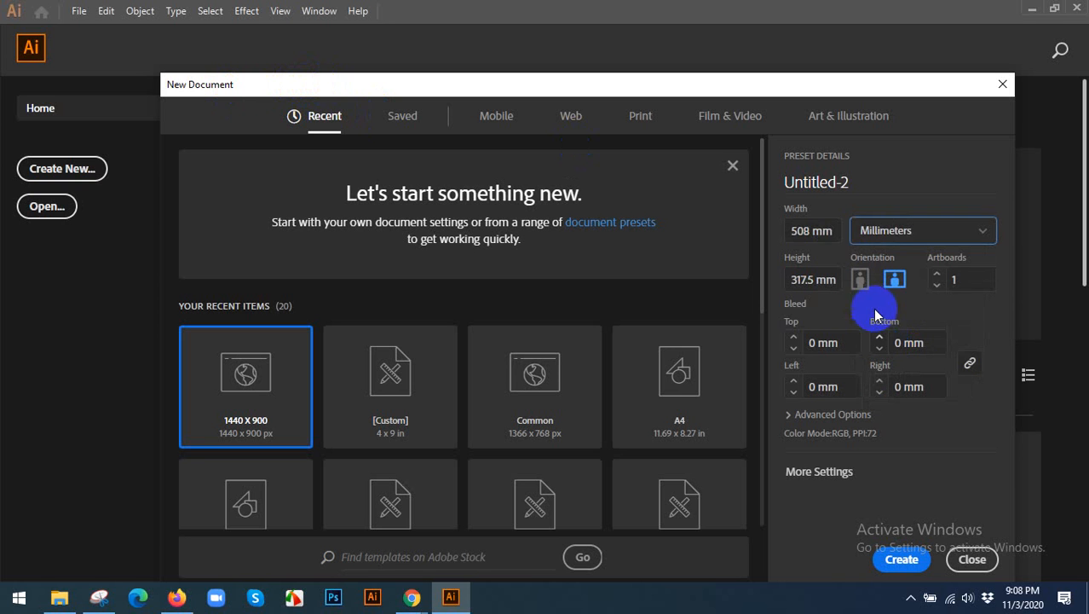
Set the new document's width to 3000 mm and its height to 2000 mm.
double_click(810, 232)
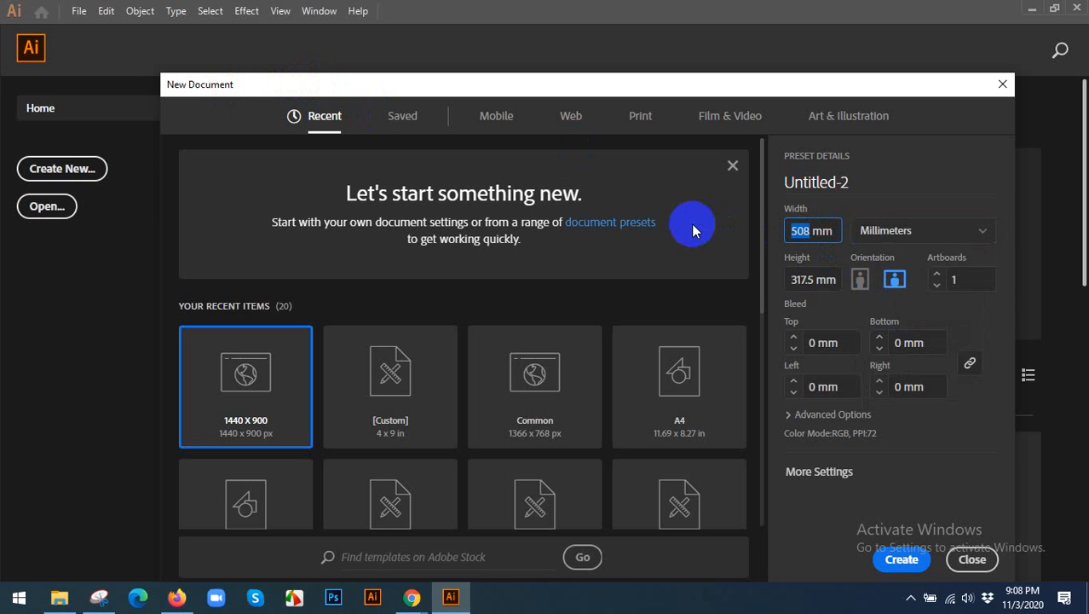
text(3000)
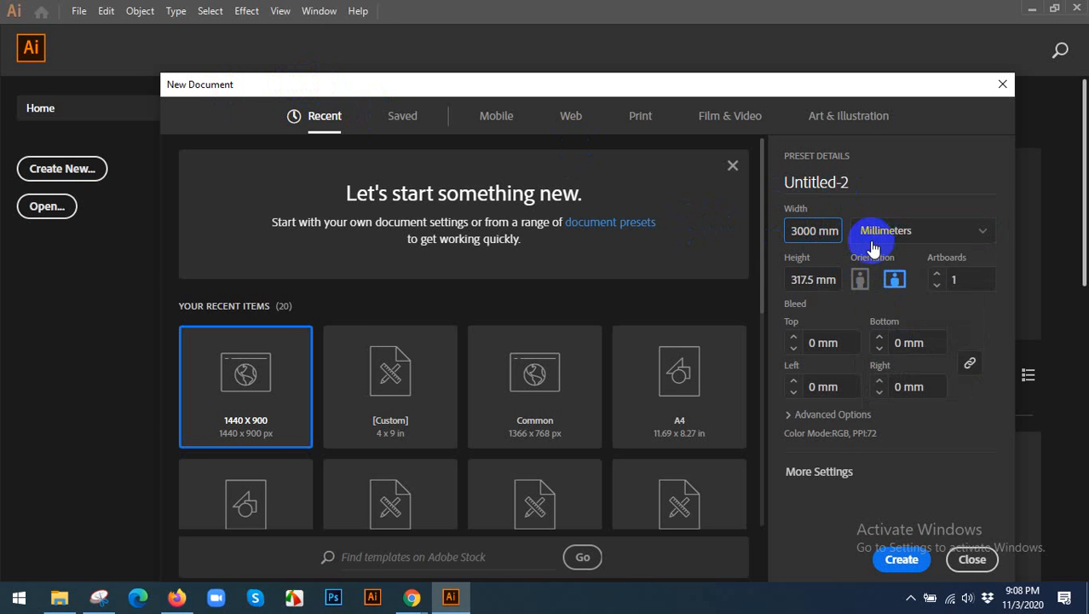
click(820, 278)
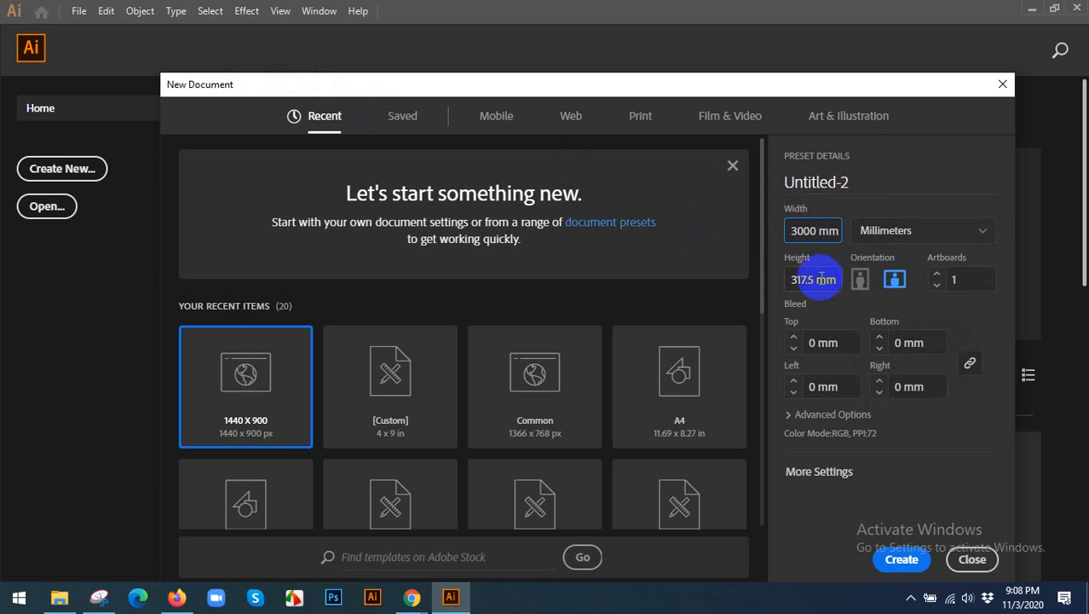
drag(814, 281, 729, 288)
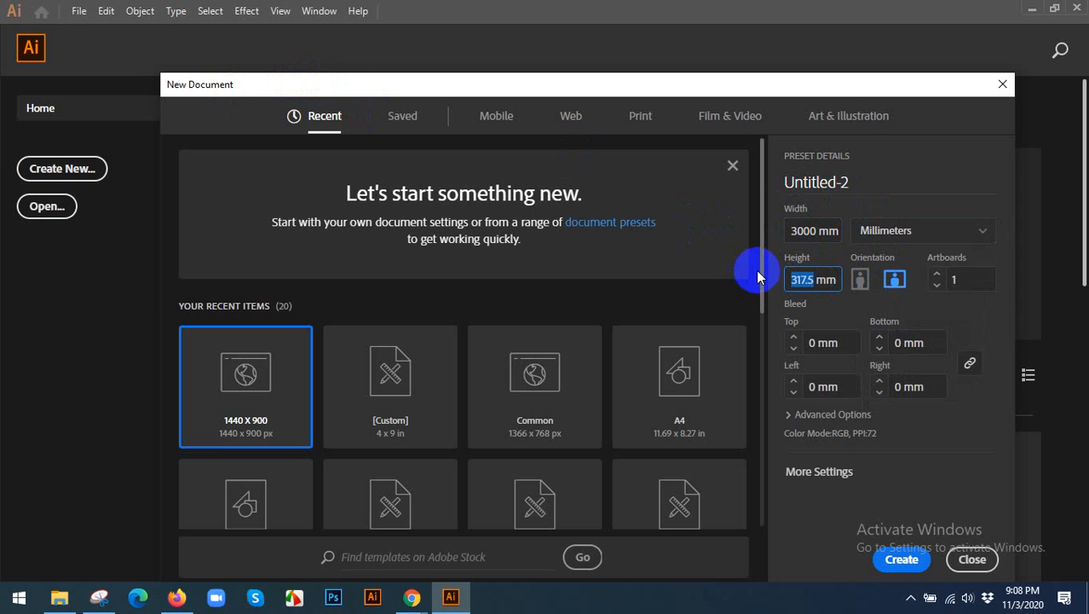
text(2000)
click(828, 239)
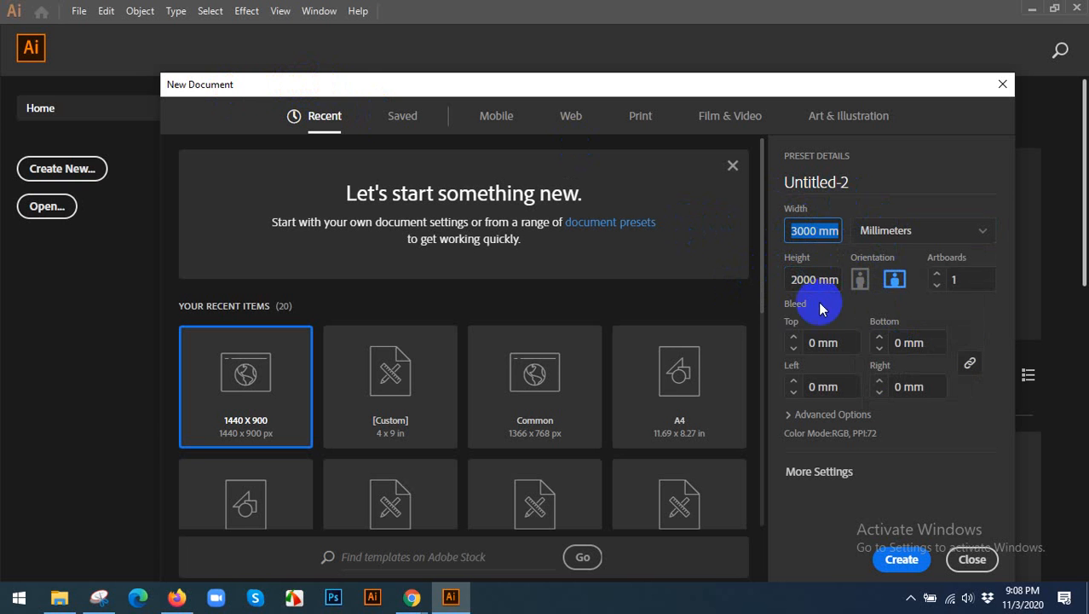
click(814, 271)
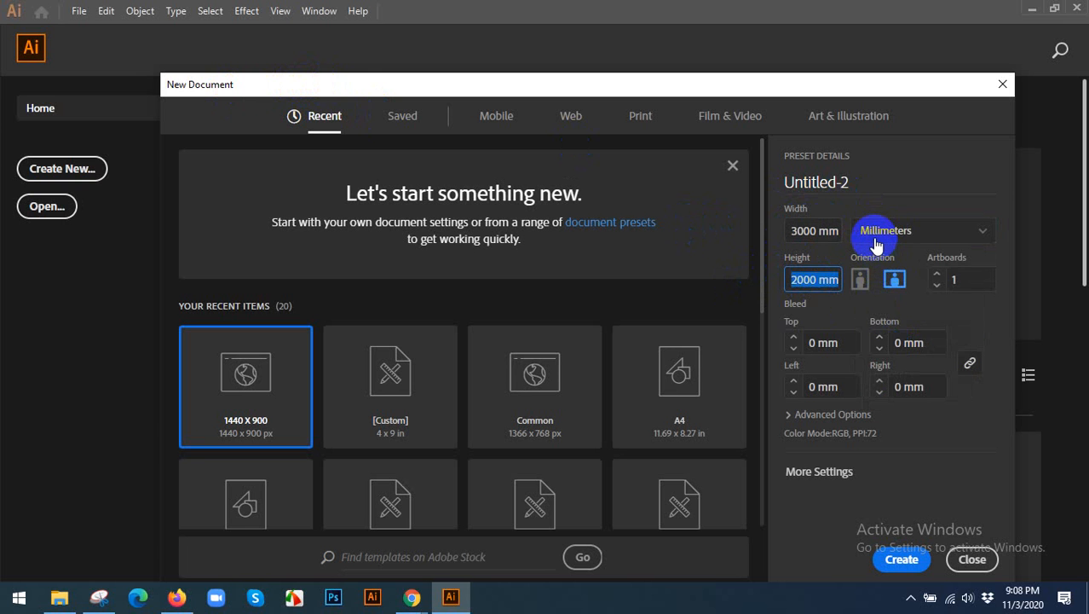
Change the new document's units to Inches and check the converted width and height.
click(876, 242)
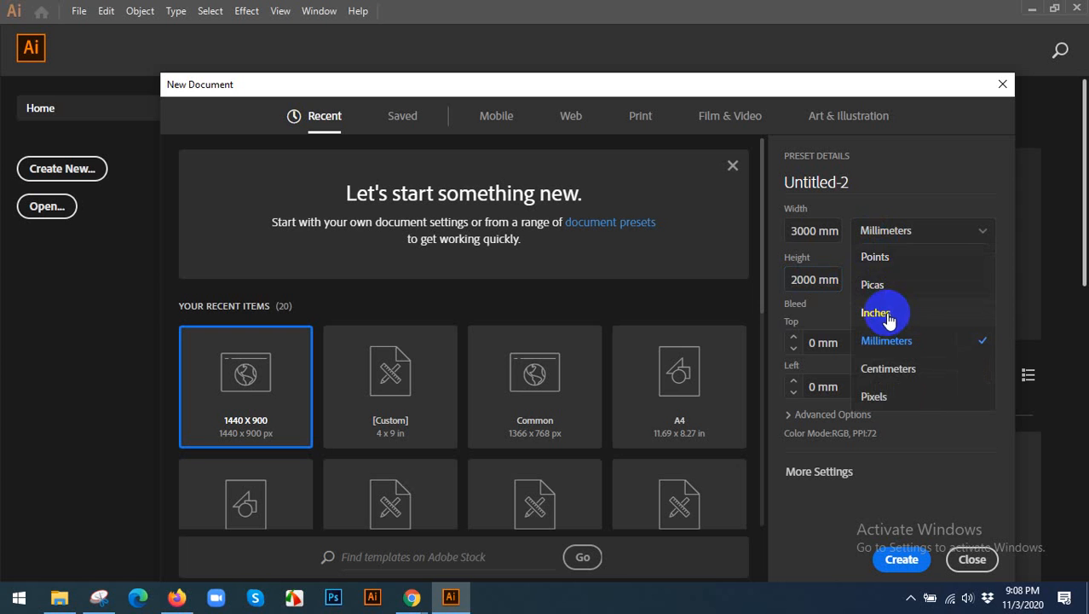
click(877, 313)
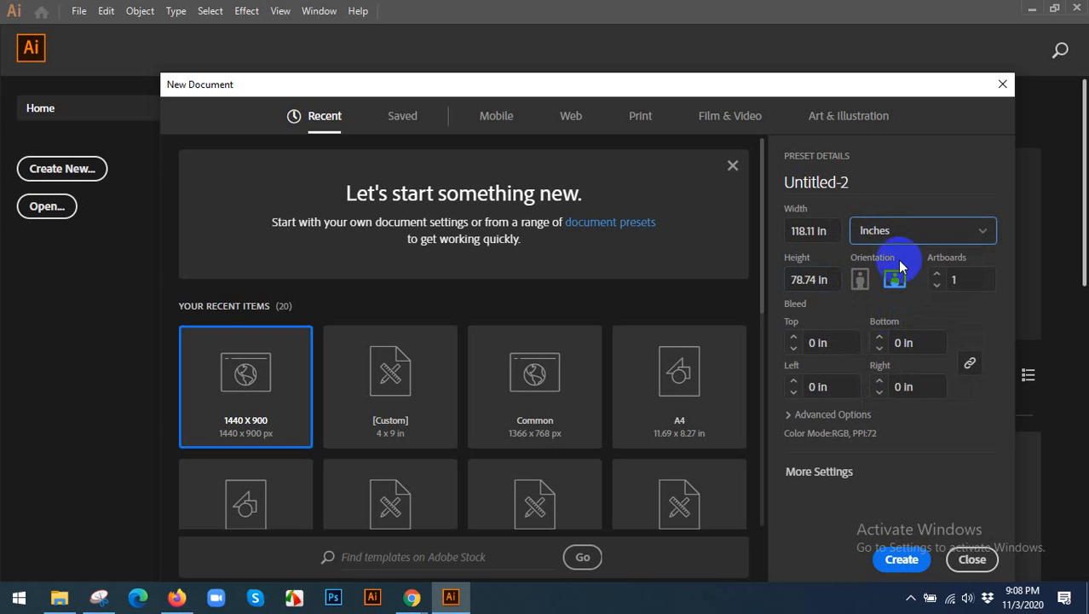
click(823, 230)
drag(822, 279, 782, 278)
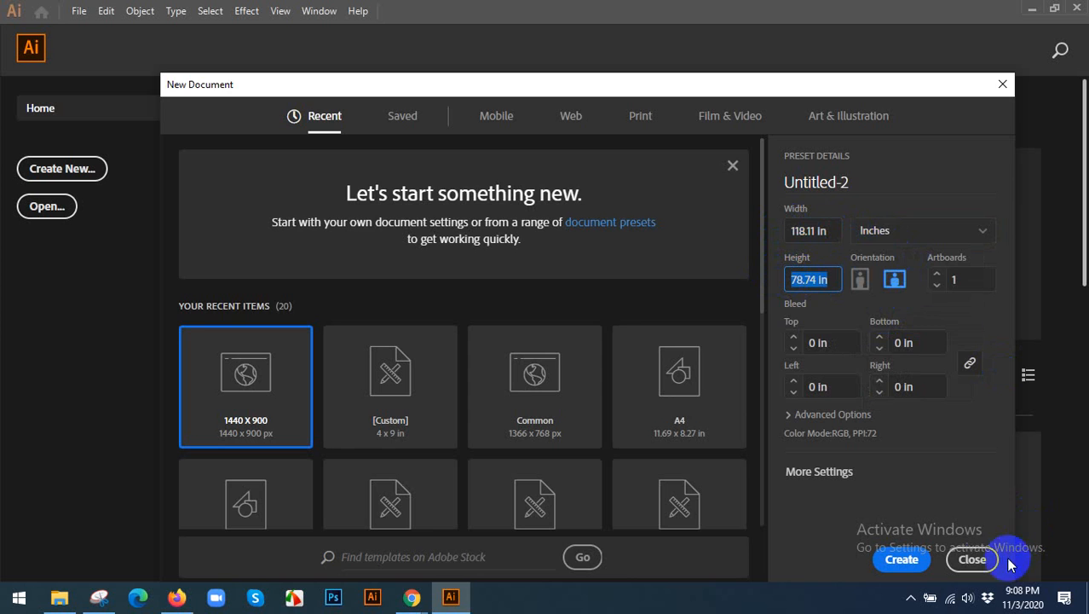
Close the new document setup without creating a file and switch to the Google Translate notes in Chrome.
click(972, 559)
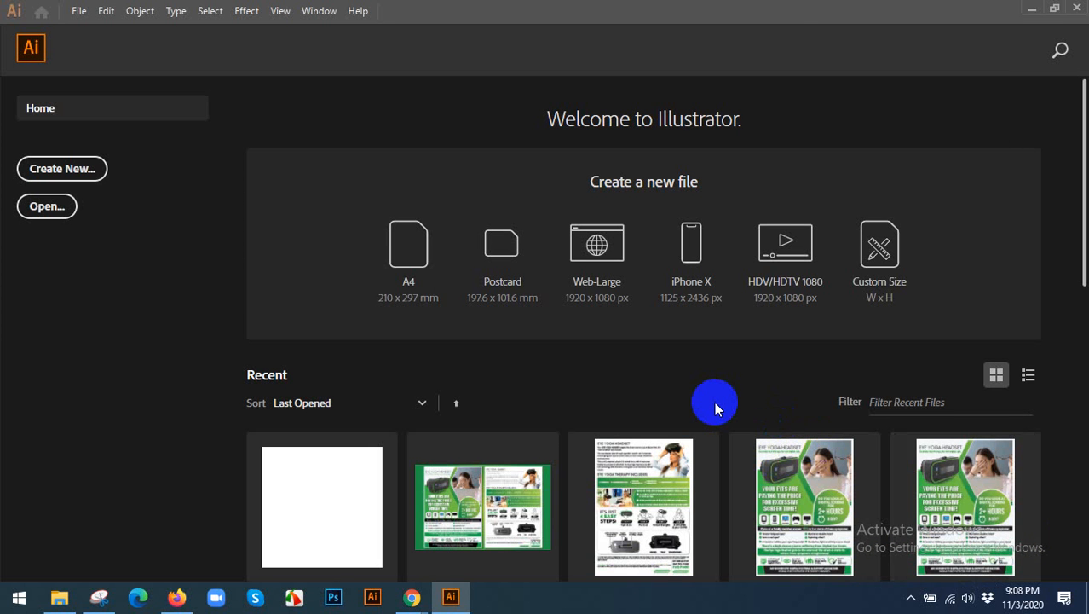
click(416, 596)
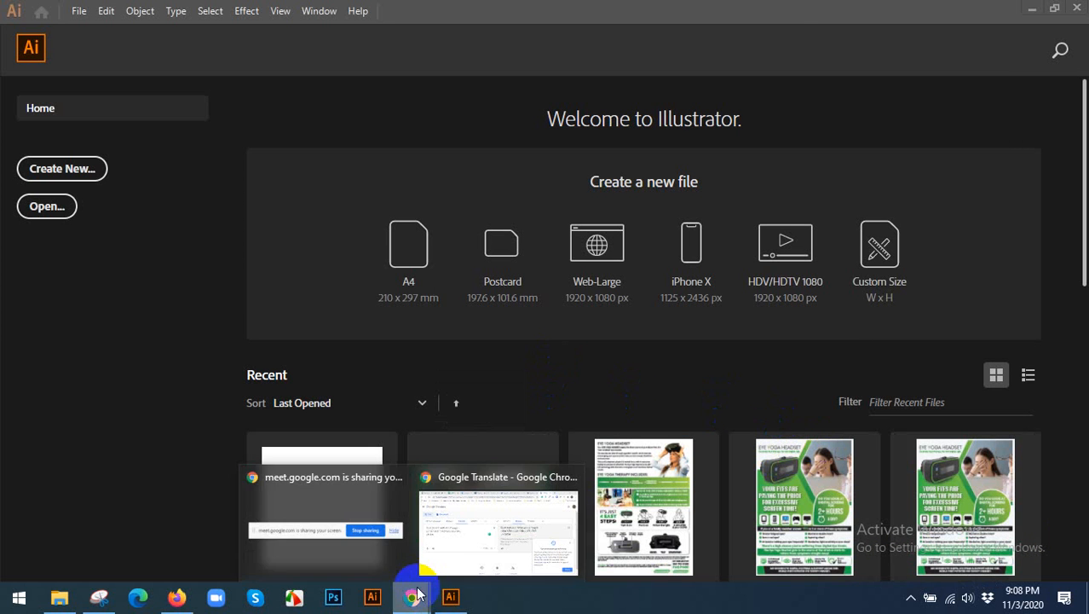
click(462, 523)
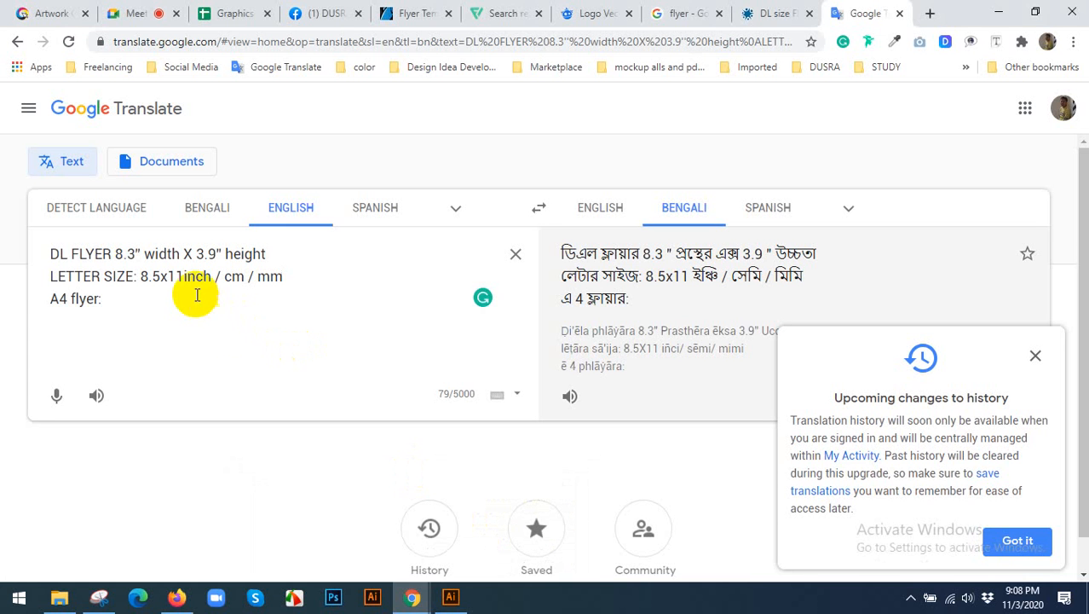
Add the value 8.6 after the A4 flyer label in the source text.
click(165, 303)
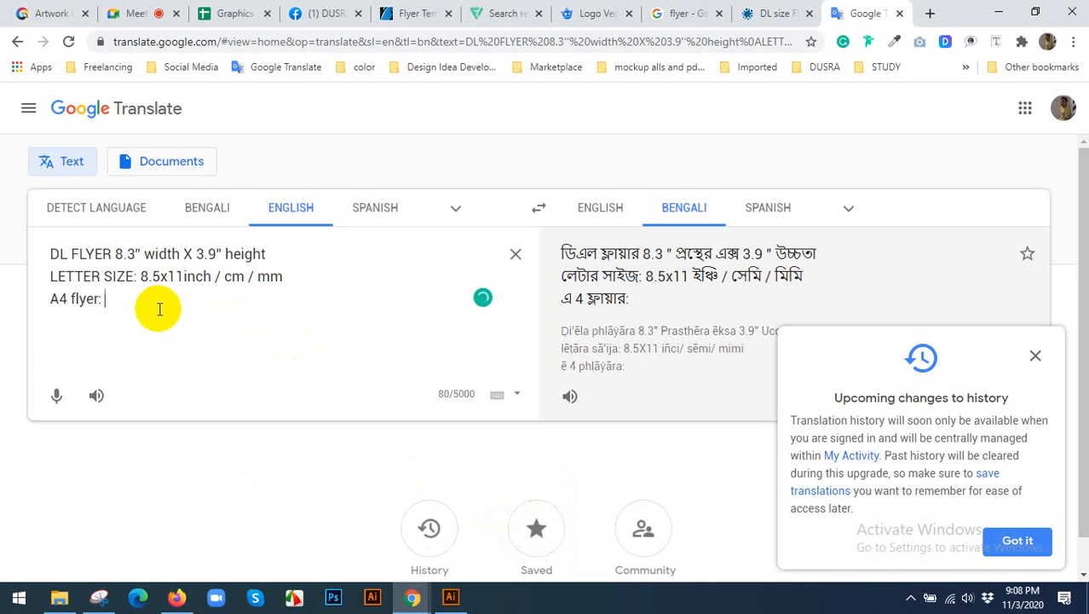
text(8.6)
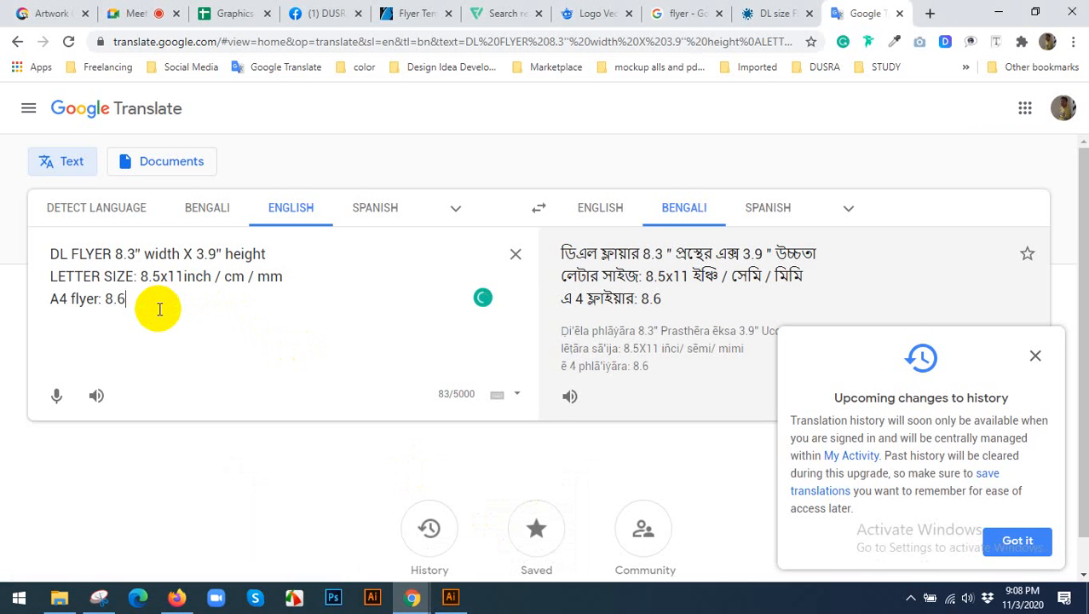
Search Google in a new tab for a4 size paper and highlight the A4 width in inches in the size table.
click(929, 14)
text(a)
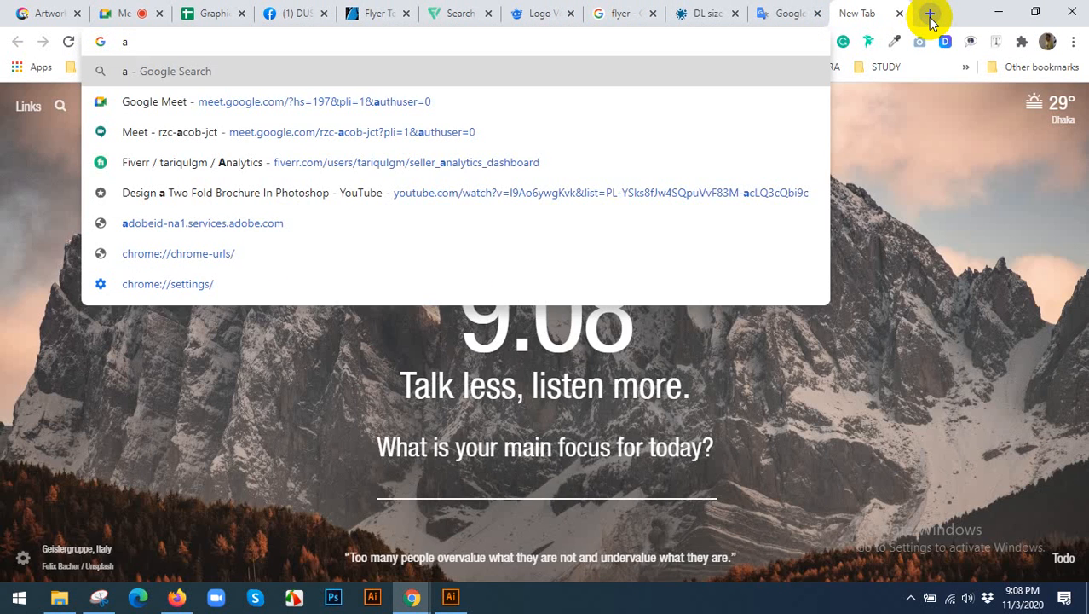
text(4 size)
key(Down)
key(Return)
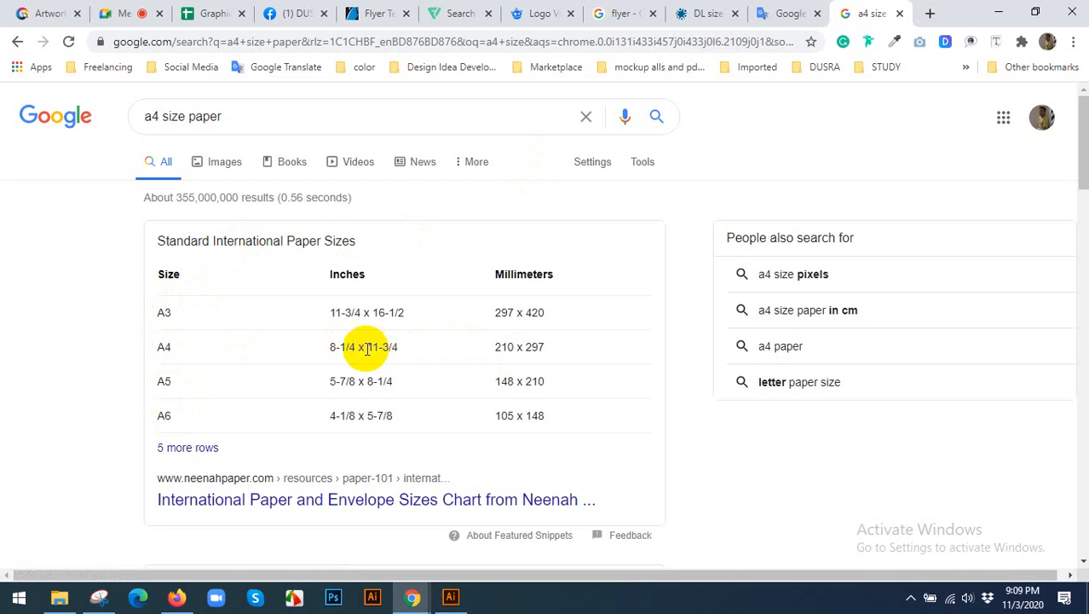
drag(355, 349, 329, 343)
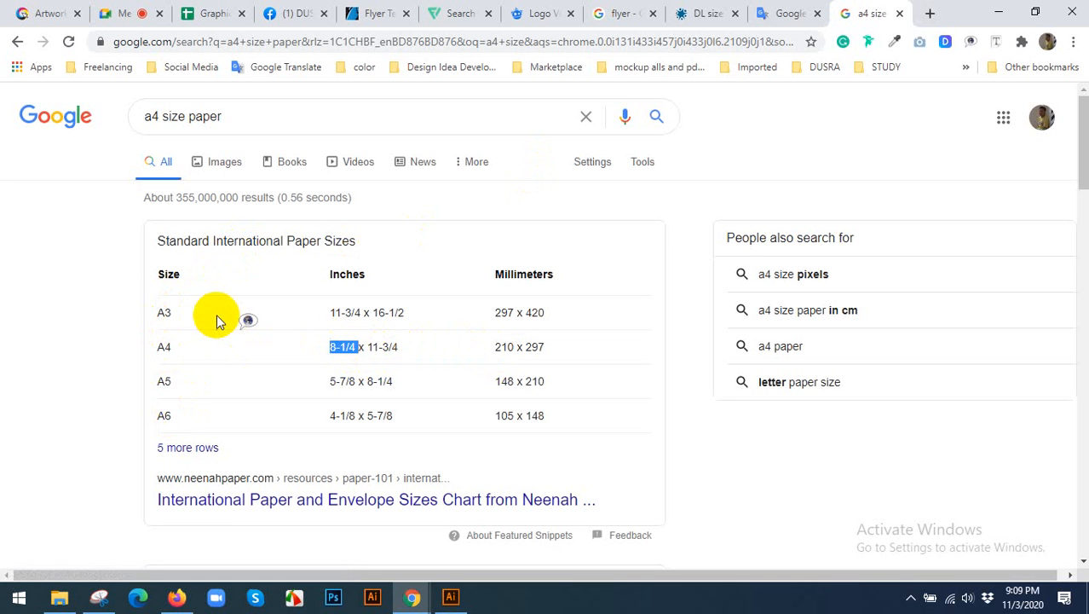
Browse the image results for a4 size paper, looking for diagrams that give the sheet dimensions.
click(221, 162)
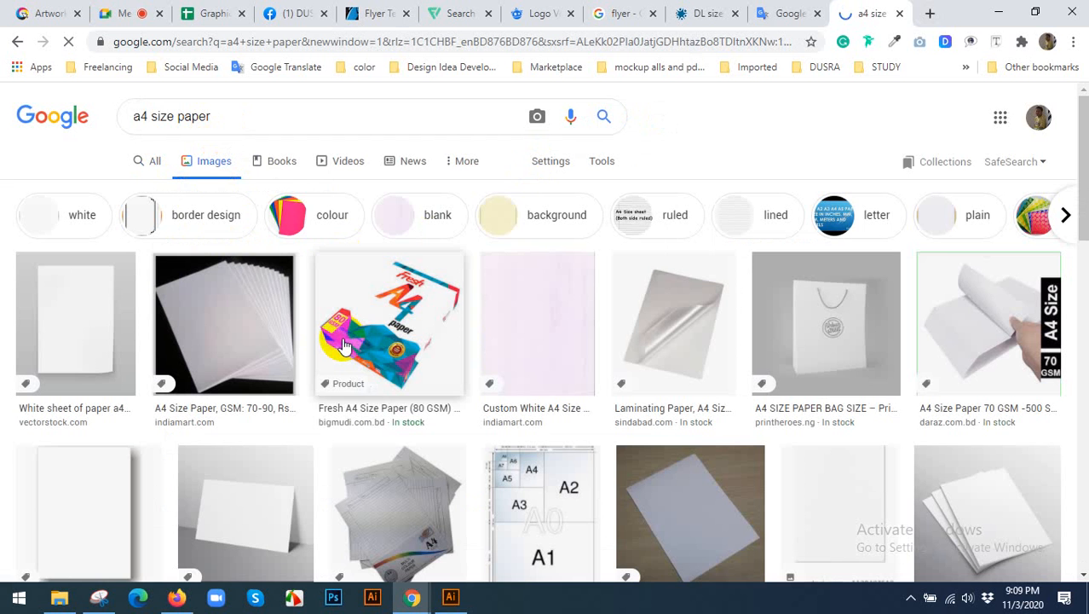
scroll(302, 331, down, 2)
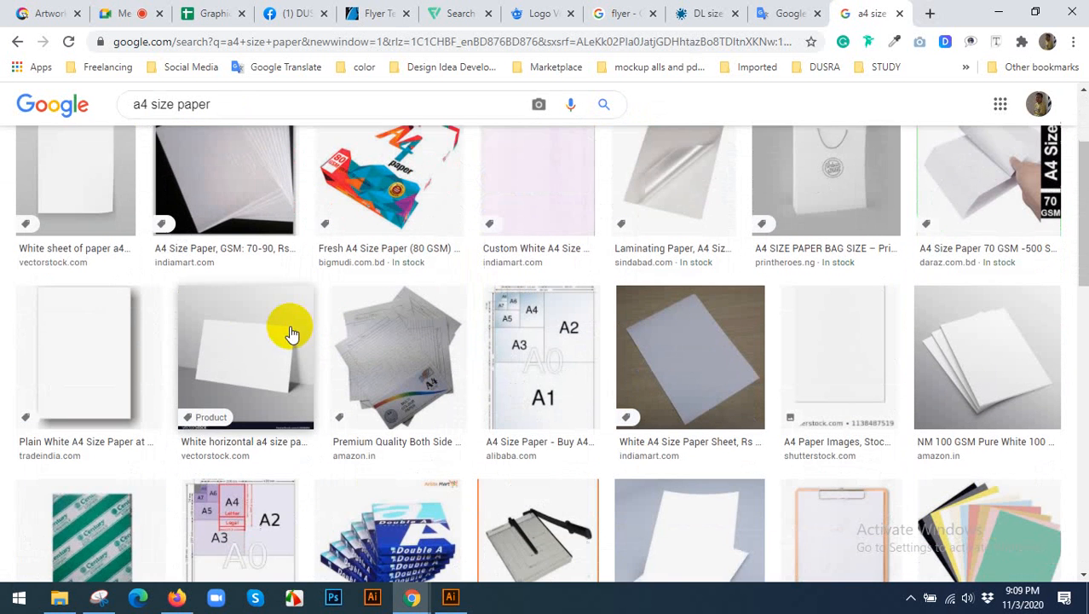
scroll(264, 342, down, 3)
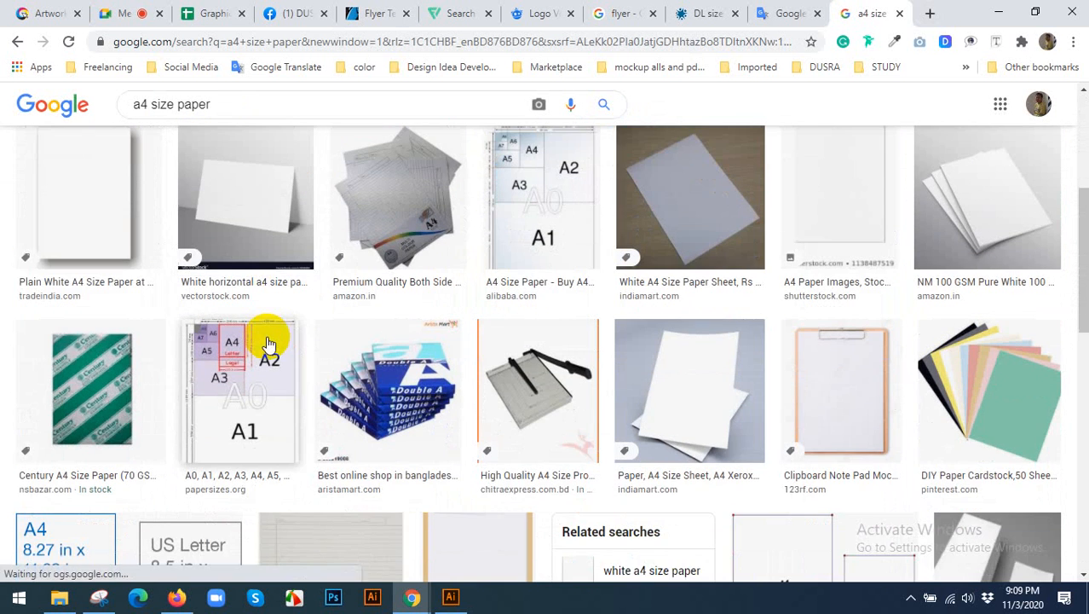
scroll(265, 336, down, 4)
scroll(265, 336, down, 3)
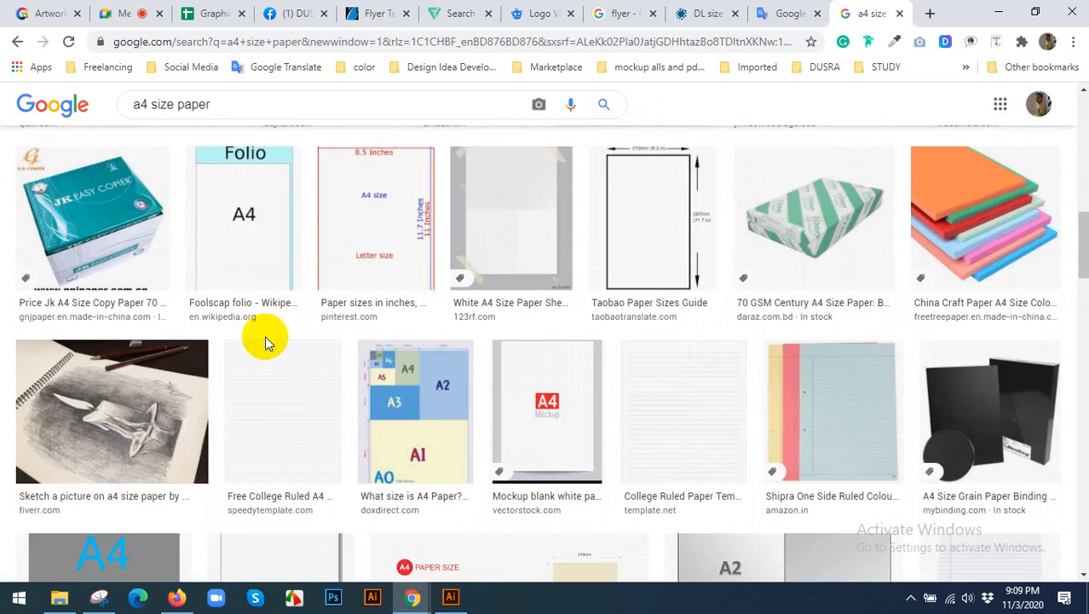
scroll(230, 291, down, 3)
scroll(228, 256, down, 5)
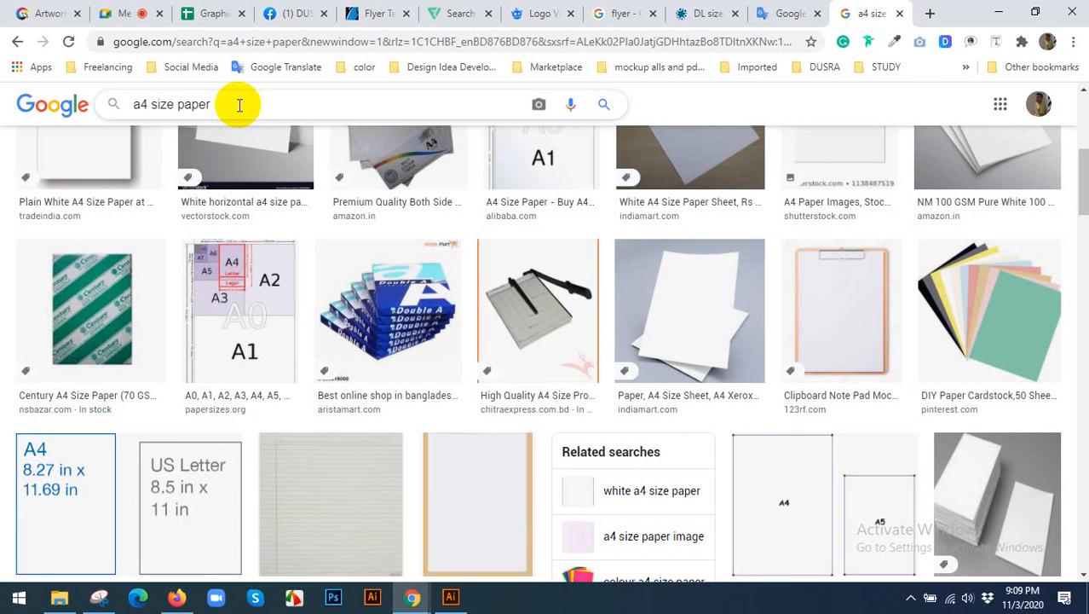
key(Return)
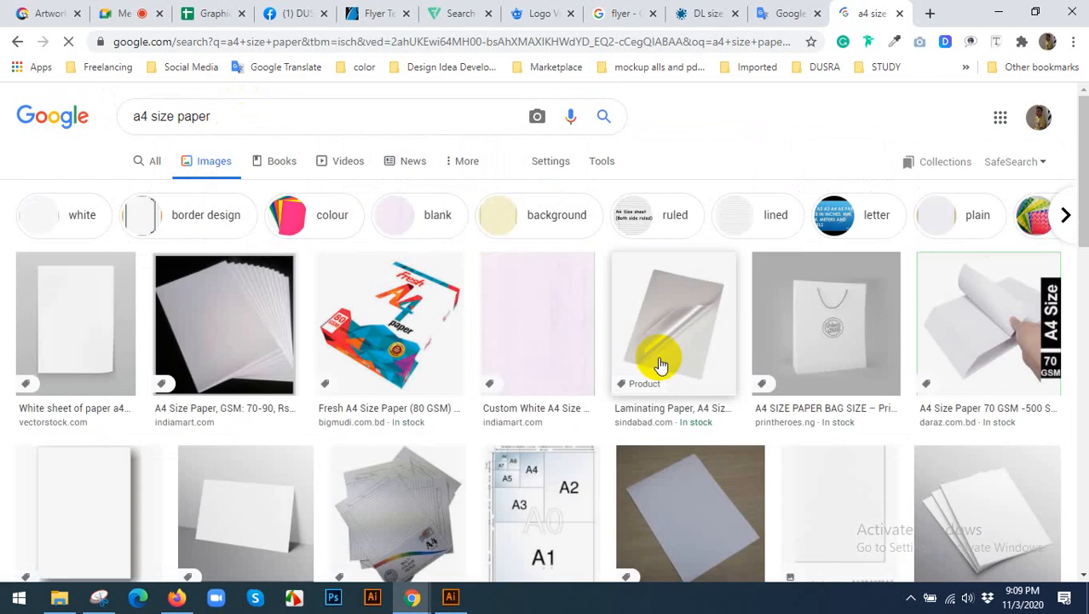
scroll(690, 379, down, 3)
scroll(720, 394, down, 4)
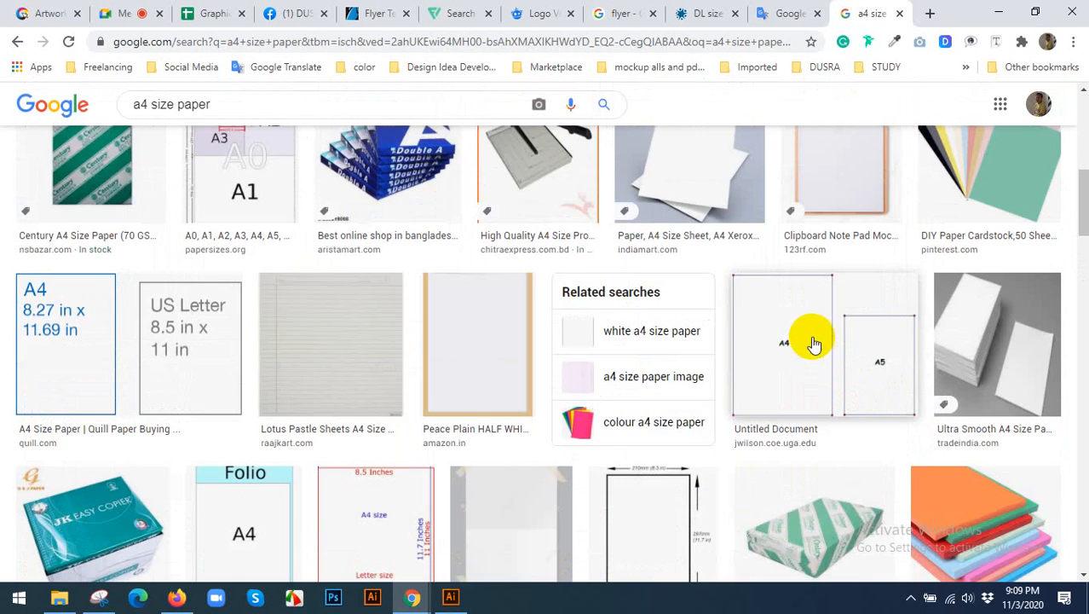
Preview the A4 and A5 comparison image and its related paper folding diagram, then close the preview.
click(793, 339)
scroll(815, 334, down, 4)
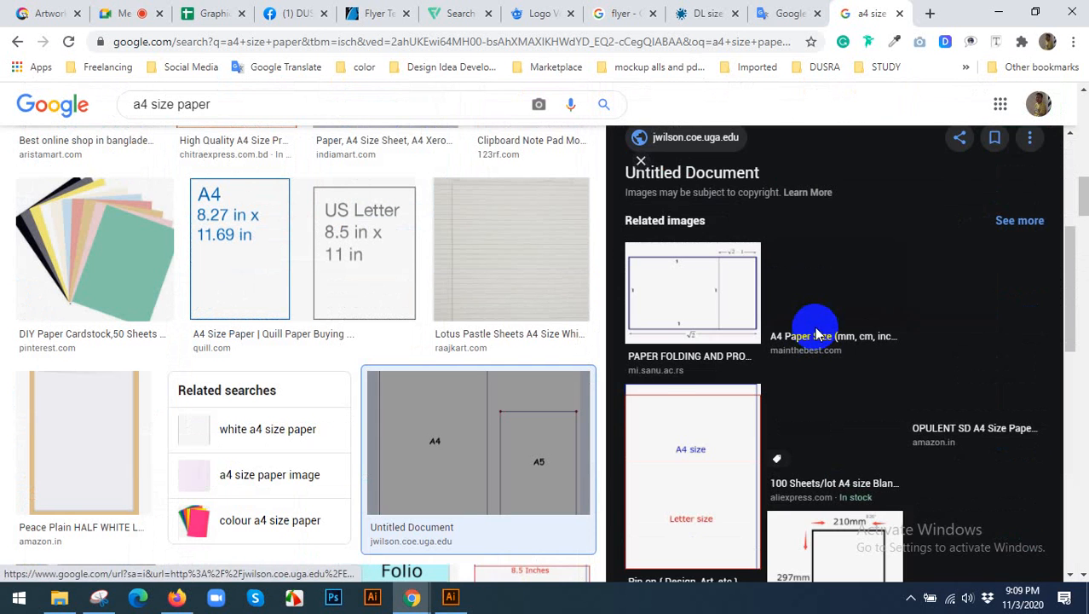
click(731, 306)
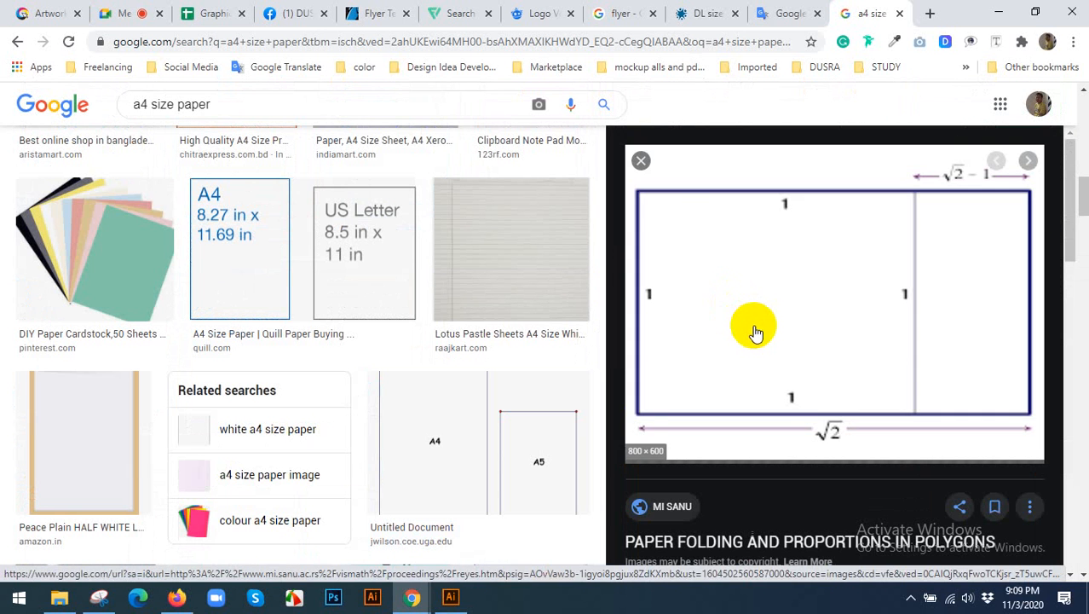
click(642, 162)
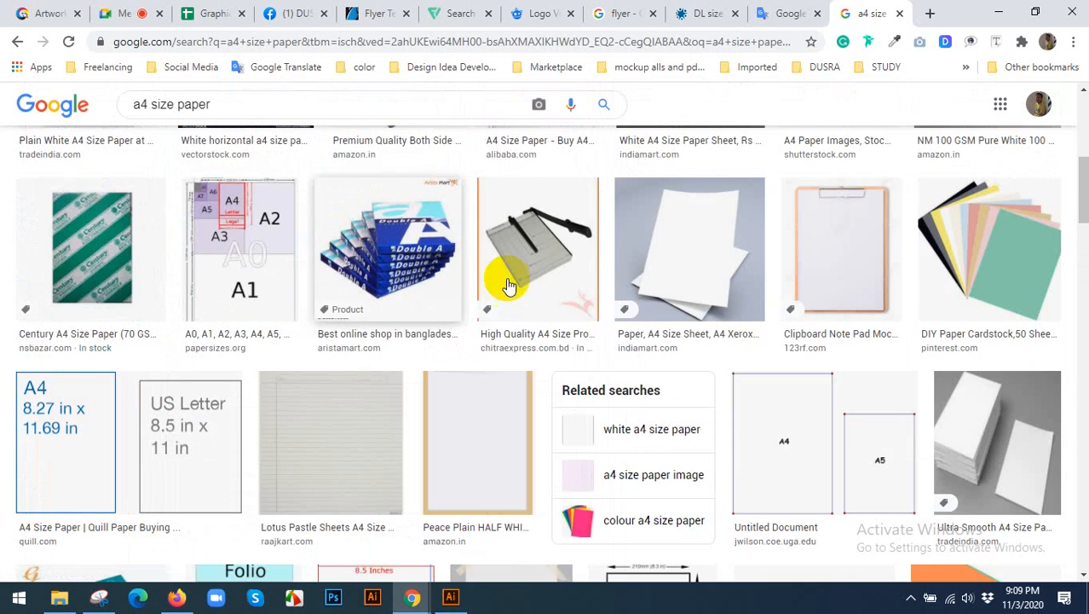
Open the Quill image comparing A4 and US Letter dimensions in inches.
scroll(219, 341, up, 4)
scroll(219, 333, down, 3)
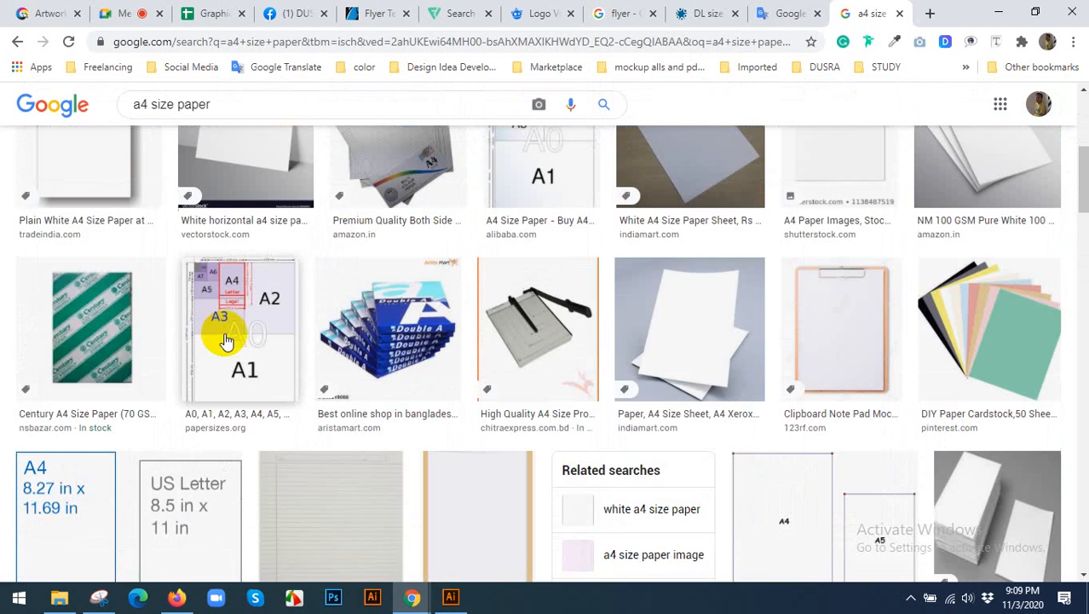
scroll(226, 341, down, 3)
click(97, 267)
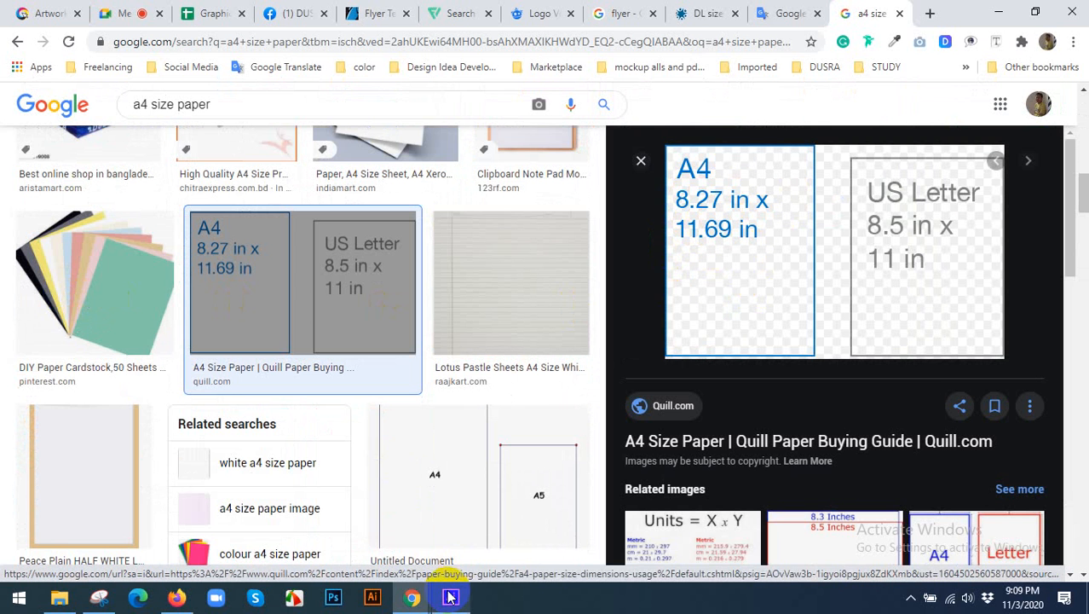
Open the related Pinterest diagram that overlays the A4 and letter sizes in inches.
mouse_move(453, 597)
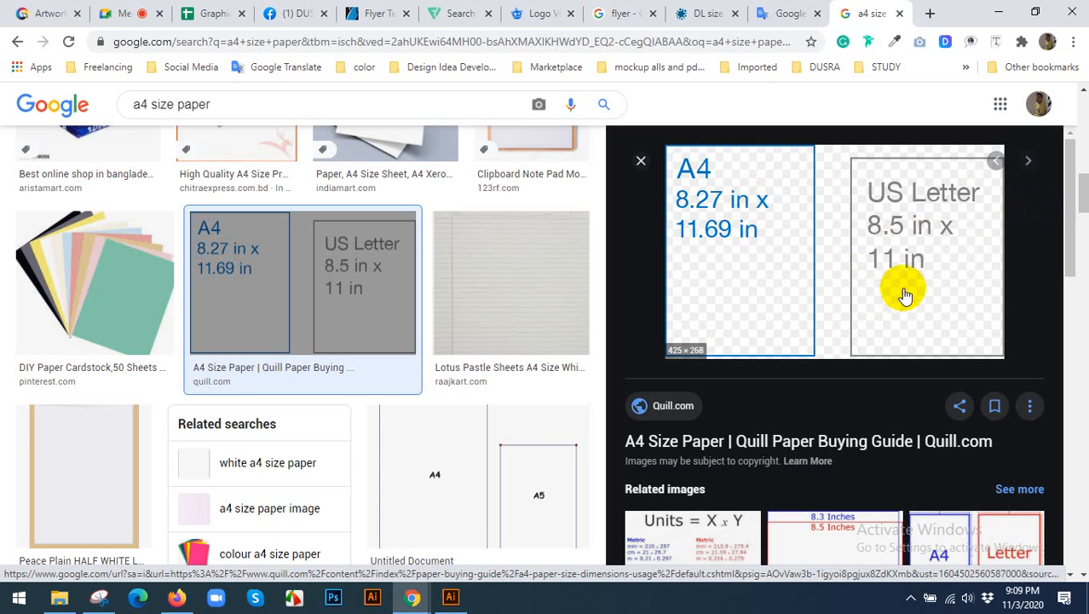
scroll(905, 294, down, 2)
scroll(907, 282, down, 1)
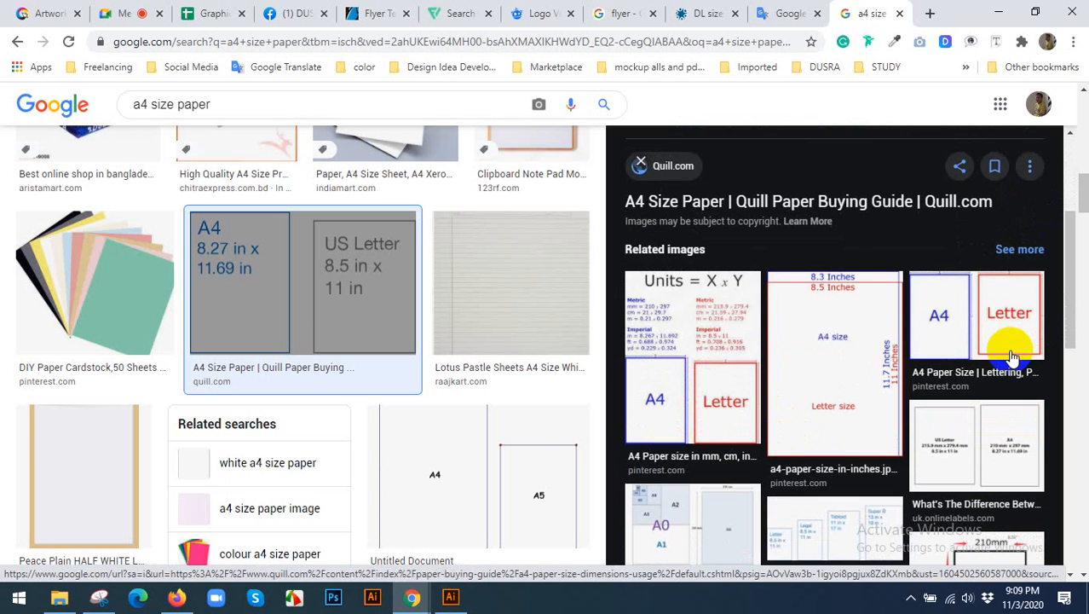
scroll(989, 333, down, 3)
click(851, 236)
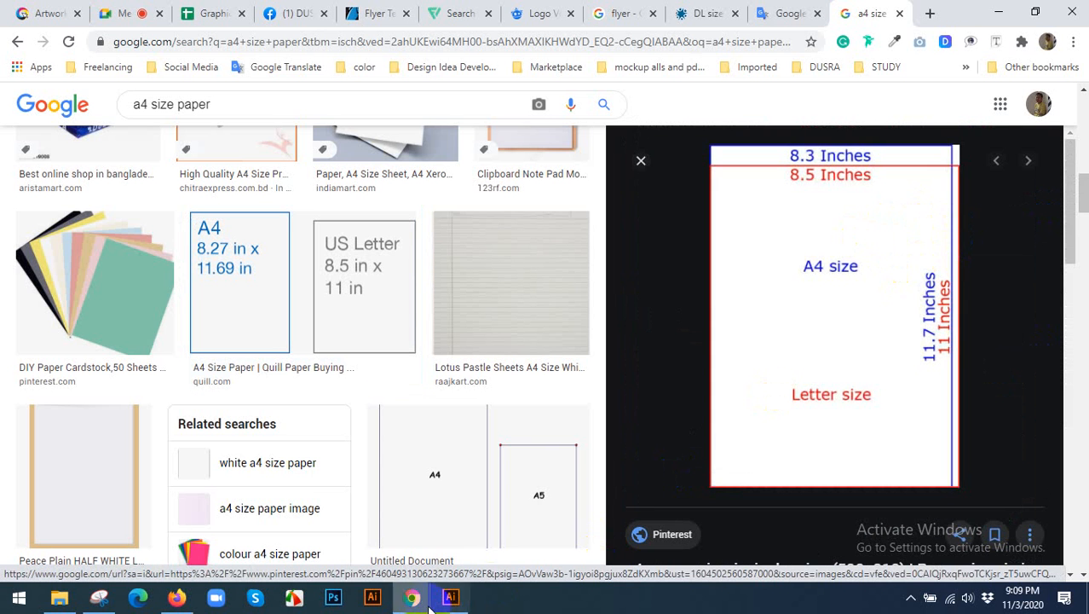
click(457, 603)
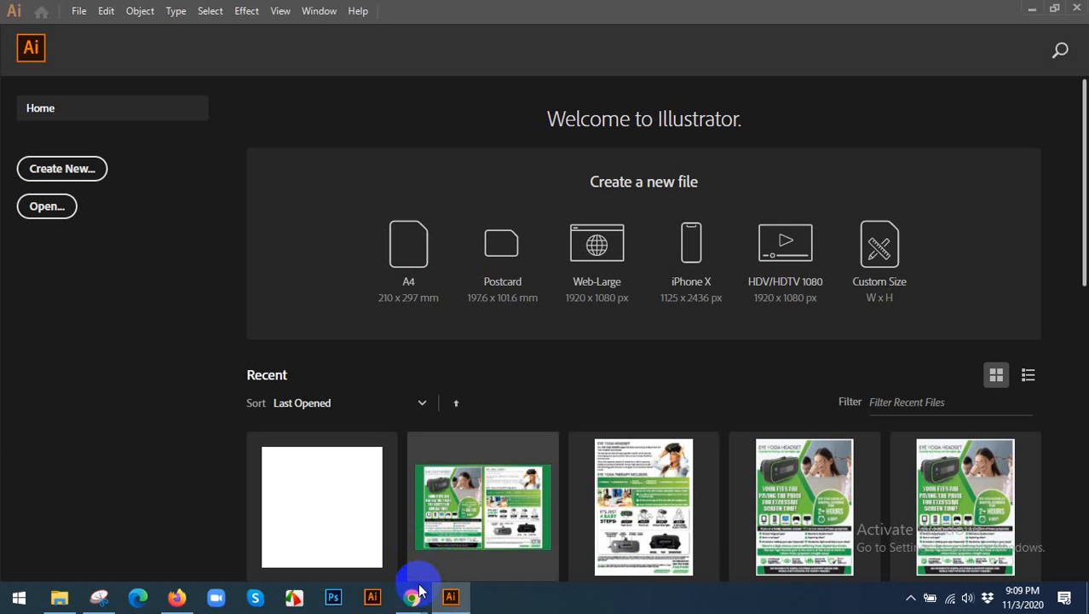
mouse_move(418, 588)
click(495, 515)
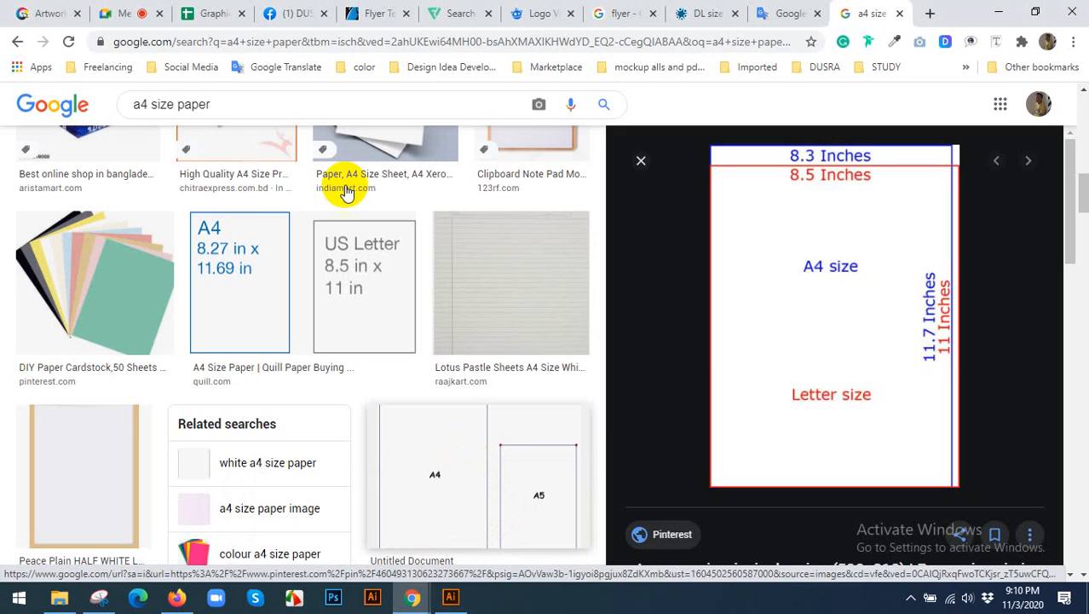
Return to the Google Translate notes and highlight the A4 flyer line to review it.
click(753, 19)
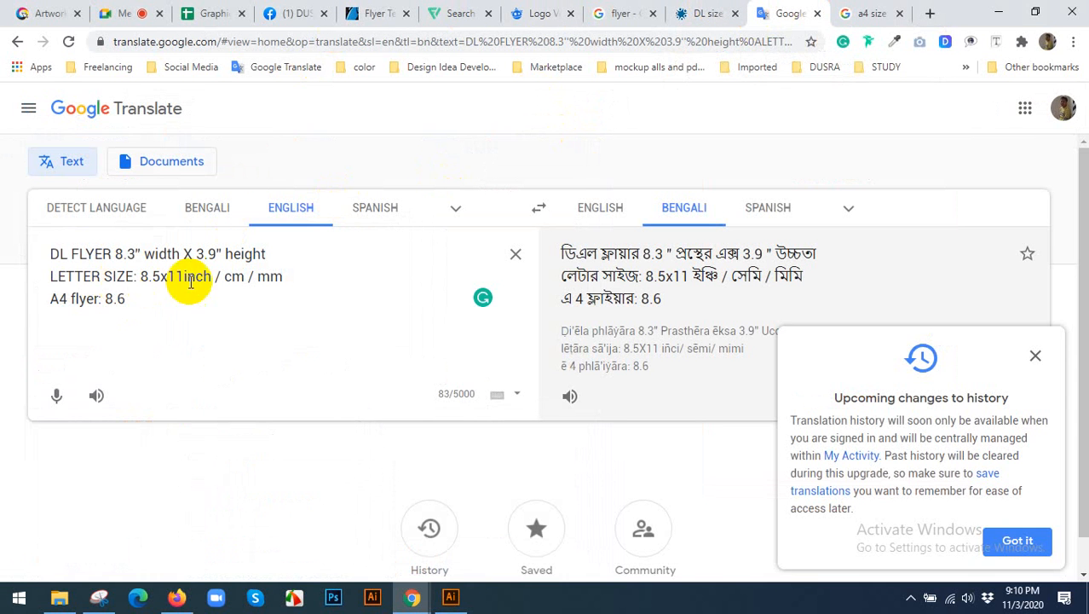
drag(142, 297, 34, 290)
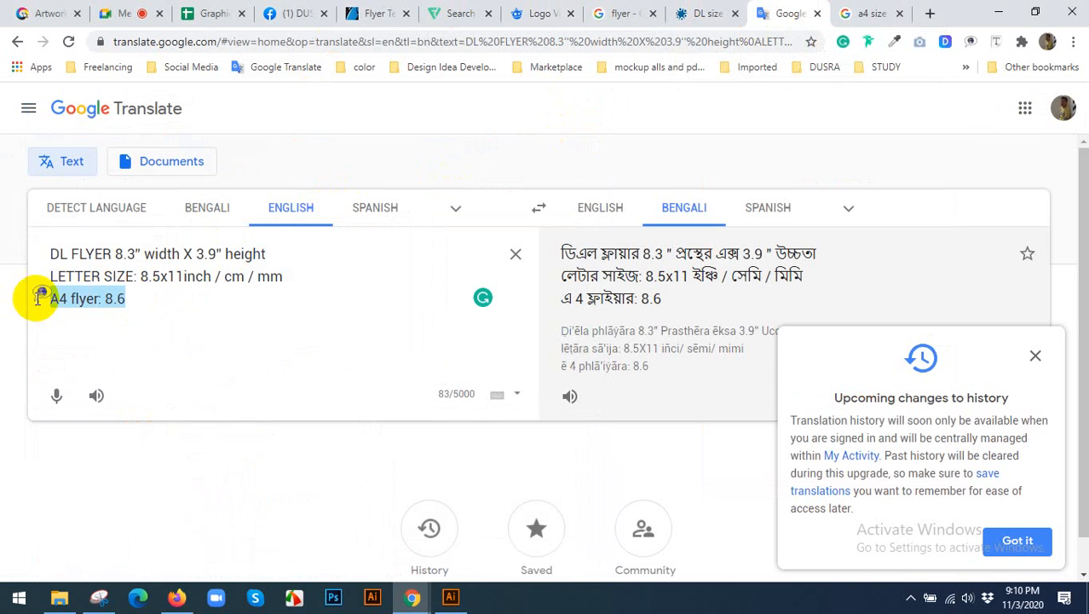
click(152, 311)
Review the submitted designs on DesignCrowd's DL size Flyer contest page.
click(617, 14)
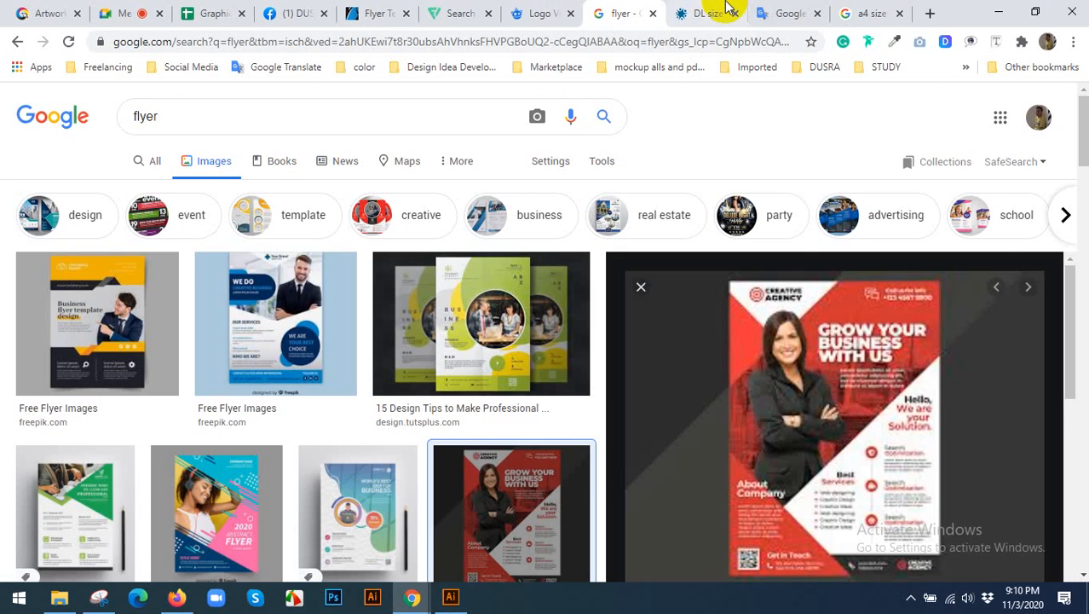
click(700, 24)
scroll(785, 331, down, 1)
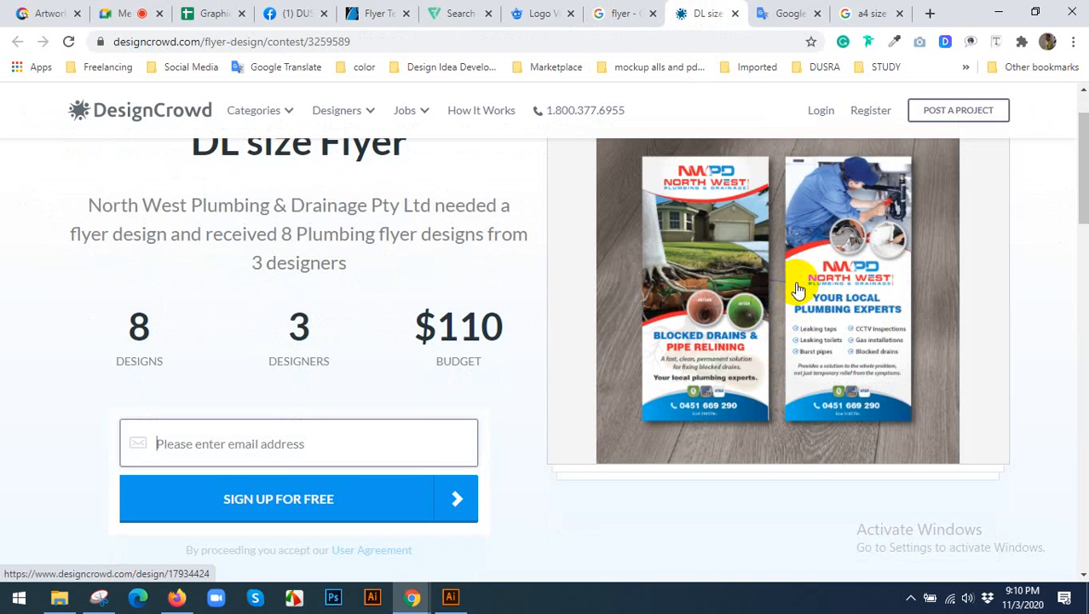
scroll(798, 287, down, 2)
scroll(798, 288, down, 3)
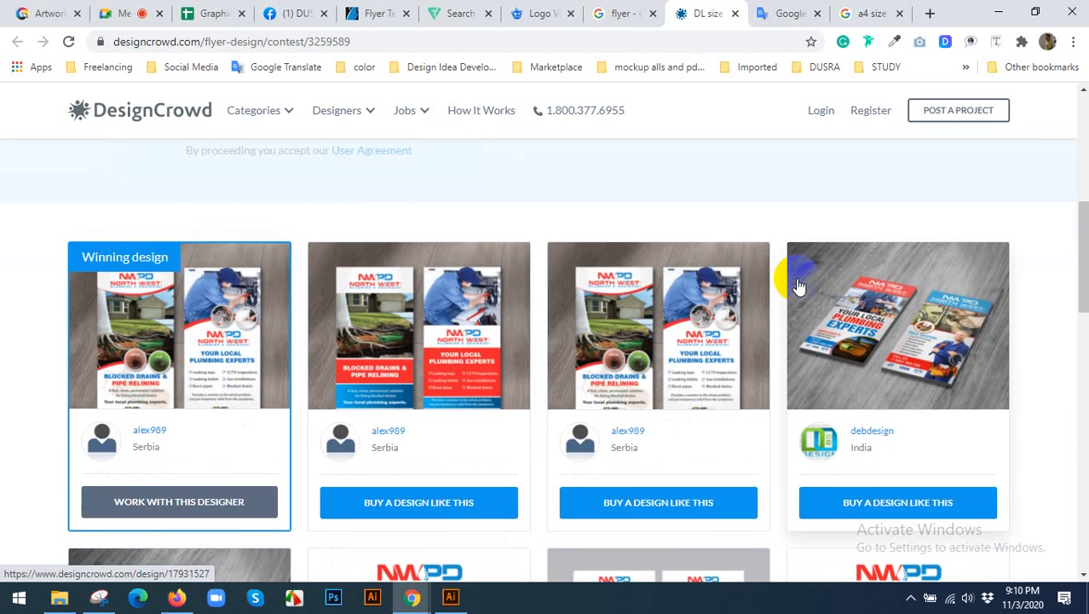
scroll(798, 283, down, 2)
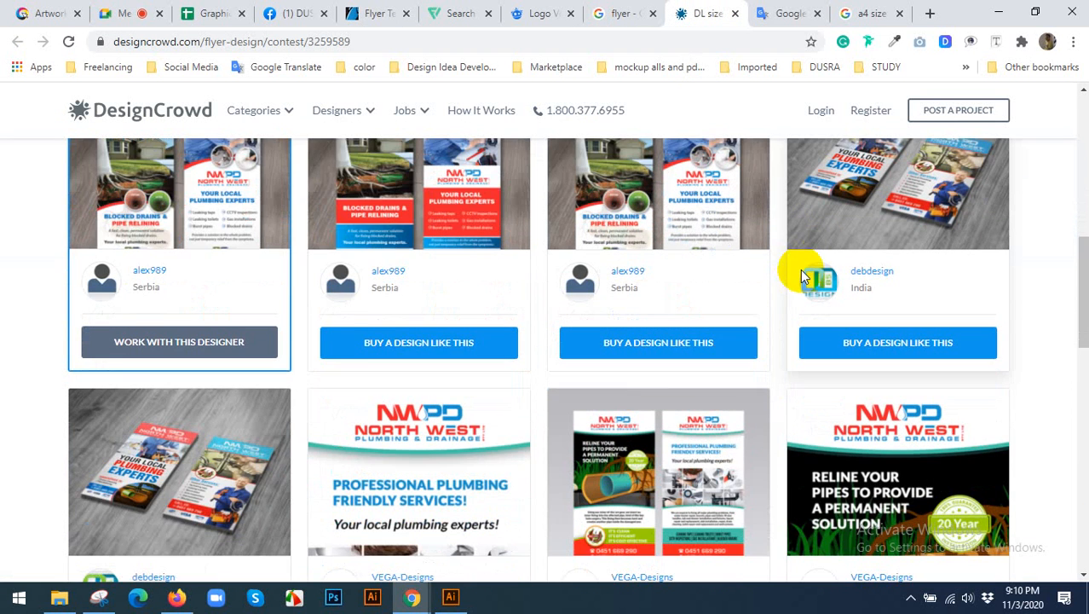
scroll(800, 269, down, 4)
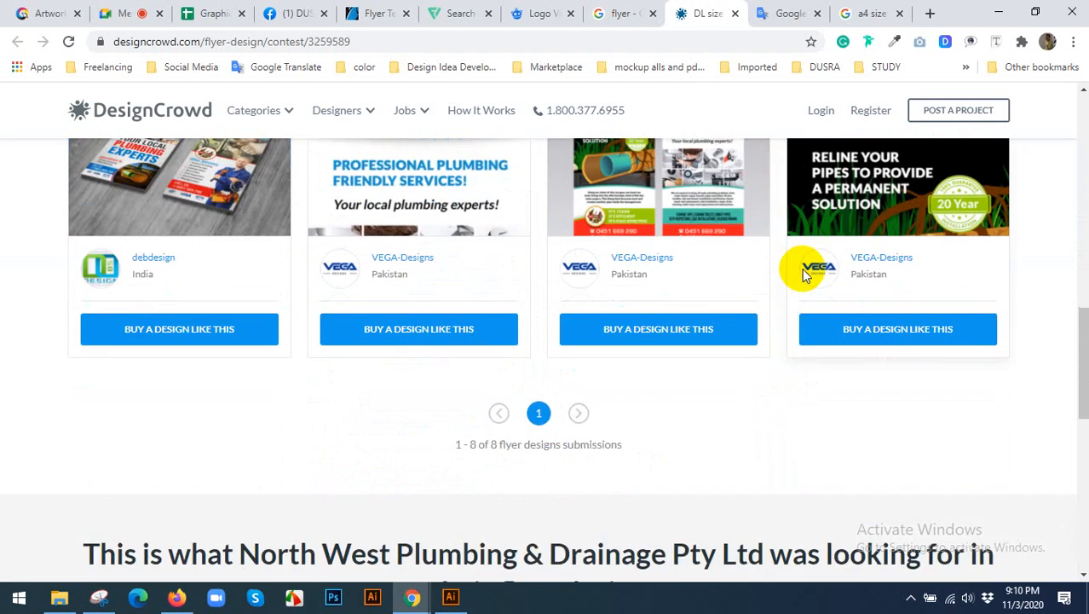
scroll(802, 266, up, 6)
Go back to the flyer image results and examine the previewed A4 corporate flyer template.
click(873, 12)
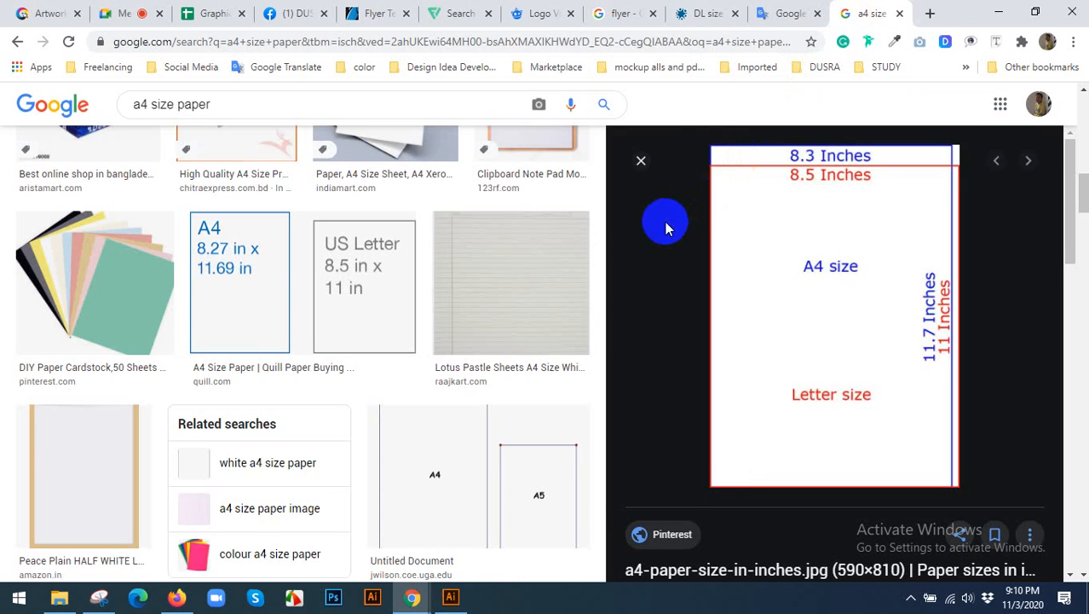
click(790, 12)
click(663, 10)
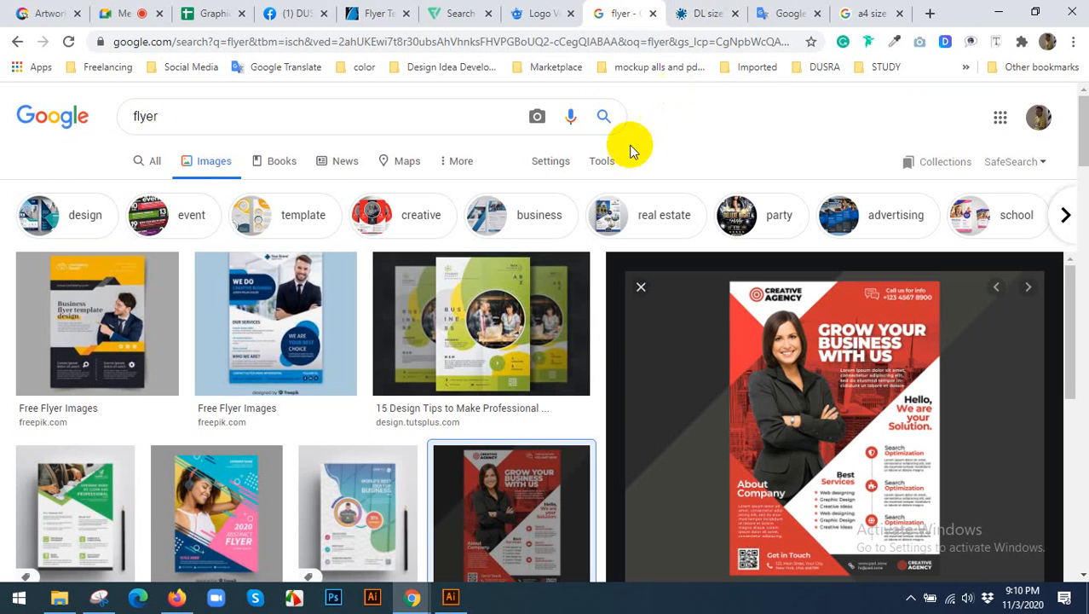
scroll(537, 402, down, 1)
scroll(803, 327, down, 1)
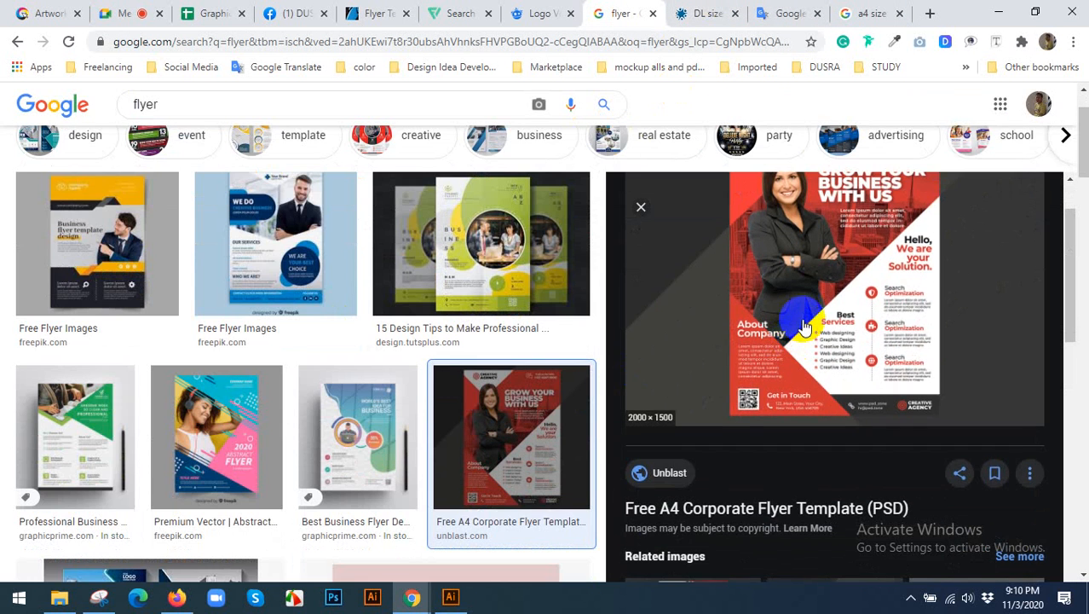
Return to DesignCrowd's DL size Flyer contest page, review the winning plumbing flyer's details and close them.
scroll(804, 326, up, 1)
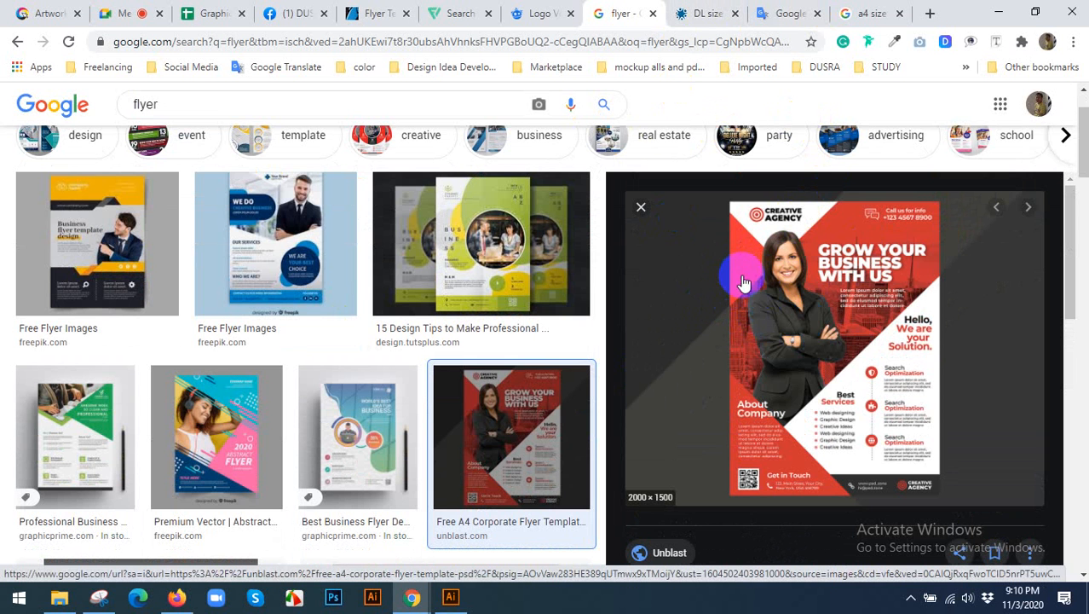
click(707, 12)
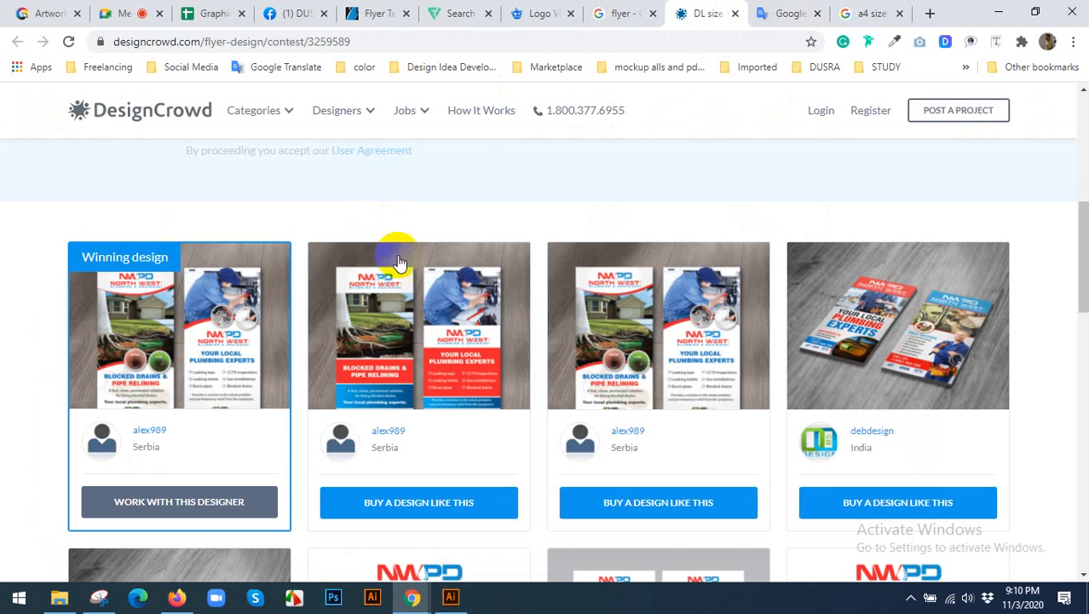
scroll(400, 269, up, 6)
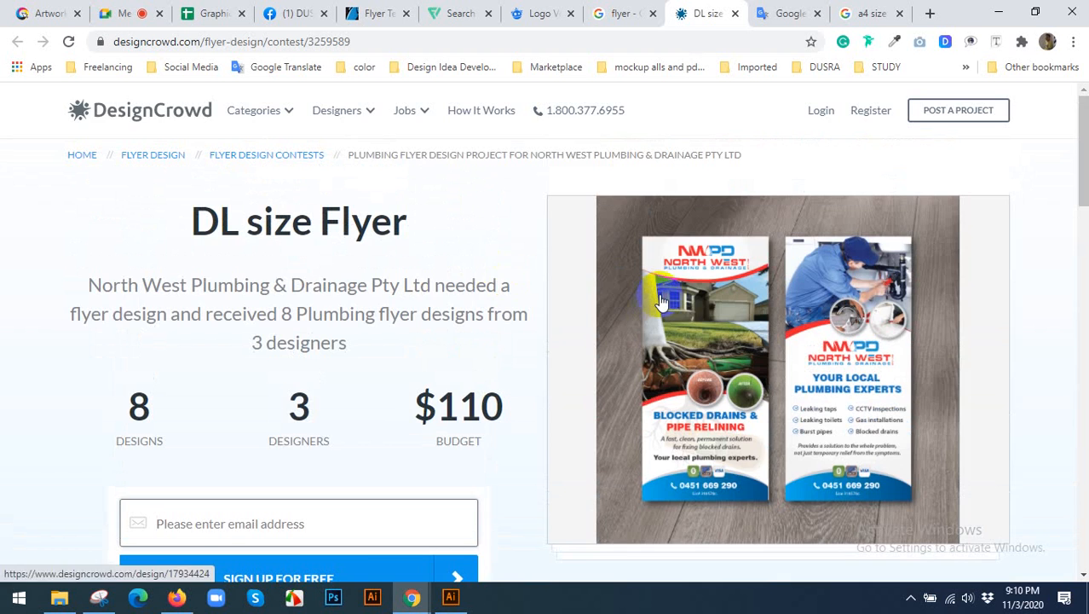
click(662, 303)
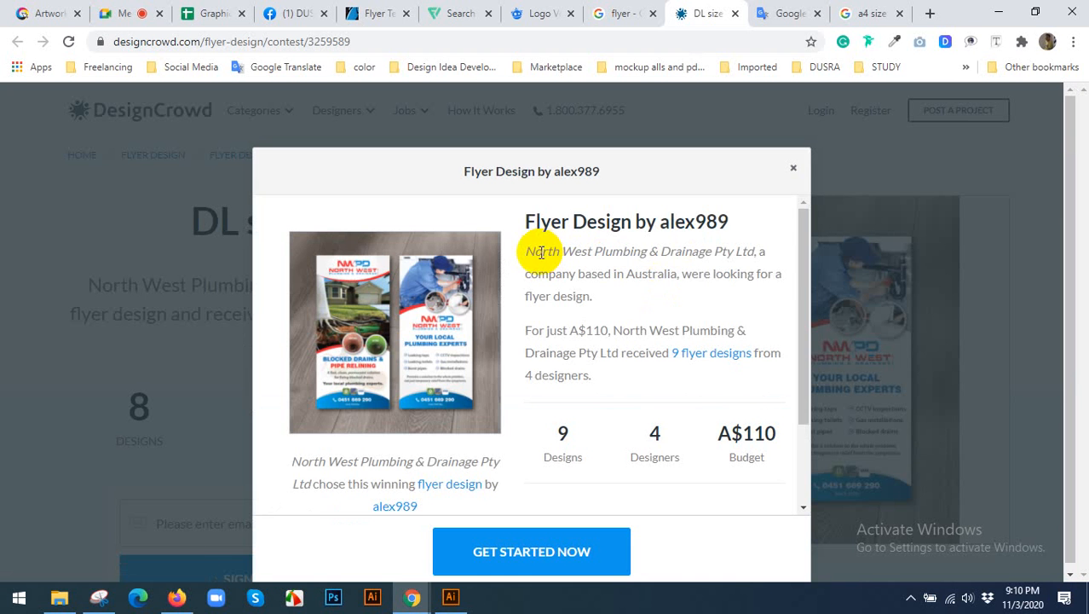
scroll(419, 302, down, 2)
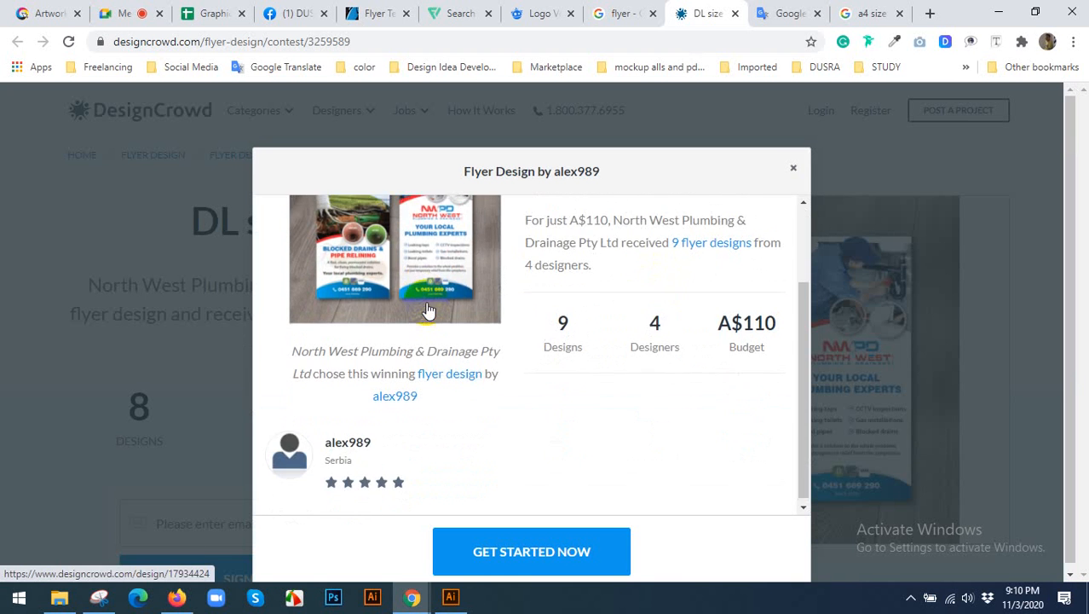
scroll(428, 311, up, 2)
click(793, 171)
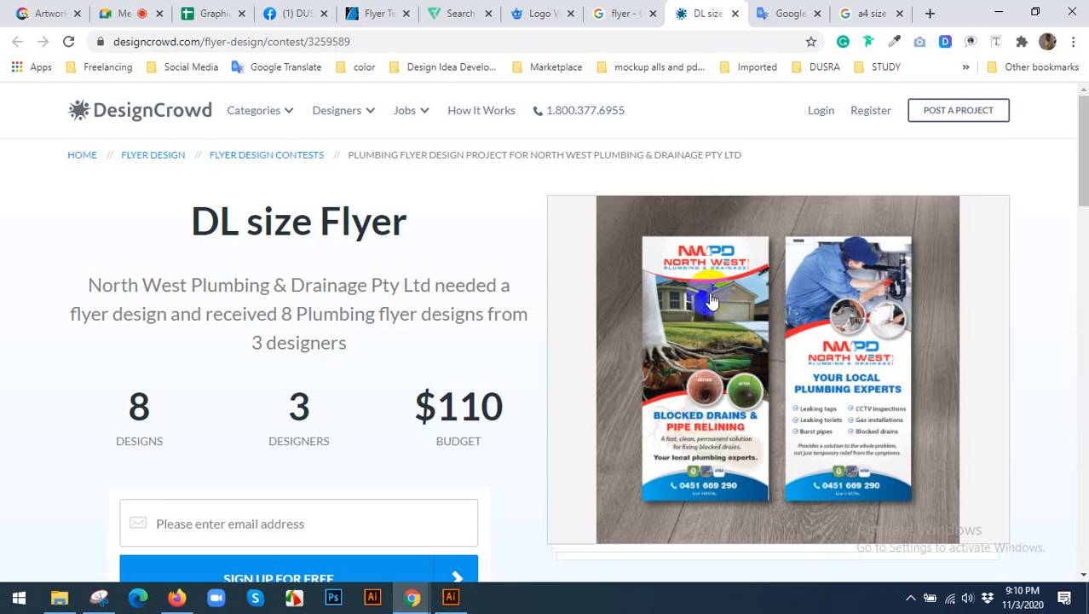
Copy the featured plumbing flyer image from the DL size Flyer contest page.
scroll(767, 255, down, 1)
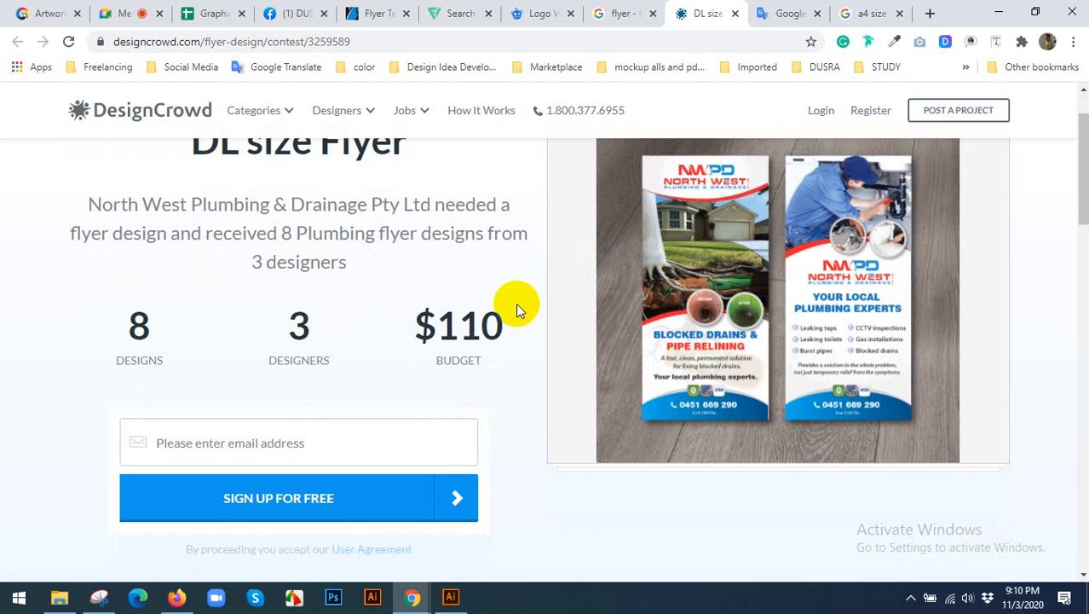
right_click(734, 191)
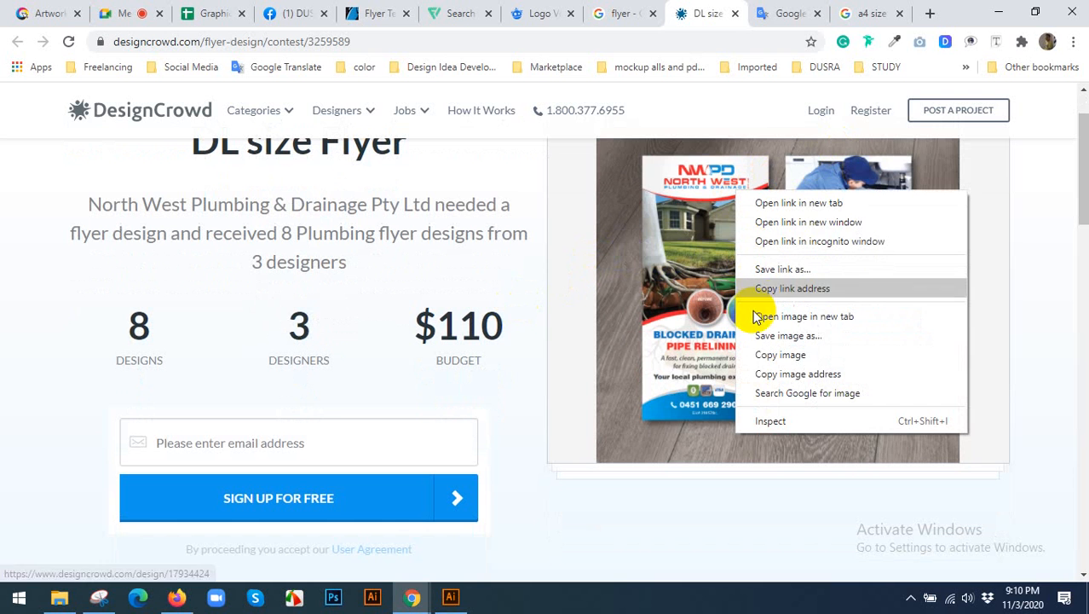
click(756, 356)
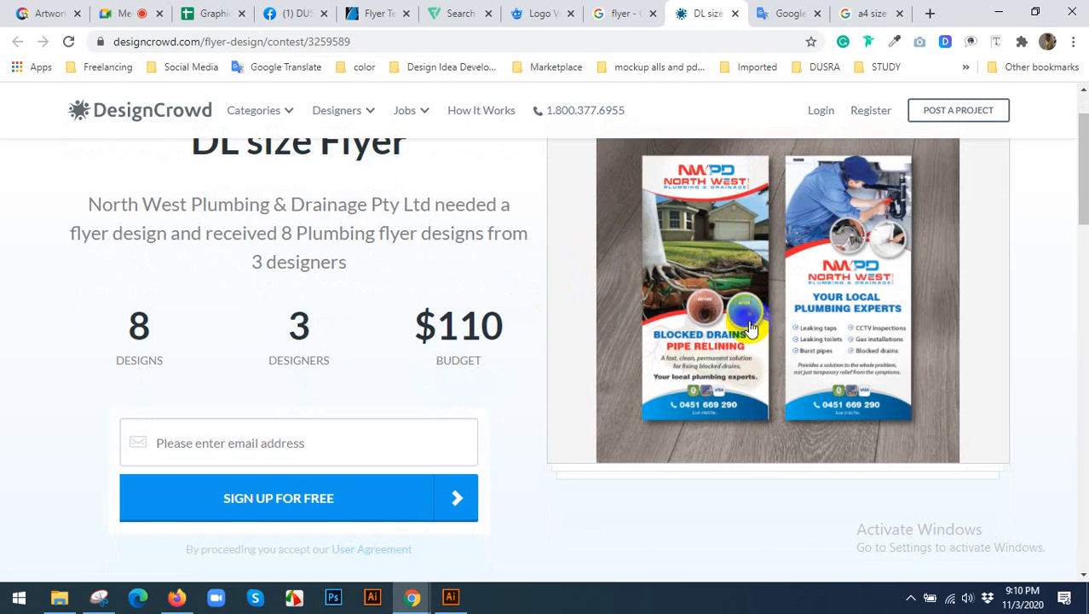
Switch to Illustrator and start a new print document named DL FLYER.
click(450, 596)
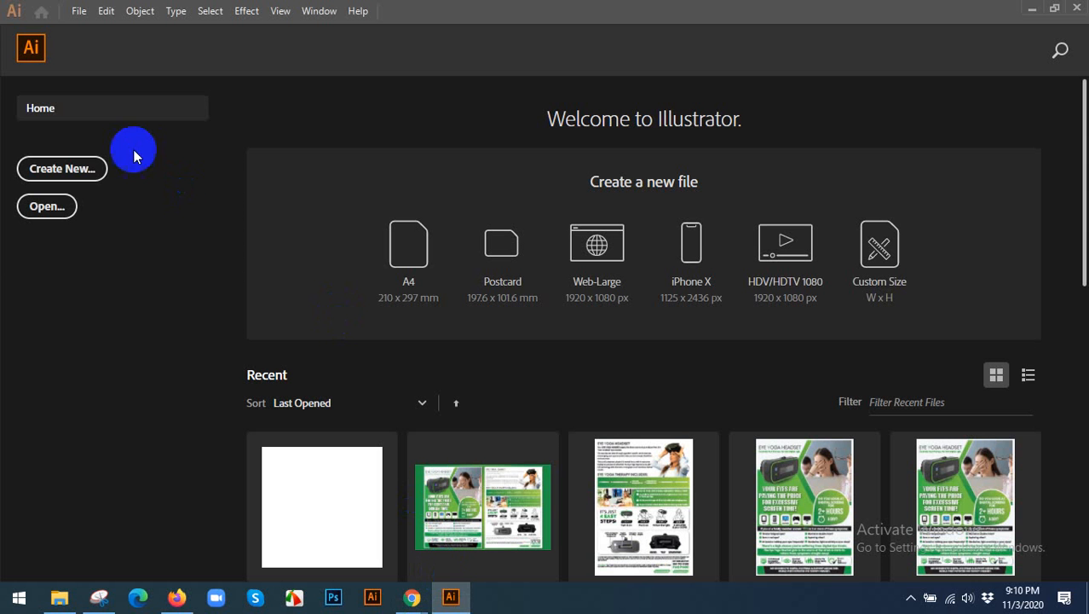
click(77, 10)
click(100, 30)
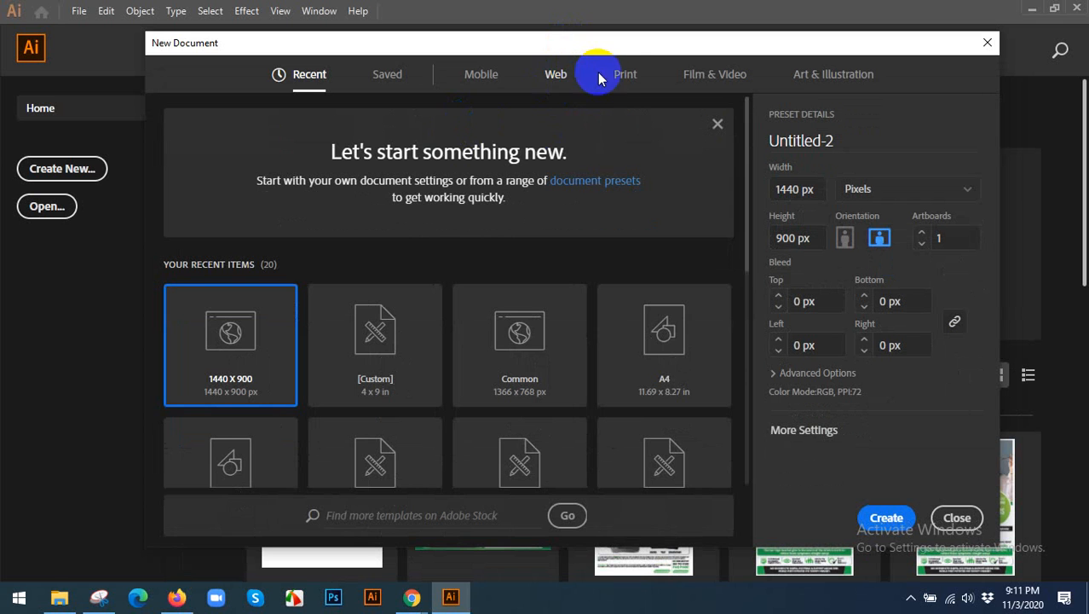
click(625, 75)
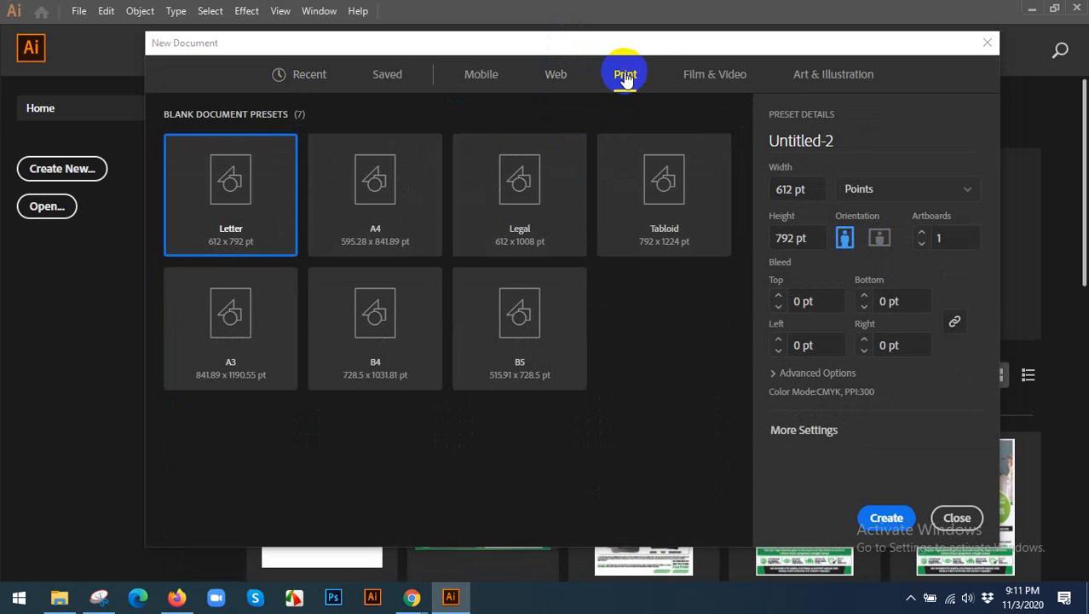
click(839, 143)
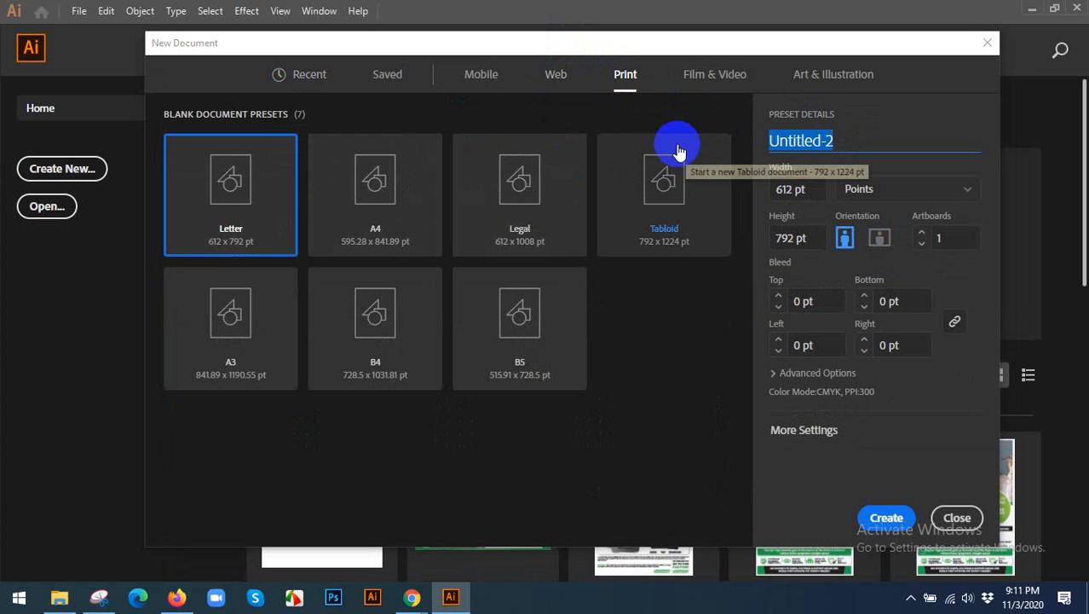
text(DL FLYER)
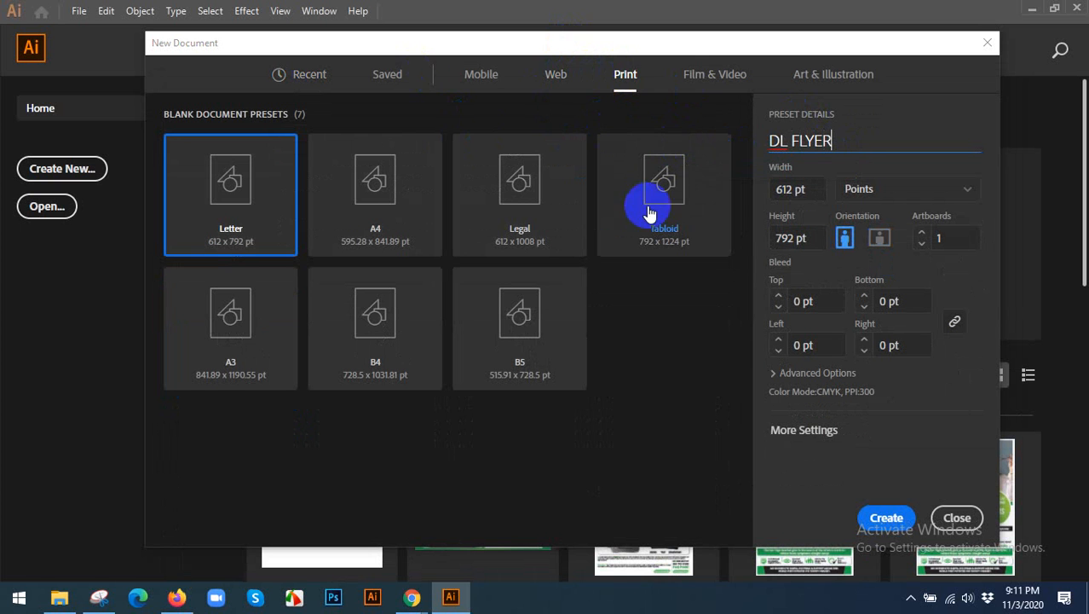
Set the new document's units to inches and its width to 8.3 in.
click(869, 189)
click(862, 274)
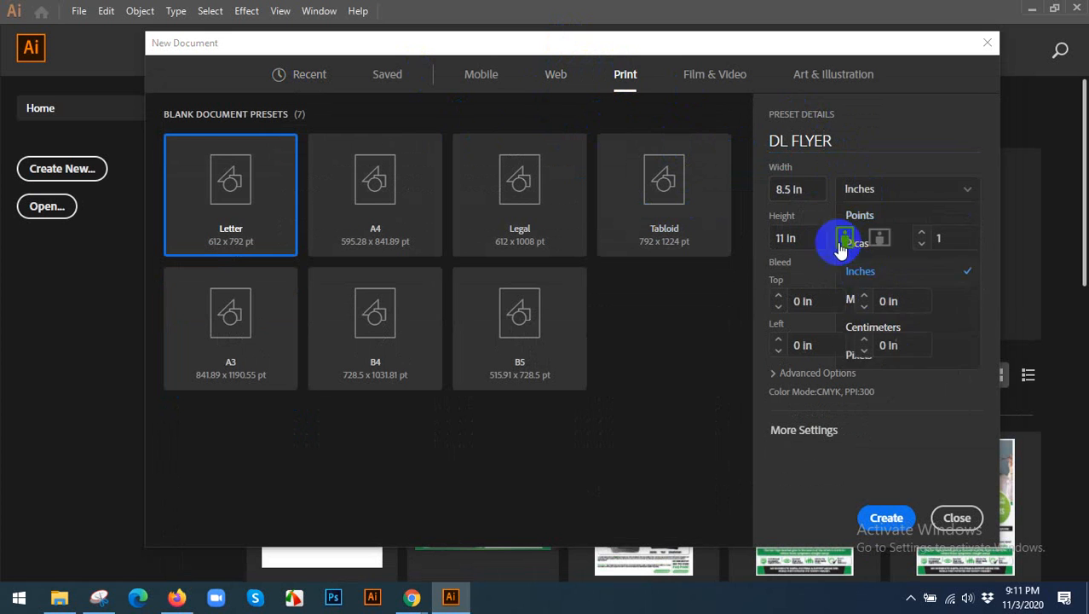
click(810, 188)
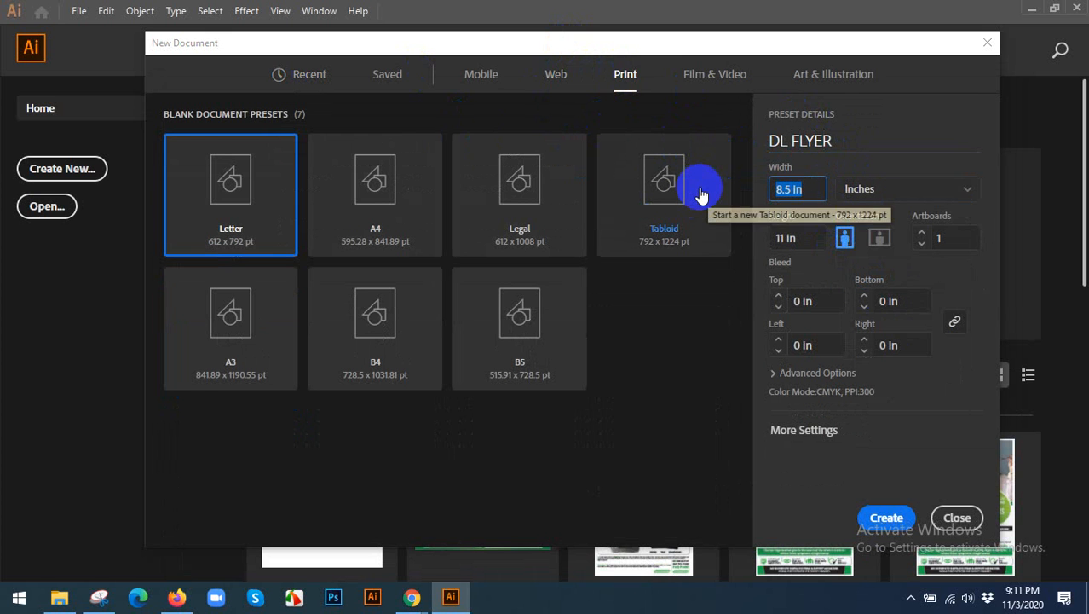
text(8)
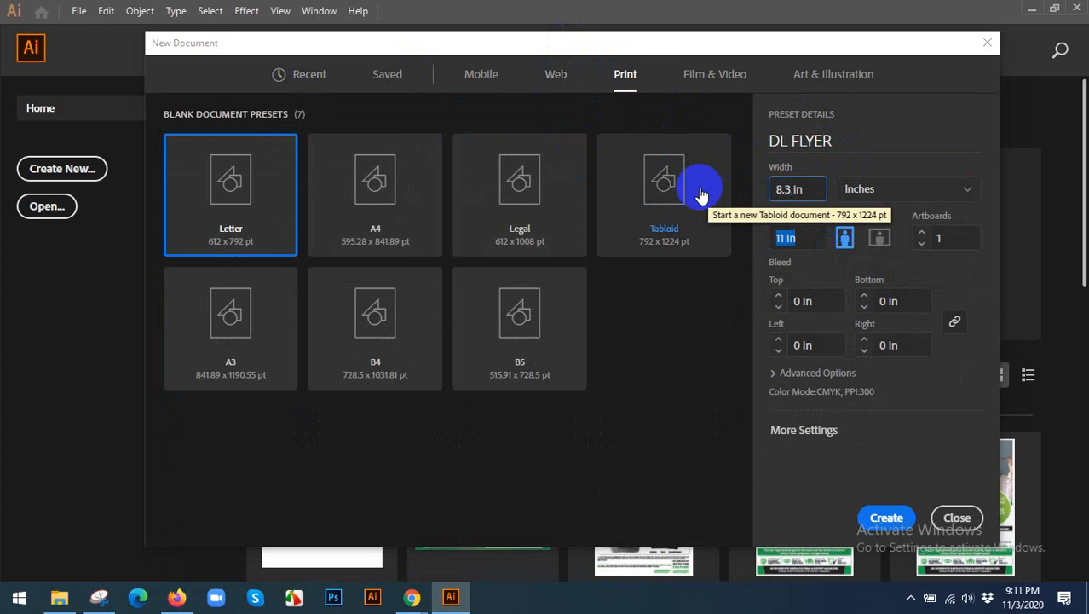
key(Tab)
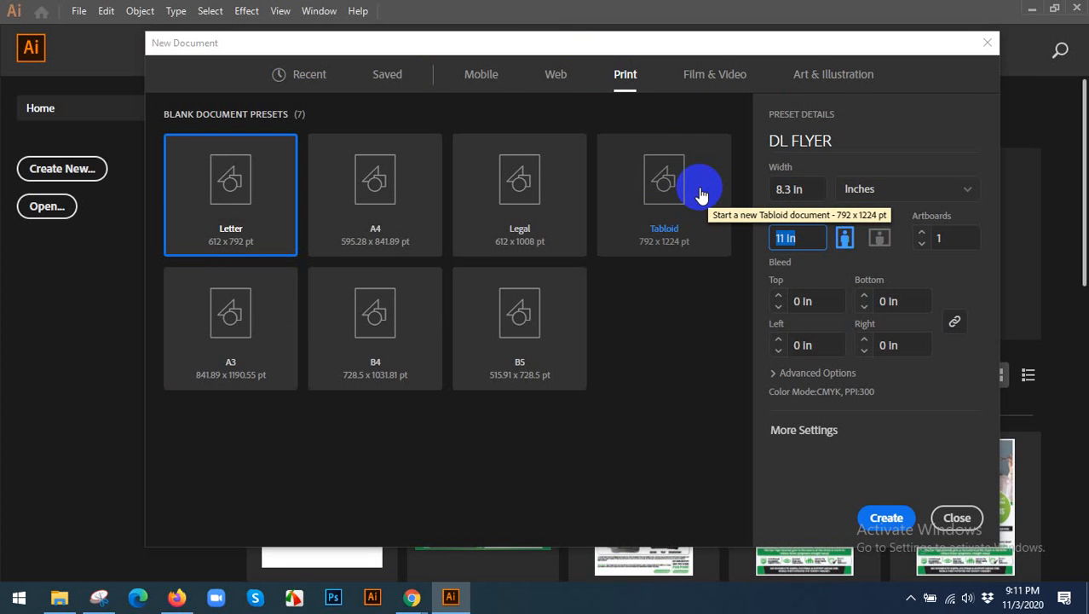
Check the DL flyer dimensions in the Google Translate notes, then set the Illustrator document's height to 3.9 in.
mouse_move(412, 596)
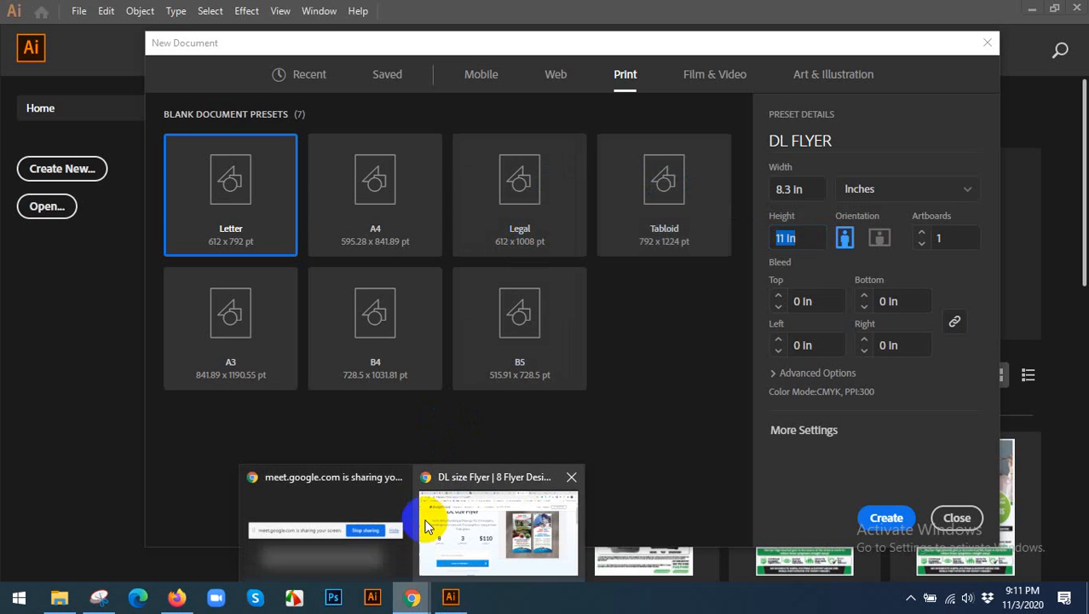
click(426, 526)
click(788, 13)
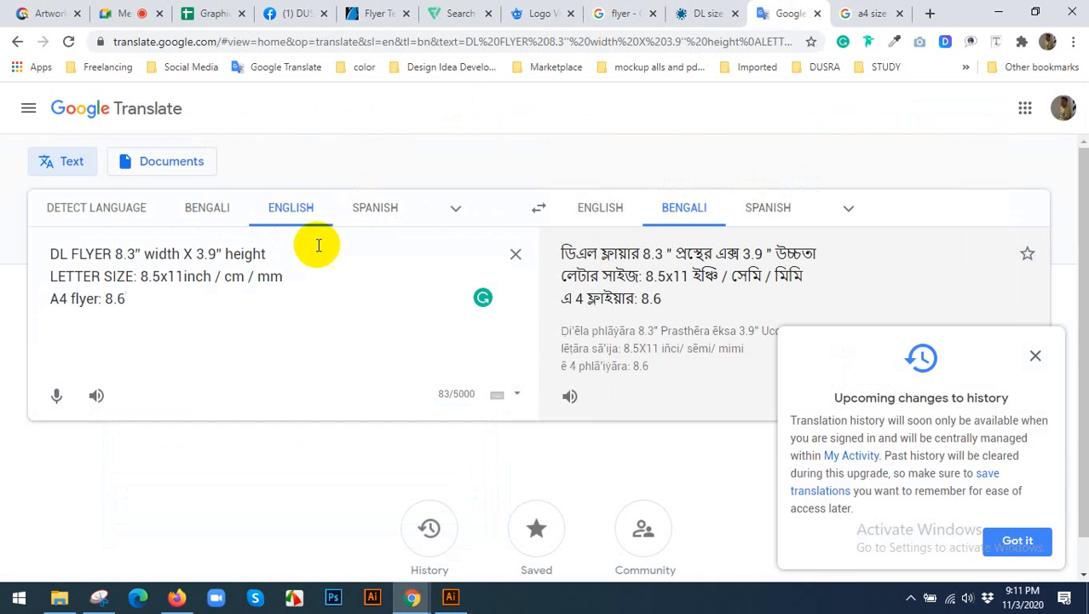
click(450, 597)
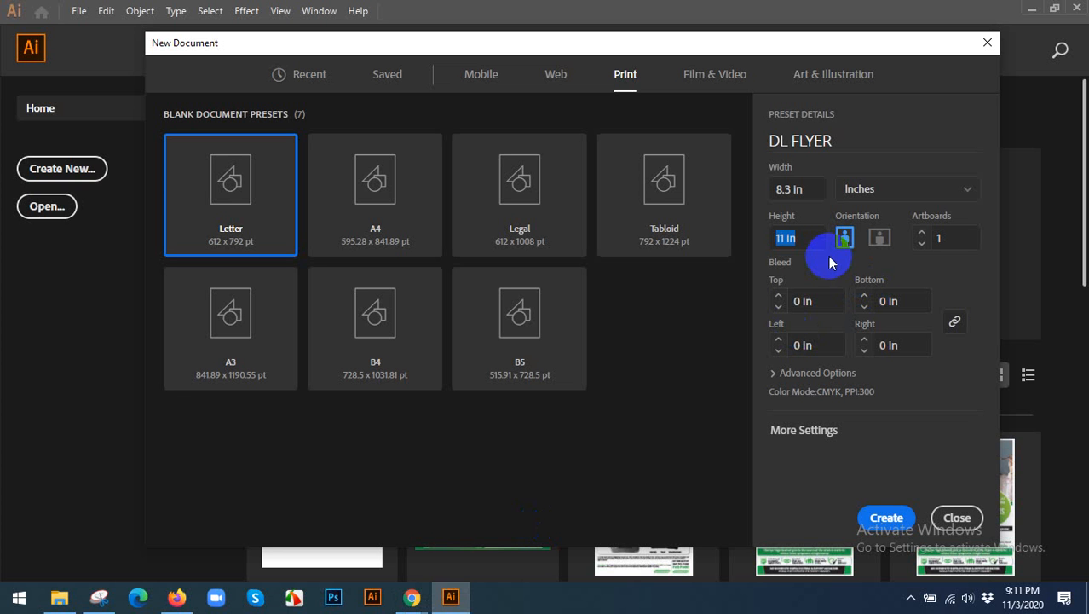
click(804, 186)
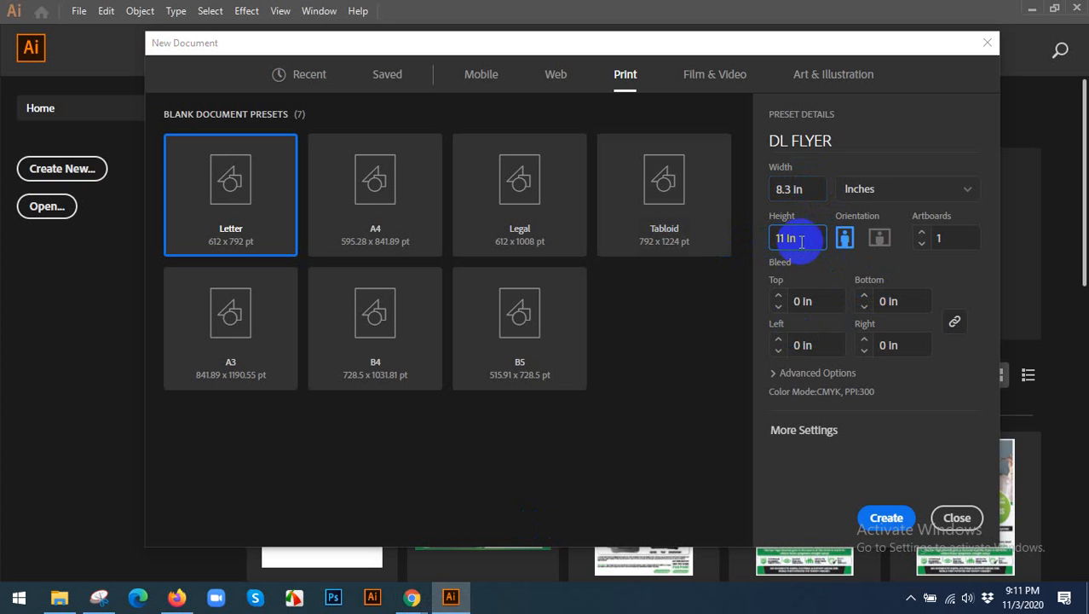
text(3)
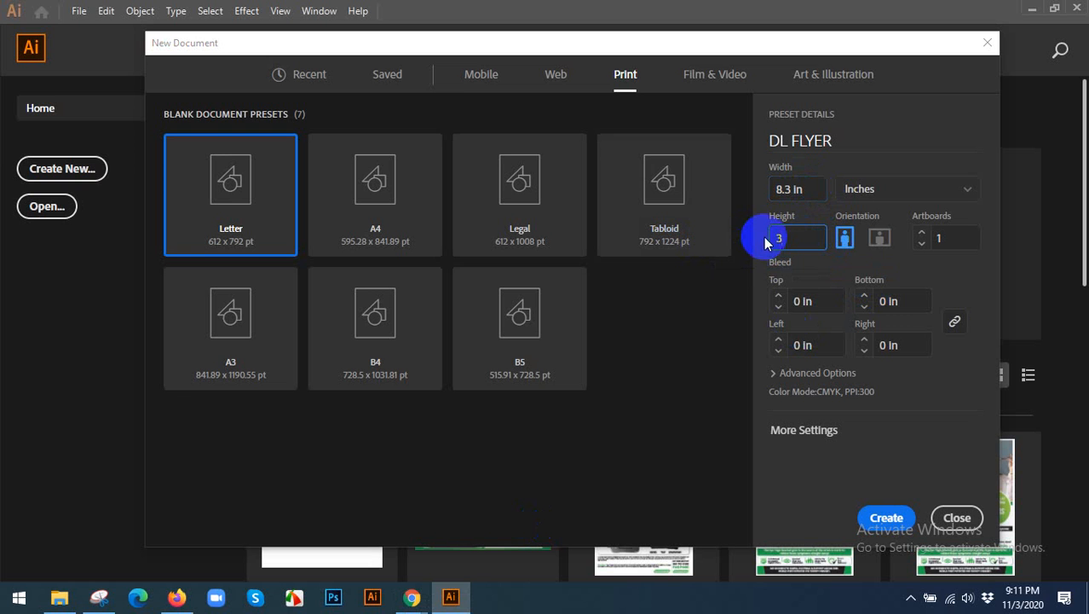
text(.9)
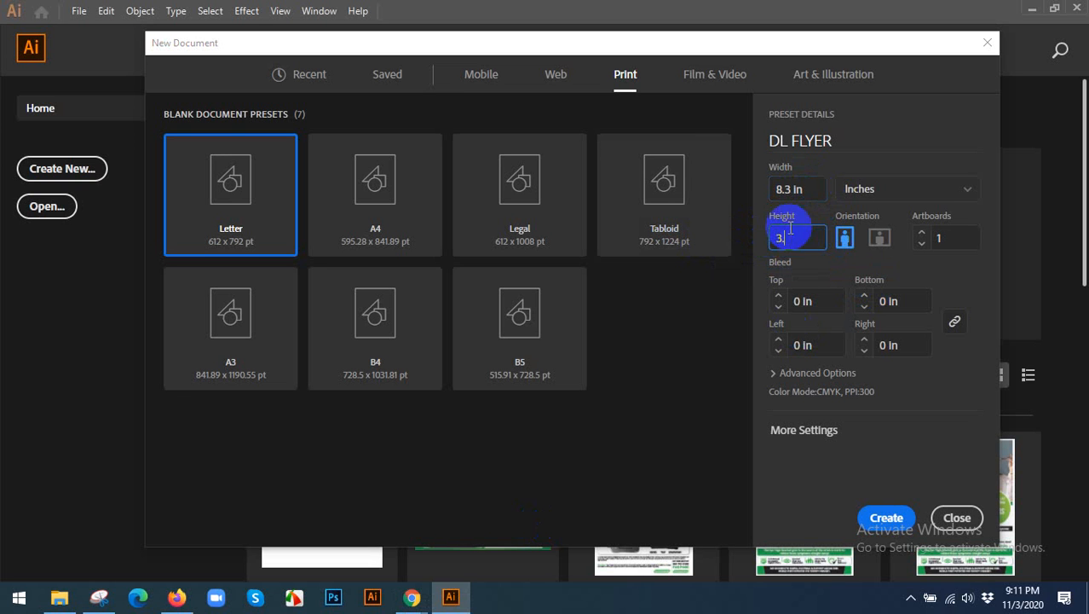
click(810, 192)
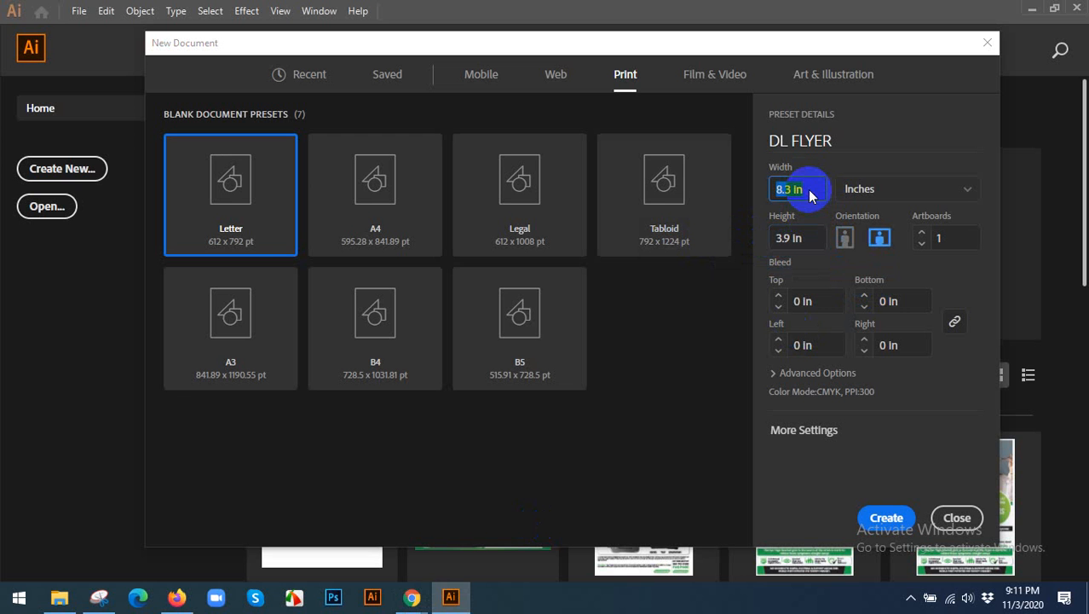
Switch back to Chrome and compare DesignCrowd's DL flyer design with the DL width and height in the Google Translate notes.
mouse_move(411, 597)
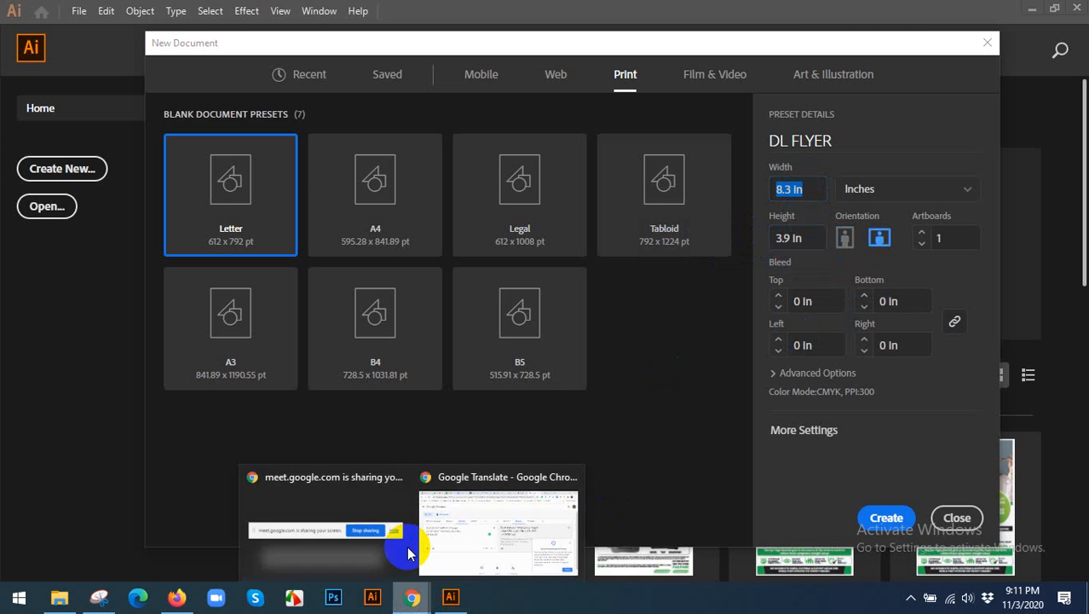
click(473, 522)
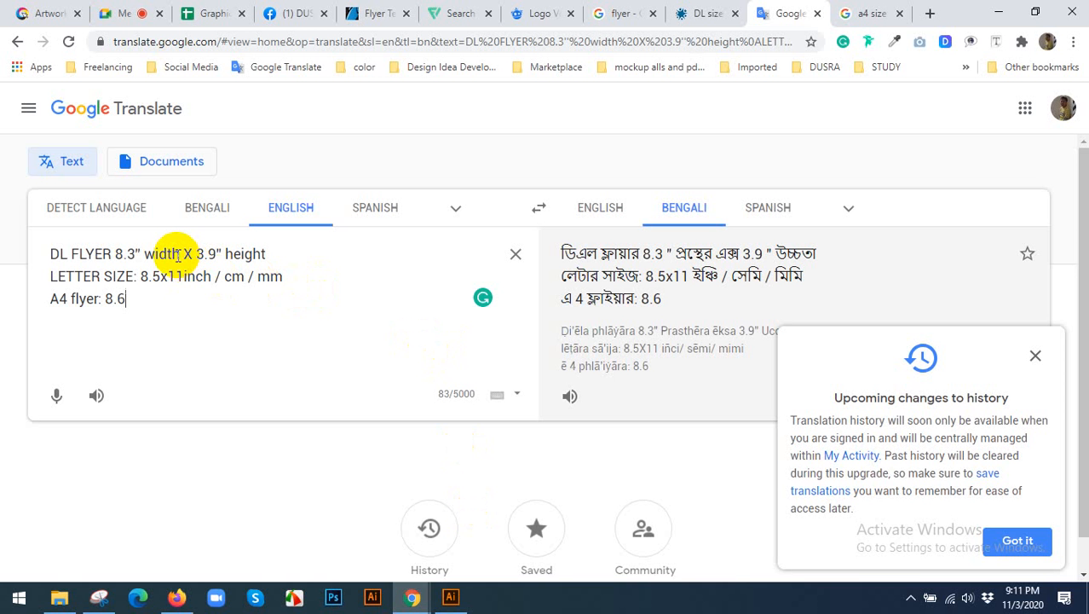
click(850, 11)
click(705, 12)
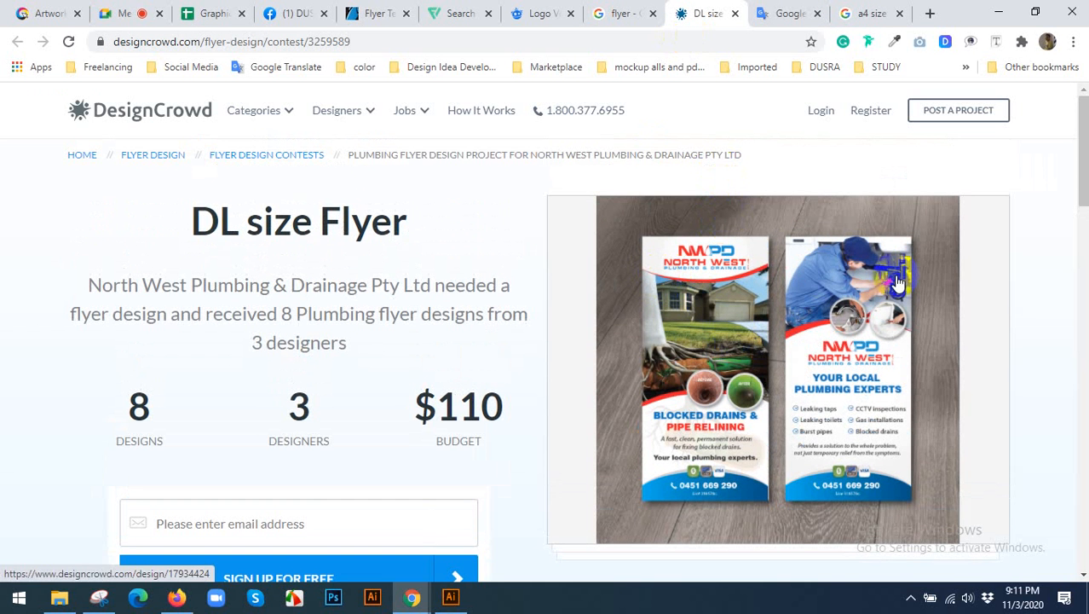
click(776, 13)
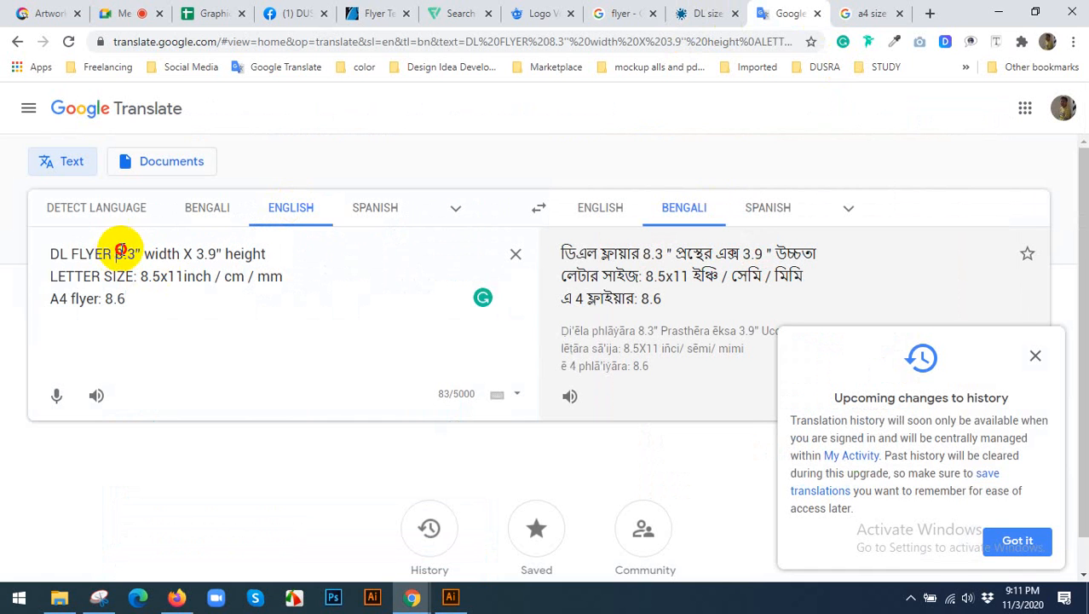
drag(115, 251, 182, 246)
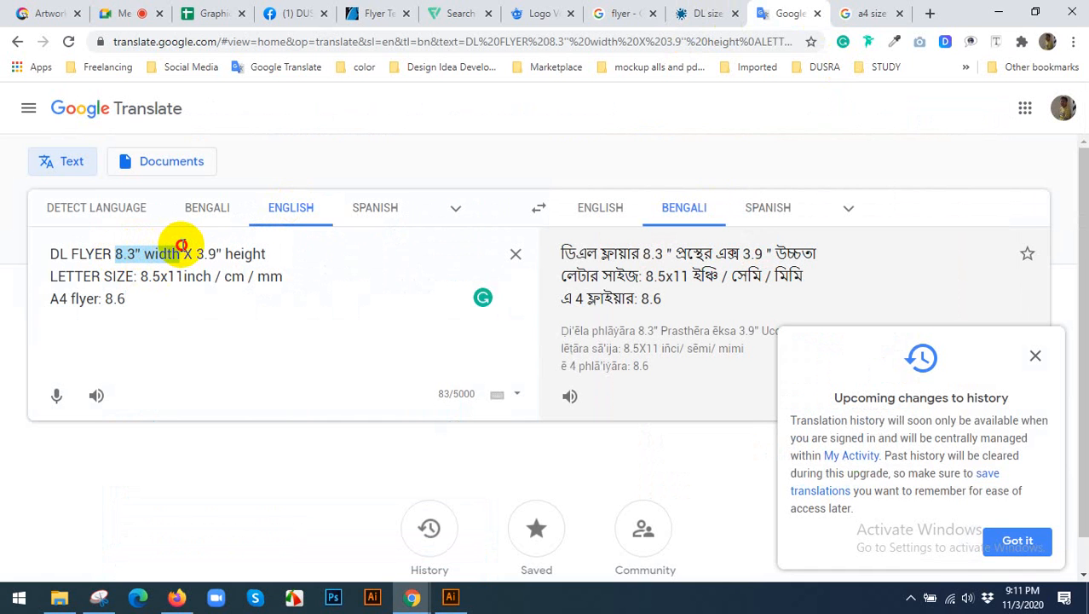
click(246, 247)
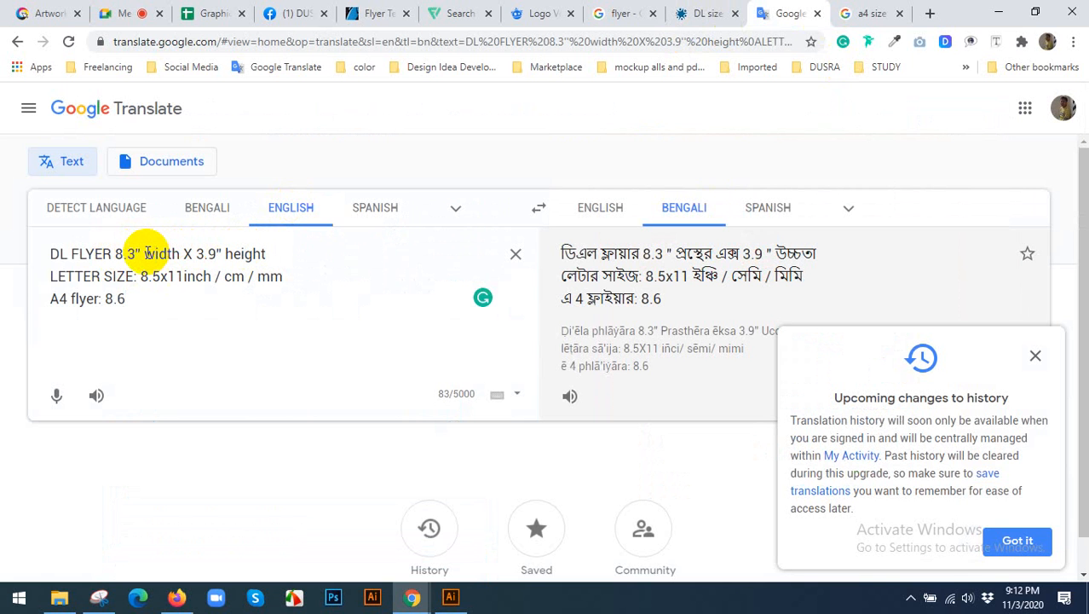
Replace the DL flyer dimensions in the Google Translate notes with a first dimension of 3.9" width followed by X.
drag(271, 251, 118, 254)
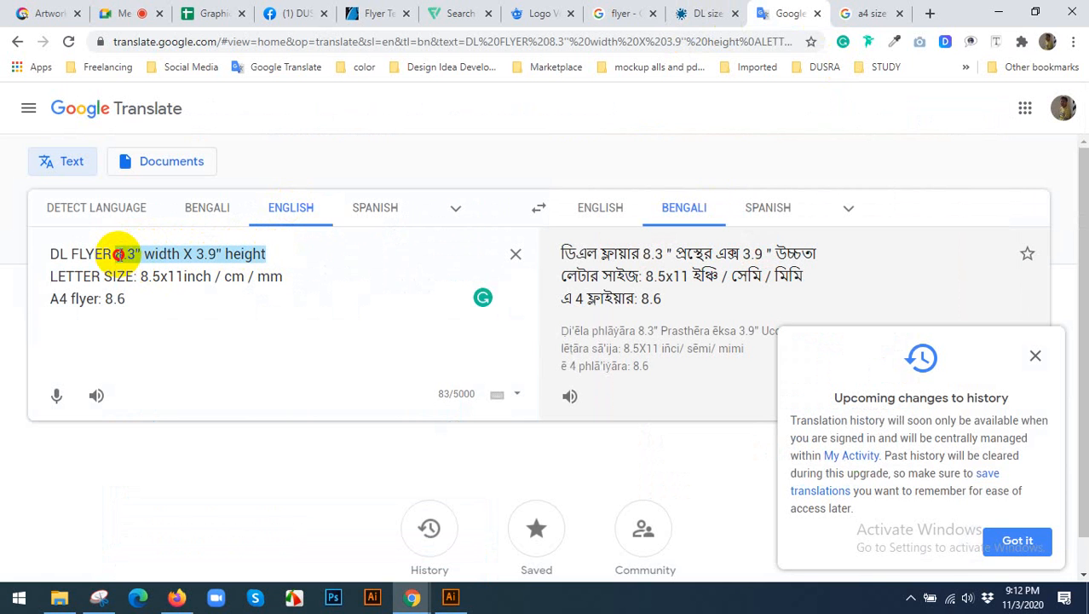
key(BackSpace)
text(3)
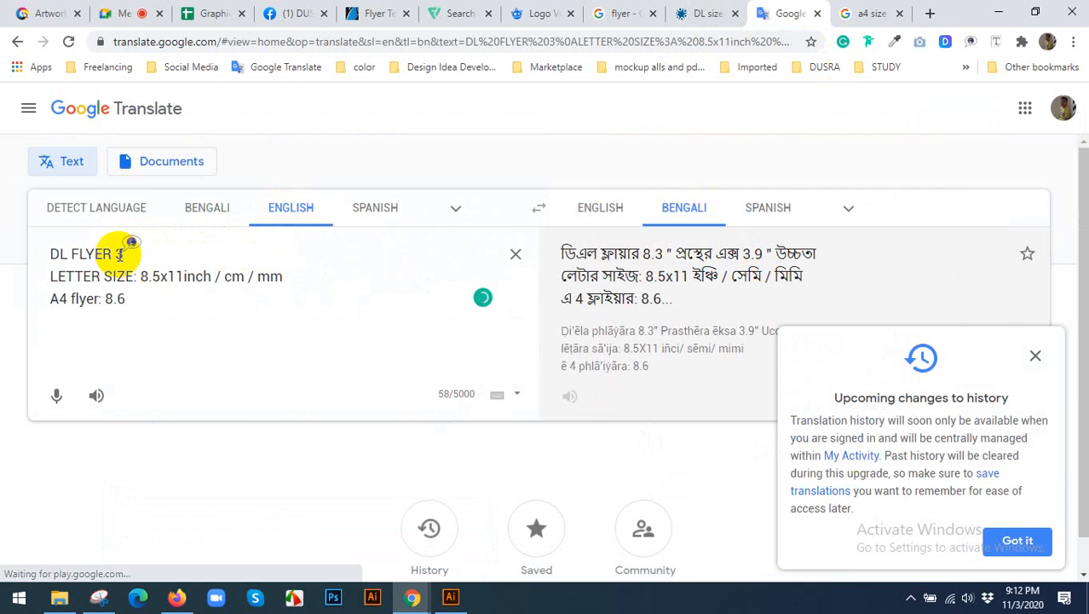
text(.9)
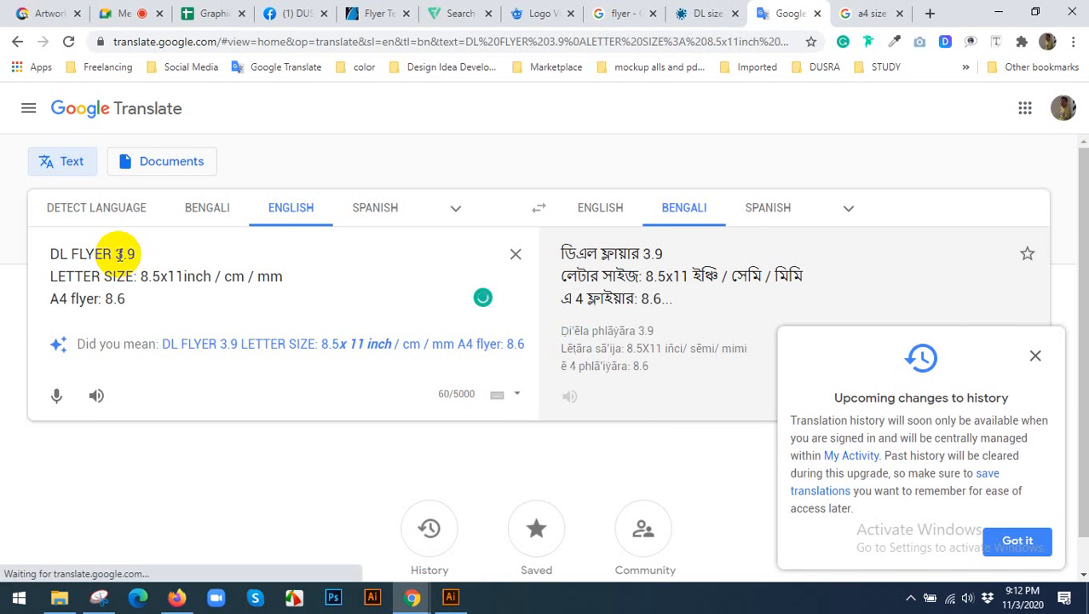
text(" W)
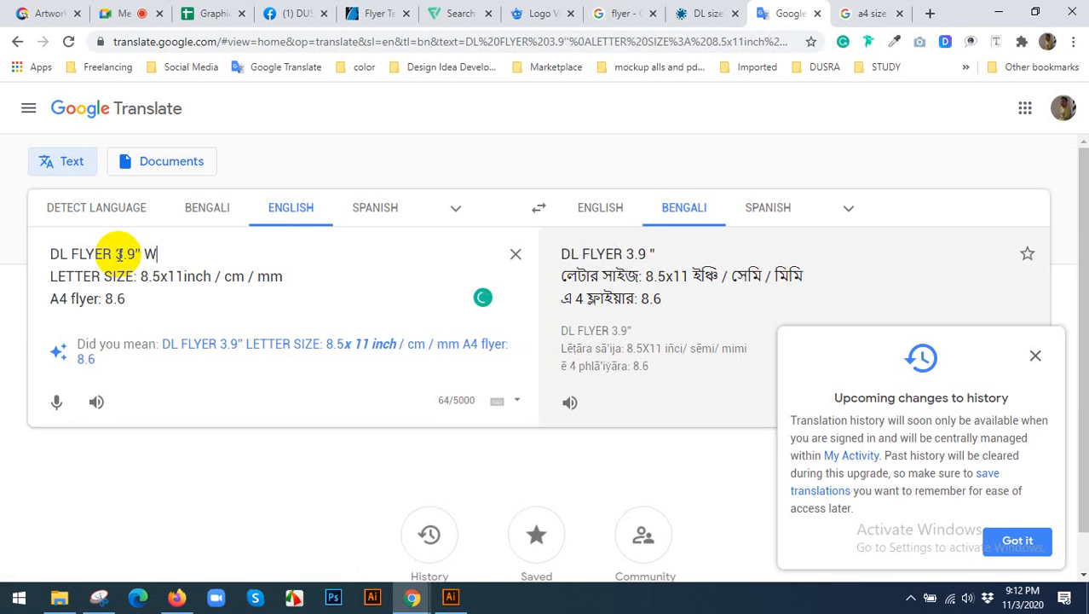
text(IDTH)
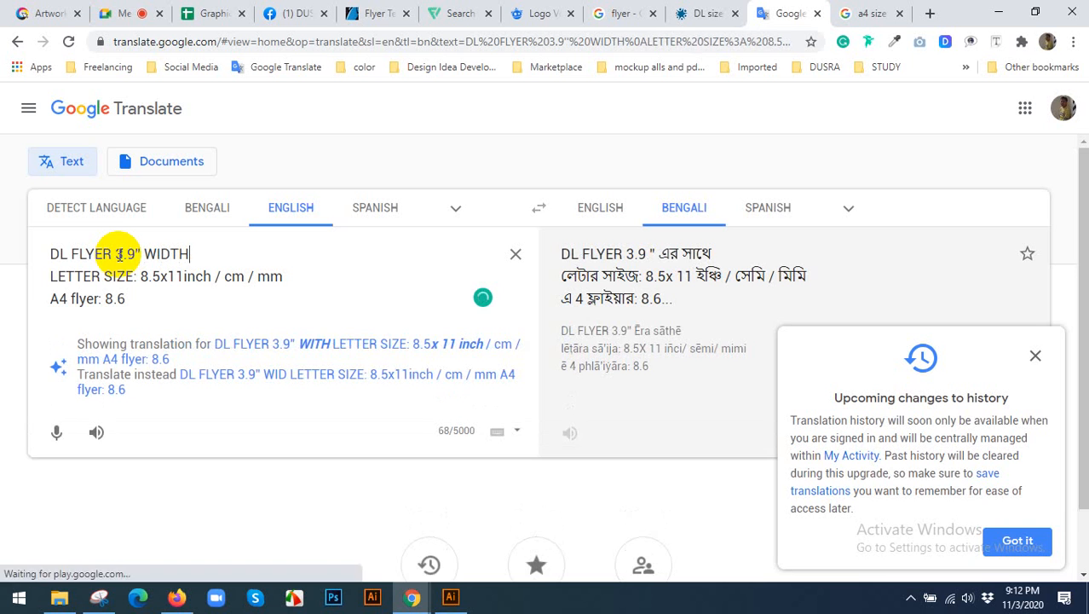
key(BackSpace)
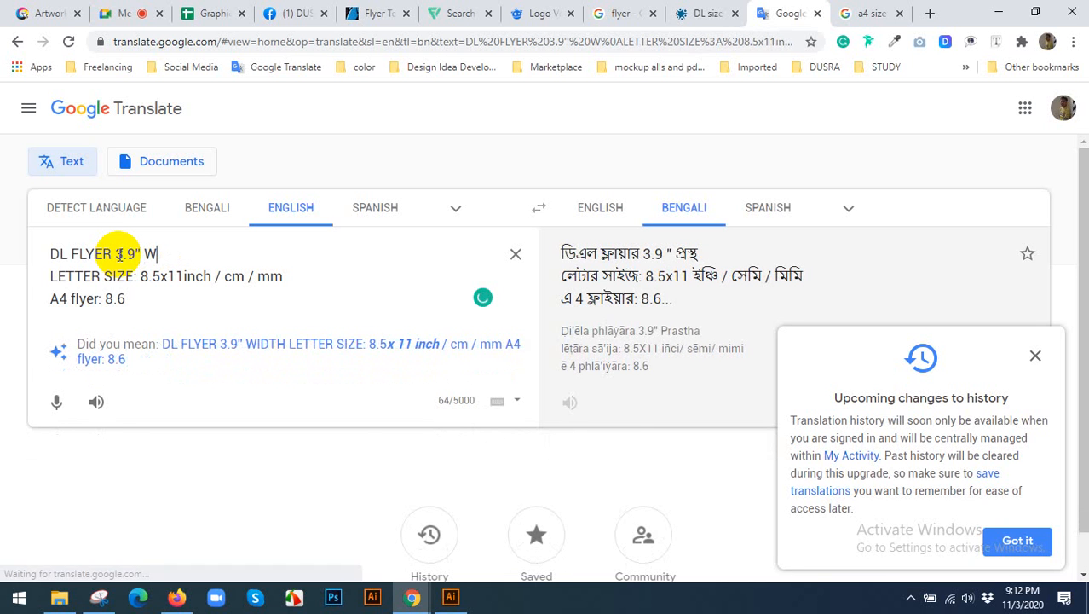
text(width X )
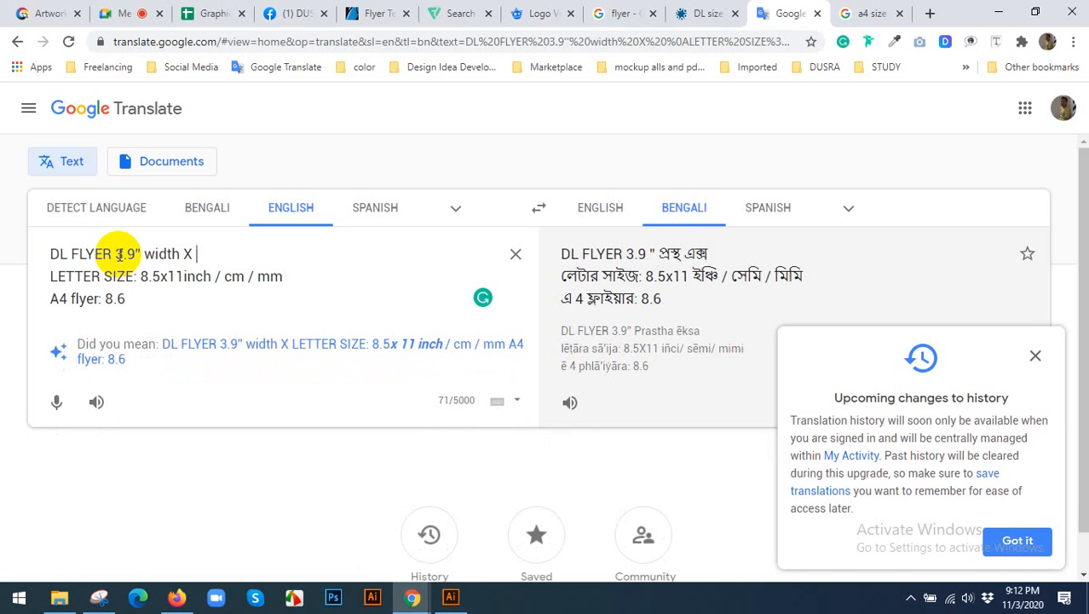
text(8.)
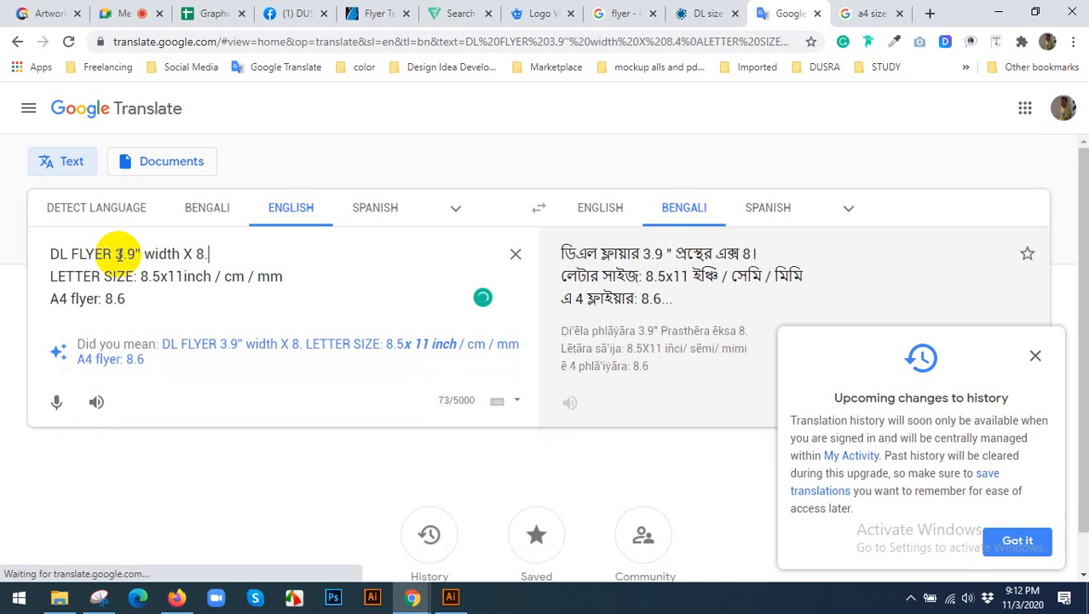
text(3inc)
Complete the DL flyer line in the notes with 8.3" height.
key(BackSpace)
key(BackSpace)
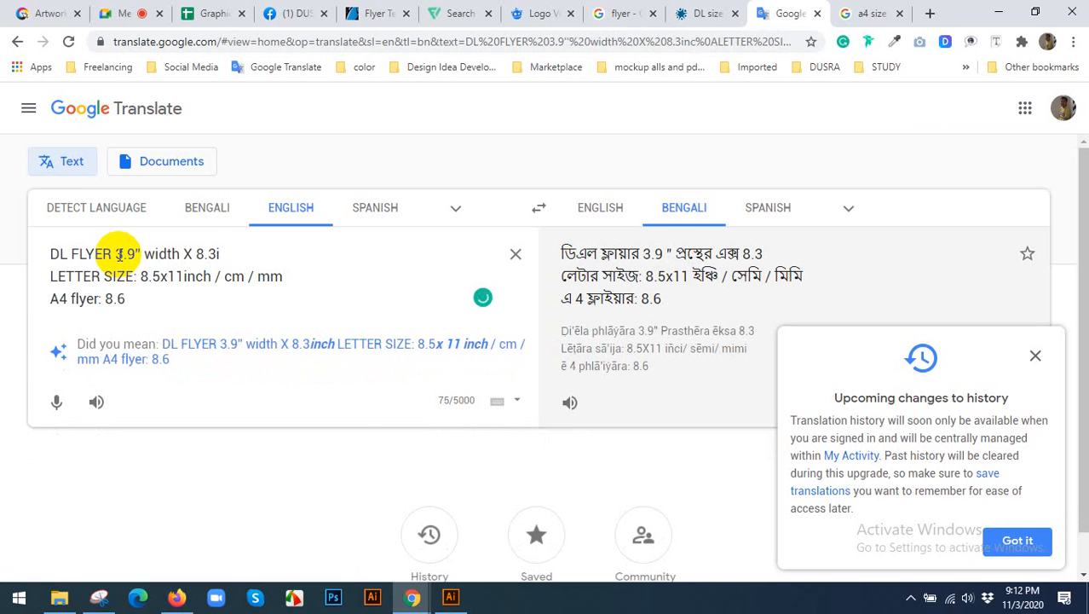
text(")
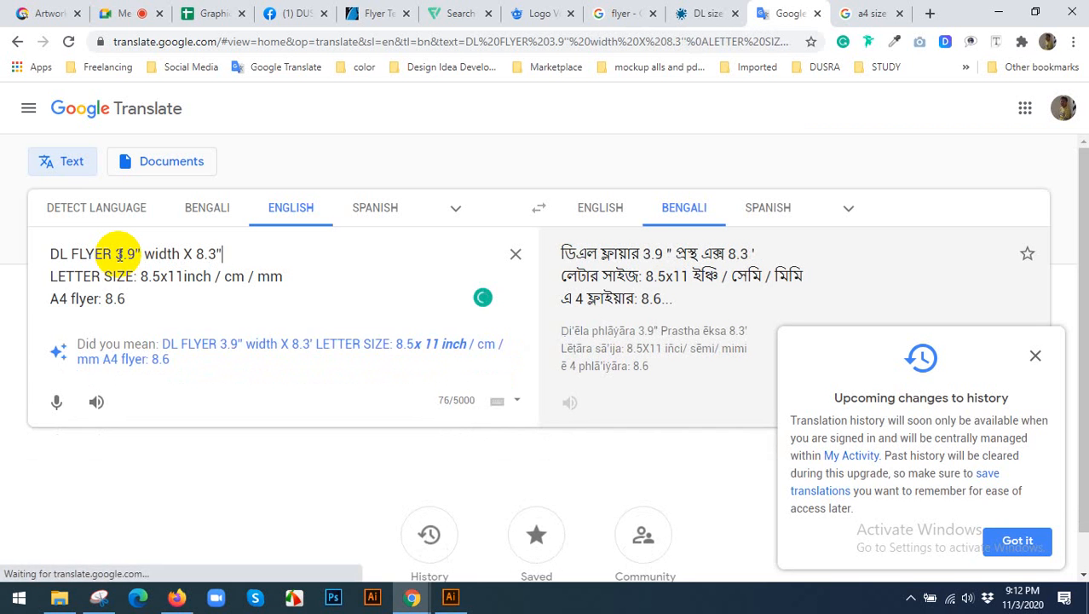
text( height)
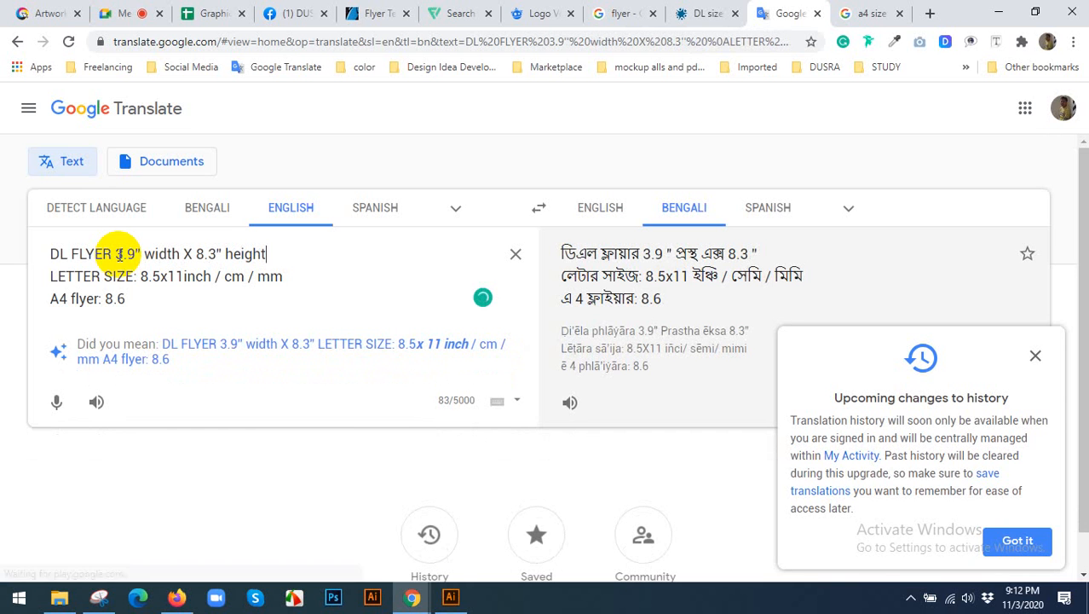
Switch to Illustrator, change the DL FLYER document's orientation to portrait, and create the document.
click(451, 597)
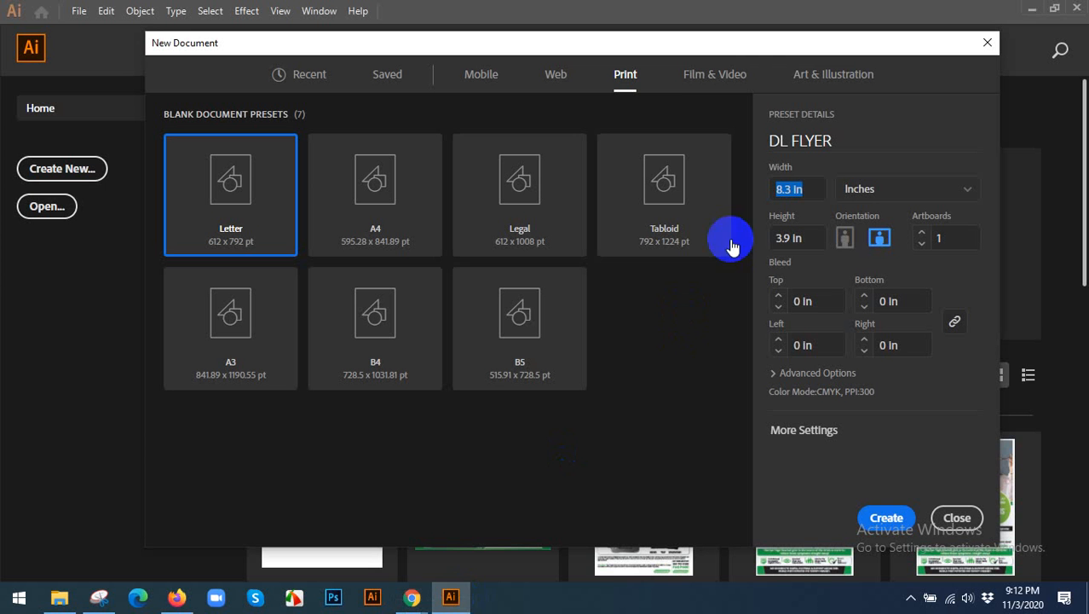
click(806, 190)
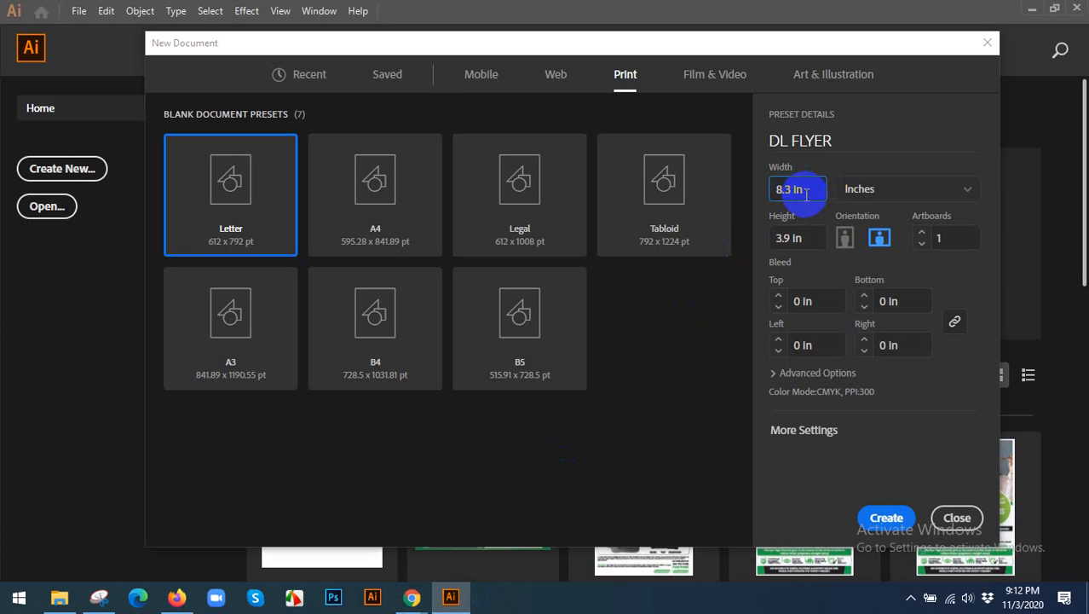
click(845, 239)
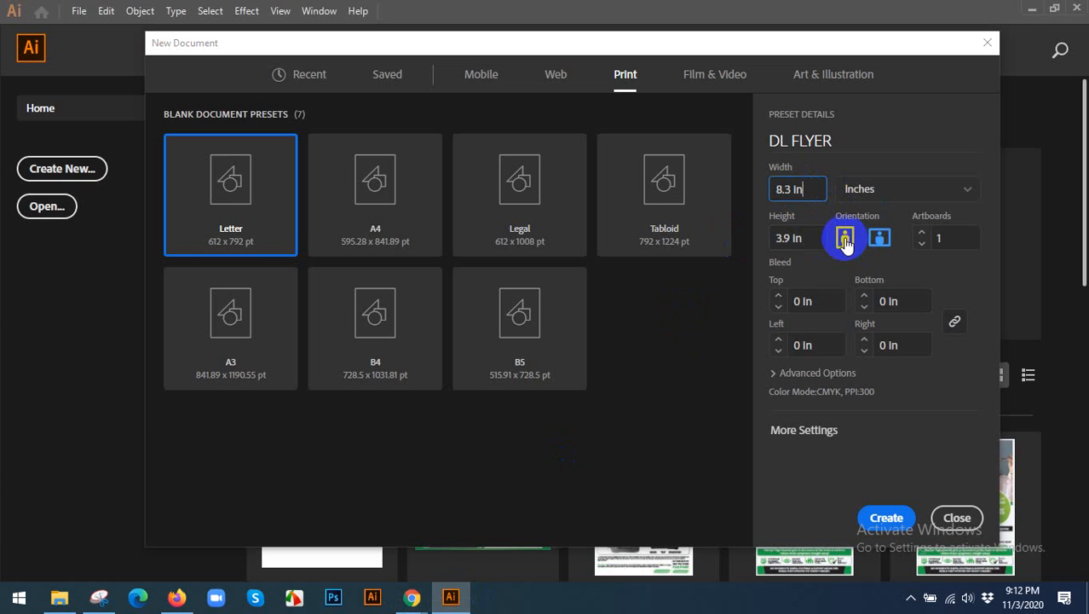
click(880, 239)
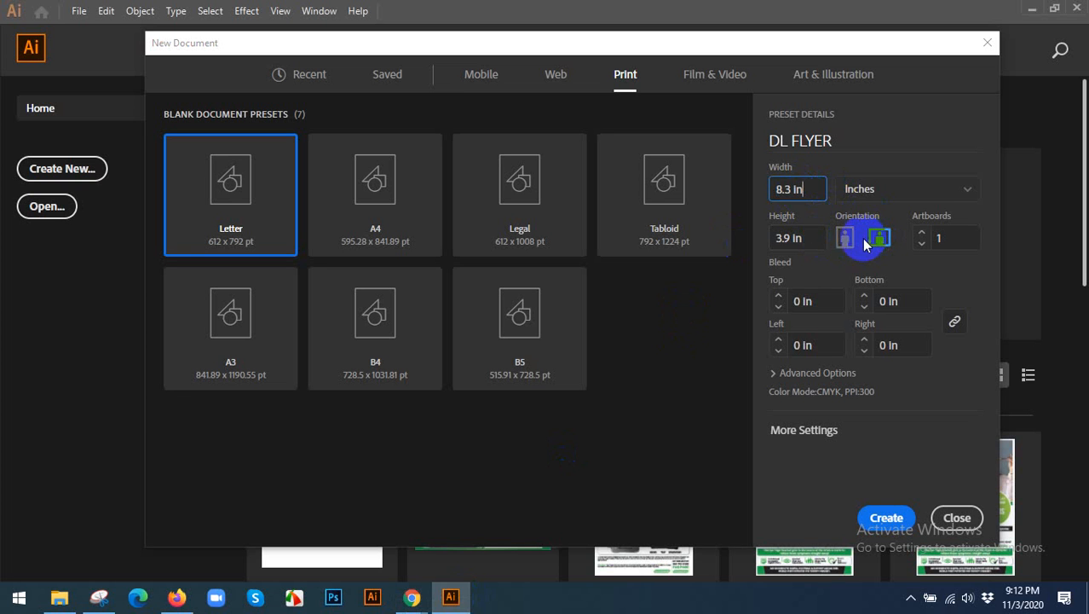
click(845, 241)
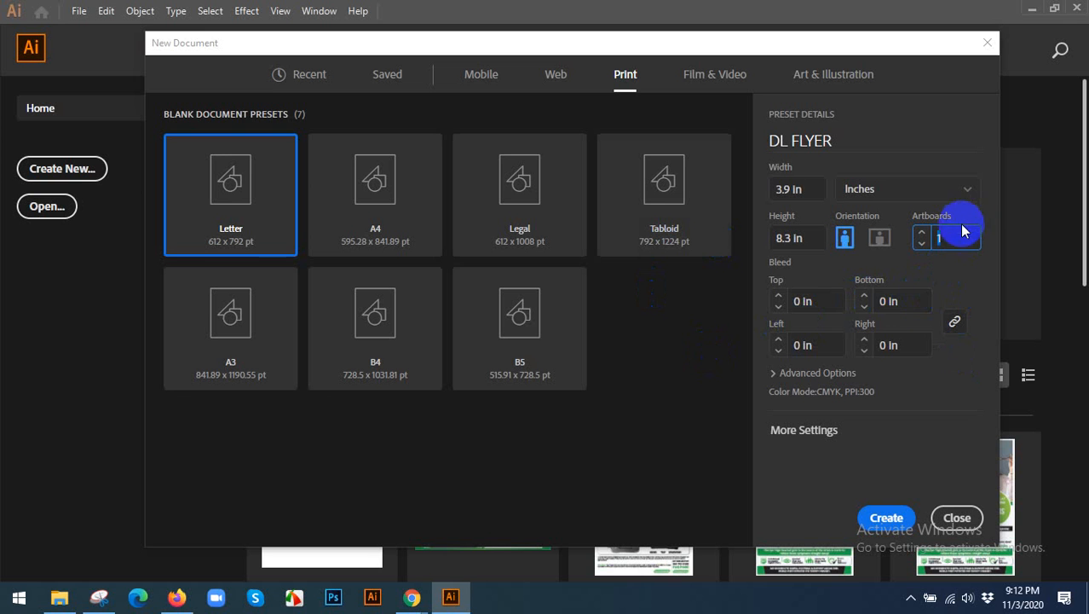
click(887, 520)
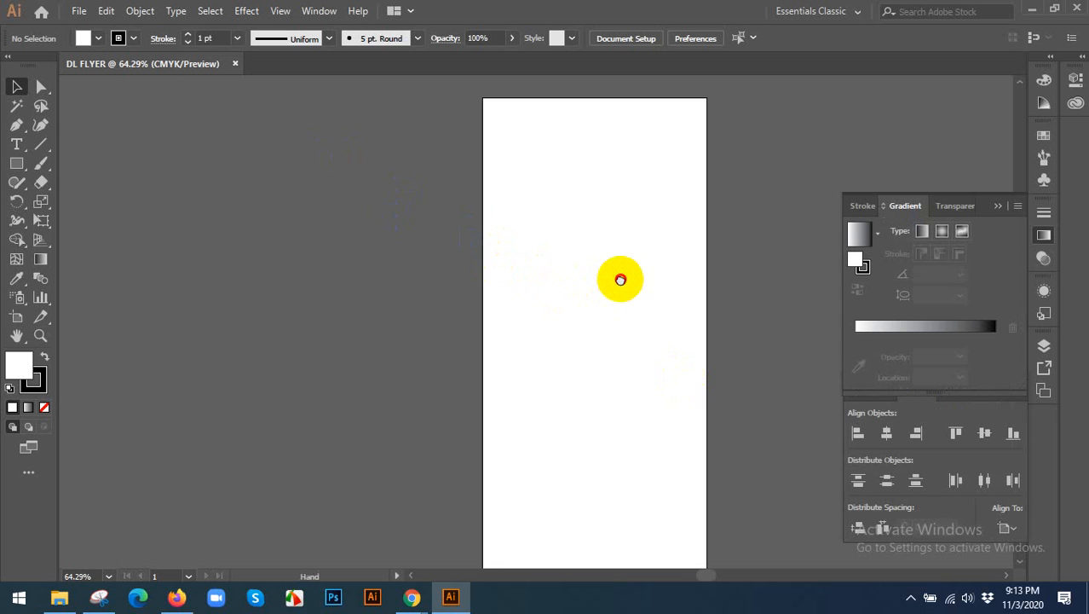
Draw a rectangle covering the whole artboard from its upper-left to its lower-right corner.
mouse_move(619, 278)
mouse_down()
mouse_move(551, 257)
mouse_move(539, 277)
mouse_move(513, 244)
mouse_up()
scroll(542, 265, down, 1)
click(19, 165)
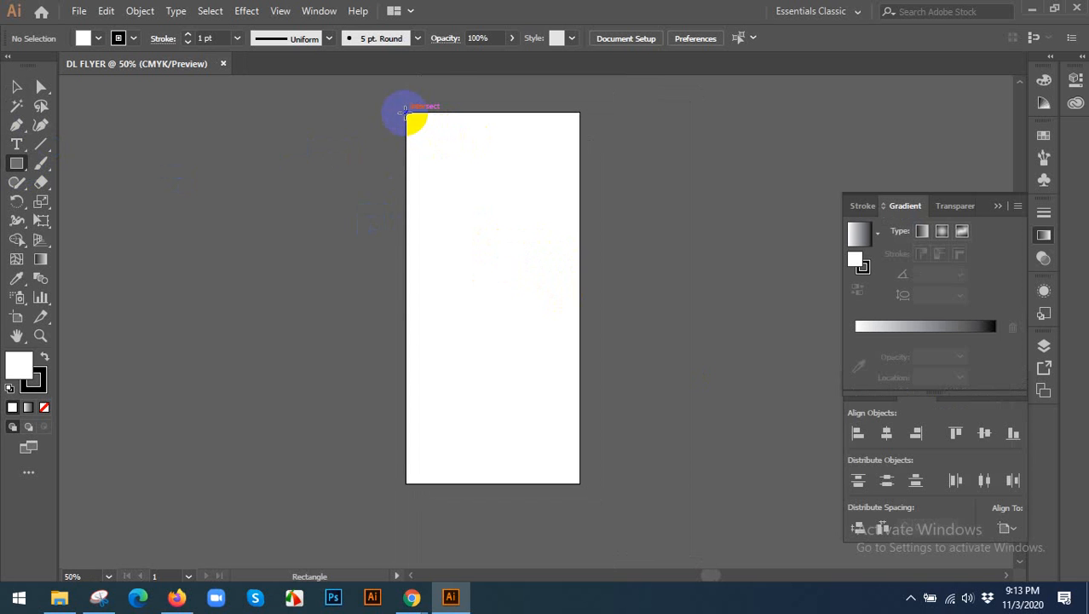
drag(405, 112, 578, 487)
key(v)
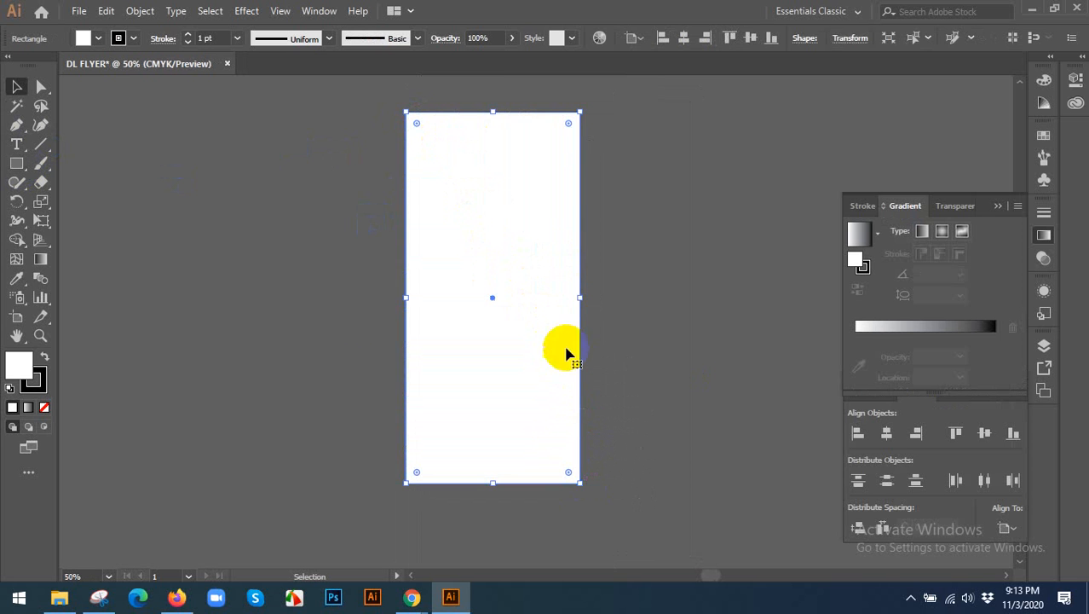
Give the artboard-sized rectangle a black fill and no stroke.
click(45, 363)
click(34, 378)
click(44, 407)
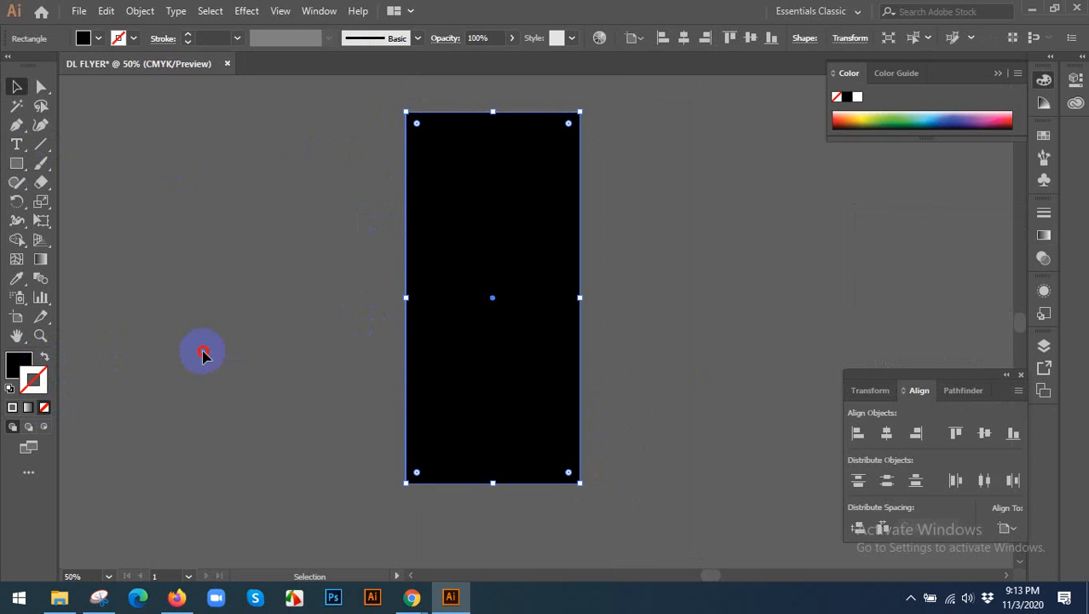
click(204, 354)
click(484, 240)
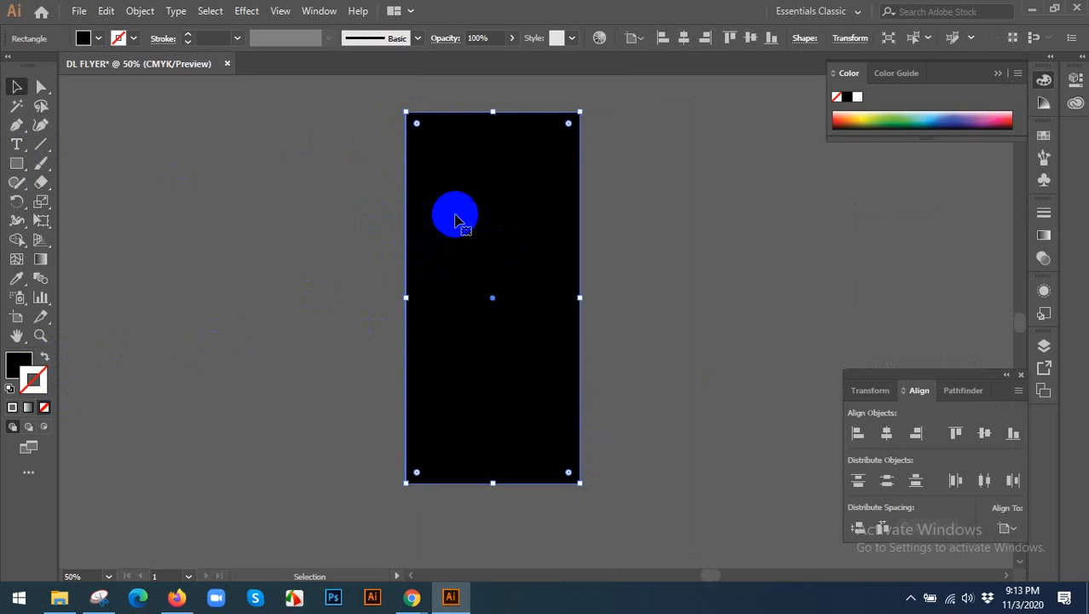
Try to move the black rectangle sideways and to shift its upper-left corner inward, undoing each change.
drag(470, 222, 613, 231)
key(ctrl+z)
click(294, 192)
key(ctrl+plus)
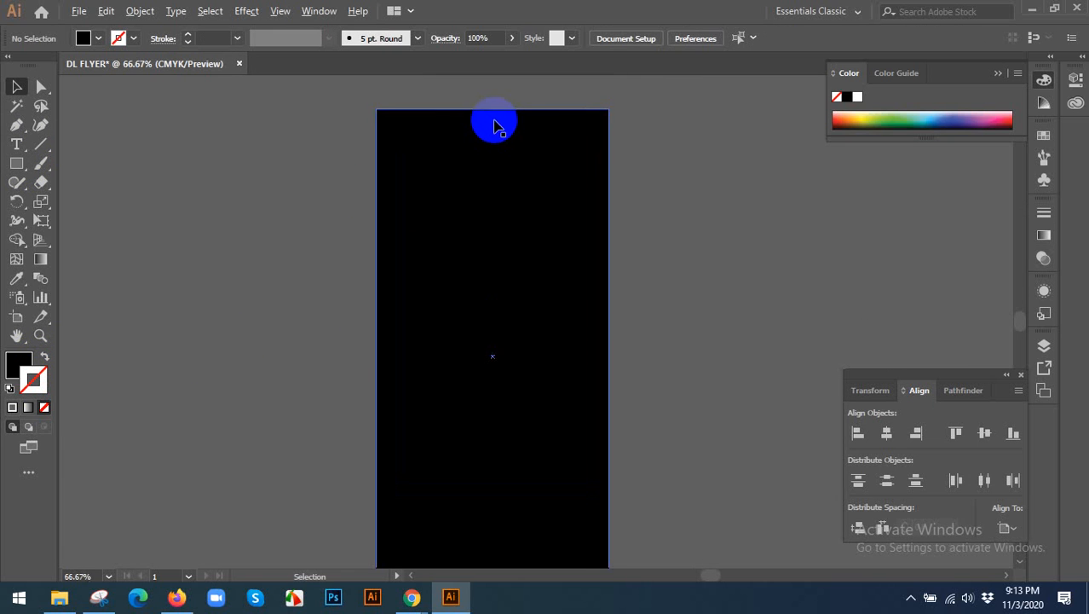
scroll(433, 103, up, 2)
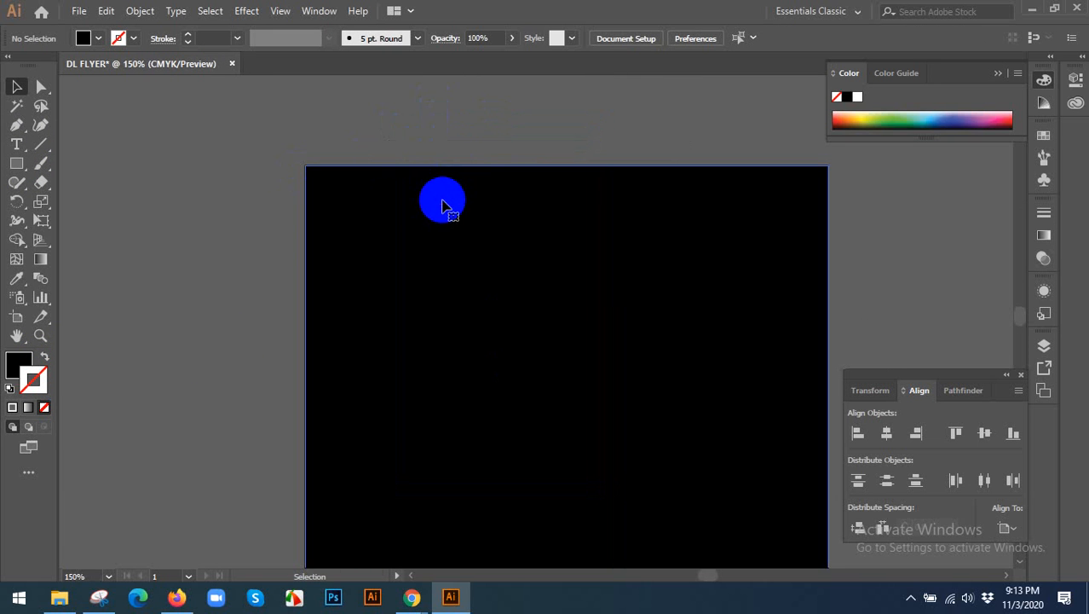
click(453, 193)
drag(304, 164, 331, 197)
key(ctrl+z)
click(238, 206)
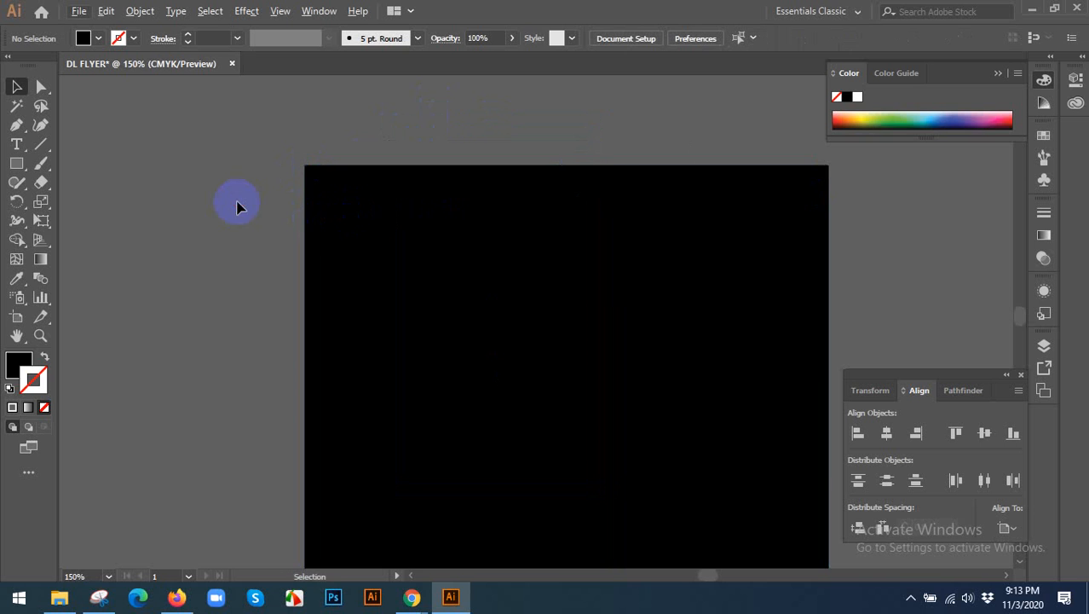
key(ctrl+0)
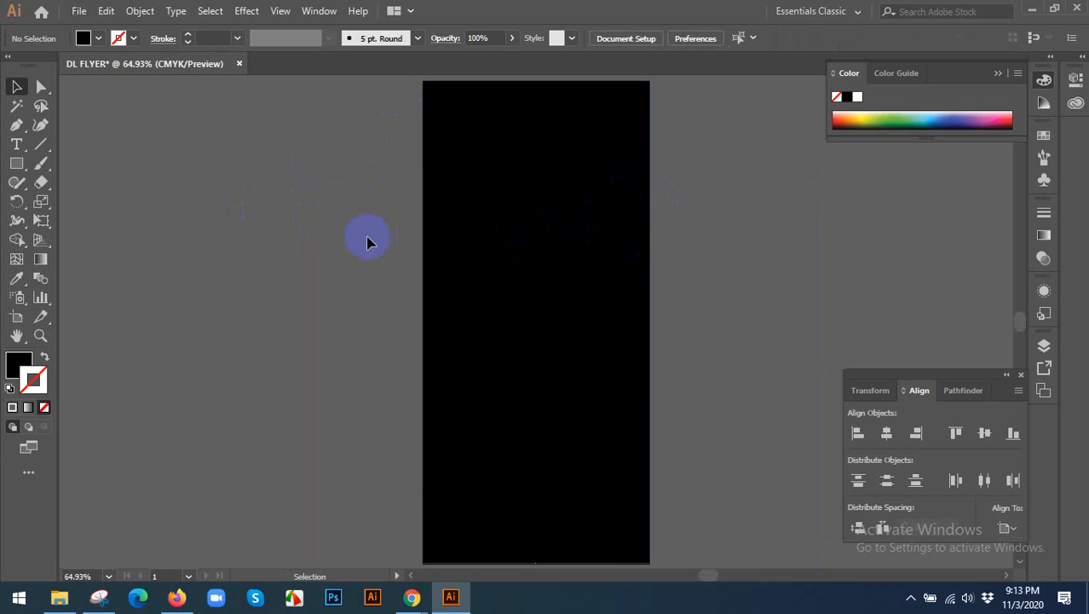
scroll(663, 210, down, 1)
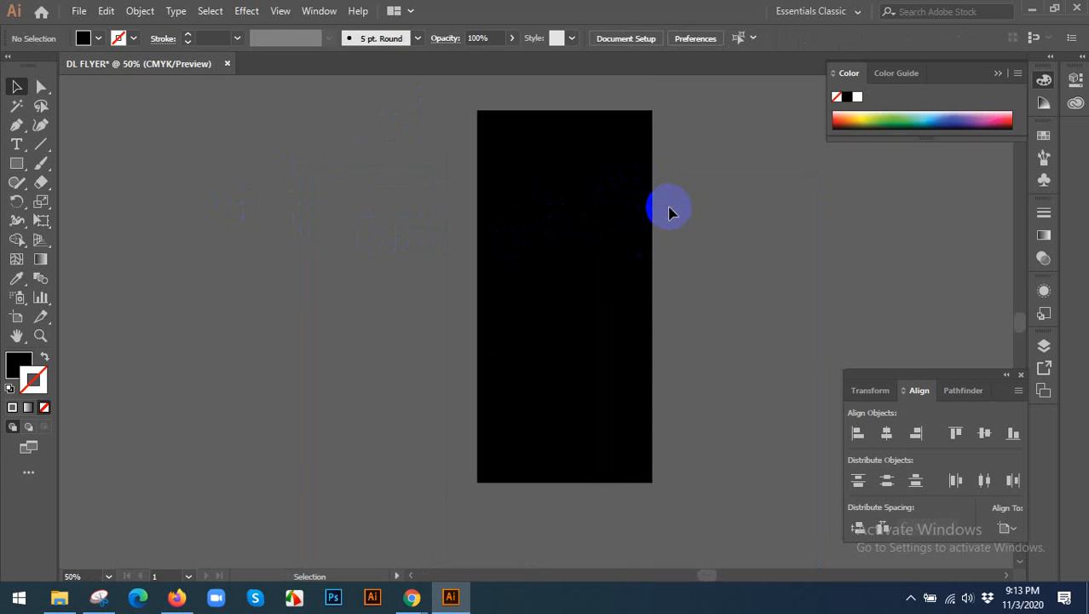
scroll(682, 226, right, 1)
click(461, 219)
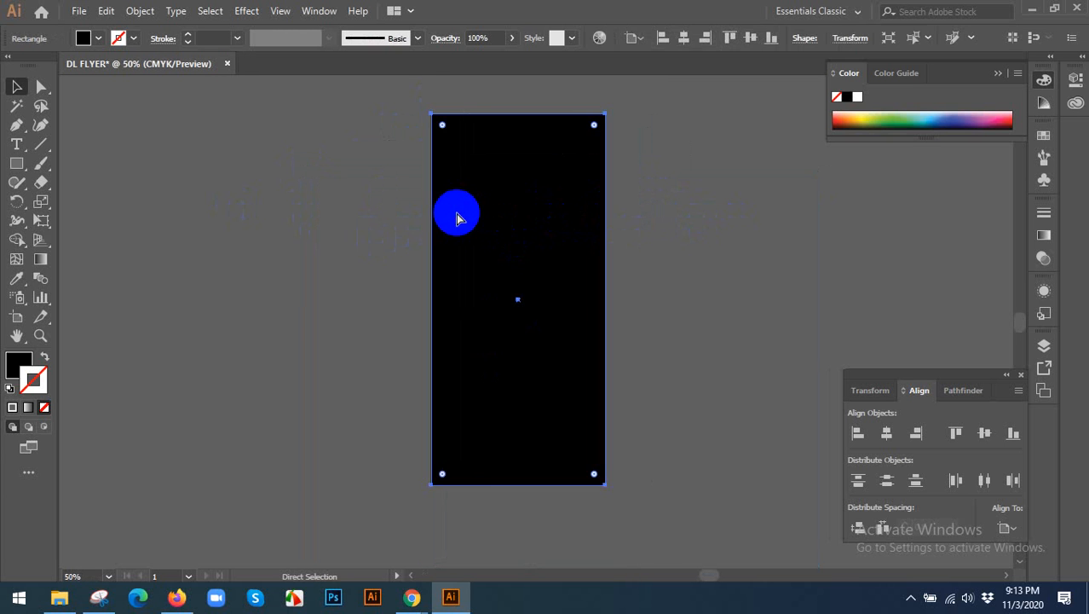
scroll(458, 219, up, 1)
click(772, 272)
click(537, 226)
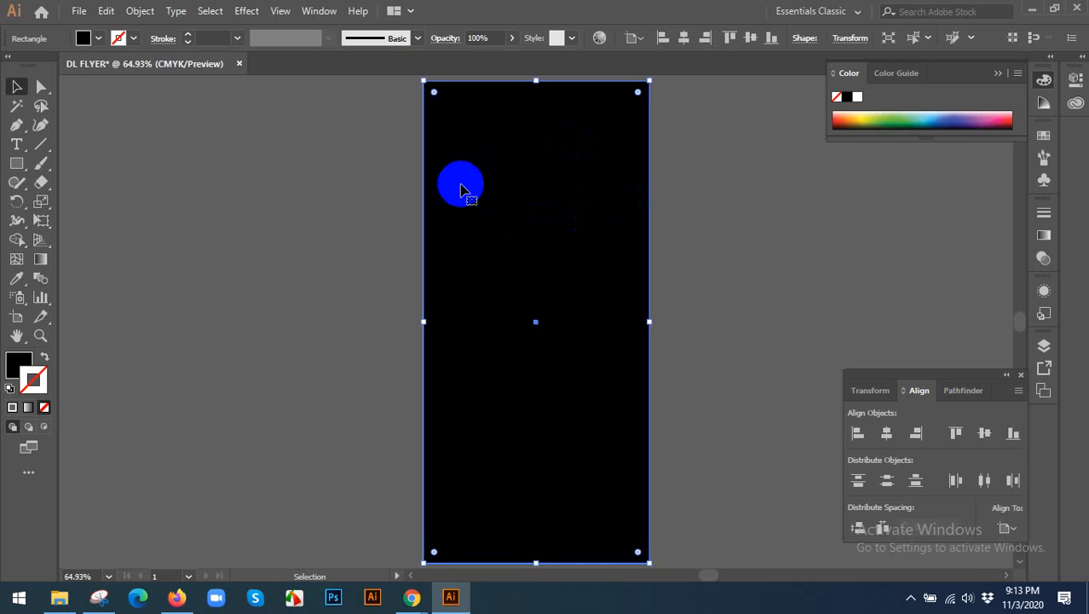
drag(279, 193, 645, 273)
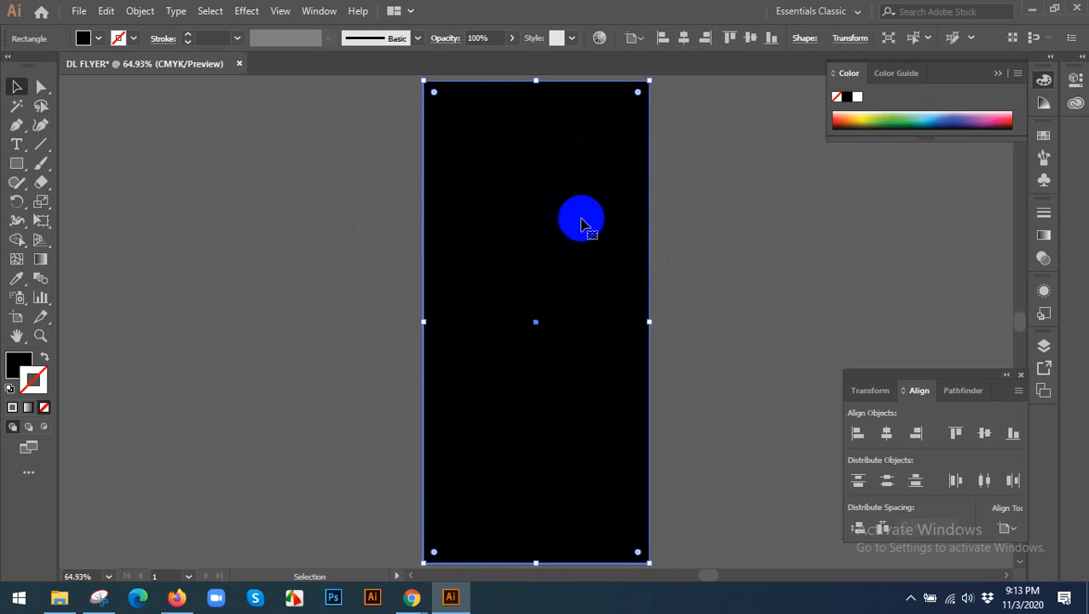
key(ctrl+shift+a)
Offset the black background rectangle's path by -0.125 in to create an inner margin rectangle.
click(524, 201)
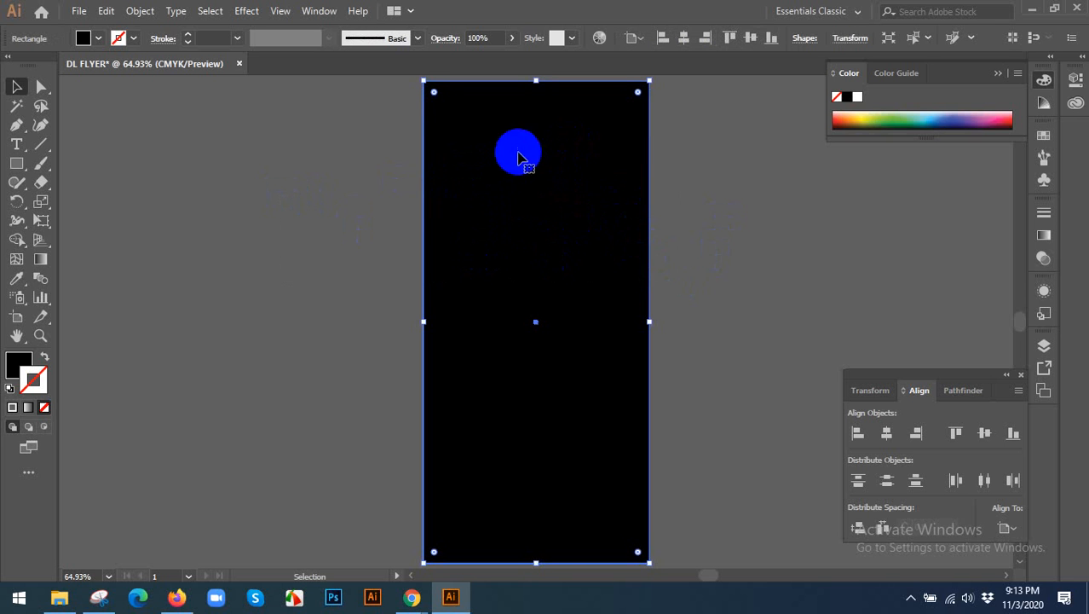
click(154, 14)
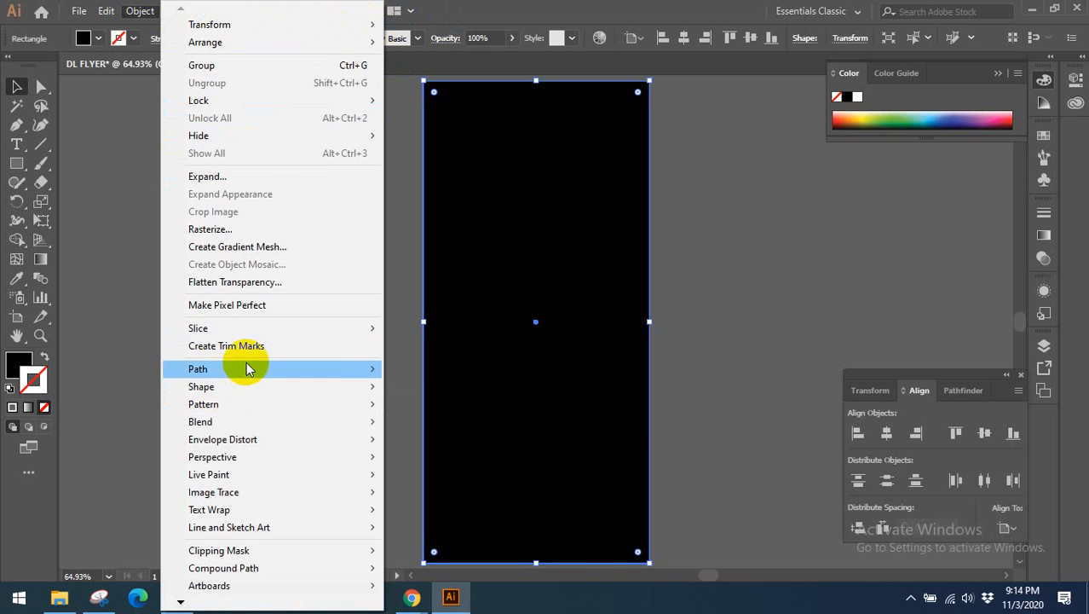
mouse_move(249, 368)
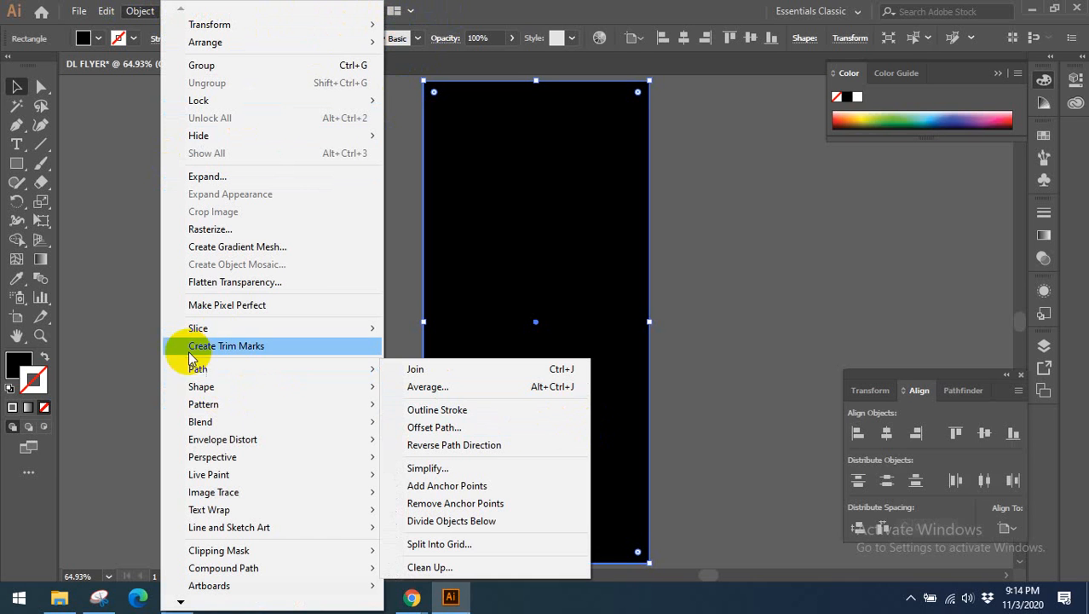
click(436, 427)
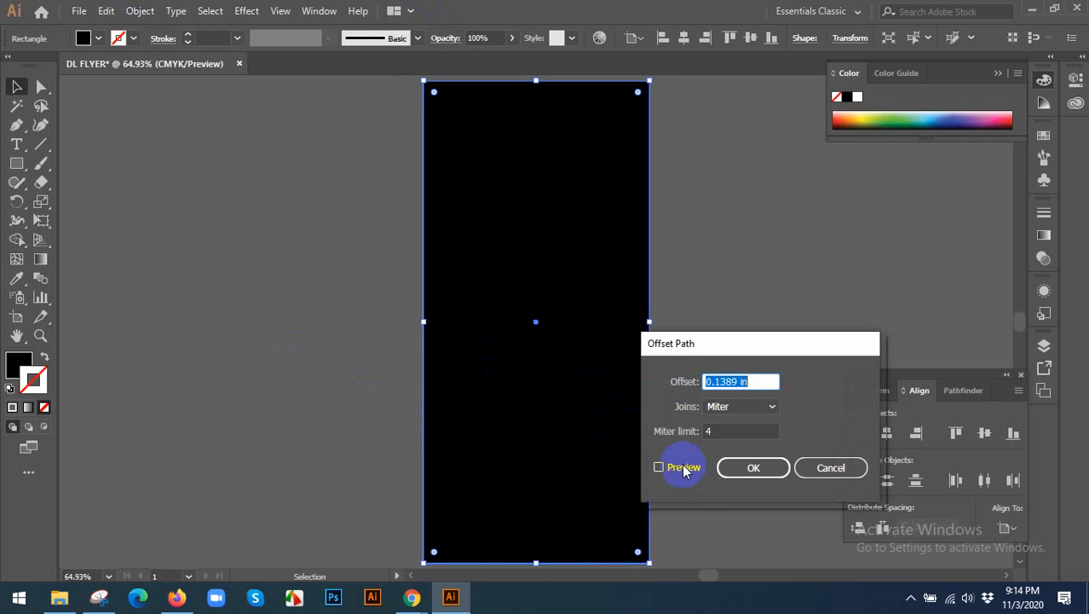
click(682, 467)
key(Down)
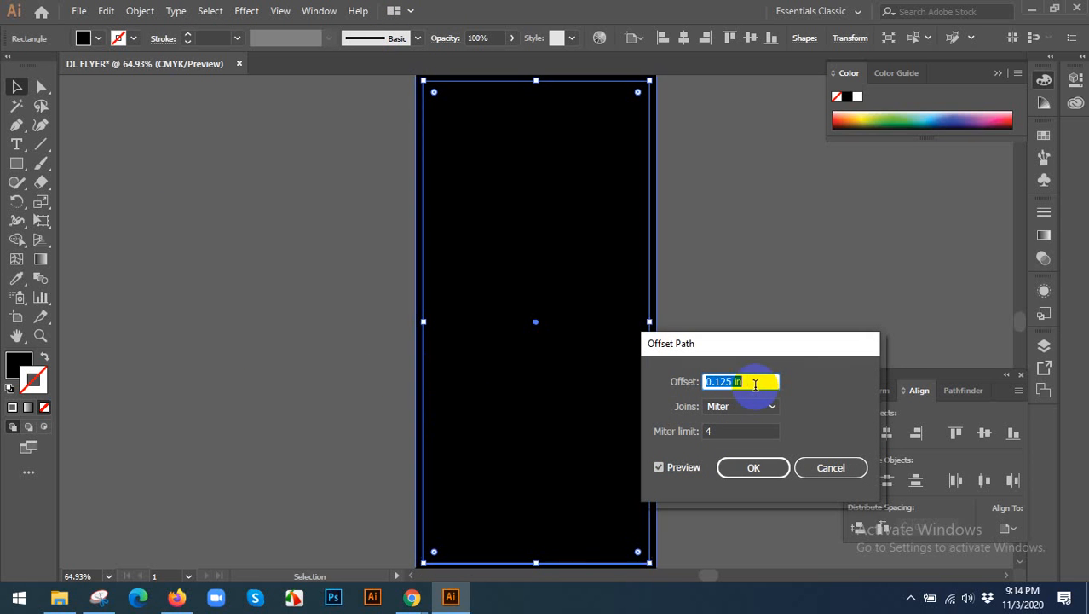
key(Down)
key(Down)
key(Down)
key(Down)
key(Down)
key(Down)
key(Down)
key(Down)
key(Down)
key(Down)
key(Down)
key(Down)
key(Down)
key(Down)
key(Down)
key(Down)
key(Down)
key(Down)
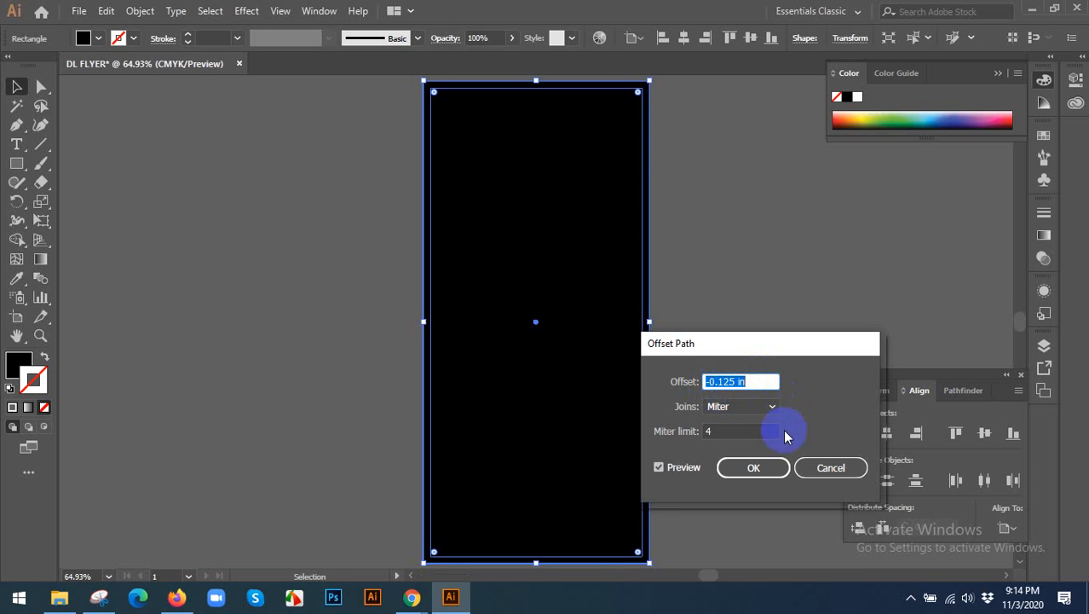
click(761, 467)
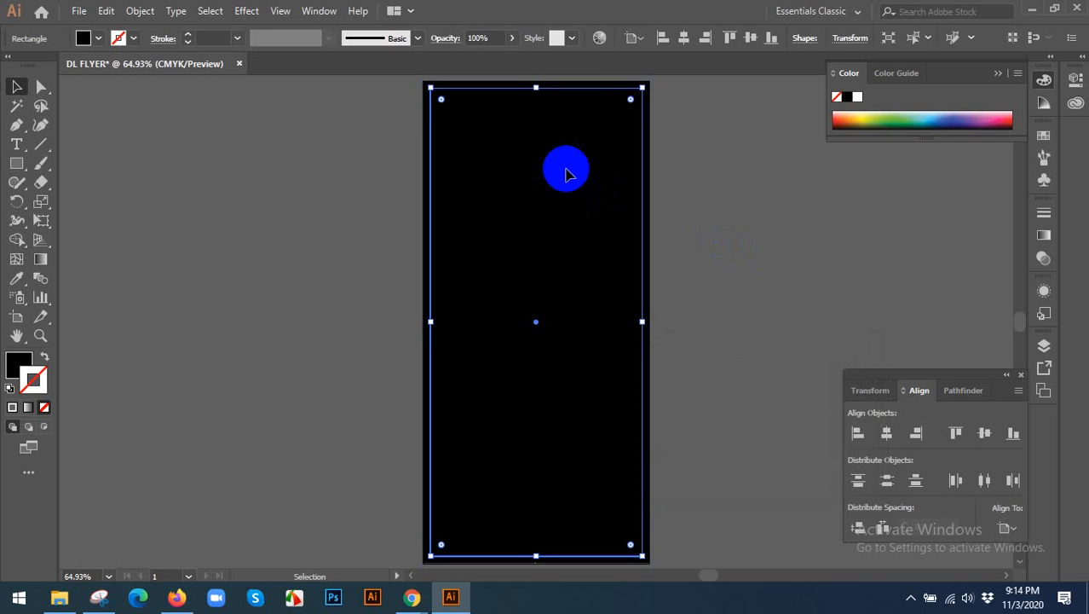
Convert the inner offset rectangle into a margin guide.
scroll(566, 189, up, 1)
key(ctrl+5)
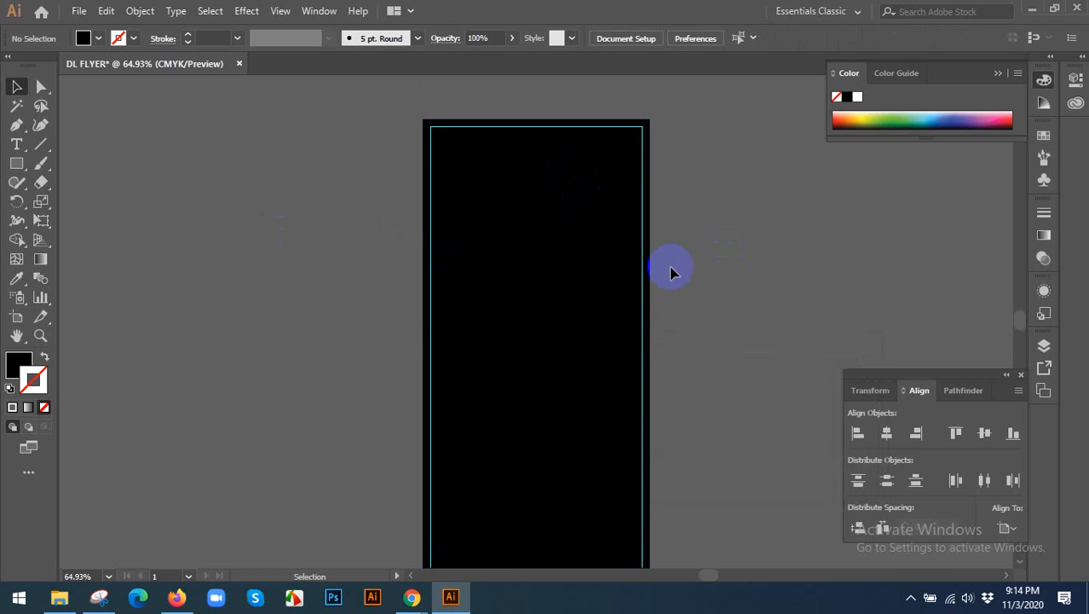
drag(704, 267, 538, 243)
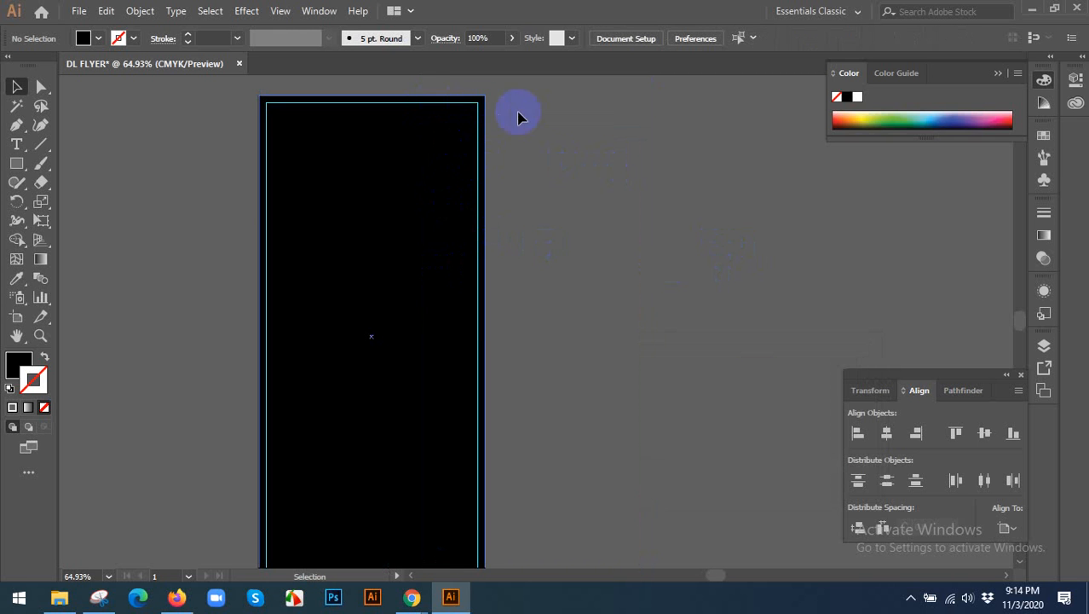
Check the guide lock option, try moving the black rectangle away from the margin guide, and undo the move.
right_click(576, 158)
click(542, 122)
right_click(543, 121)
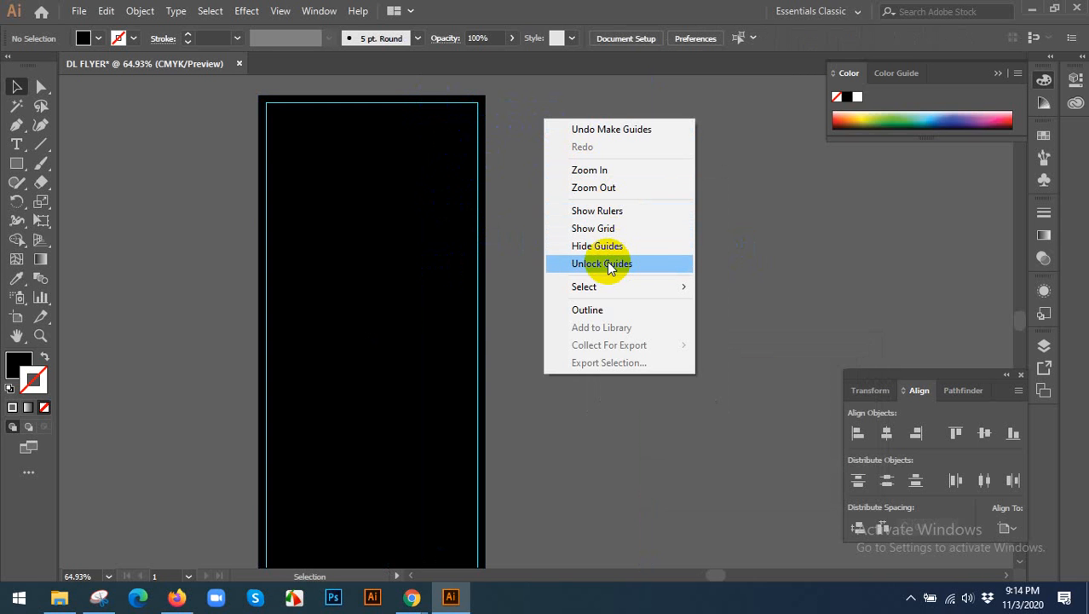
click(508, 218)
drag(320, 208, 781, 246)
key(ctrl+z)
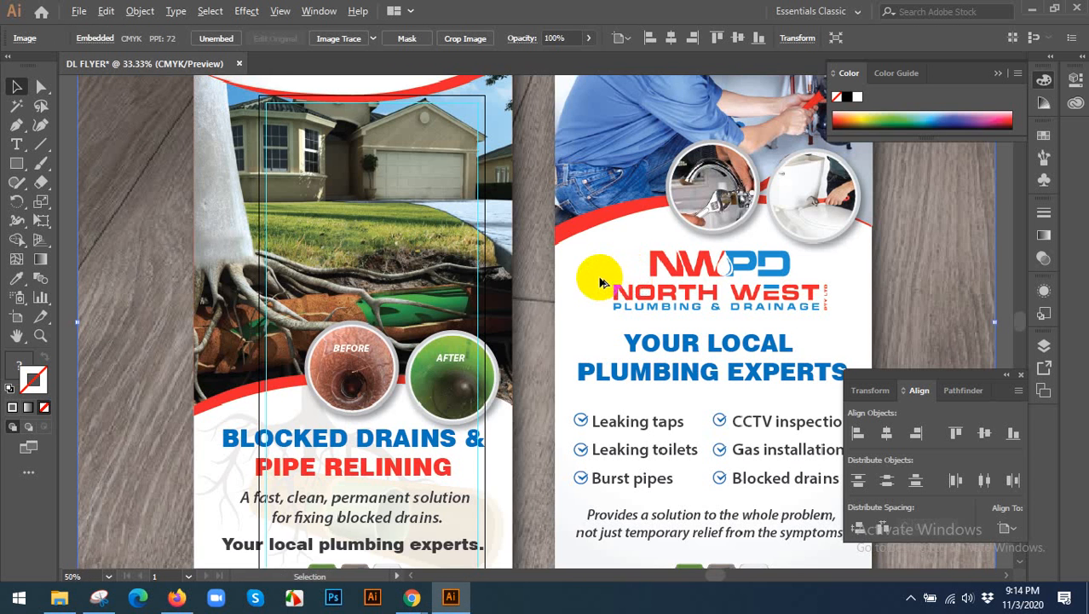
Paste the two-sided plumbing flyer reference image, scale it down, and position it beside the artboard.
scroll(600, 279, down, 3)
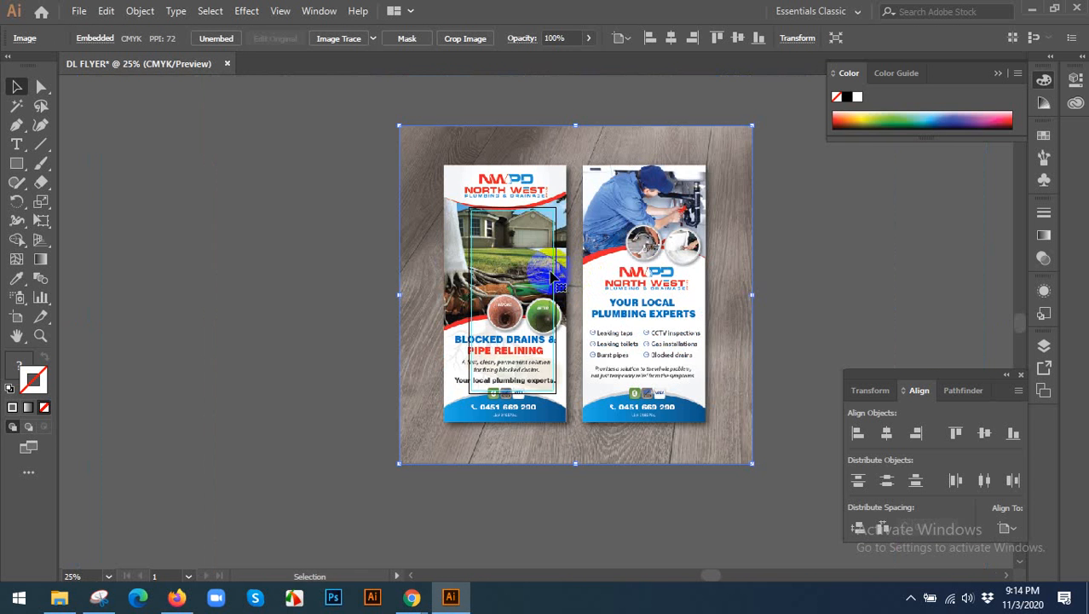
drag(458, 247, 516, 267)
scroll(697, 258, up, 1)
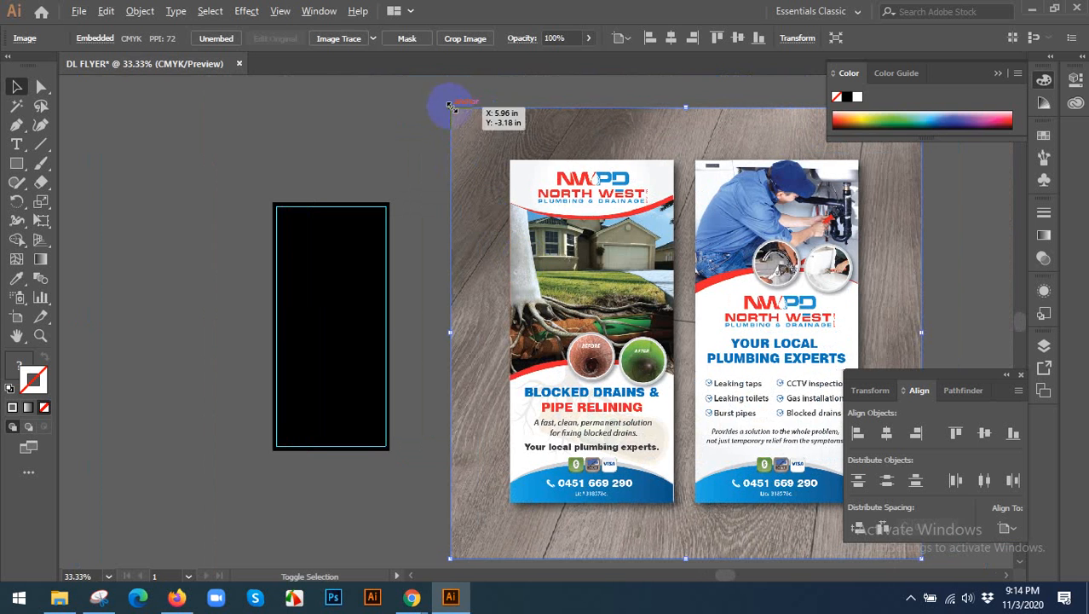
drag(450, 105, 523, 202)
drag(666, 287, 524, 281)
scroll(224, 273, up, 2)
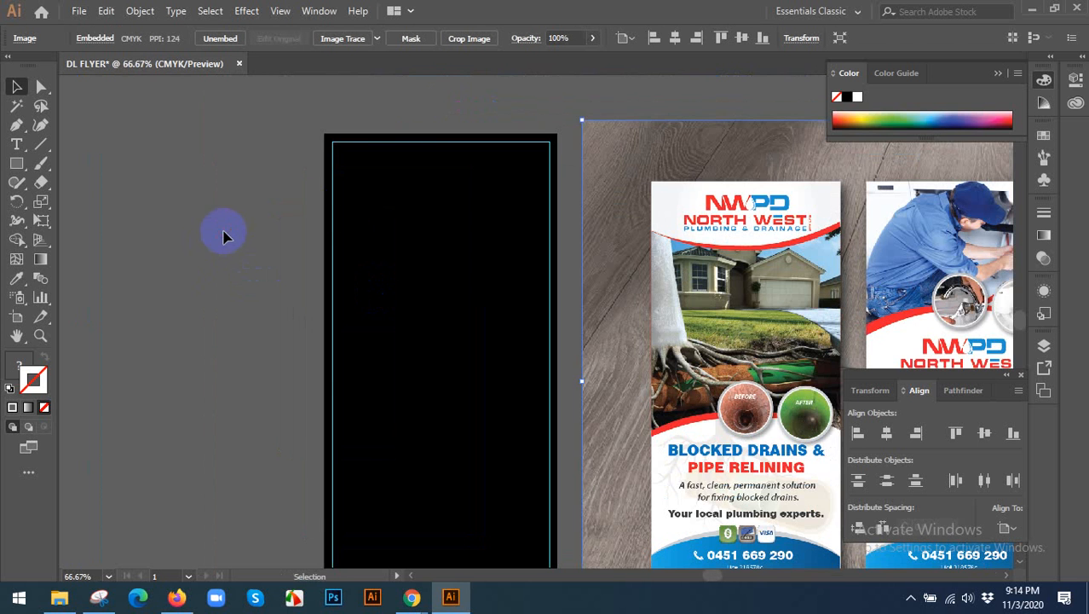
Fill the background rectangle with the off-white sampled from the reference flyer's header, and lock it.
click(376, 208)
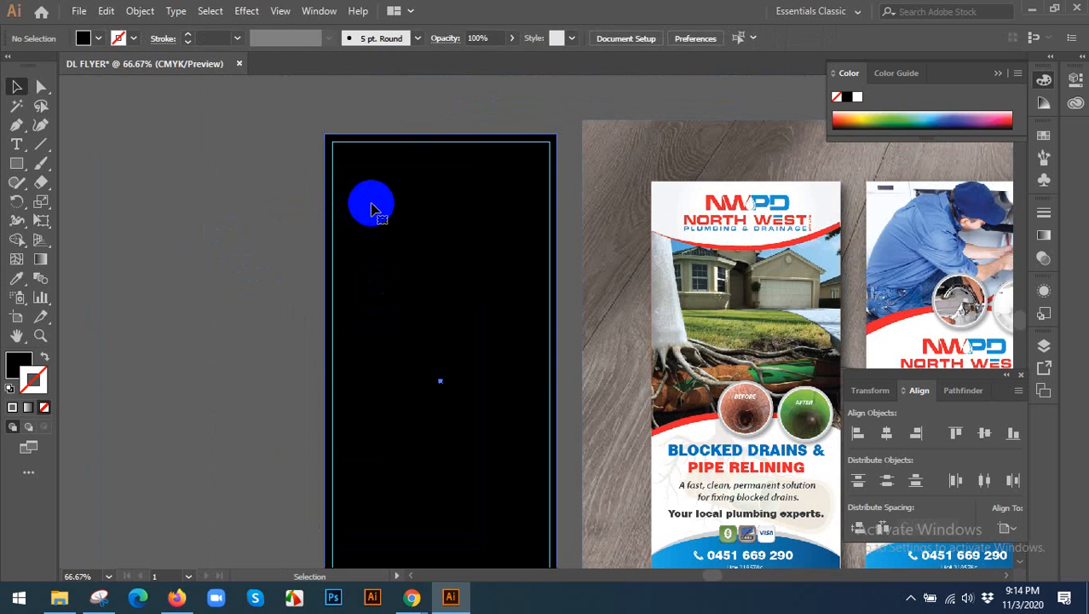
click(18, 280)
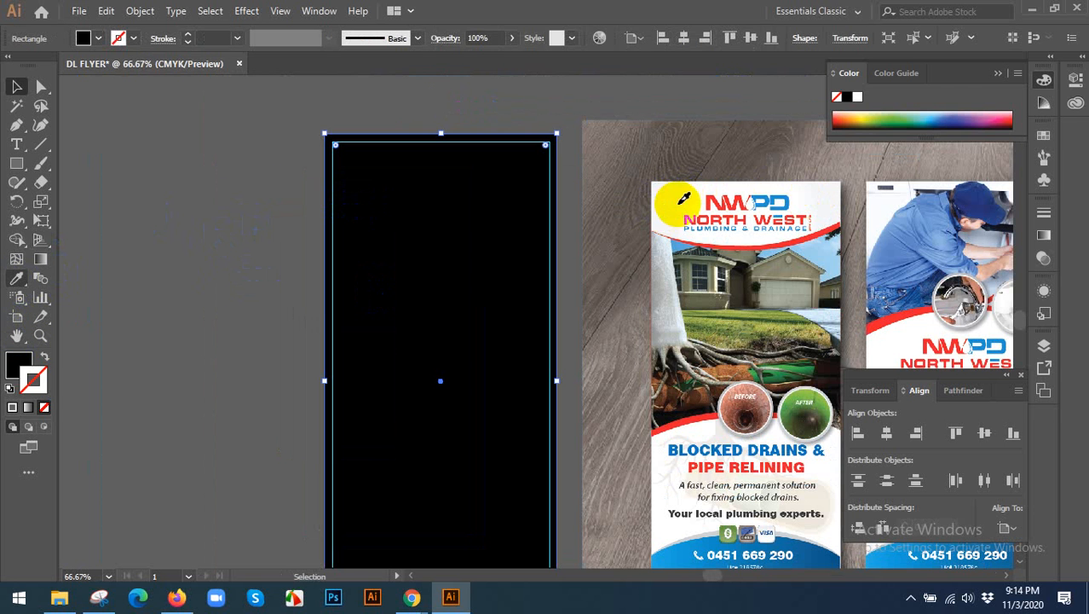
click(681, 202)
click(12, 86)
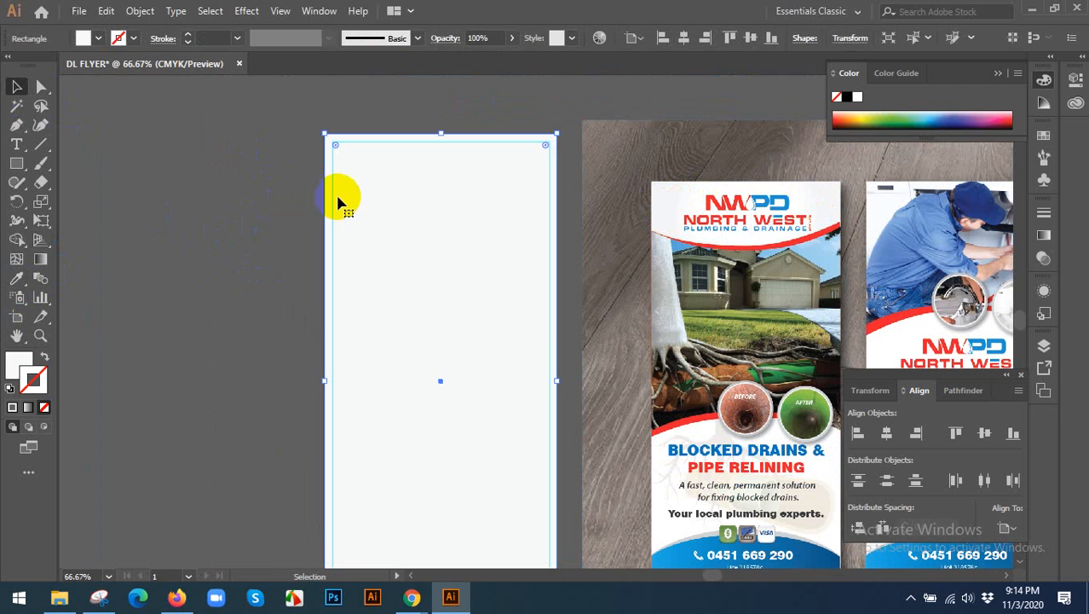
key(ctrl+2)
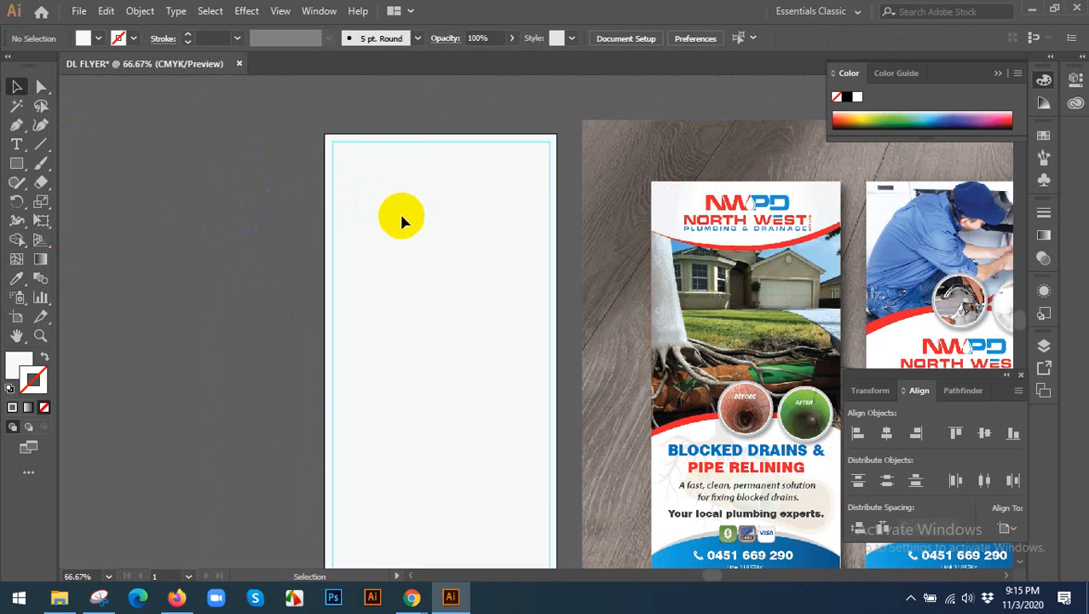
Draw a rectangle spanning the artboard's width below the header area and fill it with bright blue.
drag(430, 213, 378, 231)
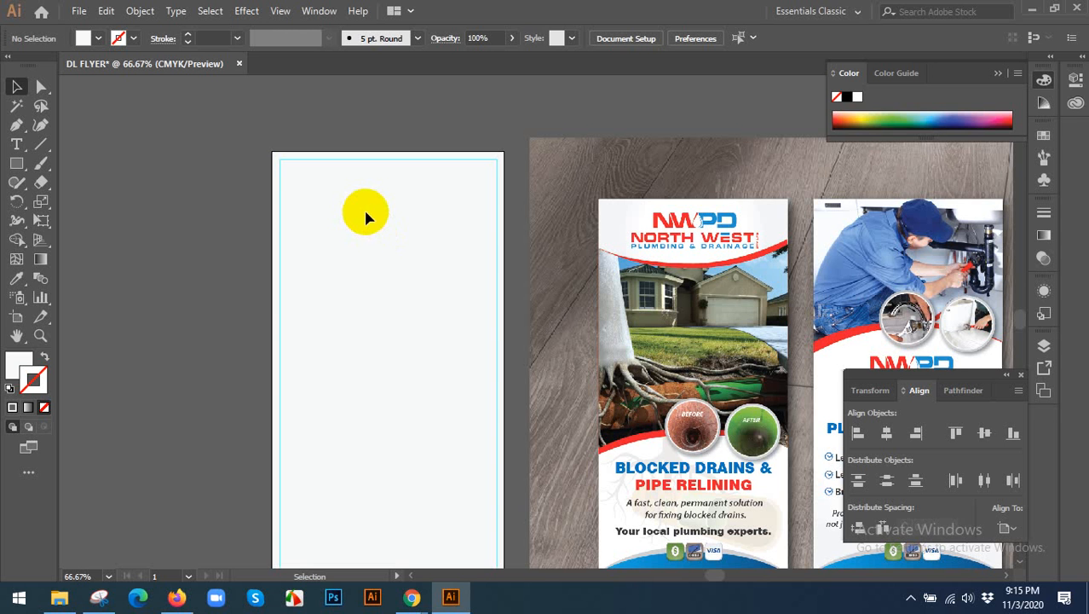
scroll(365, 213, down, 1)
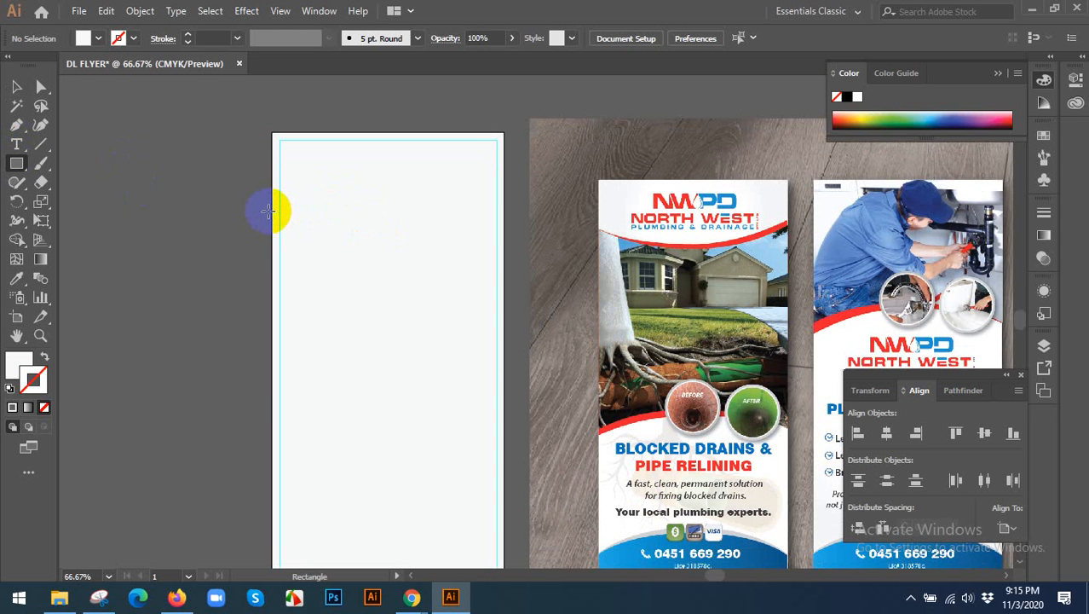
drag(270, 209, 504, 390)
click(16, 88)
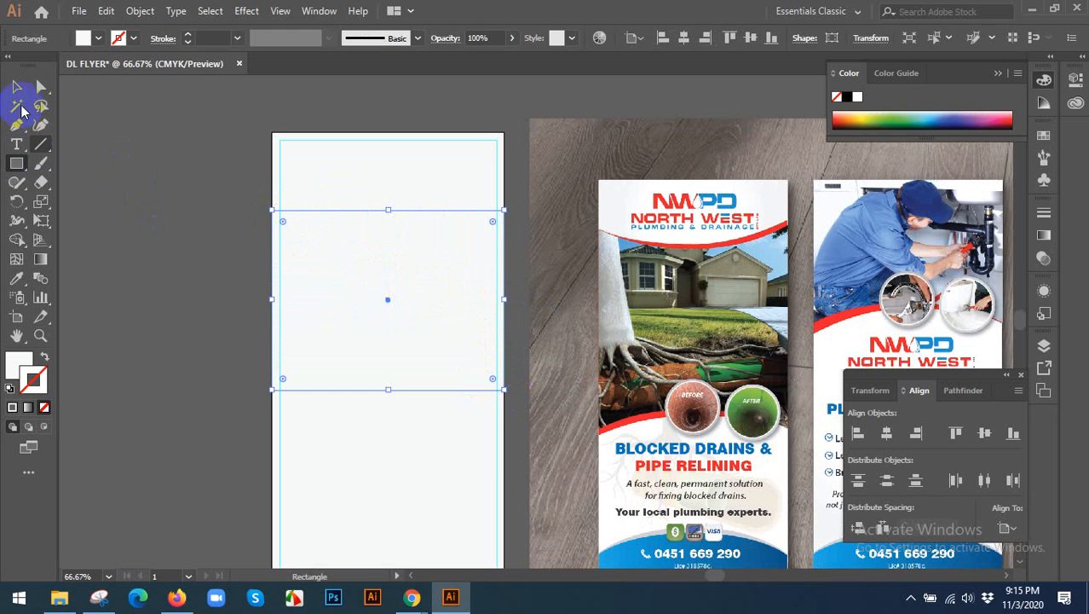
click(86, 38)
click(88, 63)
click(274, 65)
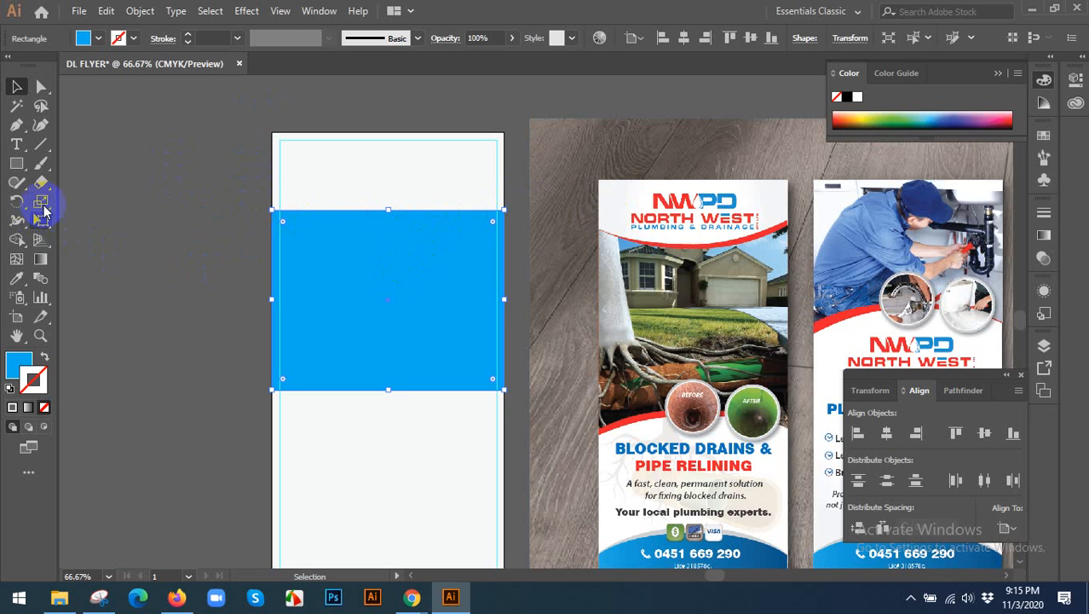
Add midpoint anchors to the blue rectangle's upper and lower edges with the Reshape tool, and curve both edges inward.
drag(44, 211, 95, 245)
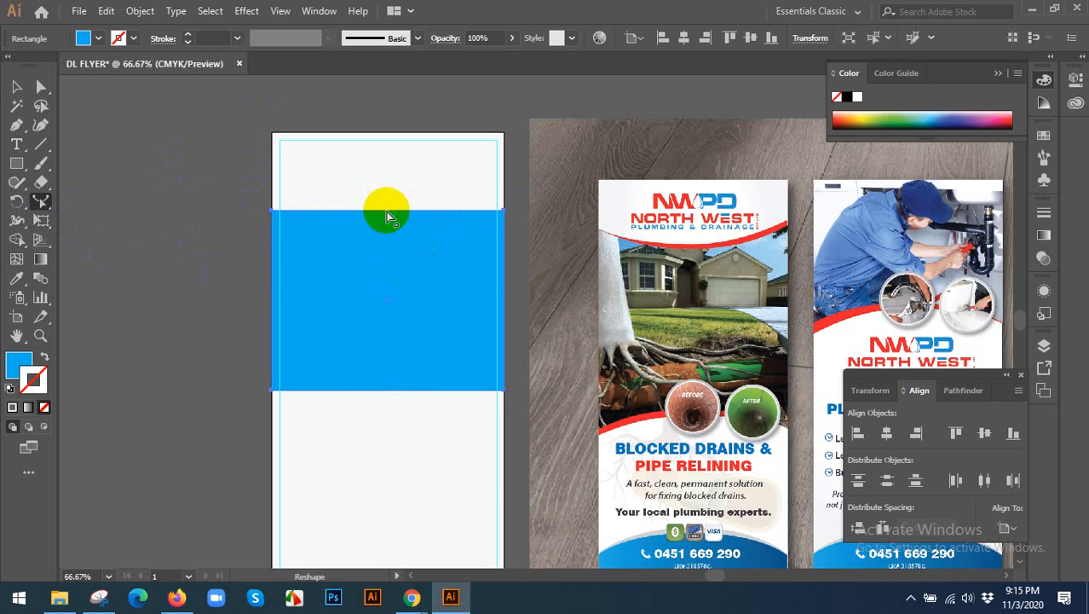
click(388, 215)
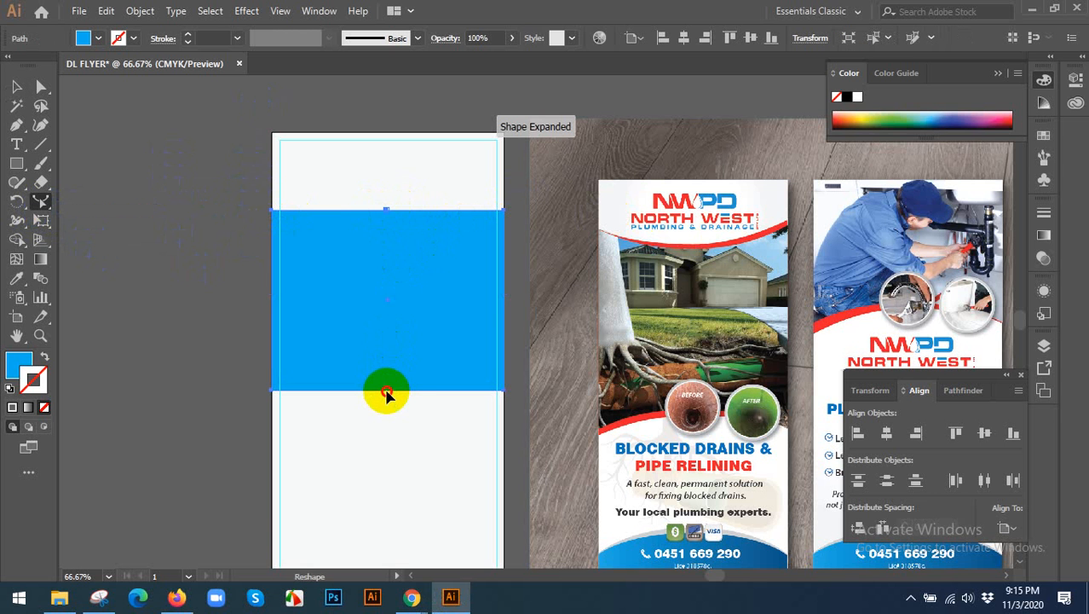
click(386, 392)
click(41, 86)
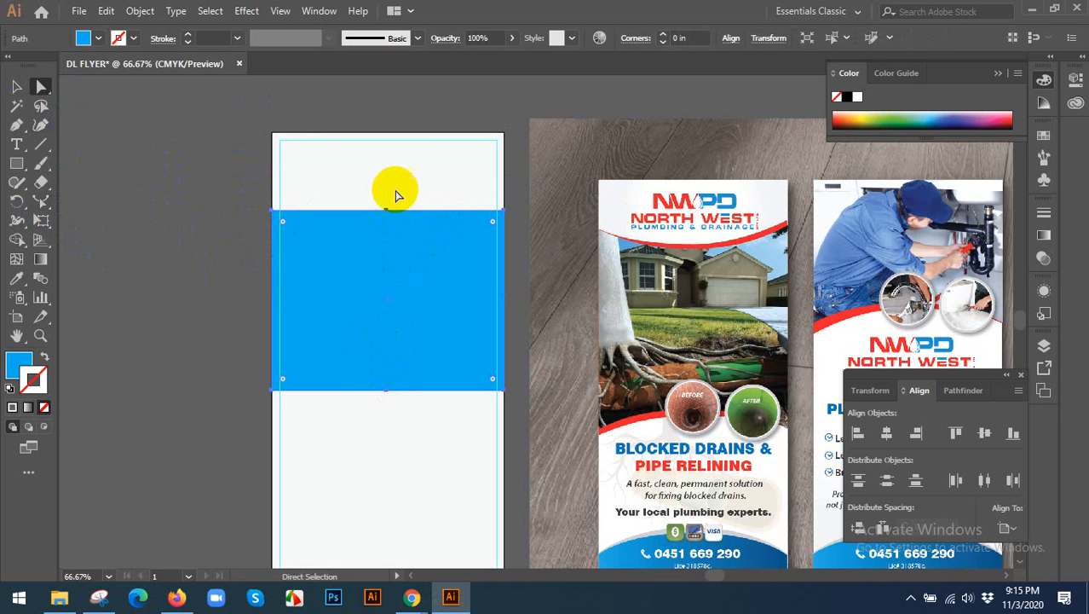
click(386, 211)
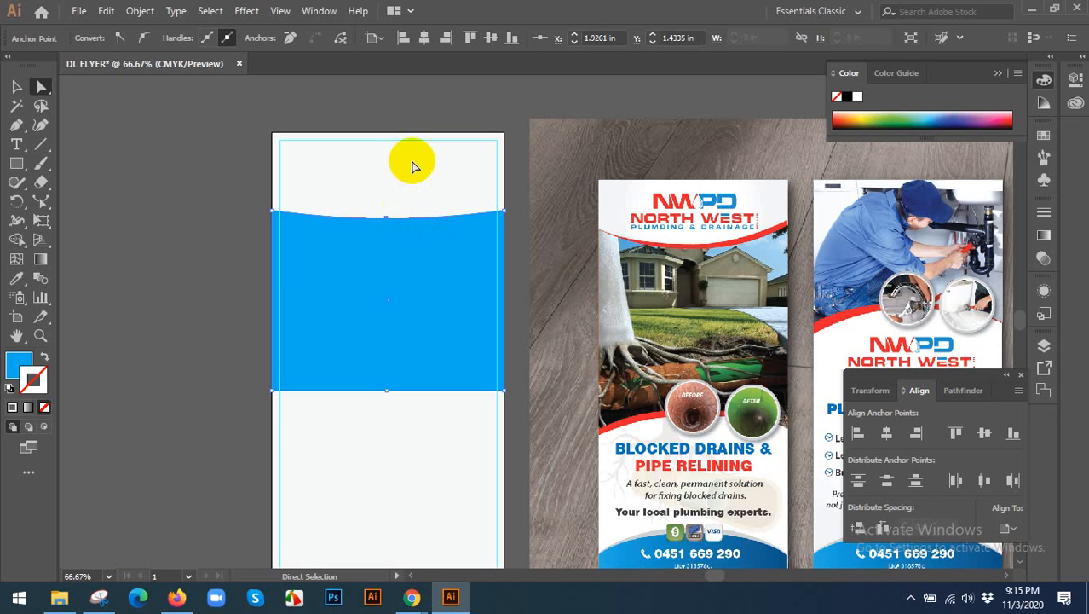
click(384, 392)
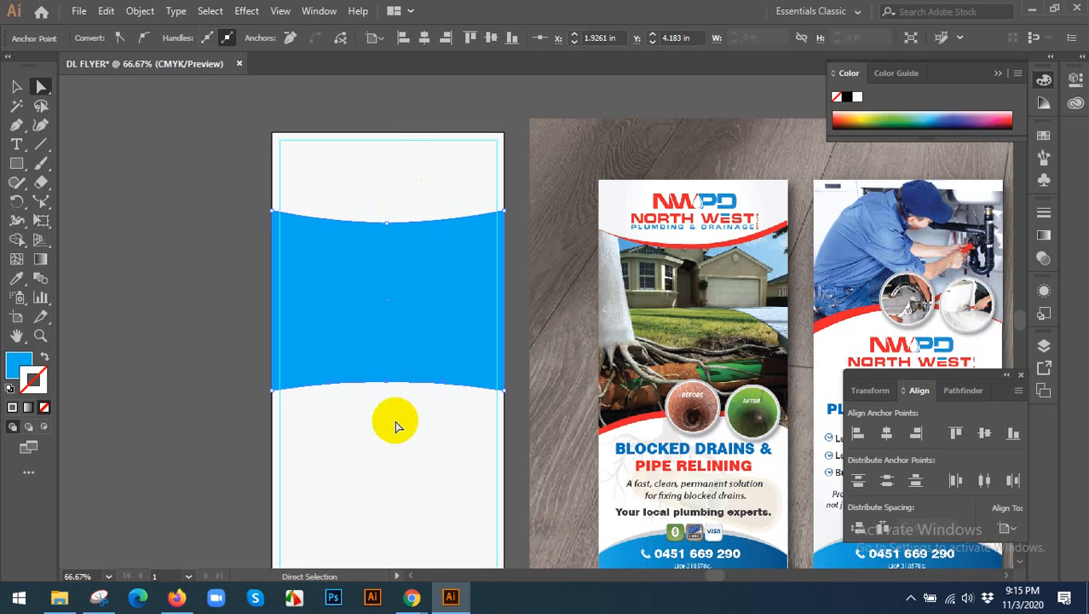
key(Up)
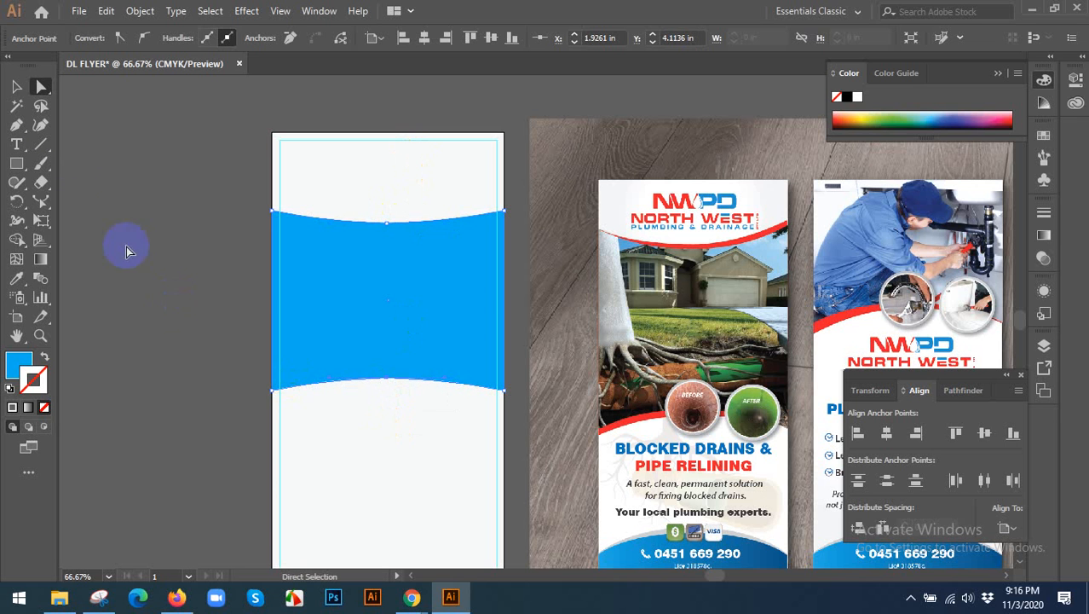
click(17, 88)
click(209, 204)
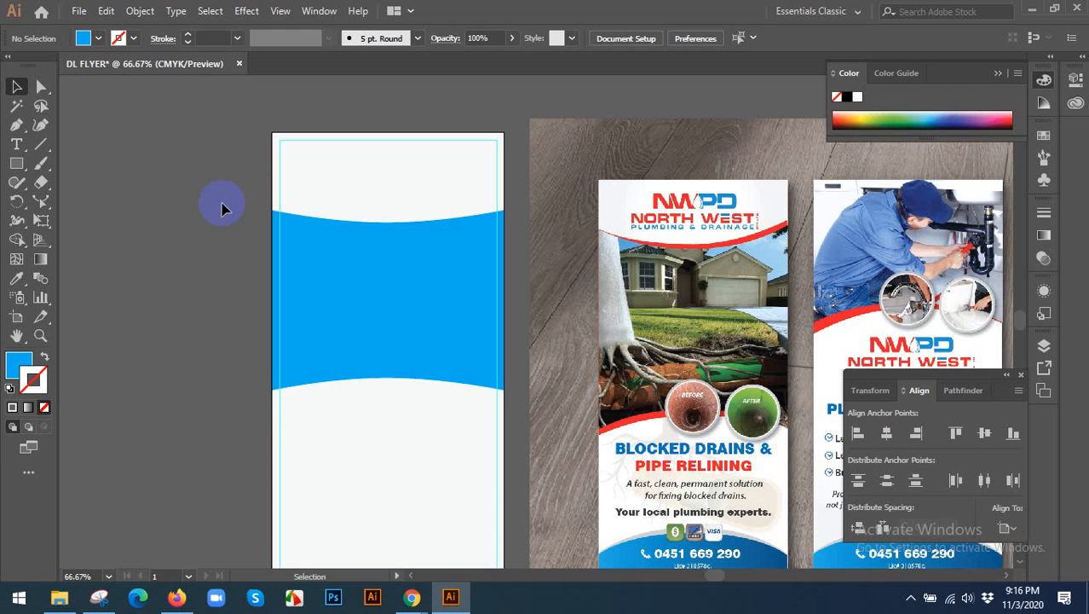
Delete the curved blue shape from the artboard.
click(450, 280)
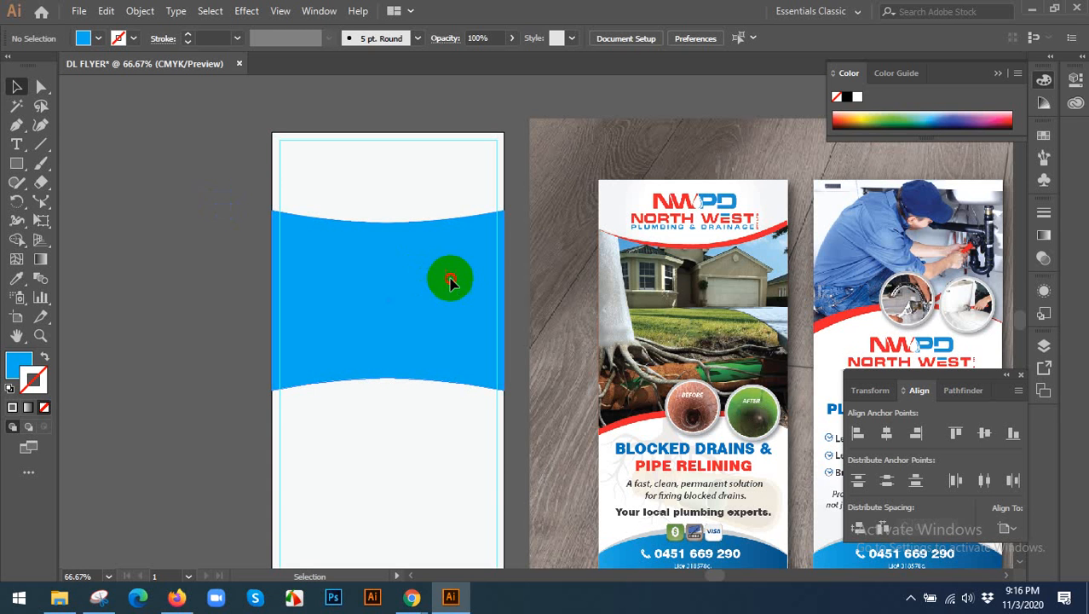
click(390, 282)
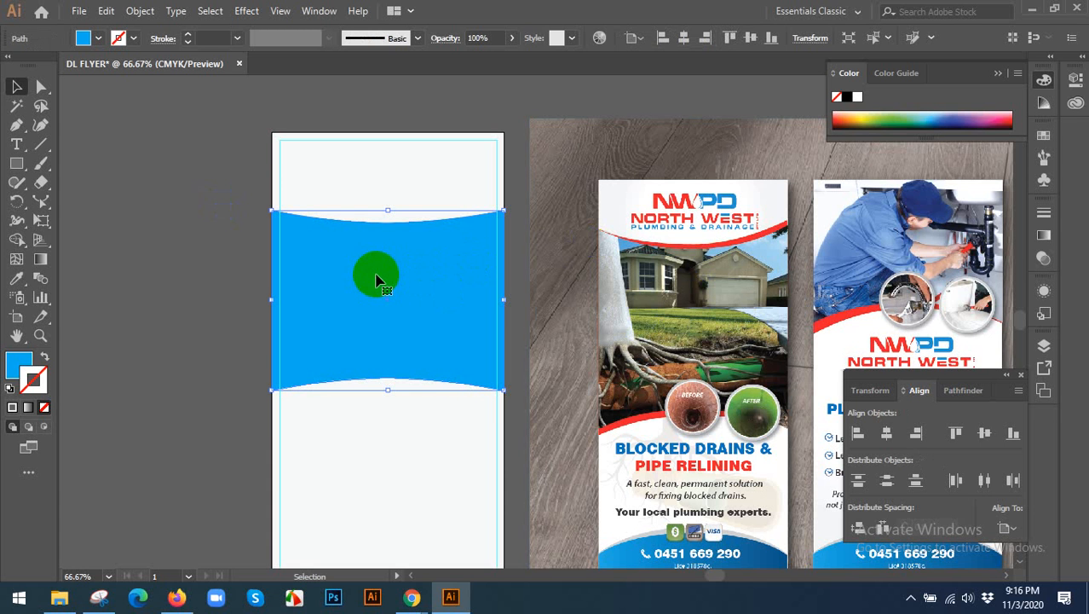
click(155, 259)
click(327, 256)
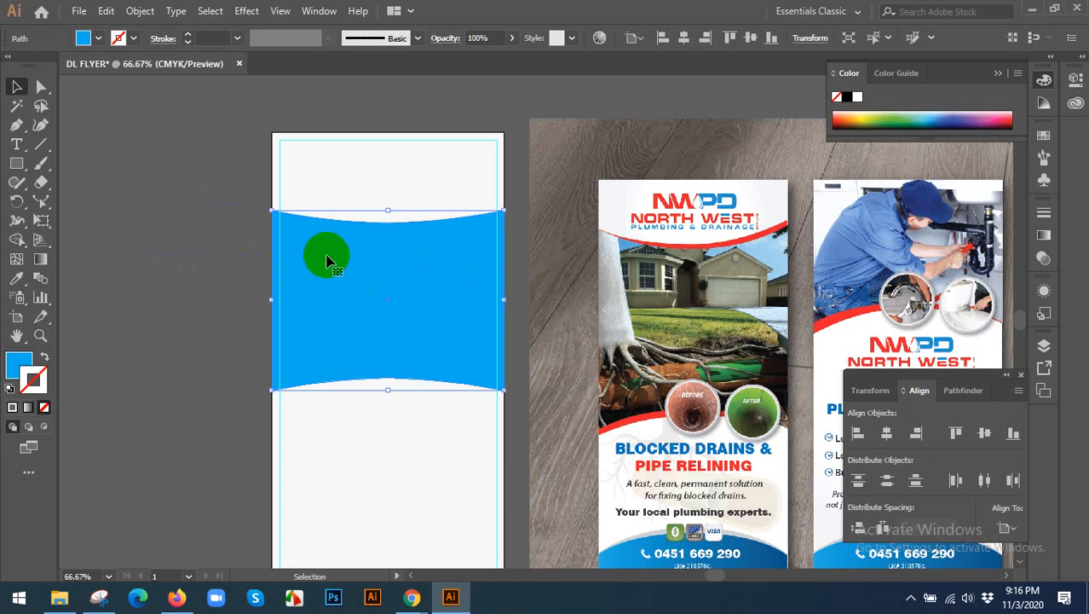
key(Delete)
Draw a closed blue shape across the artboard's width with the Pen tool, giving its upper and lower edges downward-bowing curves.
click(16, 125)
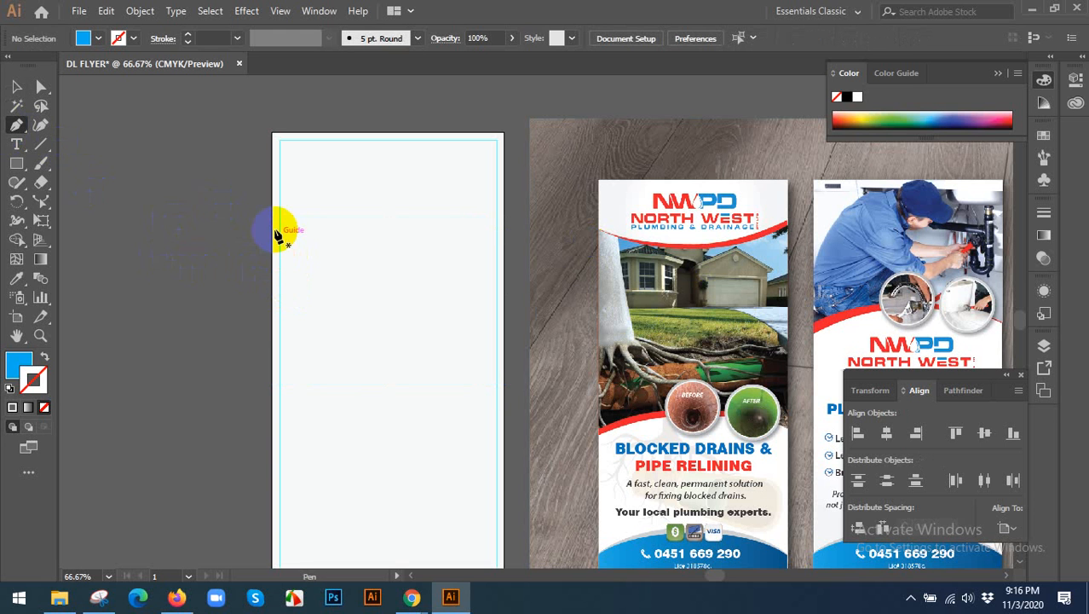
click(272, 231)
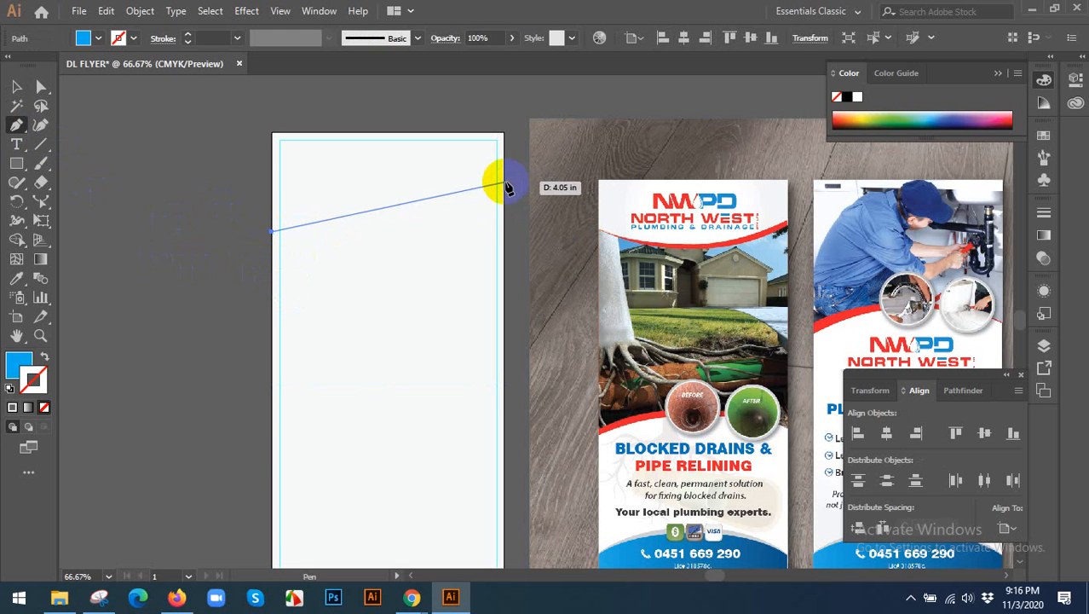
drag(504, 203, 642, 143)
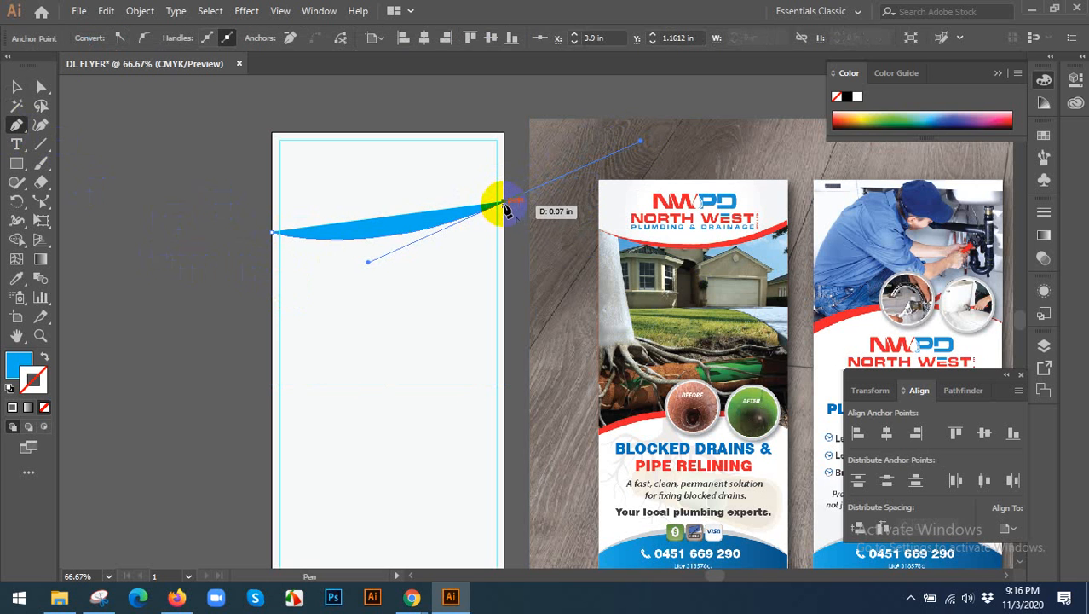
click(504, 203)
scroll(494, 335, down, 2)
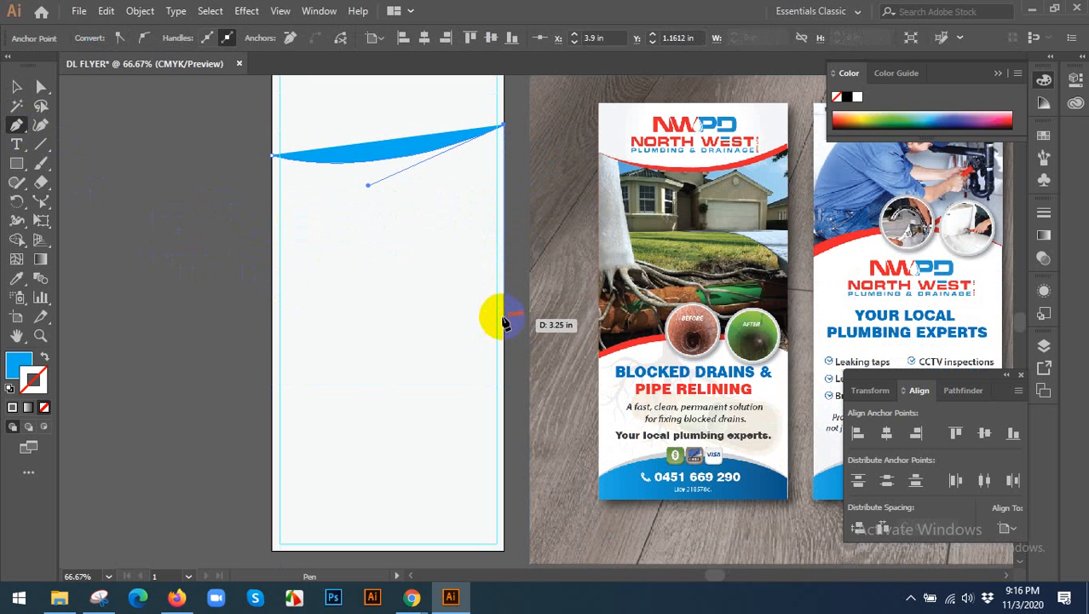
click(503, 317)
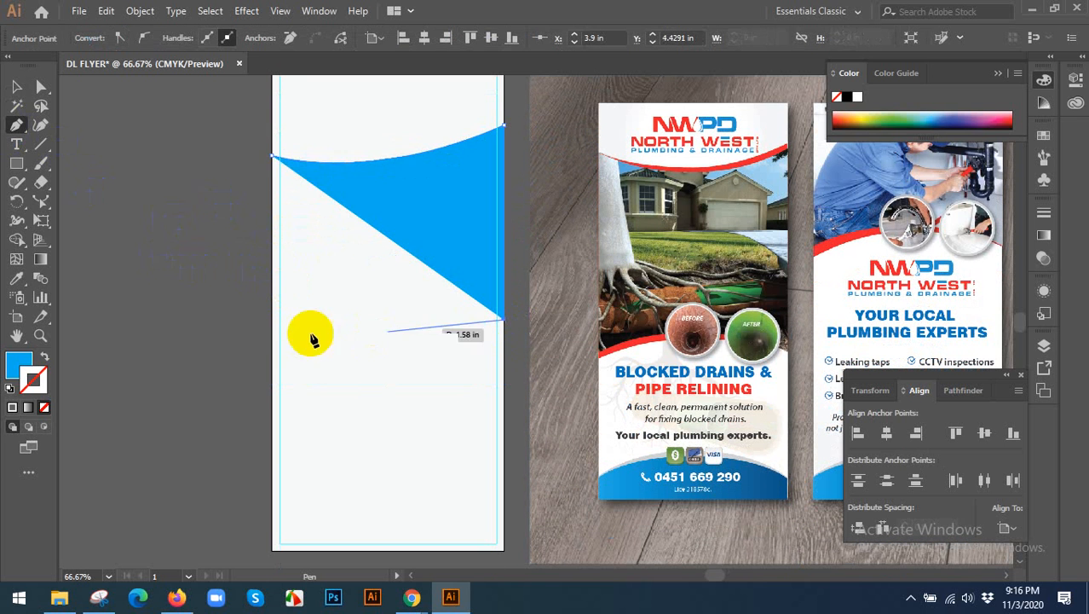
scroll(286, 322, up, 2)
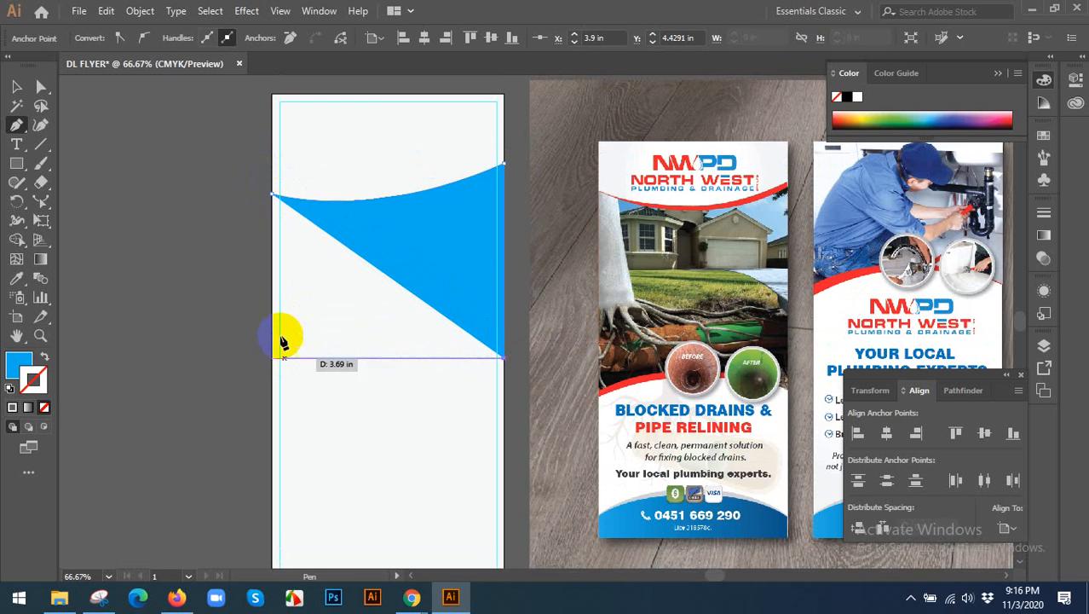
drag(272, 342, 193, 265)
click(273, 343)
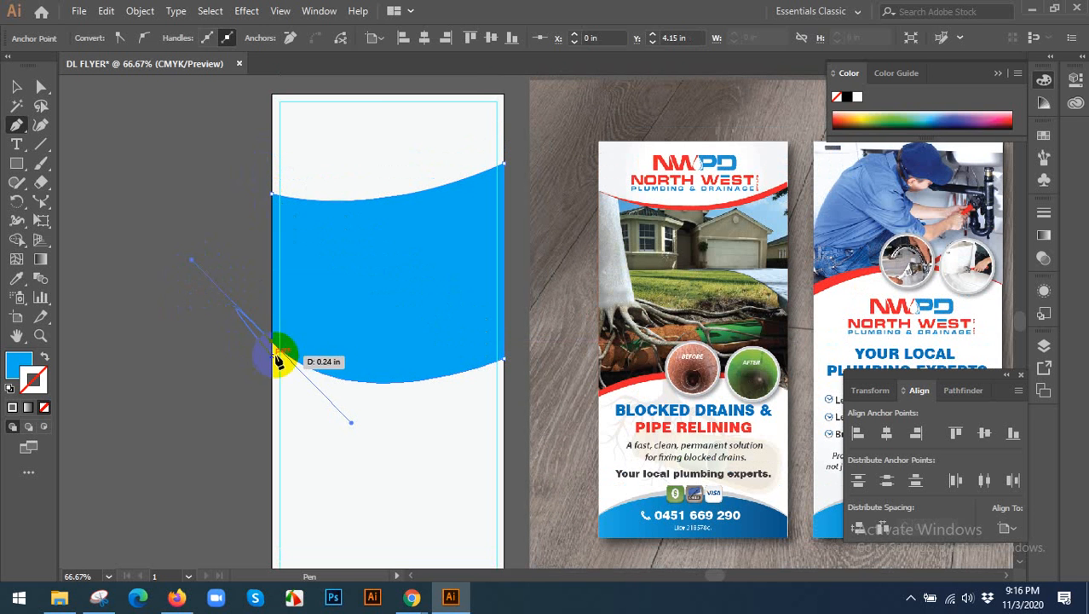
click(272, 195)
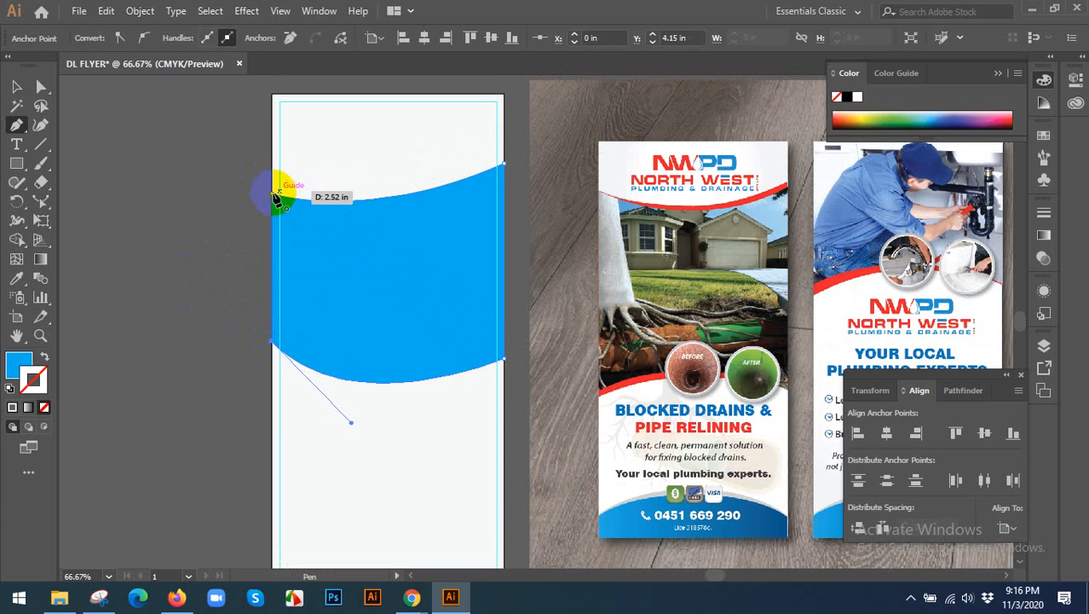
click(16, 86)
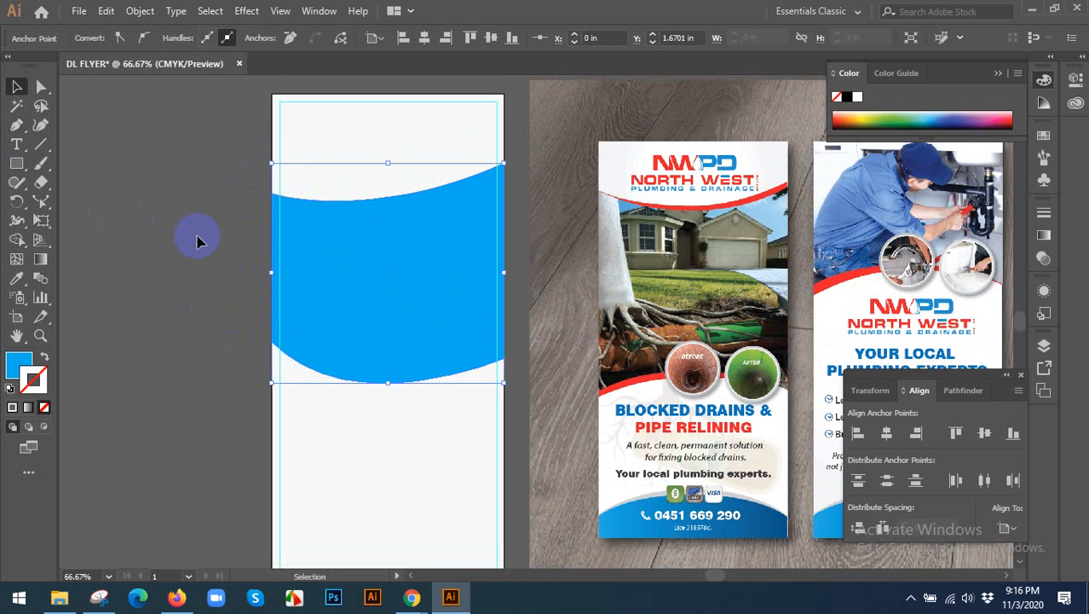
click(194, 237)
scroll(213, 285, up, 1)
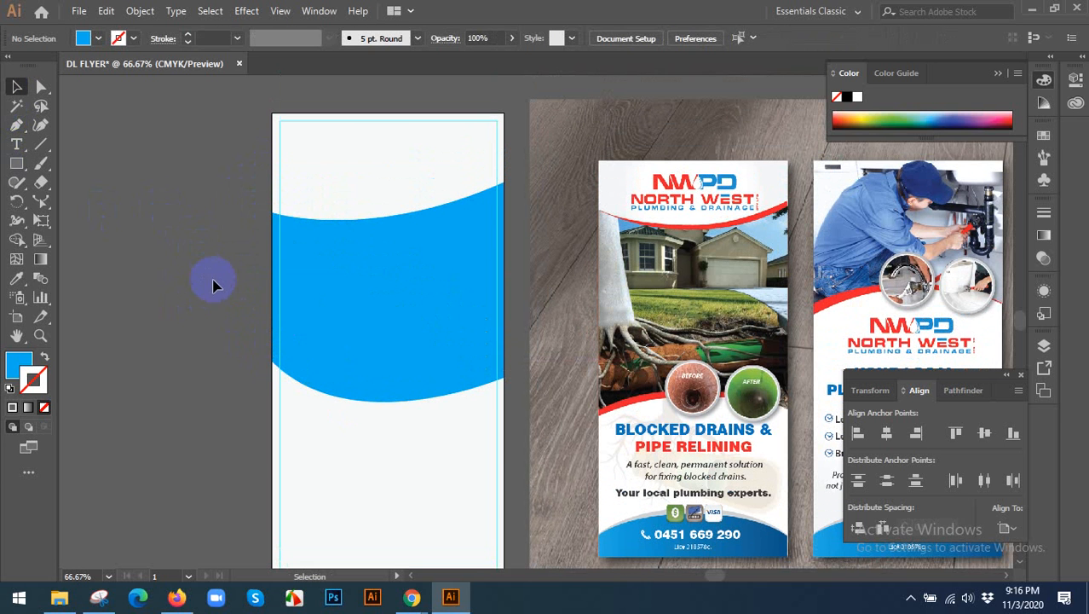
click(435, 298)
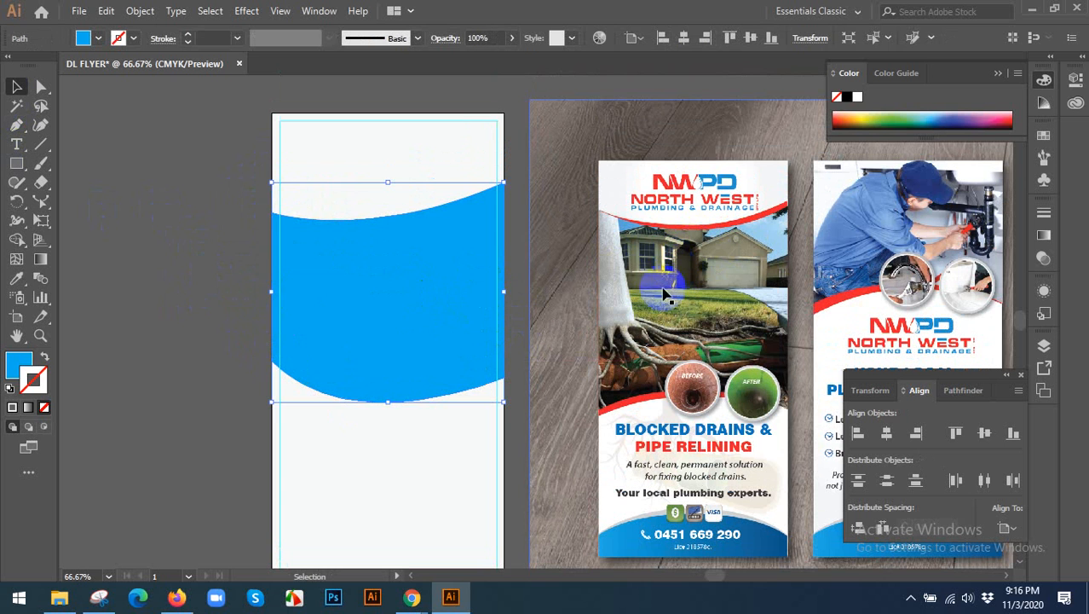
click(272, 251)
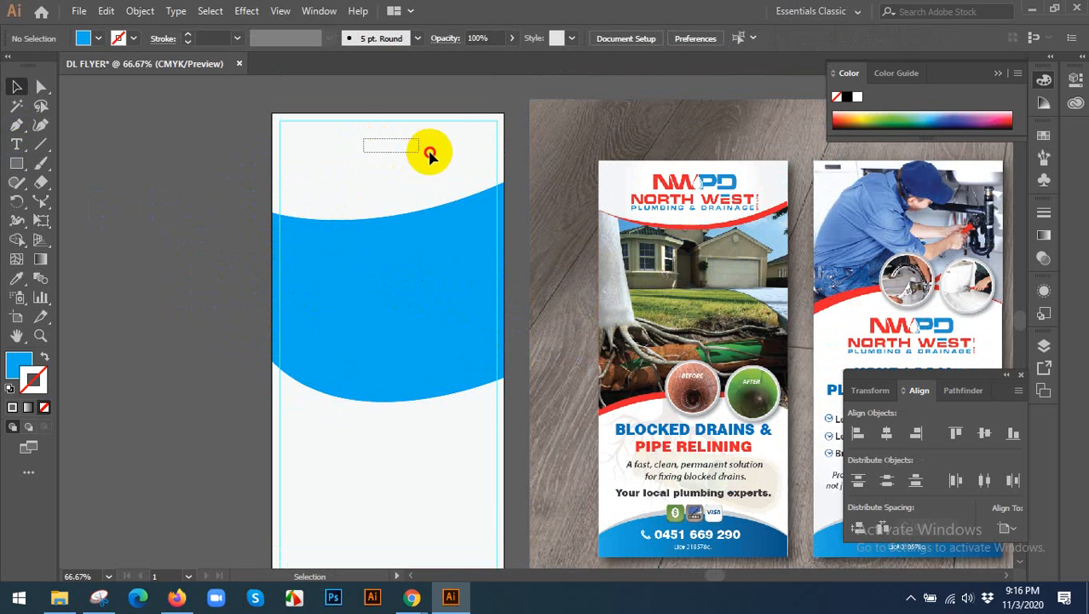
scroll(438, 161, up, 1)
drag(420, 169, 401, 169)
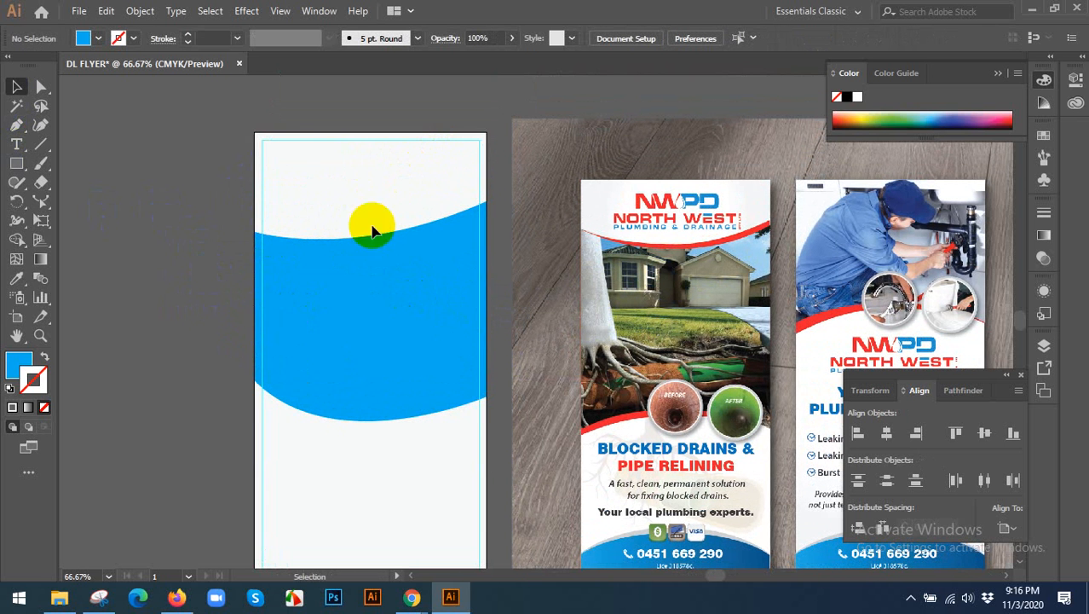
click(389, 285)
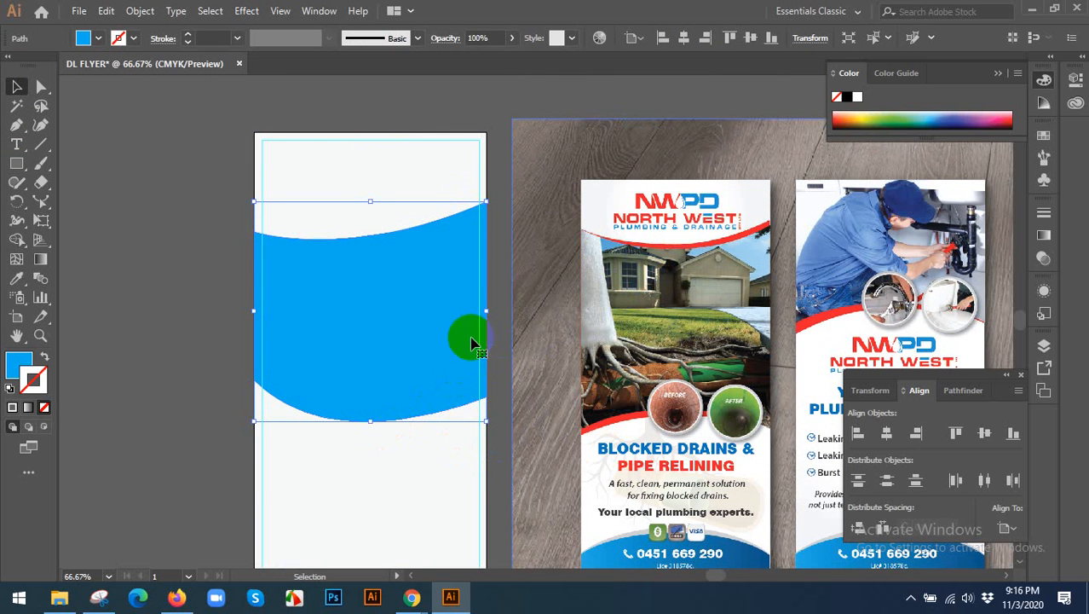
drag(353, 323, 404, 247)
key(ctrl+z)
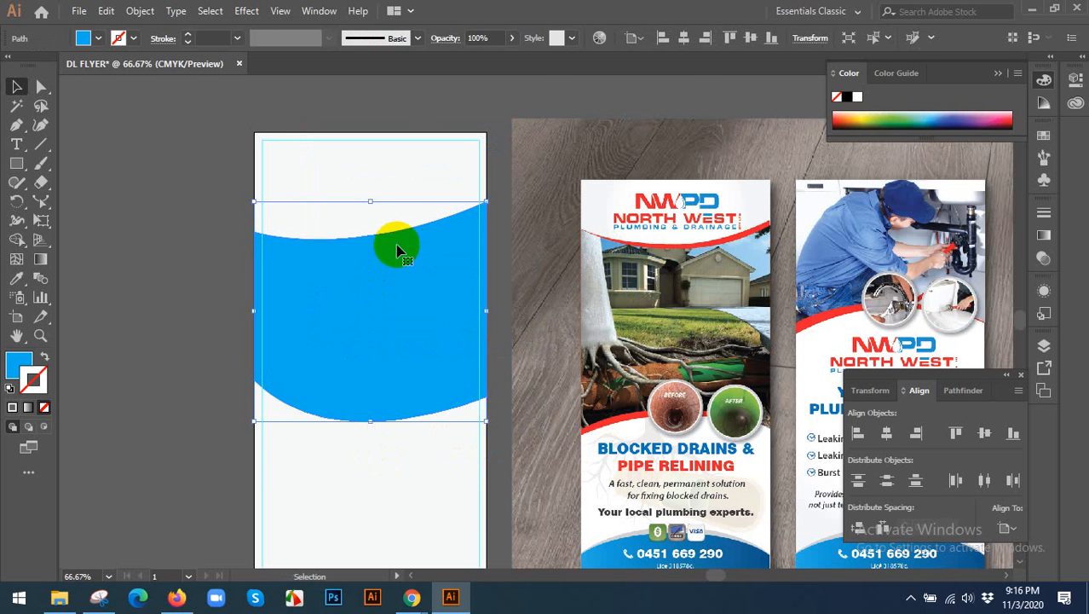
Copy the blue shape, paste it in back, and stretch the copy slightly beyond the original's upper and lower edges.
alt+scroll(340, 269, up, 1)
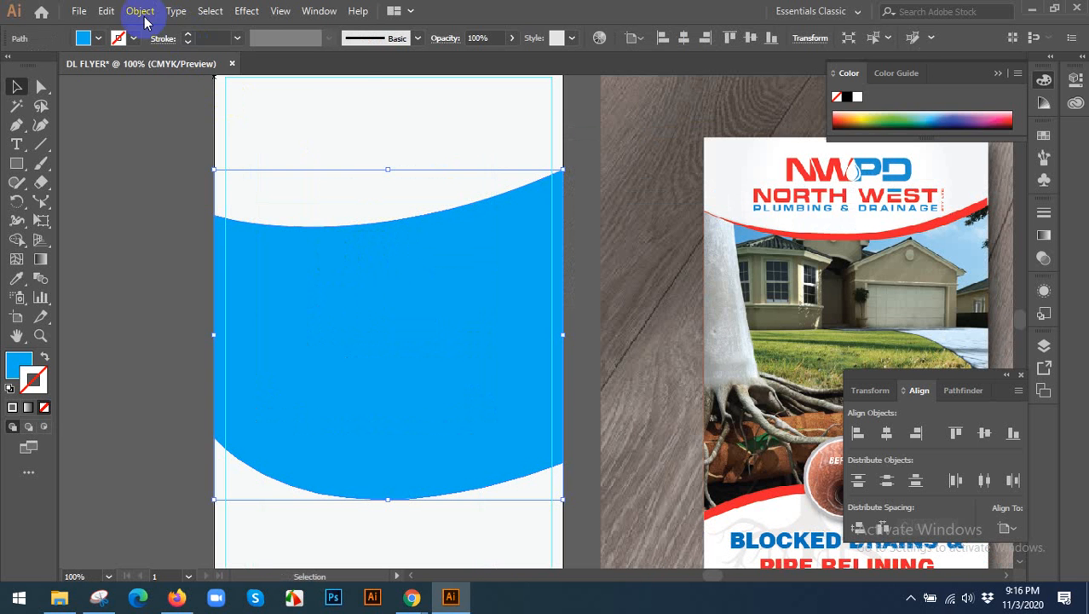
click(106, 11)
click(140, 91)
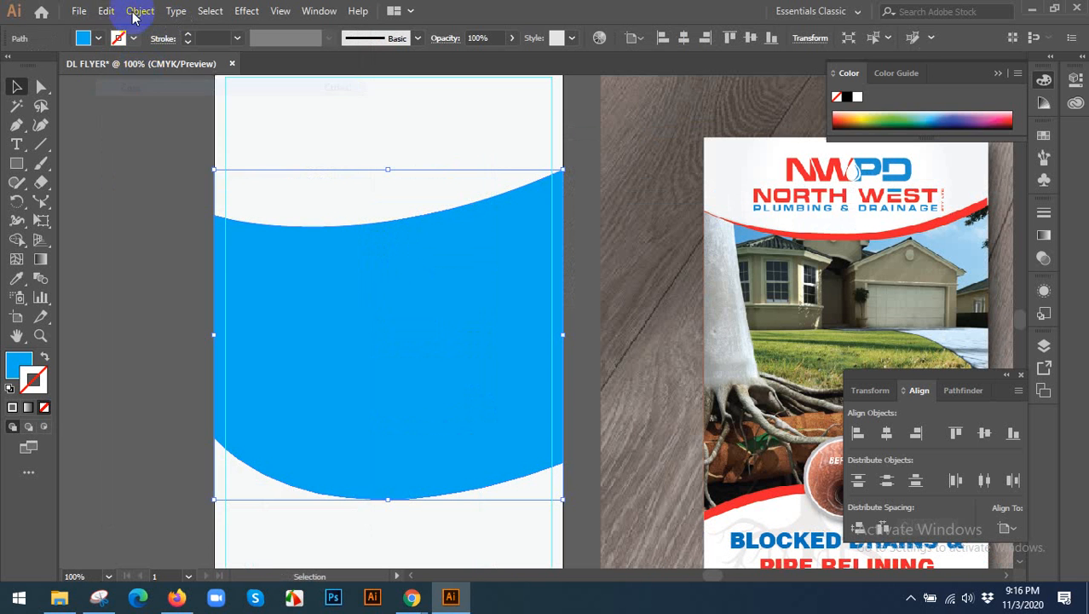
click(113, 12)
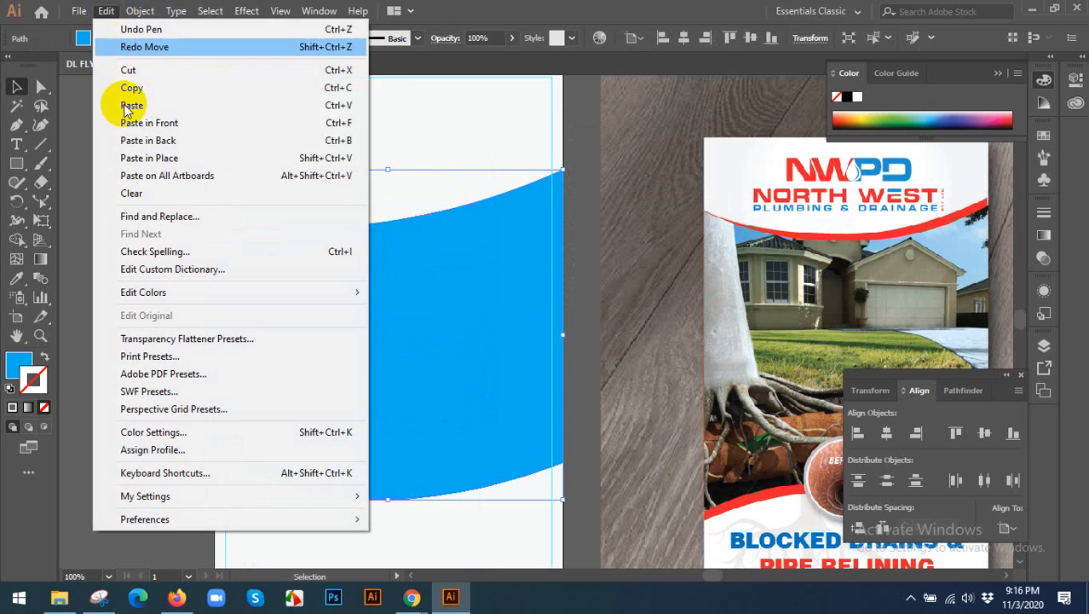
click(174, 142)
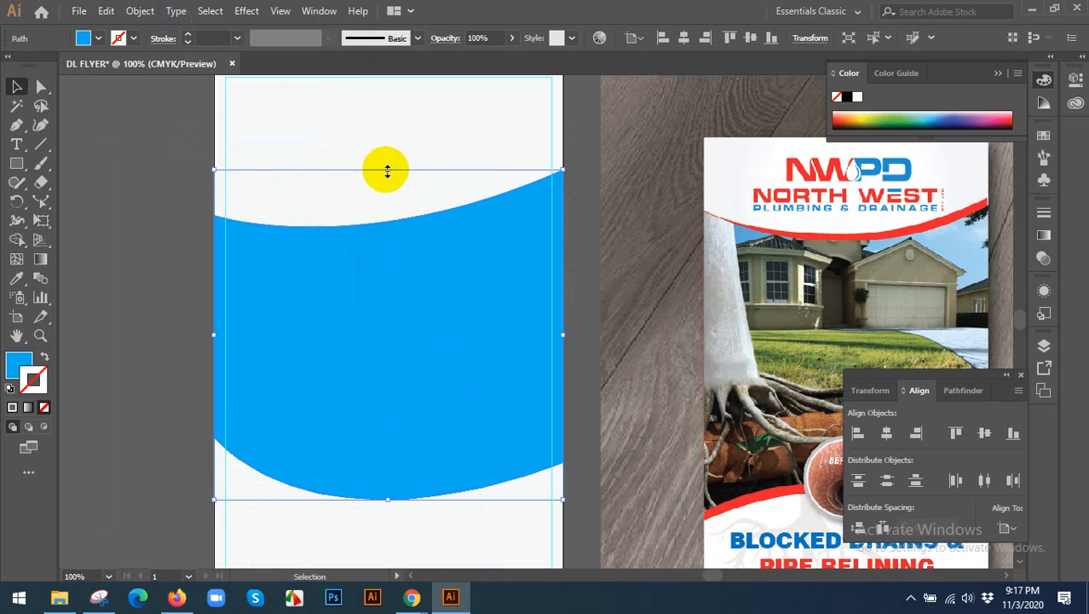
drag(386, 171, 385, 154)
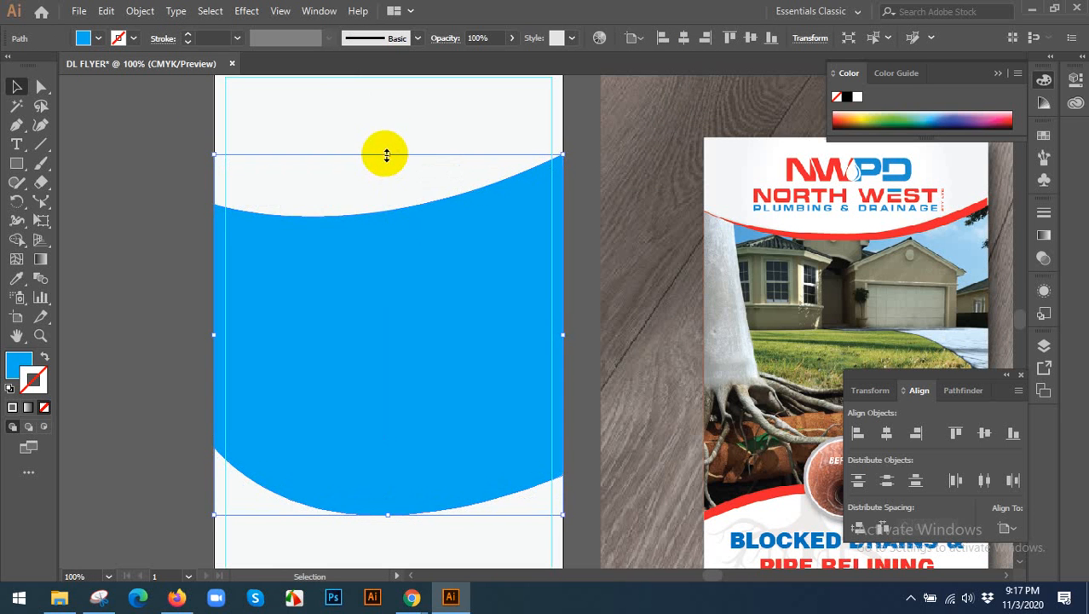
Fill the stretched copy behind the blue shape with pink #ed007d.
double_click(23, 365)
click(661, 231)
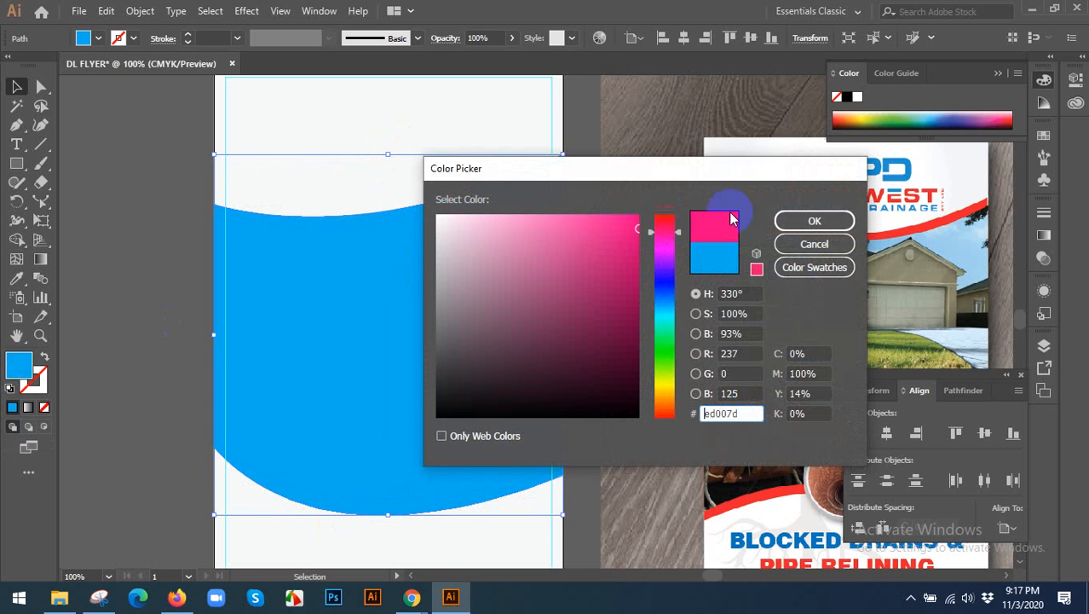
click(814, 221)
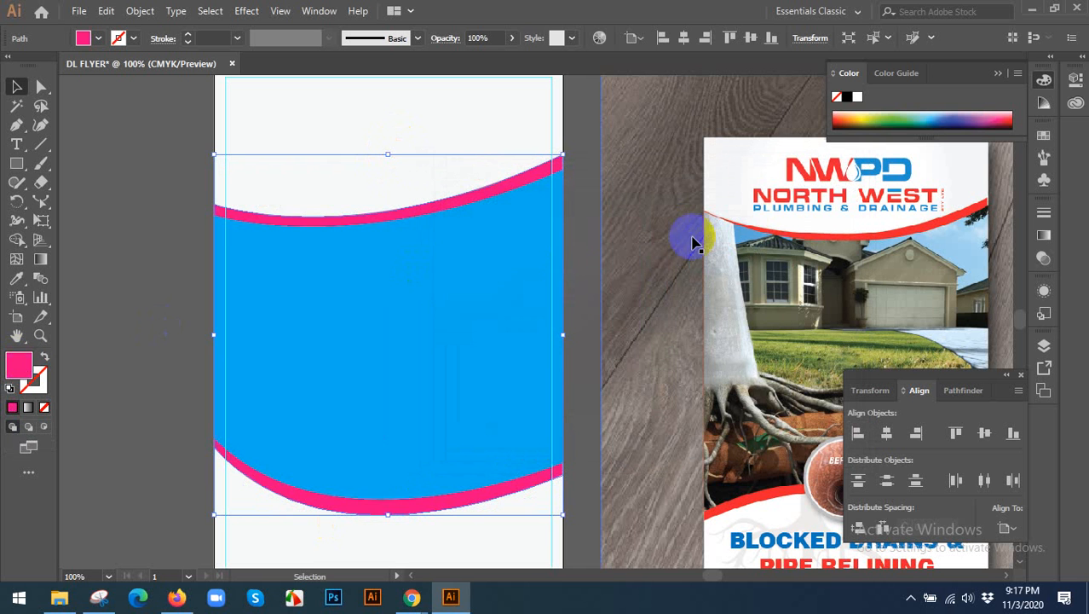
click(122, 270)
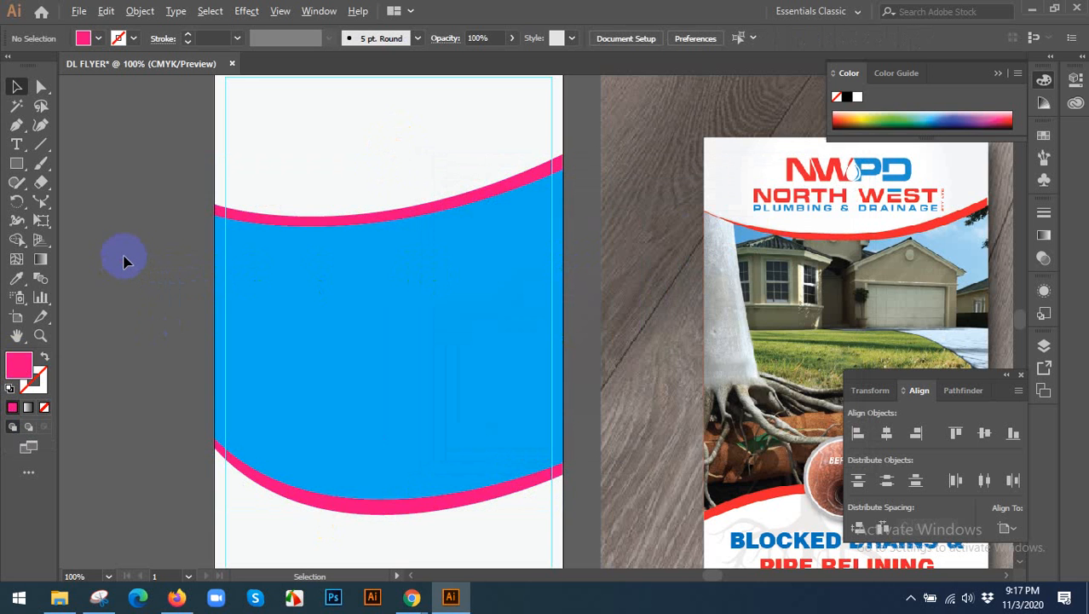
Lower the pink shape's upper-left anchor to the blue shape's edge so the upper stripe tapers toward the left.
scroll(128, 266, down, 1)
scroll(353, 219, up, 1)
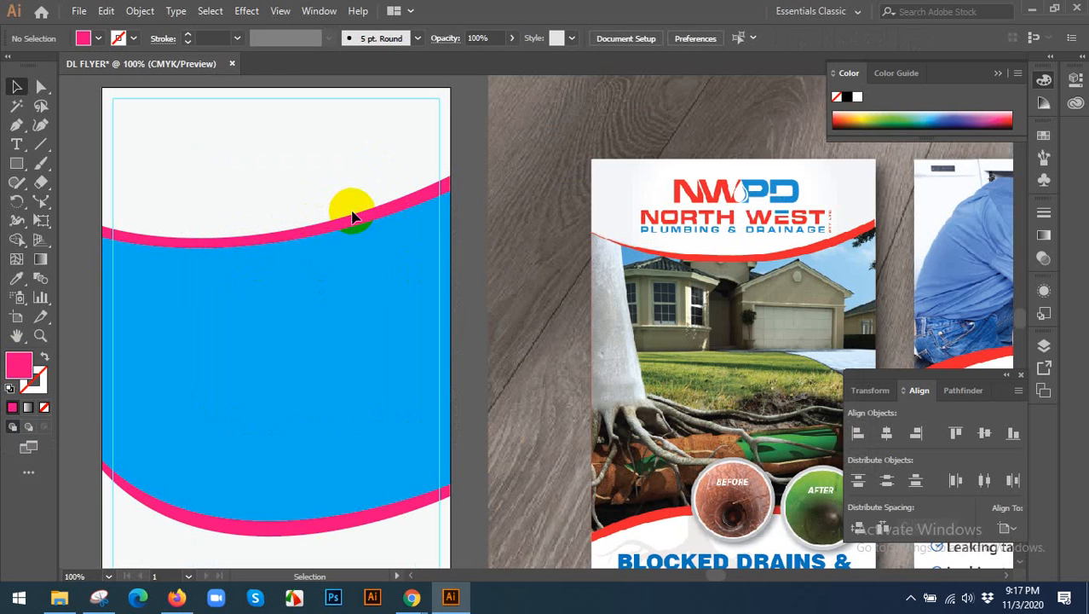
click(353, 213)
key(space)
drag(294, 225, 364, 224)
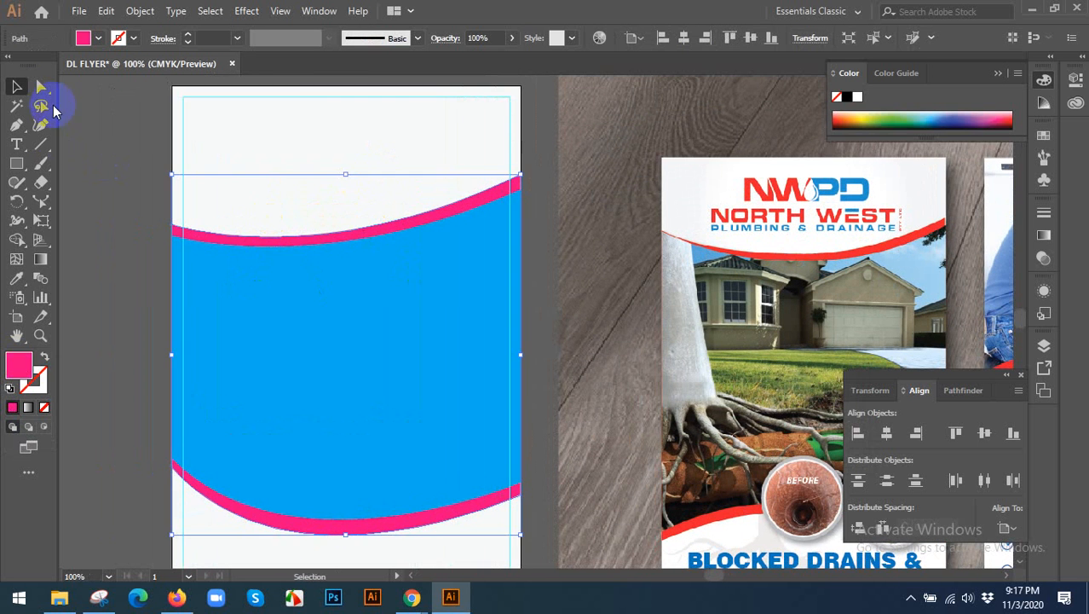
click(42, 89)
scroll(190, 215, up, 1)
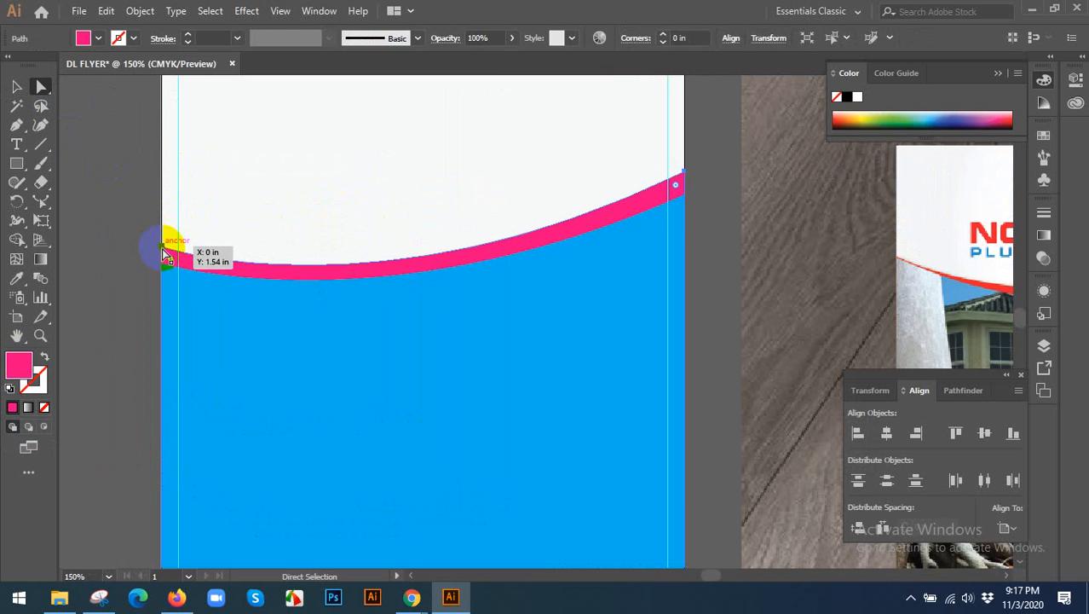
click(164, 249)
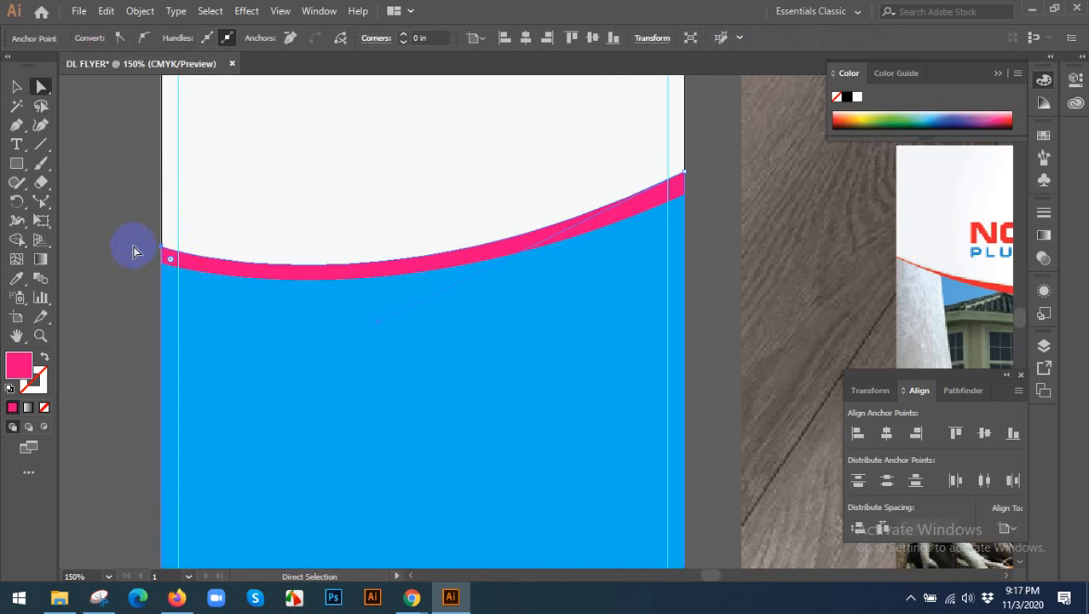
key(Down)
key(Down)
key(Down)
key(Down)
key(Down)
key(Down)
key(Down)
key(Down)
key(Down)
key(Down)
key(Down)
key(Down)
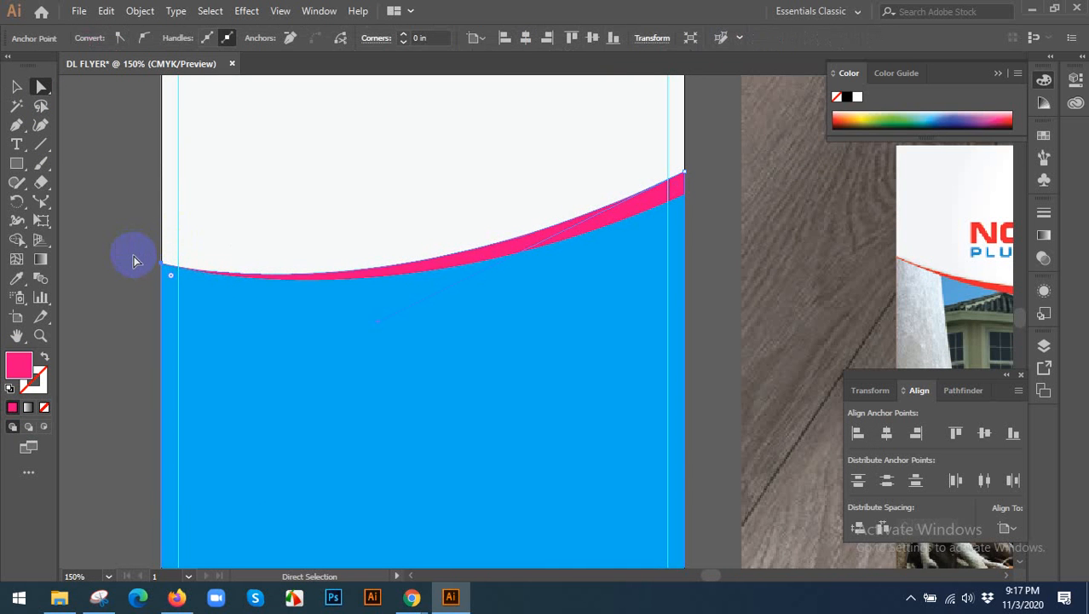
click(136, 227)
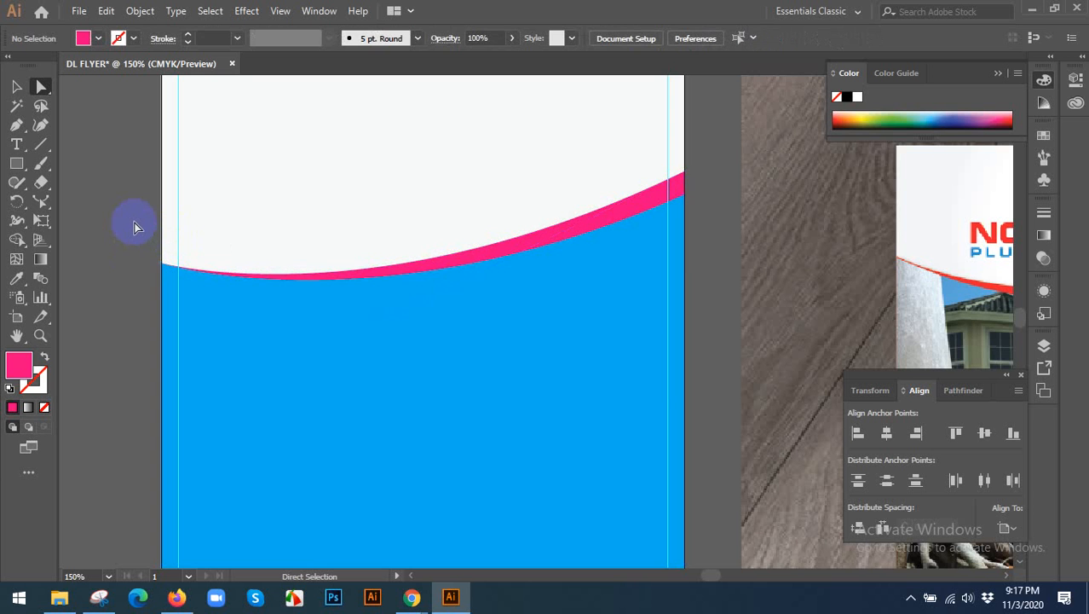
Raise the pink shape's lower-right anchor to the blue shape's edge so the lower stripe tapers toward the right.
scroll(133, 224, down, 1)
scroll(290, 379, down, 1)
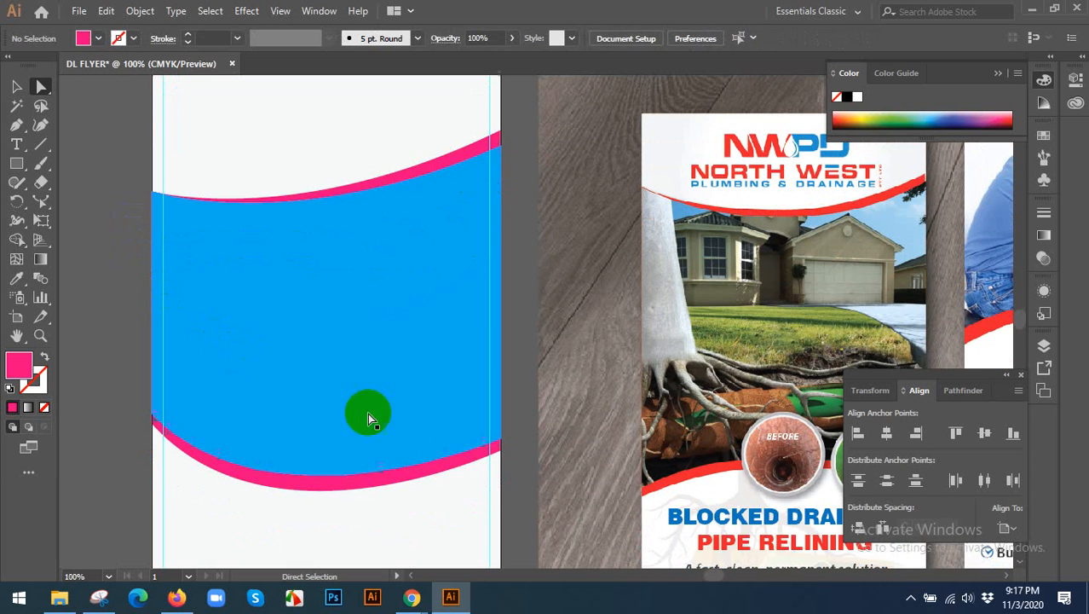
click(467, 460)
scroll(505, 463, up, 2)
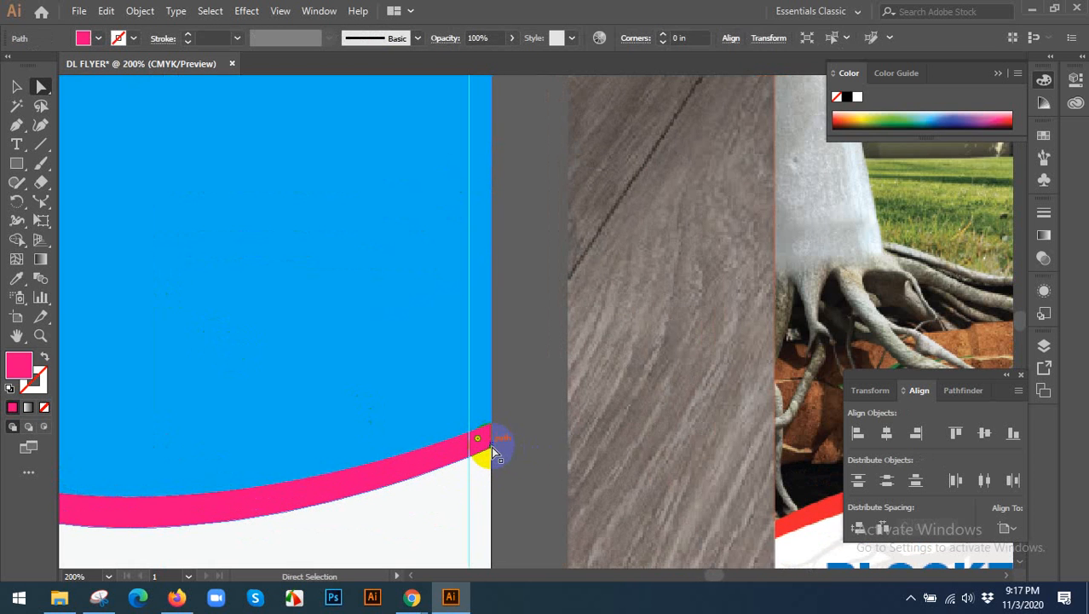
click(479, 439)
key(Up)
key(Up)
key(Up)
key(Up)
key(Up)
key(Up)
key(Up)
key(Up)
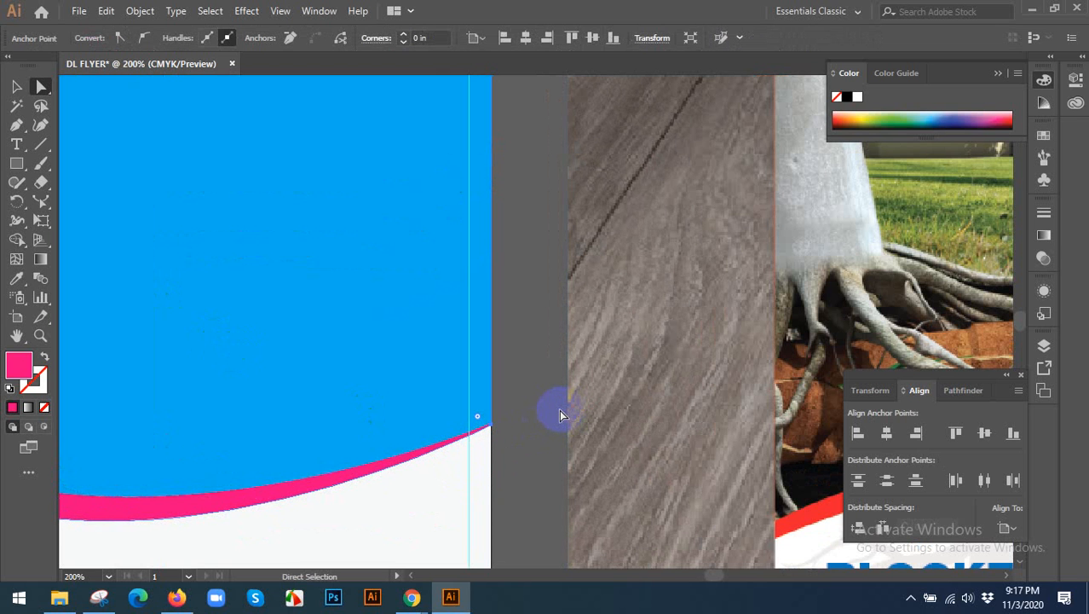
key(Up)
key(v)
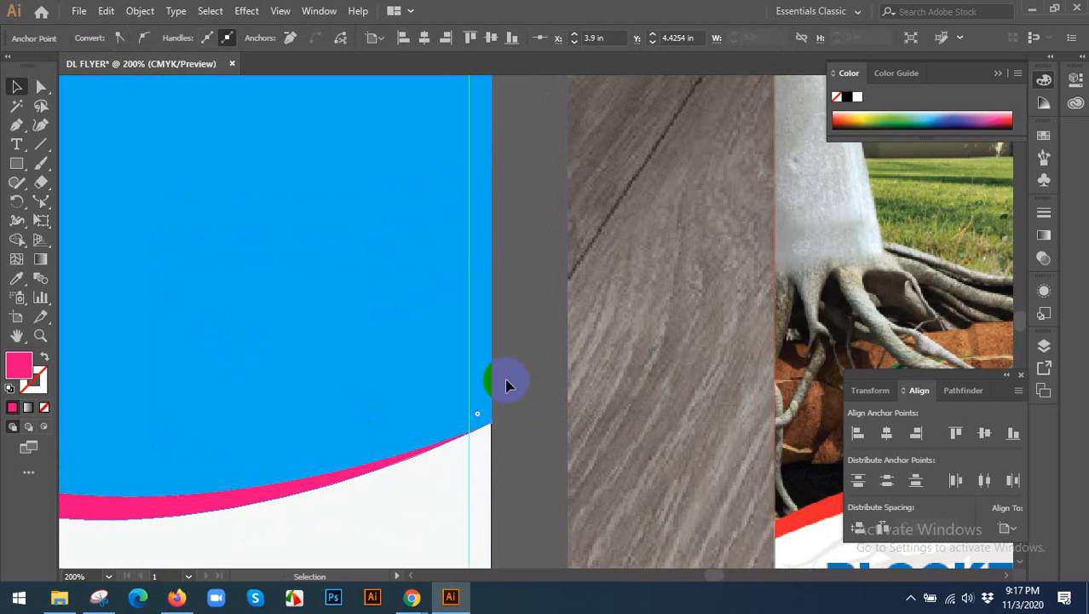
click(524, 367)
scroll(545, 365, down, 2)
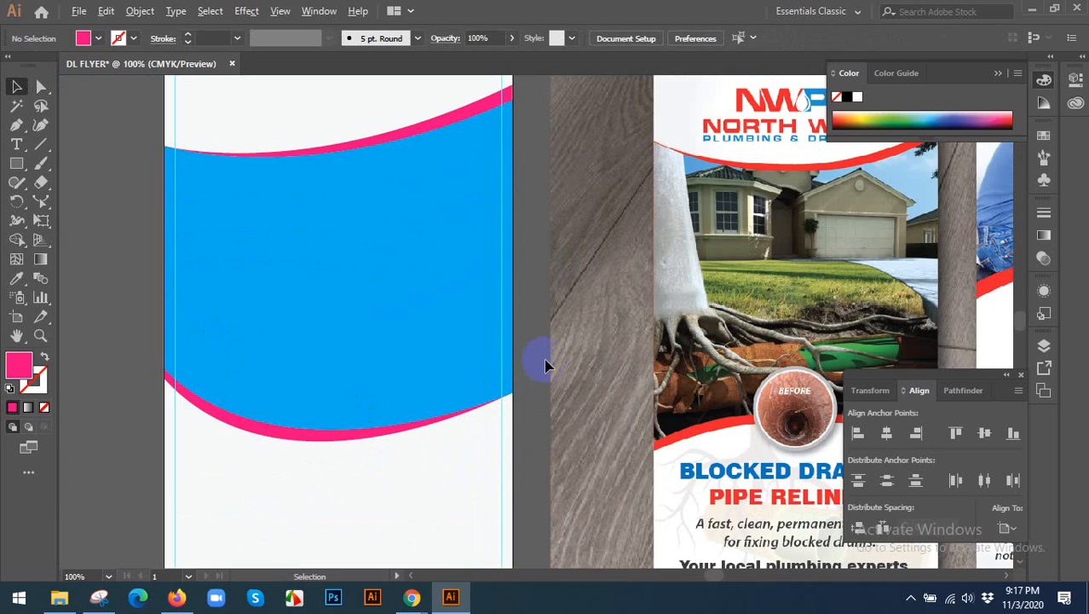
Hide the margin guides on the flyer artboard.
scroll(545, 365, down, 1)
right_click(179, 240)
click(208, 359)
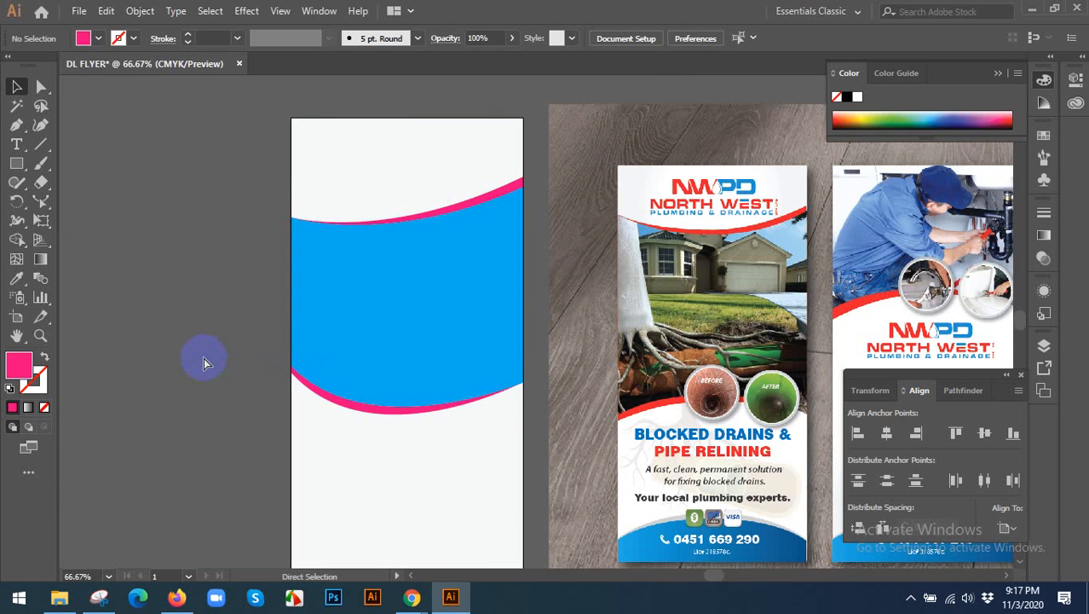
Recolor the pink shape behind the blue one with the red sampled from the NWPD logo in the reference flyer.
click(491, 198)
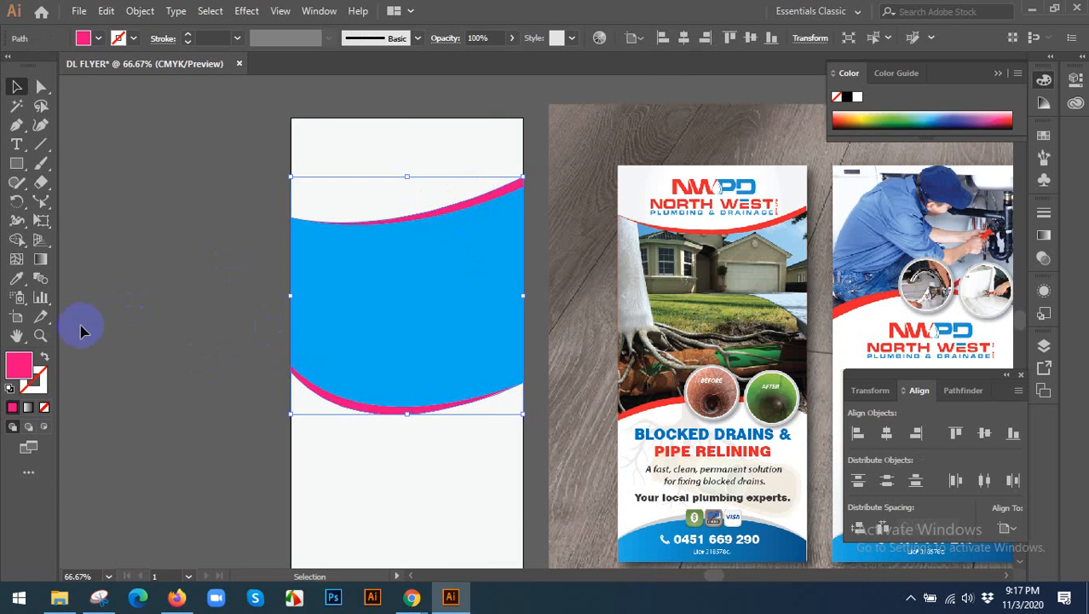
click(17, 278)
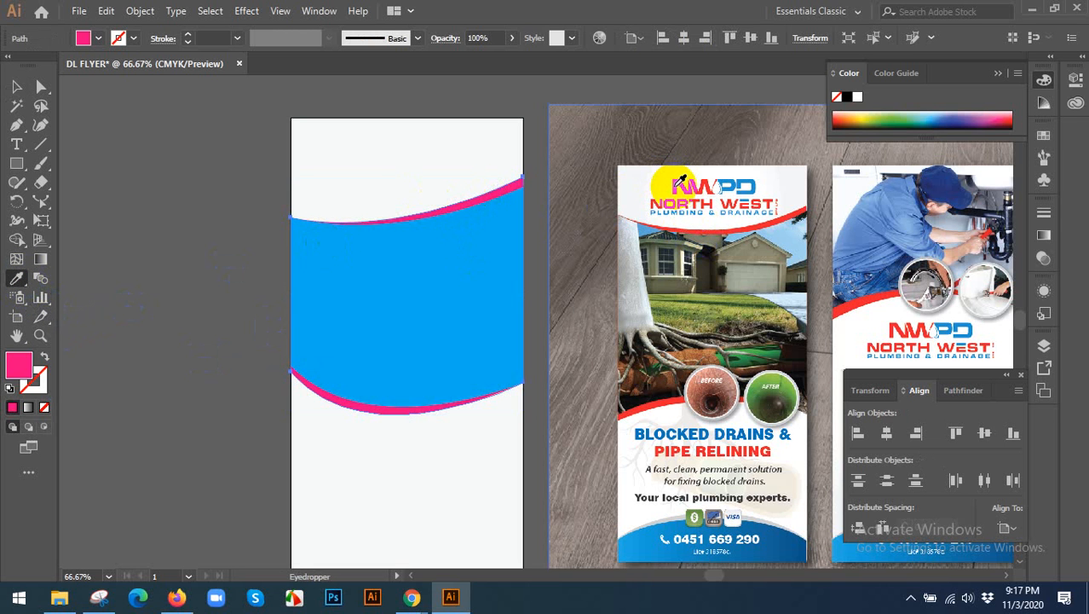
click(17, 86)
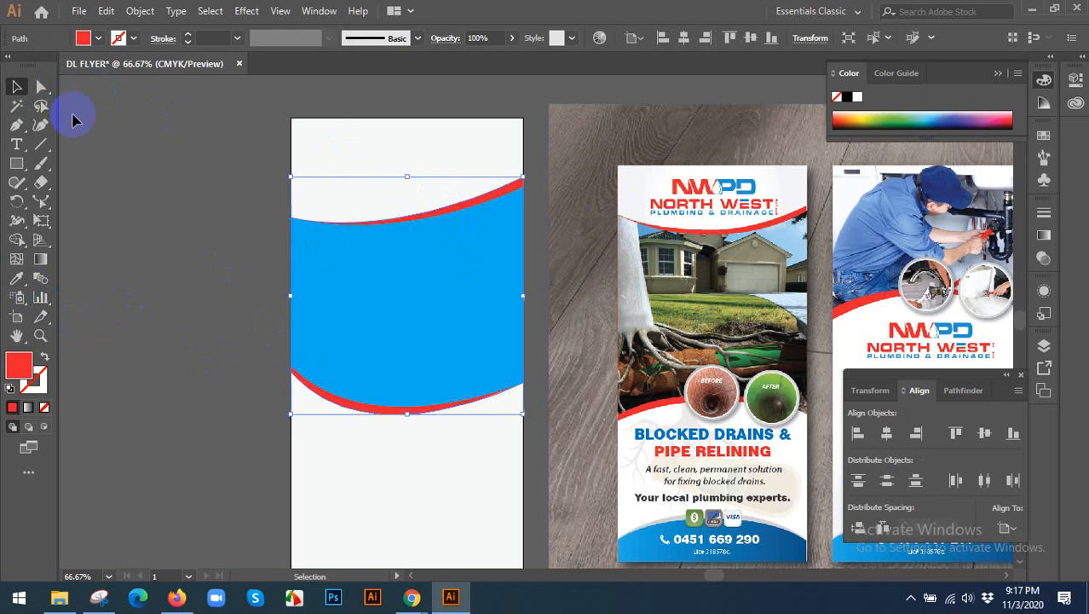
Show the margin guides again and shift the reference flyer image slightly farther from the flyer artboard.
right_click(213, 191)
click(226, 316)
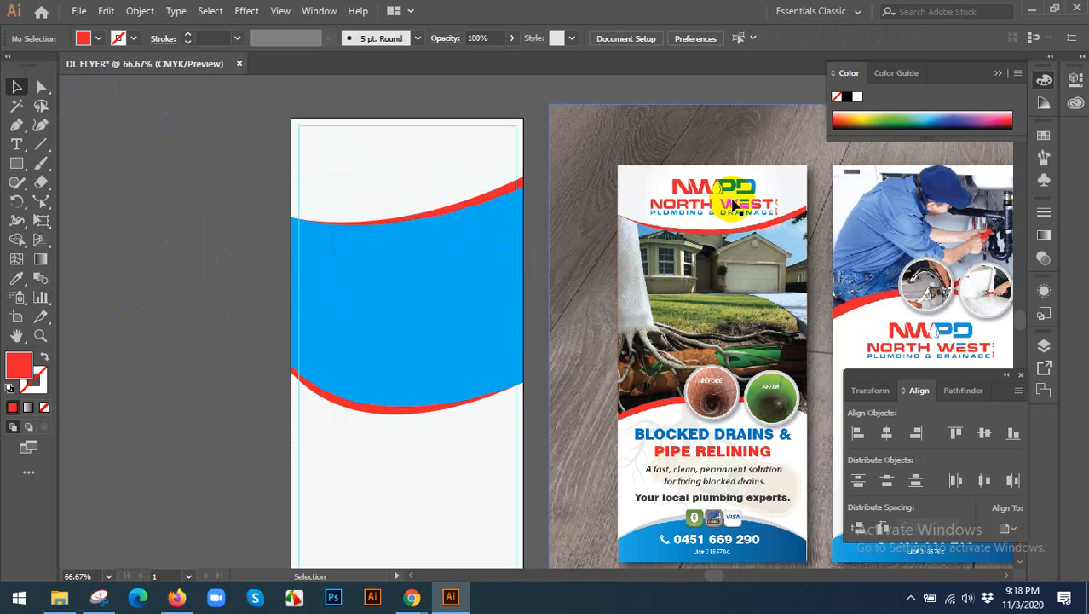
scroll(602, 303, down, 1)
key(space)
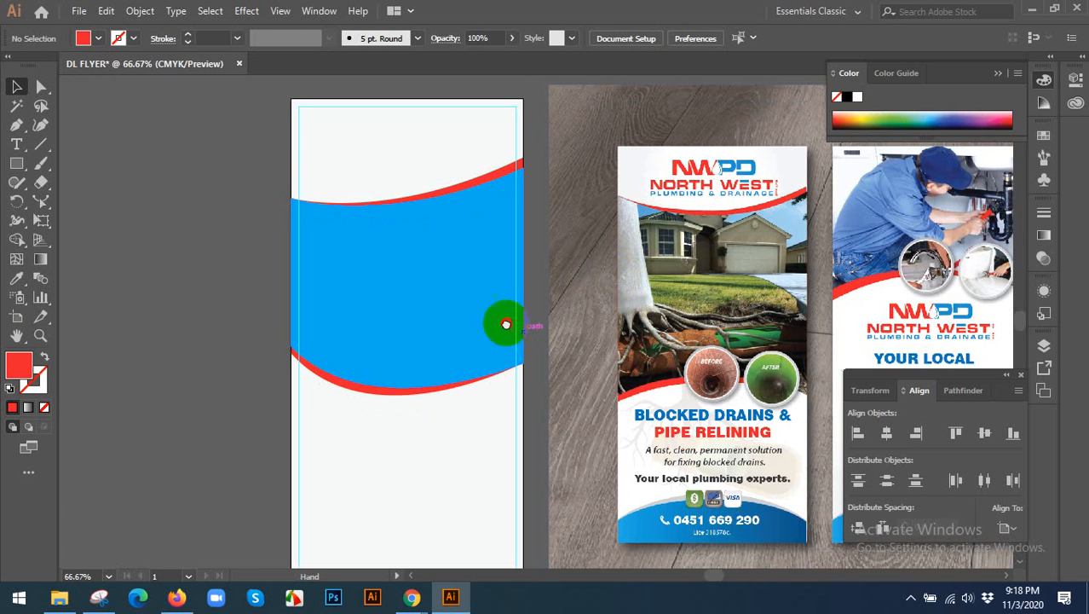
drag(505, 324, 467, 321)
drag(686, 249, 654, 249)
key(ctrl+z)
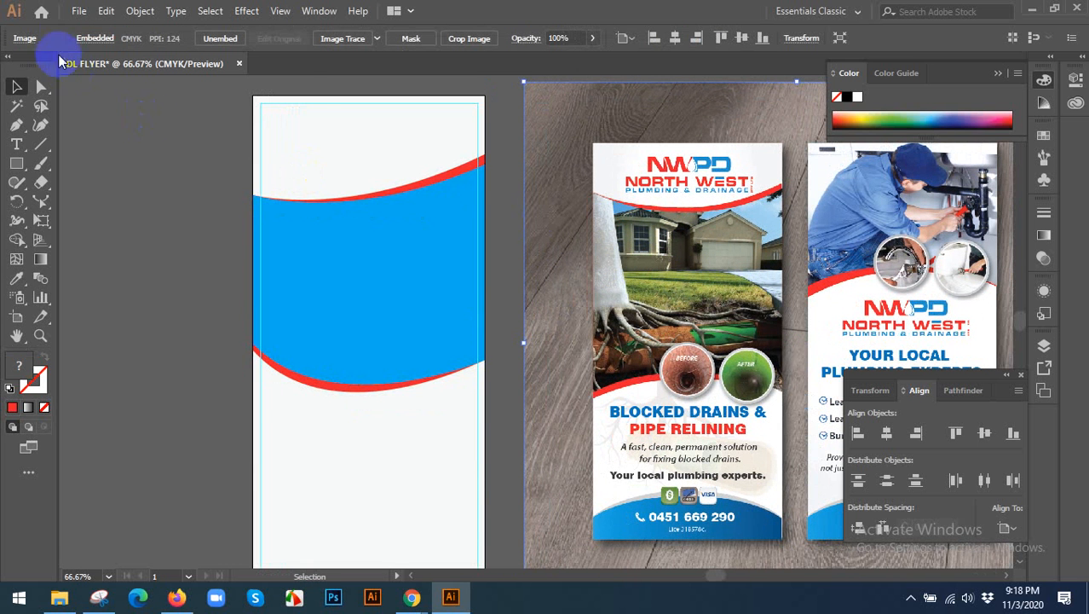
Place background.jpg from the Desktop folder into the flyer document.
click(79, 12)
click(129, 274)
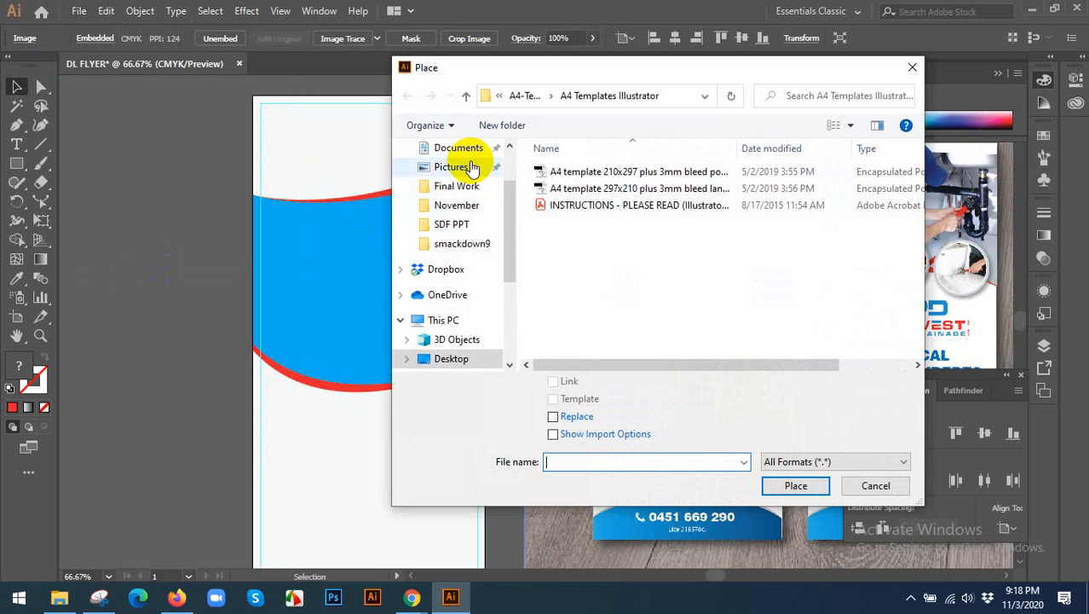
scroll(512, 167, up, 2)
click(451, 179)
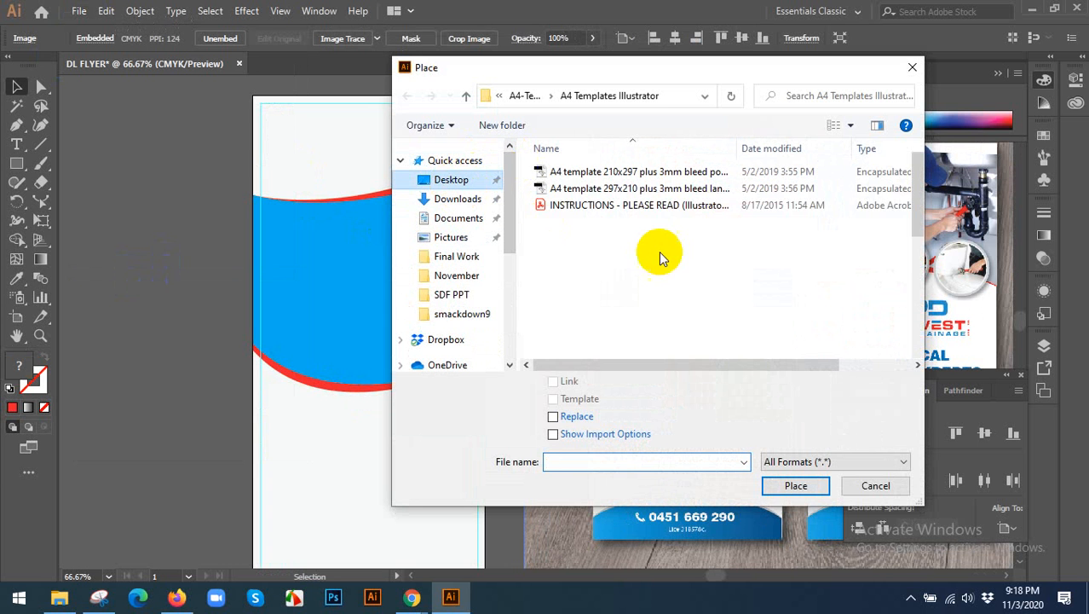
click(750, 254)
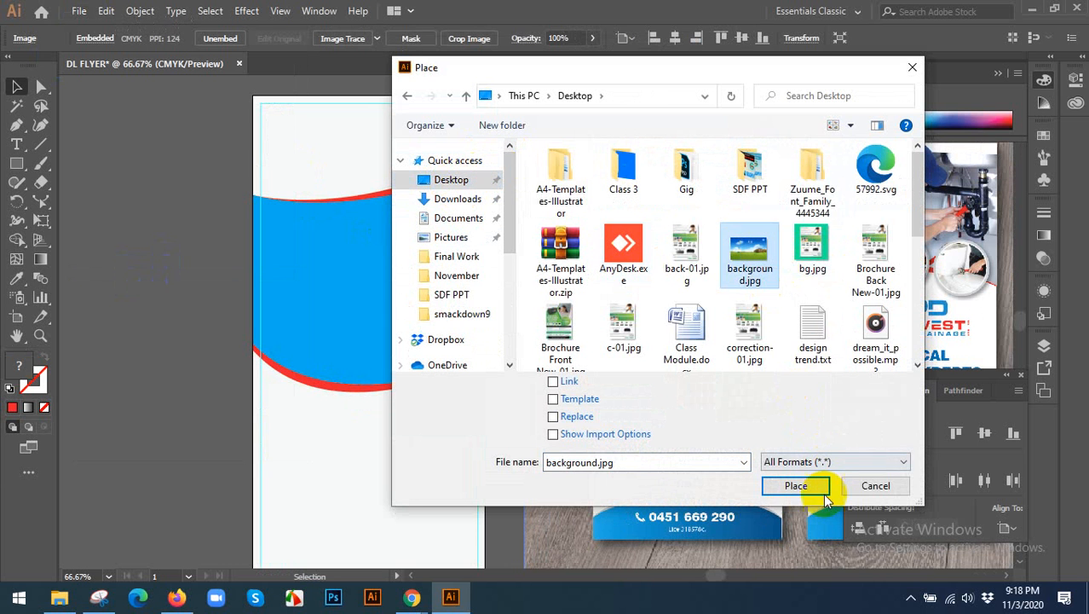
click(796, 486)
click(171, 239)
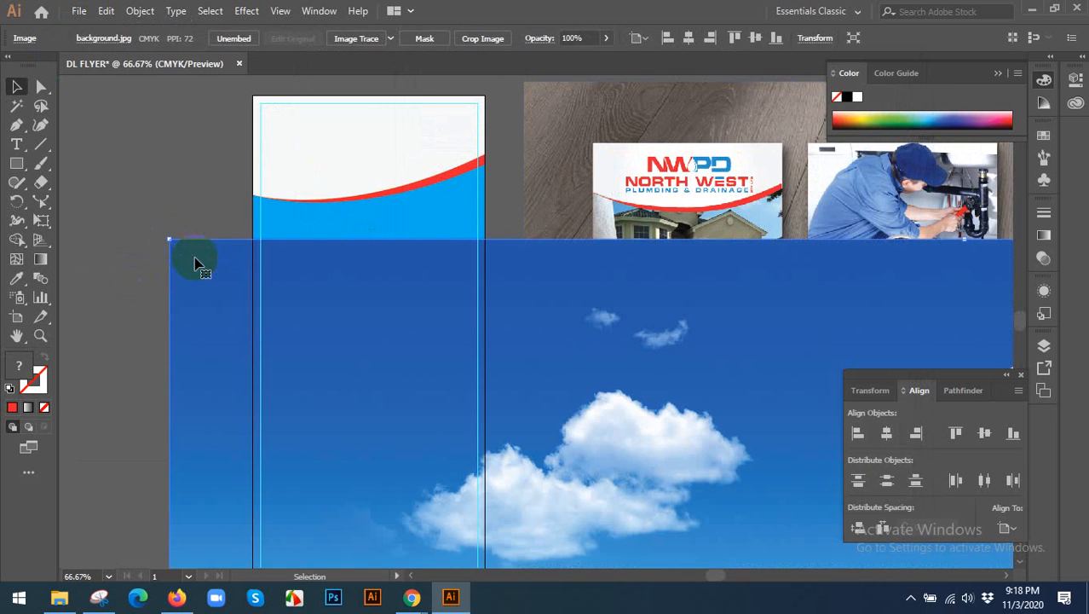
Scale the placed background image down proportionally and move it onto the blue shape.
scroll(199, 266, down, 2)
drag(188, 252, 378, 372)
drag(331, 304, 205, 250)
scroll(213, 254, up, 2)
scroll(187, 250, up, 1)
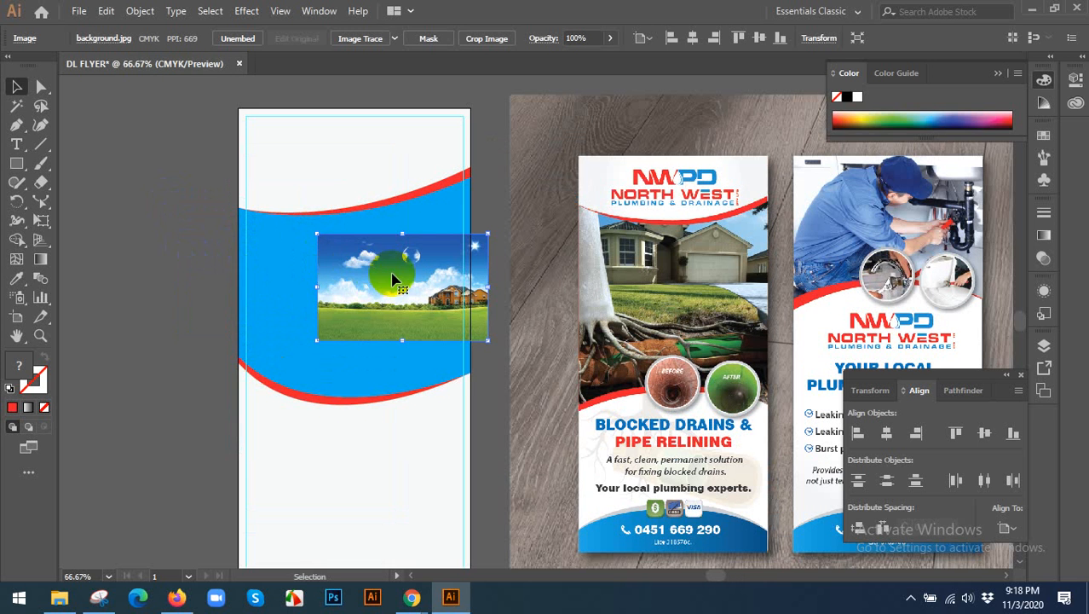
Enlarge and position the background image so it spans the full width of the blue shape and beyond.
drag(385, 276, 294, 248)
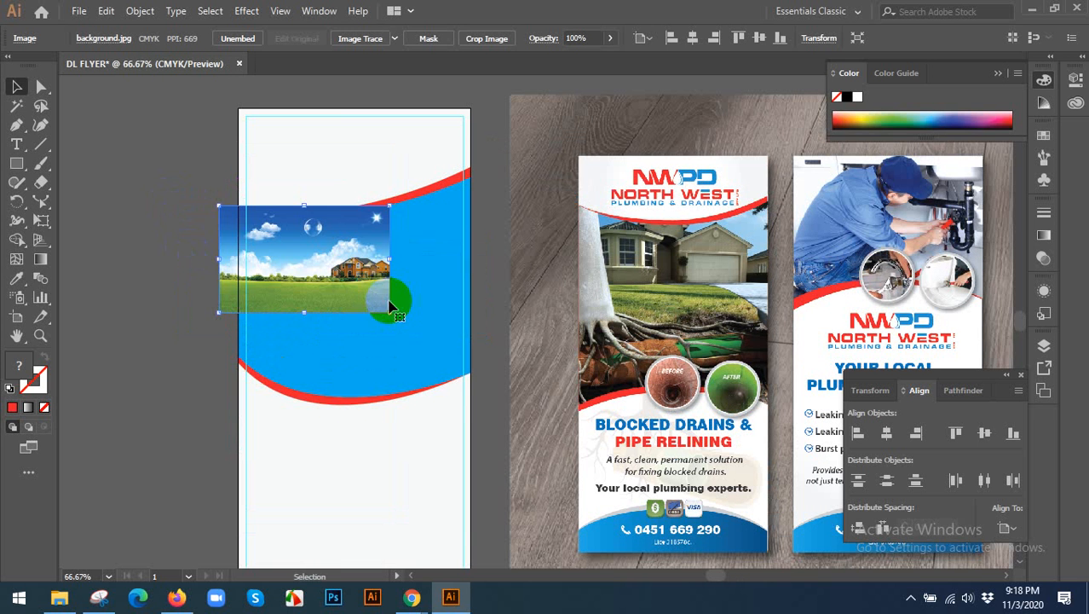
drag(393, 312, 551, 428)
drag(509, 362, 511, 339)
drag(552, 179, 564, 172)
Send the background image behind the blue shape and clip it to that shape with a clipping mask.
key(ctrl+[)
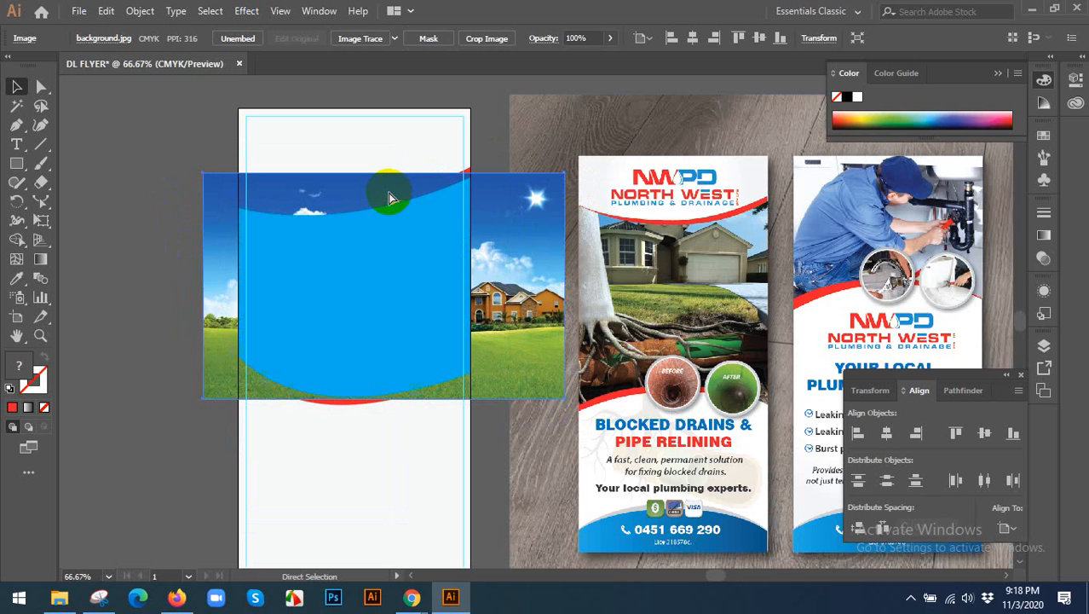
shift+click(362, 239)
right_click(361, 239)
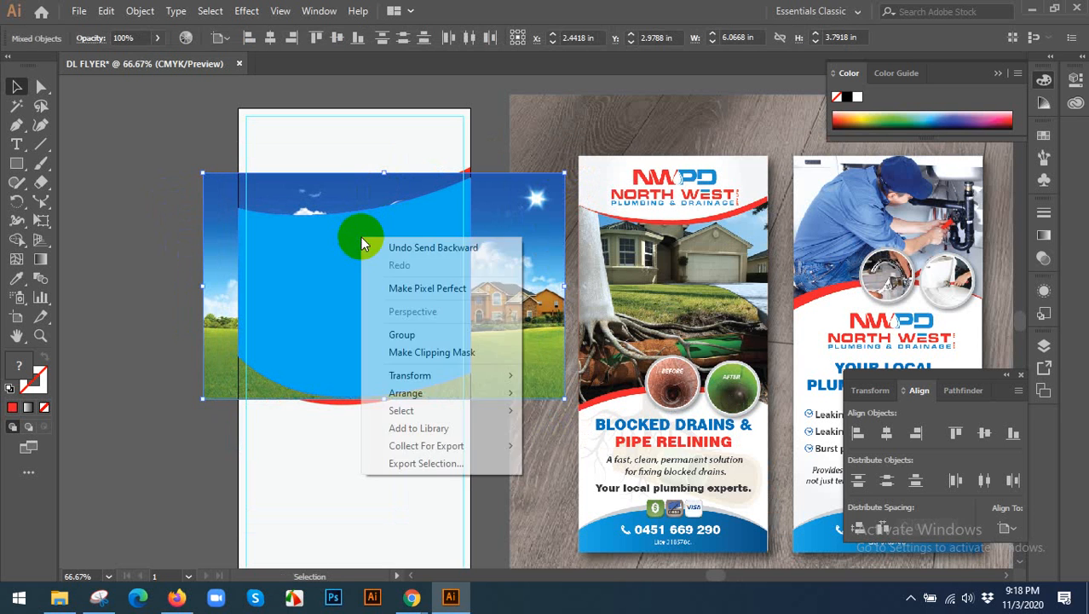
click(396, 353)
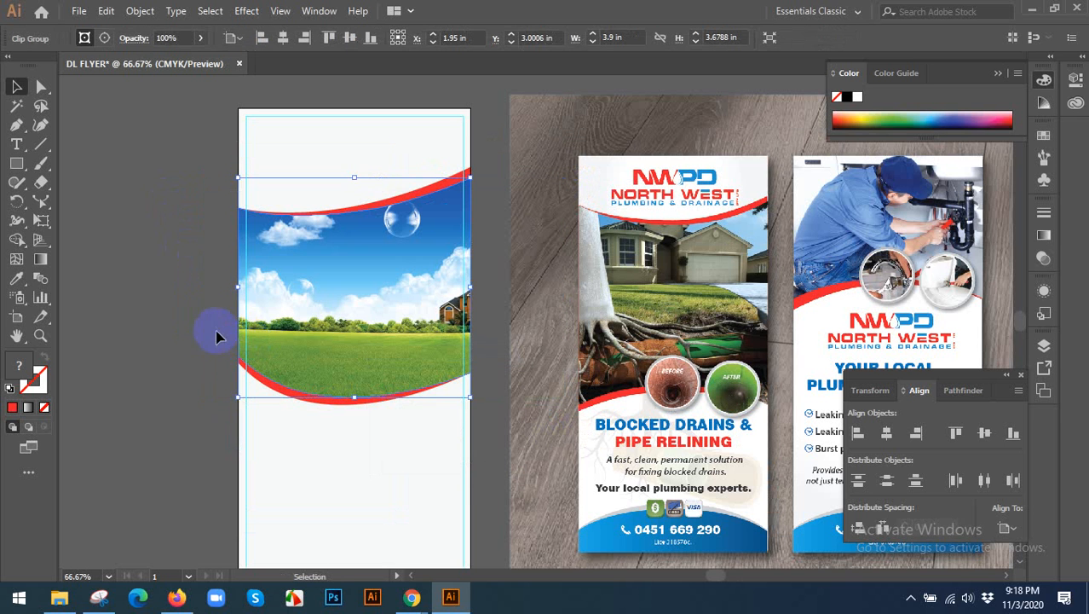
click(146, 319)
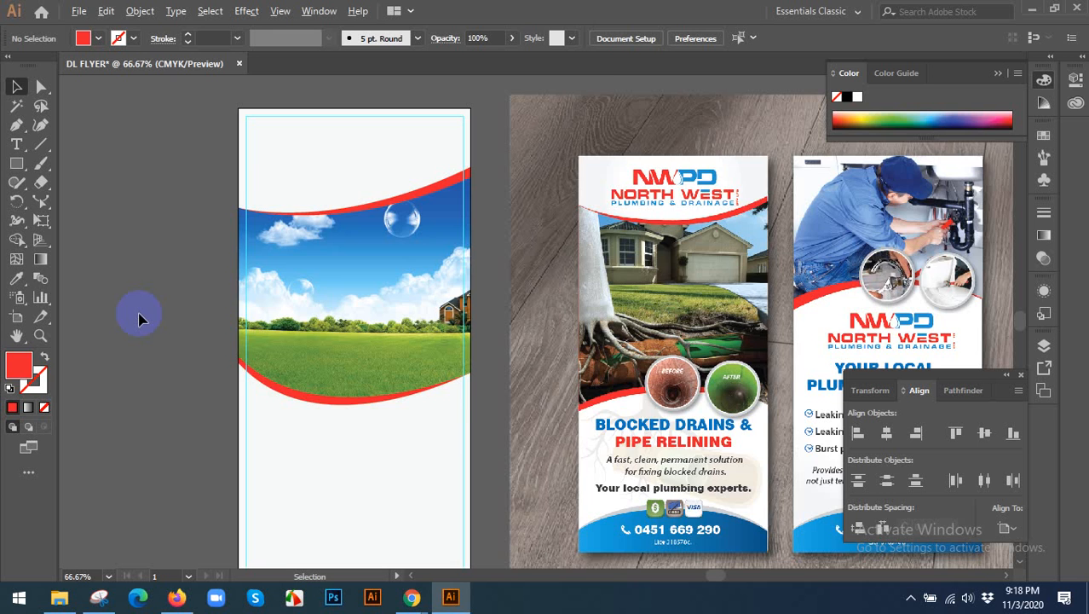
Reposition the background image inside the clip group so the house sits within the curved shape.
scroll(140, 319, up, 1)
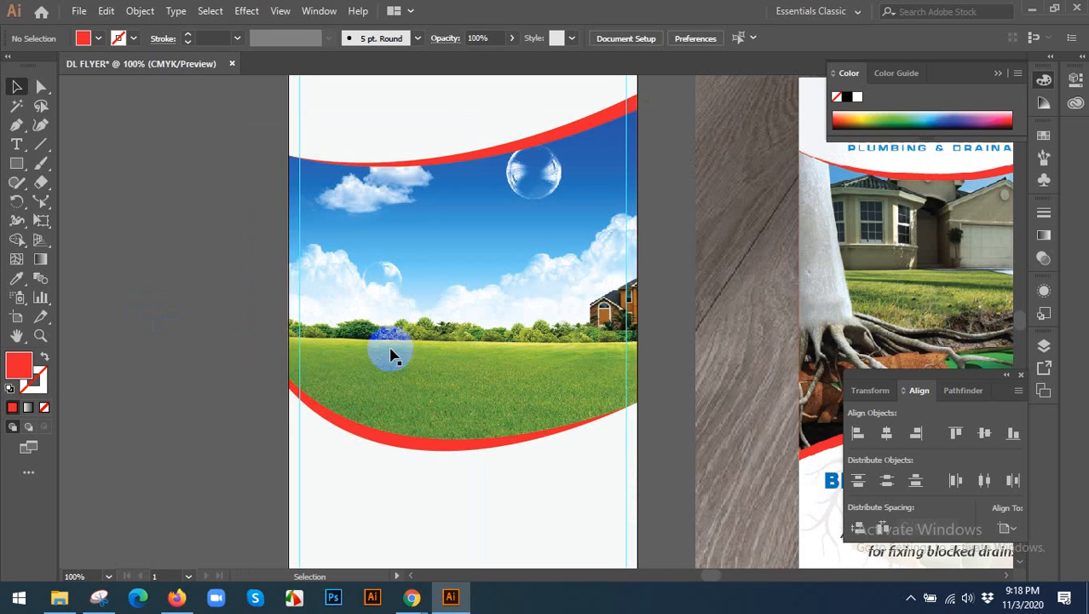
click(440, 457)
click(177, 294)
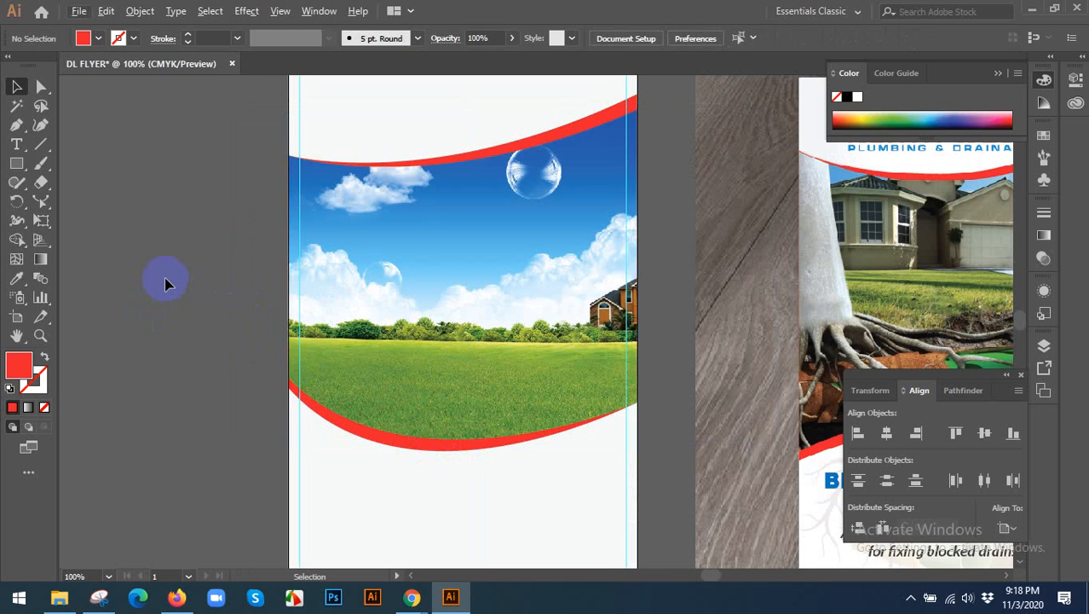
scroll(167, 284, down, 2)
double_click(289, 267)
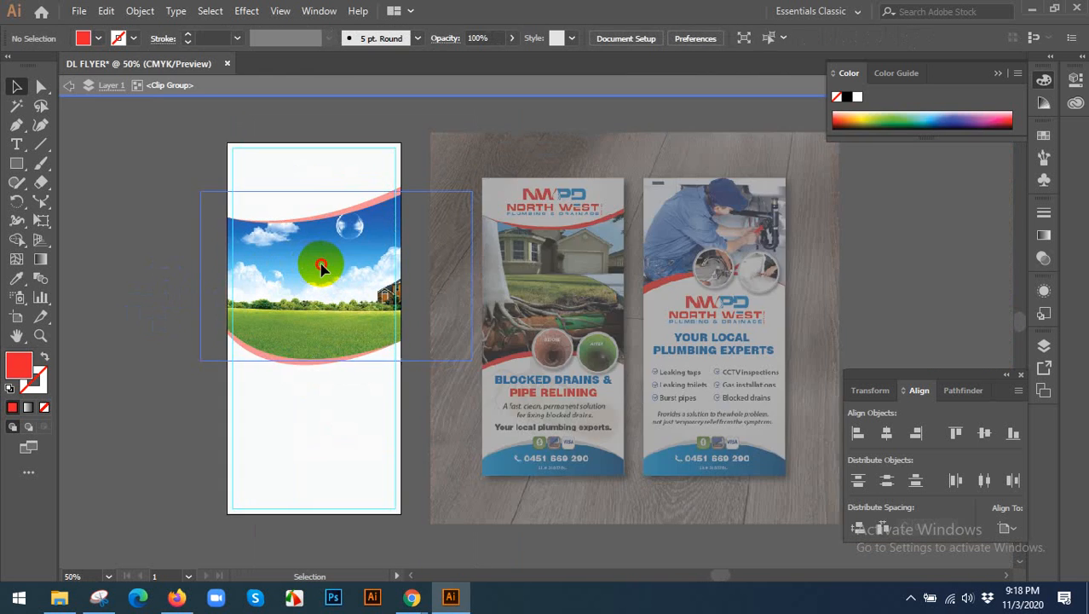
mouse_move(322, 268)
mouse_down()
mouse_move(296, 273)
mouse_move(331, 264)
mouse_move(317, 274)
mouse_move(329, 274)
mouse_up()
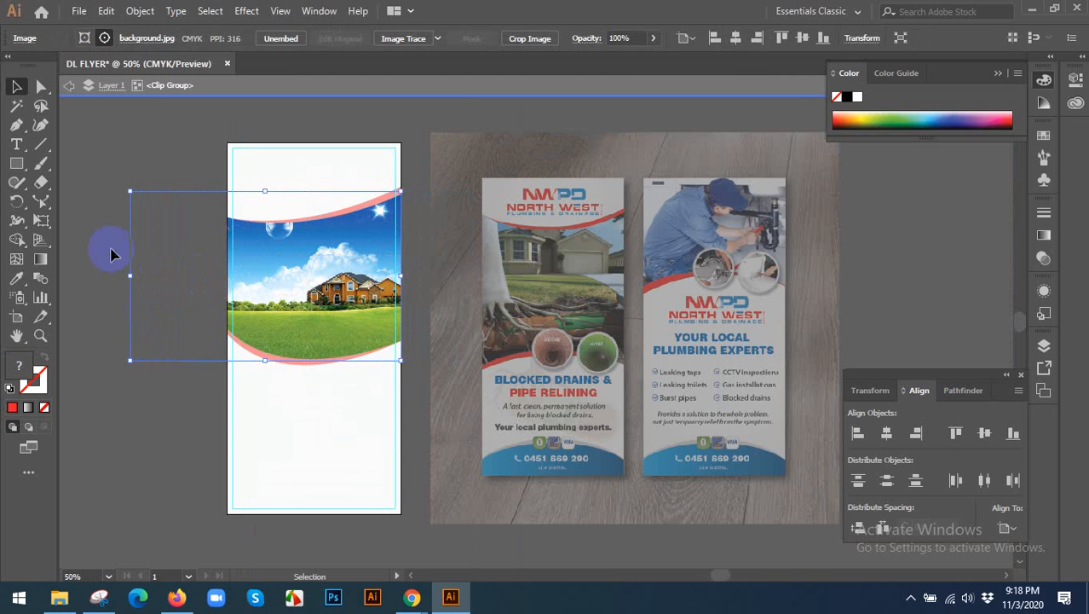
double_click(101, 201)
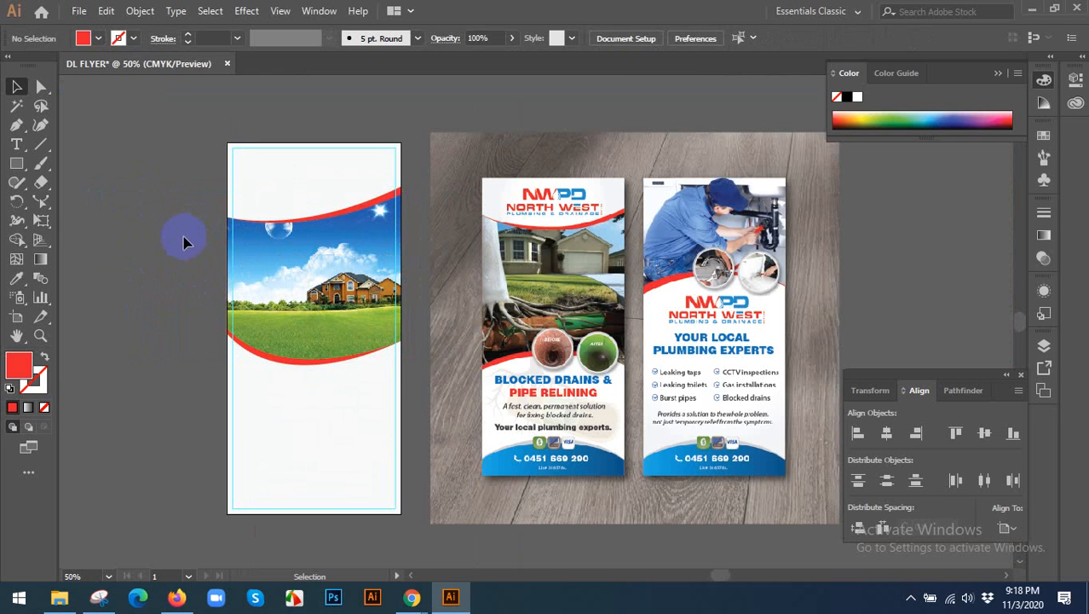
Open the list of symbol libraries.
scroll(186, 243, up, 1)
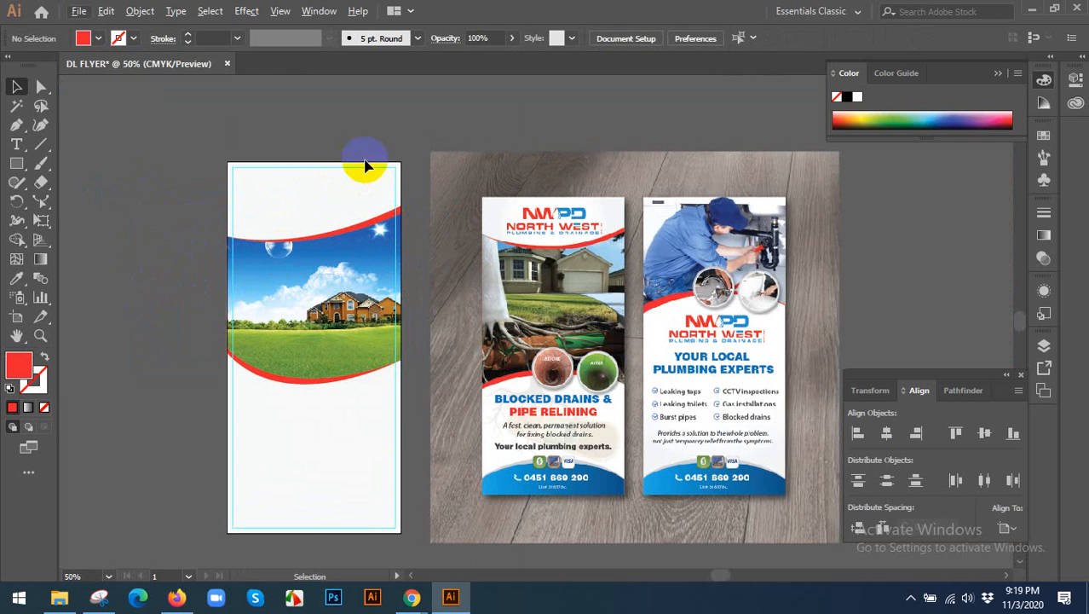
click(310, 10)
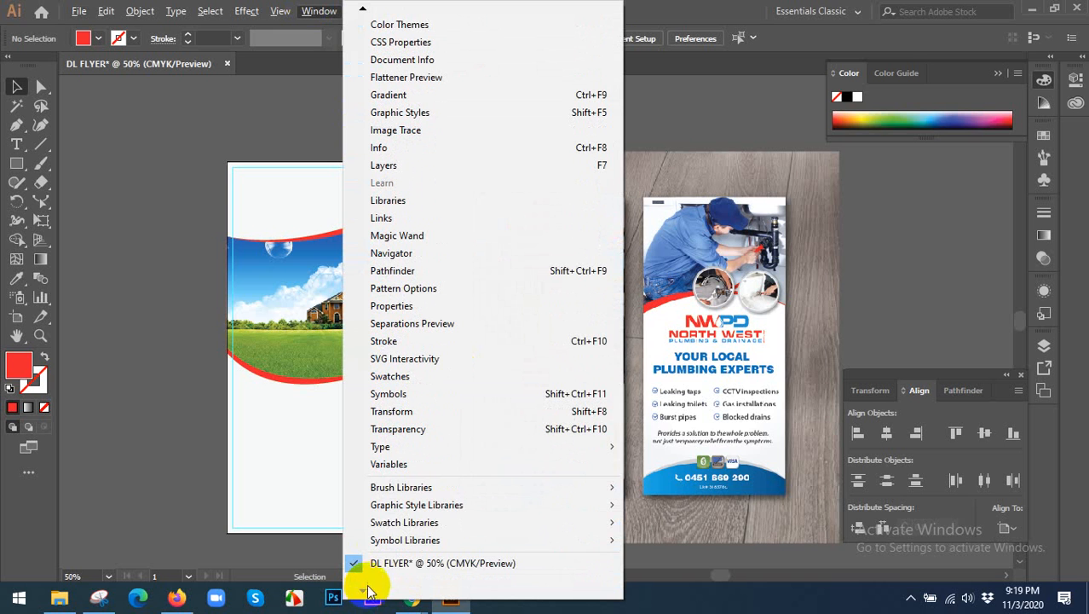
mouse_move(424, 487)
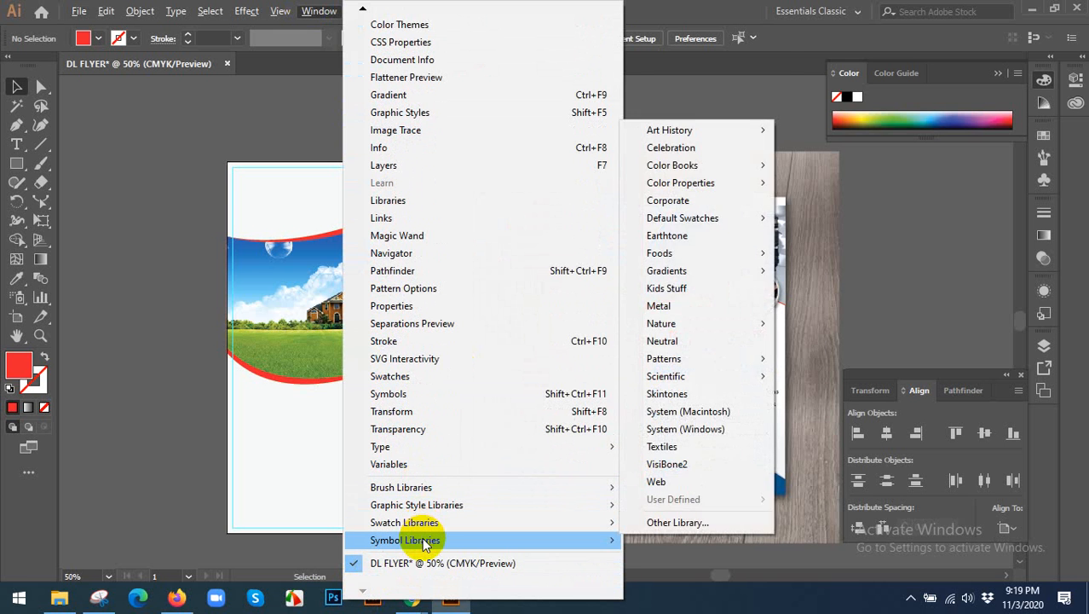
mouse_move(424, 543)
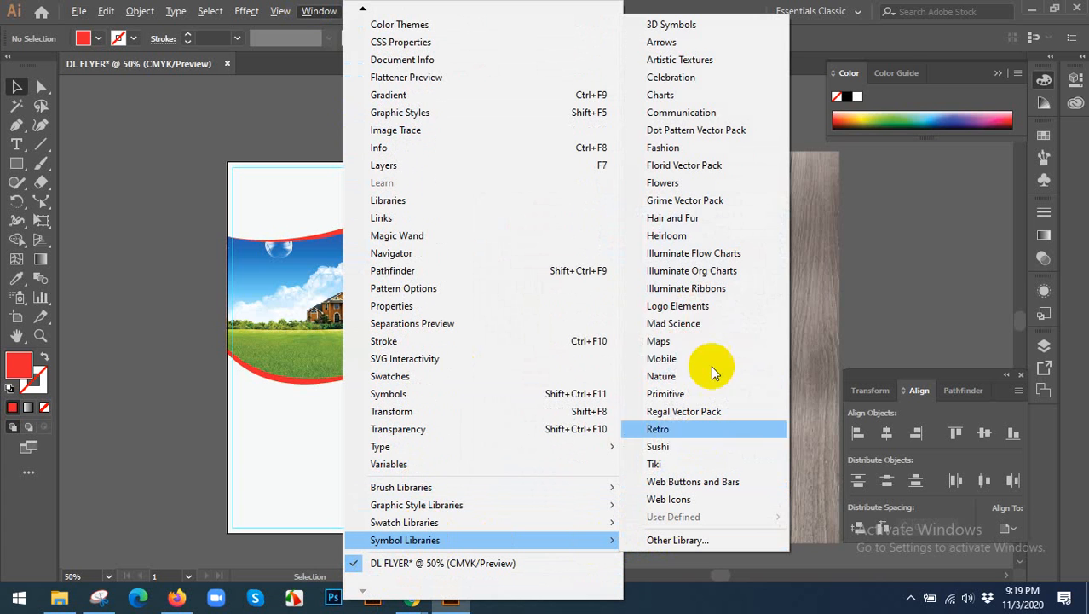
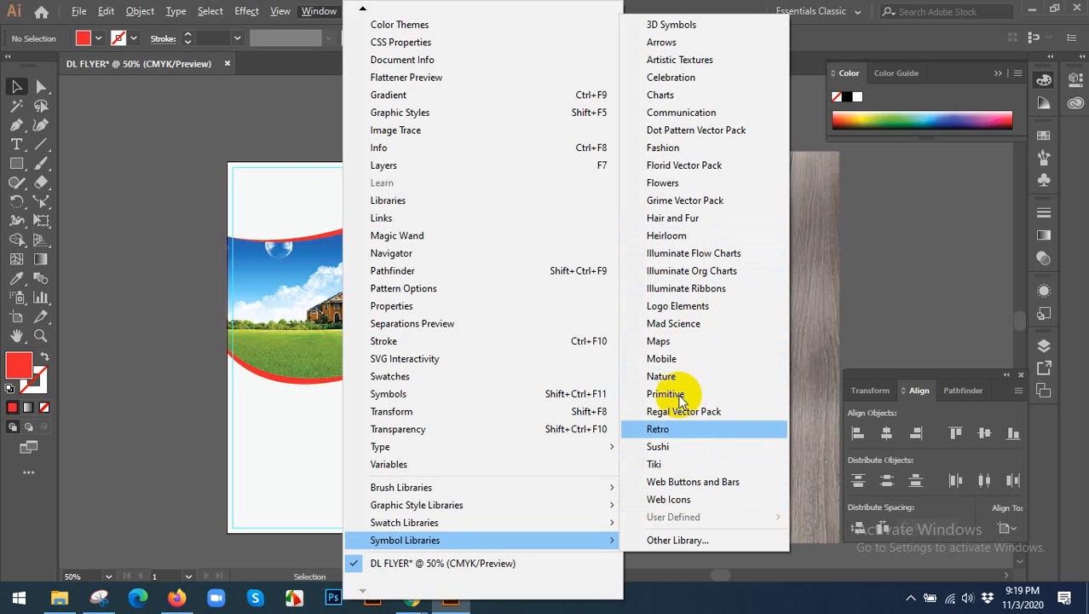
Open the Logo Elements symbol library and enlarge it beside the reference flyers so all its symbols show.
click(679, 306)
drag(550, 247, 696, 220)
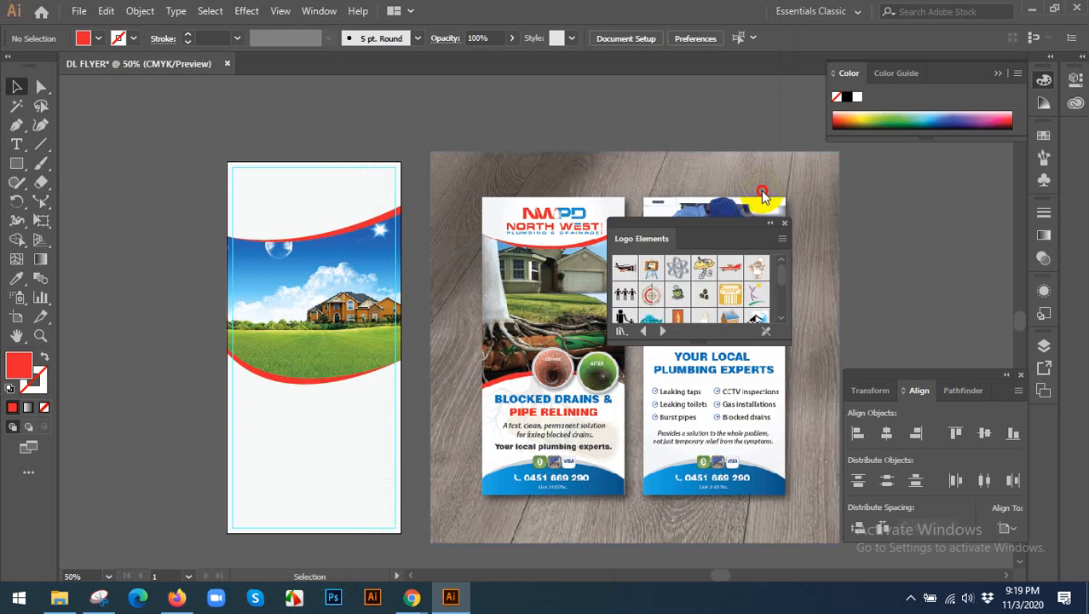
drag(763, 196, 878, 153)
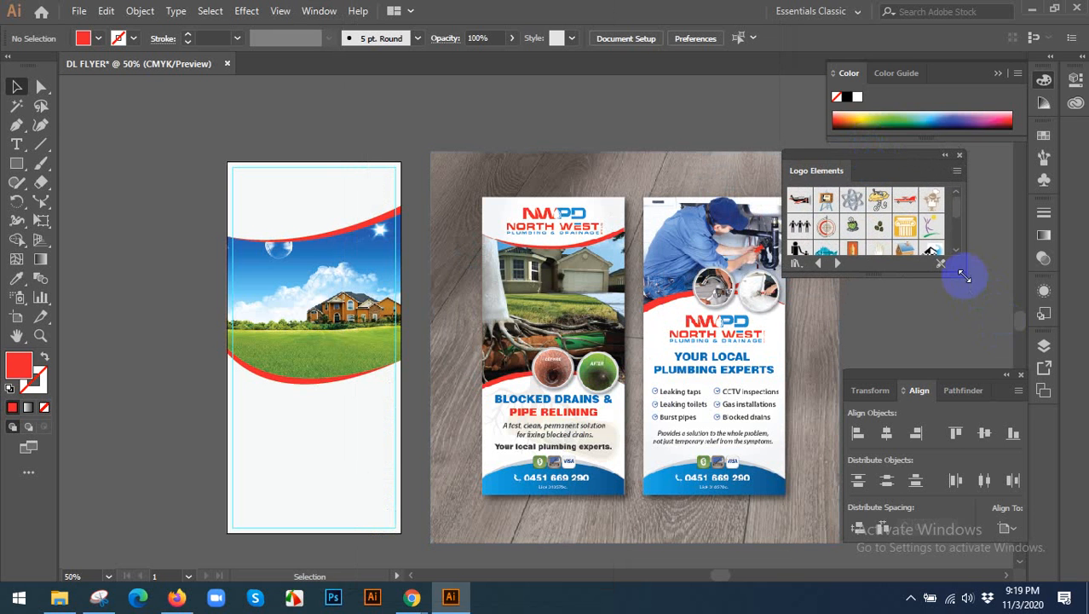
drag(986, 312, 1016, 363)
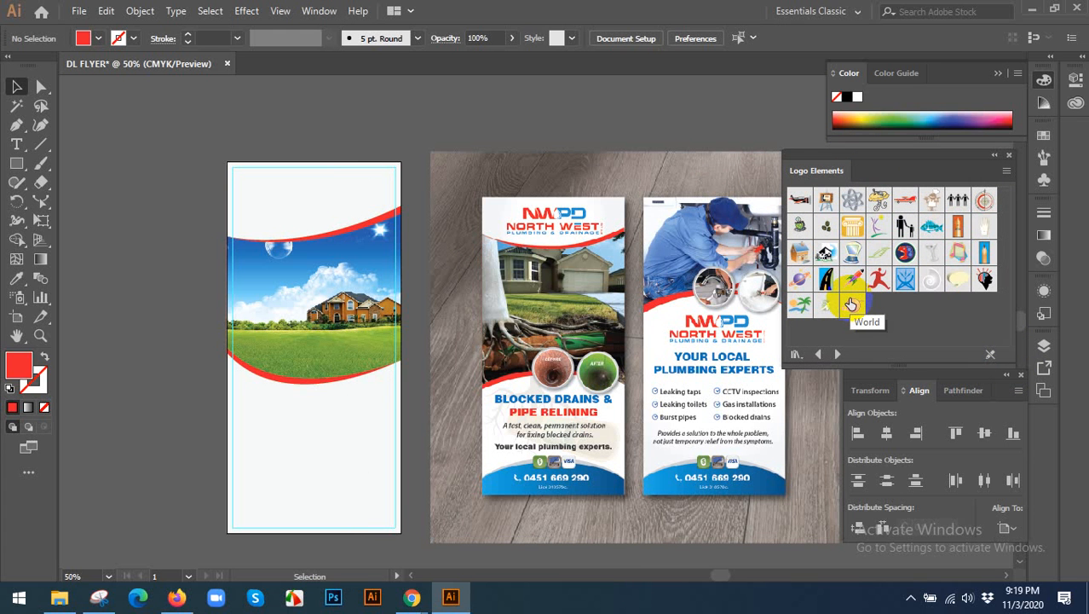
Place the Figure symbol from the Logo Elements library on the empty canvas beside the artboard.
click(878, 225)
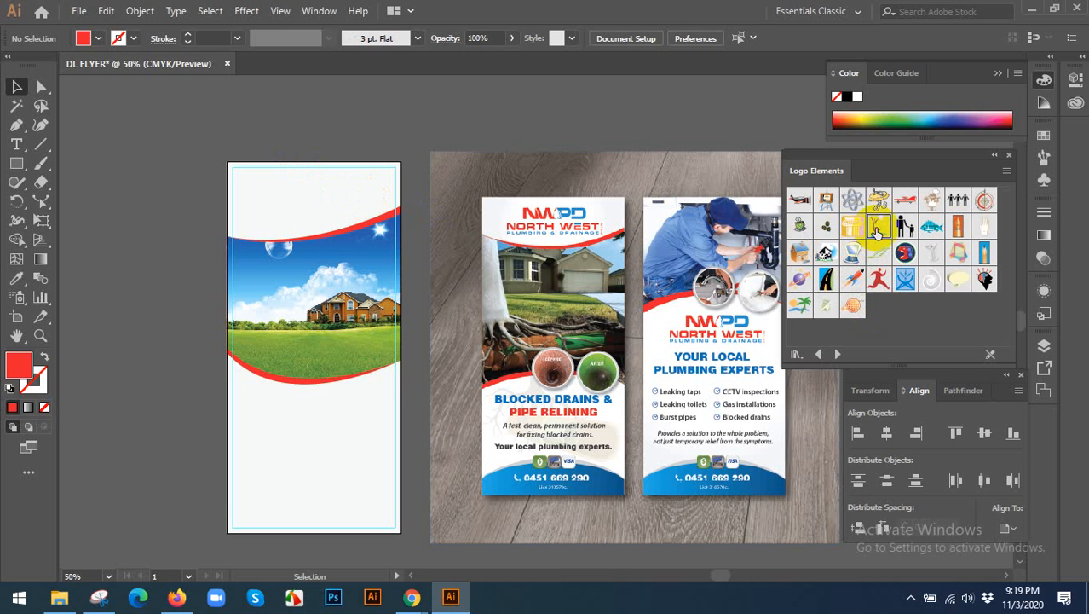
drag(864, 225, 177, 213)
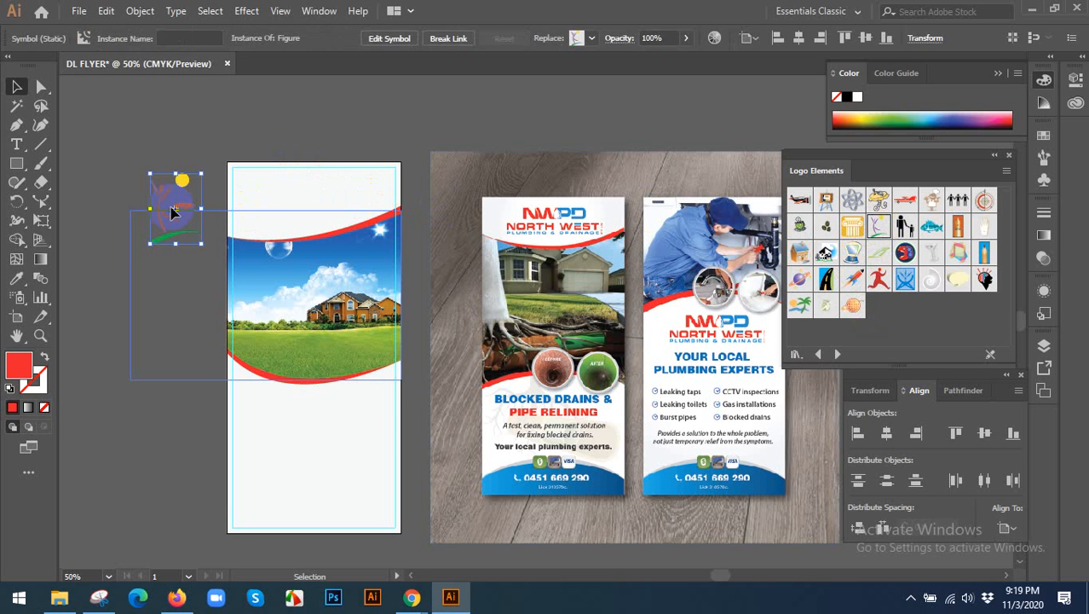
click(122, 123)
drag(109, 277, 233, 329)
drag(307, 246, 227, 203)
Break the placed Figure artwork's link to its symbol.
right_click(227, 202)
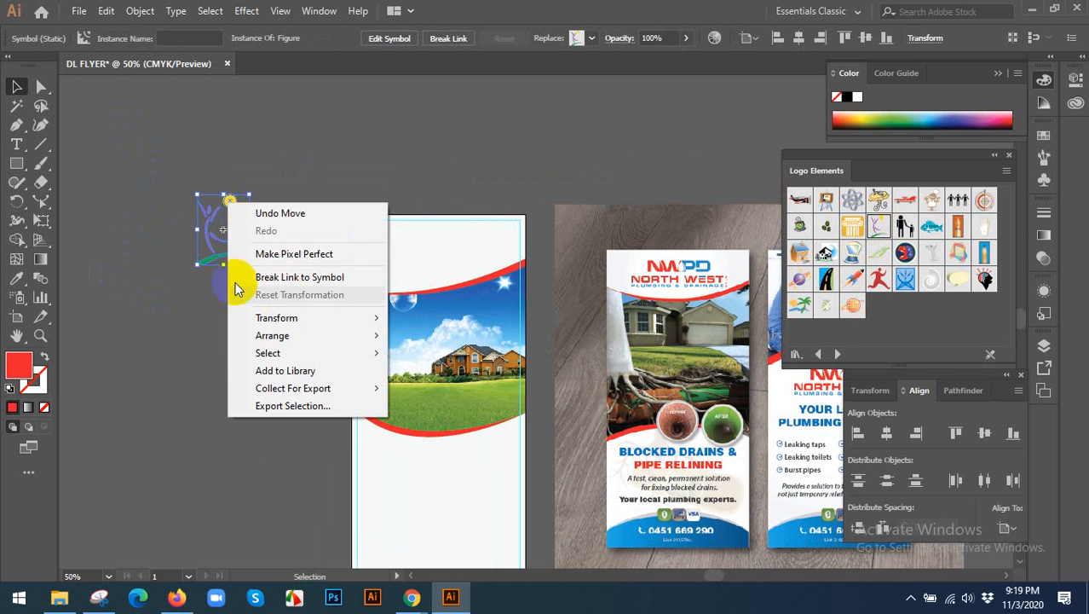
click(195, 280)
click(211, 229)
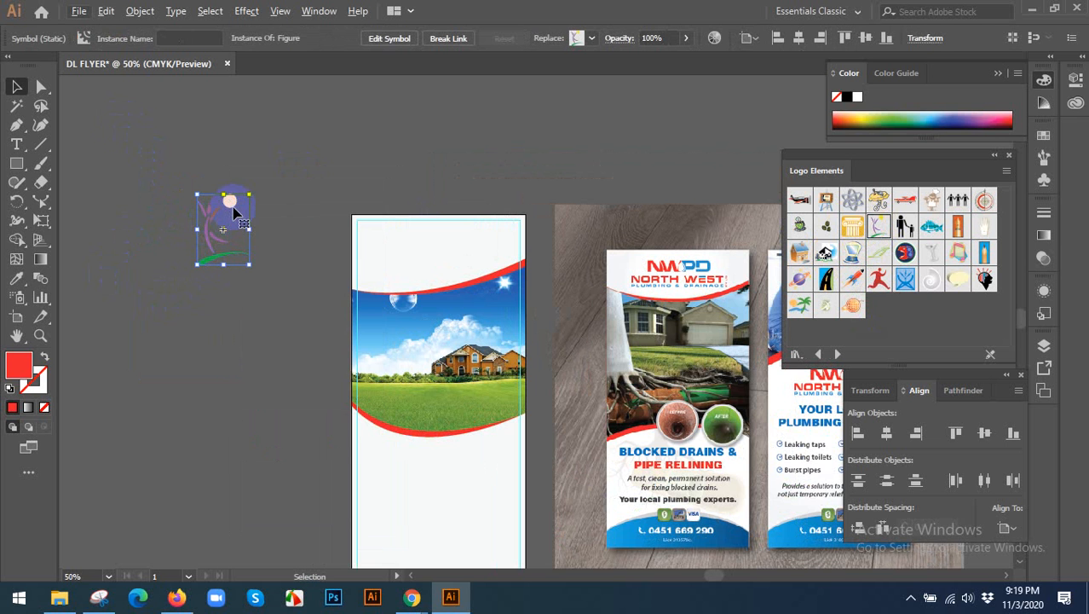
scroll(230, 207, up, 1)
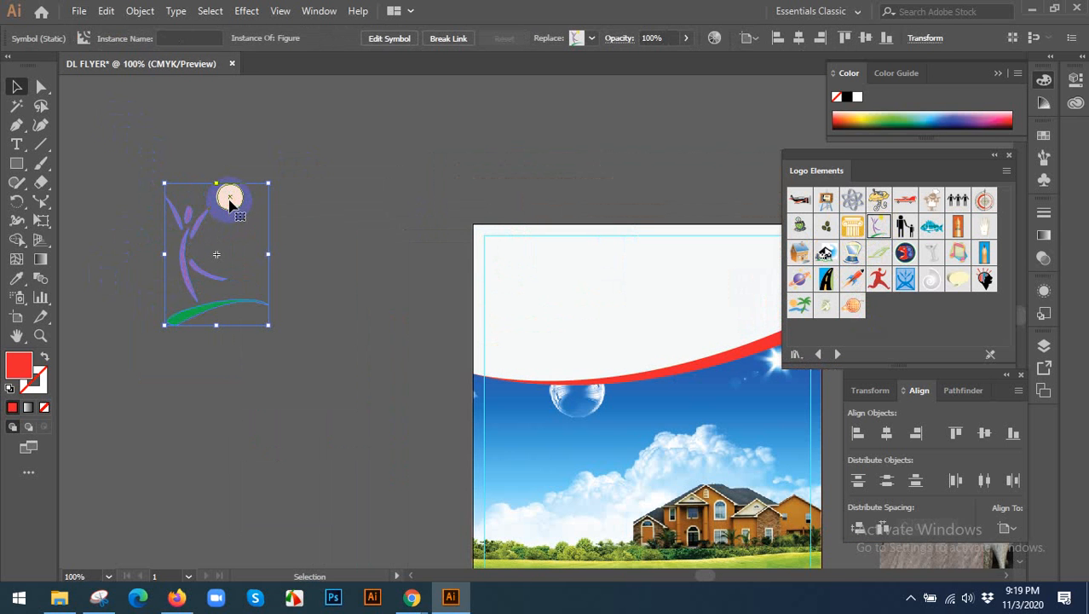
right_click(229, 201)
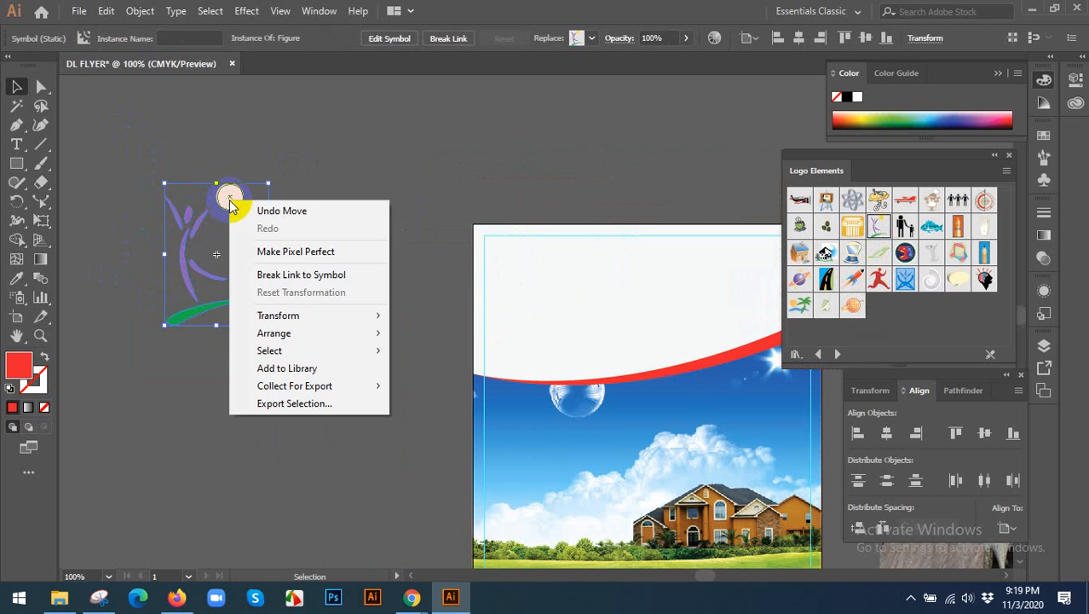
click(269, 280)
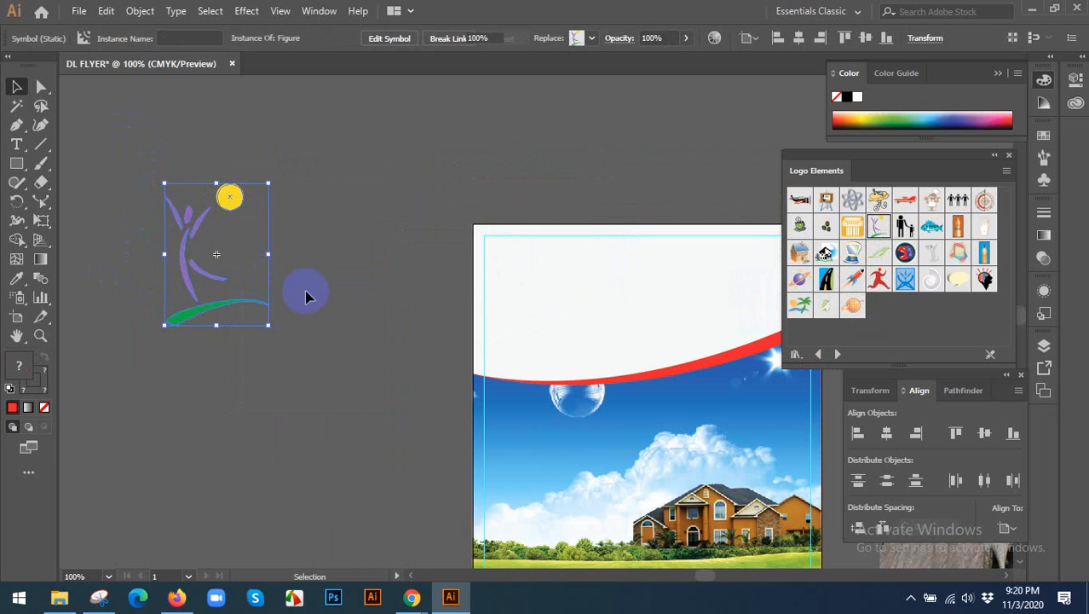
click(321, 189)
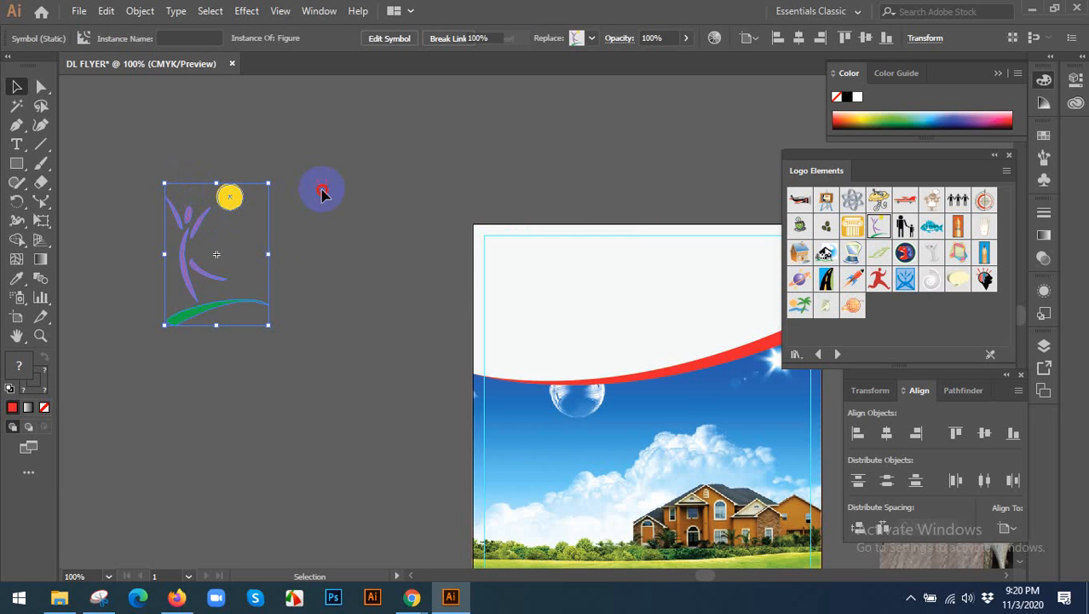
Ungroup the figure artwork repeatedly until the sun circle, the person and the ground swoosh are separate objects.
click(234, 198)
click(202, 215)
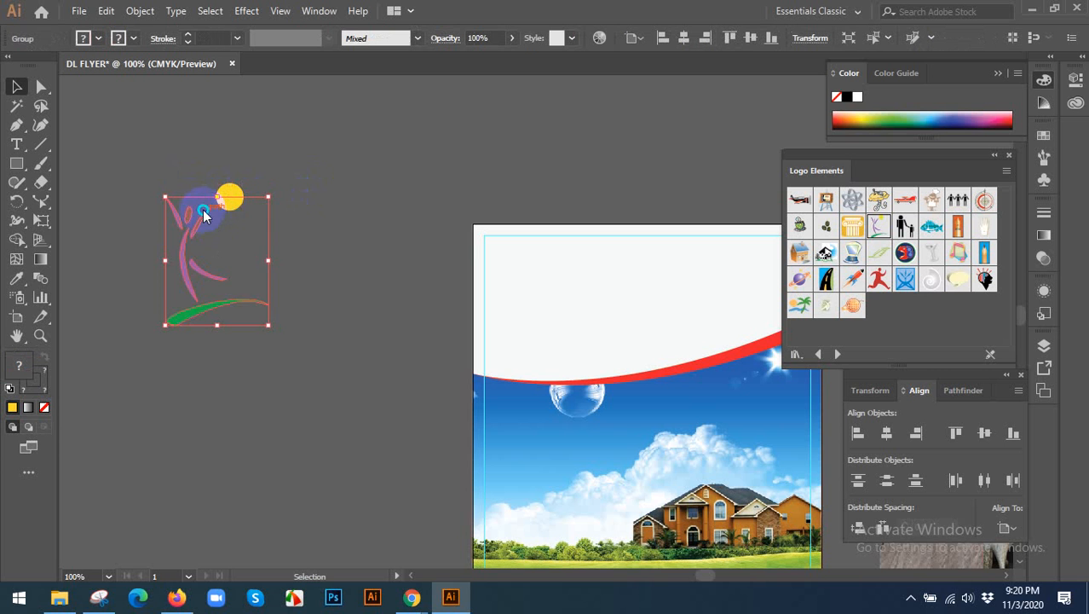
right_click(202, 210)
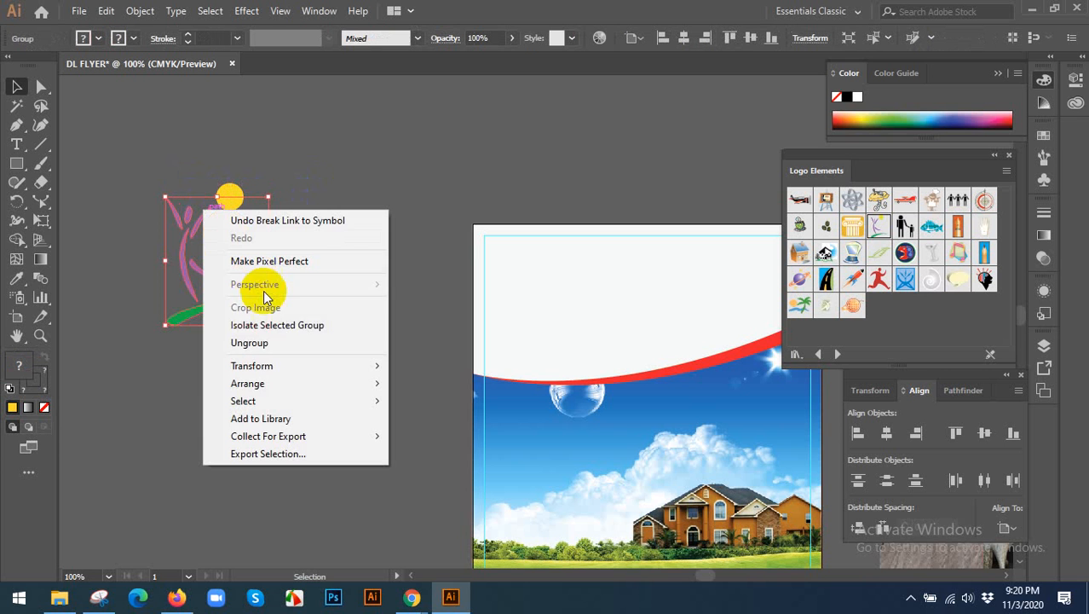
click(249, 343)
click(220, 226)
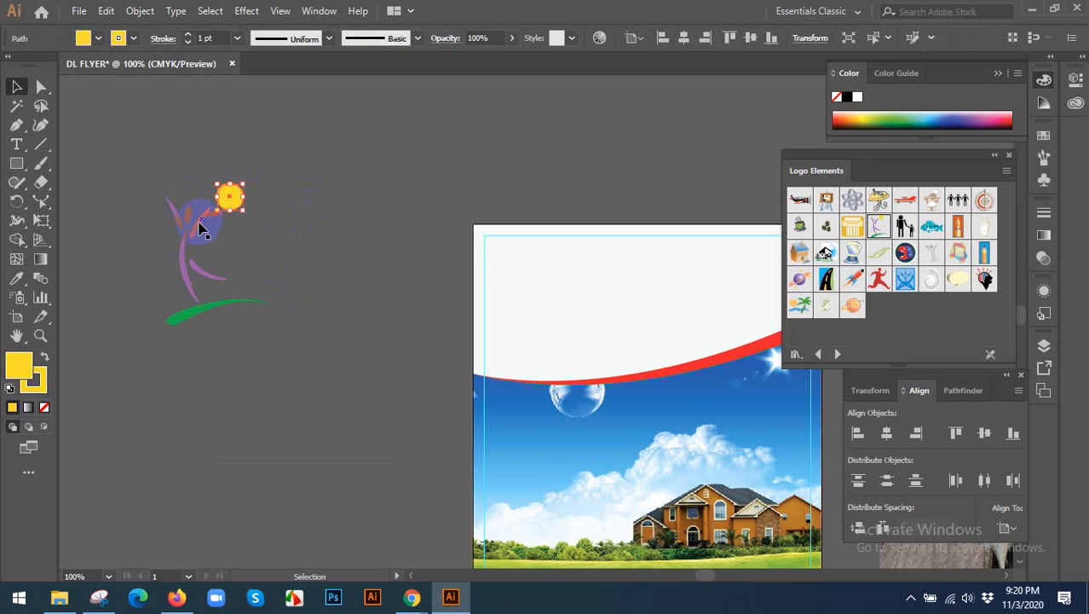
click(202, 225)
right_click(199, 227)
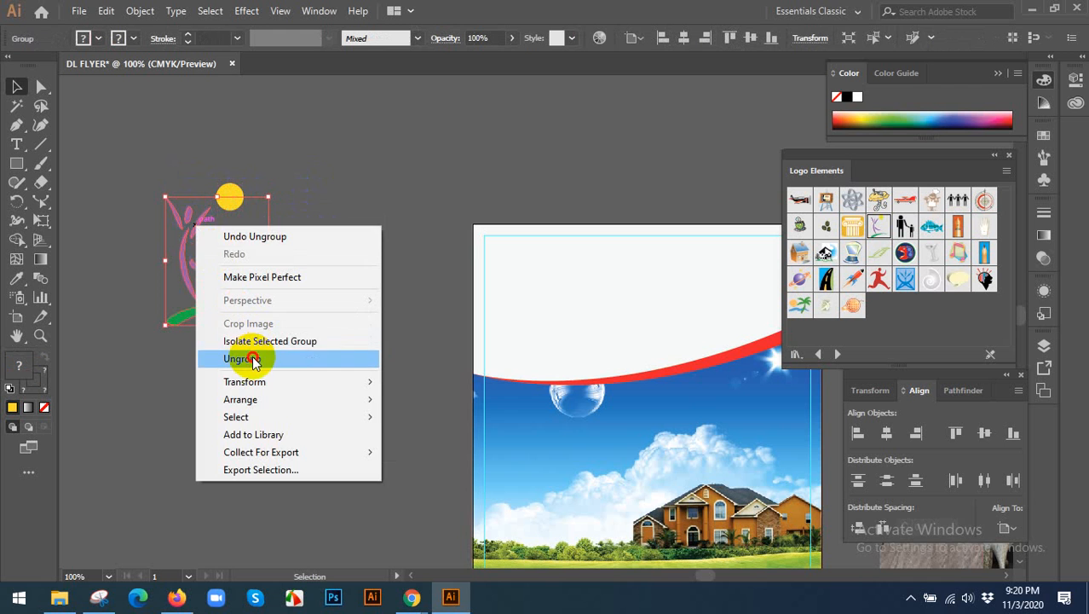
click(253, 358)
right_click(212, 251)
click(372, 203)
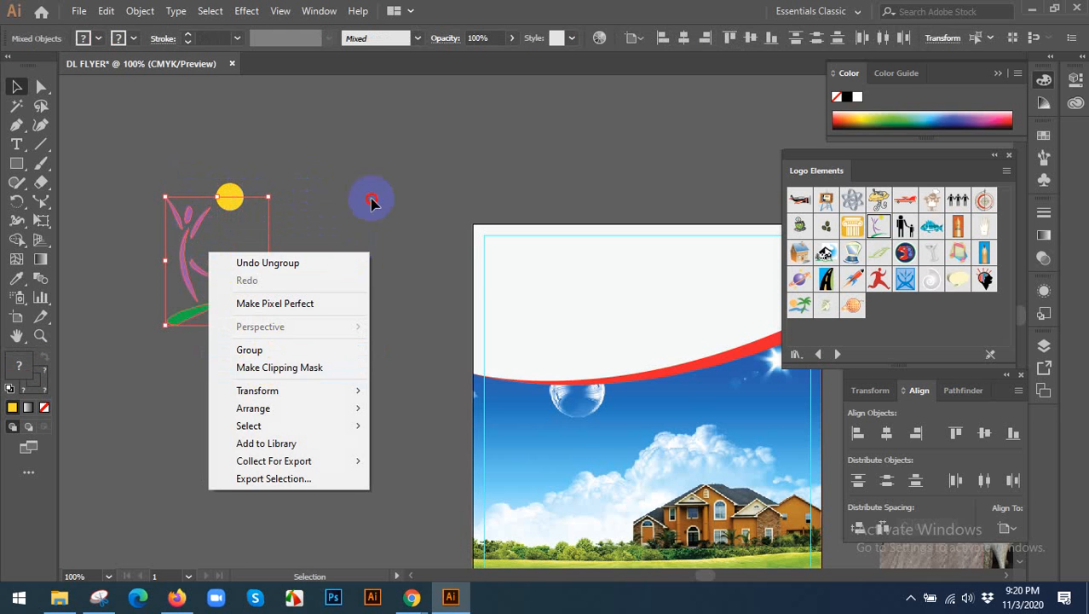
Recolor the purple person with the red sampled from the flyer's curved stripe.
drag(198, 228, 164, 230)
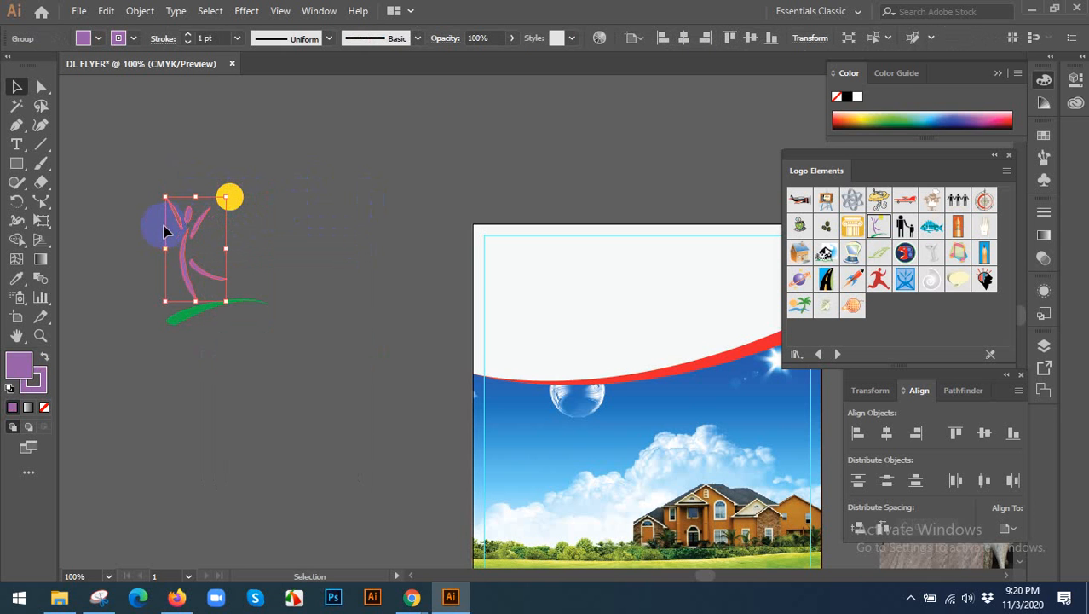
click(20, 284)
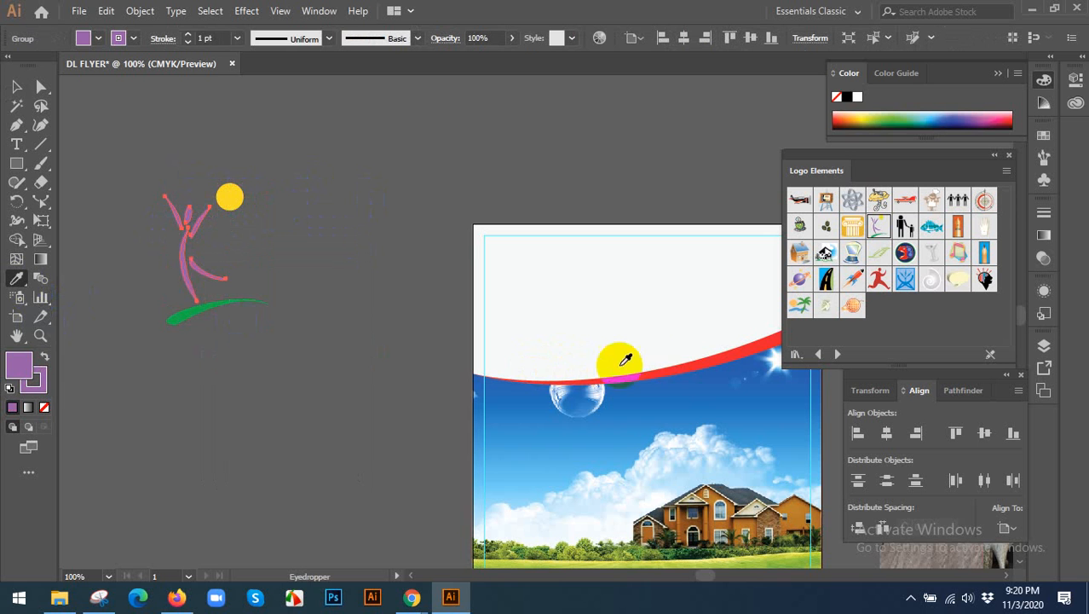
click(681, 363)
click(17, 88)
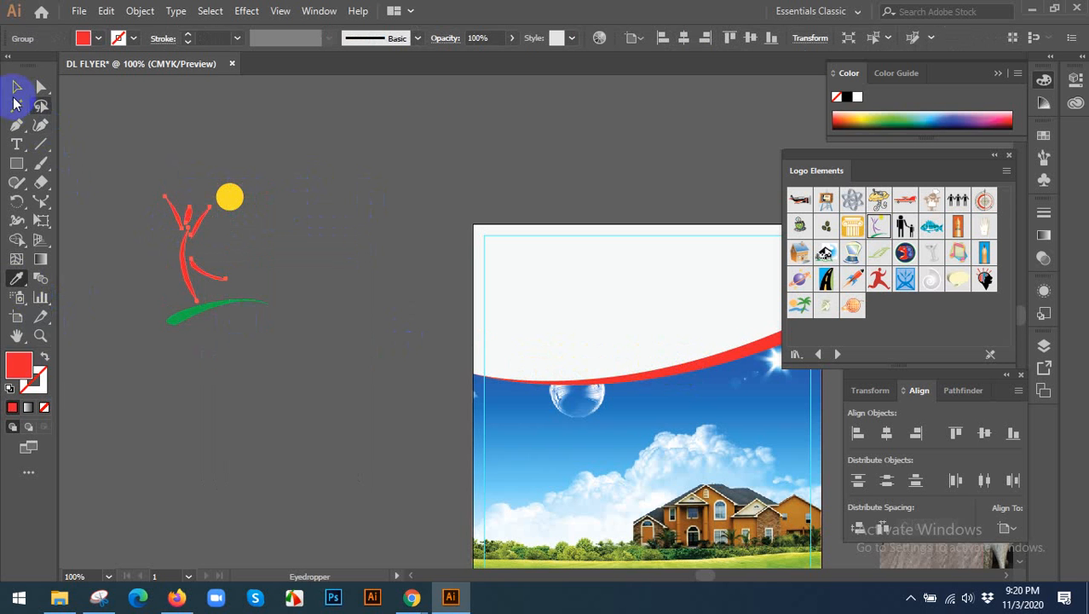
click(383, 337)
Recolor the yellow circle and the green swoosh with the blue sampled from the reference flyer's logo.
click(218, 308)
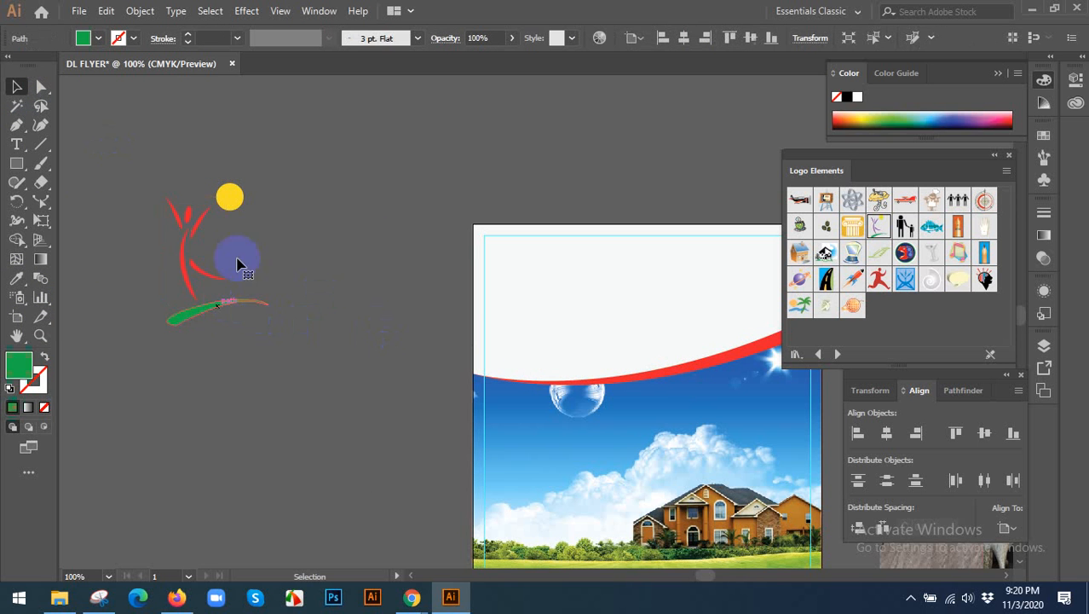
shift+click(235, 197)
scroll(239, 199, down, 2)
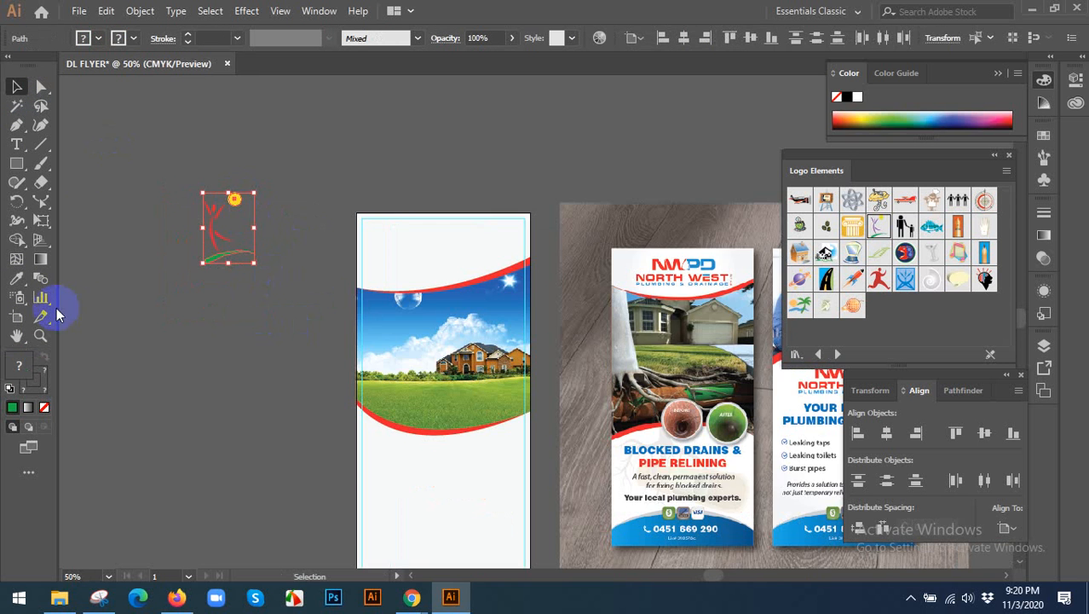
click(19, 281)
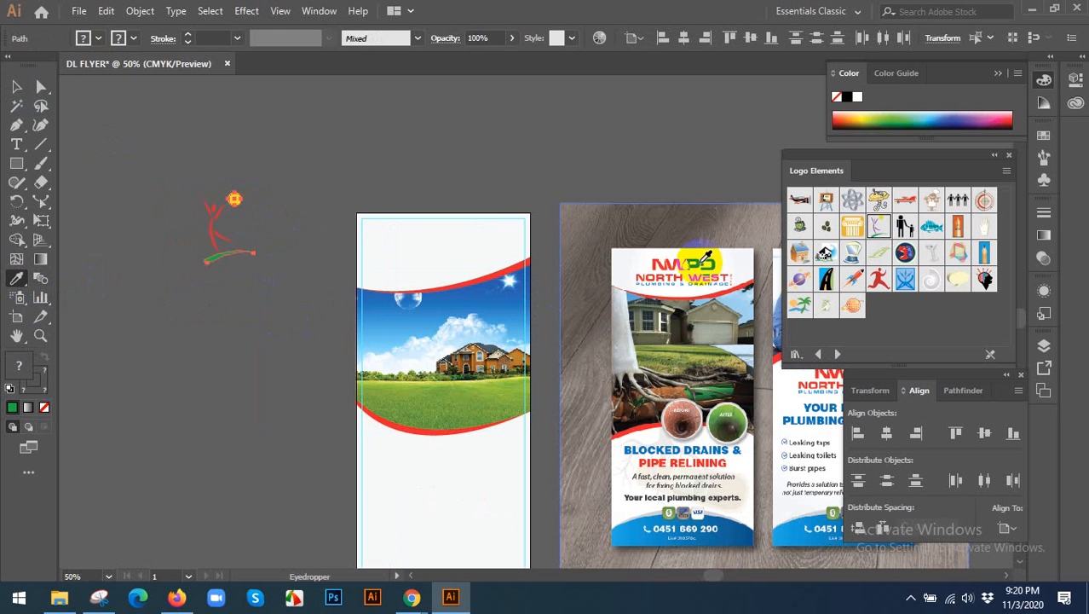
click(702, 266)
click(17, 87)
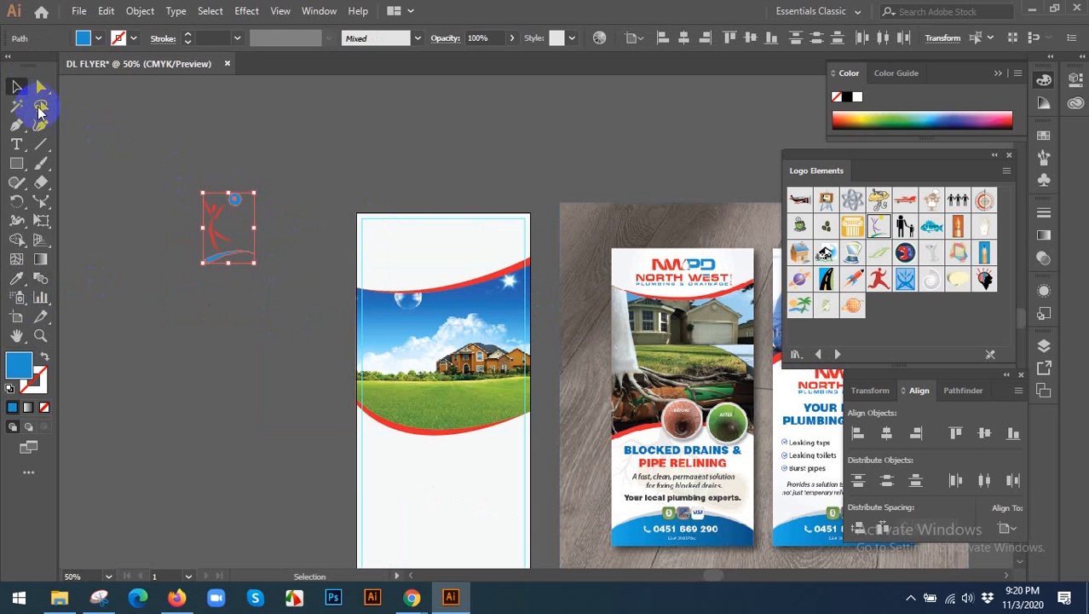
click(146, 195)
Group the recolored logo parts and center the logo horizontally in the white area at the flyer's top.
drag(274, 272, 281, 281)
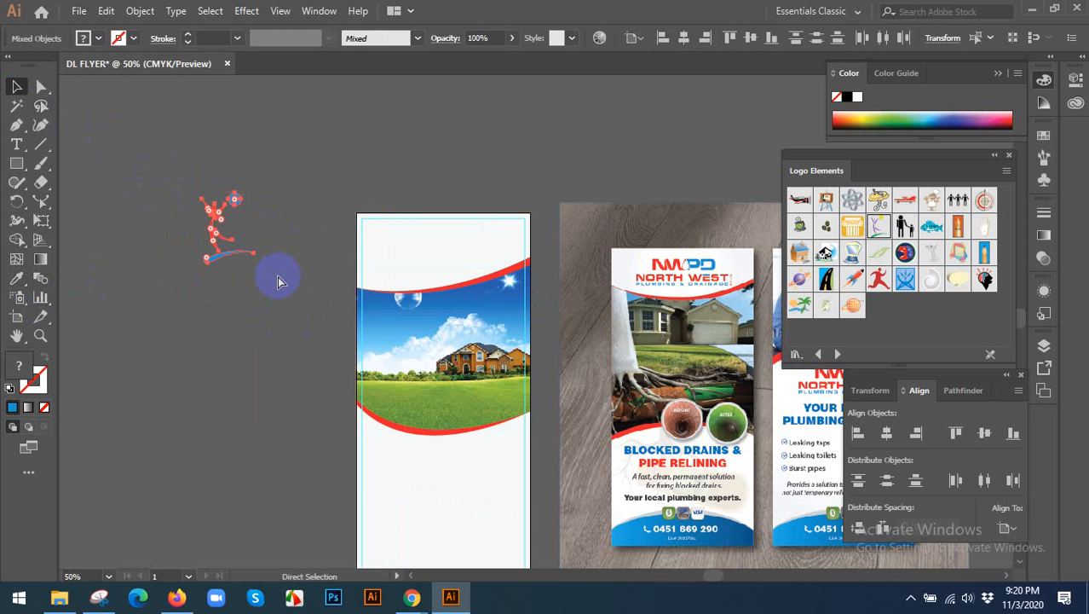
key(ctrl+g)
drag(257, 204, 440, 230)
click(475, 199)
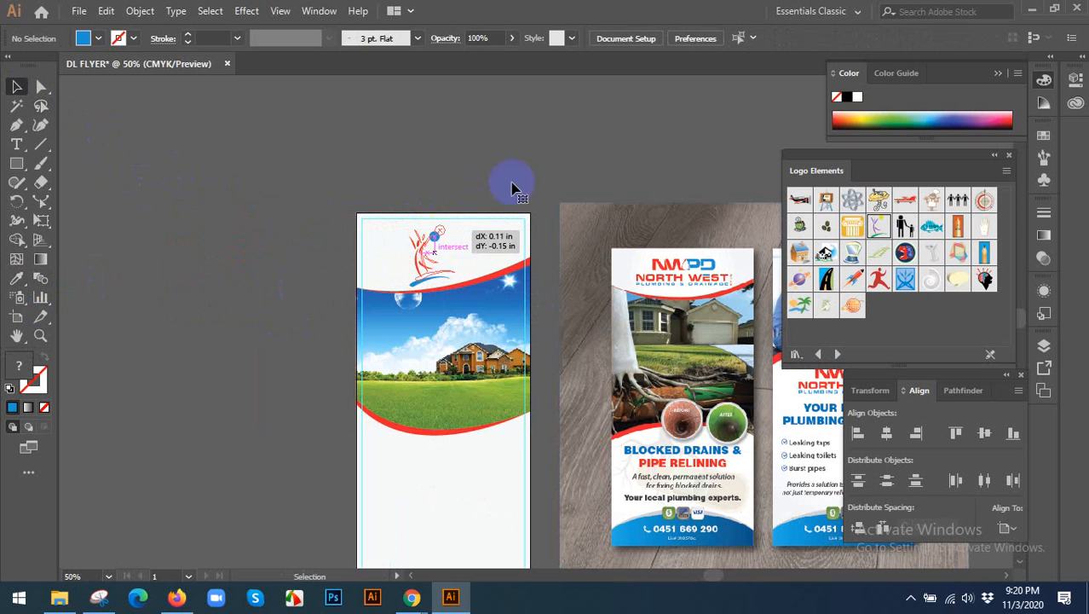
click(685, 38)
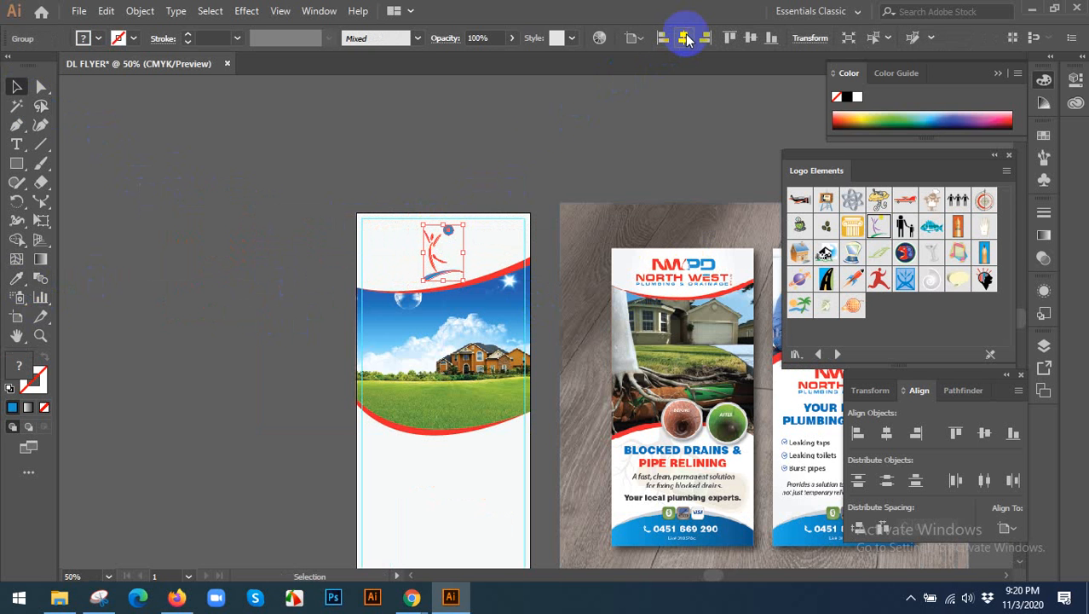
click(504, 147)
Hide the side panels and draw a blue circle, about as wide as the flyer, centered near its bottom edge.
scroll(504, 143, down, 2)
scroll(286, 199, right, 3)
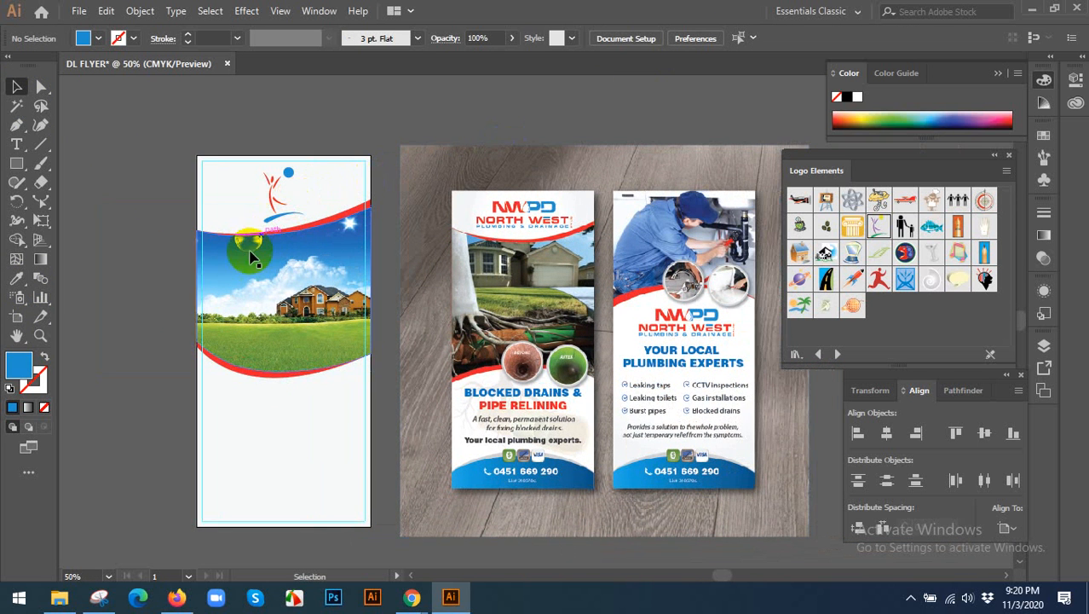
key(shift+Tab)
drag(435, 321, 495, 269)
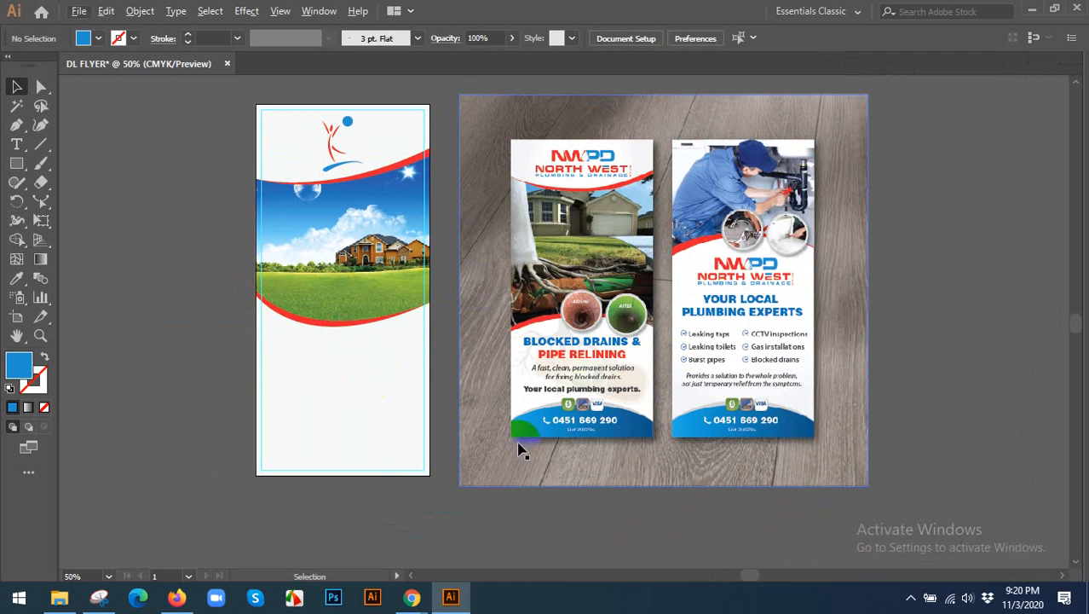
drag(430, 408, 474, 340)
scroll(652, 374, up, 1)
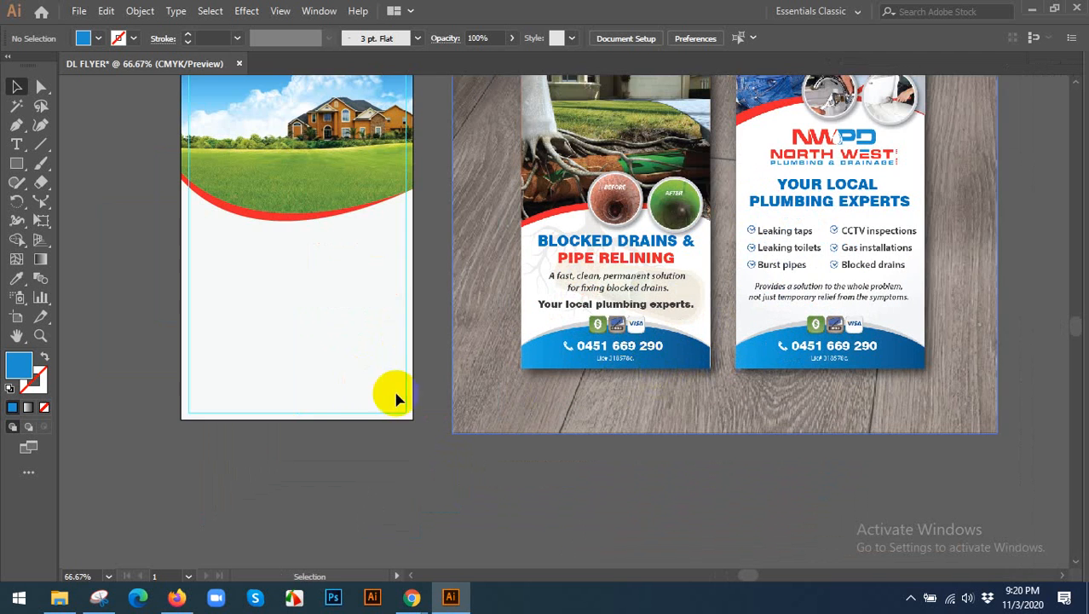
drag(299, 394, 352, 301)
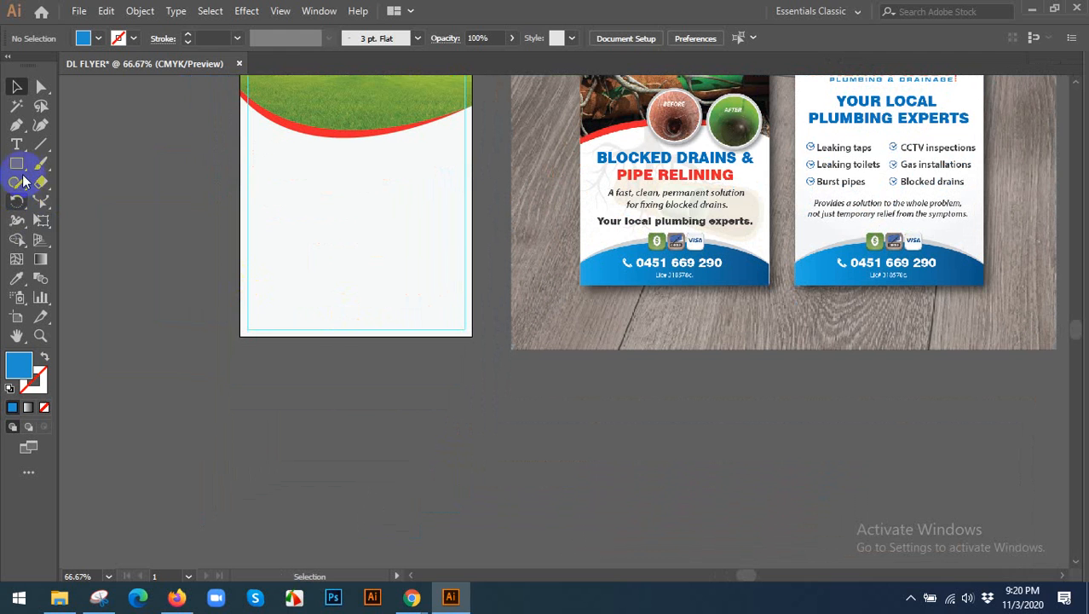
drag(17, 163, 86, 209)
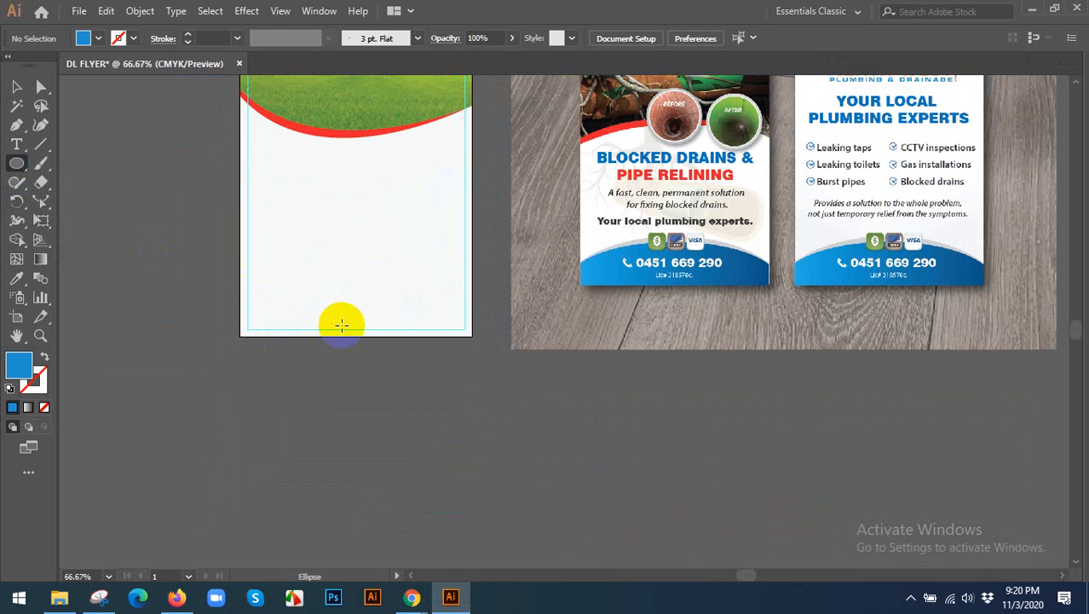
drag(340, 330, 467, 404)
key(v)
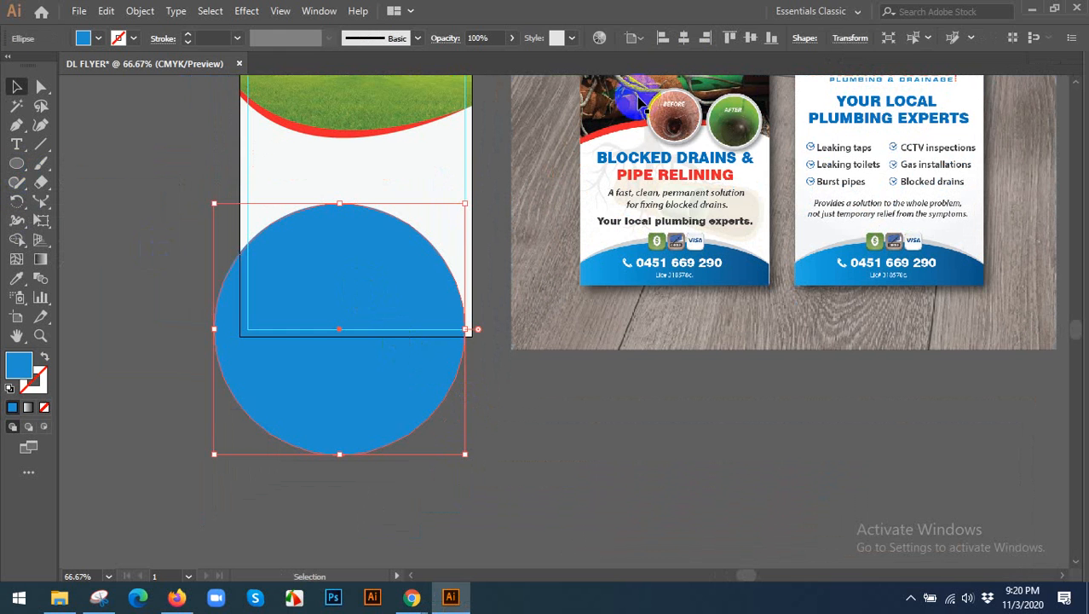
Center the blue circle horizontally on the artboard and lower it so only its upper arc overlaps the flyer's bottom.
click(682, 37)
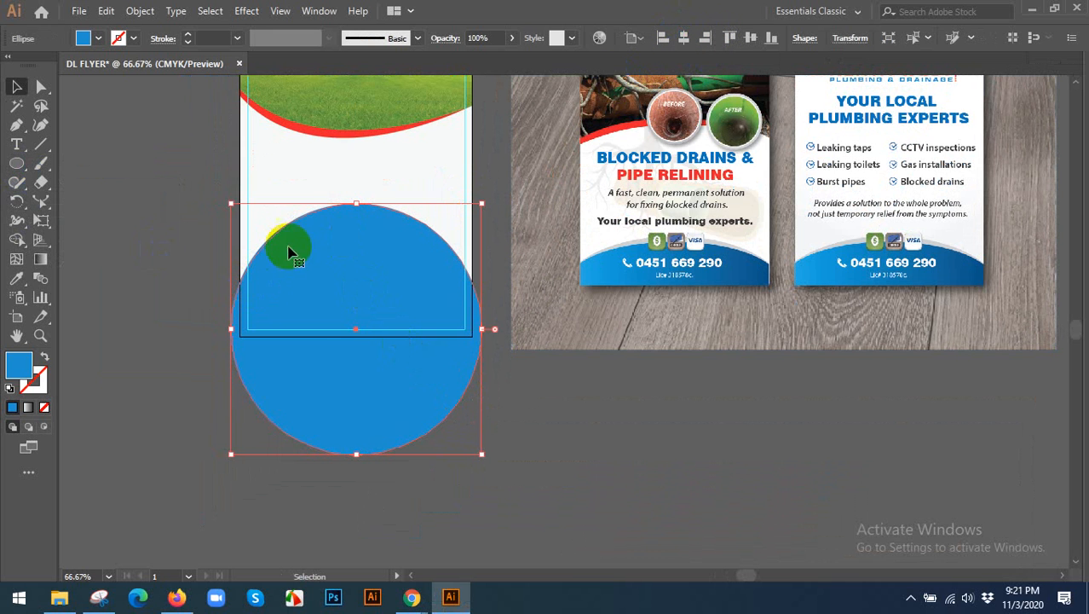
drag(331, 257, 338, 296)
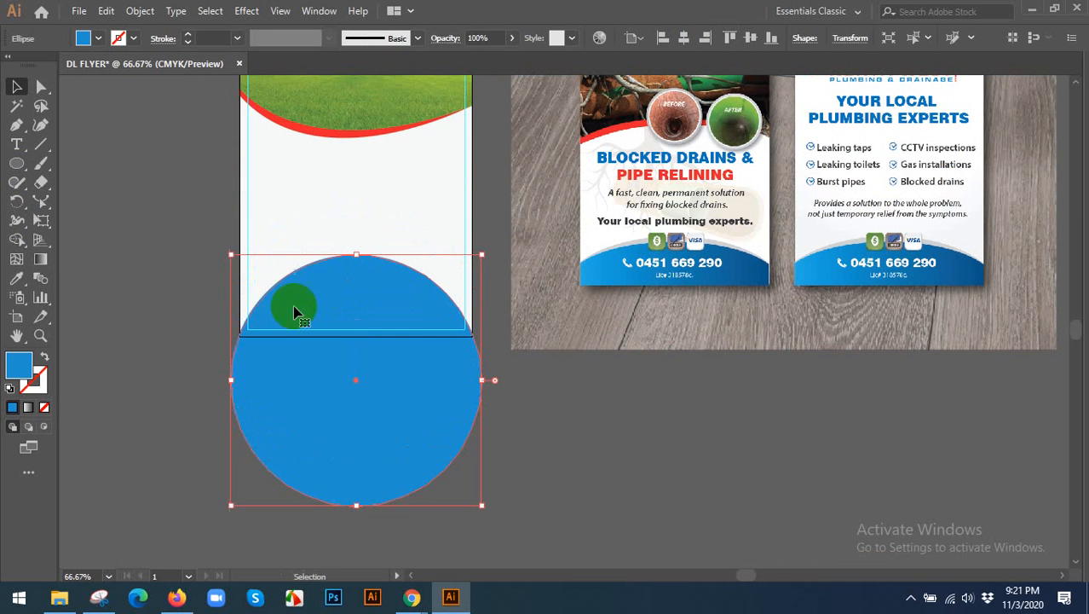
click(199, 389)
scroll(655, 266, up, 1)
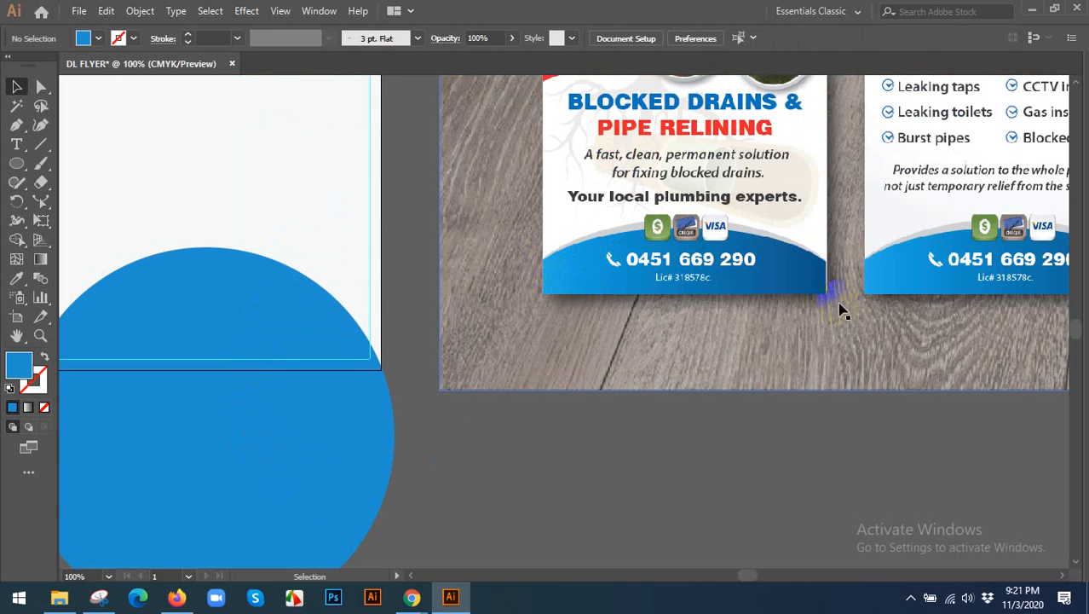
Delete the large blue circle and draw a thin blue rectangle spanning the flyer's full width along its bottom edge.
scroll(818, 271, down, 1)
click(442, 362)
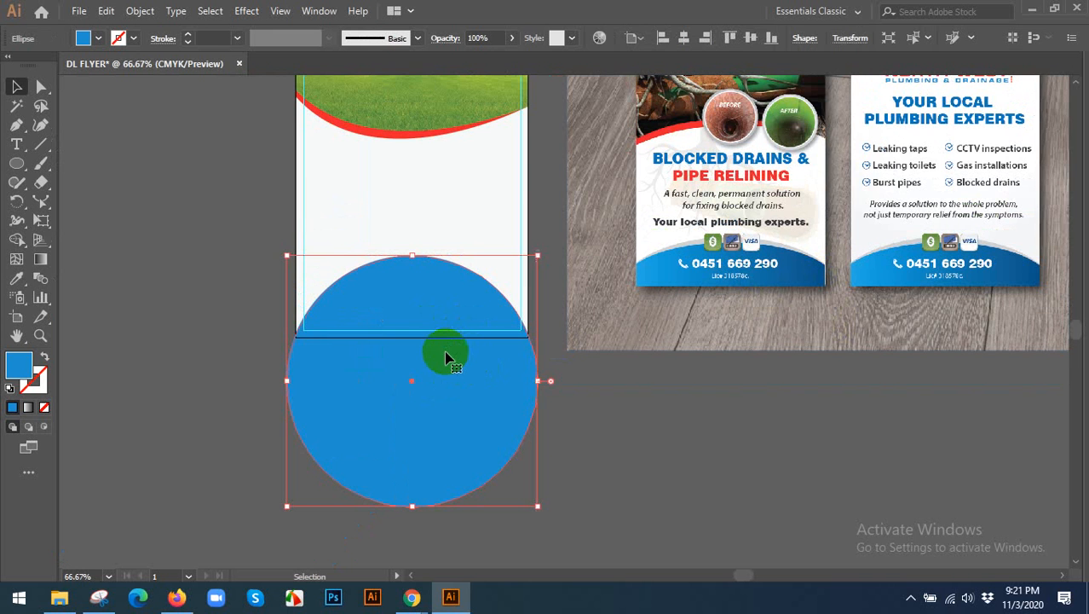
key(Delete)
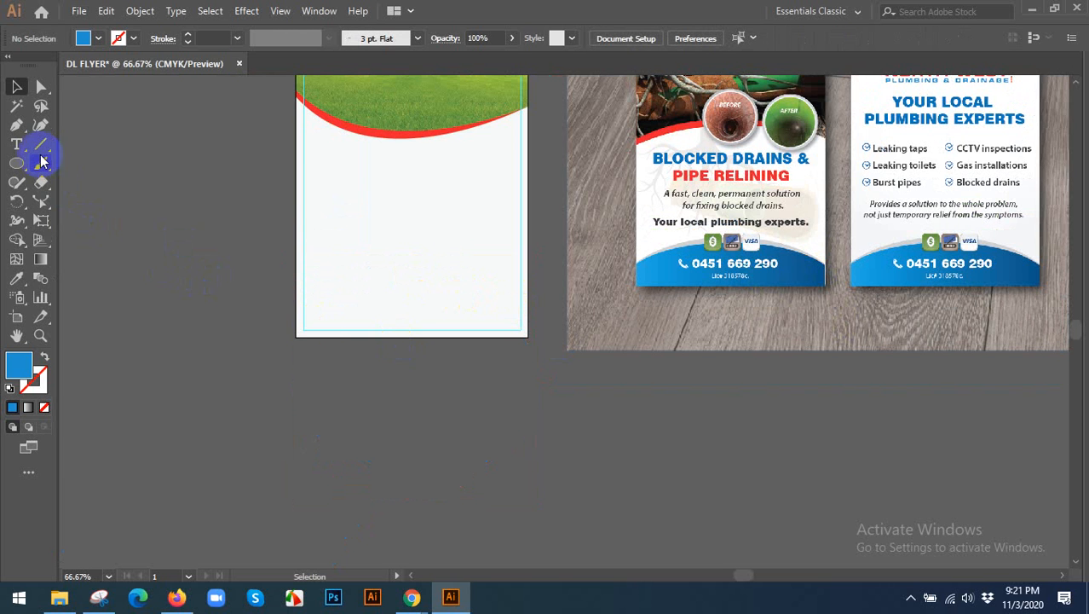
scroll(253, 219, up, 1)
drag(20, 164, 85, 163)
drag(316, 344, 666, 398)
key(v)
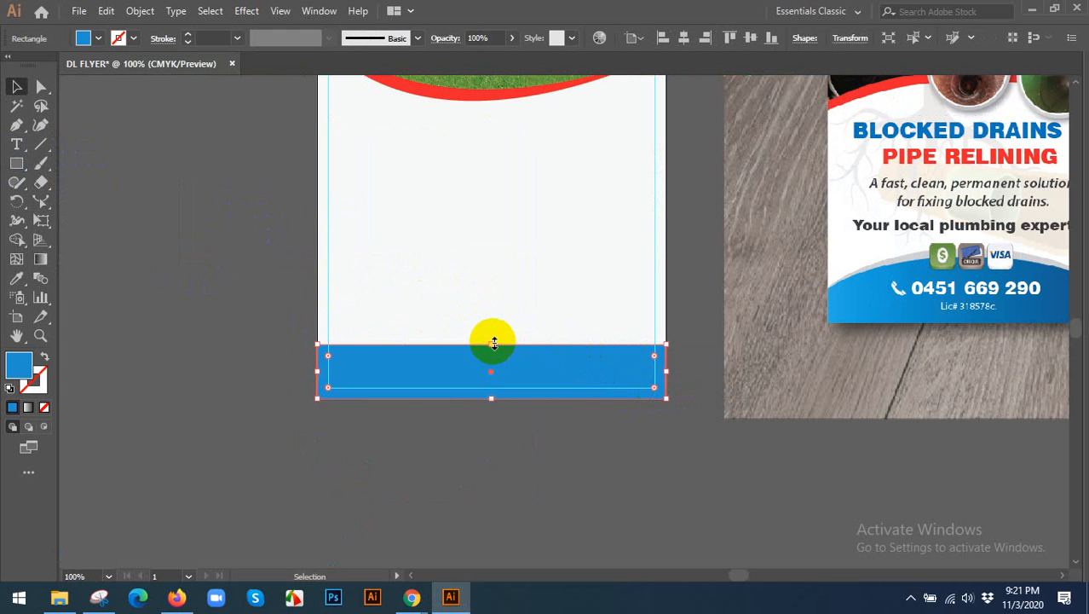
drag(493, 342, 492, 339)
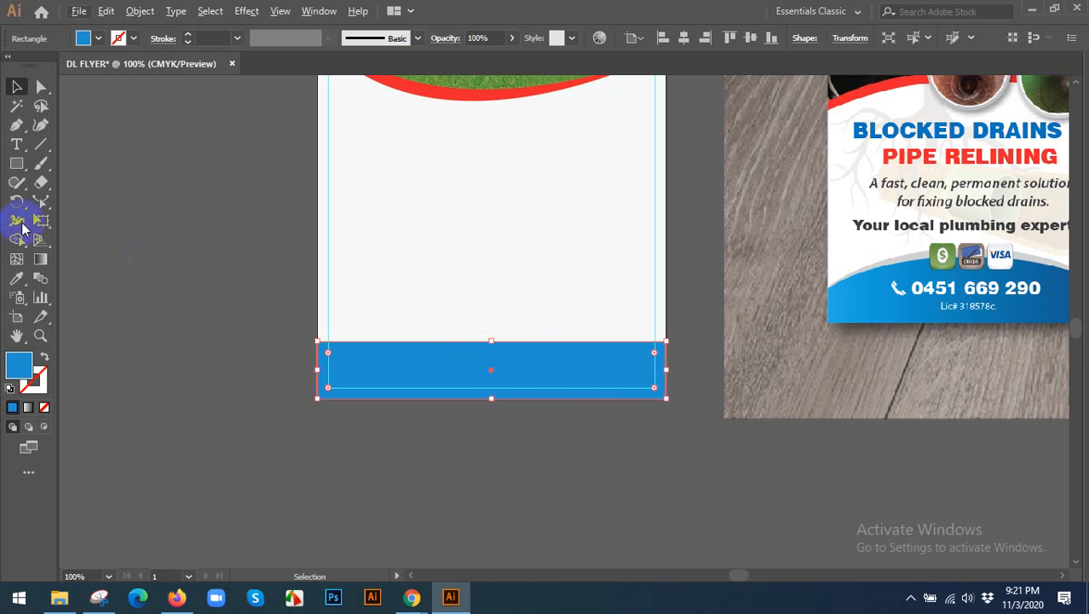
Reshape the blue rectangle's upper edge upward at its middle into a smooth, shallow arch.
click(40, 202)
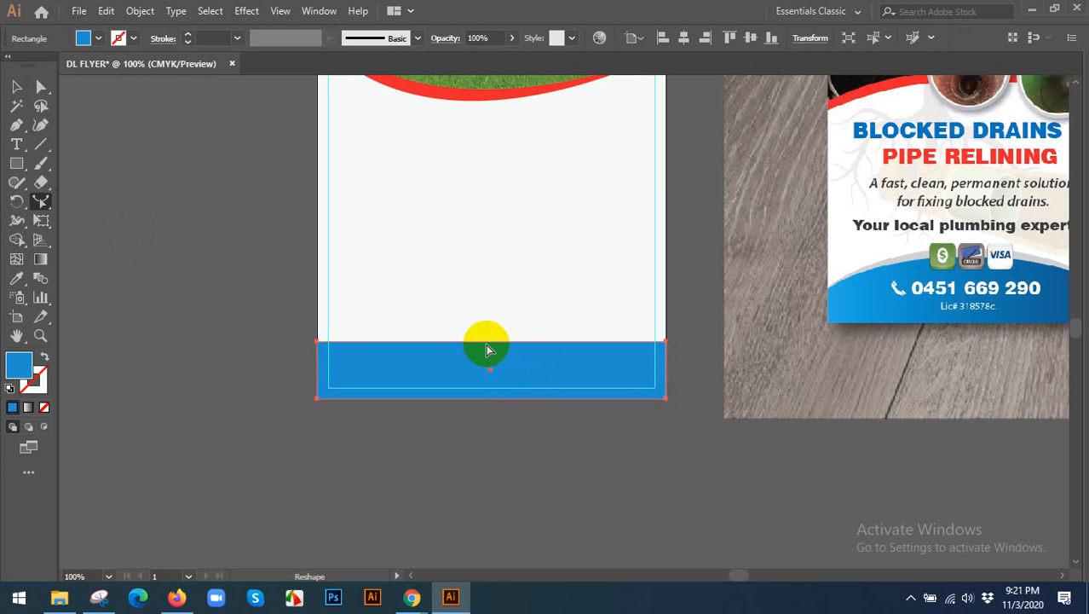
drag(490, 349, 485, 307)
key(ctrl+z)
click(40, 86)
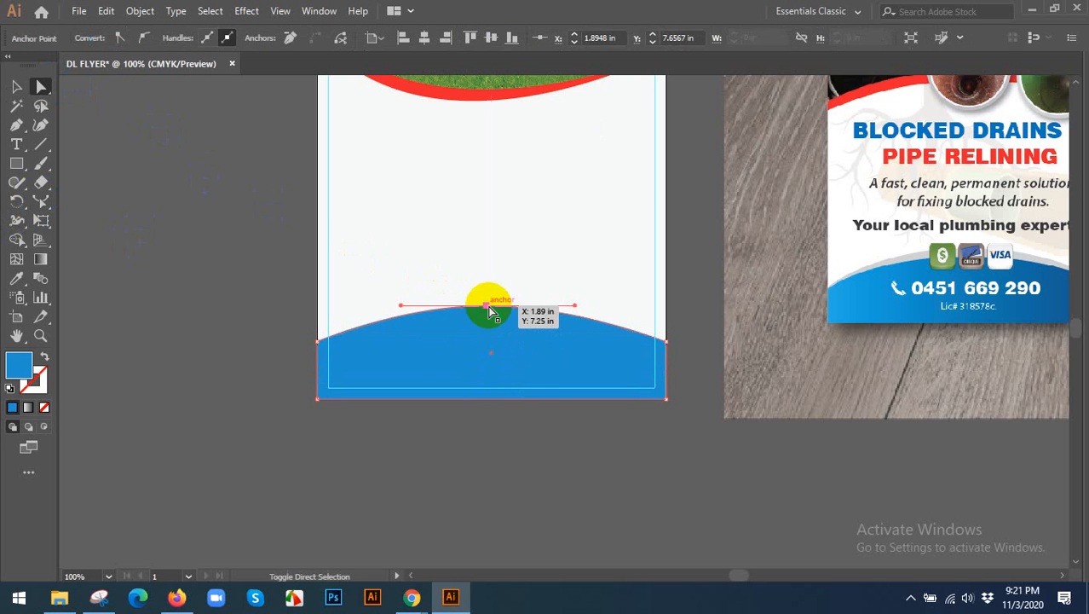
click(490, 446)
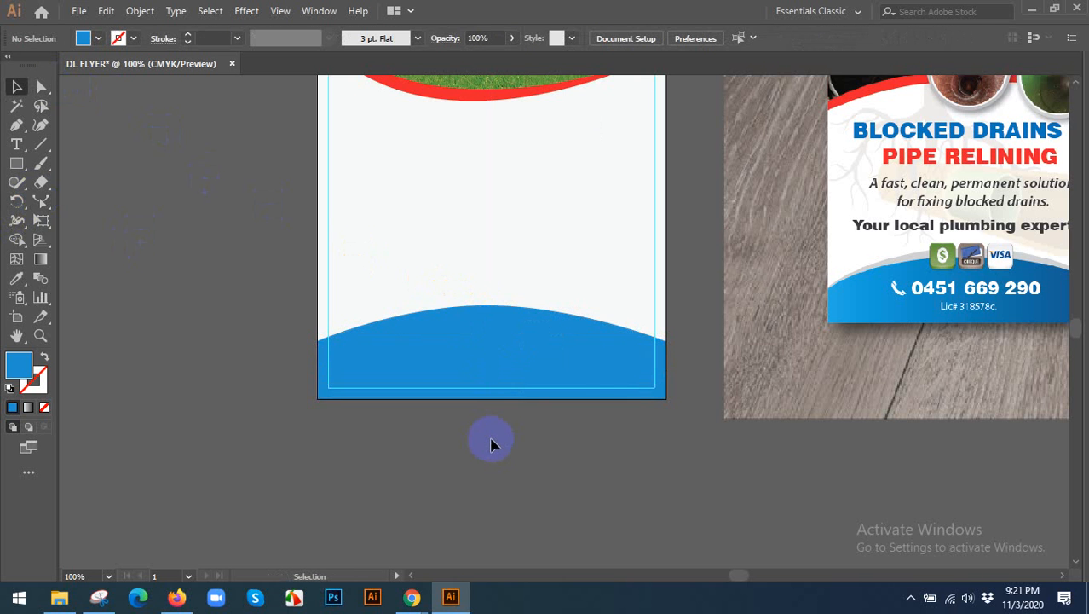
Put a slightly taller copy of the arched footer behind it, filled with the light grey sampled from the reference flyer's footer edge.
click(510, 312)
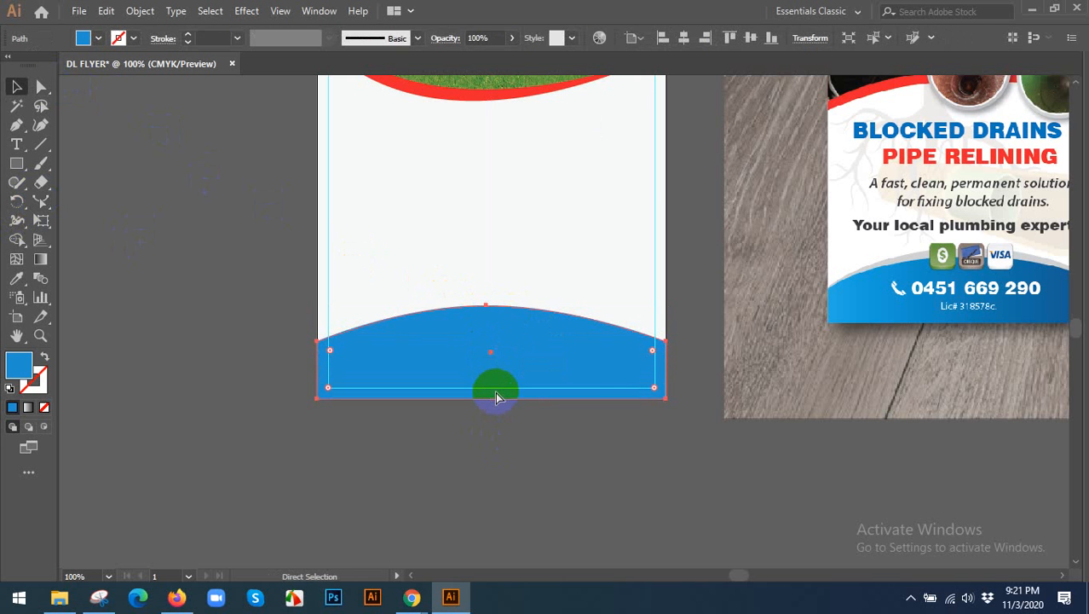
key(v)
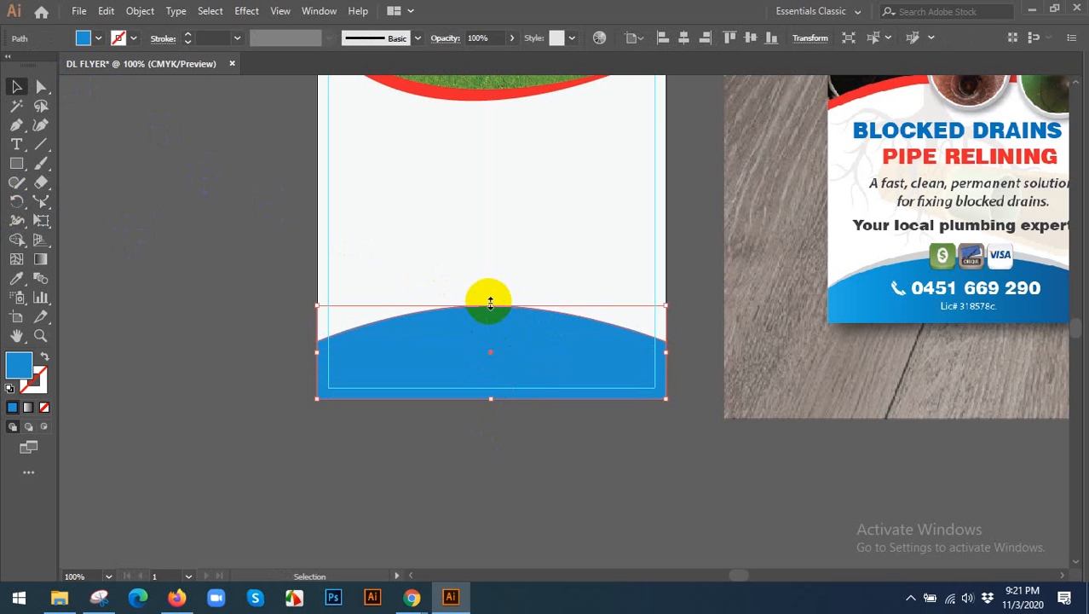
drag(490, 304, 491, 294)
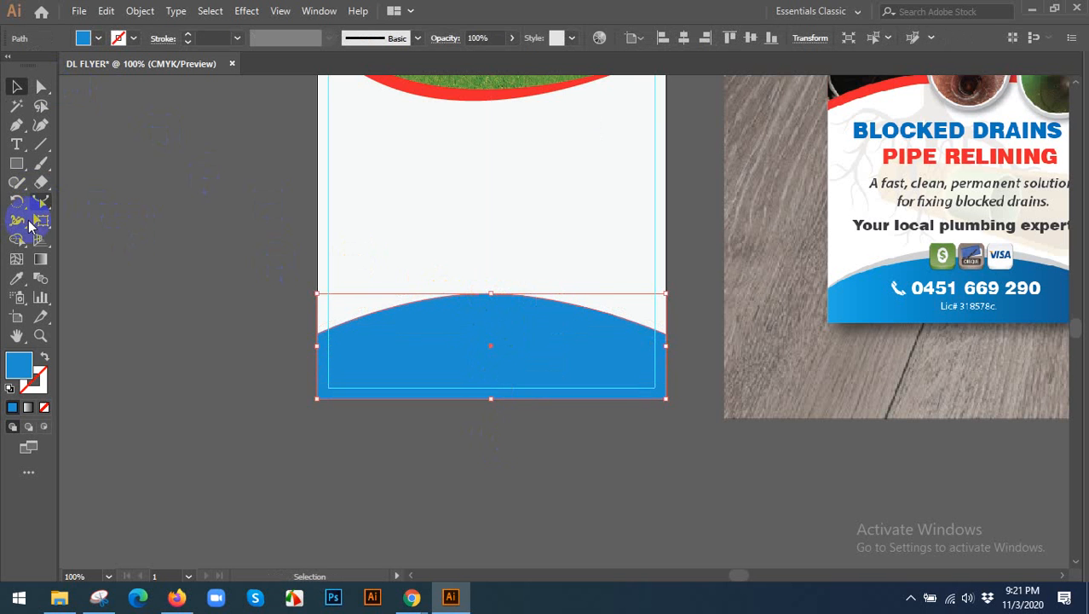
click(17, 278)
drag(895, 251, 907, 254)
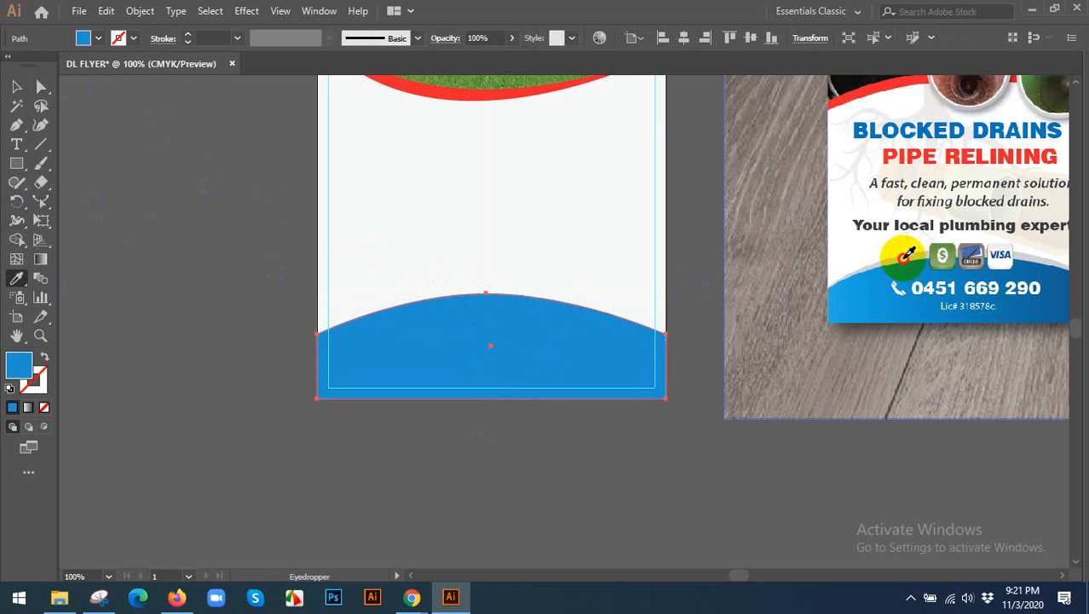
click(17, 86)
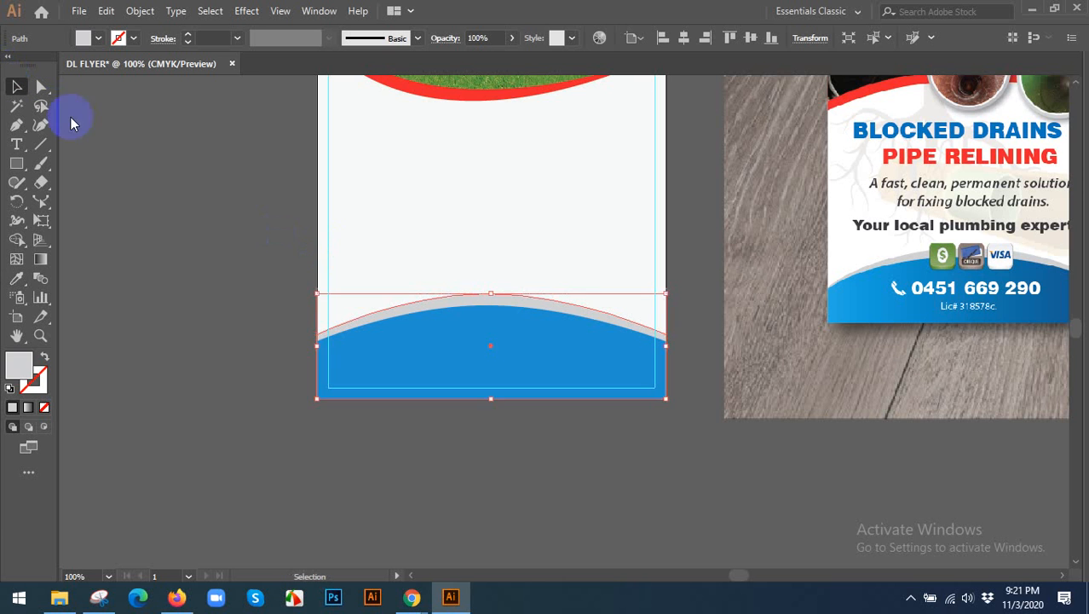
click(213, 236)
Compare the flyer with the reference design, examining its before and after photo circles and the text below them.
scroll(213, 253, down, 2)
scroll(486, 447, up, 2)
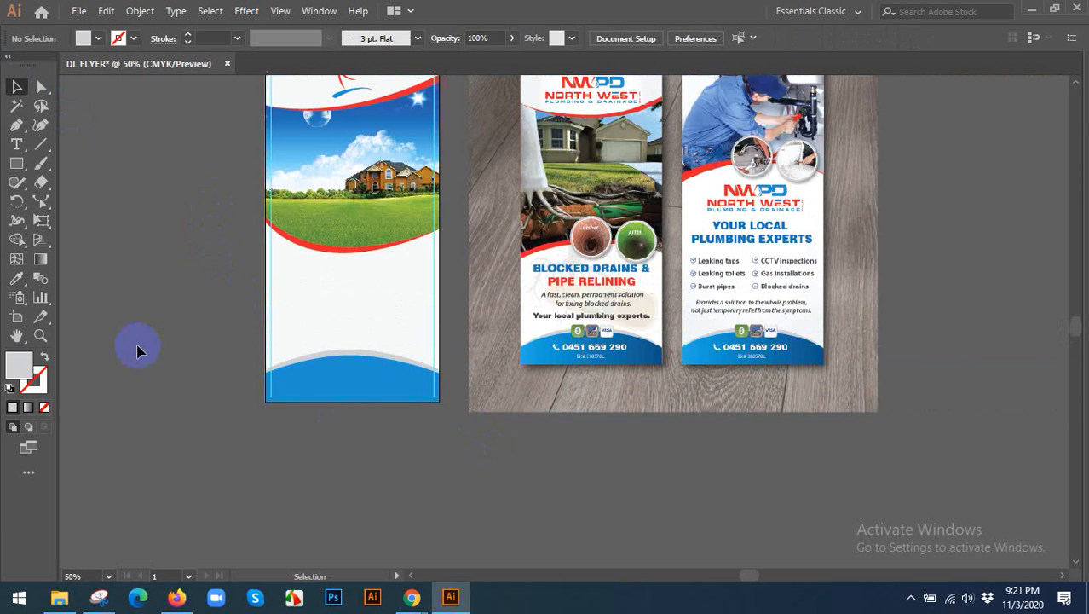
scroll(139, 350, up, 1)
scroll(515, 335, up, 2)
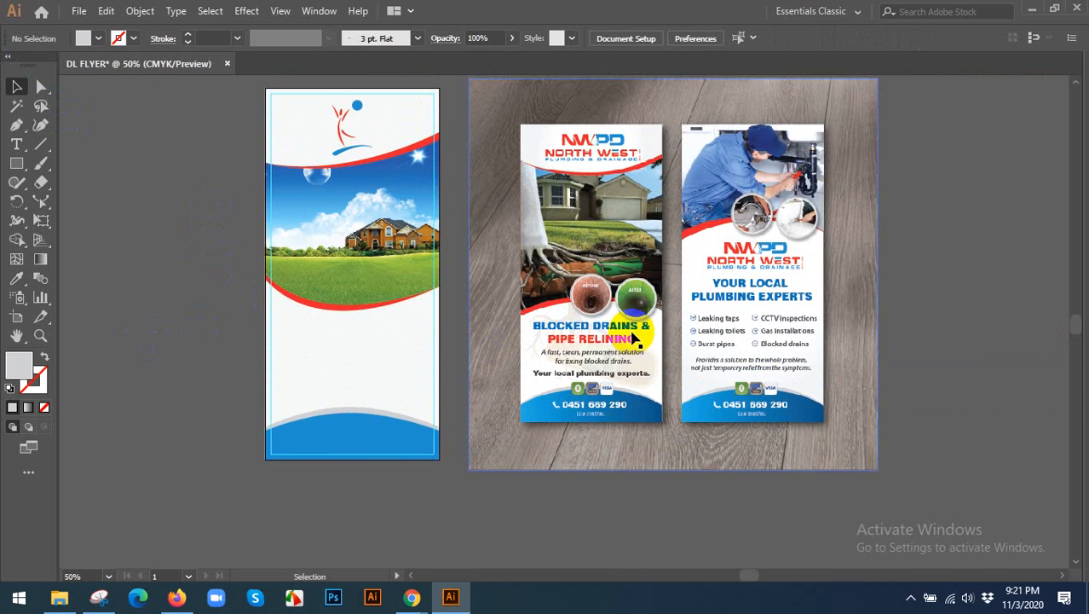
scroll(631, 330, up, 3)
scroll(511, 328, down, 2)
scroll(518, 311, down, 3)
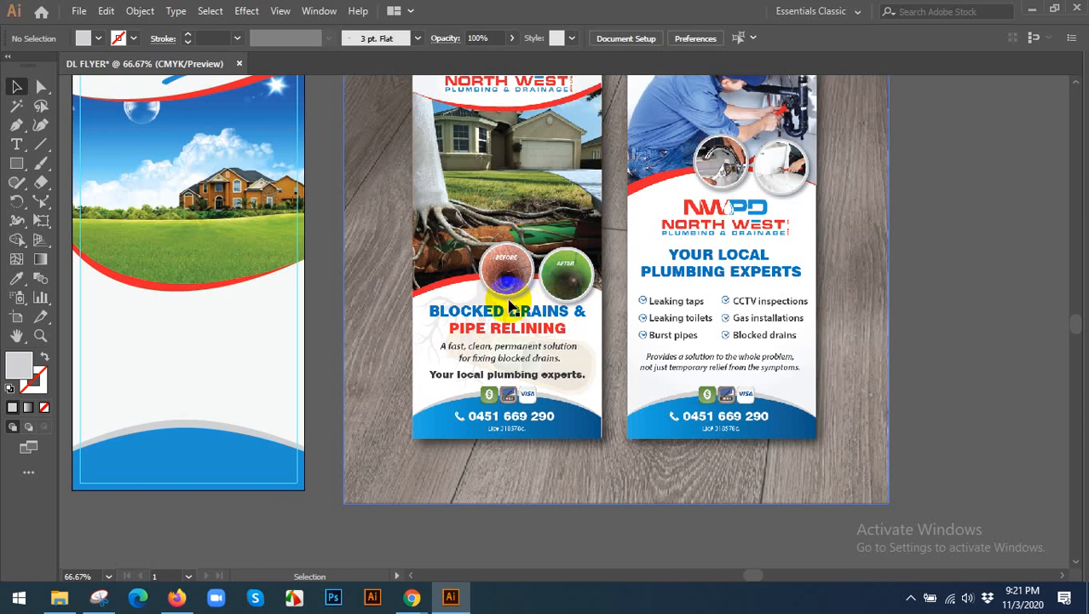
scroll(450, 365, left, 3)
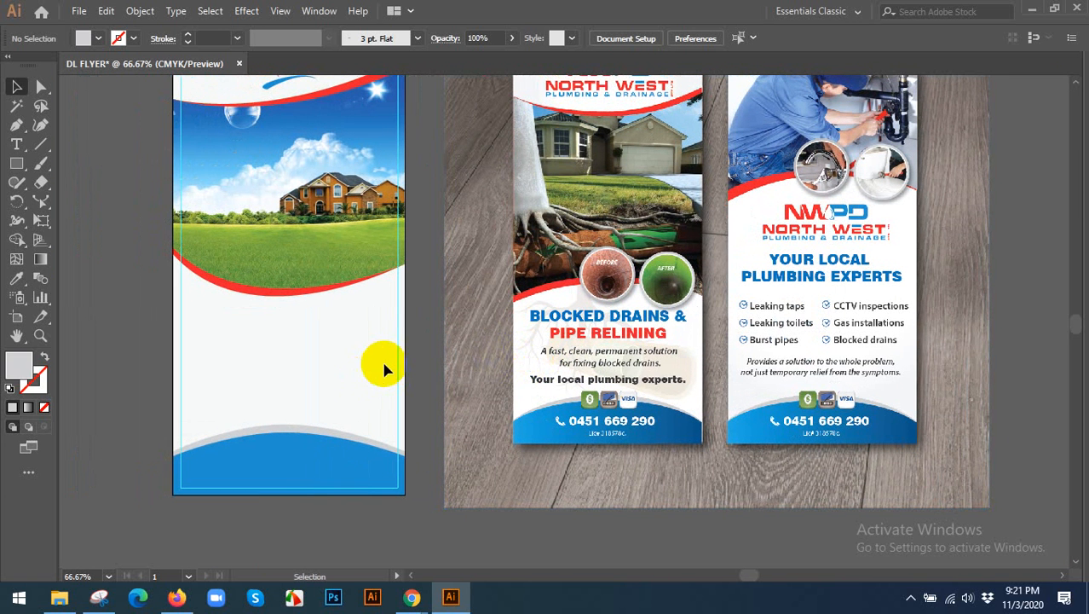
scroll(304, 324, left, 1)
scroll(304, 323, up, 1)
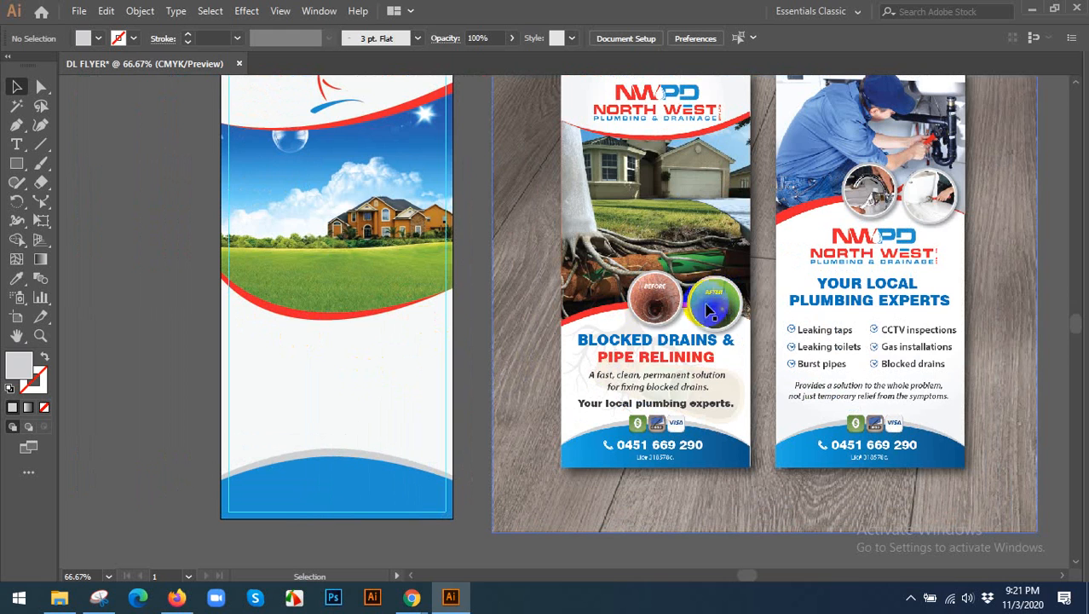
scroll(704, 307, up, 2)
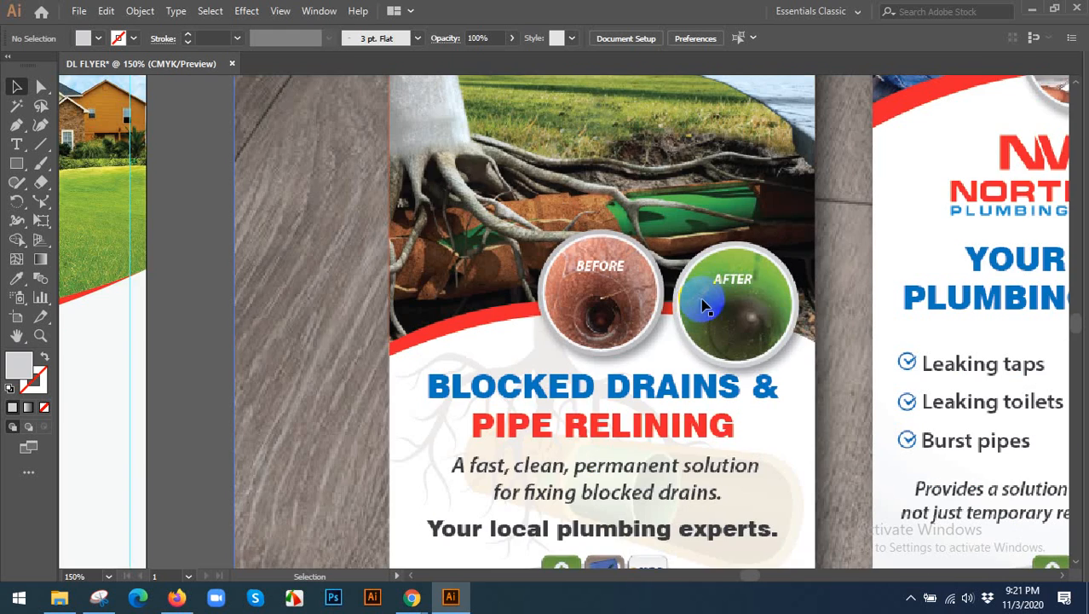
scroll(712, 294, down, 1)
drag(506, 319, 717, 318)
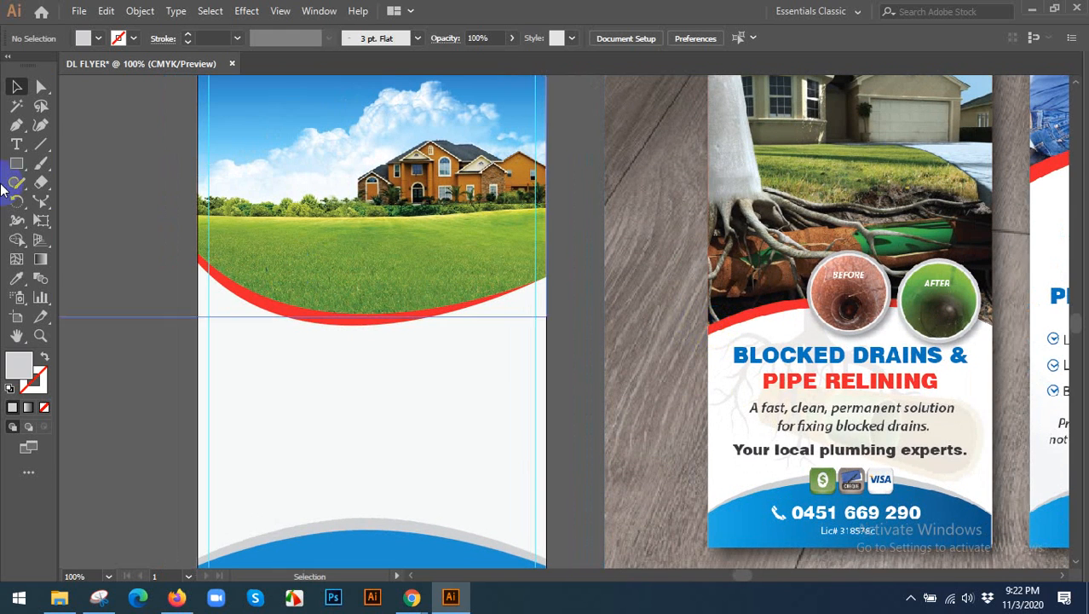
Draw a light grey circle about a third of the flyer's width over the photo's lower-left red curve, nudged inside the margin guide.
drag(12, 168, 73, 186)
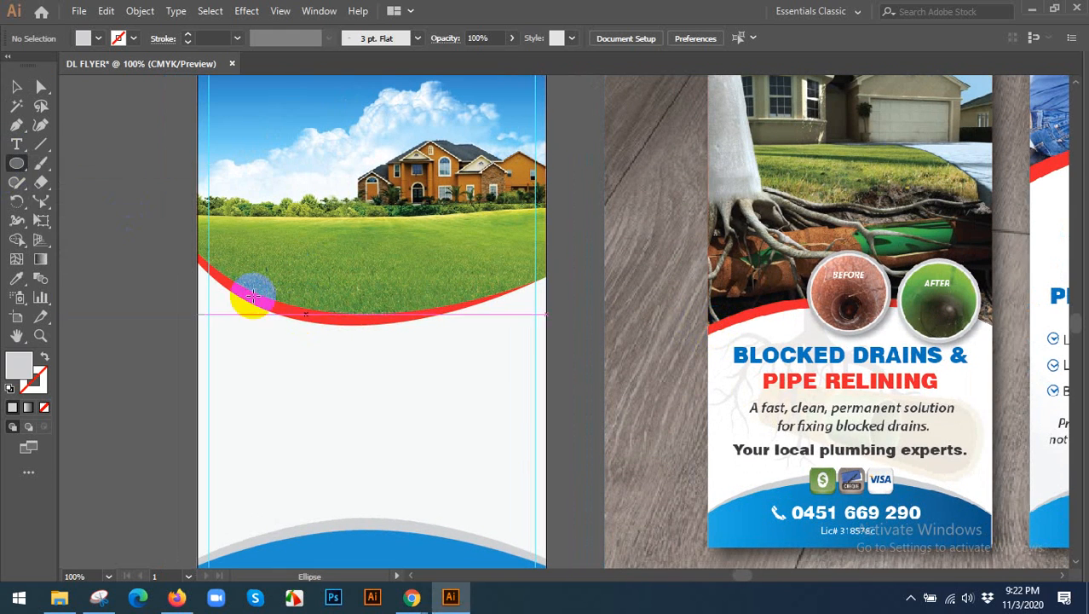
drag(257, 291, 318, 335)
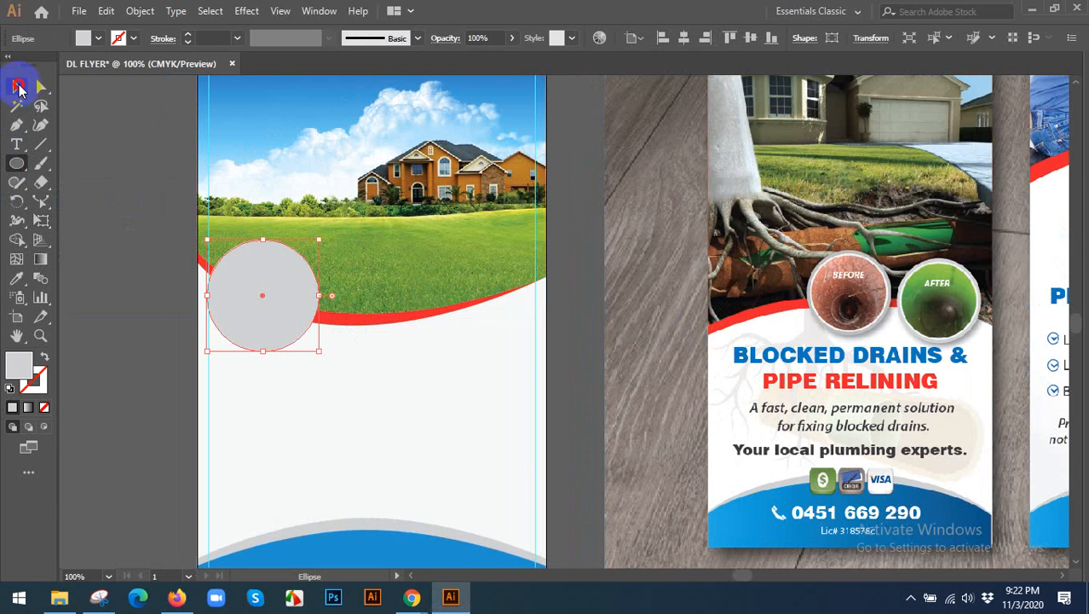
click(16, 87)
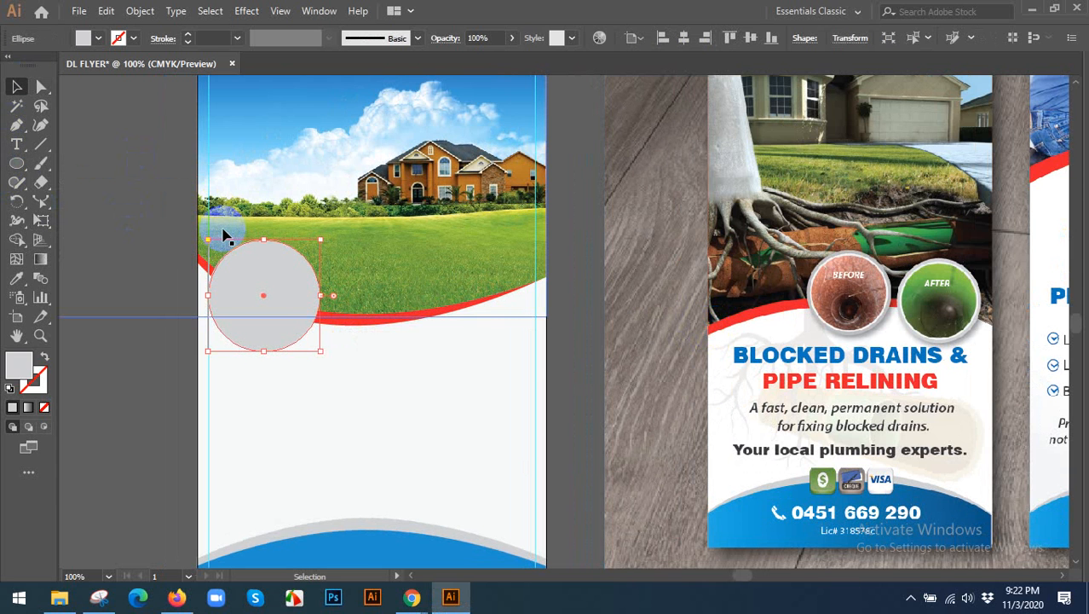
key(Right)
key(Right)
key(Right)
key(Right)
key(Right)
key(Right)
key(Right)
key(Right)
key(Right)
key(Right)
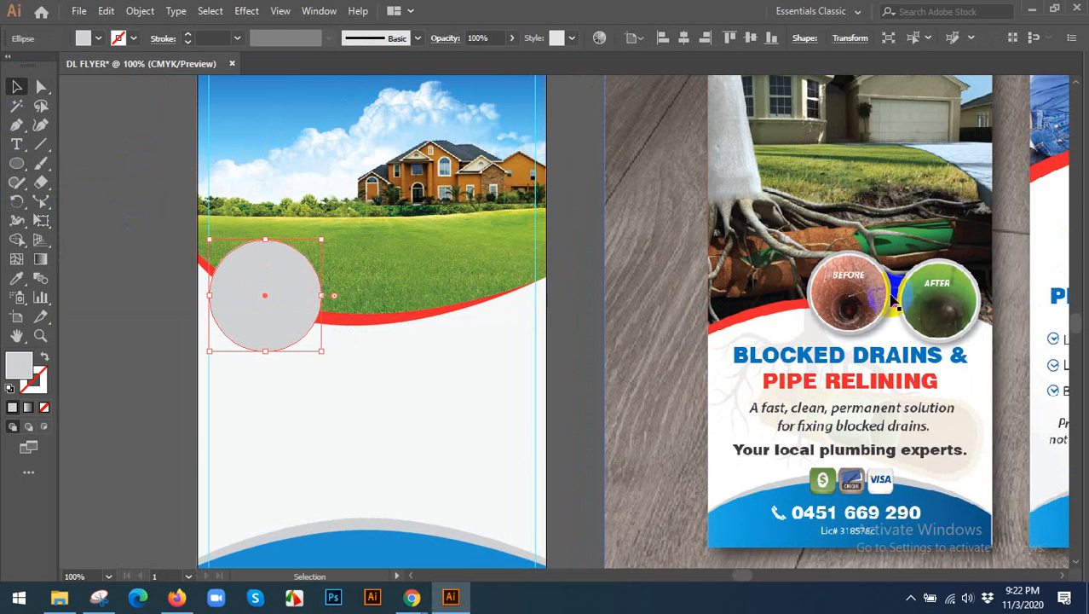
key(Right)
key(Right)
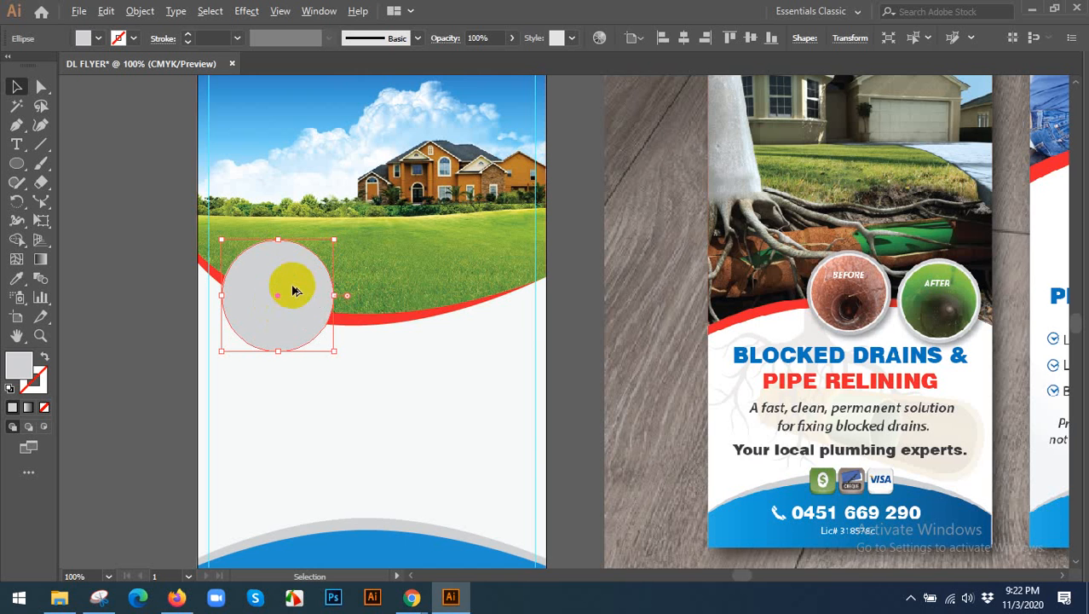
Place a slightly larger copy of the grey circle behind the original, keeping both circles concentric.
scroll(288, 269, up, 1)
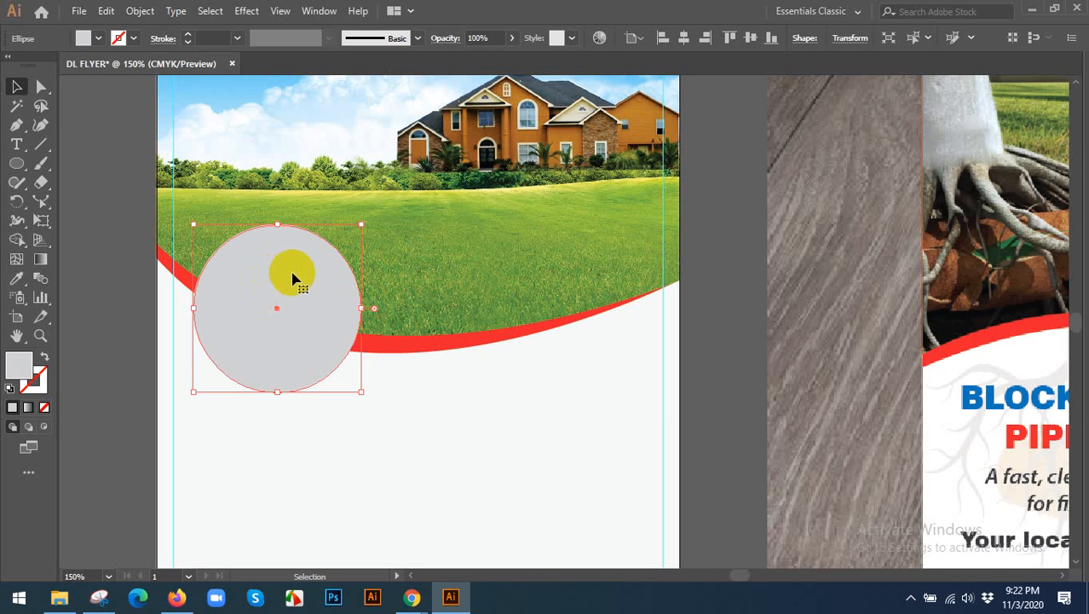
key(a)
key(v)
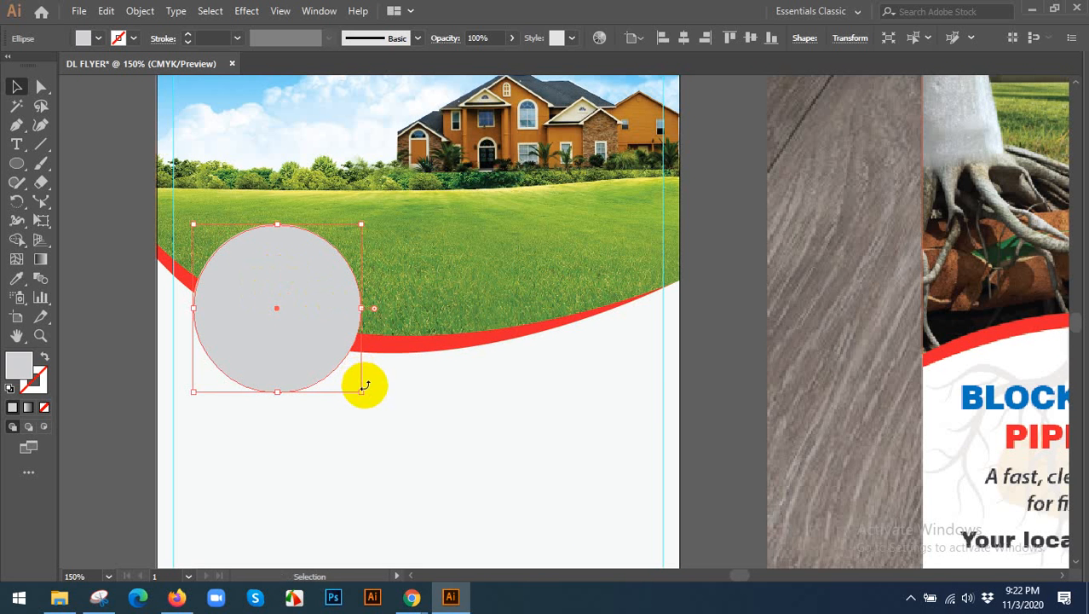
drag(359, 390, 368, 397)
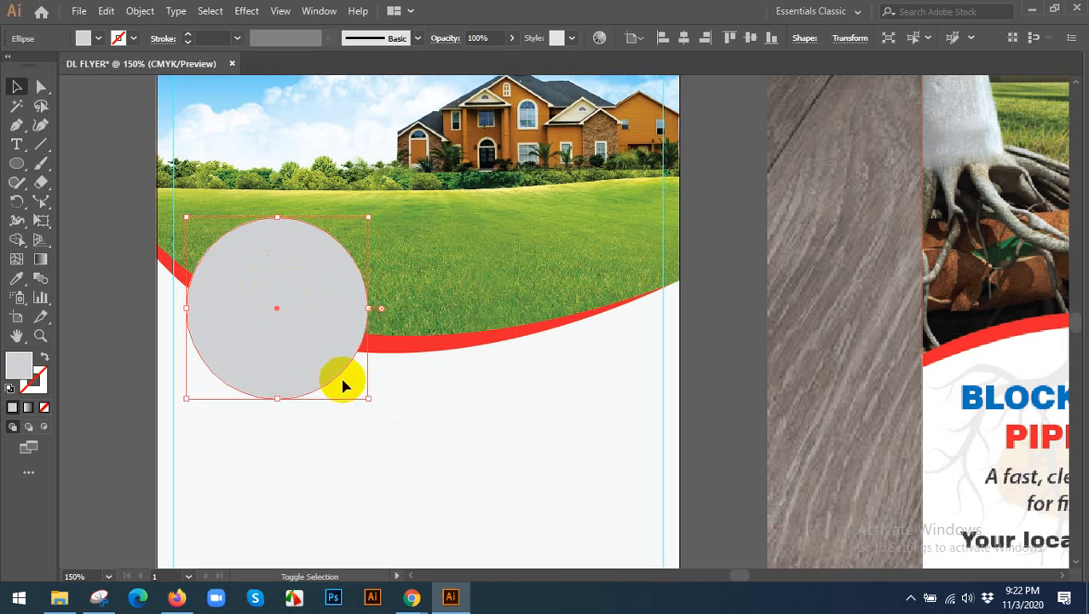
click(357, 417)
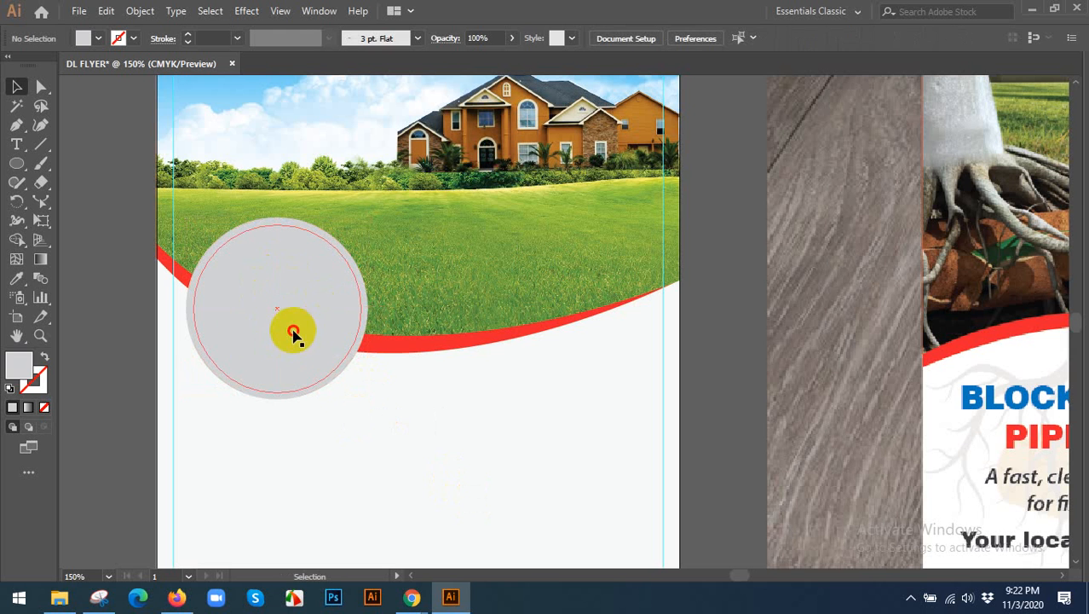
Fill the inner circle with white so the larger grey circle forms a ring around it.
double_click(30, 369)
click(437, 209)
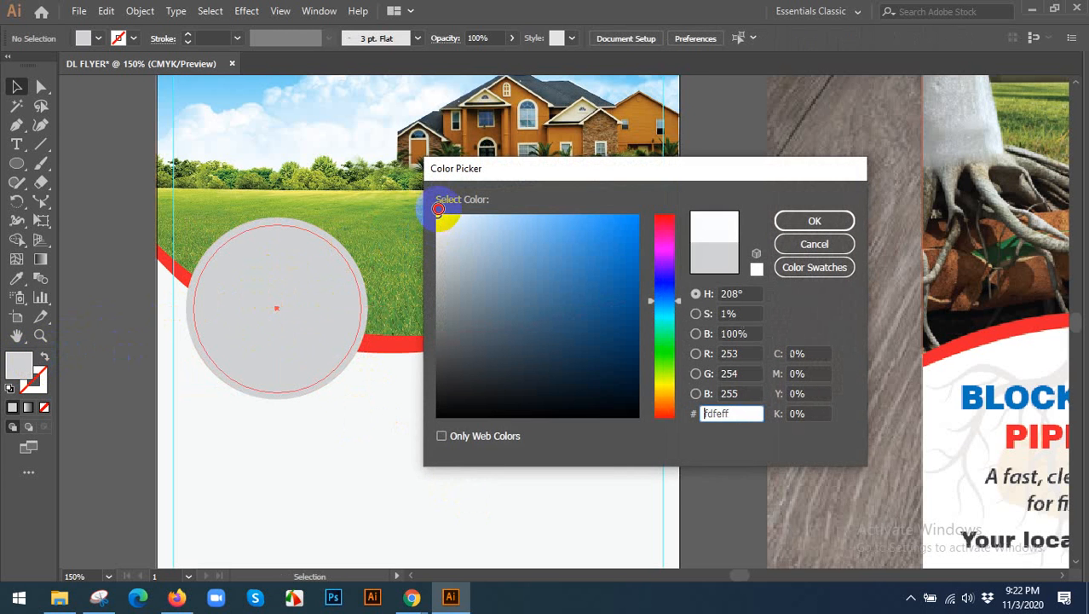
click(814, 221)
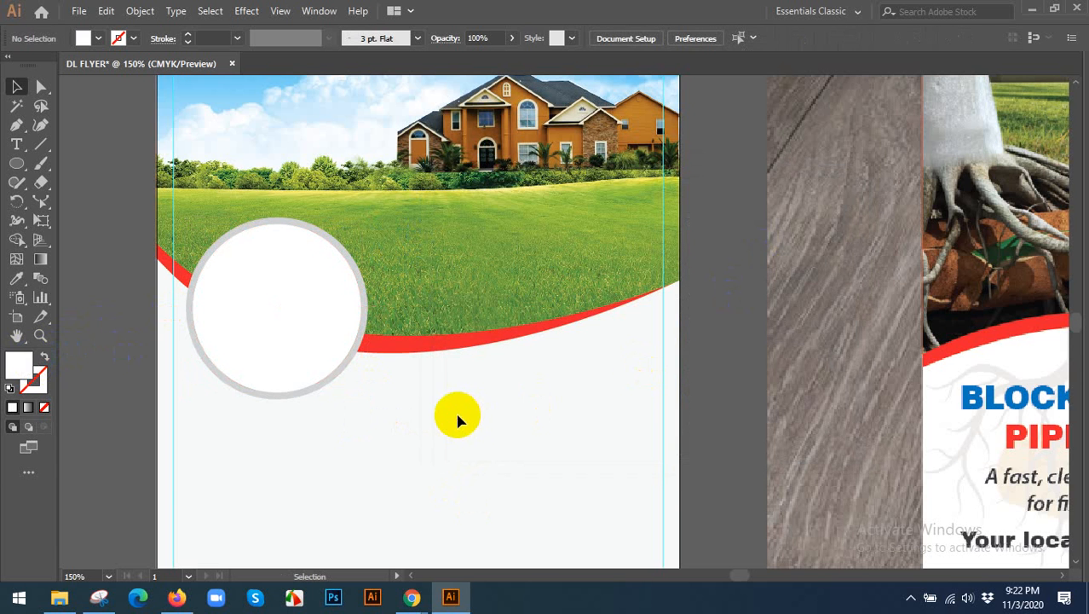
scroll(452, 406, down, 1)
drag(439, 394, 374, 348)
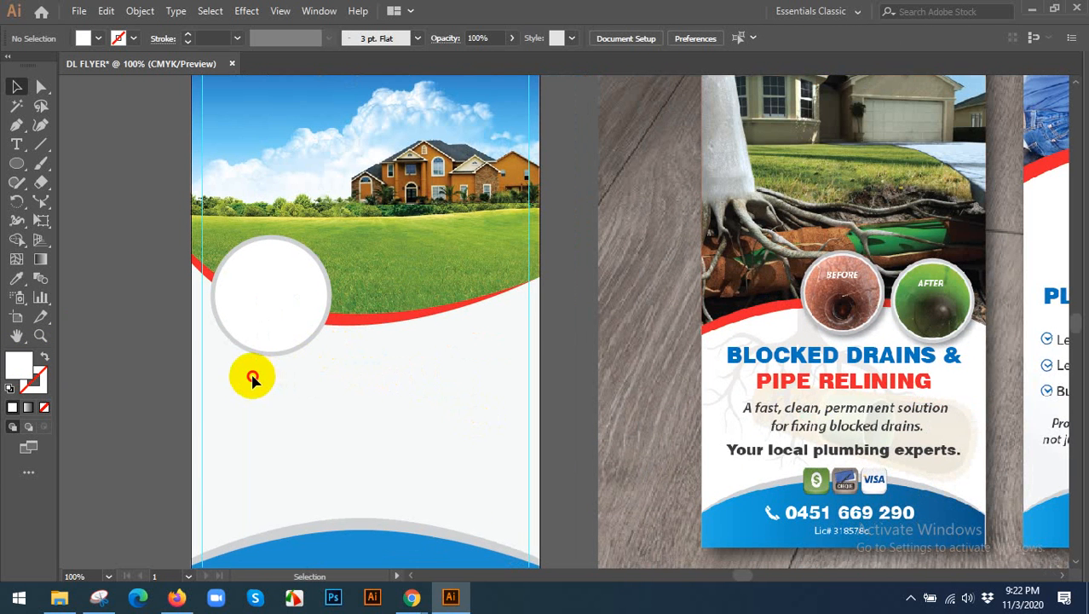
drag(268, 287, 338, 398)
key(ctrl+z)
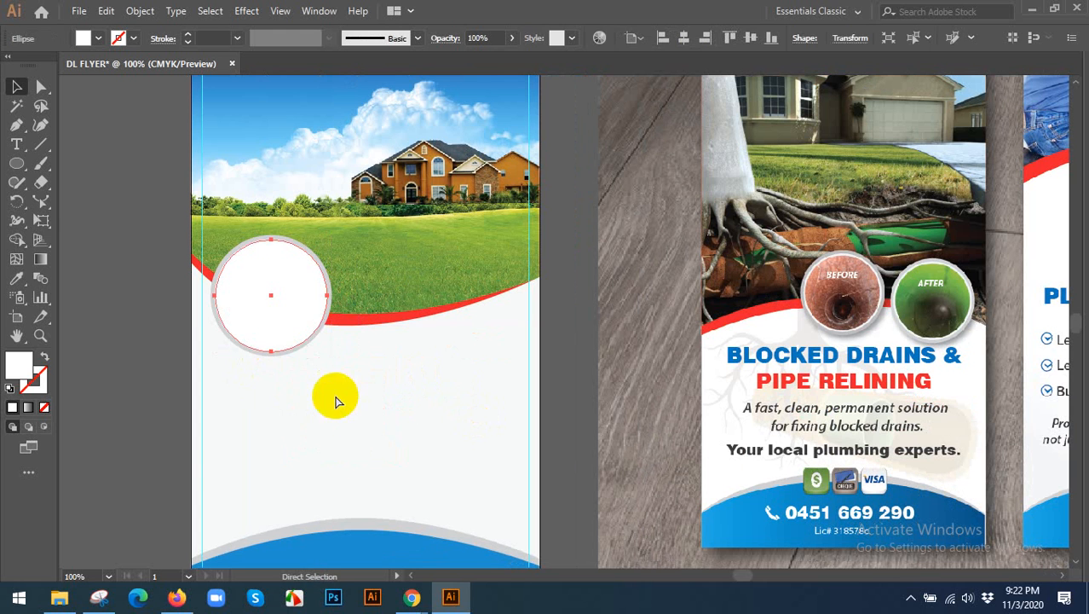
click(290, 380)
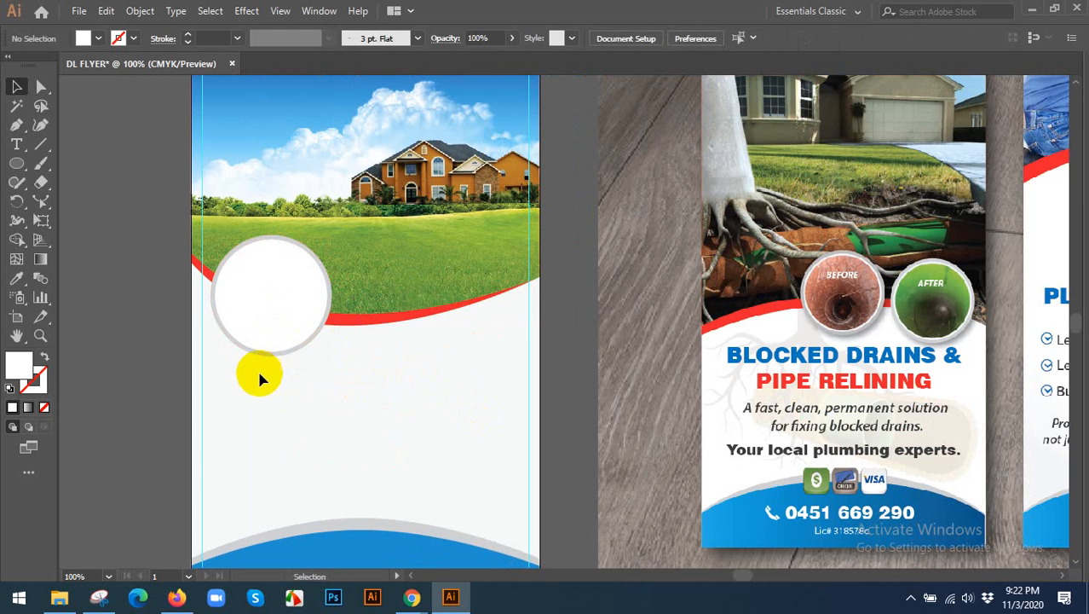
Duplicate the white circle with its grey ring horizontally to the right, leaving a small gap between the pair.
click(273, 322)
drag(272, 324, 415, 325)
click(421, 390)
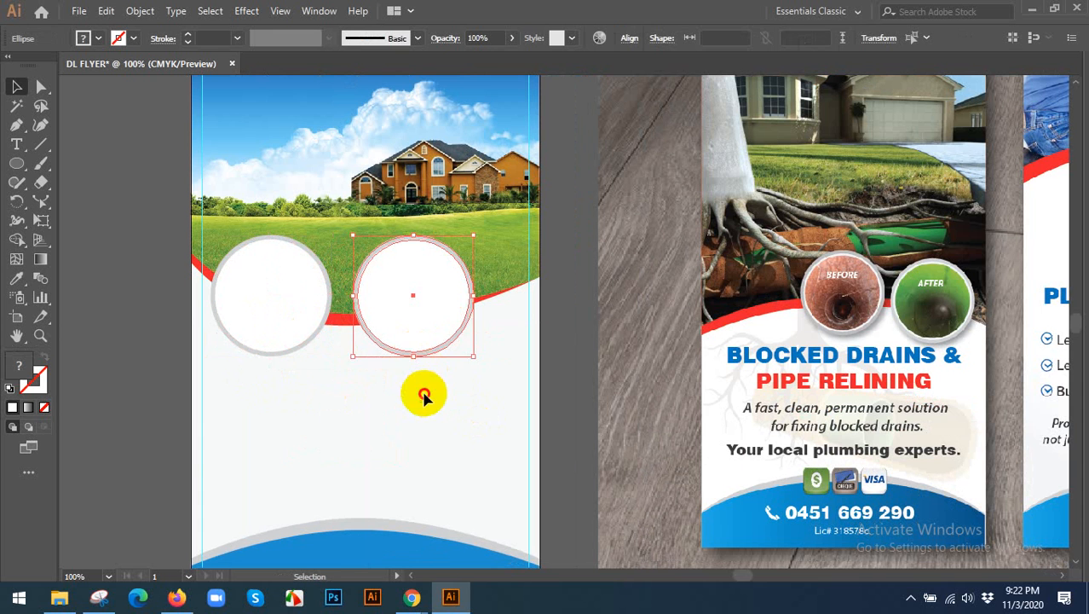
Place background.jpg from the Desktop into the flyer document as an embedded image.
click(77, 12)
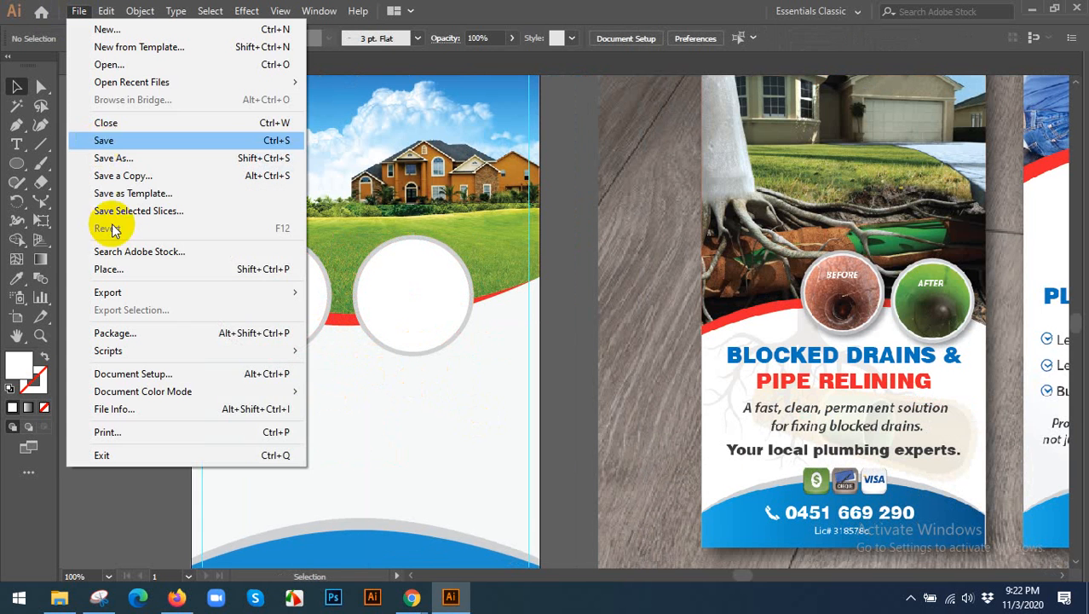
click(111, 268)
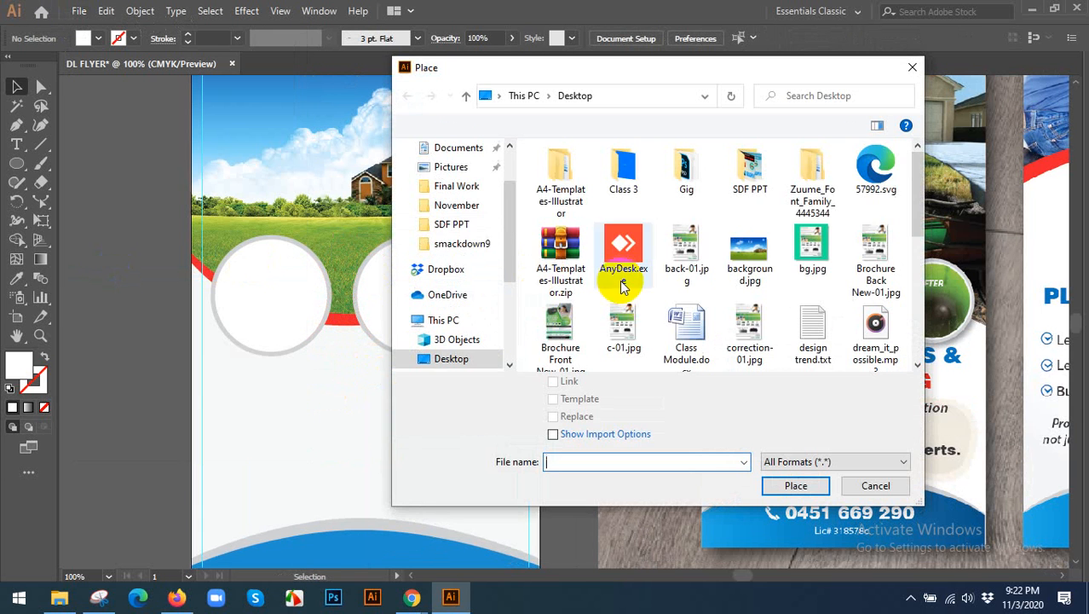
scroll(695, 277, down, 5)
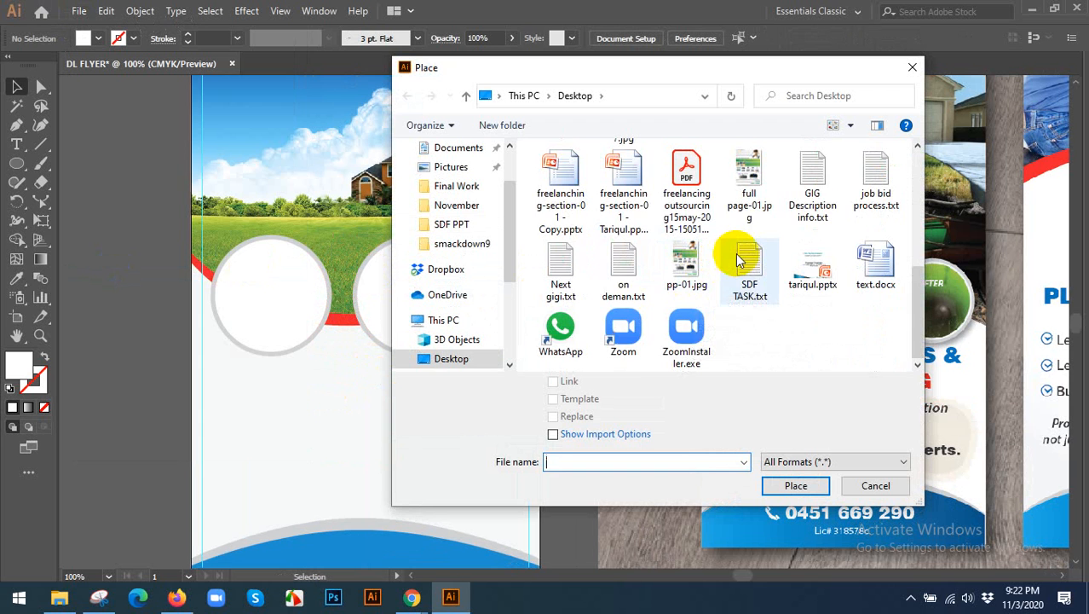
scroll(733, 256, up, 1)
scroll(865, 264, up, 2)
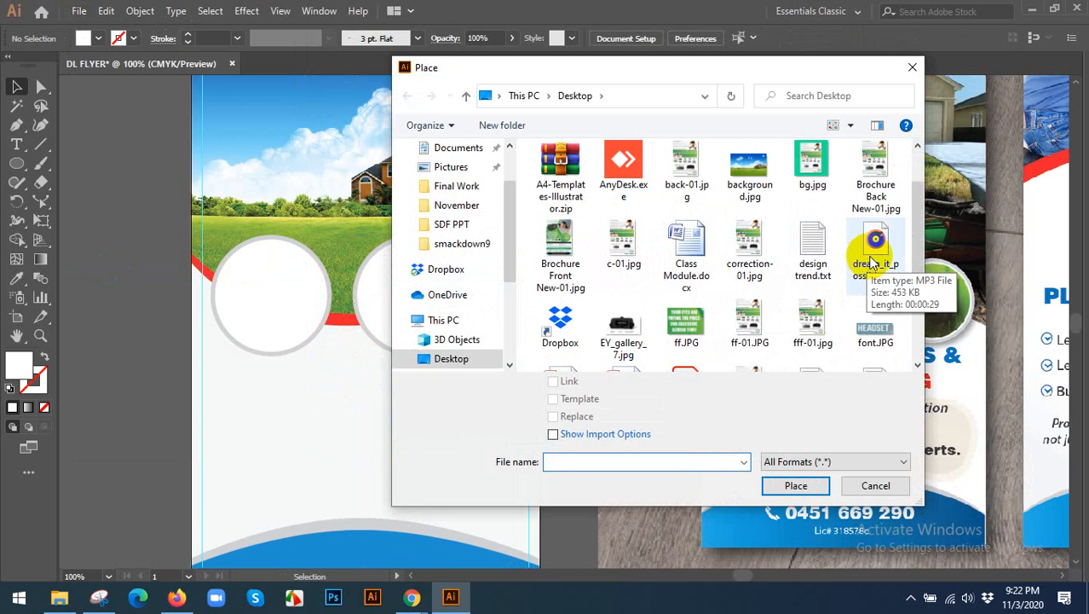
scroll(865, 256, up, 1)
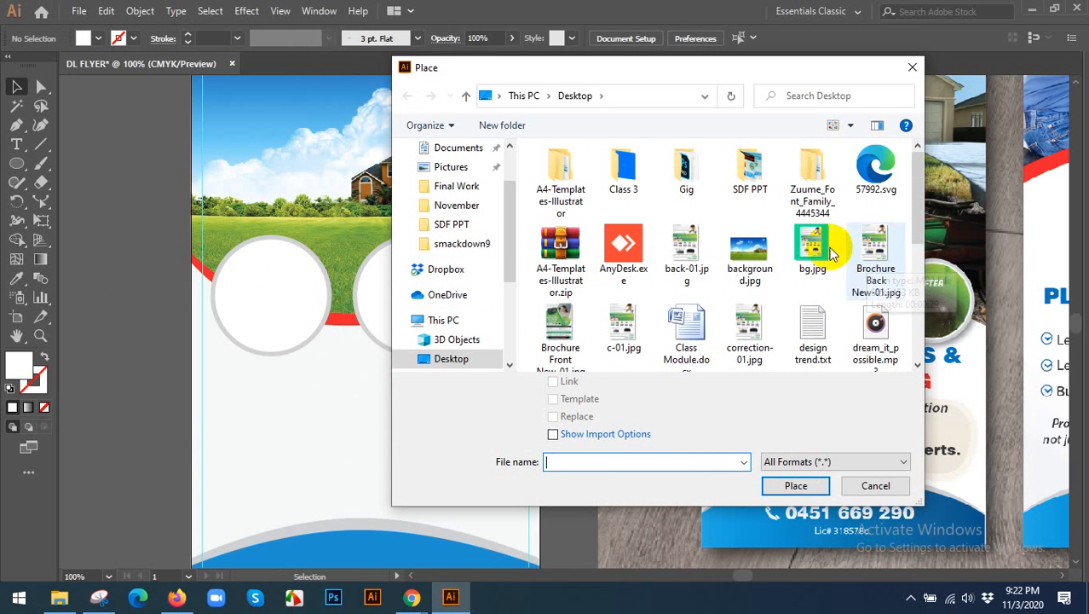
click(750, 252)
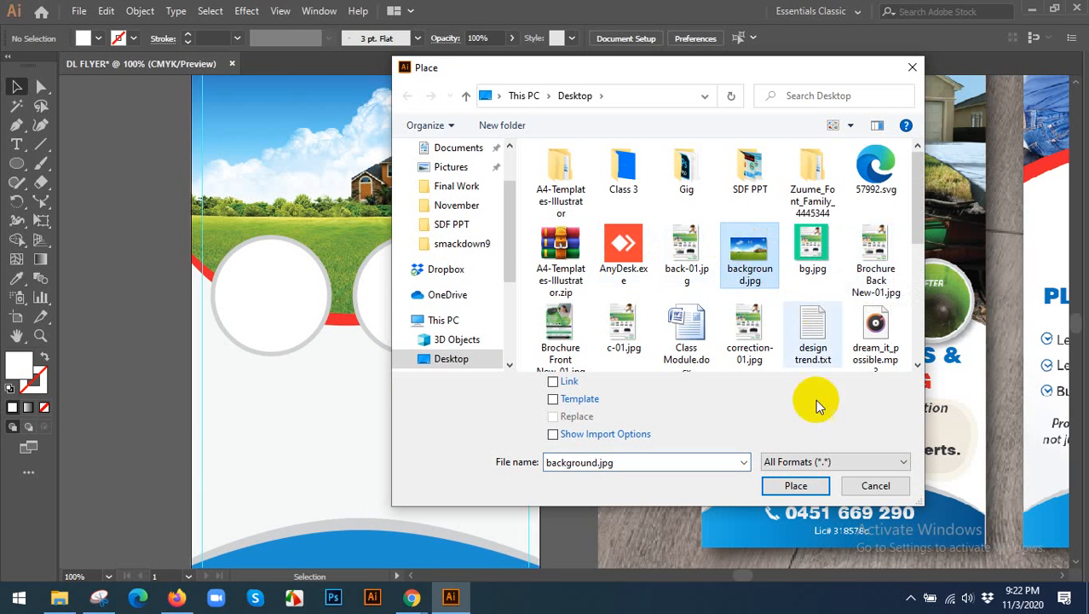
click(802, 484)
click(358, 398)
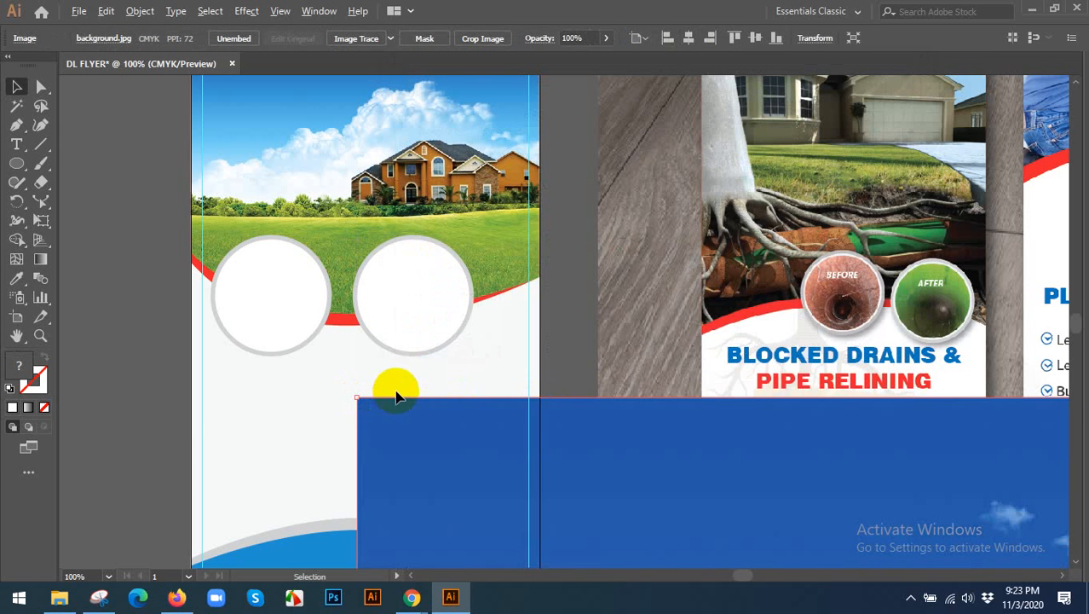
Scale the placed photo proportionally to about 2.35 in wide and position it over the left ringed circle.
key(ctrl+minus)
key(ctrl+minus)
key(ctrl+minus)
drag(580, 449, 681, 317)
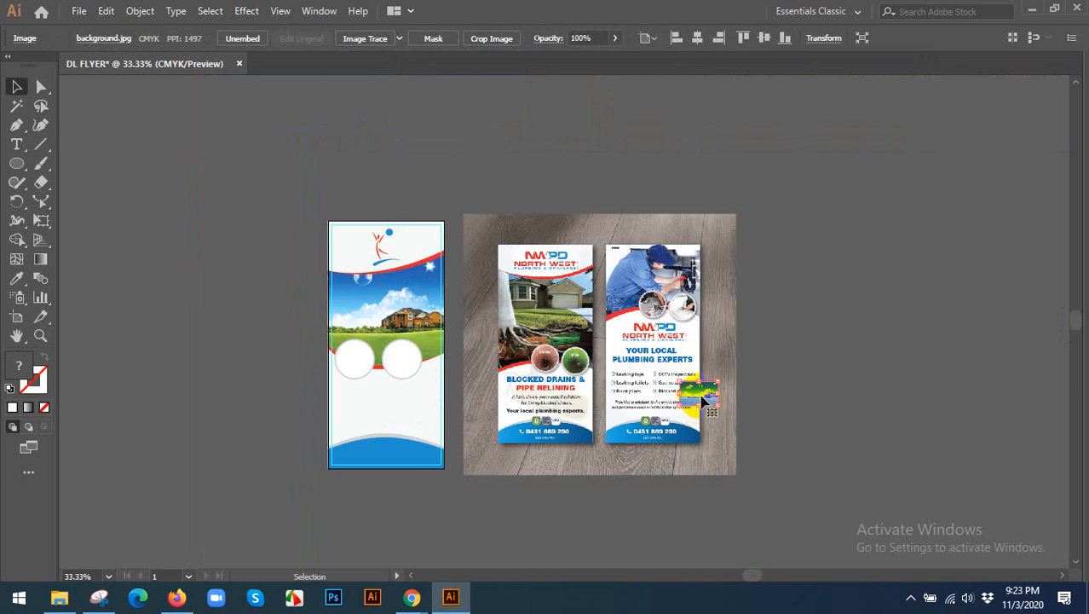
drag(701, 390, 384, 432)
key(ctrl+plus)
key(ctrl+plus)
key(ctrl+plus)
drag(324, 390, 398, 338)
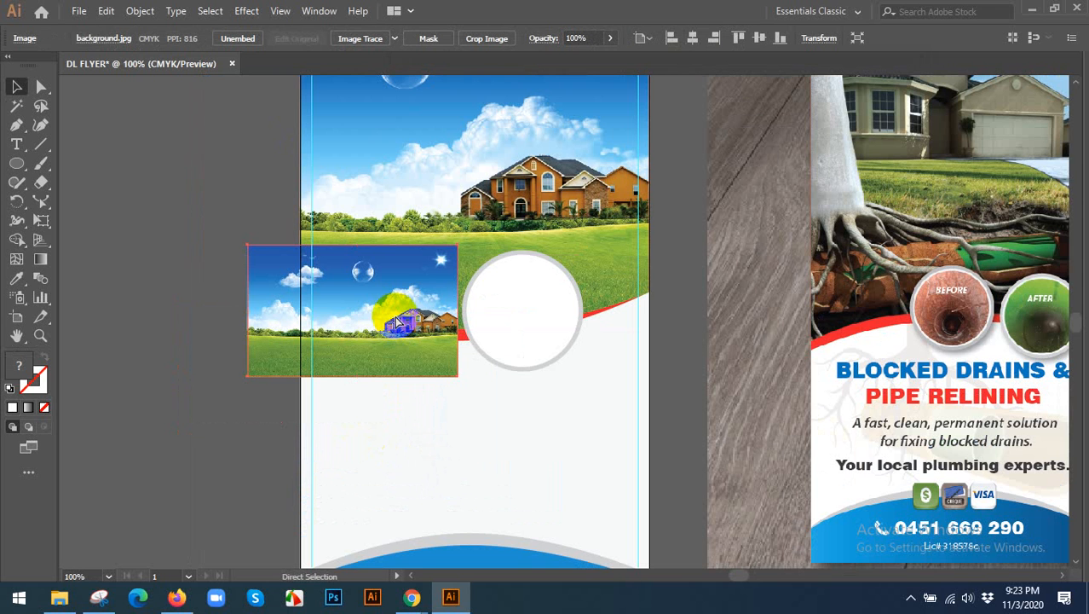
Arrange the photo behind the left white circle and make a clipping mask from the two.
click(396, 322)
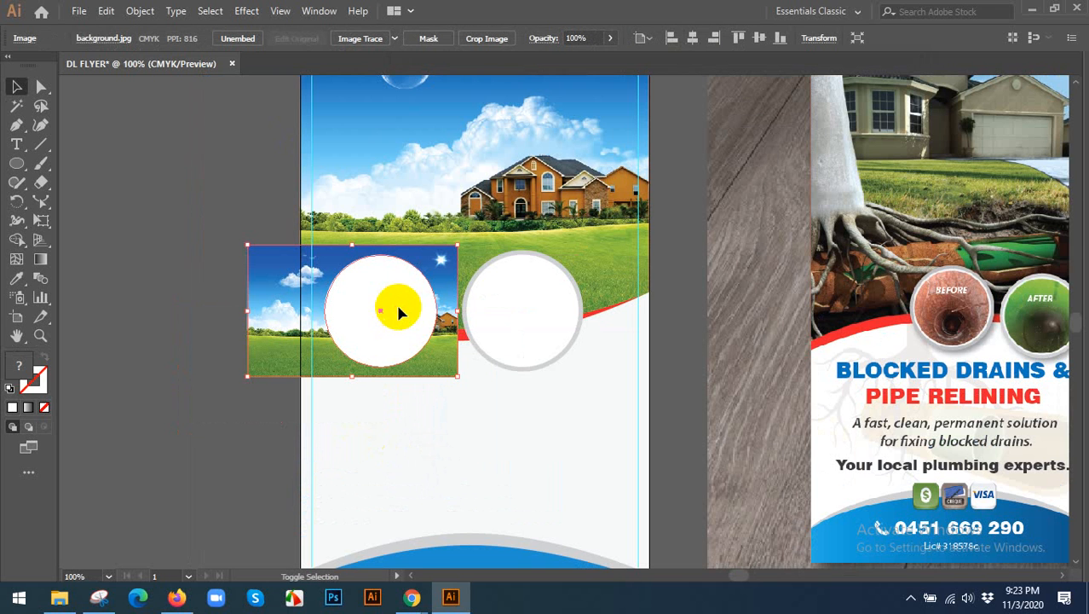
right_click(398, 312)
click(441, 422)
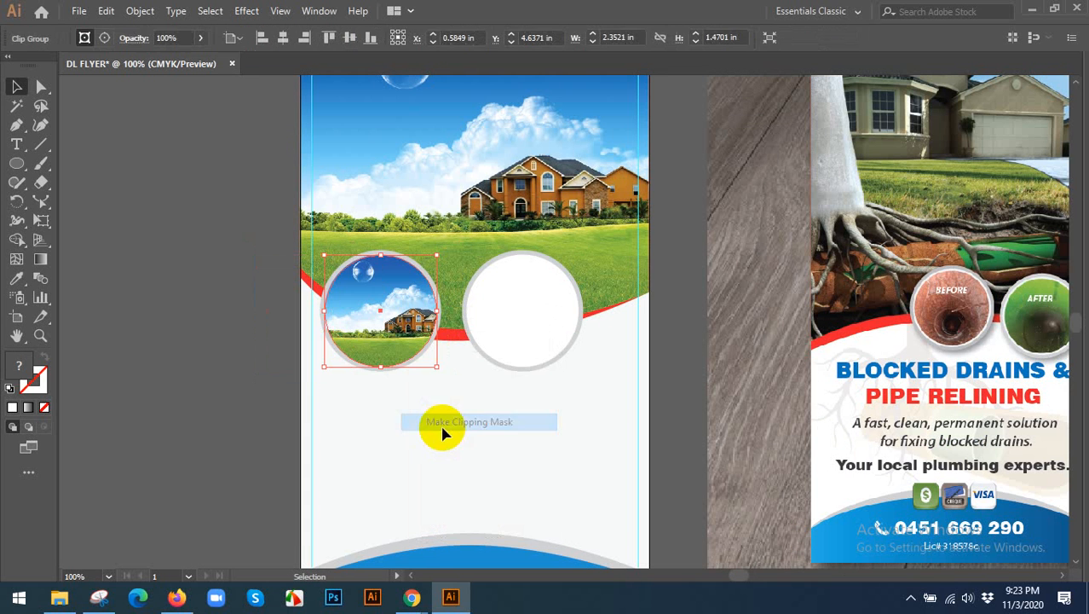
click(296, 325)
Inside the clip group, shift the photo left and shrink it slightly so the house sits within the circle, then exit isolation.
scroll(296, 324, up, 2)
click(461, 272)
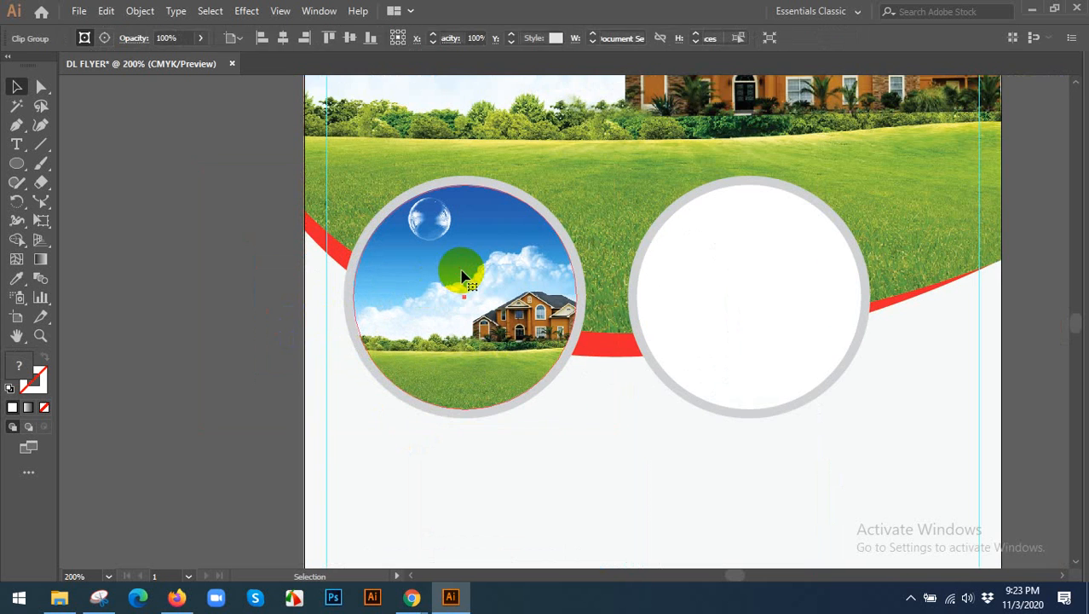
double_click(486, 285)
drag(494, 284, 467, 286)
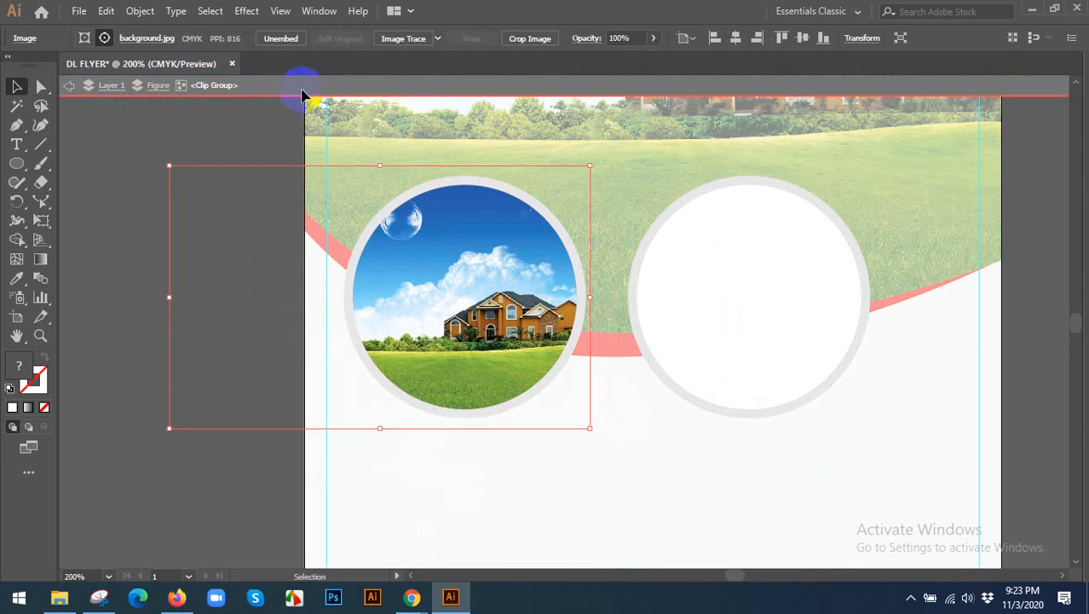
drag(511, 316, 497, 313)
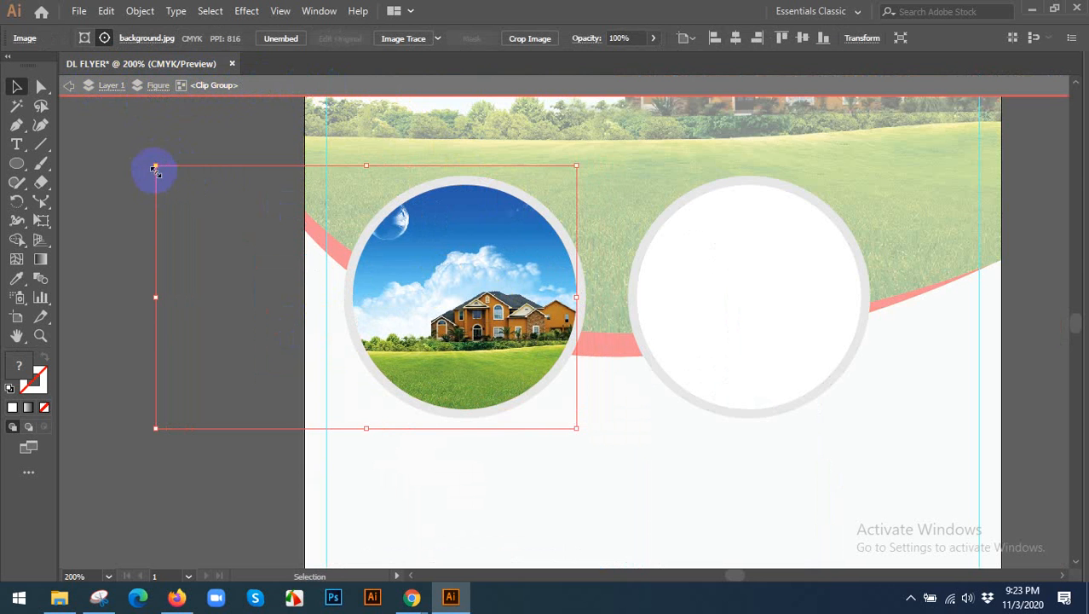
drag(155, 167, 173, 176)
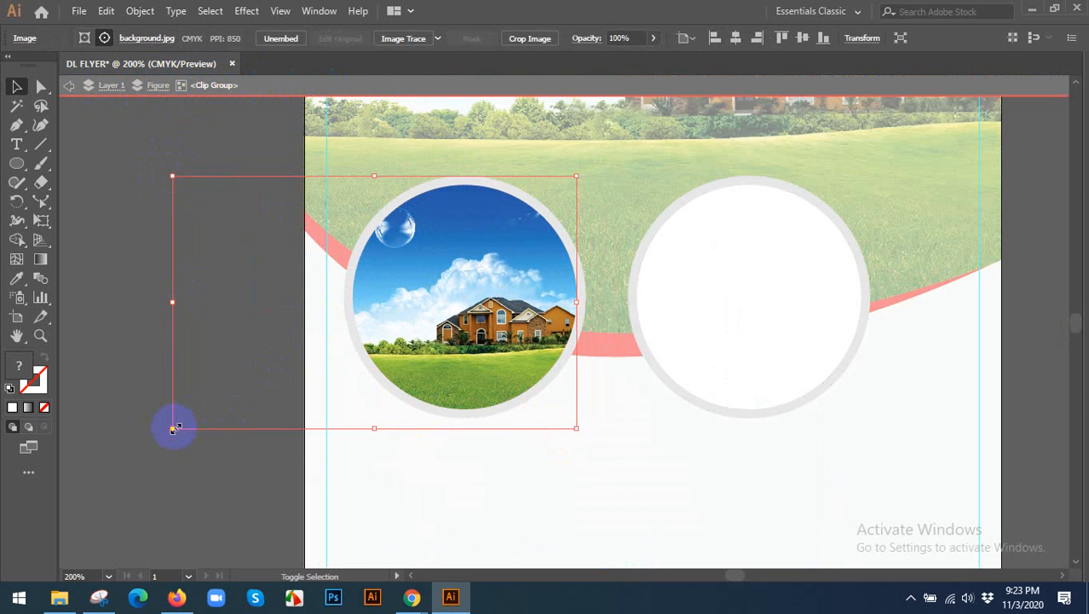
drag(173, 429, 189, 418)
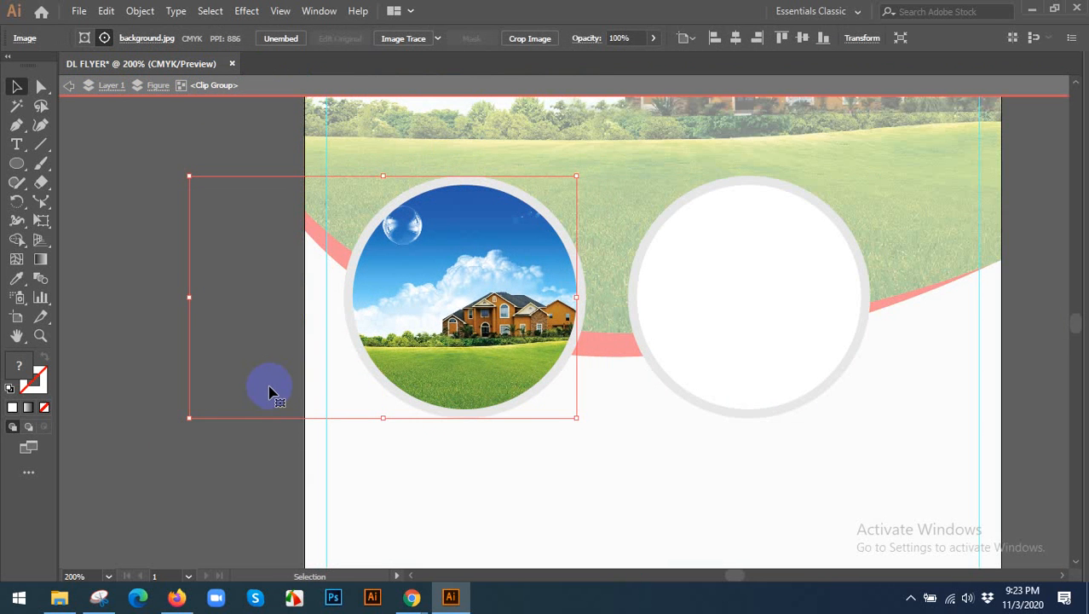
drag(269, 392, 274, 392)
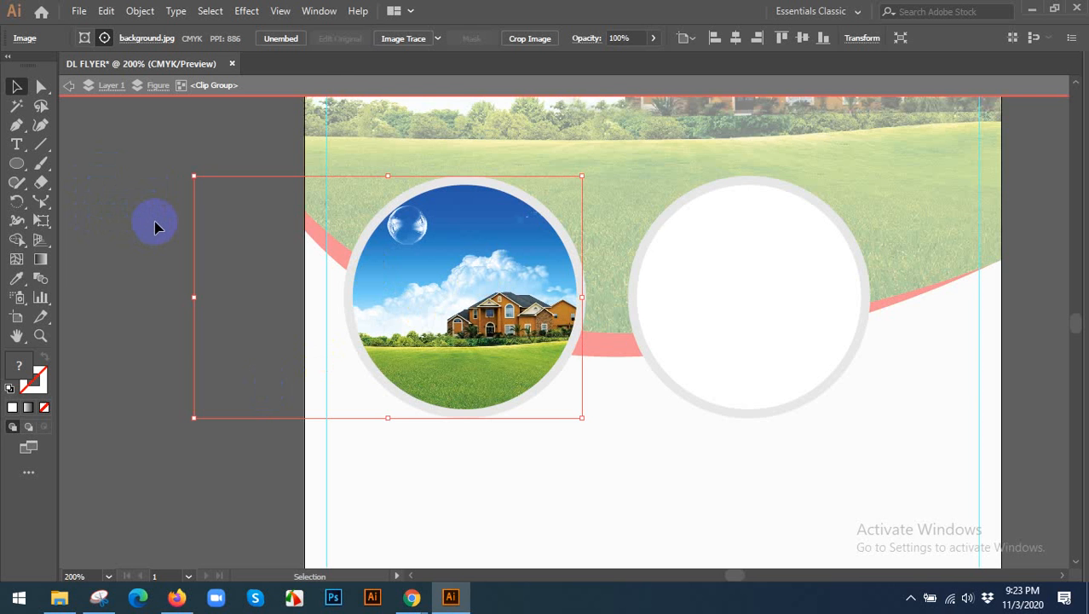
double_click(156, 226)
click(159, 222)
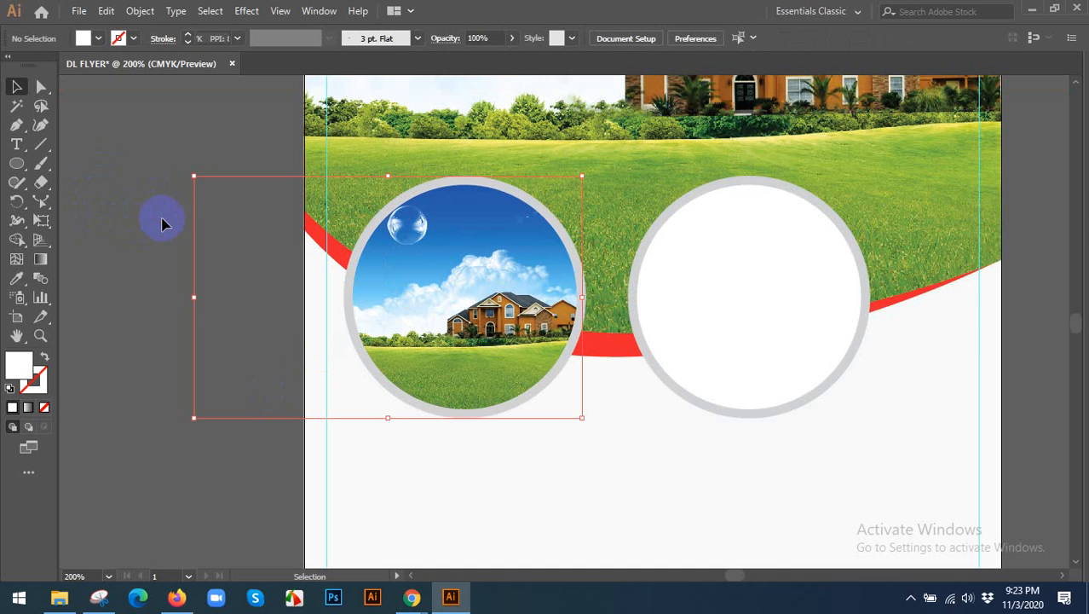
Delete the right white circle together with its grey ring.
scroll(168, 224, down, 1)
drag(621, 433, 643, 346)
key(Delete)
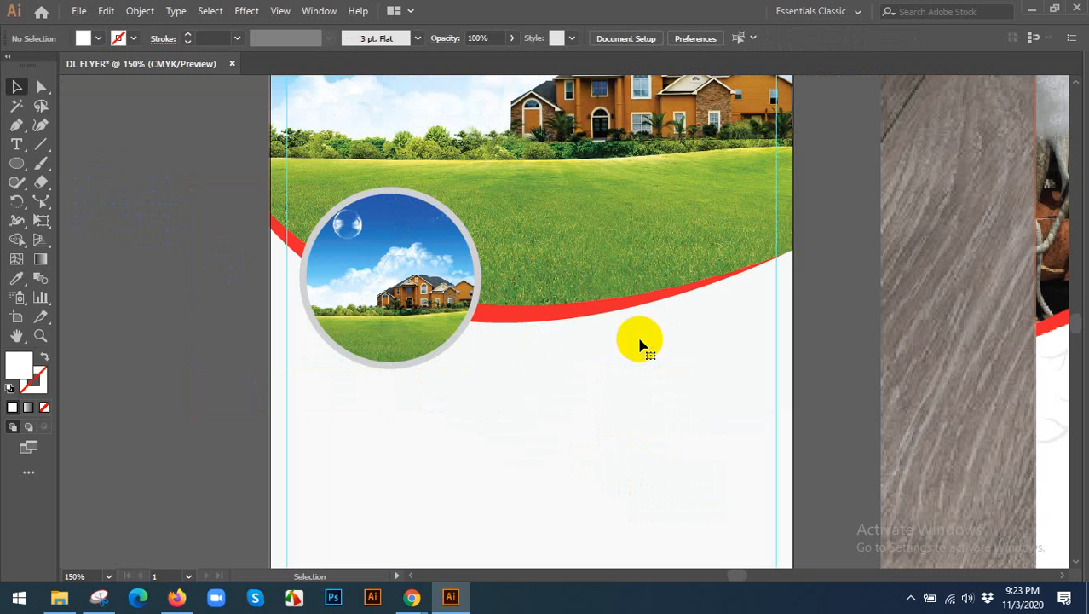
Try a Multiply drop shadow on the circular photo with 75% opacity, 0.1 in offsets and 0.07 in blur, and undo it.
click(401, 245)
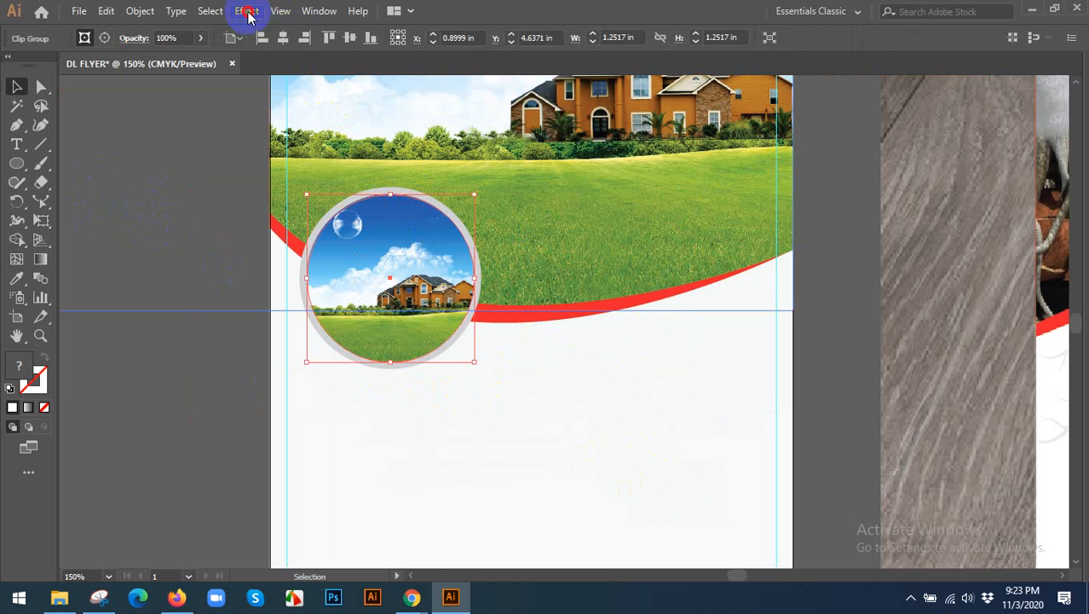
click(246, 12)
mouse_move(277, 193)
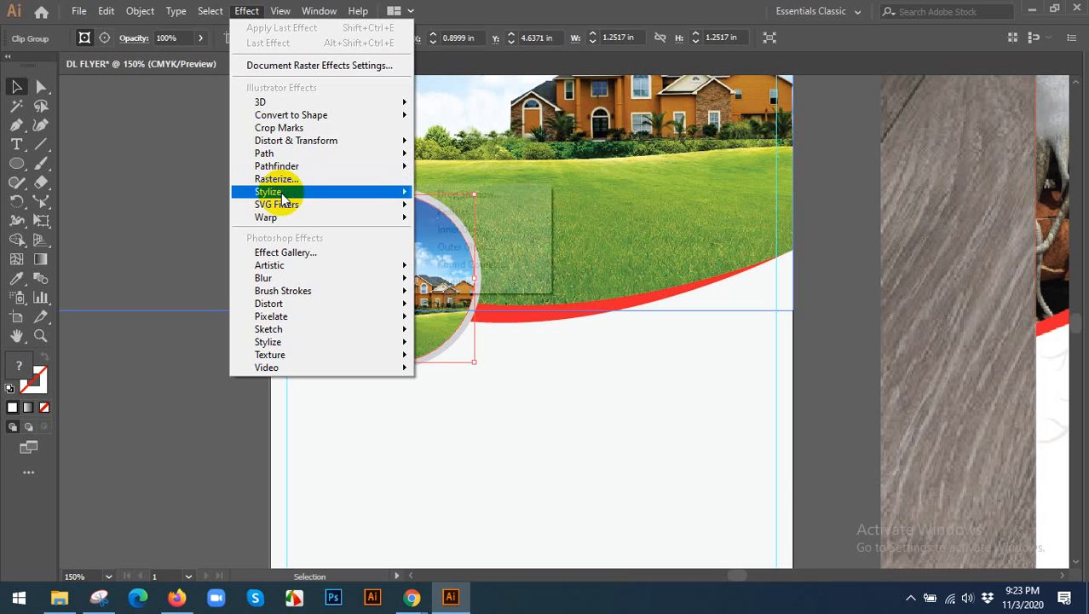
click(460, 195)
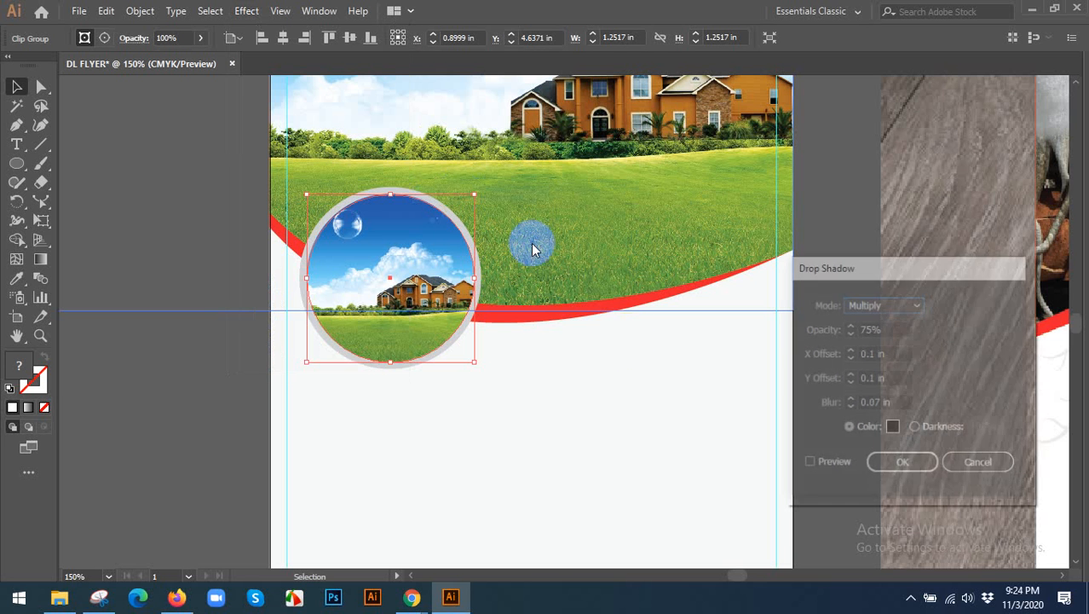
click(903, 468)
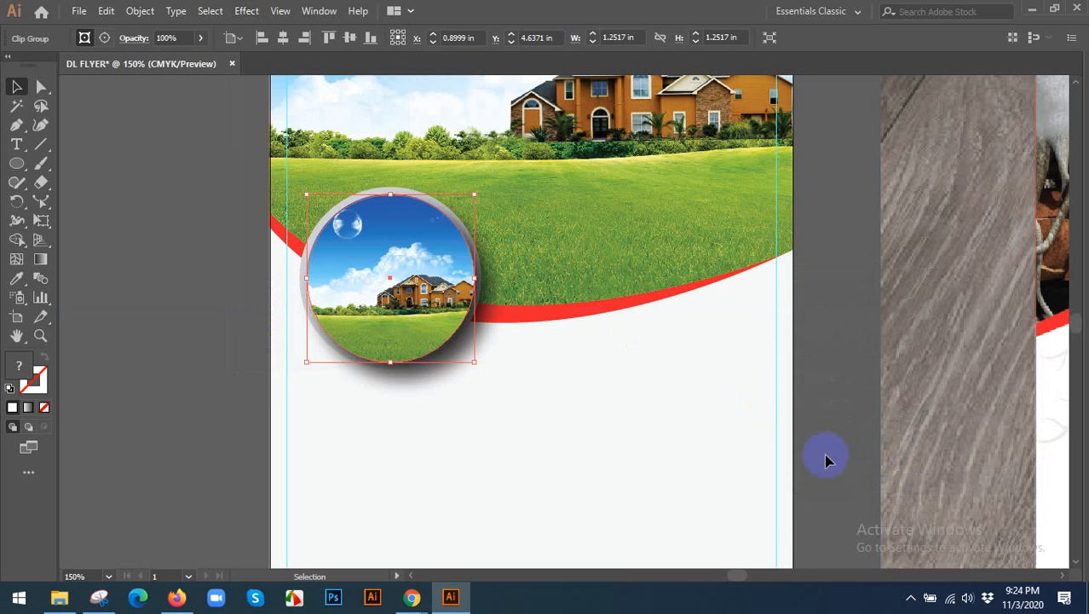
click(577, 425)
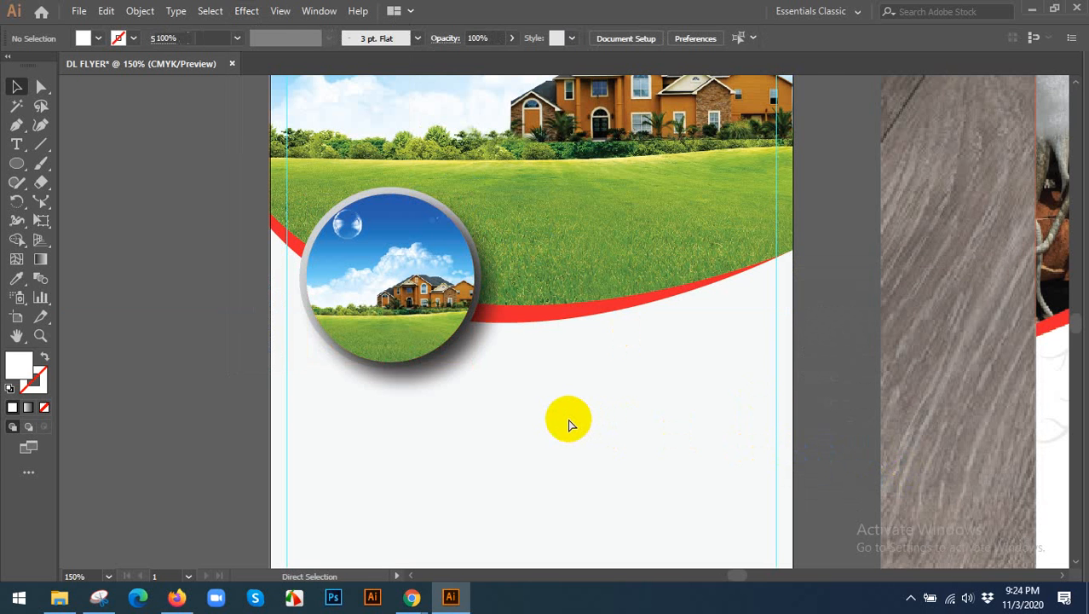
key(ctrl+z)
scroll(511, 397, right, 2)
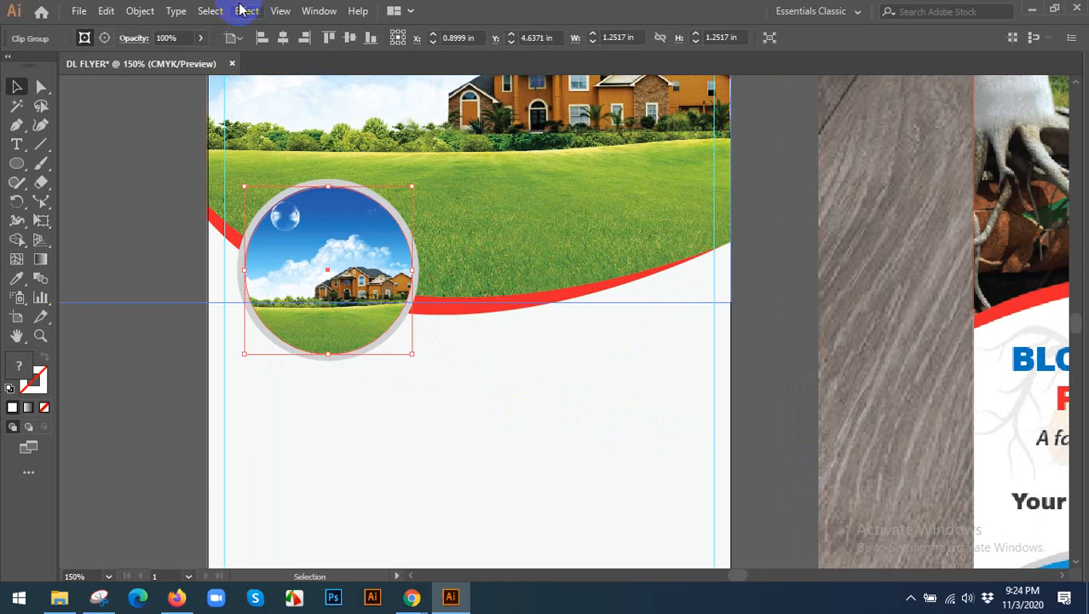
click(246, 11)
mouse_move(323, 189)
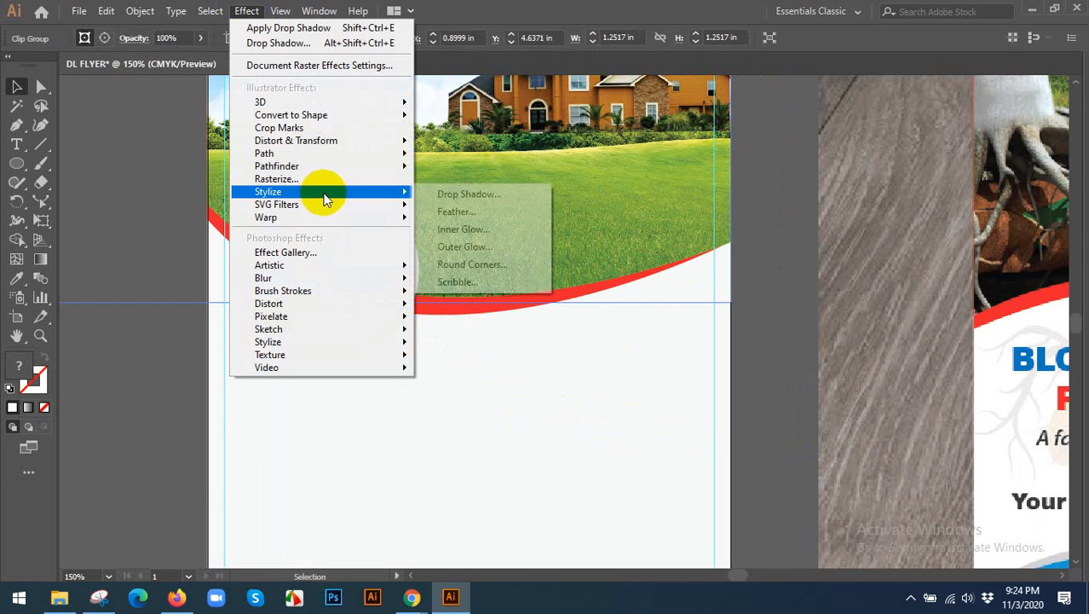
click(452, 189)
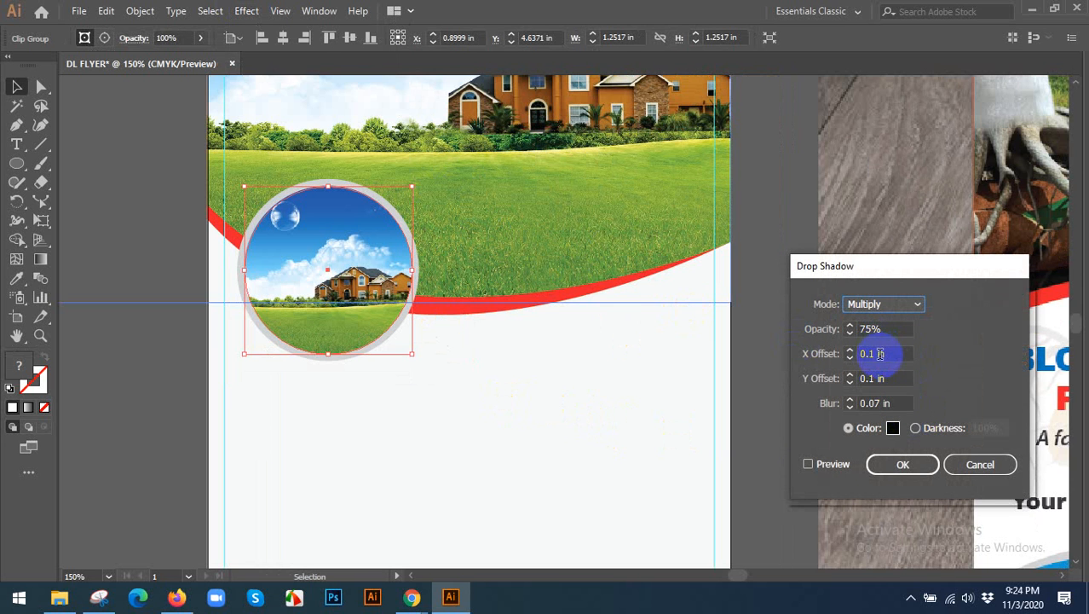
click(976, 462)
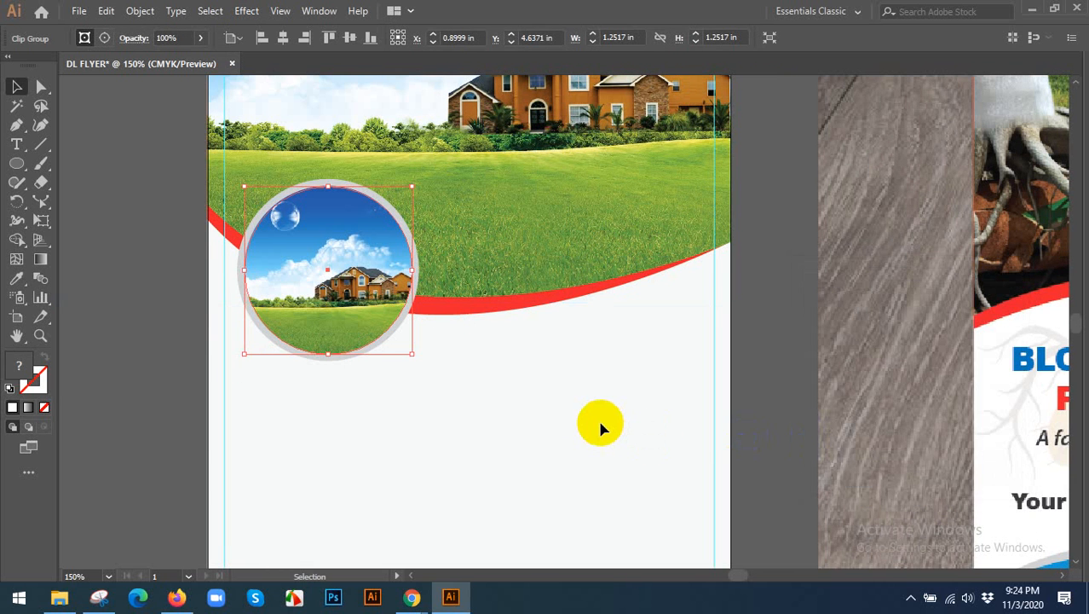
click(599, 426)
scroll(224, 189, up, 1)
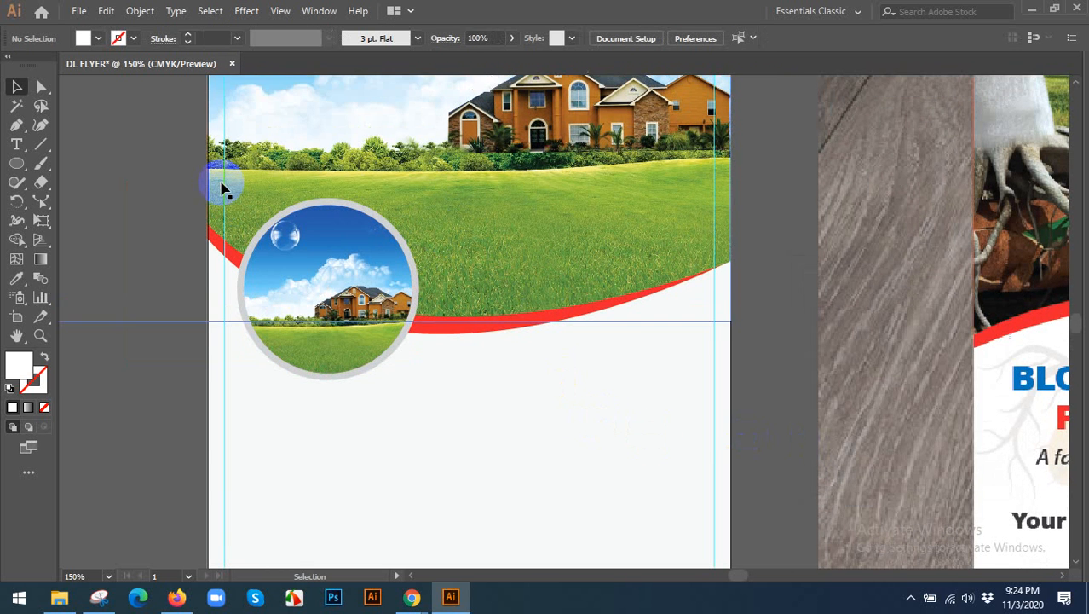
Show the rulers and switch the ruler units from inches to pixels.
drag(573, 303, 596, 326)
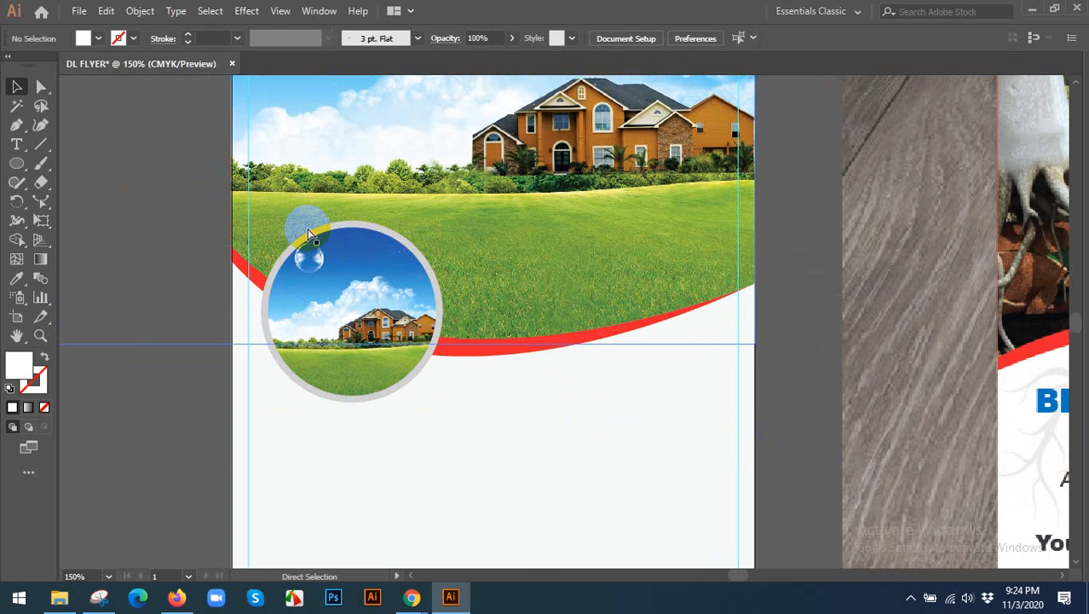
key(ctrl+r)
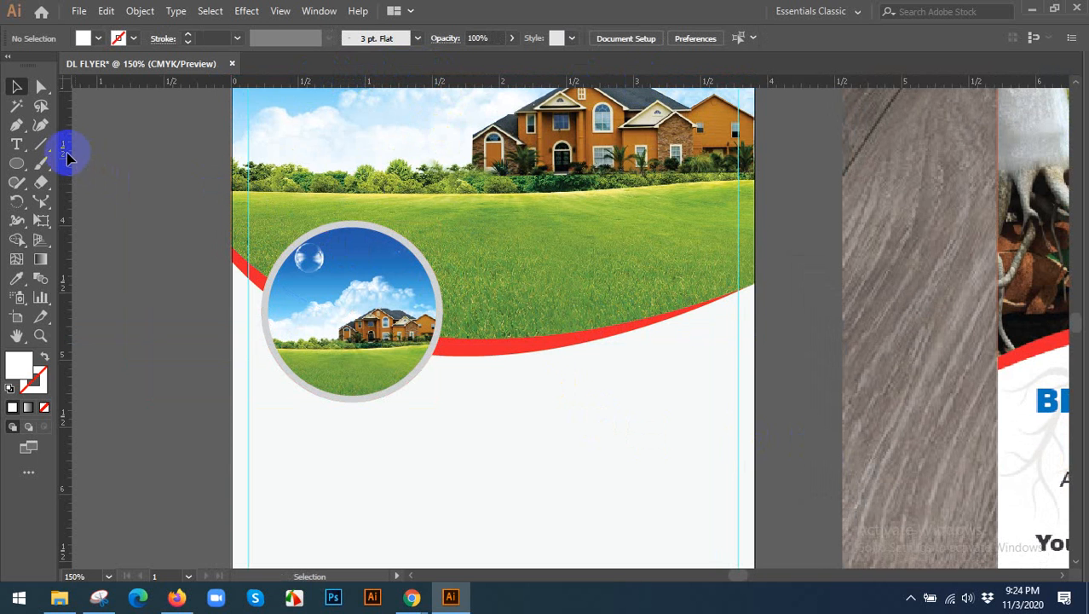
right_click(389, 87)
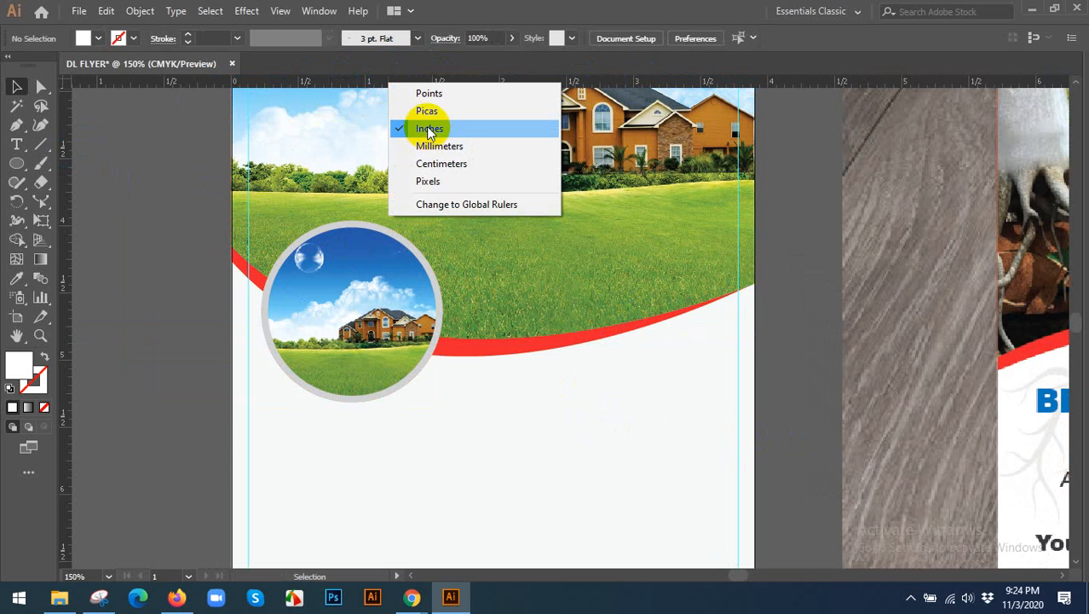
click(427, 181)
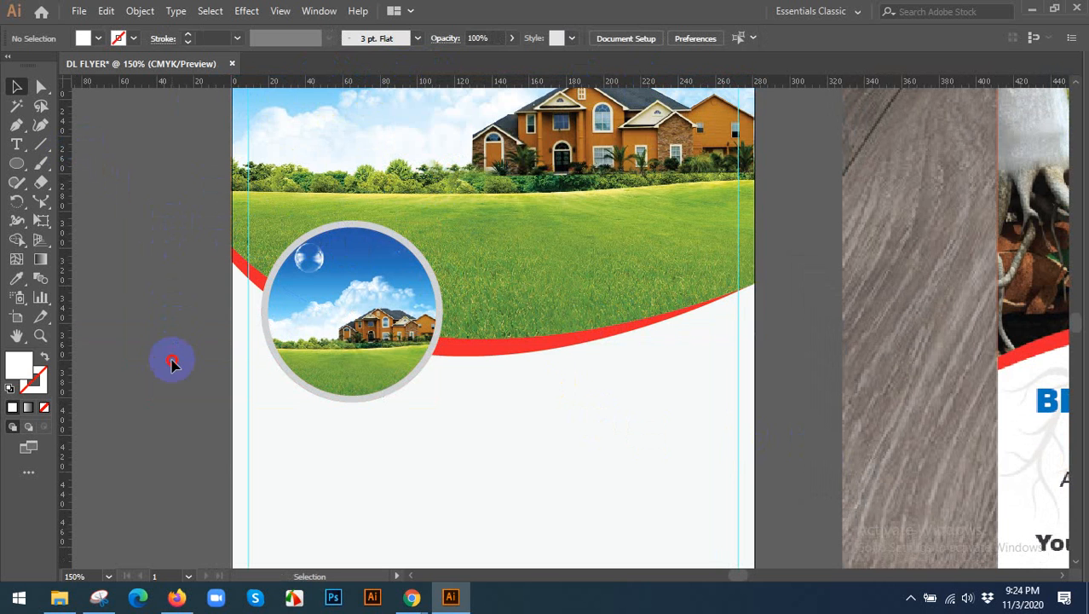
Start a Multiply drop shadow at 75% opacity on the circular photo, with preview on and both offsets set to 2 px.
click(347, 277)
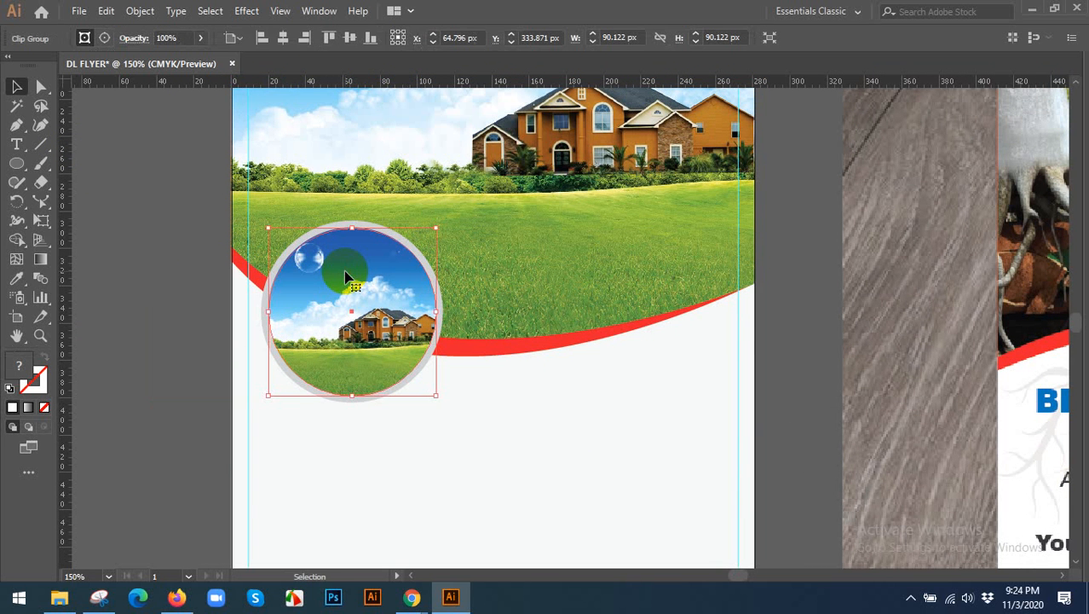
click(247, 11)
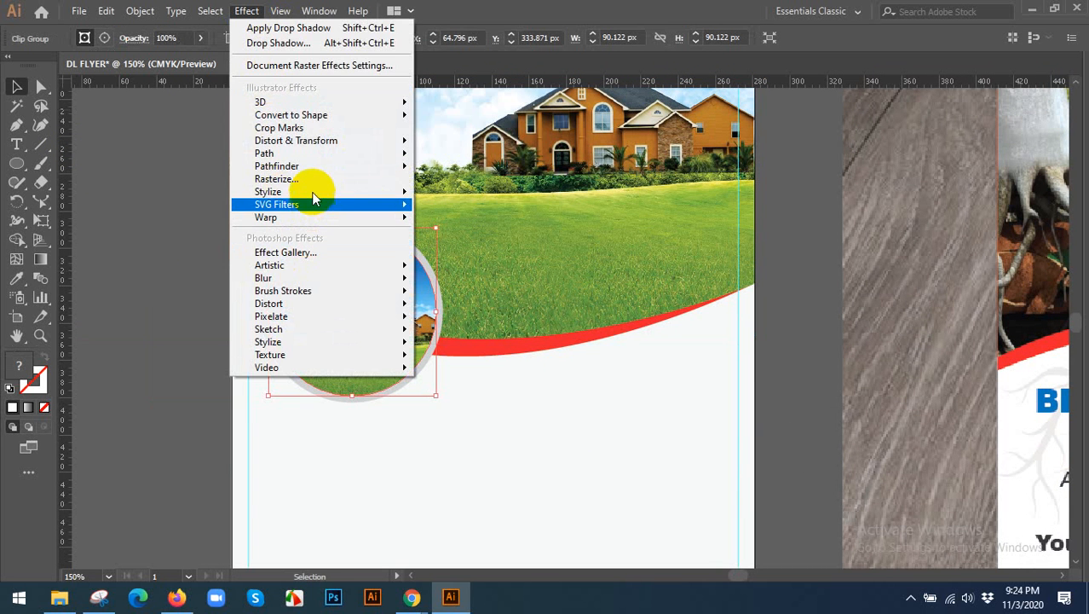
mouse_move(360, 191)
click(463, 196)
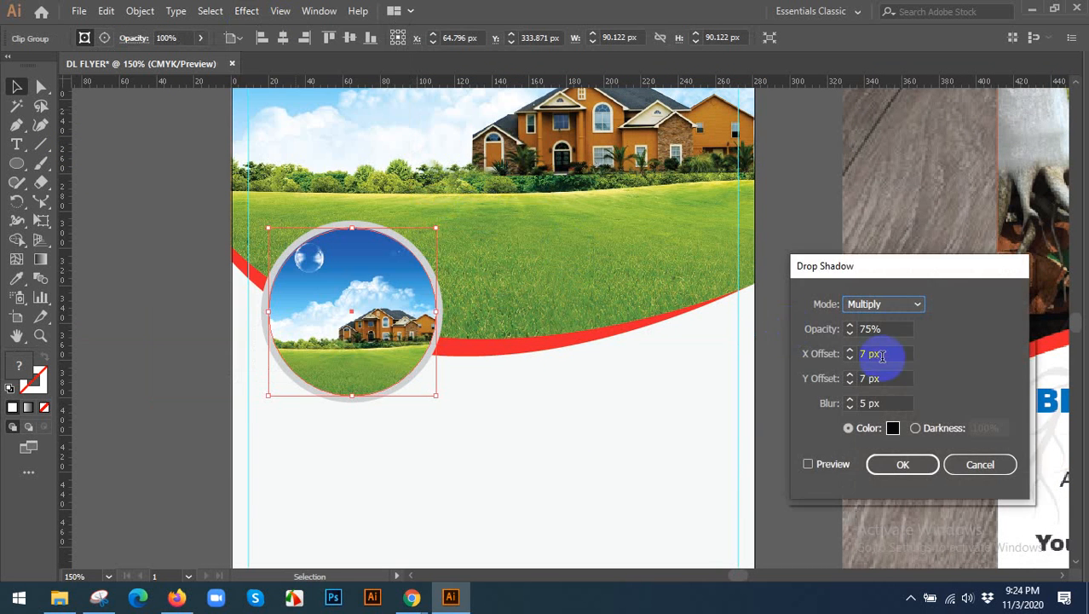
drag(899, 267, 817, 148)
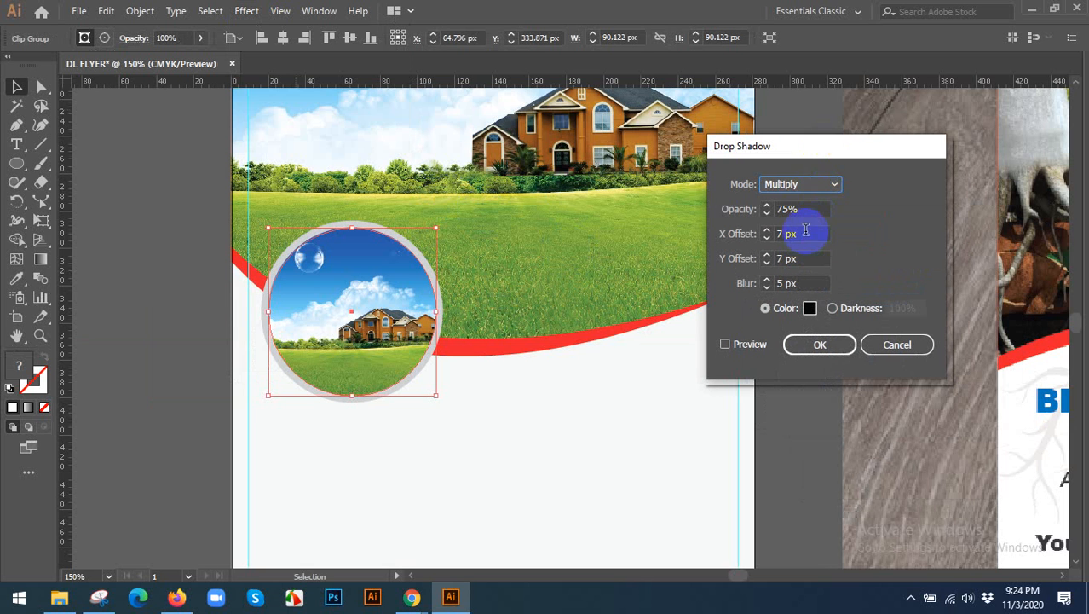
click(805, 232)
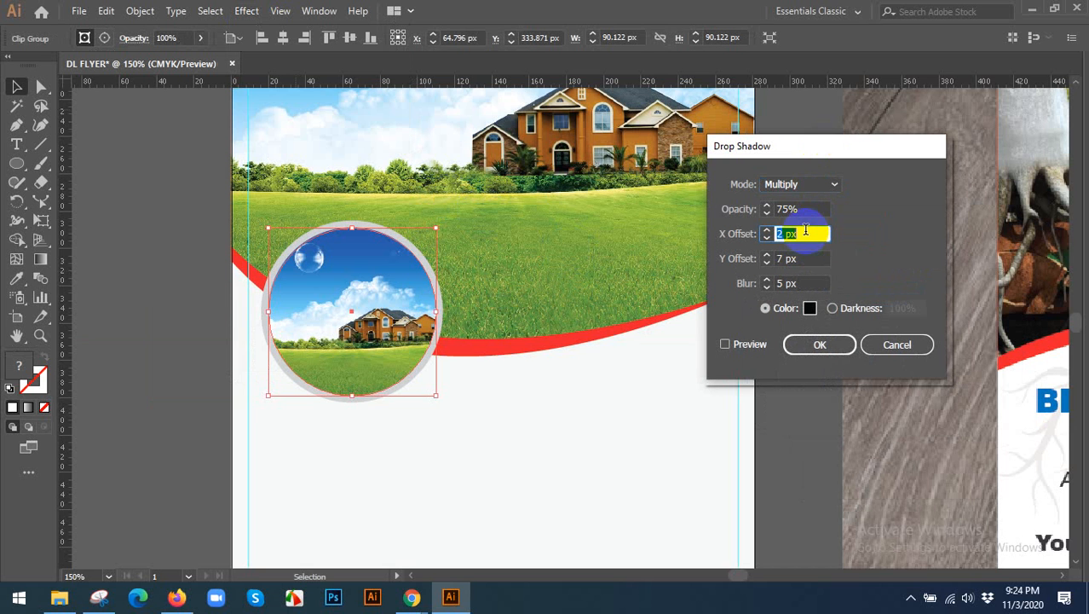
click(796, 259)
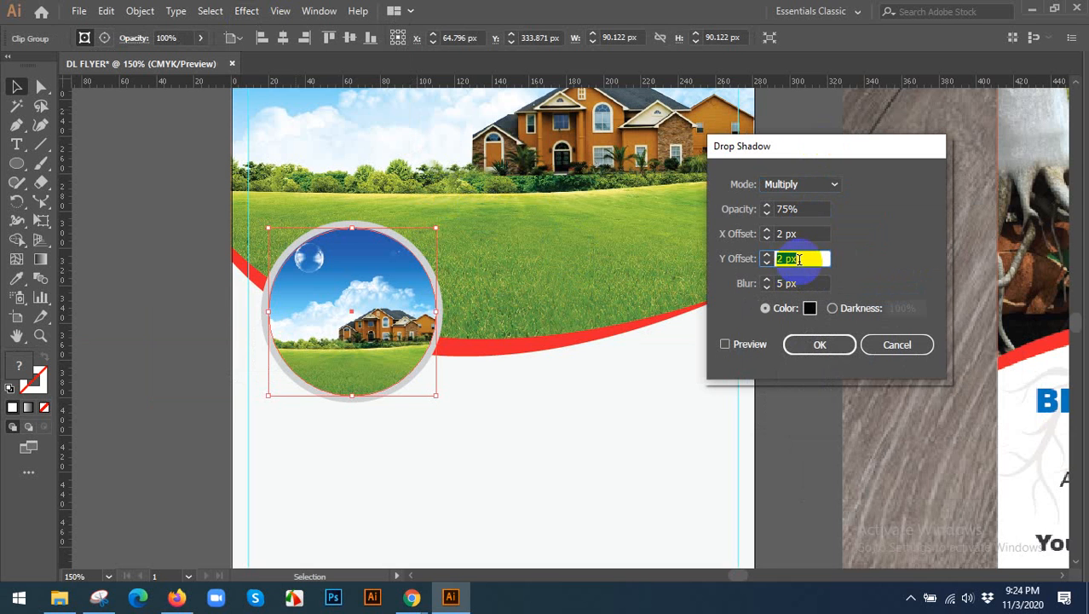
click(739, 344)
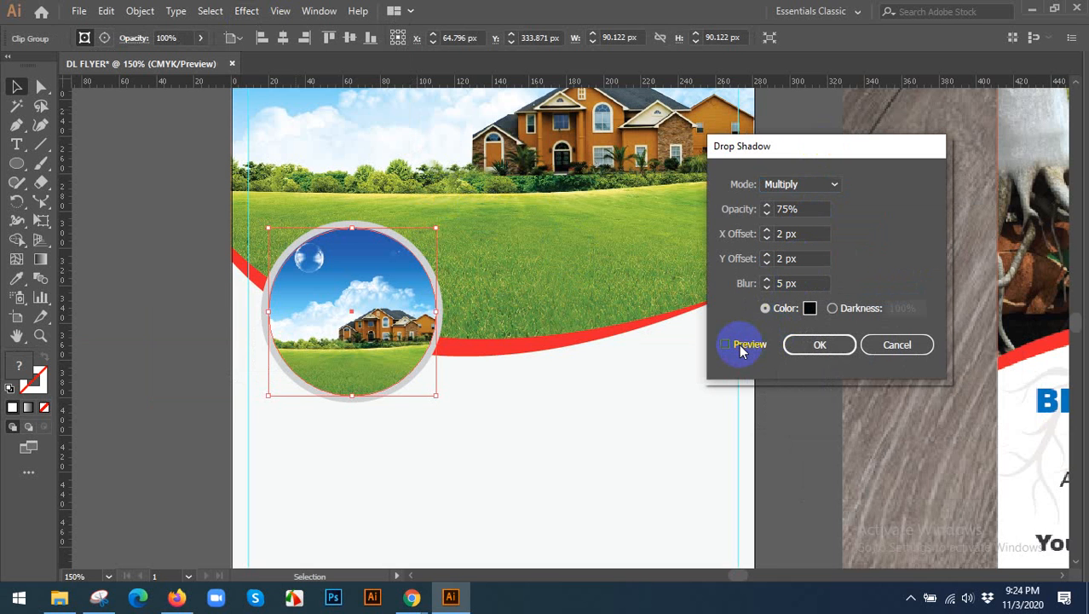
Lower the drop shadow's X and Y offsets to 1 px each and its blur to 1 px.
click(793, 233)
key(Down)
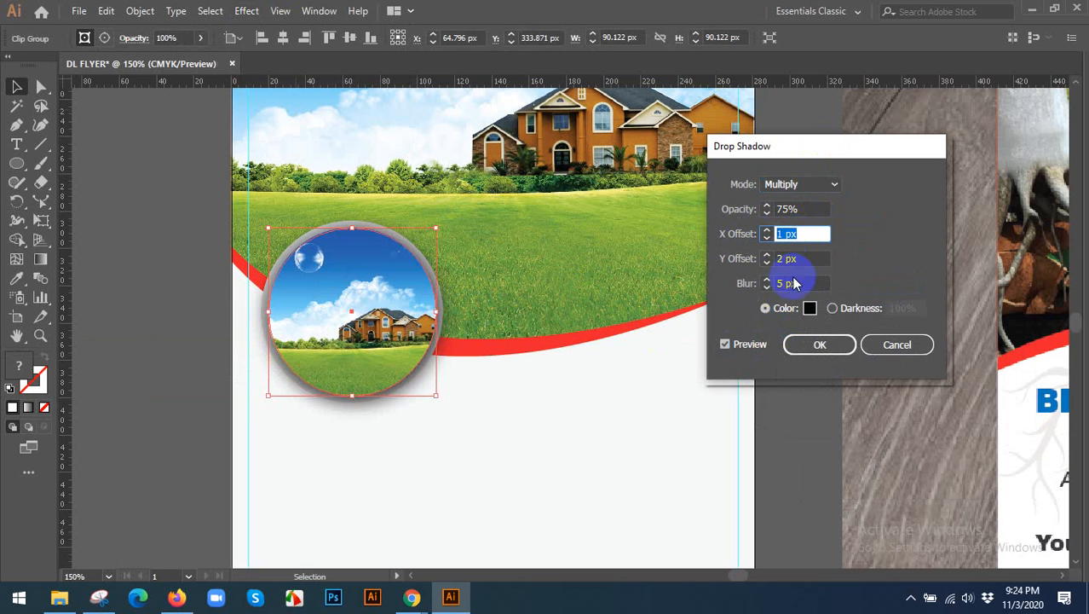
click(804, 259)
key(Down)
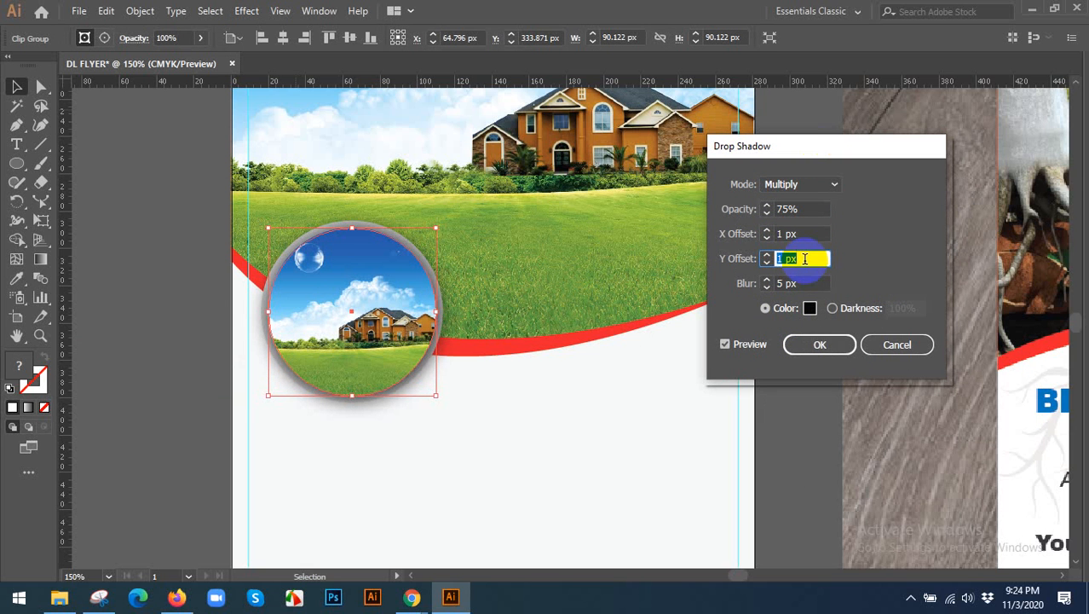
click(806, 284)
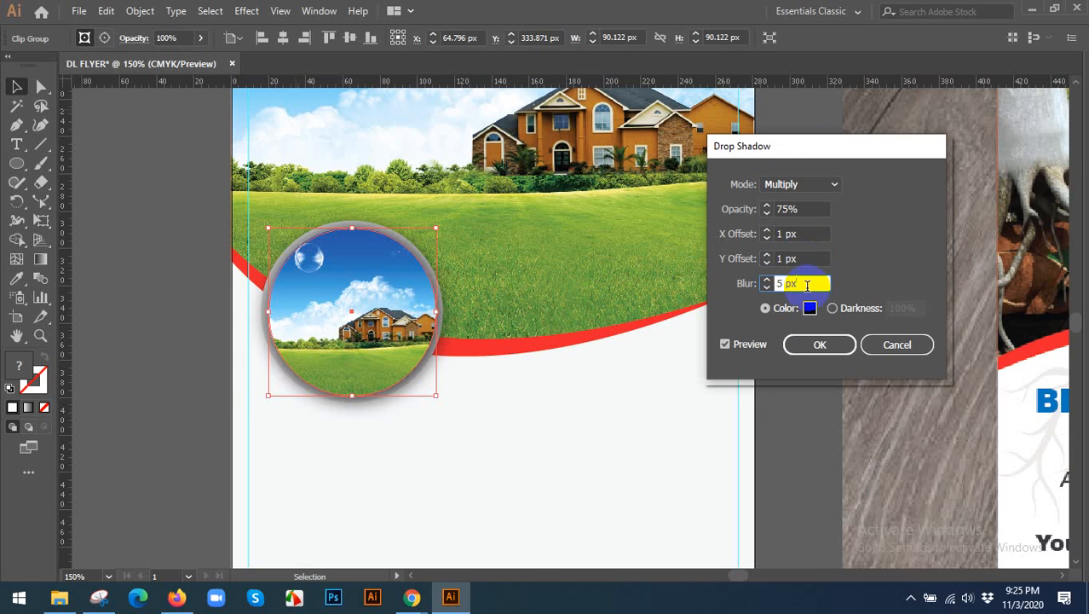
key(Down)
key(Down)
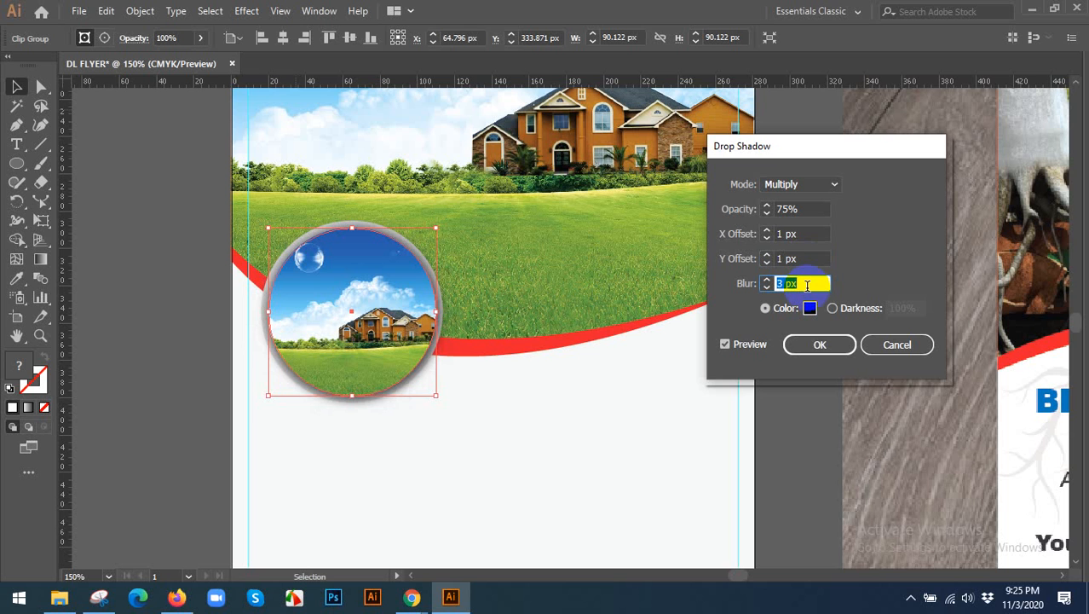
key(Down)
key(Down)
key(Down)
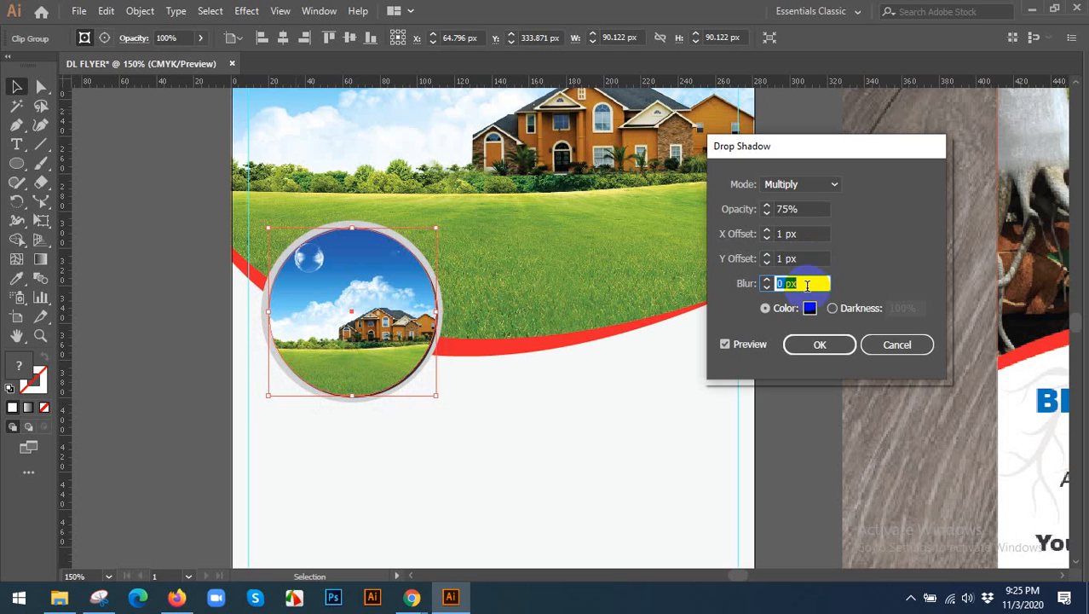
key(Up)
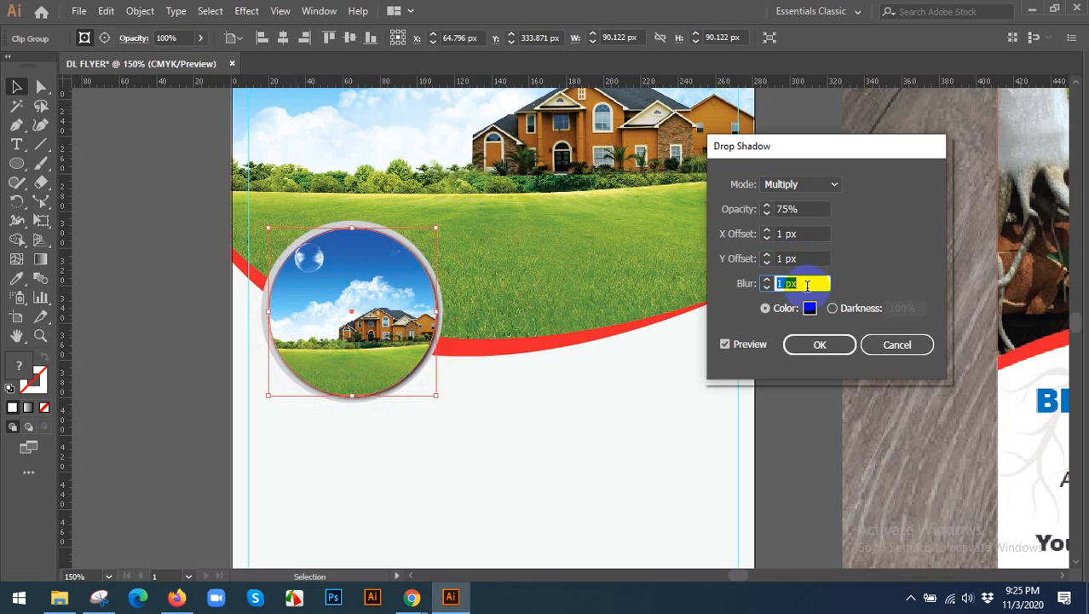
Try 0 px for the drop shadow's X and Y offsets, and return both to 1 px.
click(809, 258)
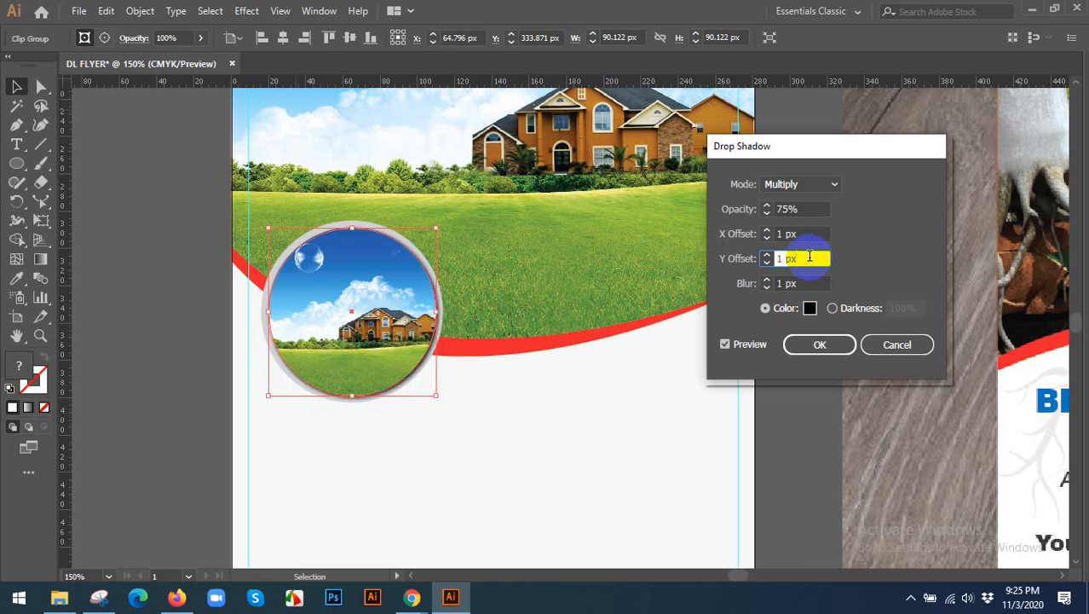
key(Down)
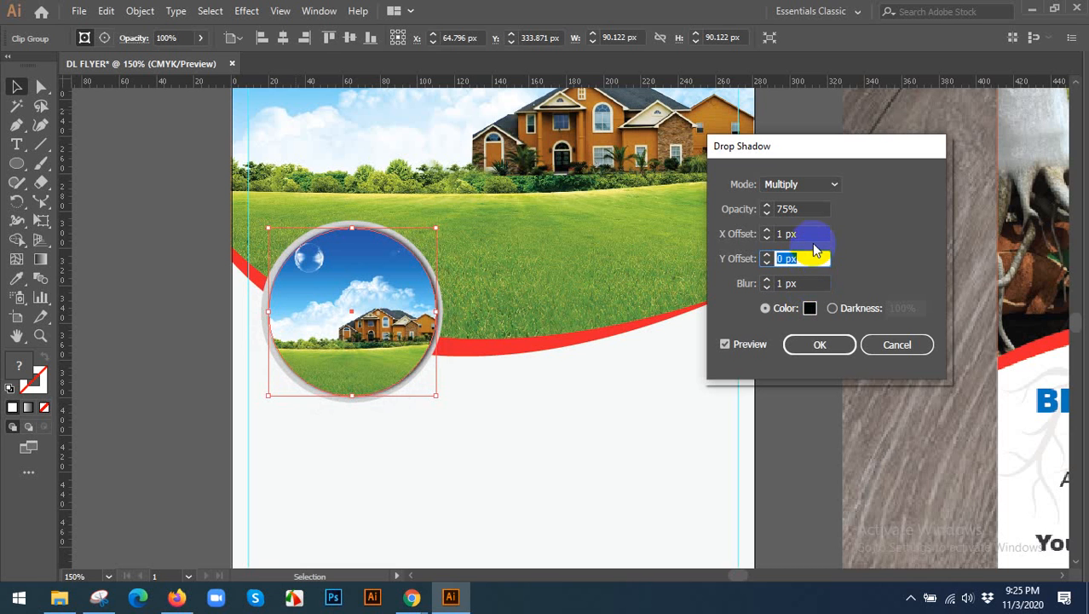
click(808, 233)
key(Down)
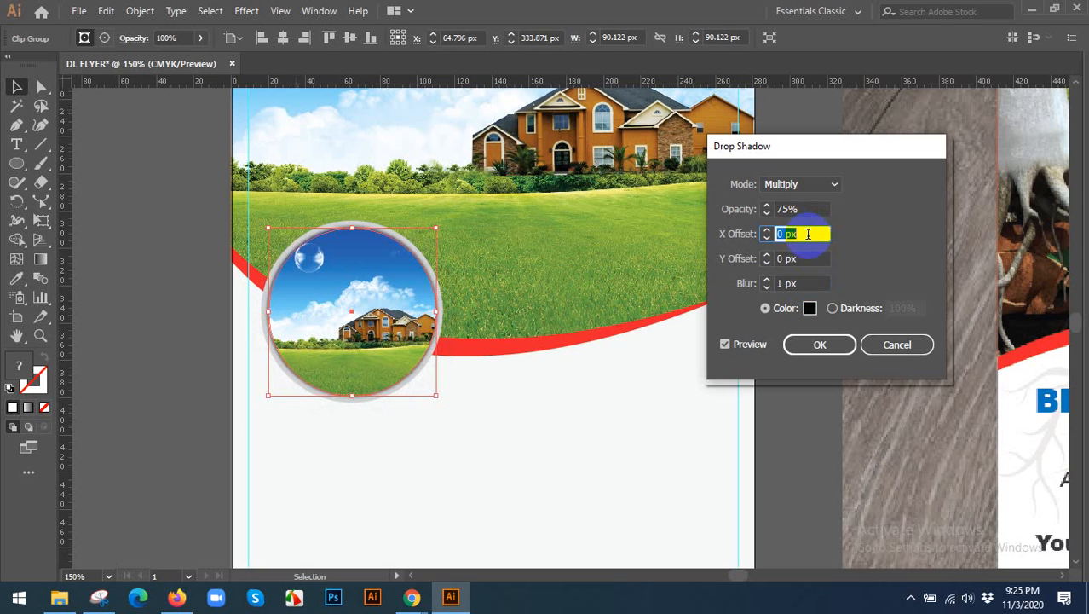
key(Up)
click(797, 258)
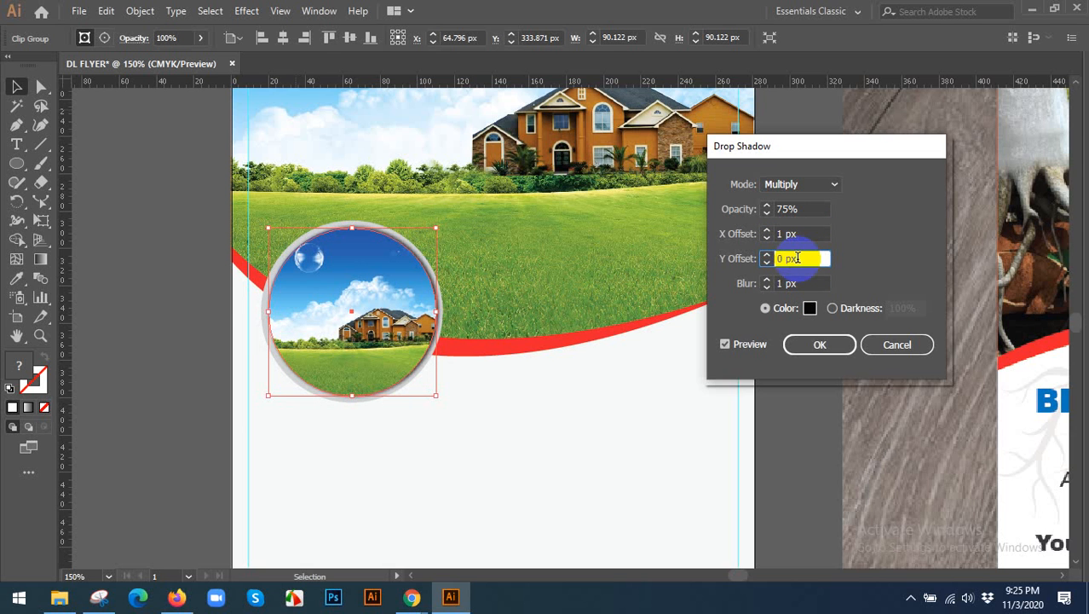
key(Up)
click(805, 283)
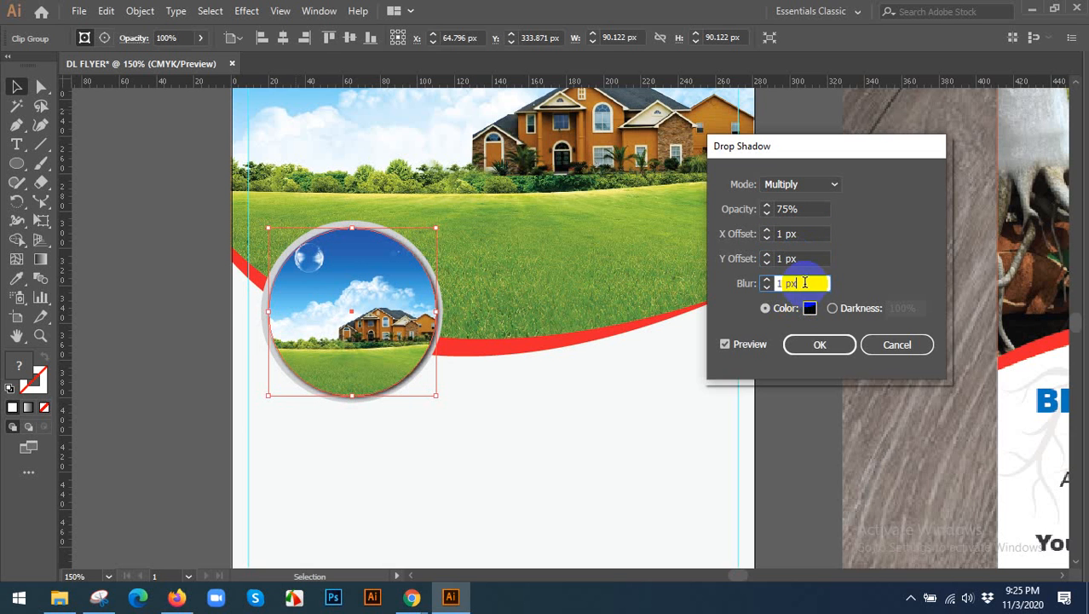
Try a 12 px blur for the photo's drop shadow, and apply the shadow with the blur back at 1 px.
key(Up)
key(Up)
key(Up)
key(Up)
key(Up)
key(Up)
key(Up)
key(Up)
key(Up)
key(Up)
key(Up)
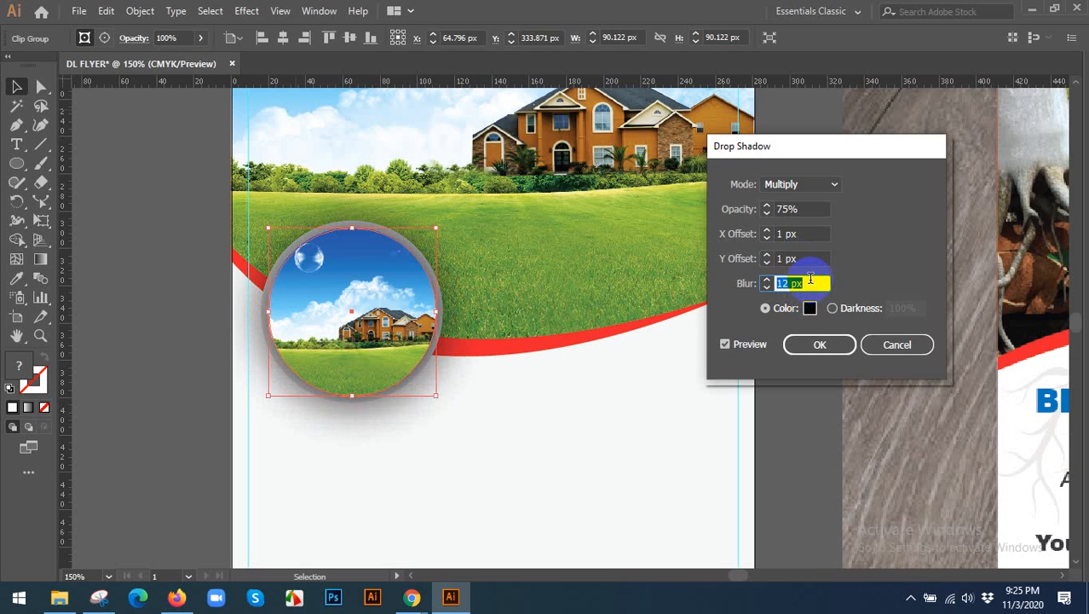
key(Down)
key(Down)
key(Down)
key(Down)
key(Down)
key(Down)
key(Down)
key(Down)
key(Down)
key(Down)
key(Down)
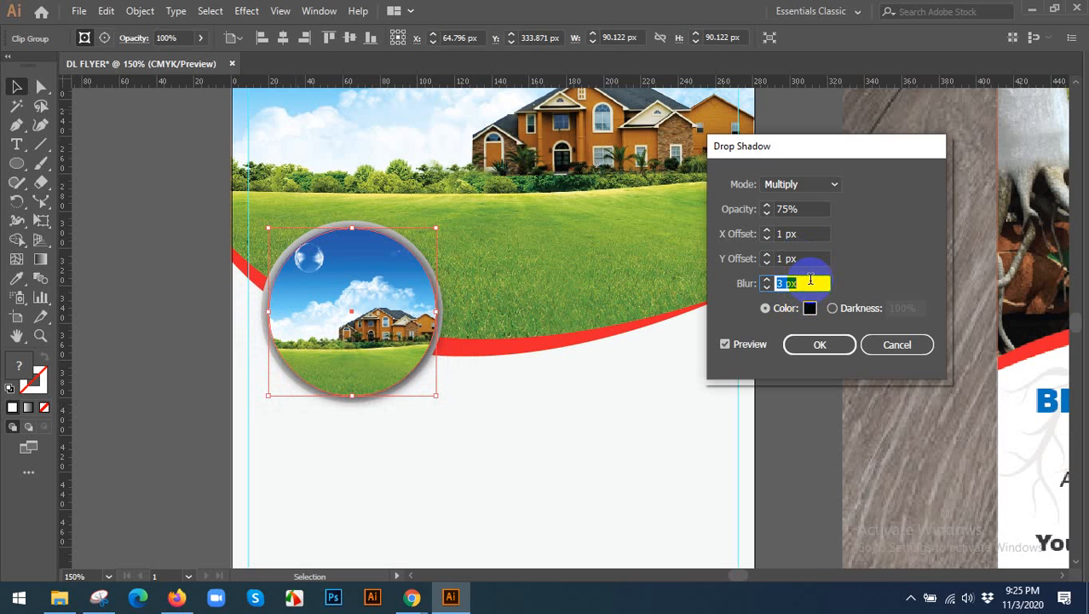
click(820, 344)
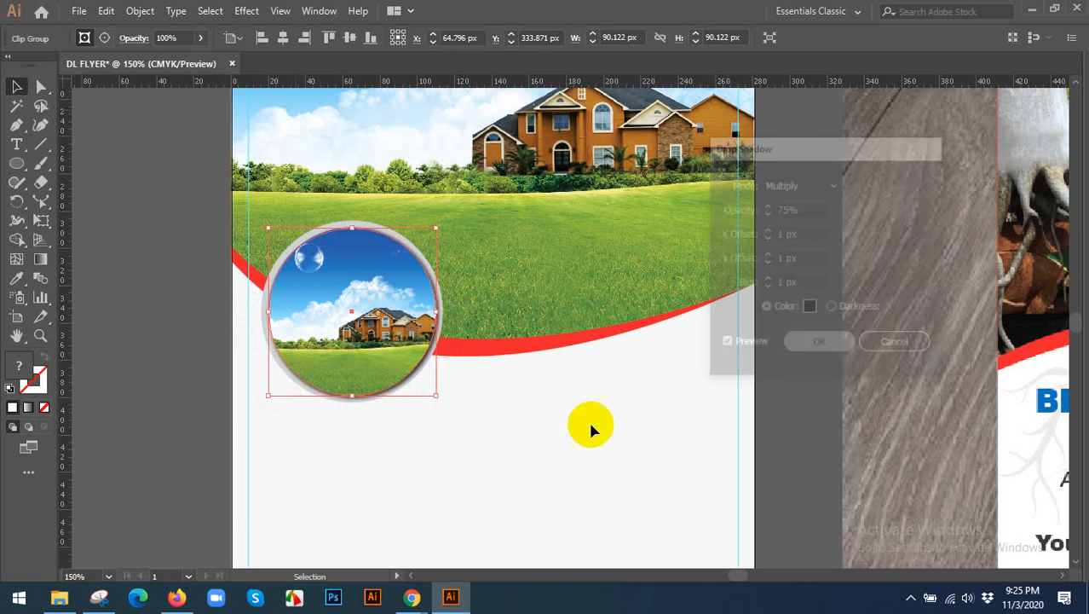
Duplicate the circular photo together with its grey ring, placing the copy level with and to the right of the original.
click(367, 442)
click(381, 356)
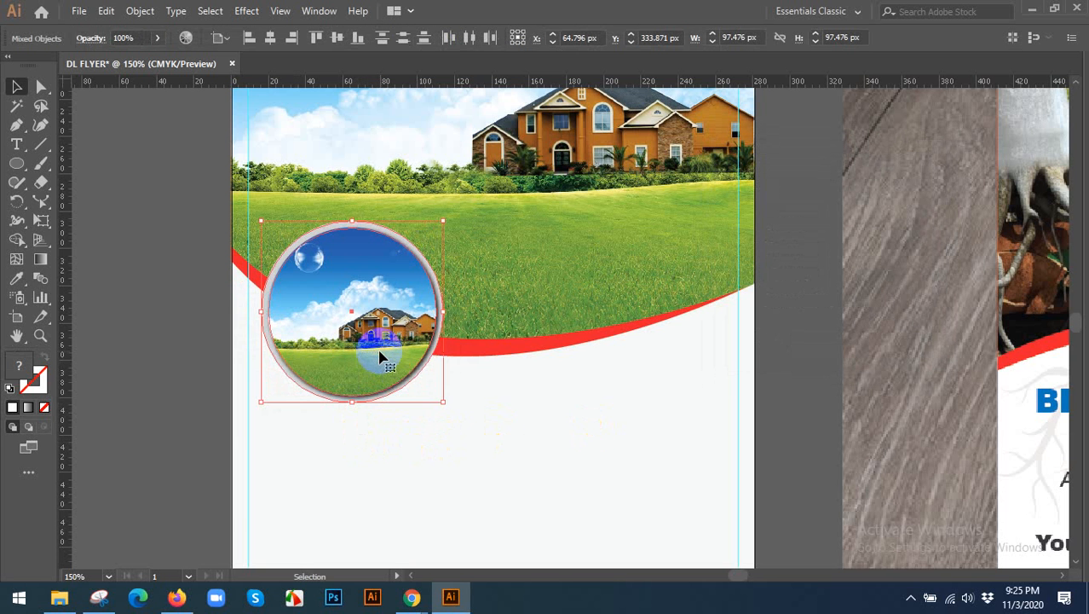
drag(381, 355, 537, 245)
click(649, 426)
Draw a circle in the blank area between the circular photos and the blue footer, and fill it with near-black.
scroll(649, 420, down, 1)
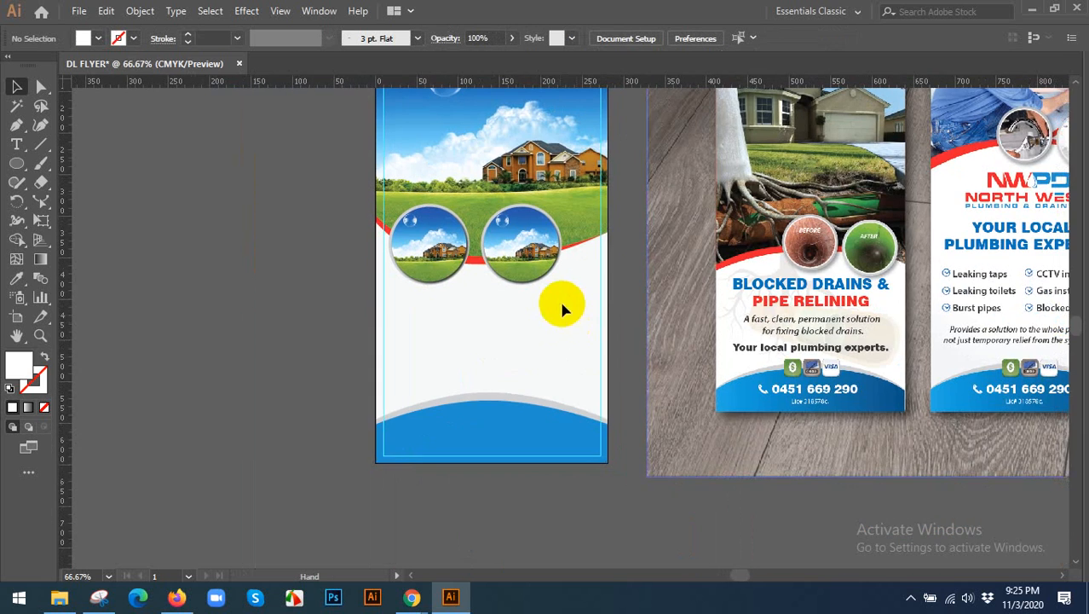
drag(595, 281, 532, 339)
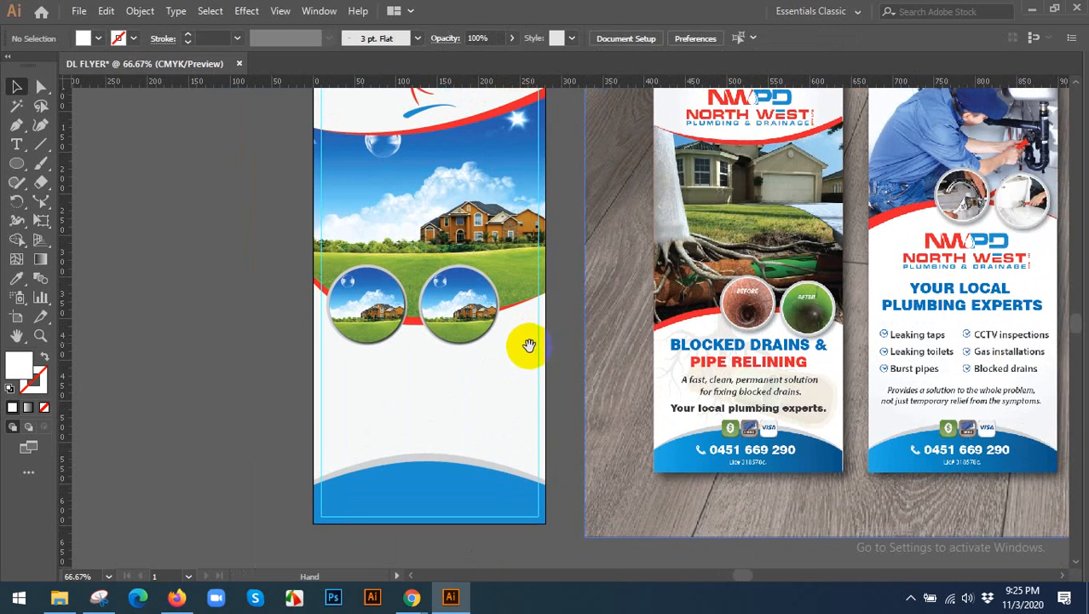
scroll(435, 376, up, 1)
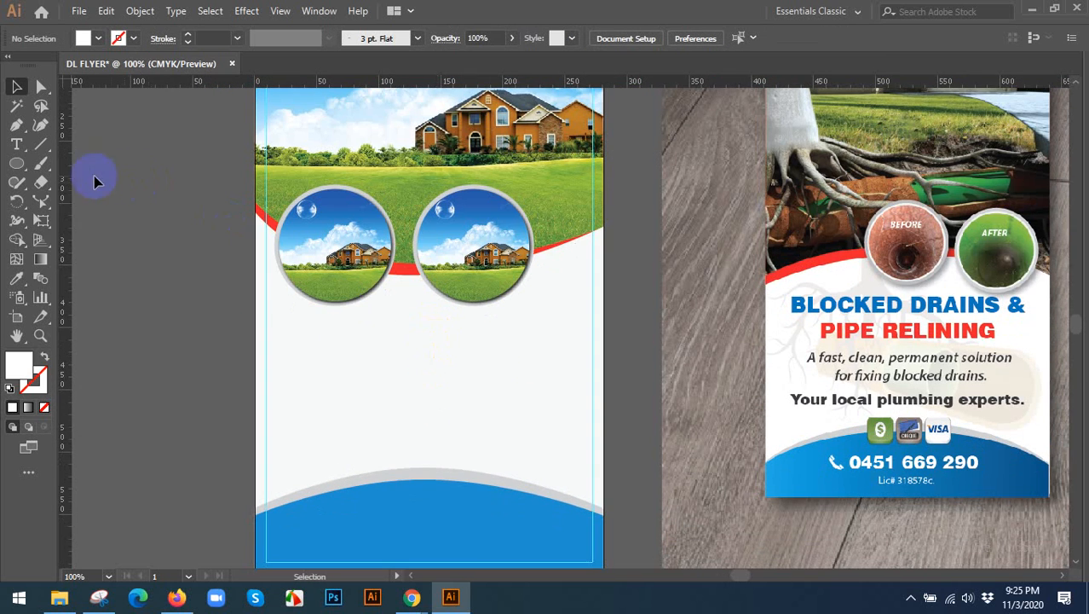
click(16, 162)
drag(418, 391, 471, 390)
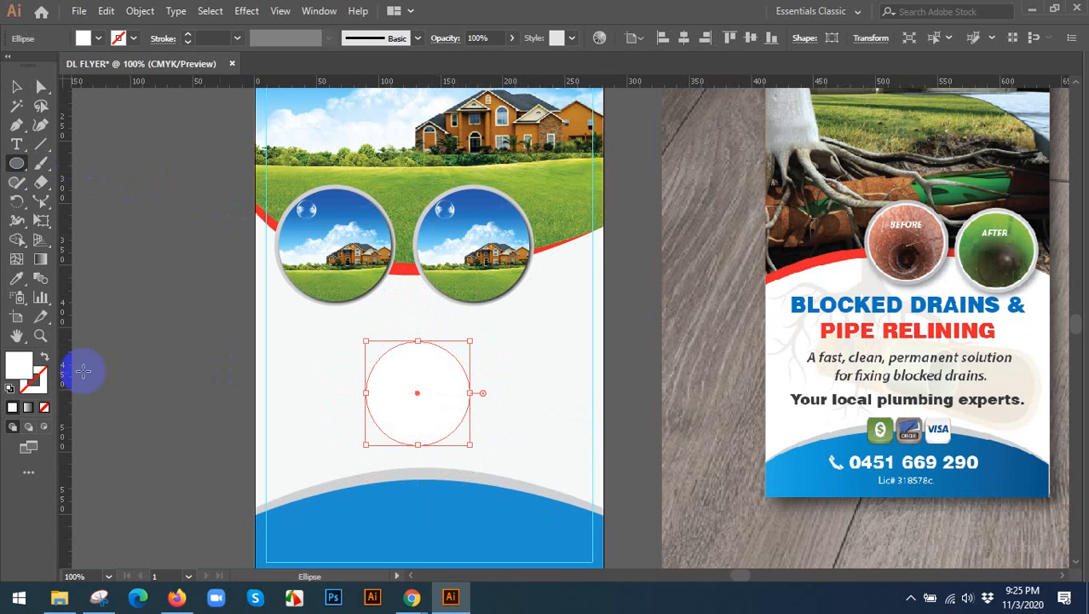
click(21, 366)
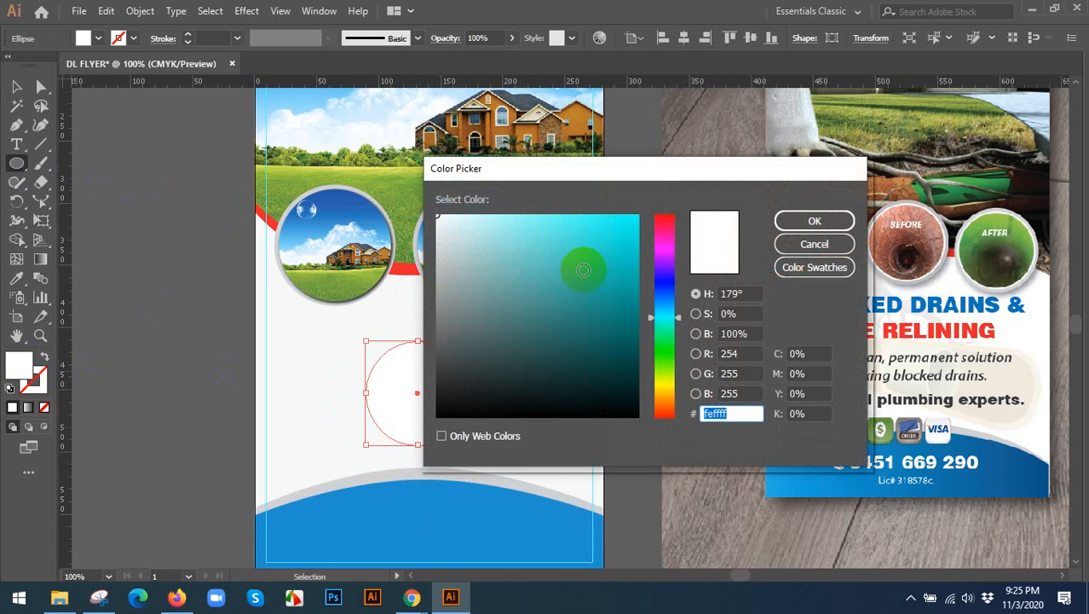
click(442, 397)
click(806, 220)
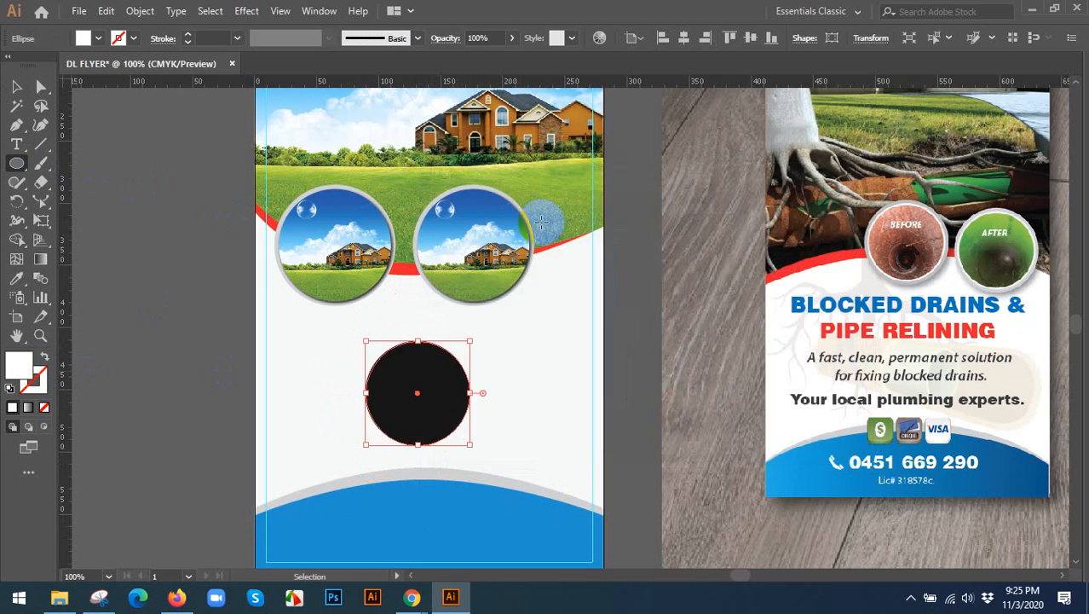
Apply a Multiply drop shadow to the black circle with 75% opacity, 1 px offsets and 20 px blur.
click(19, 87)
click(247, 10)
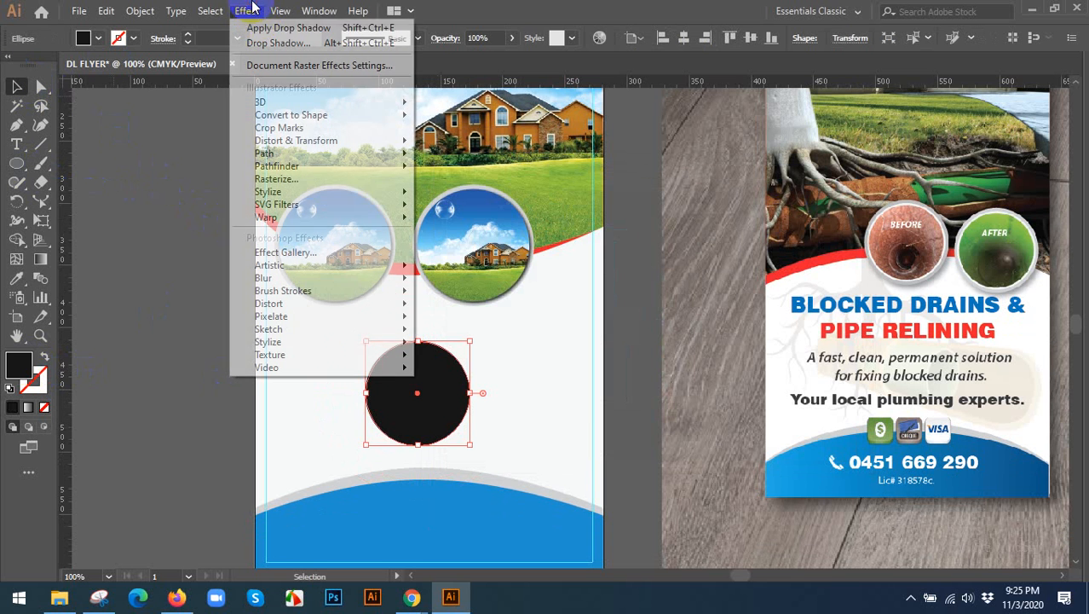
mouse_move(321, 198)
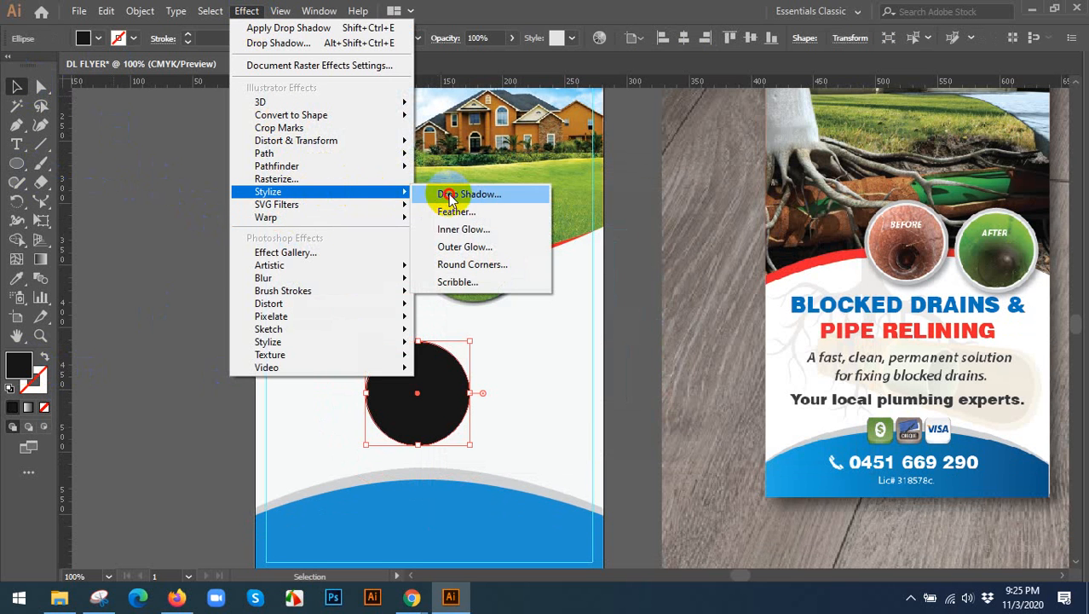
click(450, 196)
click(736, 345)
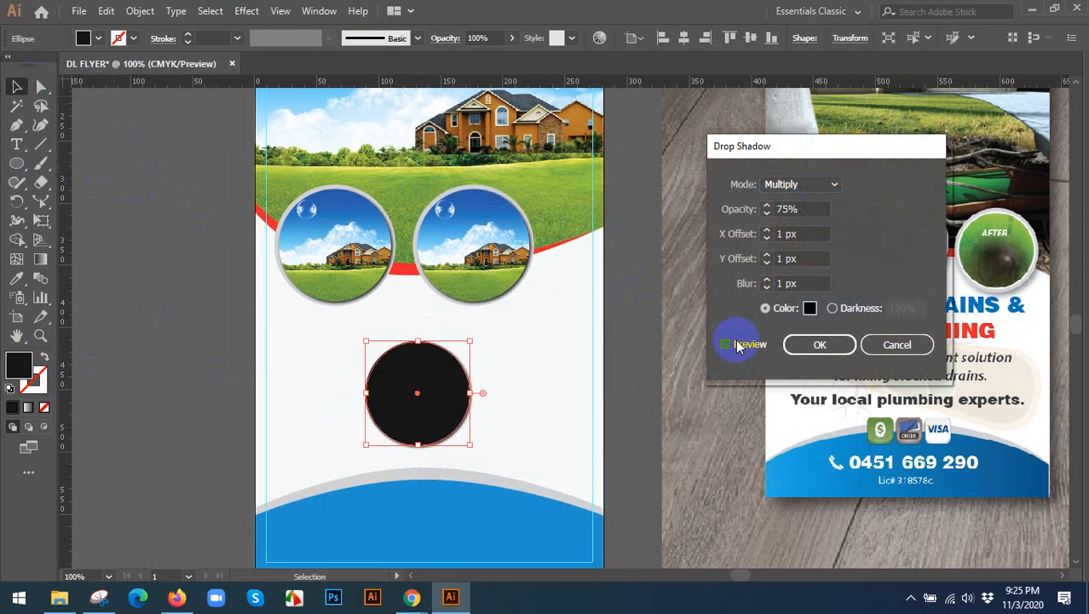
click(810, 282)
text(8)
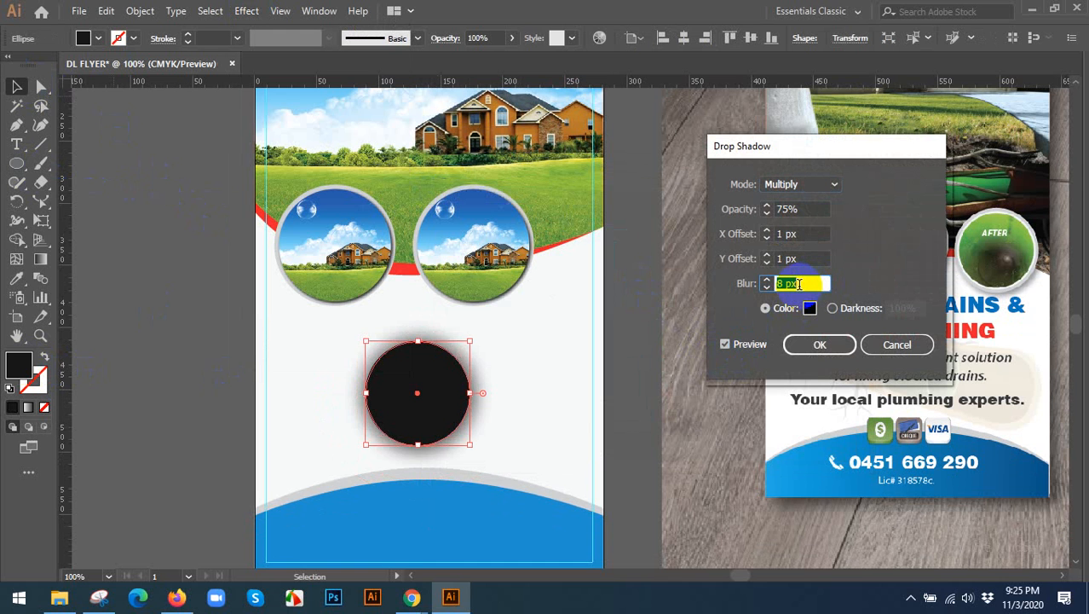
text(19)
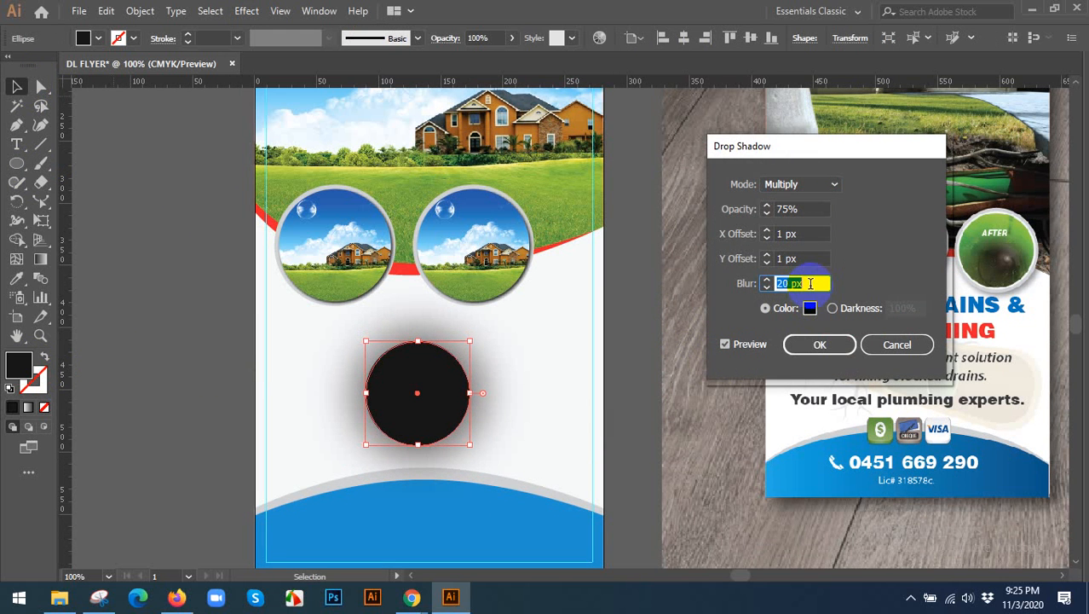
click(814, 344)
click(600, 365)
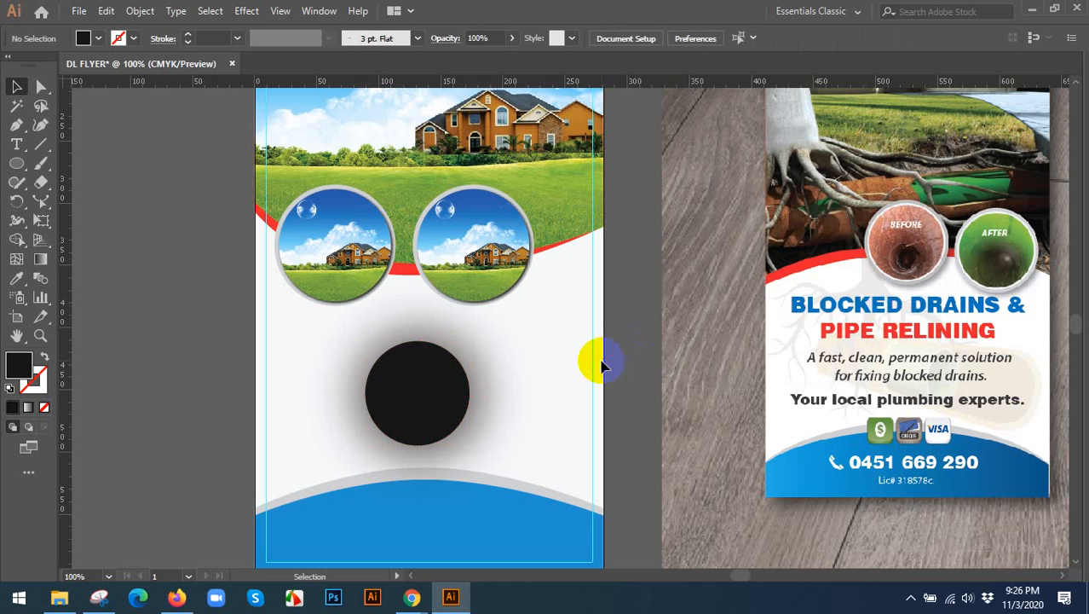
click(397, 372)
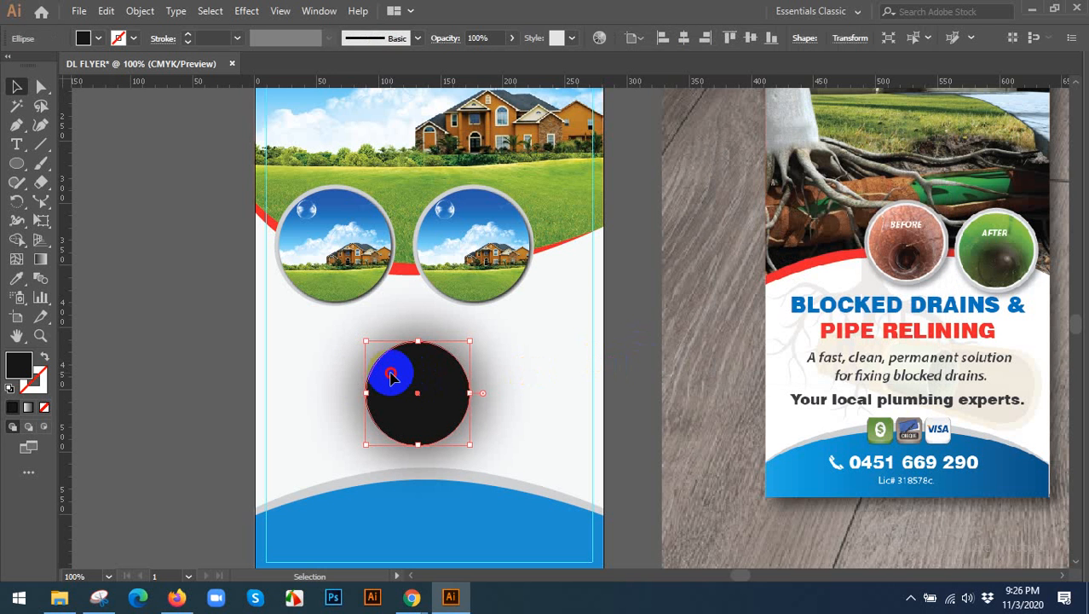
Delete the near-black circle with the blurred shadow from the blank area above the footer.
key(Delete)
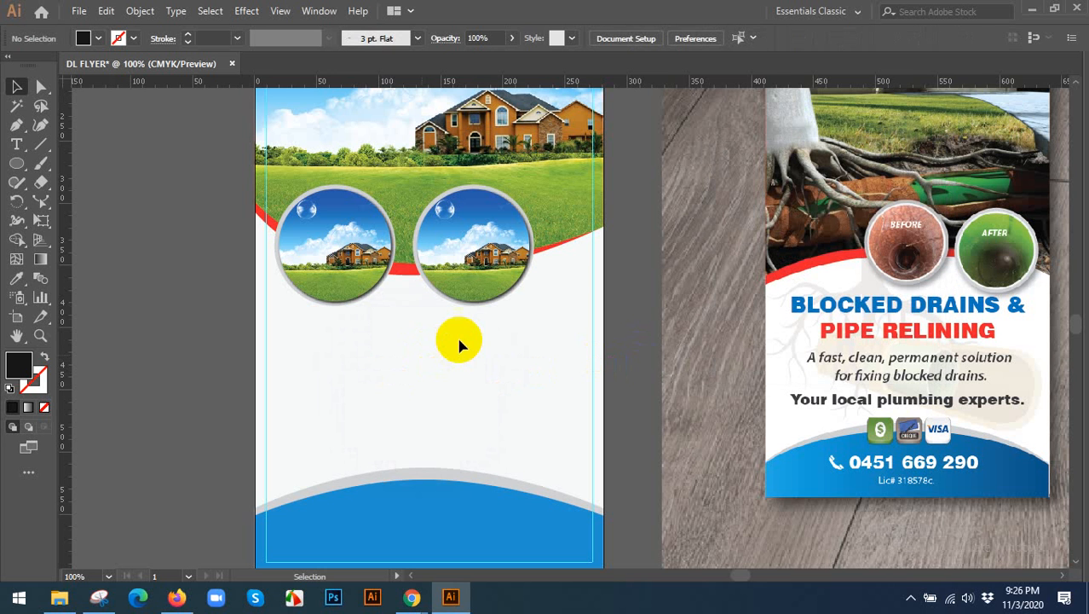
scroll(473, 332, down, 1)
scroll(493, 326, up, 1)
scroll(493, 326, up, 2)
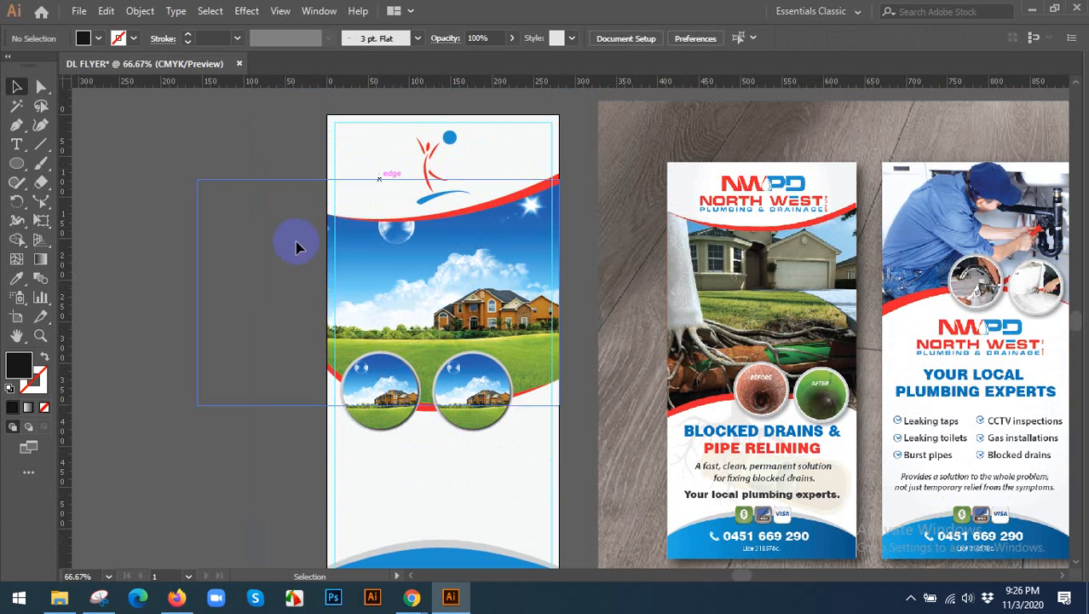
Group the two ringed circular photos and centre the group horizontally on the artboard.
scroll(299, 247, down, 2)
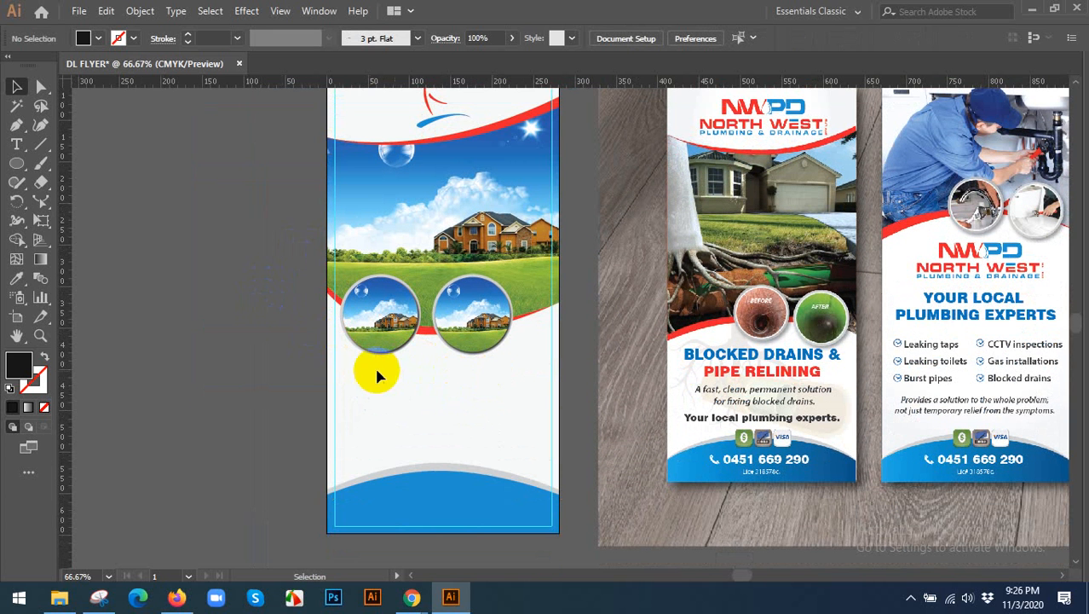
drag(375, 369, 486, 349)
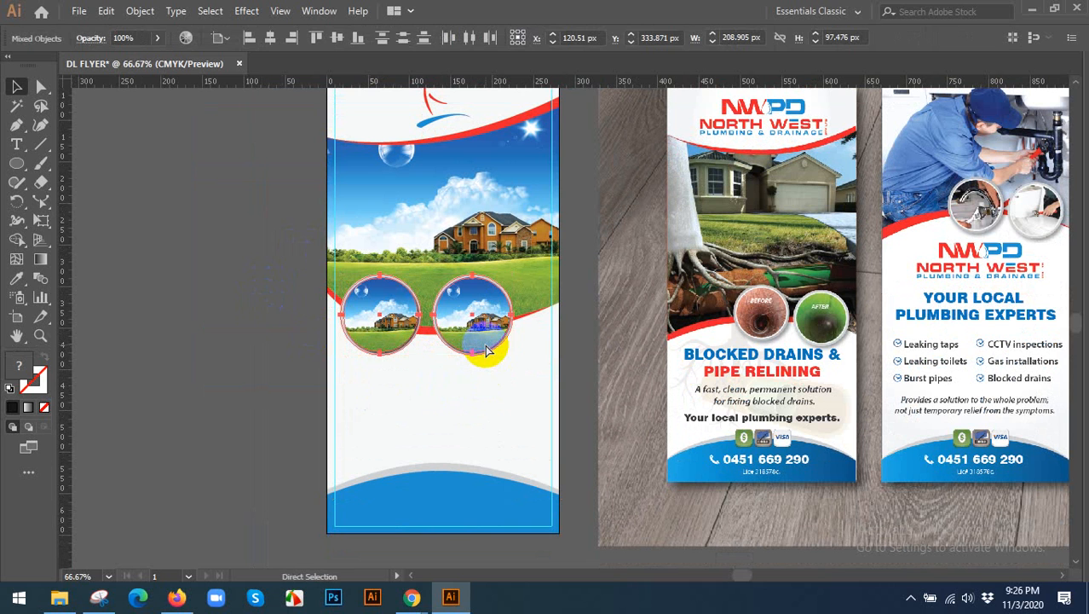
key(ctrl+g)
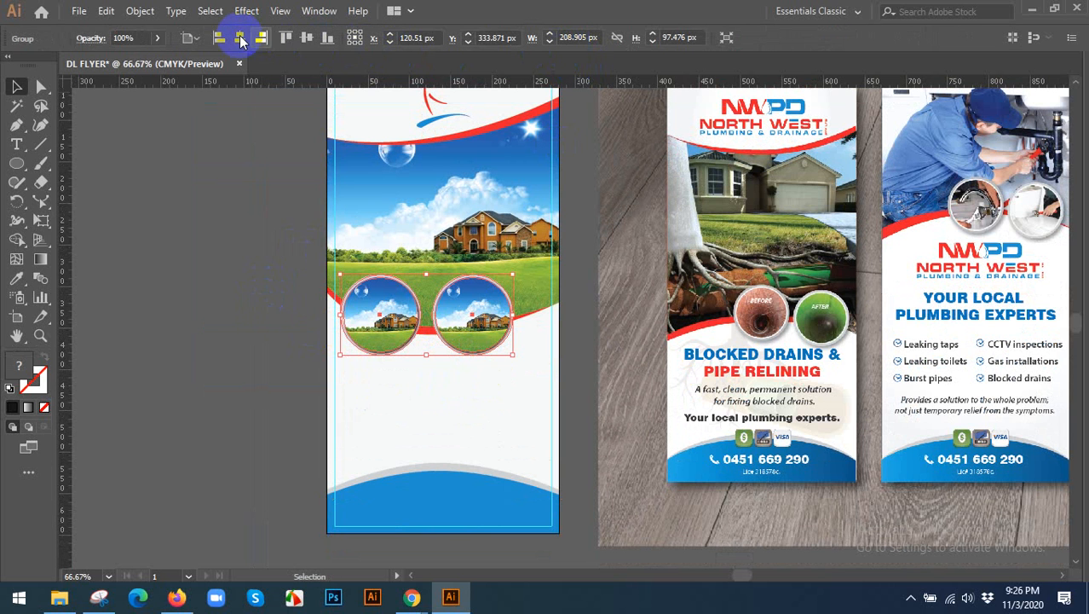
click(240, 38)
click(248, 306)
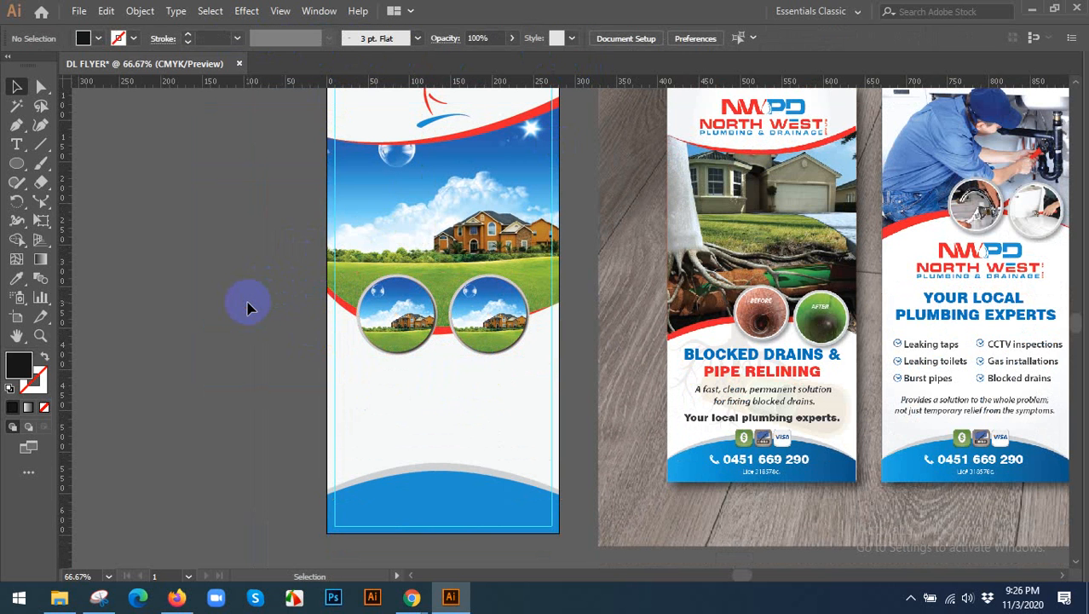
Lower the grey footer arch's two upper side anchor points so its ends taper to meet the blue shape at the flyer's edges.
scroll(248, 306, down, 2)
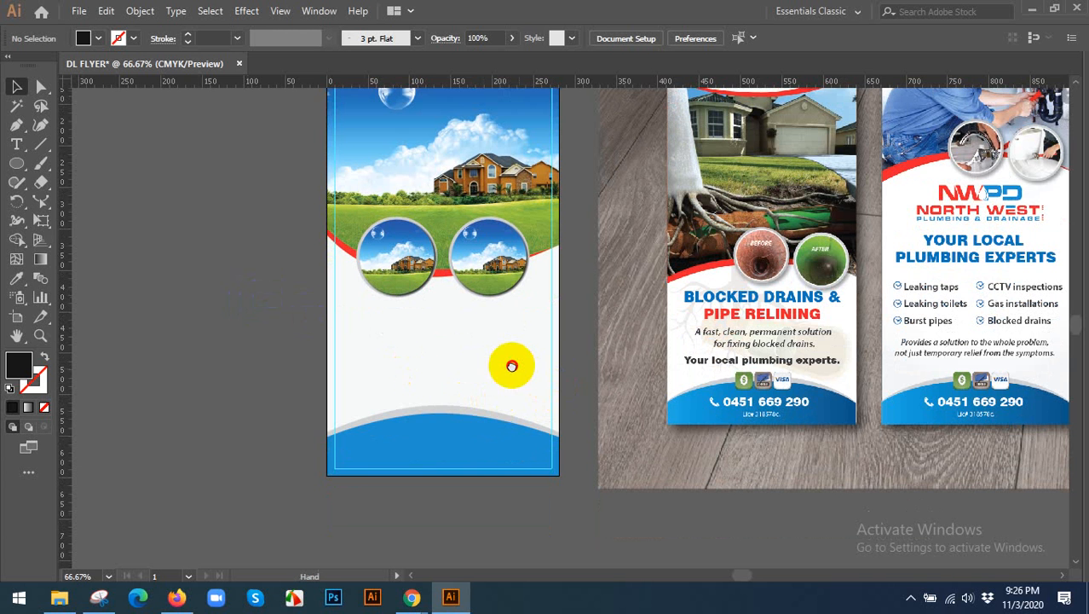
drag(512, 365, 490, 354)
scroll(493, 438, up, 1)
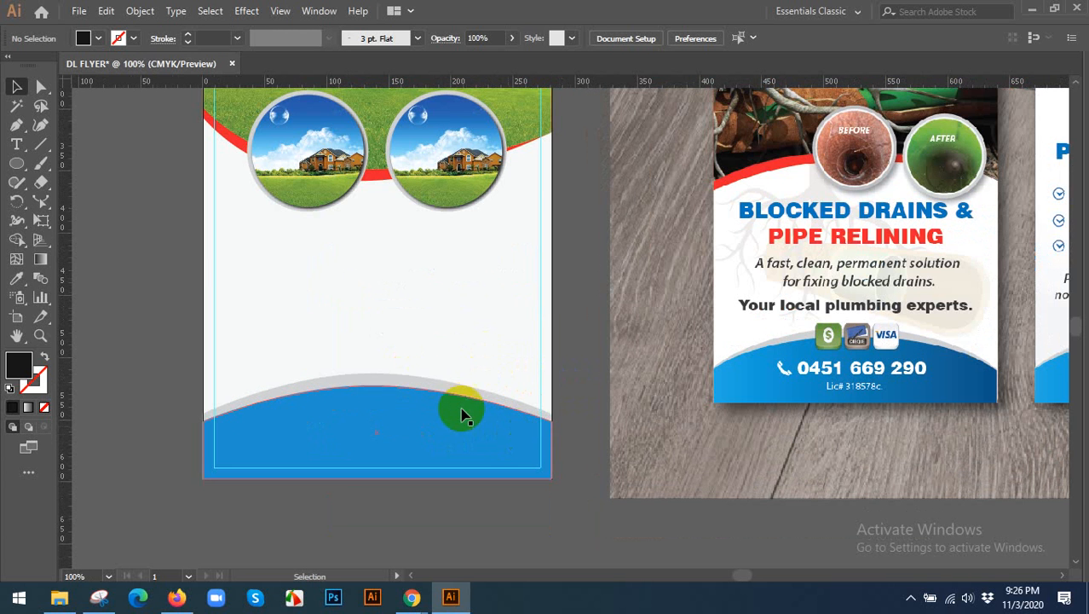
click(384, 383)
click(40, 87)
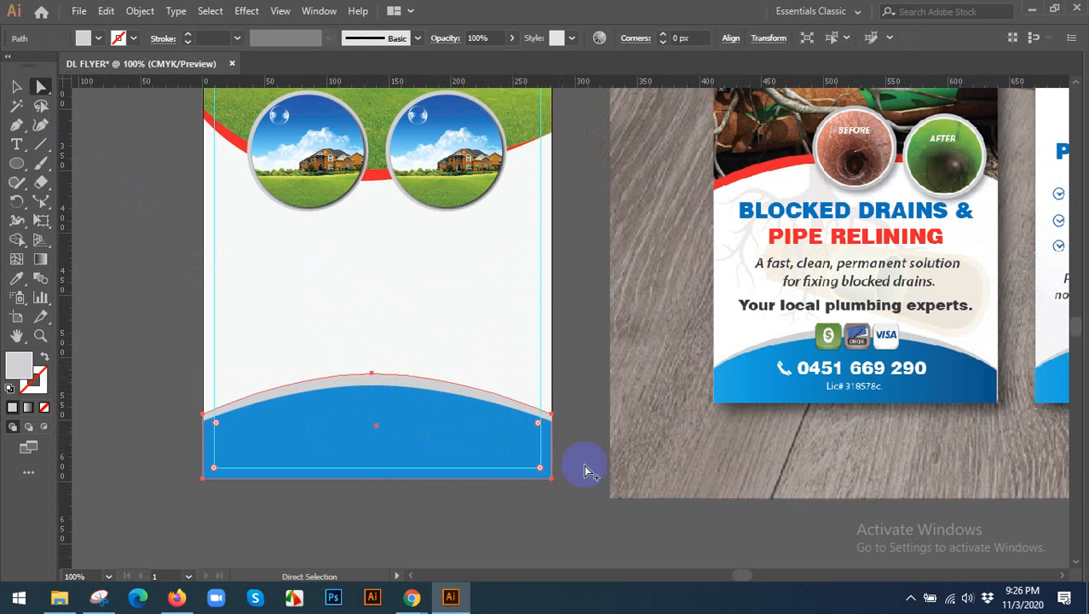
scroll(588, 465, up, 2)
click(501, 363)
drag(501, 364, 498, 369)
drag(328, 442, 815, 392)
drag(295, 307, 294, 319)
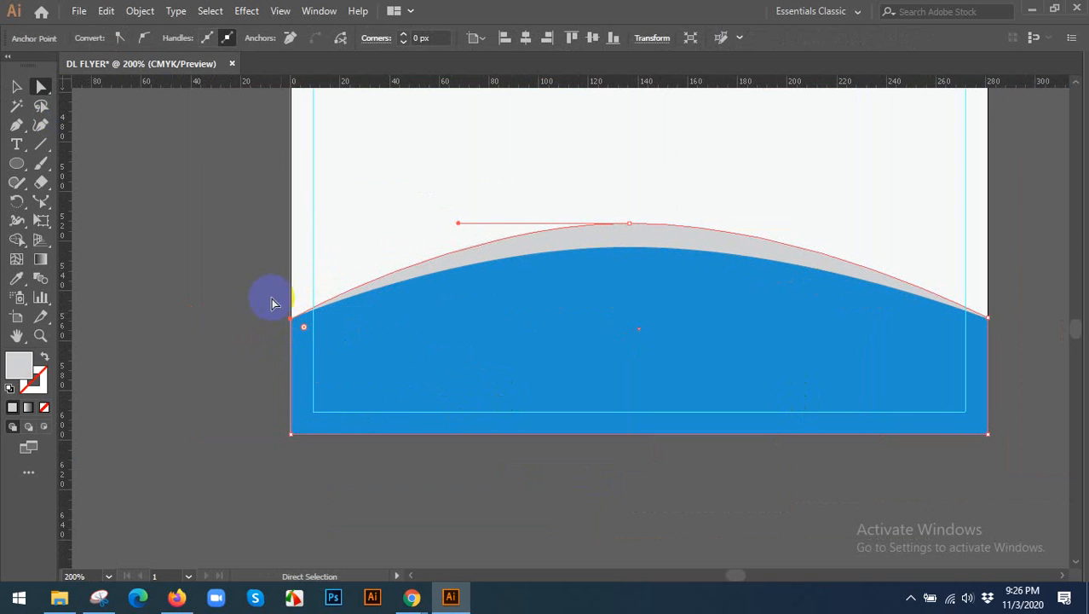
click(16, 82)
click(230, 271)
Add the centre-aligned two-line heading "BLOCKED DRAINS & PIPE RELINING" in the blank area below the circular photos.
key(ctrl+minus)
key(ctrl+minus)
key(ctrl+minus)
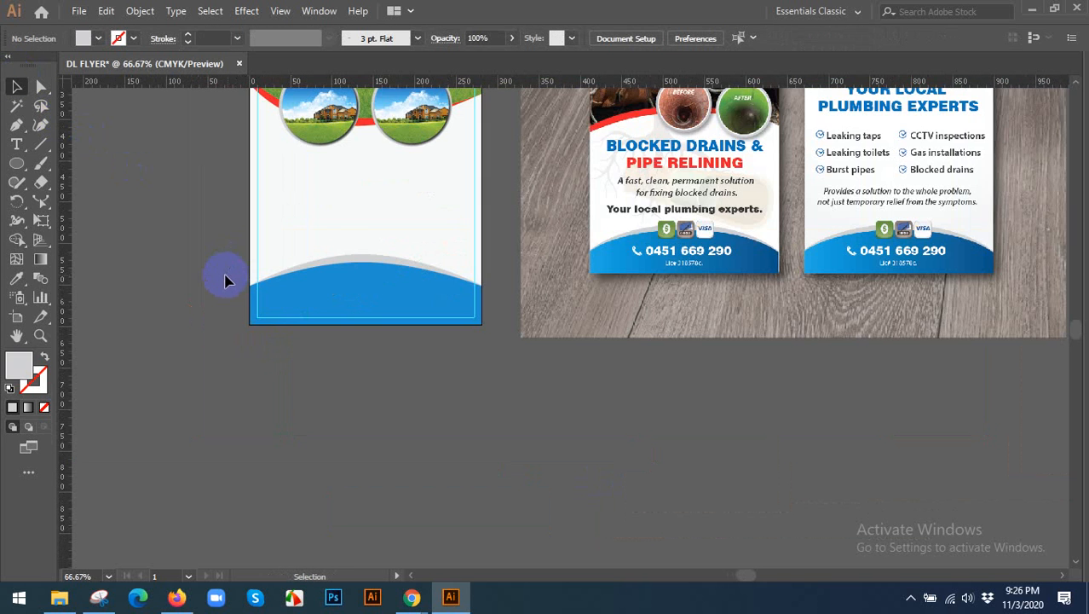
drag(180, 204, 214, 305)
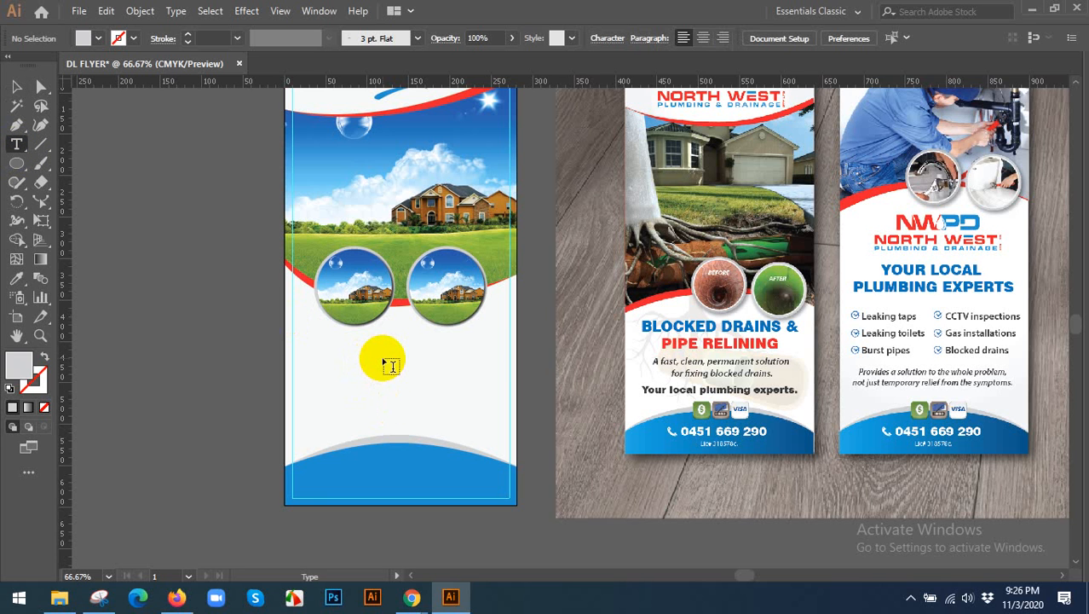
click(703, 39)
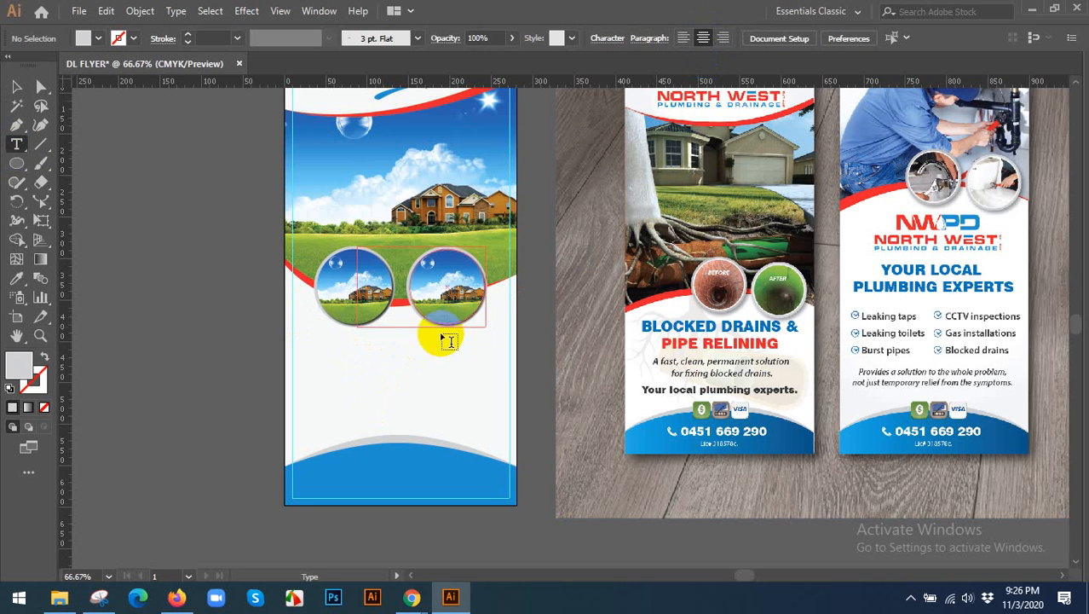
click(387, 352)
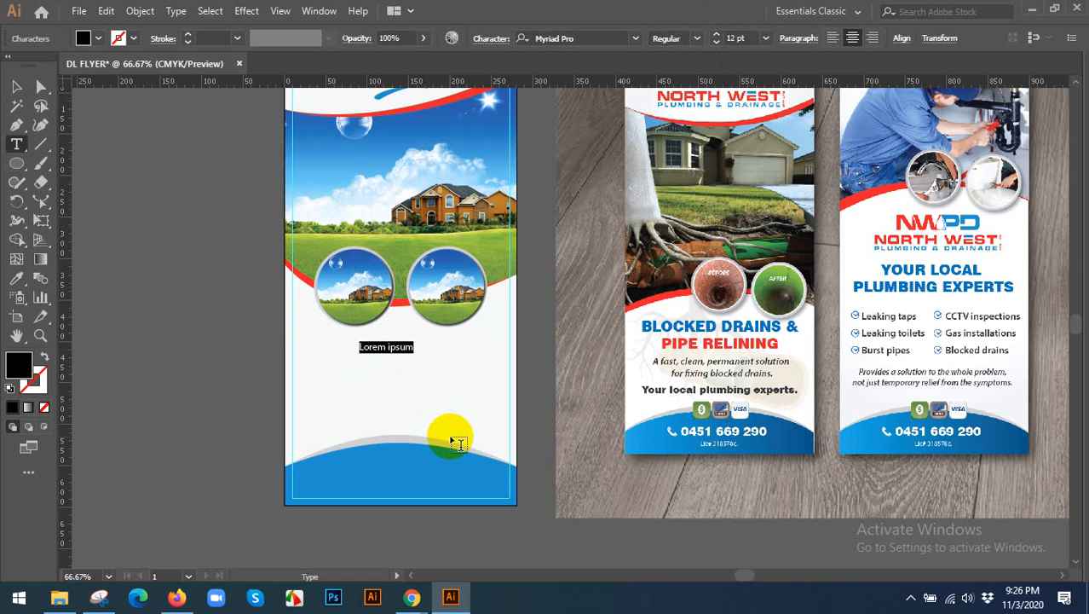
text(BLOCKED DR)
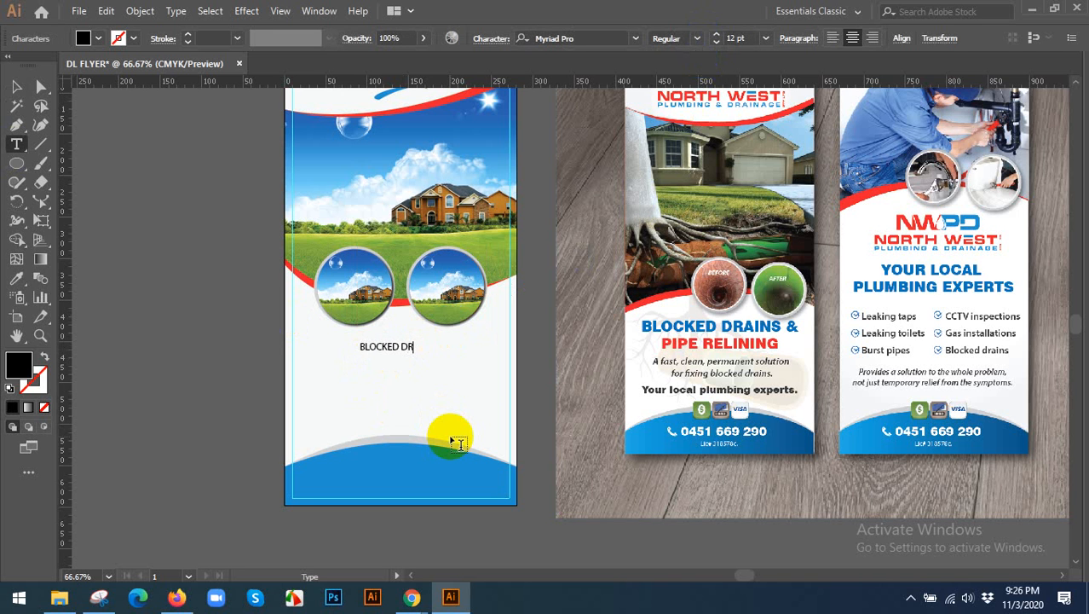
text(AINS)
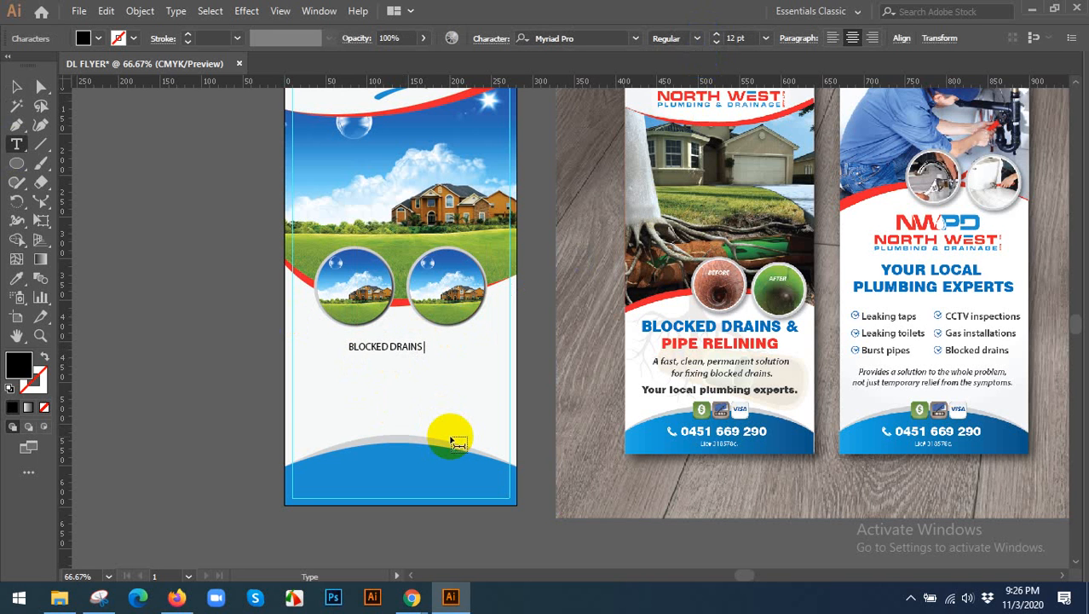
text( &)
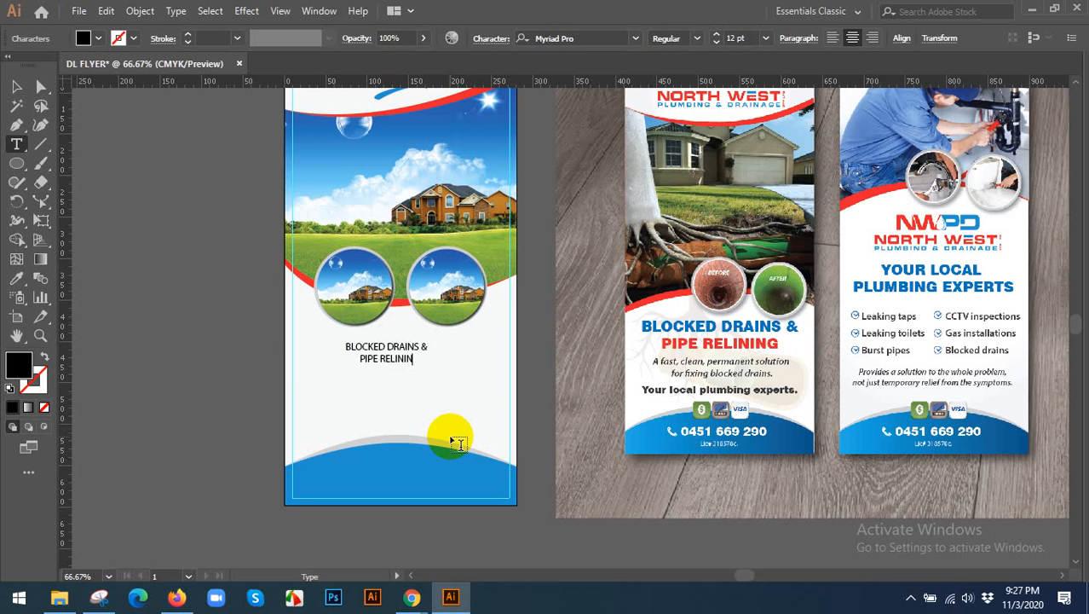
key(ctrl+a)
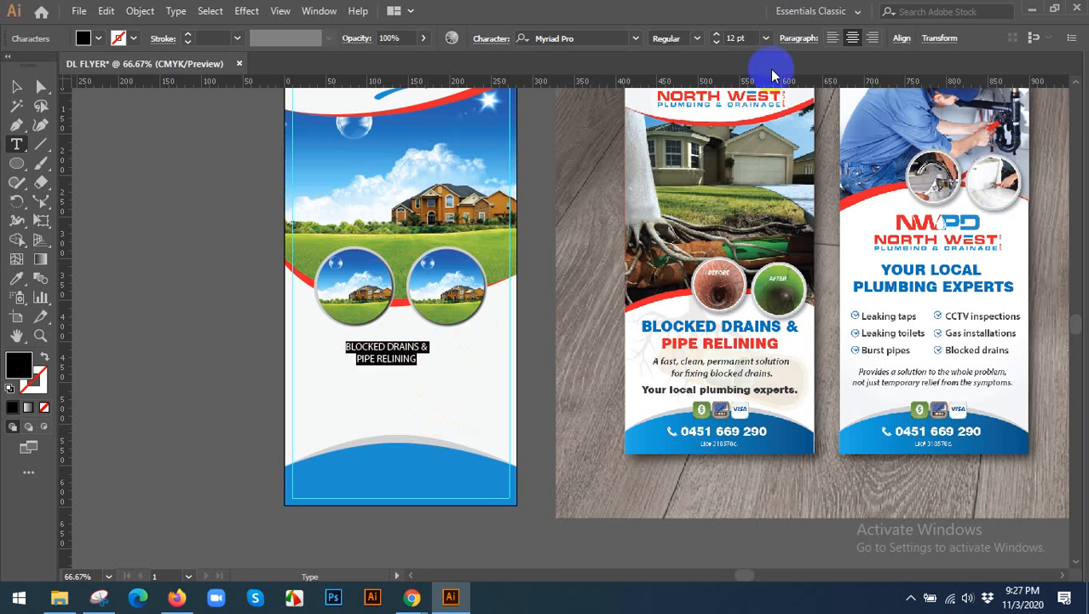
click(864, 39)
click(852, 38)
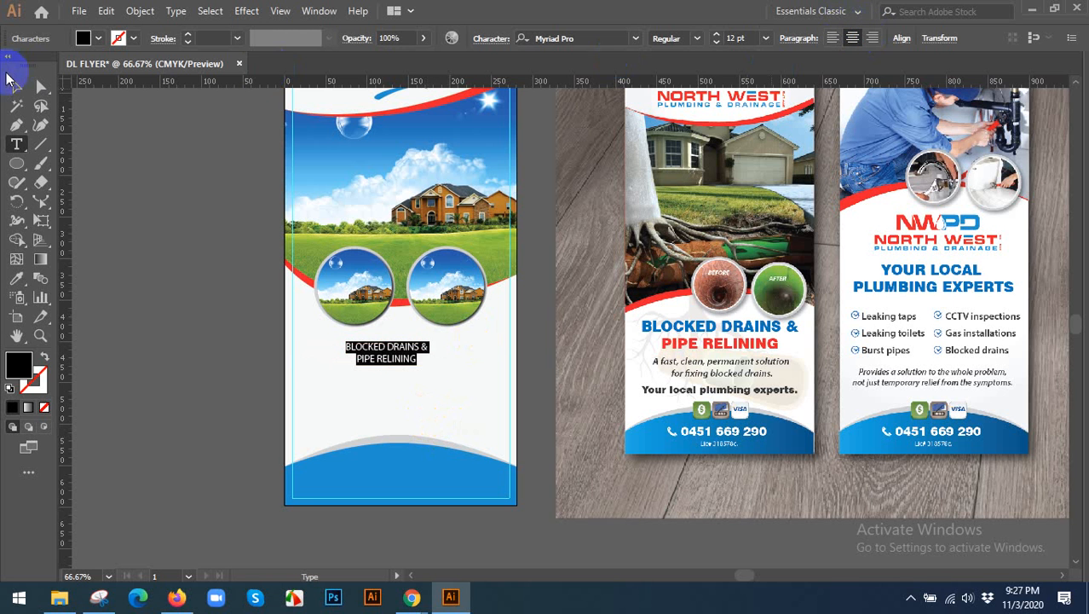
Scale the heading up to about 30.33 pt and position it between the circular photos and the footer arch.
click(16, 86)
click(401, 363)
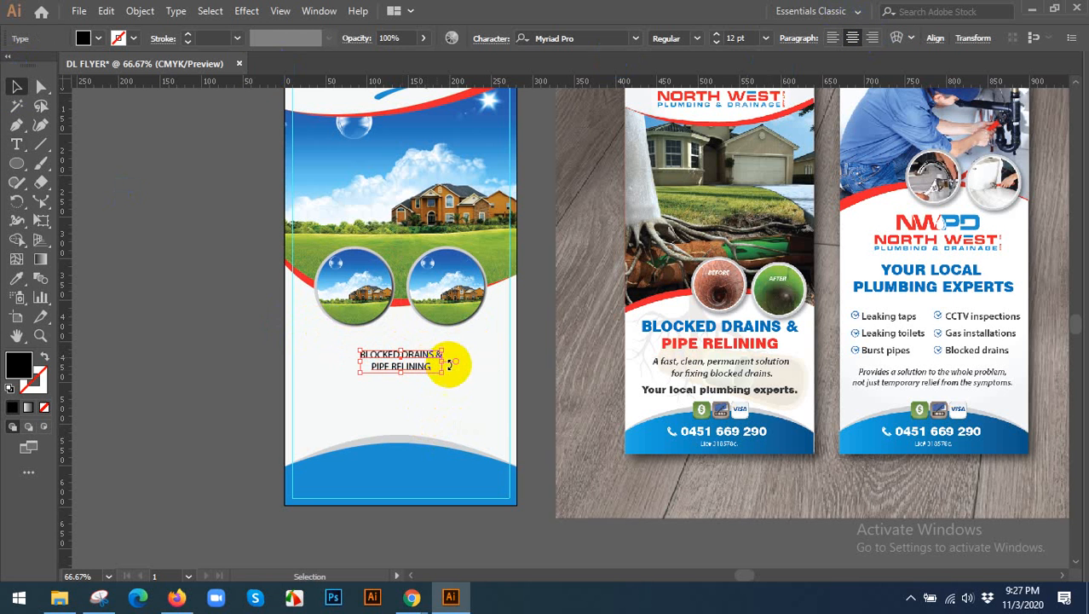
drag(441, 371, 503, 397)
mouse_move(455, 353)
mouse_down()
mouse_move(438, 353)
mouse_move(450, 357)
mouse_up()
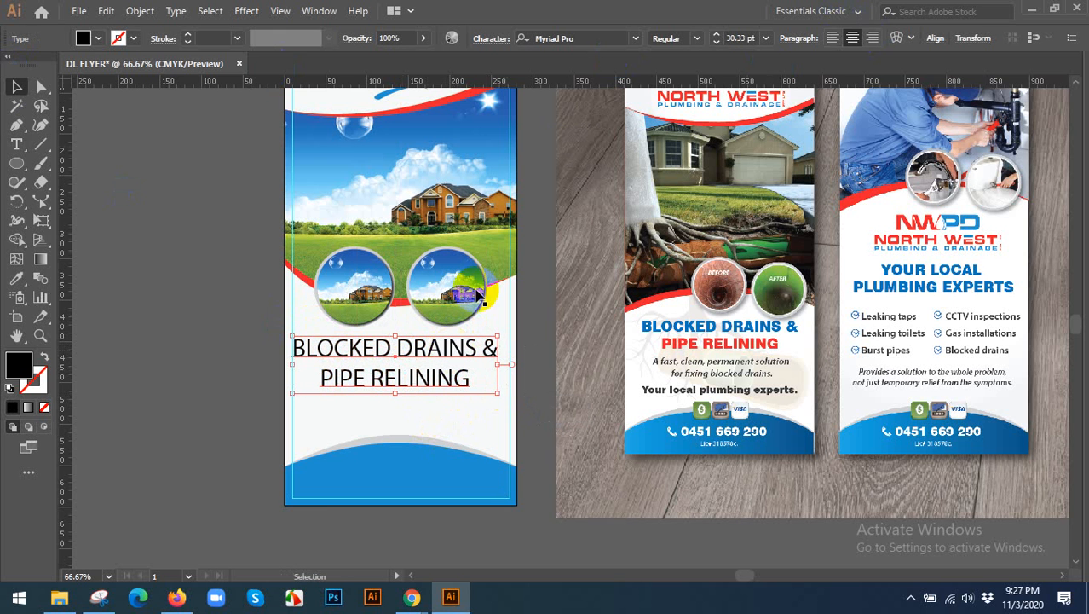
Set the heading's font to Roboto Black at 25 pt.
click(588, 38)
text(ROBO)
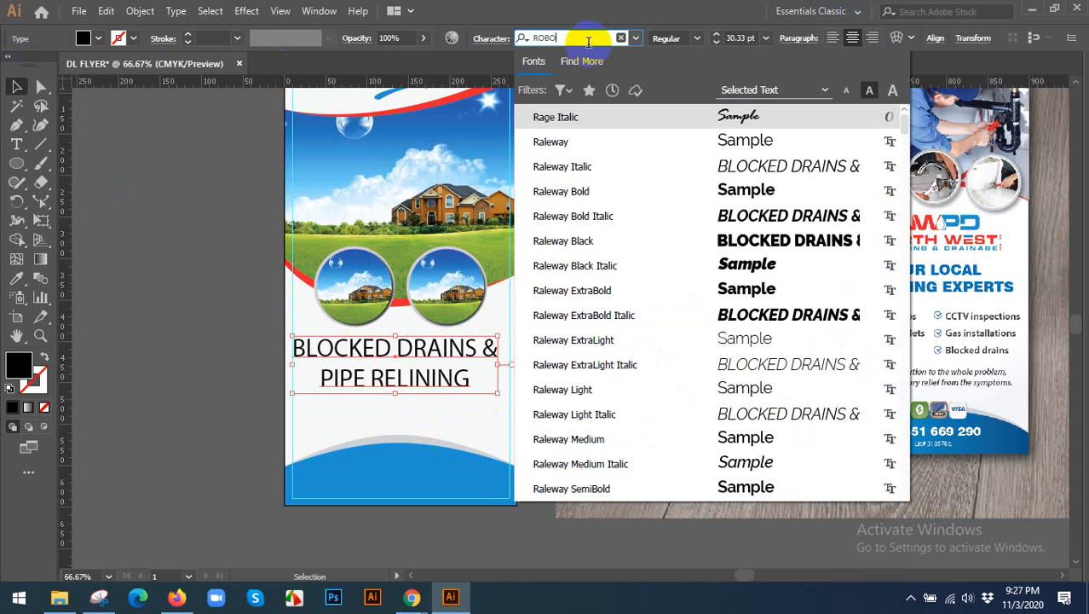
key(Return)
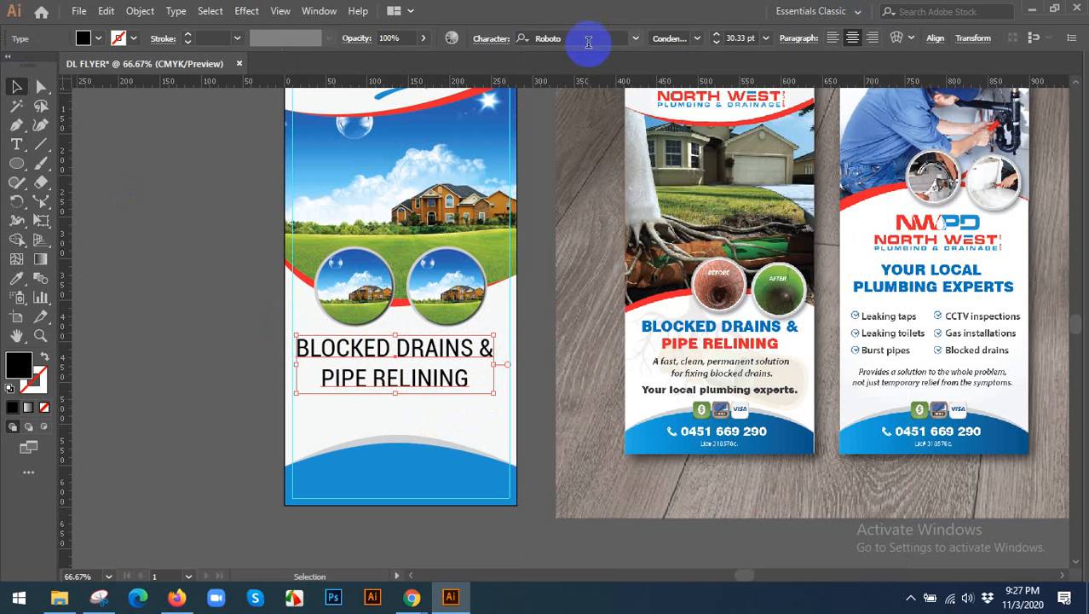
click(698, 41)
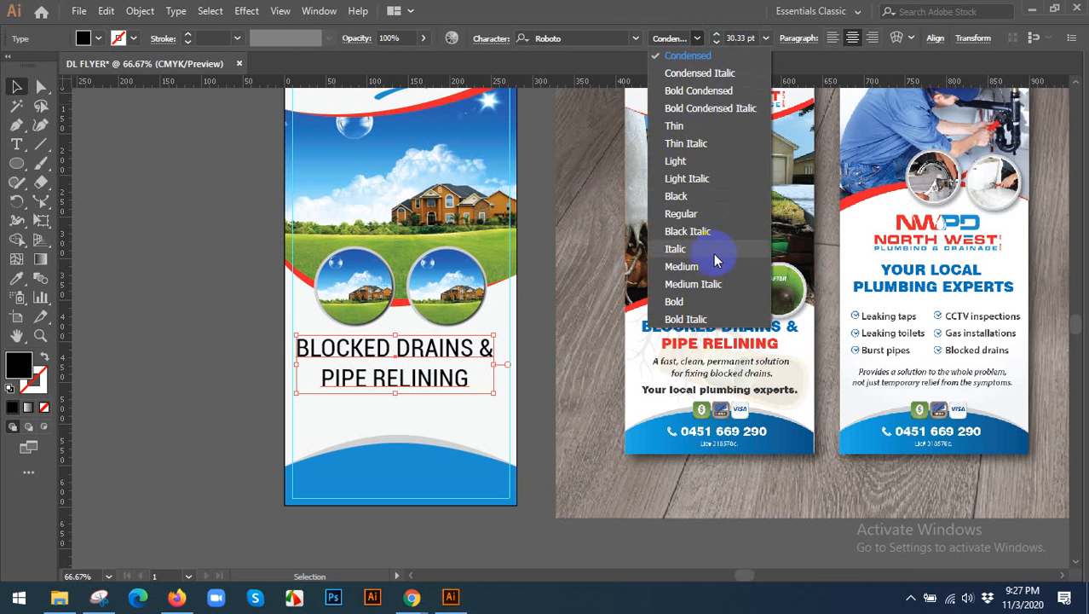
click(680, 199)
click(740, 38)
scroll(741, 37, down, 5)
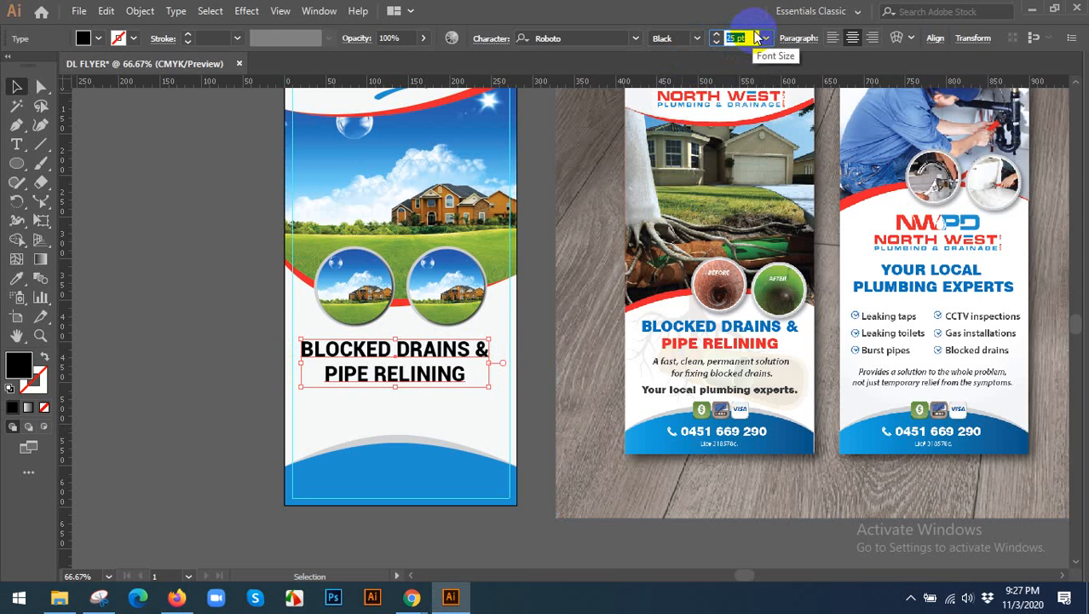
Centre the heading horizontally on the artboard.
click(935, 38)
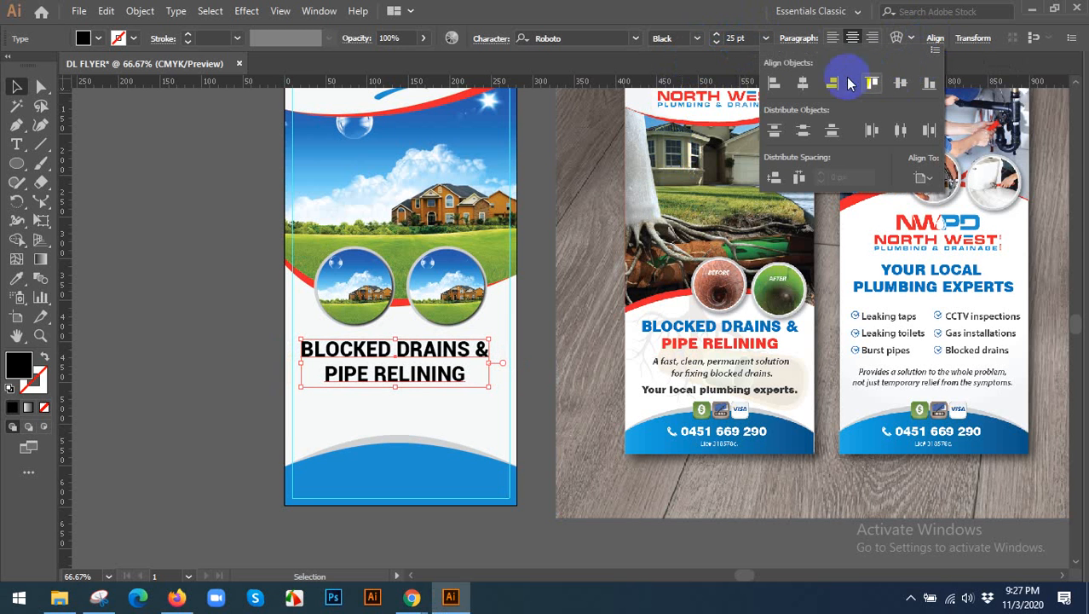
click(803, 83)
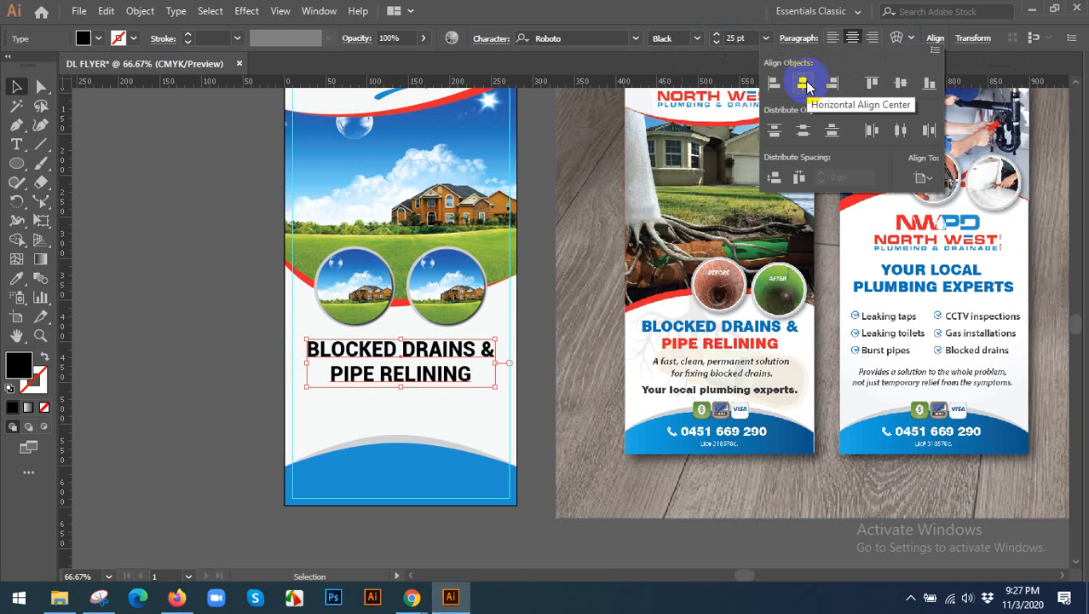
click(923, 178)
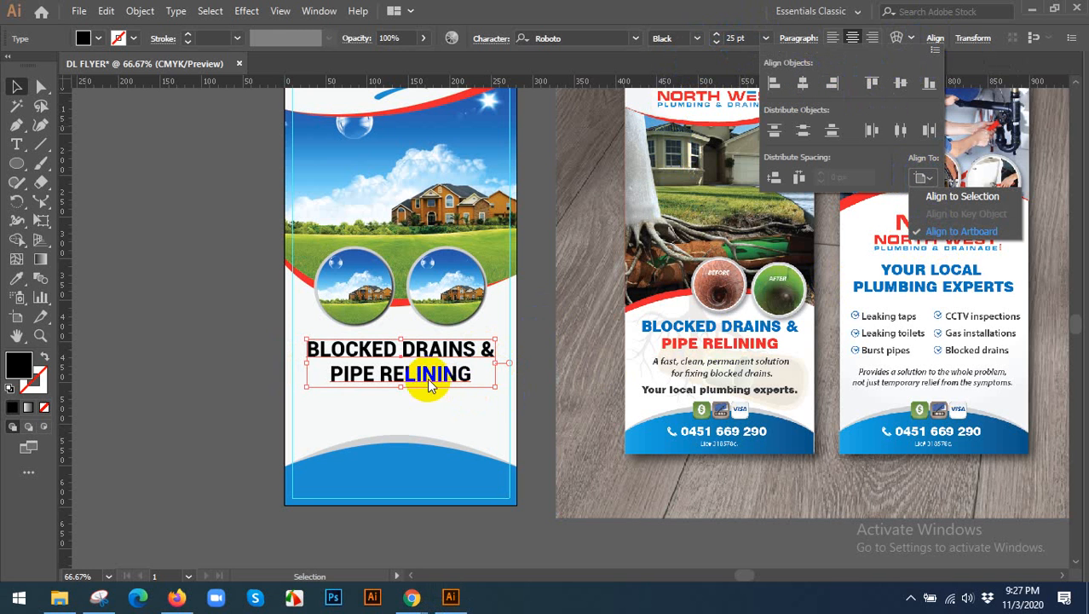
click(420, 405)
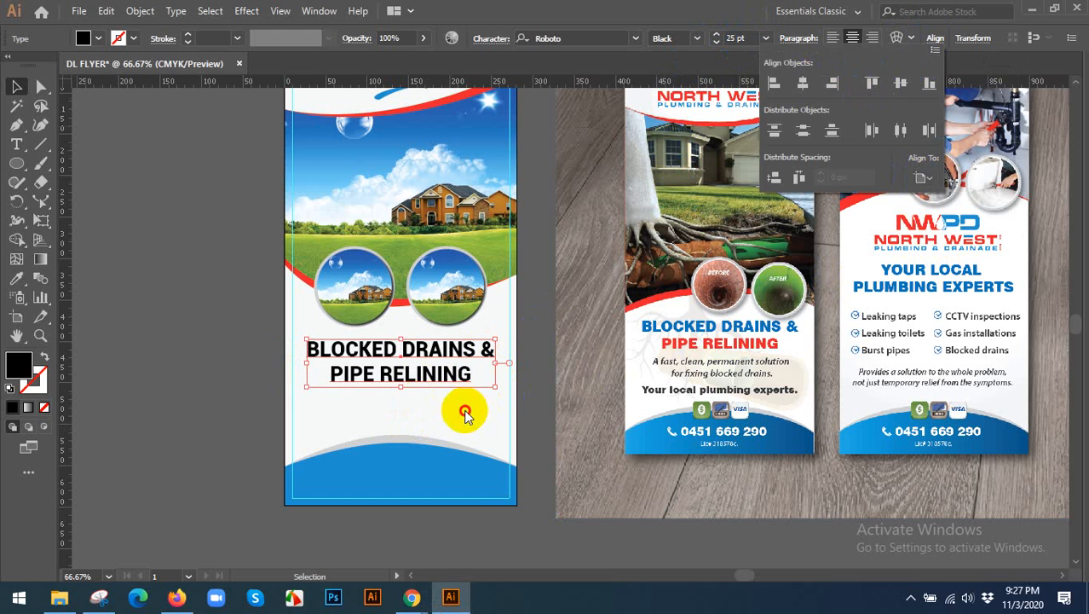
click(465, 412)
Colour the heading with the blue sampled from the footer shape.
click(17, 279)
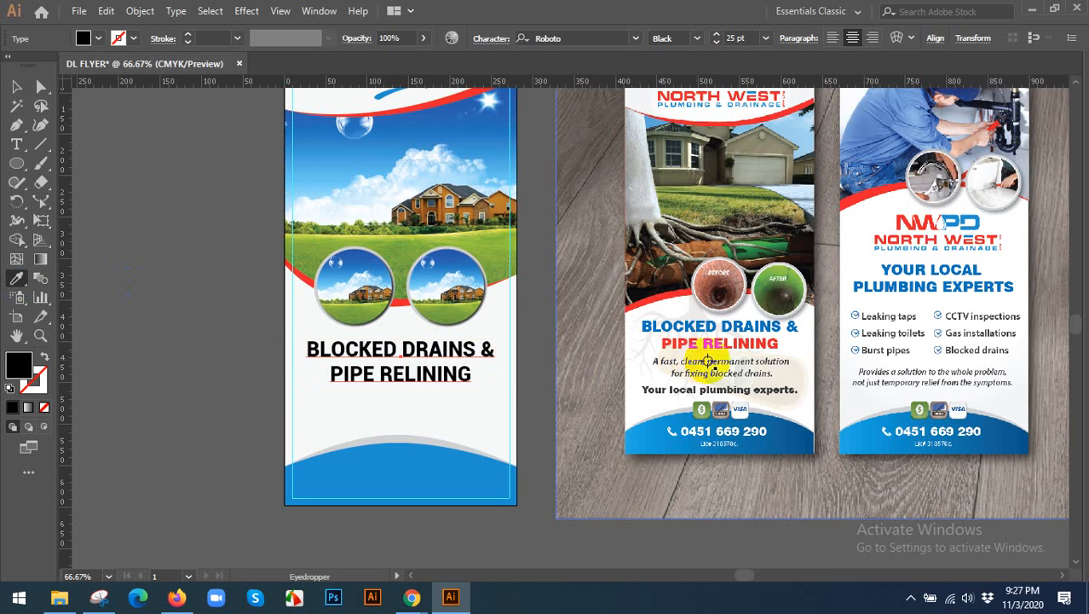
click(395, 466)
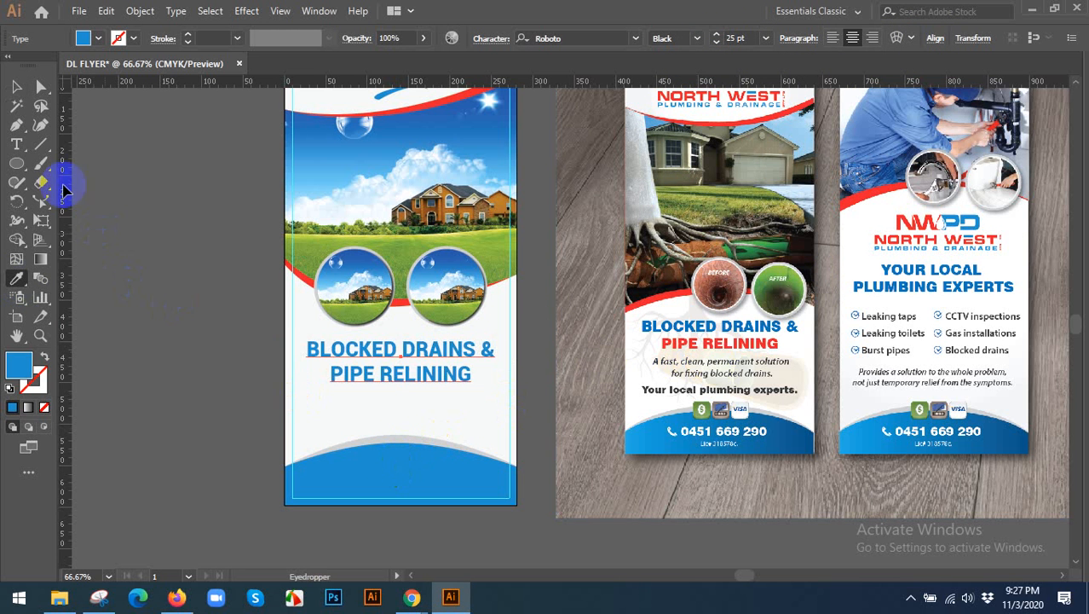
click(17, 86)
click(167, 269)
Start a left-aligned point text at the left margin guide below the heading and set its size to 12 pt.
scroll(226, 320, down, 2)
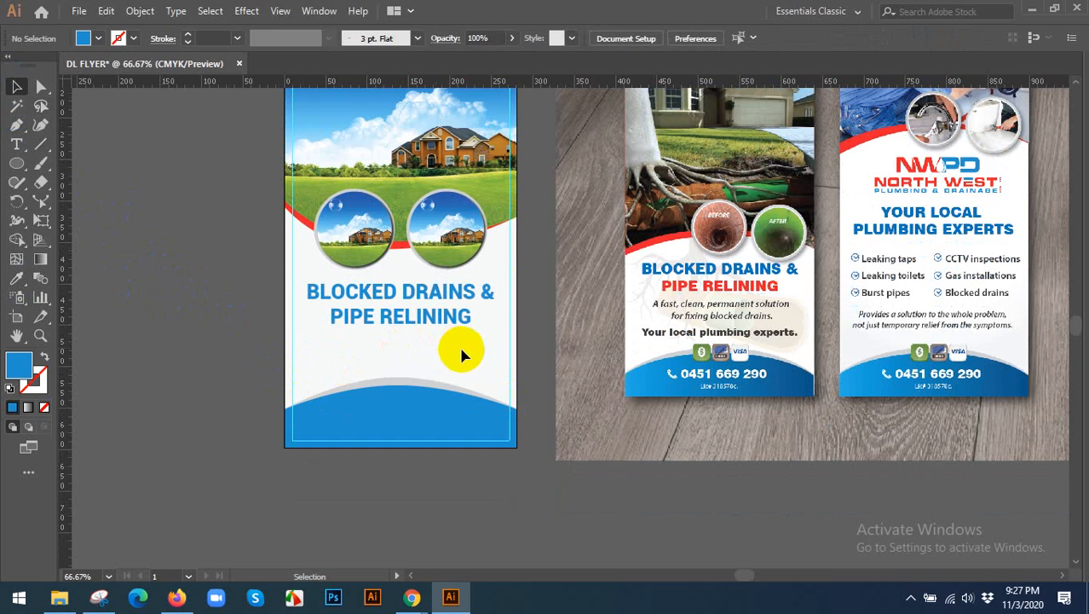
scroll(460, 344, up, 1)
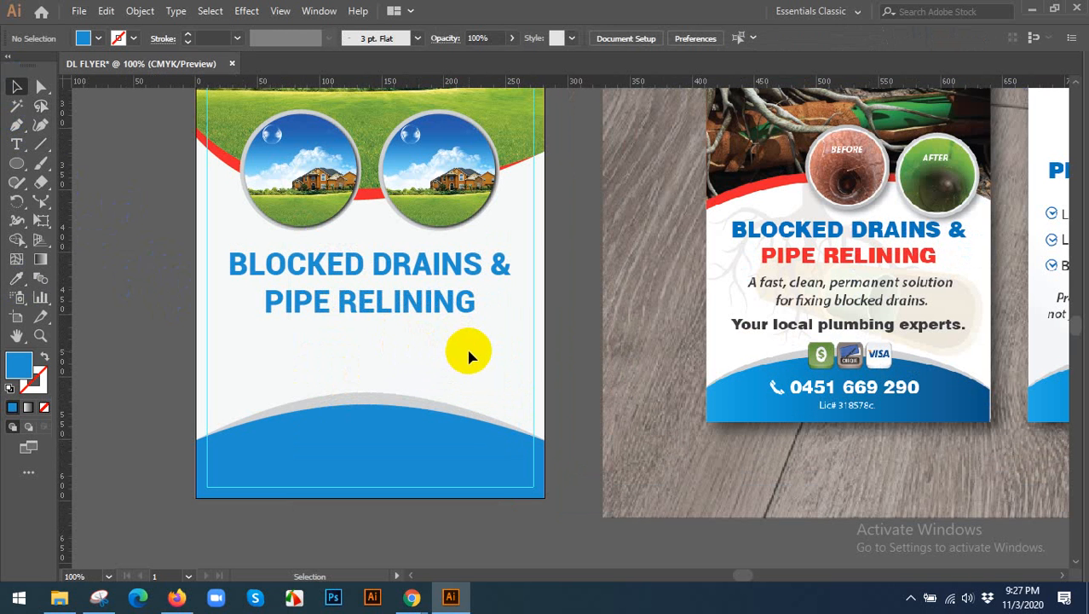
click(14, 149)
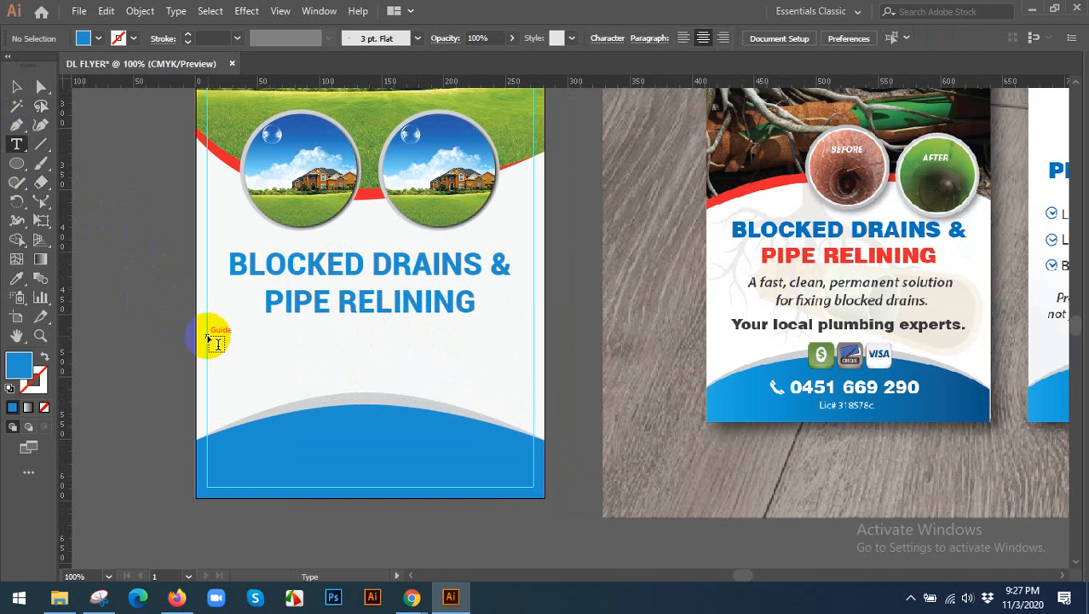
click(209, 337)
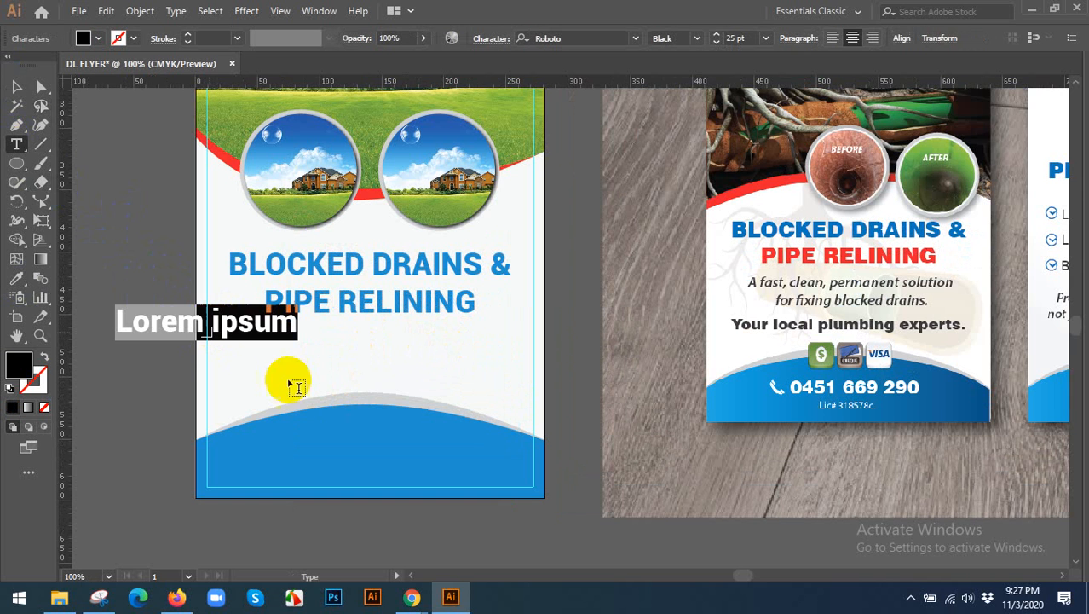
click(831, 39)
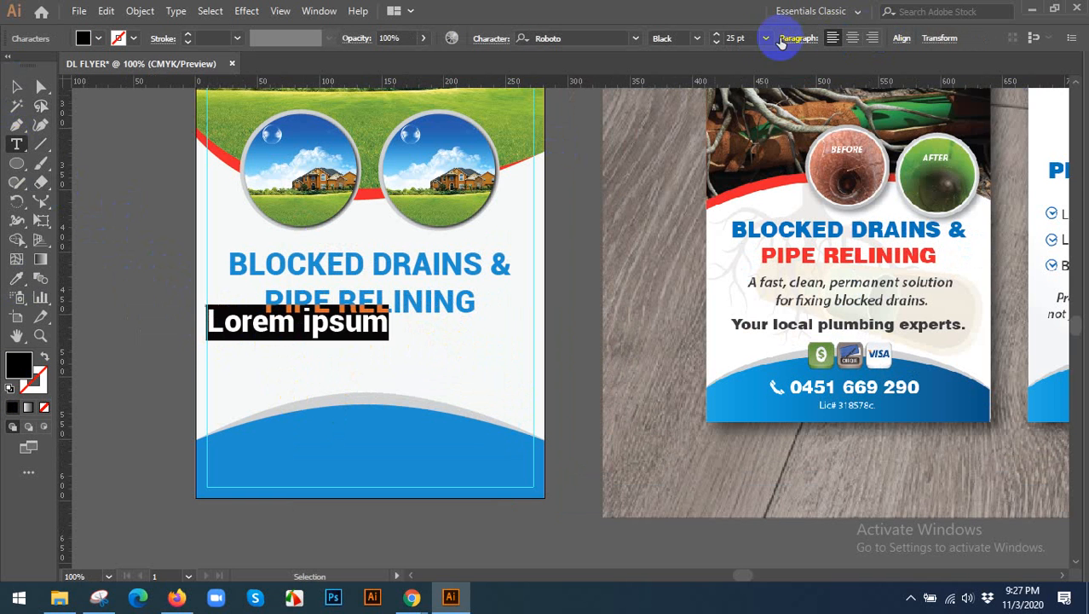
click(765, 38)
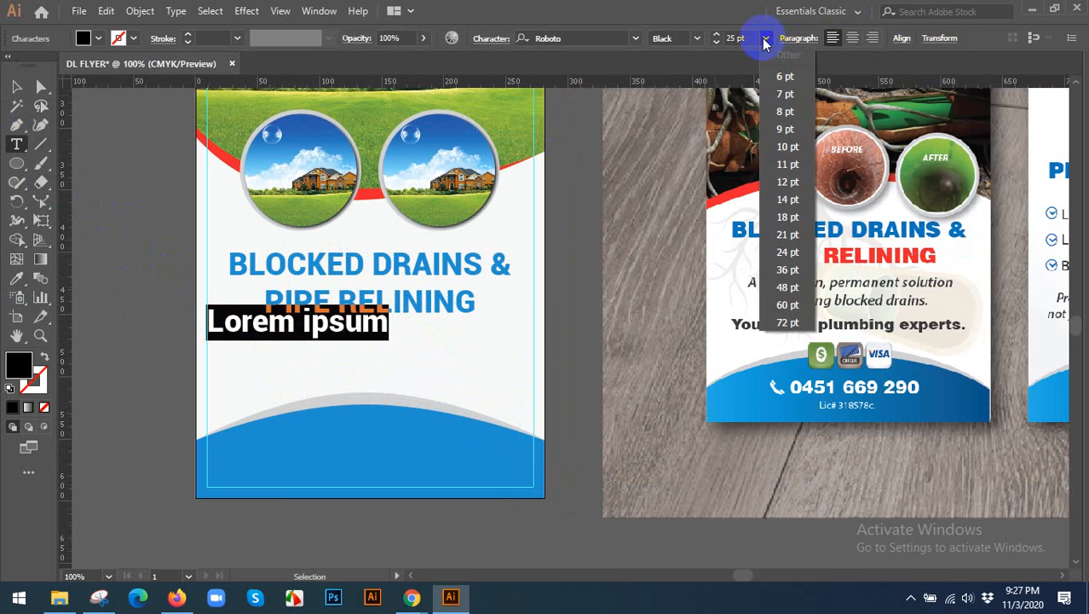
click(787, 182)
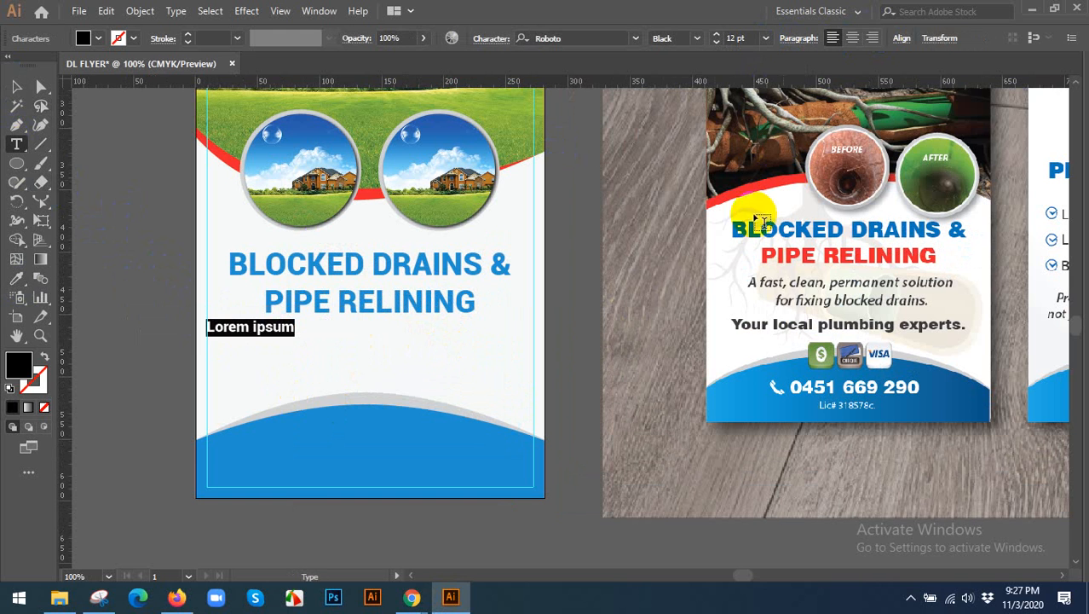
Set the placeholder text to Roboto Condensed and replace it with the two-line tagline "a fast, clean, permanet solution for fixing blocked drains.".
click(253, 327)
triple_click(253, 328)
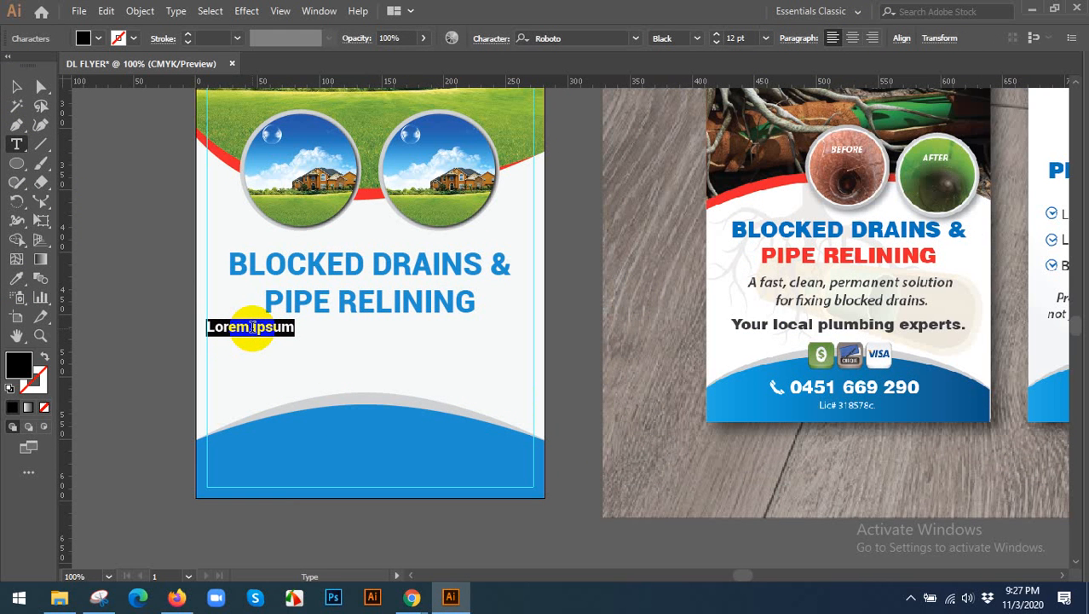
click(697, 38)
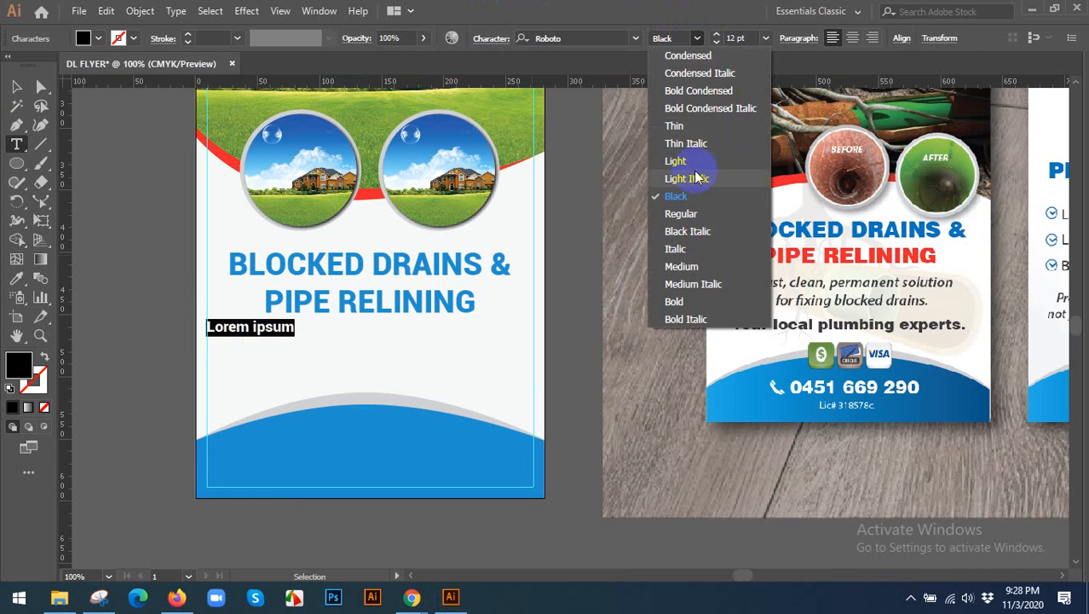
click(687, 55)
triple_click(253, 328)
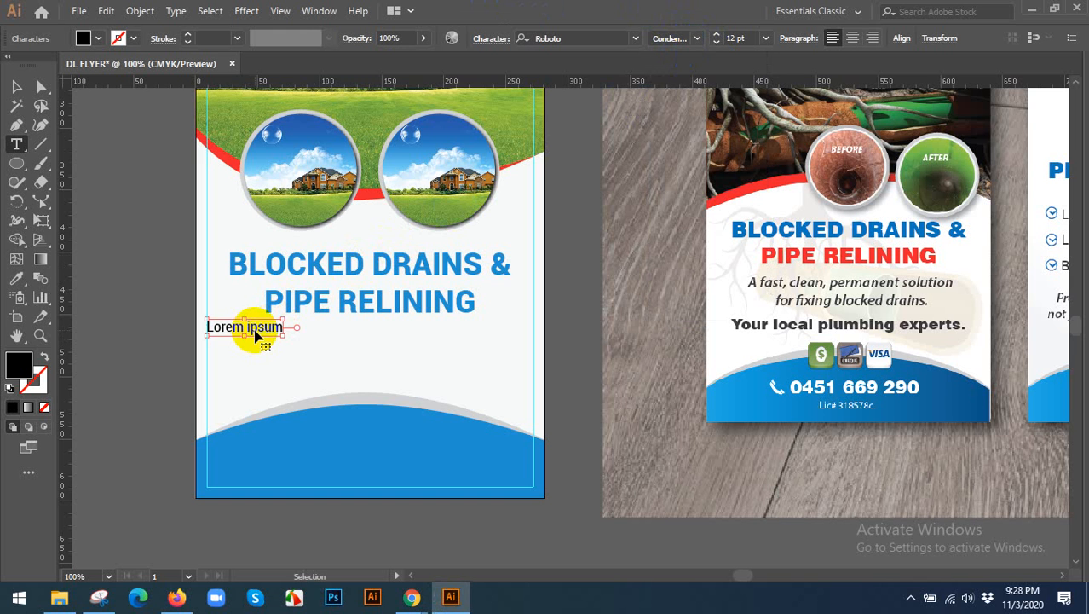
text(a)
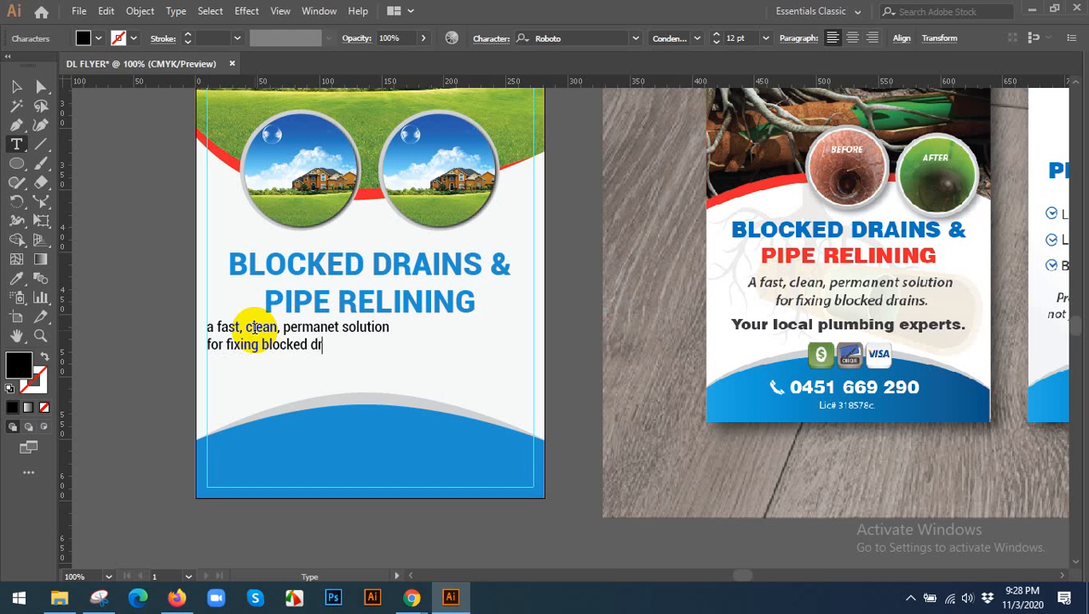
Join the tagline's two lines into one line with a single space after "solution".
key(ctrl+a)
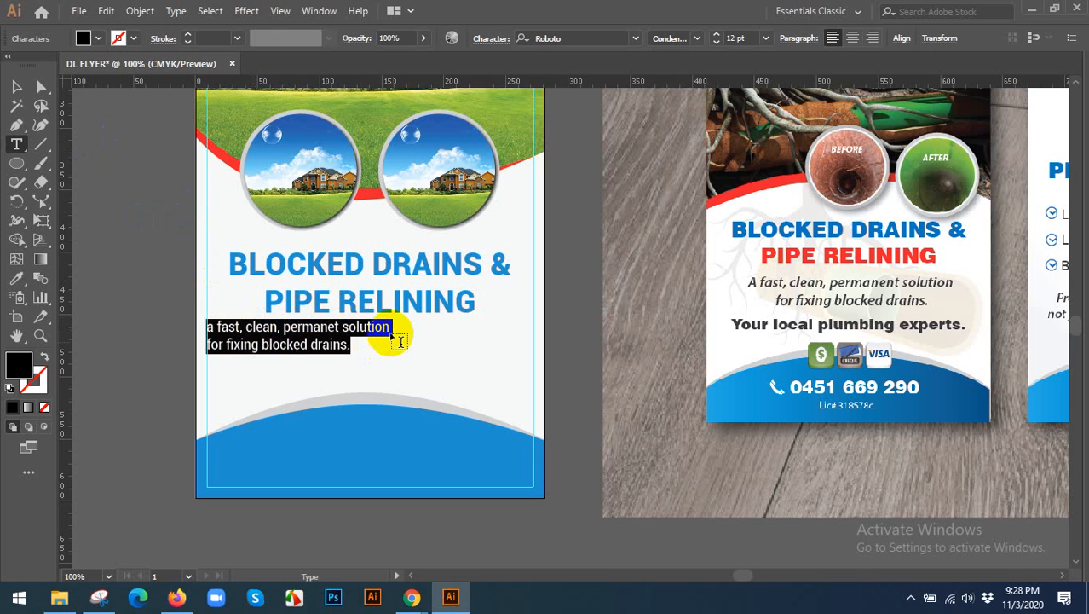
click(443, 369)
key(Delete)
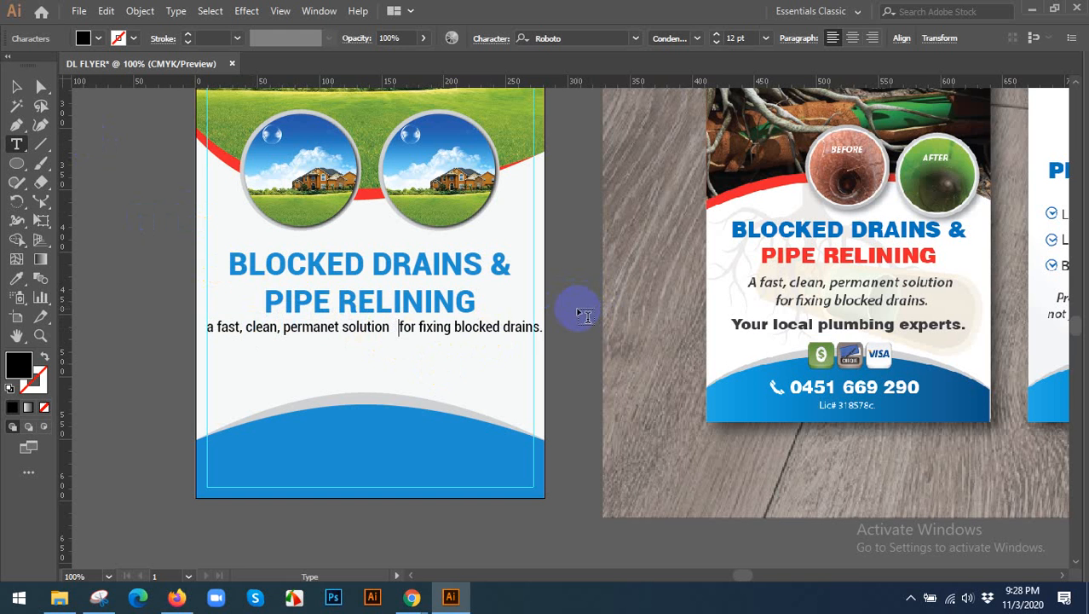
key(BackSpace)
key(BackSpace)
key(BackSpace)
key(BackSpace)
key(BackSpace)
key(BackSpace)
key(BackSpace)
key(BackSpace)
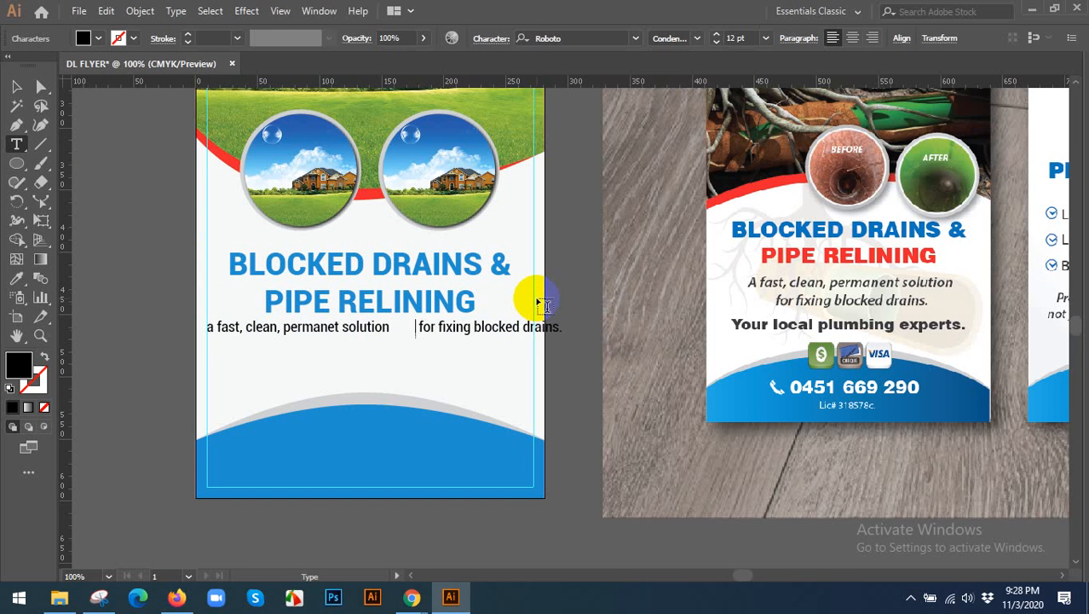
key(BackSpace)
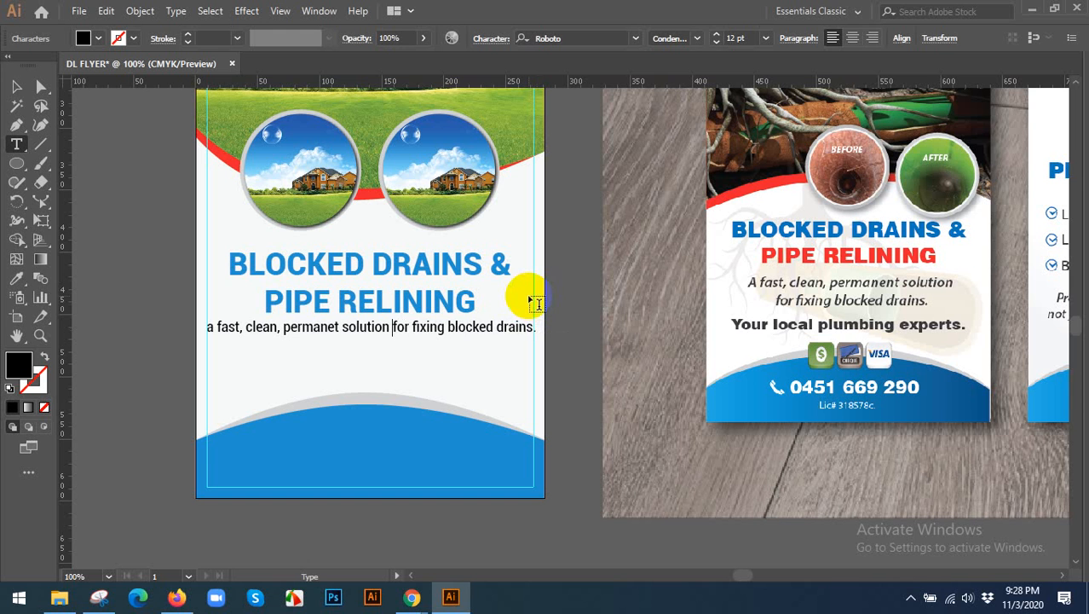
Replace the tagline's point text with an area text frame spanning the margin guides below the heading, containing the same copied text.
key(ctrl+a)
key(ctrl+c)
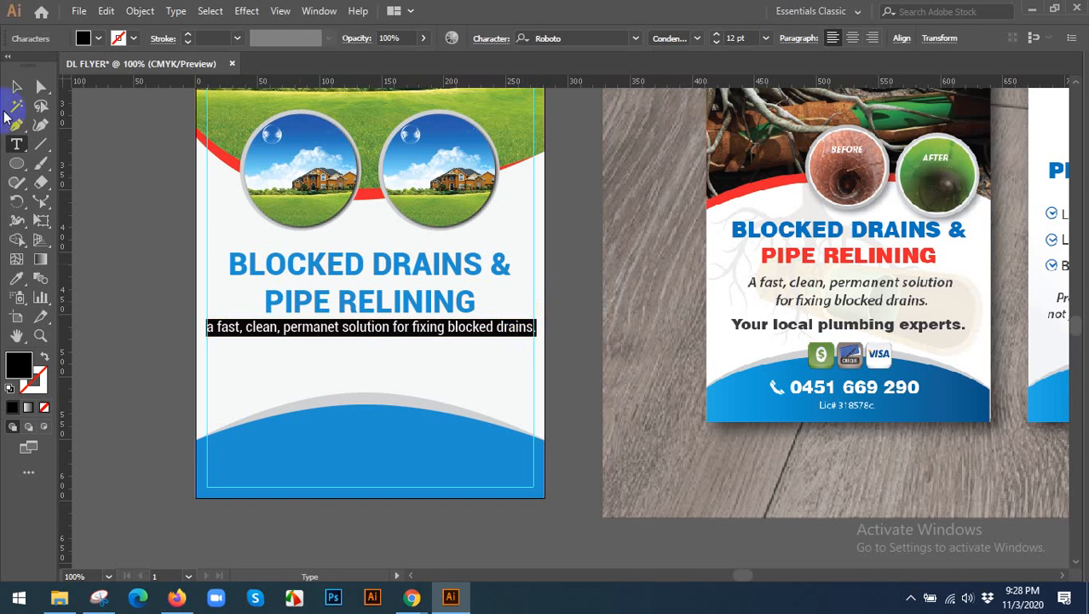
click(16, 86)
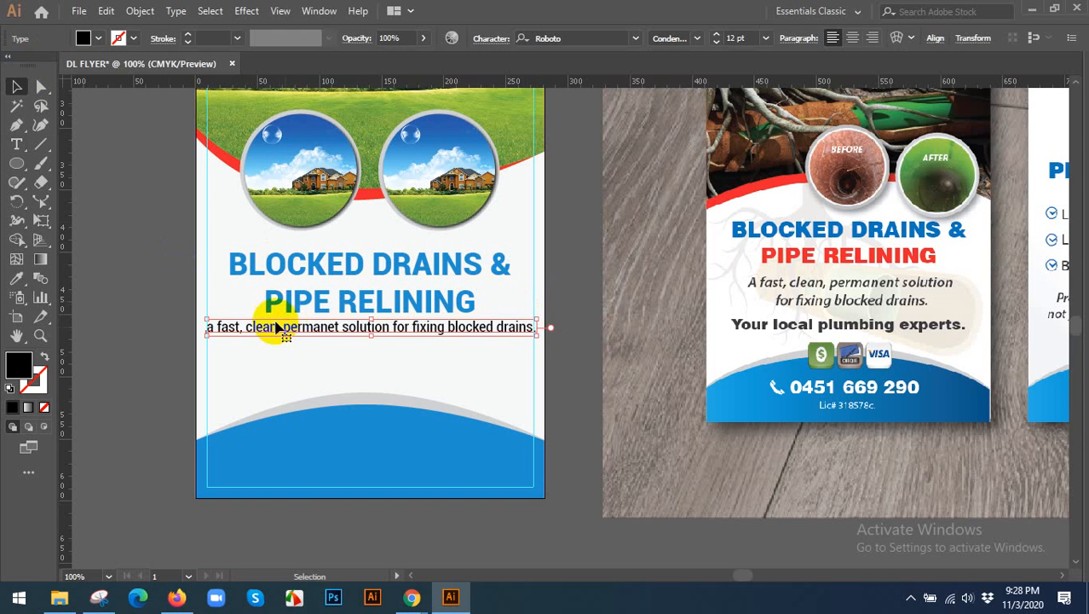
key(Delete)
click(16, 145)
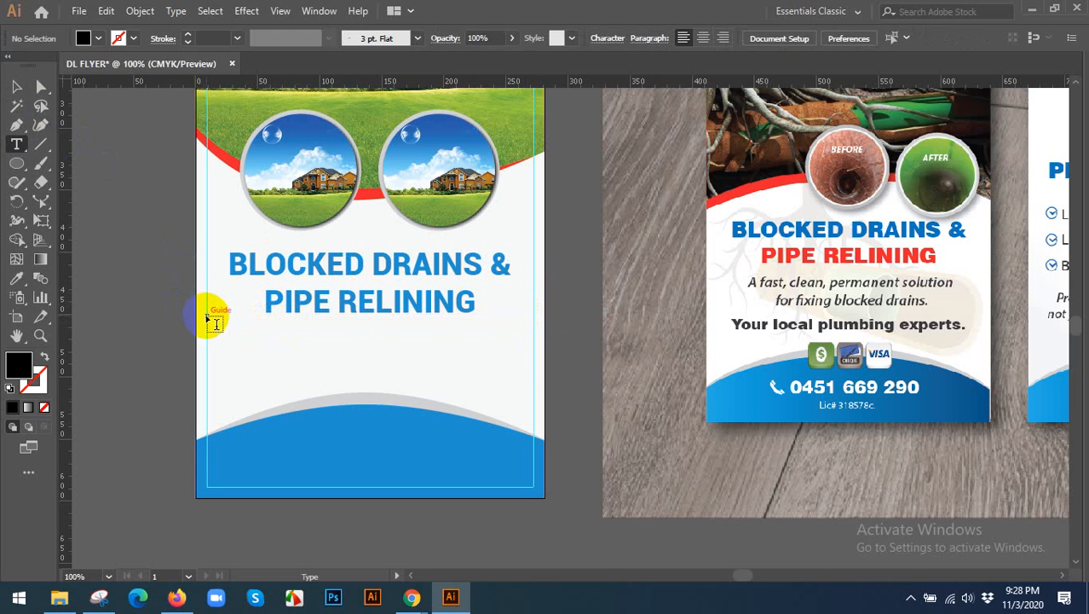
drag(208, 319, 530, 359)
key(ctrl+v)
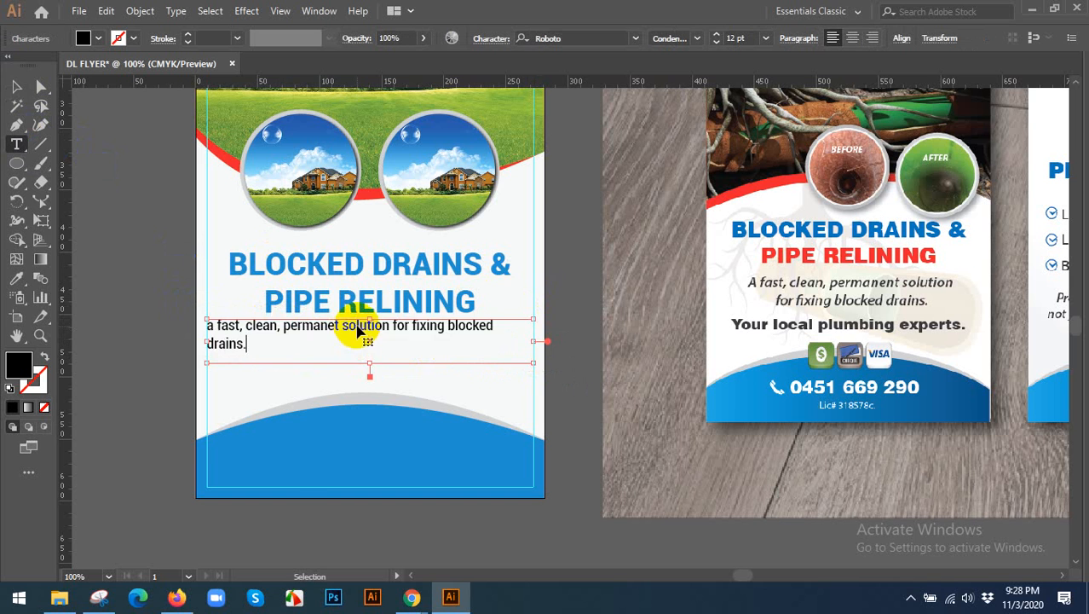
key(ctrl+a)
click(14, 90)
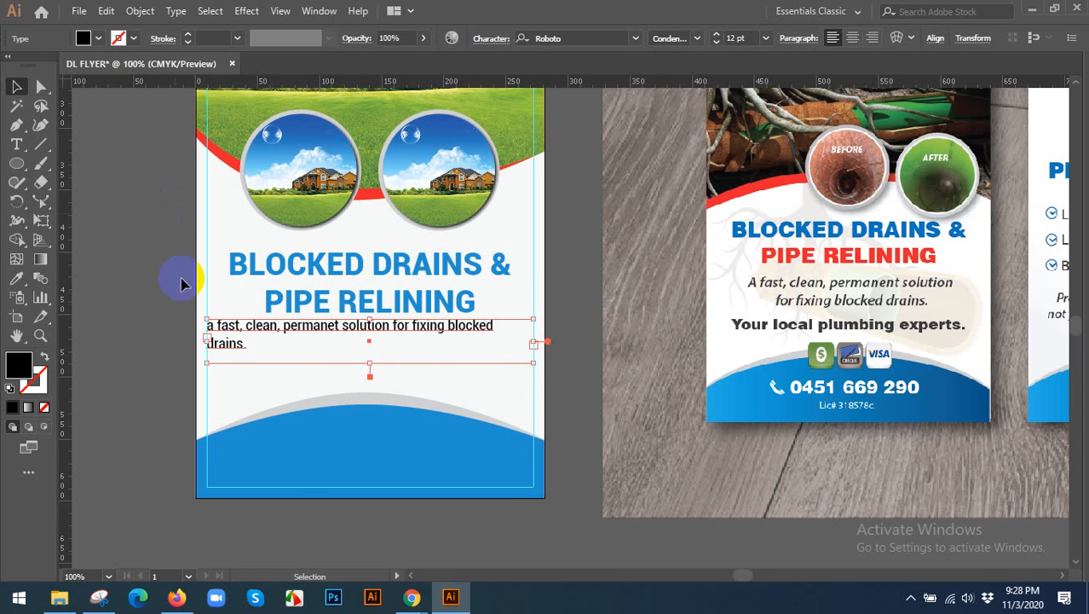
click(141, 217)
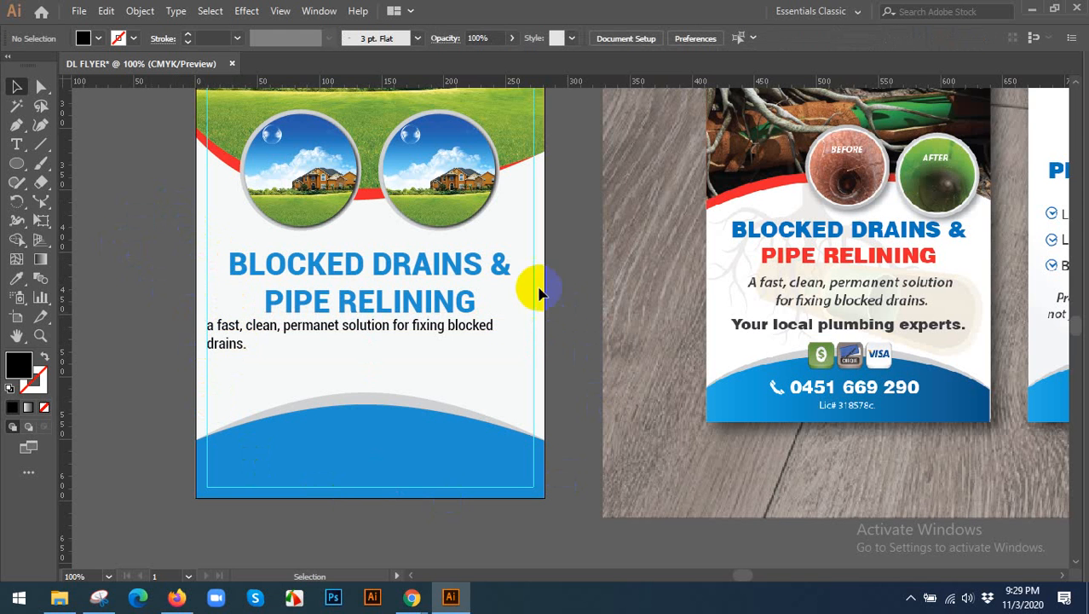
Centre-align the tagline in its frame and insert a line break before "fixing blocked drains.".
click(492, 324)
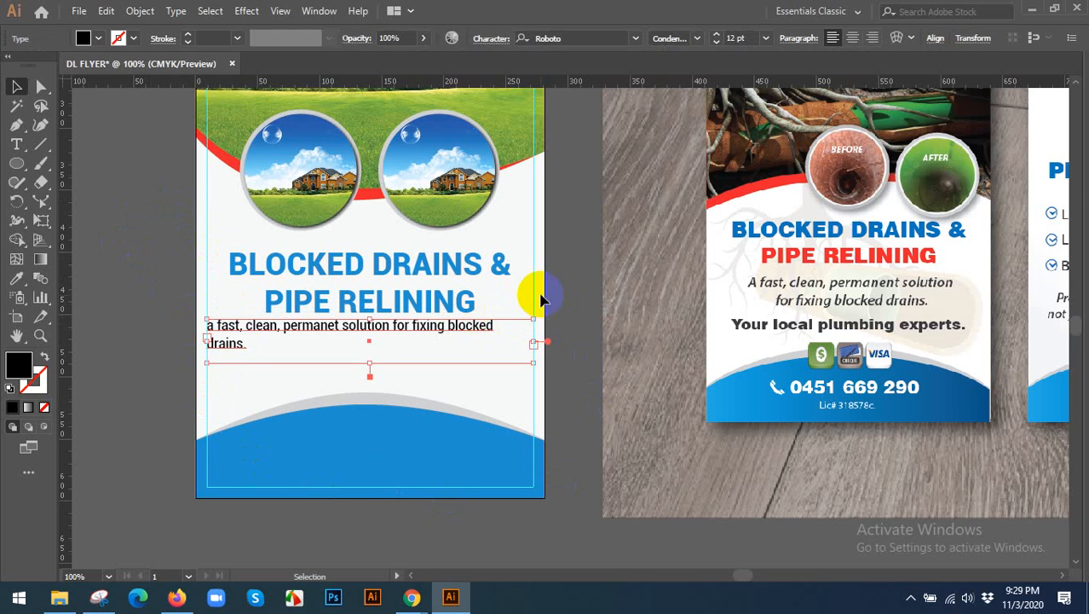
click(853, 38)
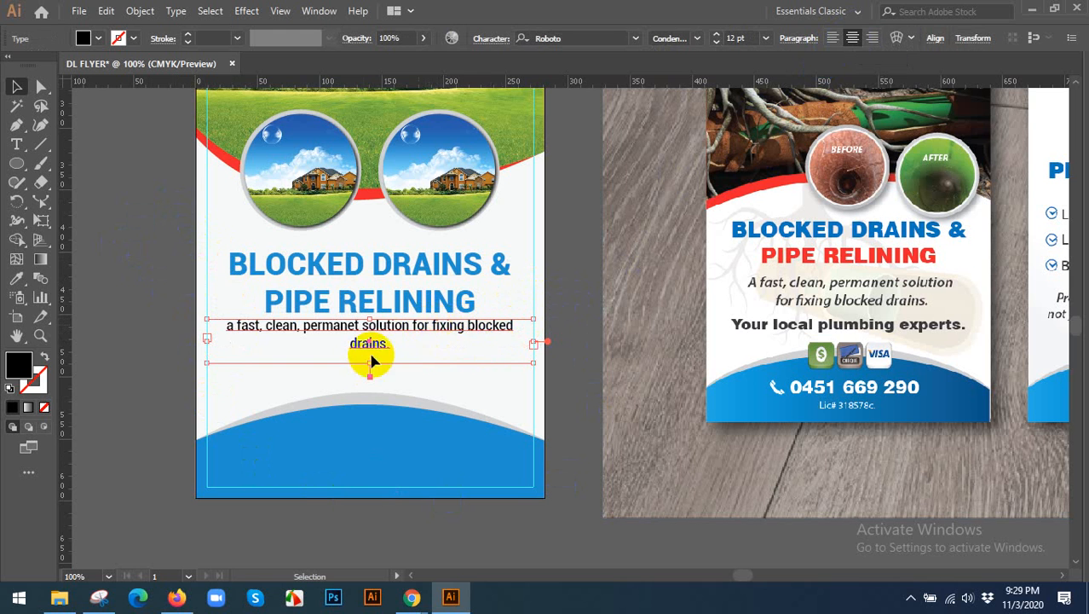
double_click(431, 326)
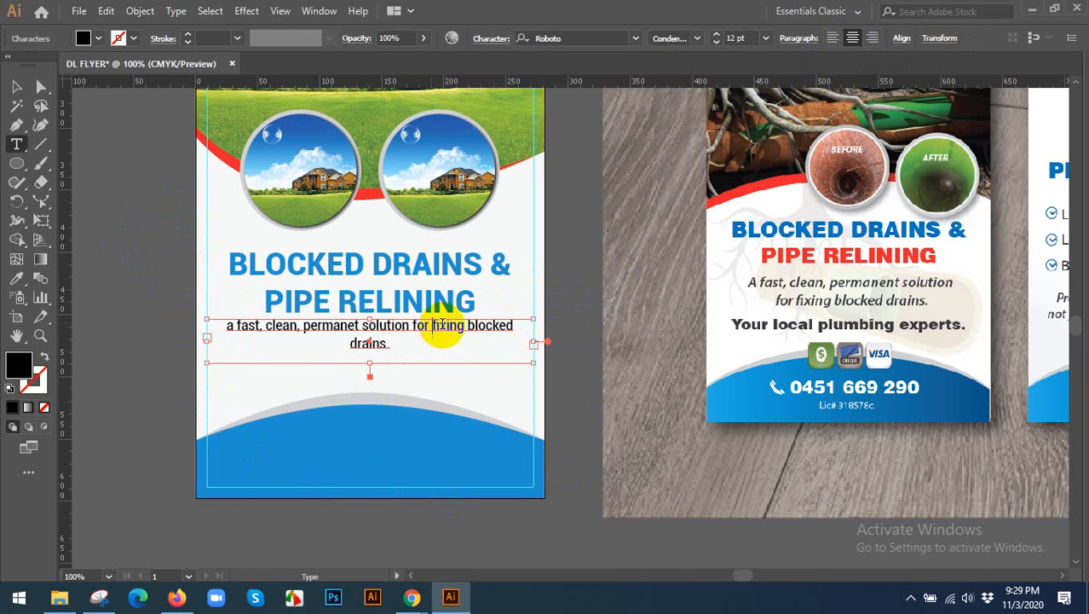
key(BackSpace)
key(Return)
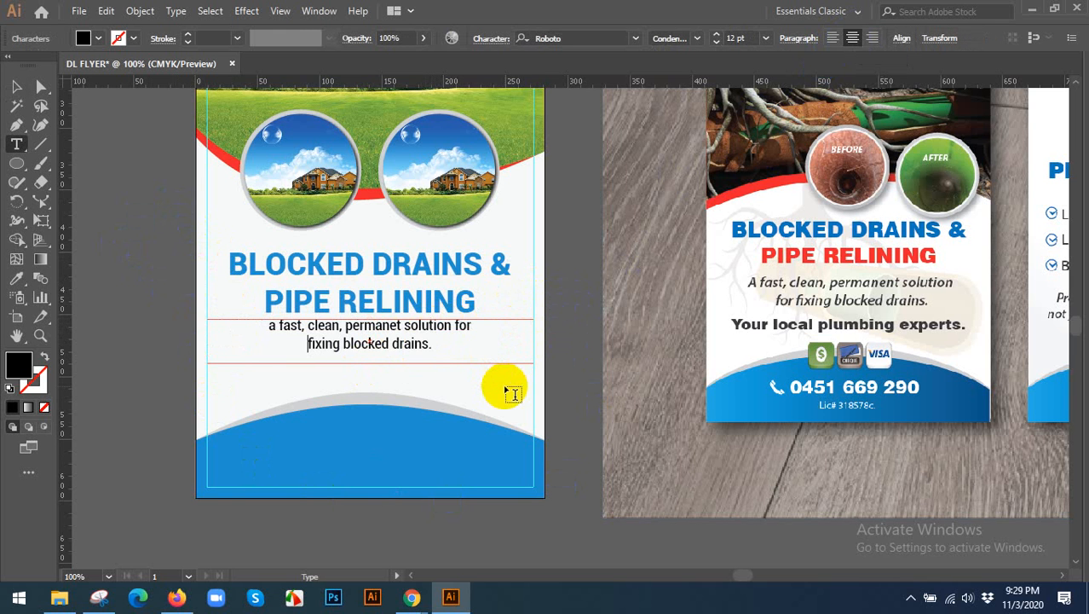
click(14, 88)
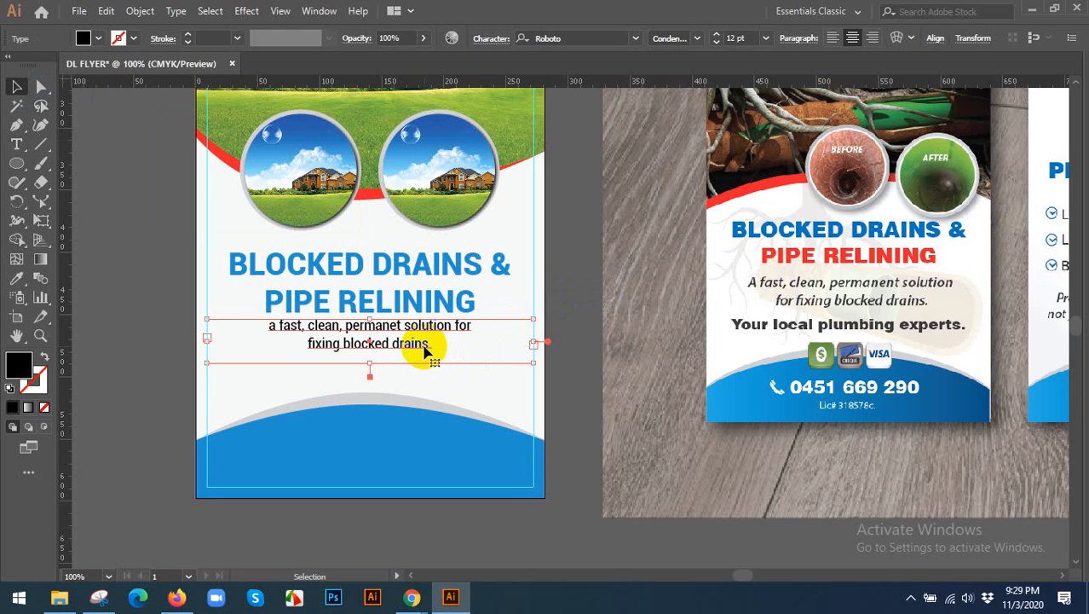
Capitalise the tagline's first letter so it begins with "A fast".
double_click(276, 328)
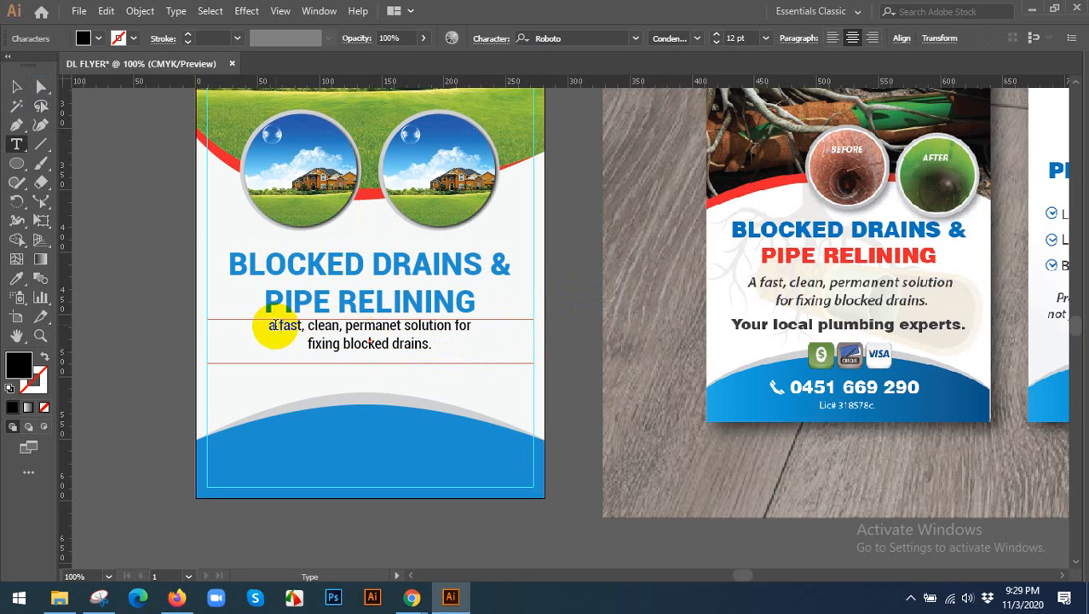
drag(274, 327, 248, 329)
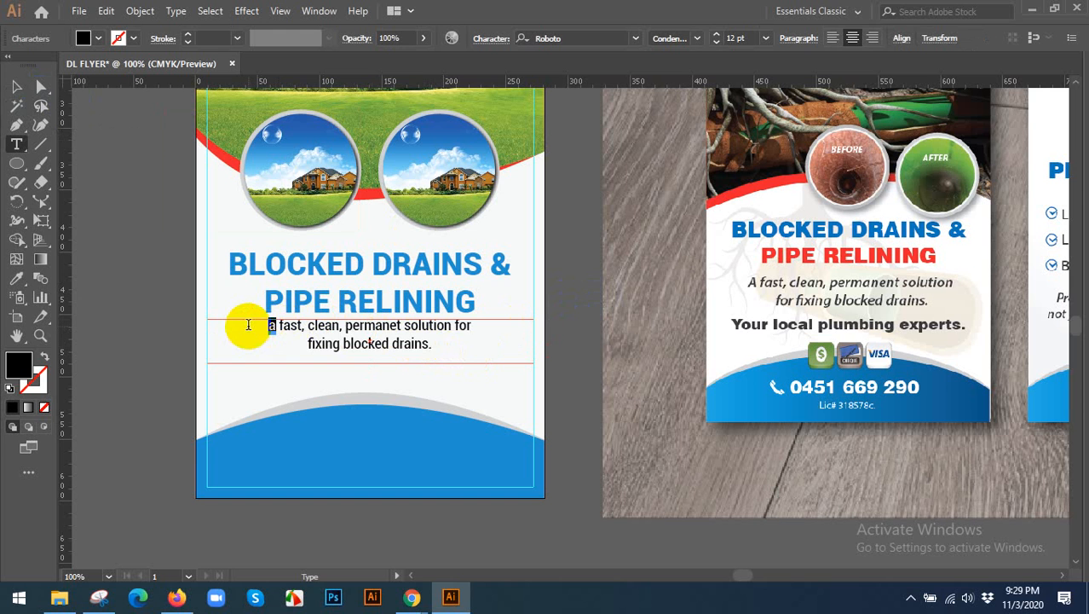
text(A)
click(17, 86)
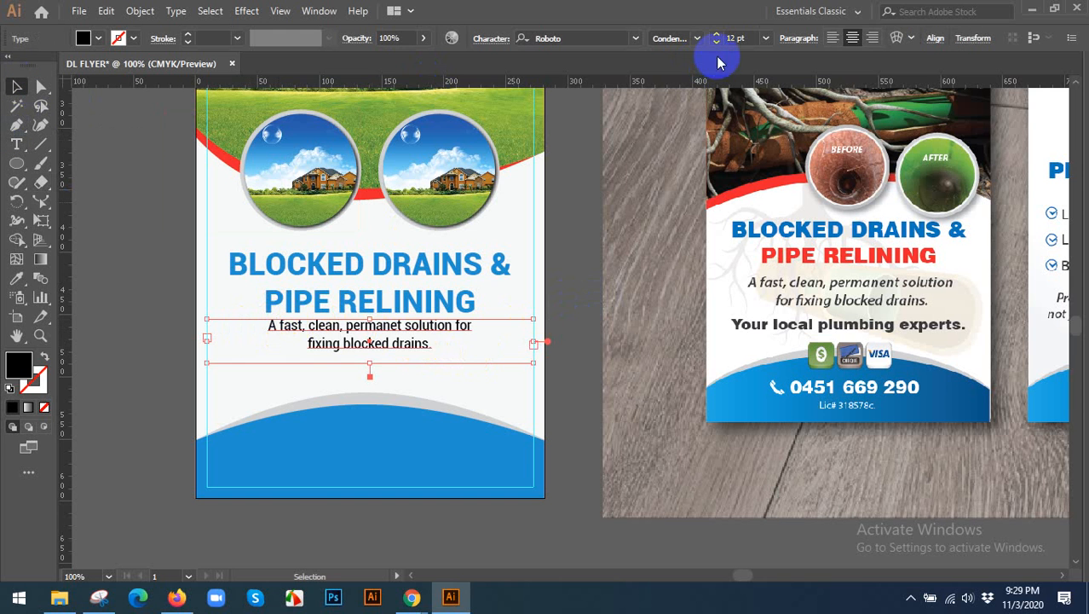
Increase the tagline's font size to 15 pt and move its text frame slightly down, away from the heading.
click(744, 38)
key(Up)
key(Up)
key(Up)
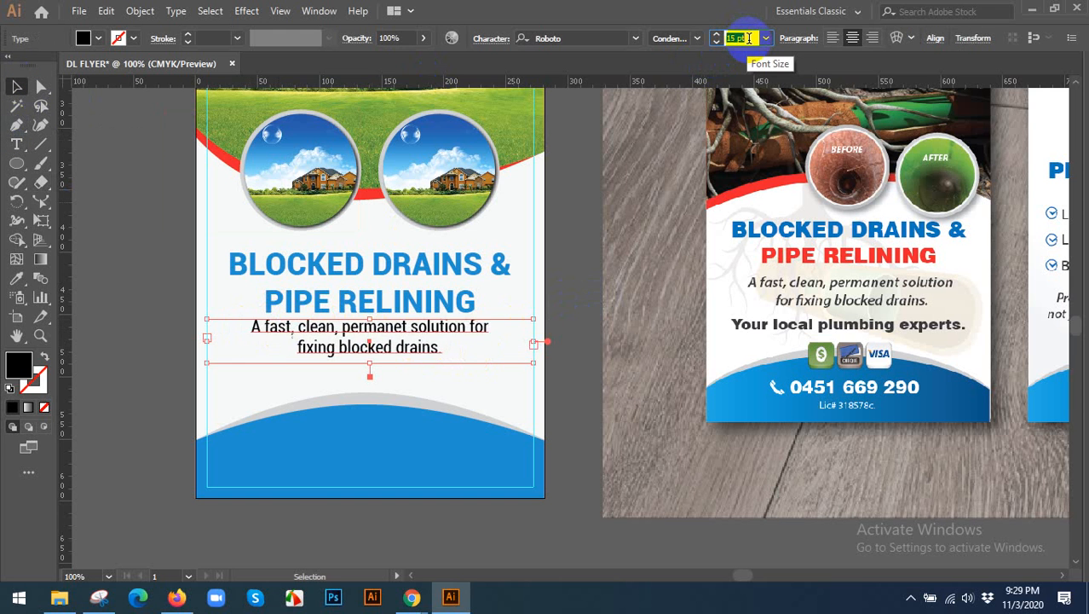
drag(487, 329, 483, 337)
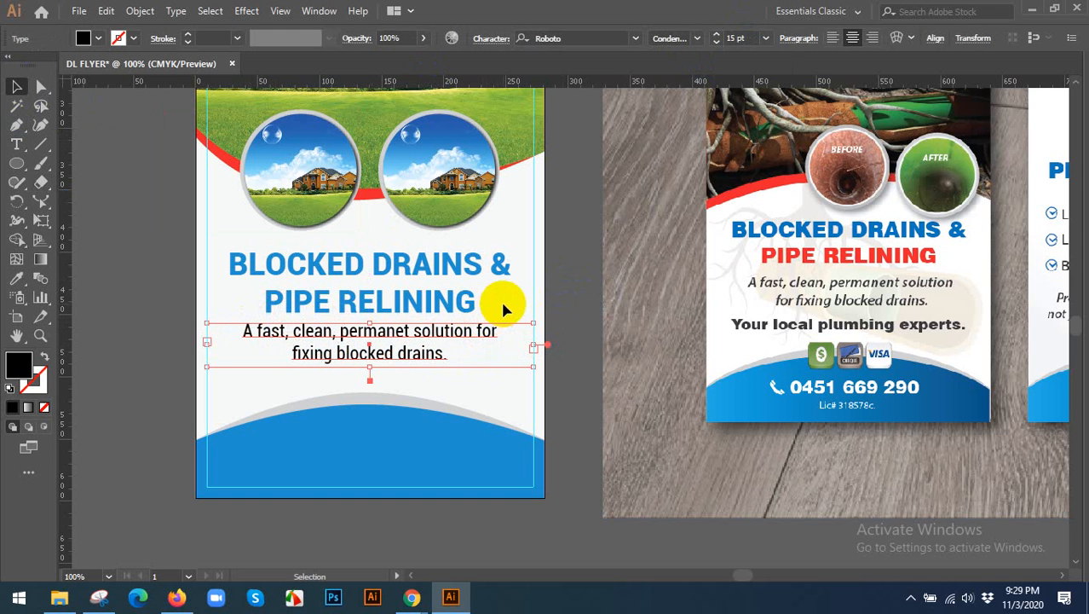
click(576, 332)
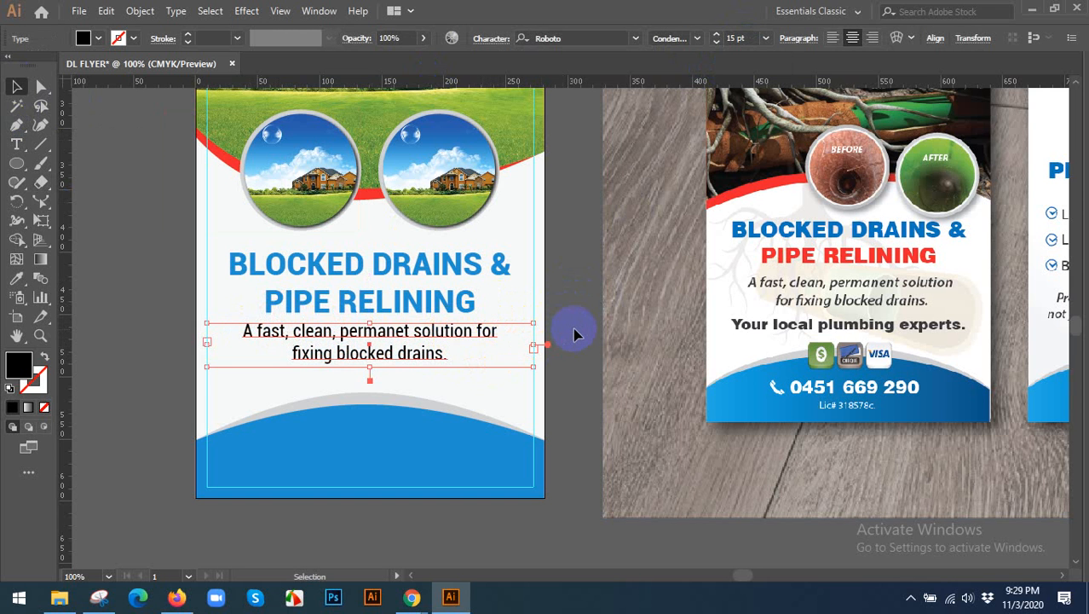
Reduce the tagline's font size to 12 pt.
click(454, 339)
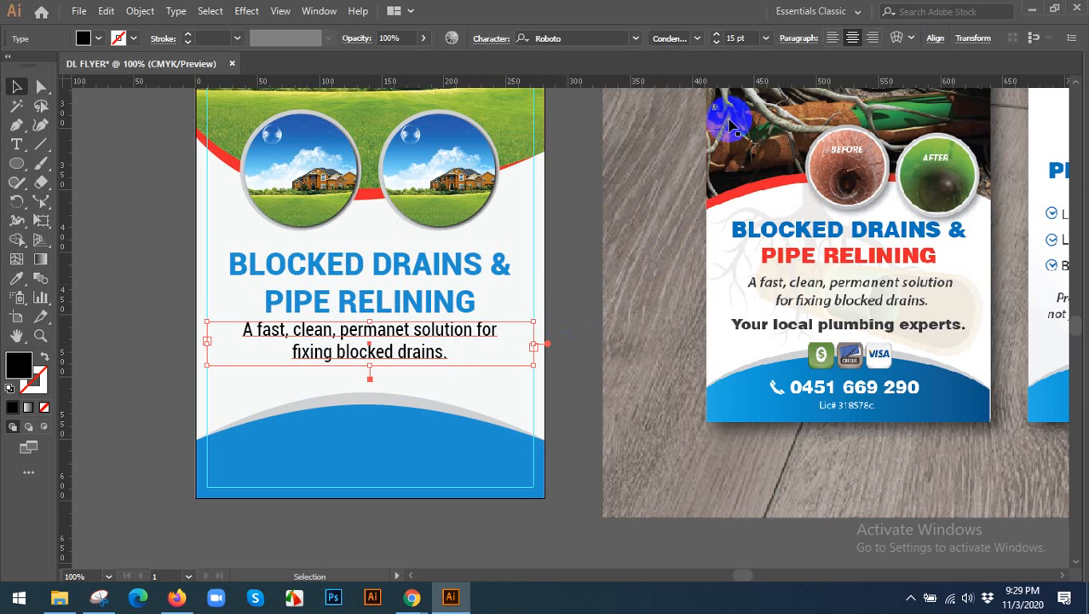
click(744, 38)
key(Down)
key(Down)
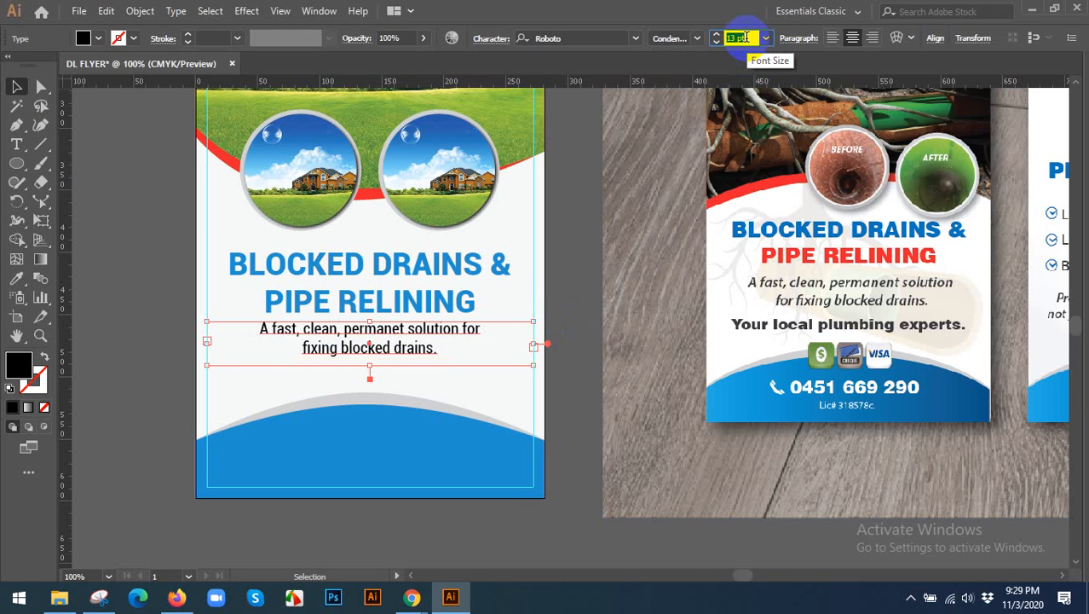
key(Down)
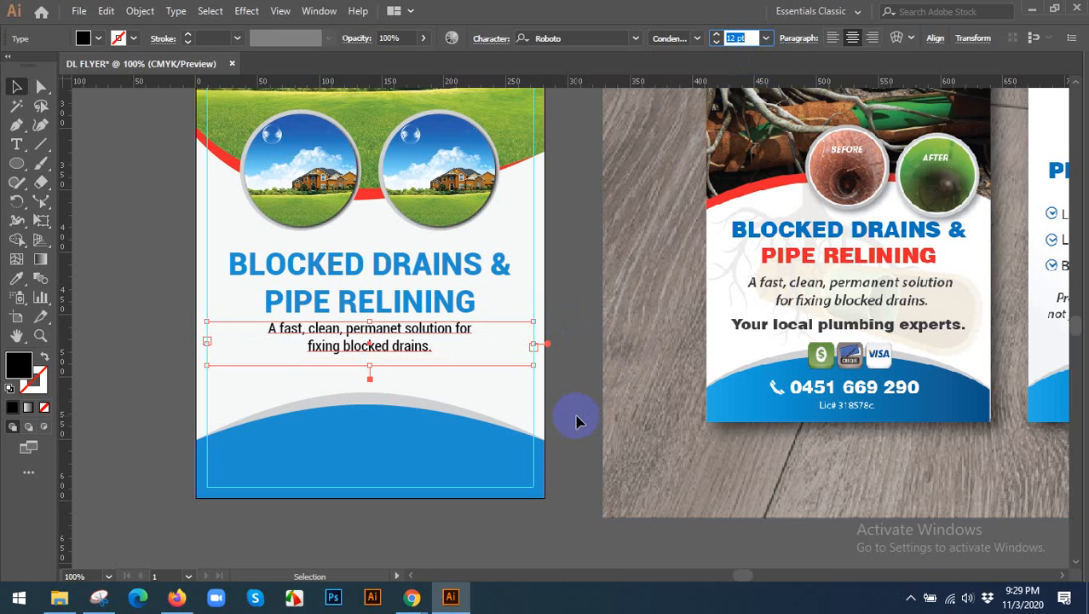
scroll(577, 412, down, 1)
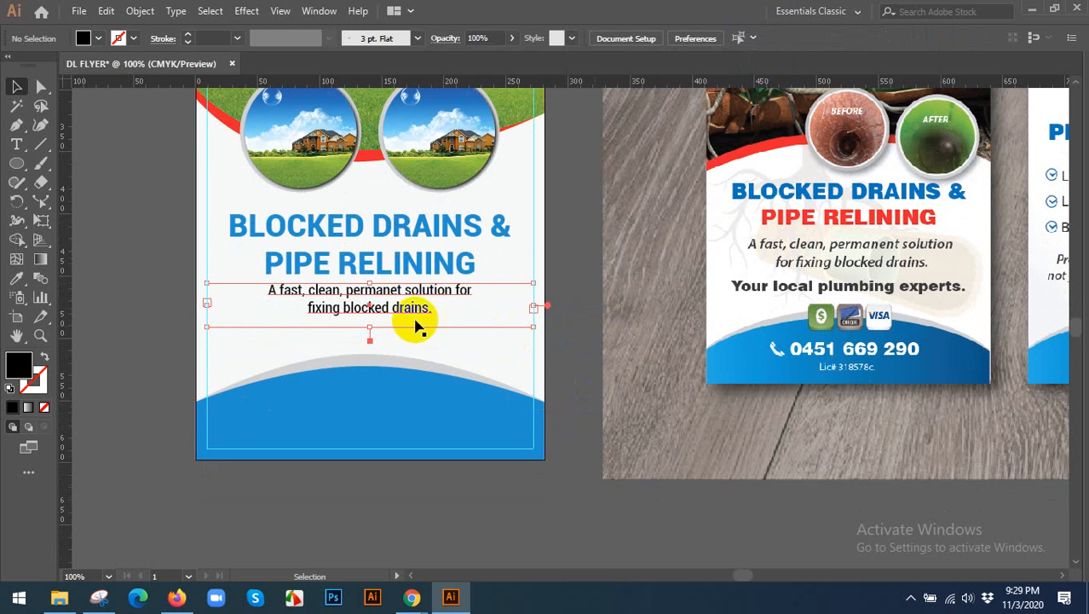
Duplicate the heading below the tagline and replace the copy's text with "YOUR LOCAL PLUMBING EXPERTS.".
click(383, 228)
drag(393, 226, 398, 338)
double_click(395, 338)
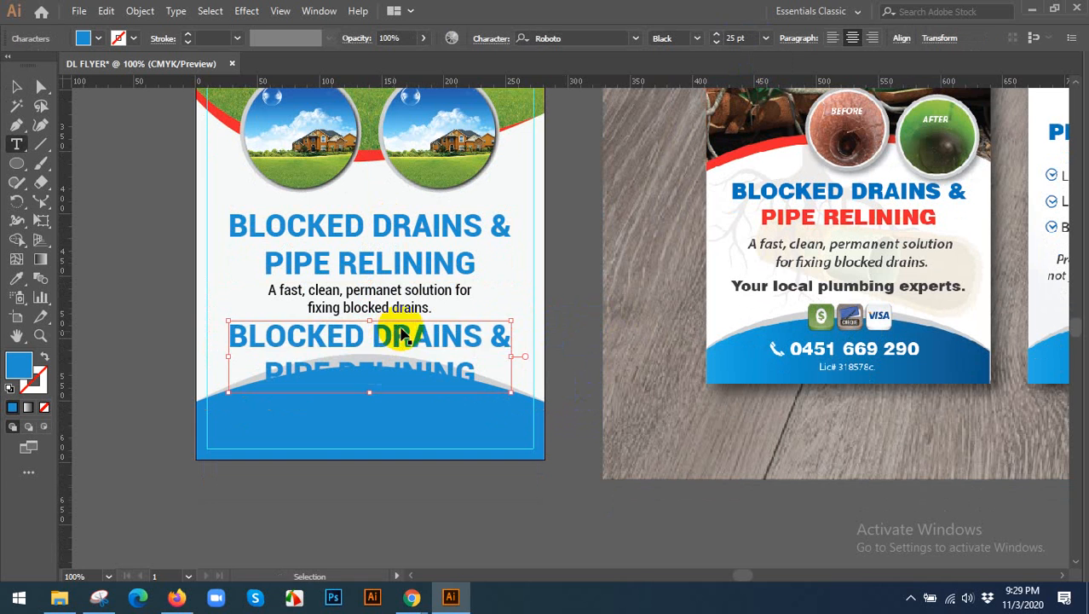
key(ctrl+a)
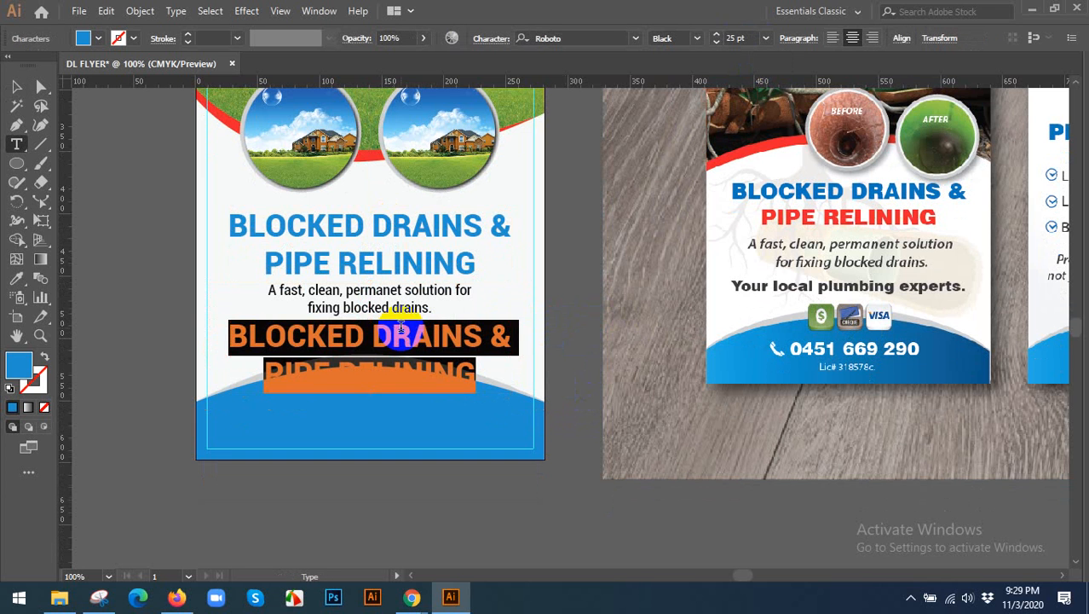
text(YOUR LOCAL )
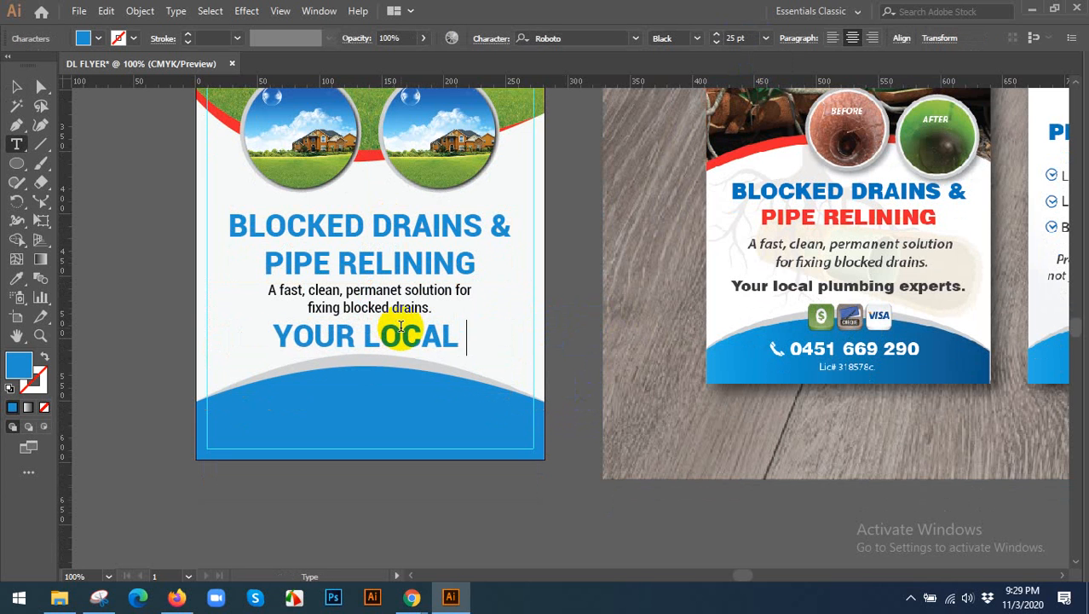
text(PLUMBI)
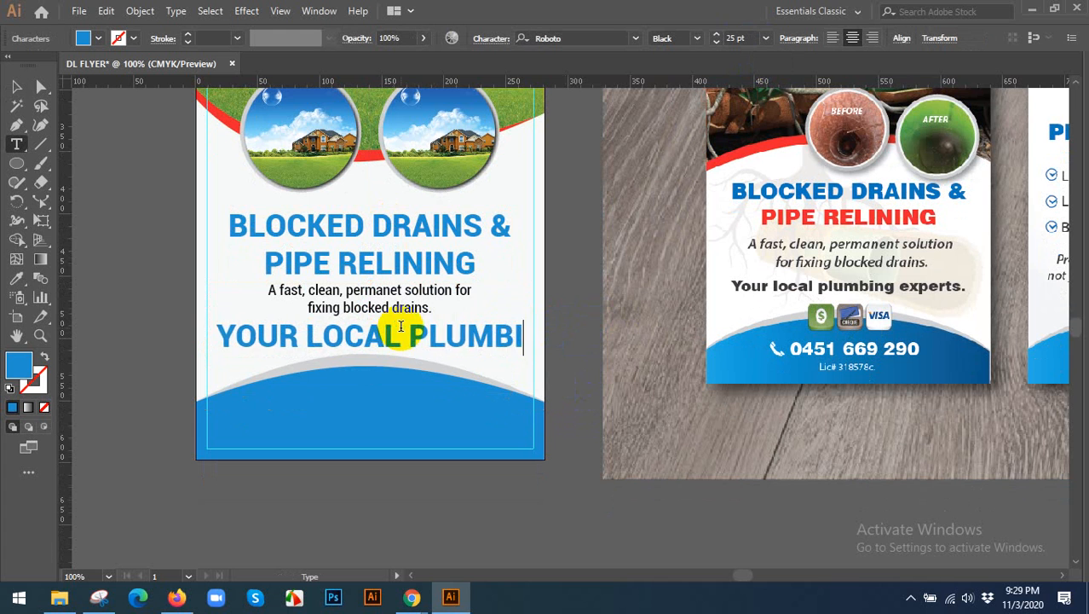
text(NG EXPERTS)
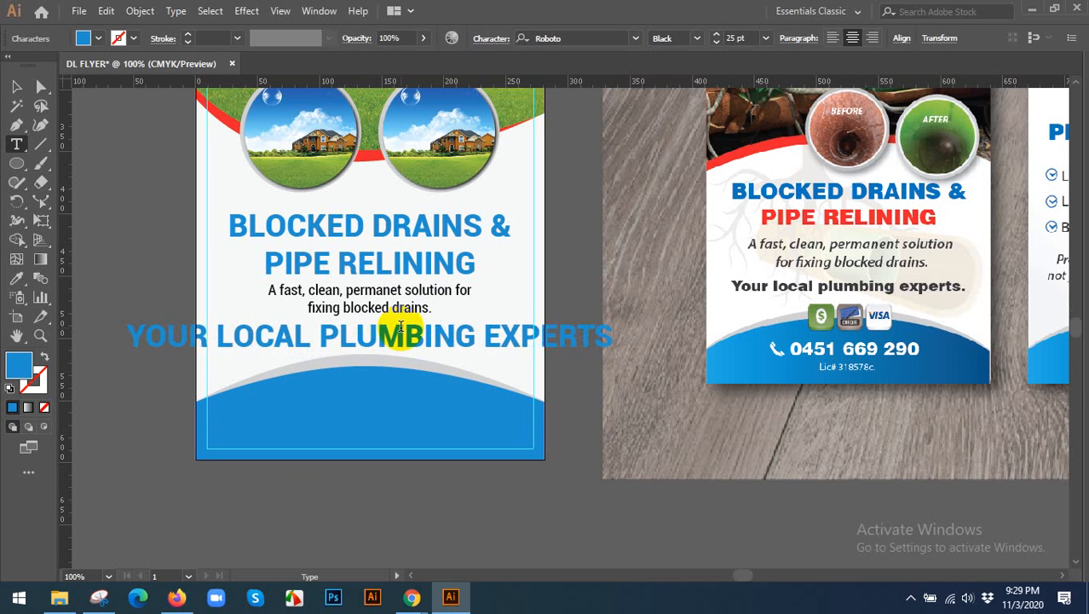
text(.)
Recolour the "YOUR LOCAL PLUMBING EXPERTS." line by sampling the flyer's off-white background with the Eyedropper.
key(ctrl+a)
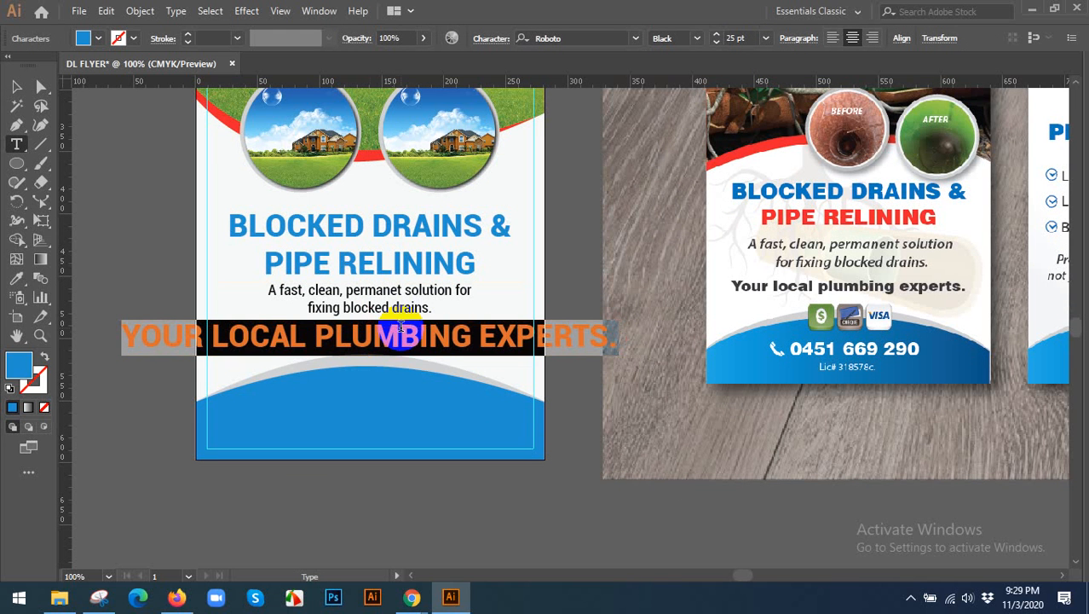
click(16, 279)
click(226, 165)
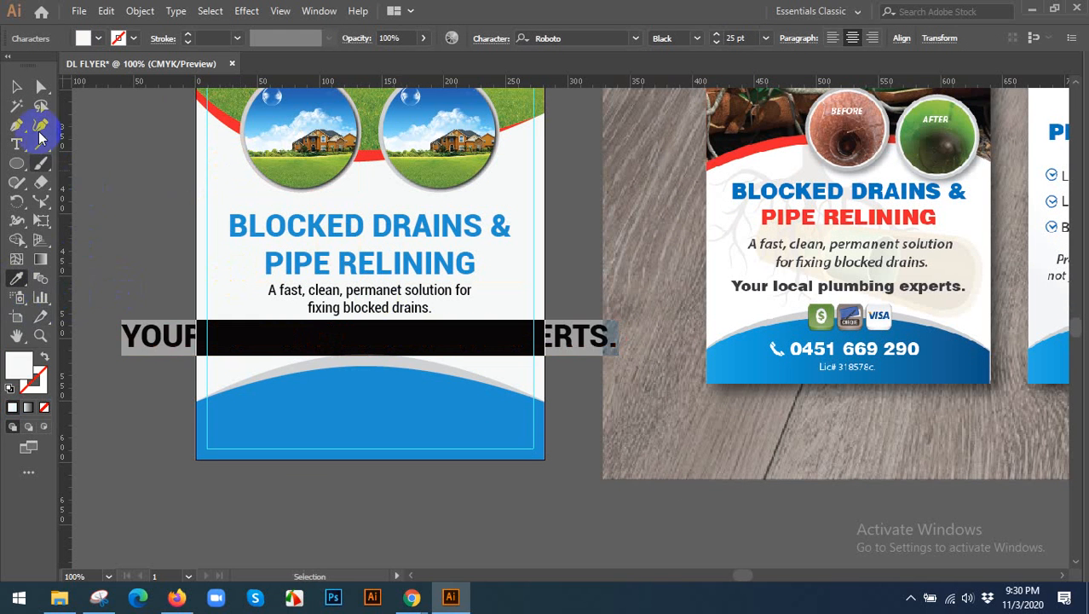
click(14, 87)
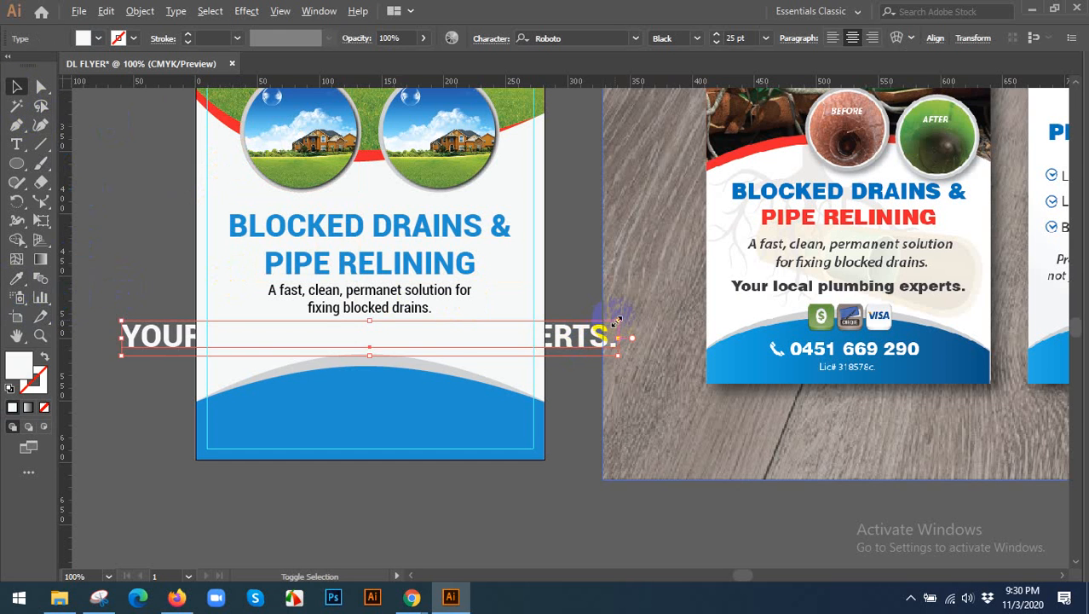
Scale the "YOUR LOCAL PLUMBING EXPERTS." line to about 13.5 pt and place it inside the blue arched footer.
drag(617, 322, 426, 333)
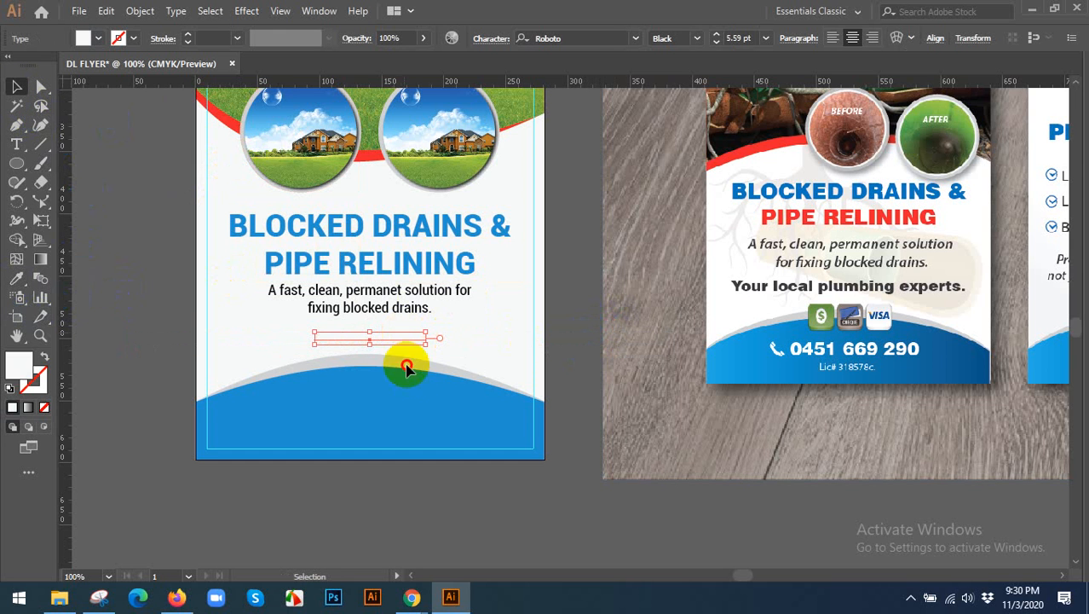
drag(406, 370, 412, 404)
drag(555, 329, 556, 331)
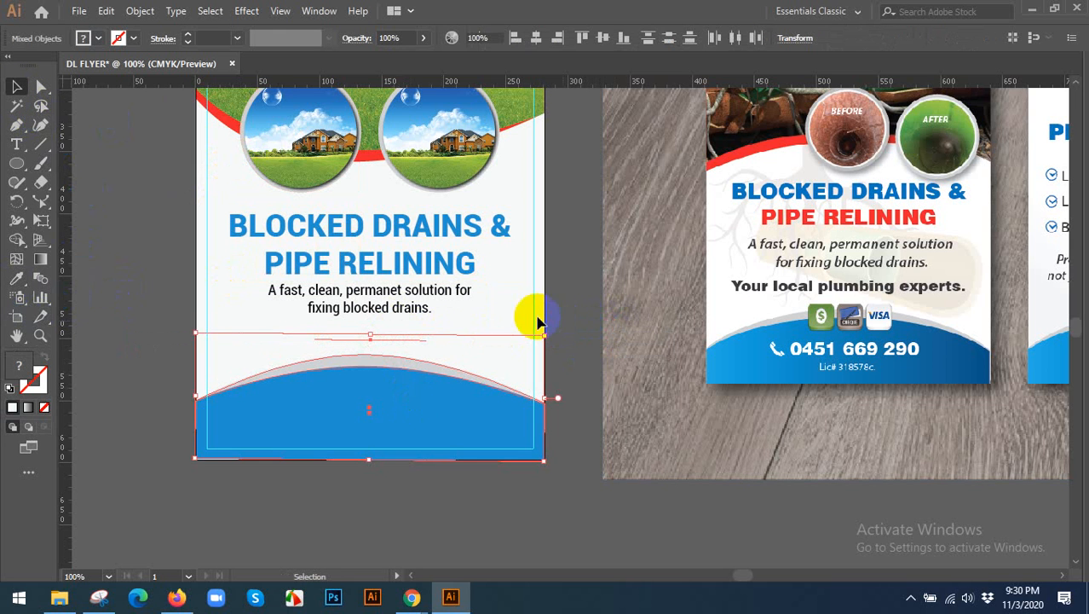
click(538, 322)
drag(388, 353, 511, 436)
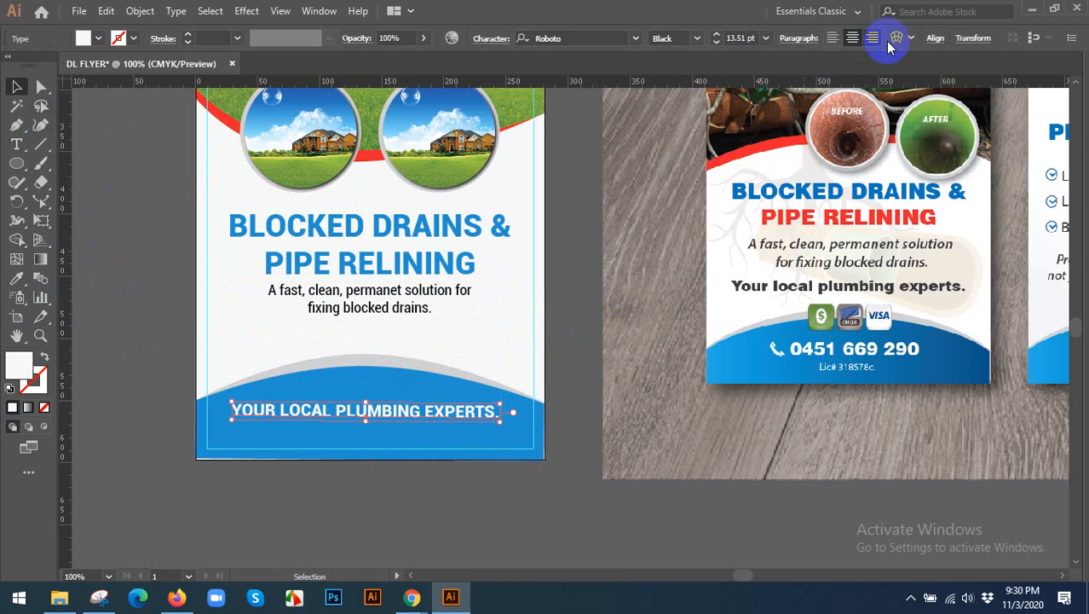
Centre the footer text line horizontally on the artboard and deselect it.
click(934, 39)
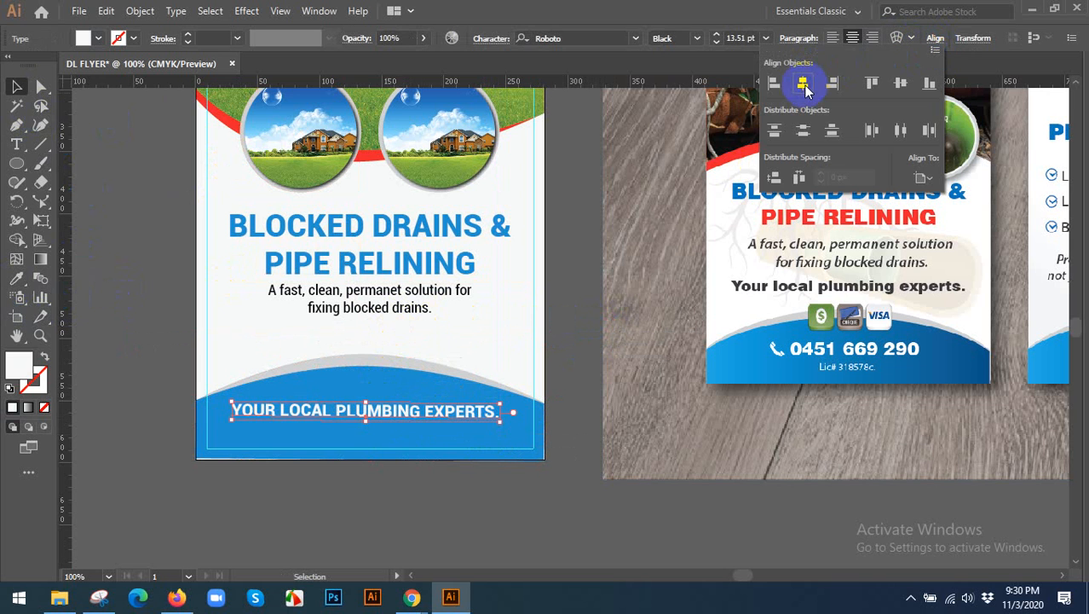
click(805, 89)
click(584, 379)
click(578, 383)
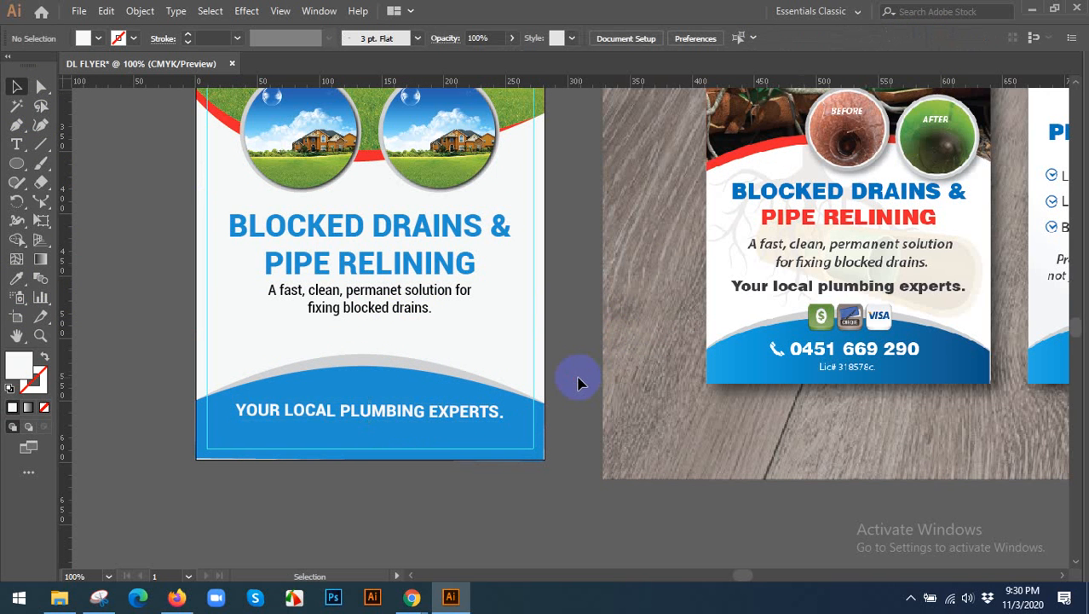
Move the tagline slightly down from the heading, and shift the heading and tagline together a little lower on the flyer.
drag(562, 392, 527, 403)
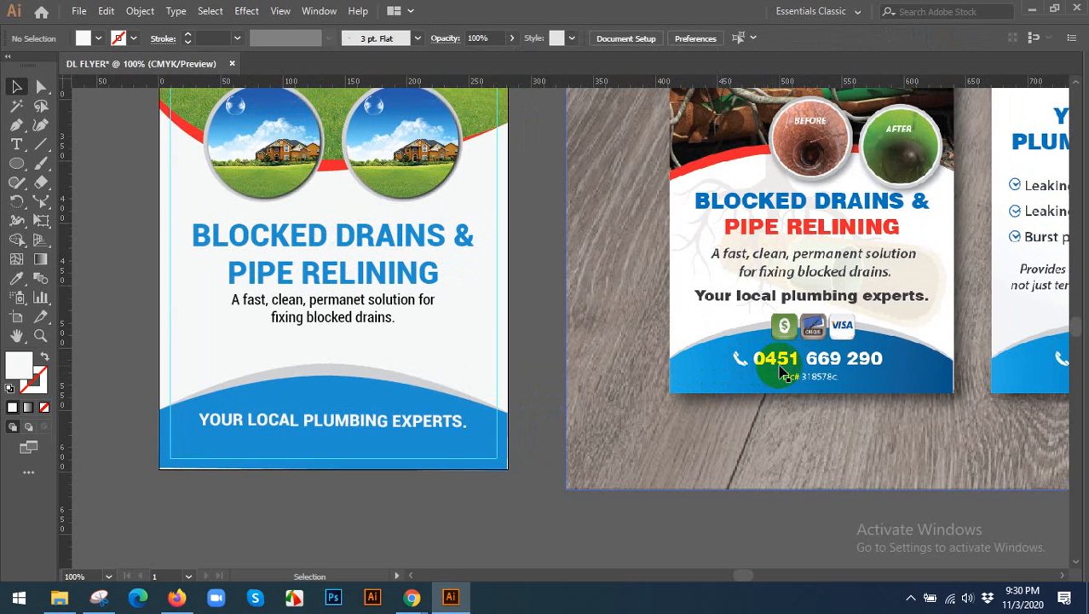
key(ctrl+0)
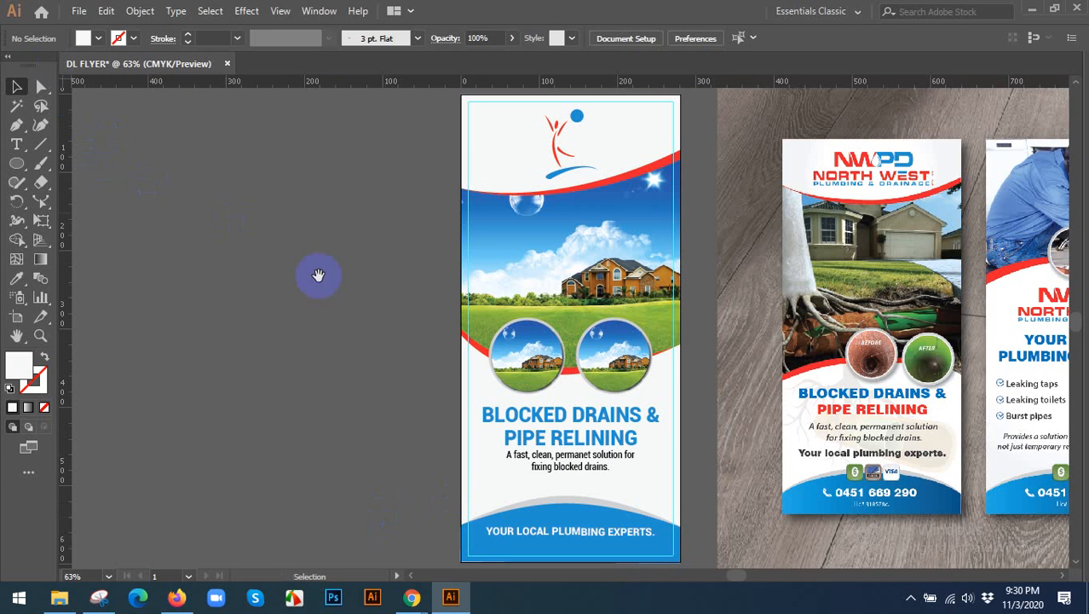
drag(316, 275, 202, 284)
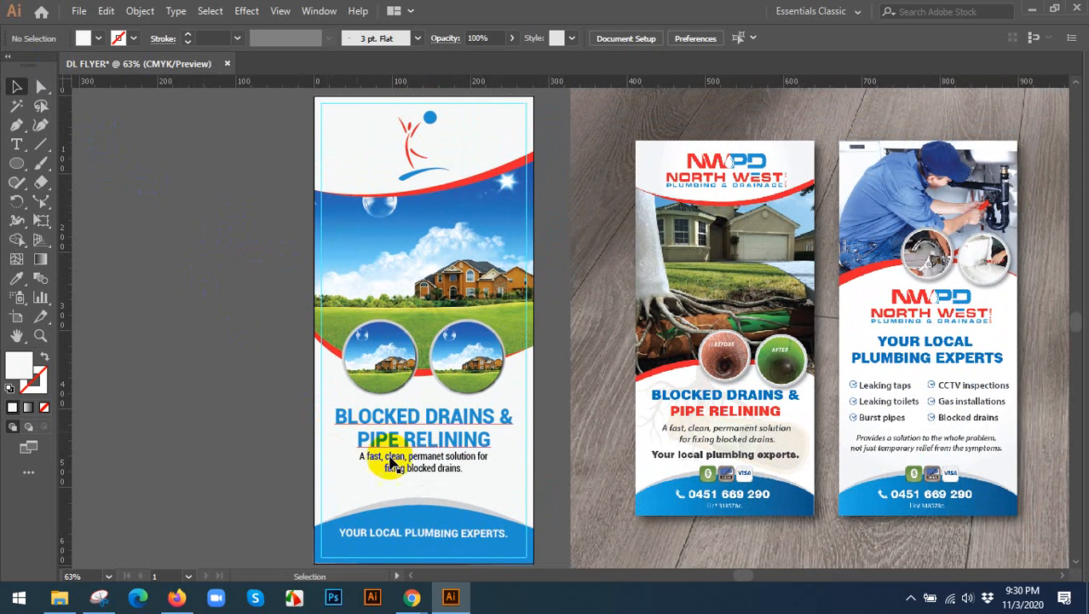
click(368, 474)
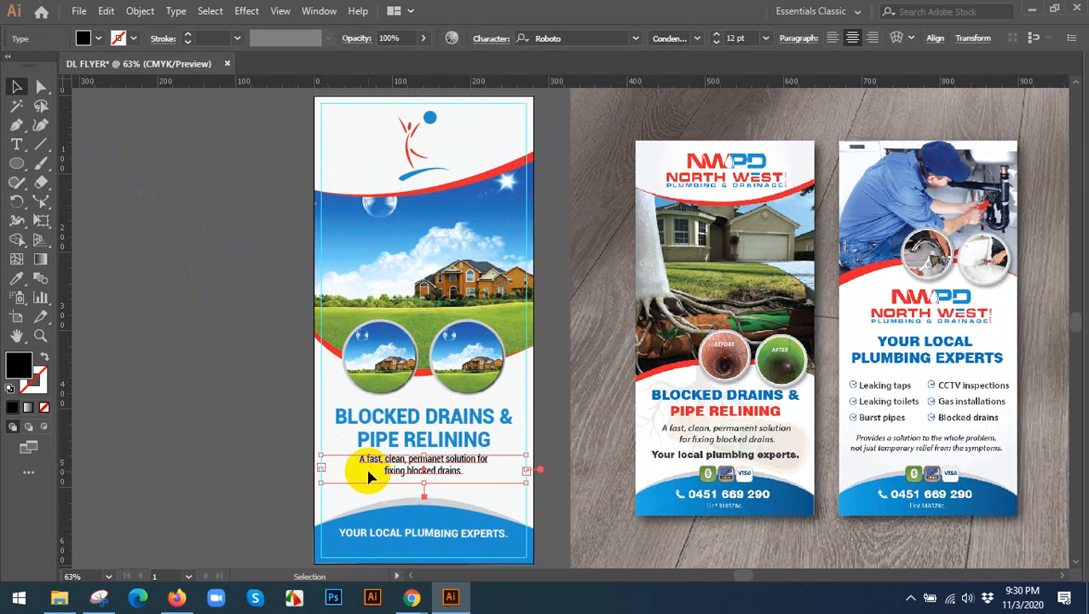
click(244, 399)
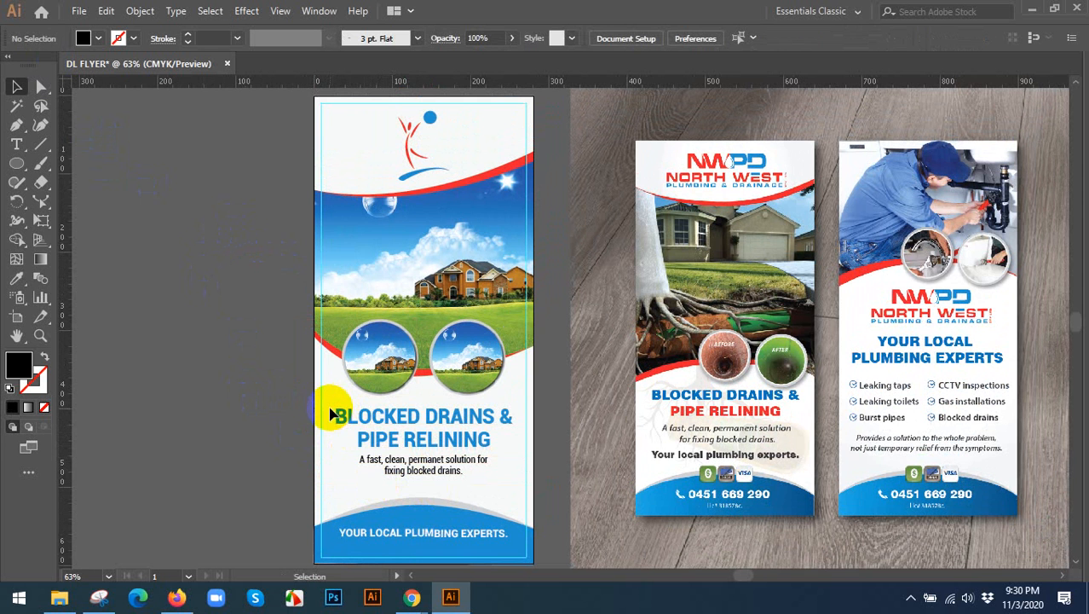
click(393, 471)
drag(394, 471, 394, 479)
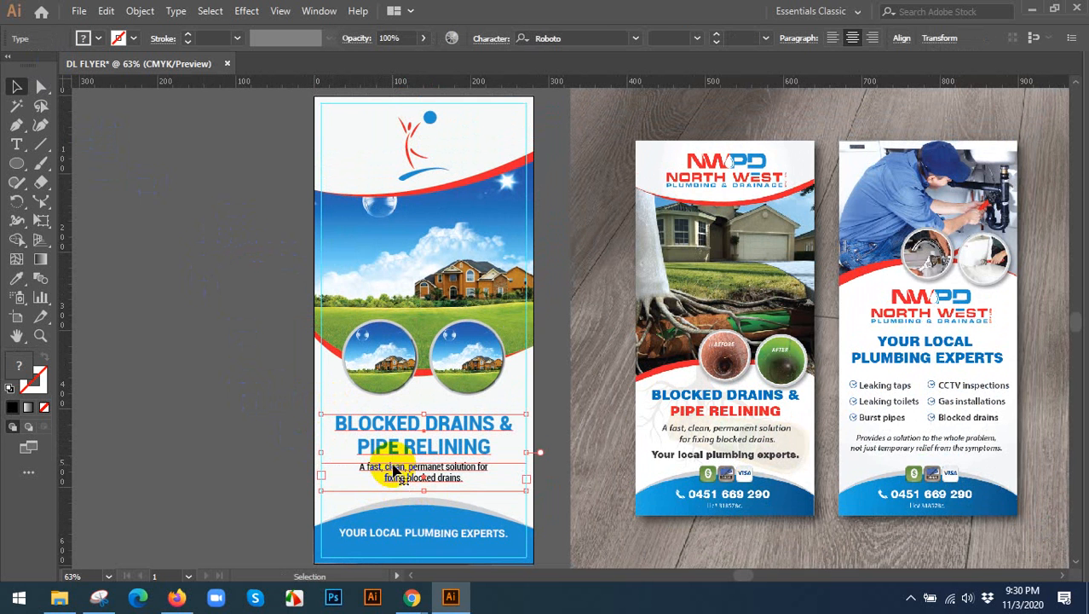
click(243, 423)
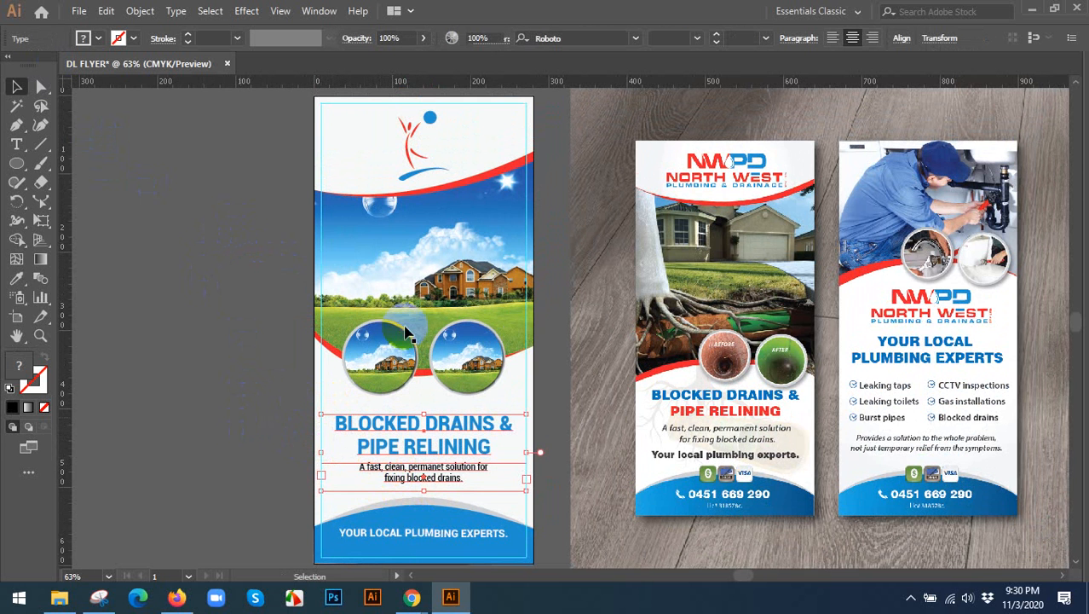
Move the figure logo out of the flyer header onto the empty canvas above the artboard.
drag(564, 189, 452, 294)
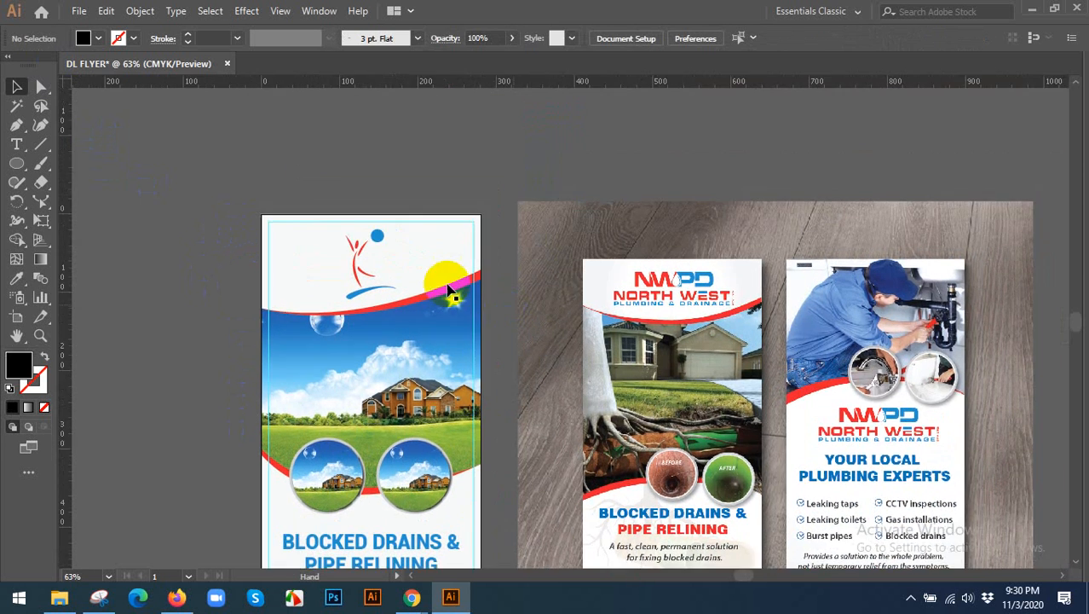
click(363, 246)
drag(363, 246, 464, 112)
Add a point text reading "north" in the middle of the empty flyer header.
scroll(386, 235, up, 2)
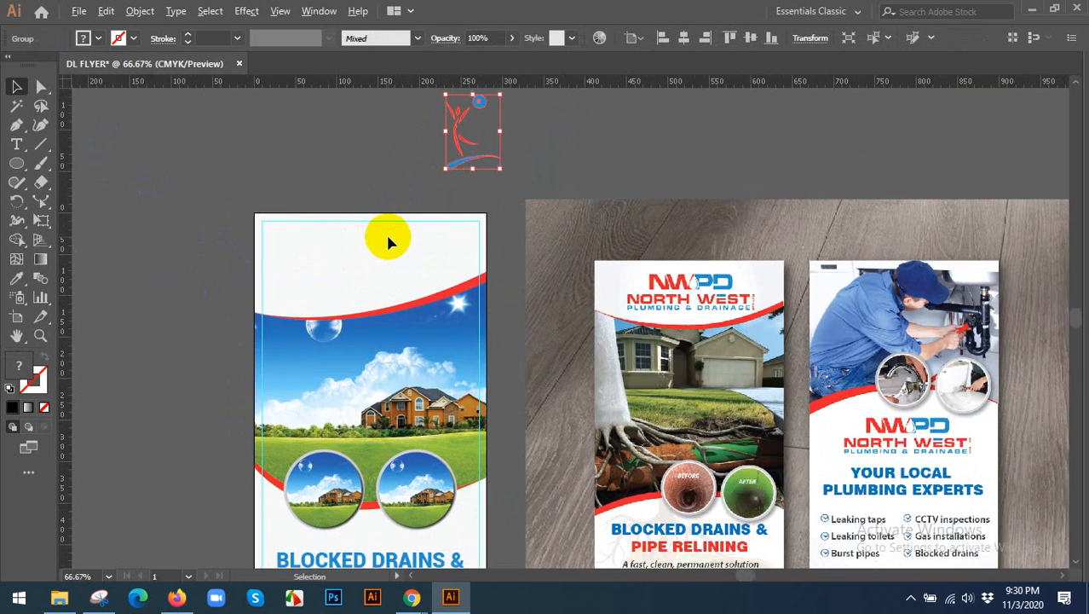
drag(421, 257, 406, 221)
click(139, 199)
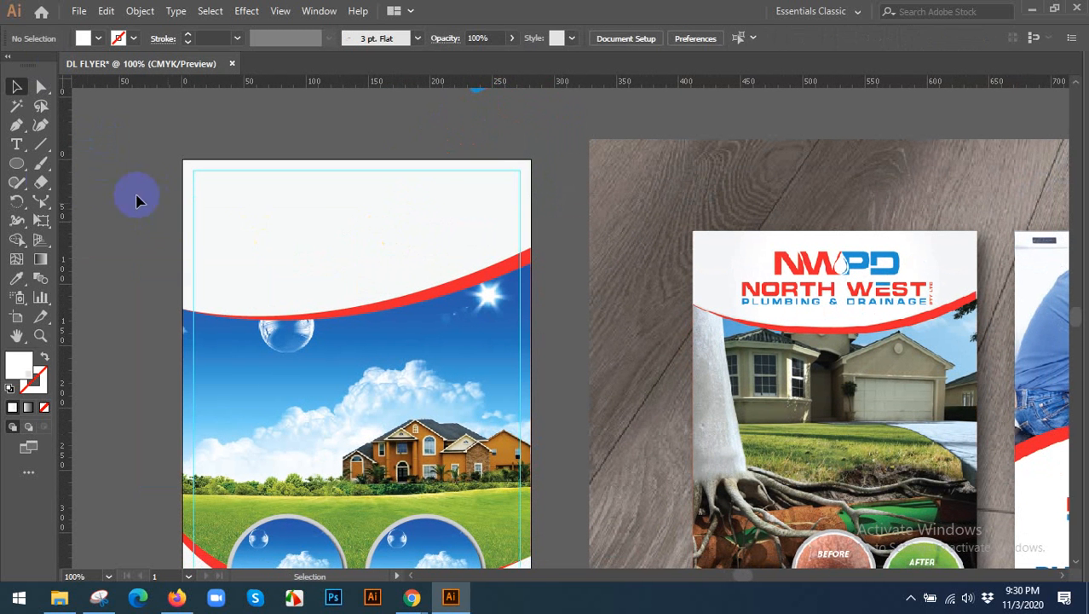
click(16, 144)
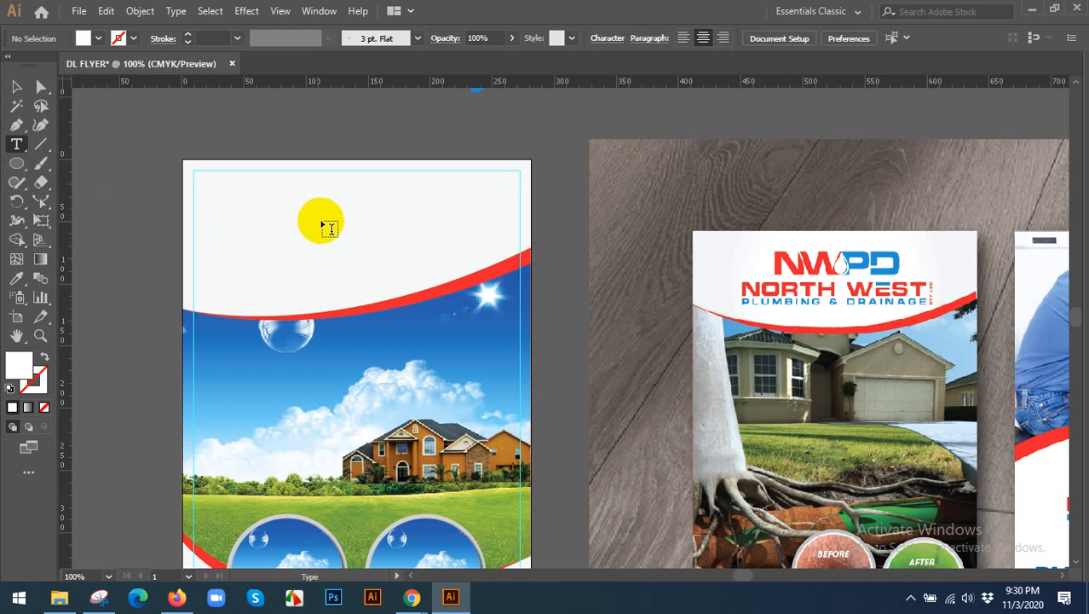
click(333, 221)
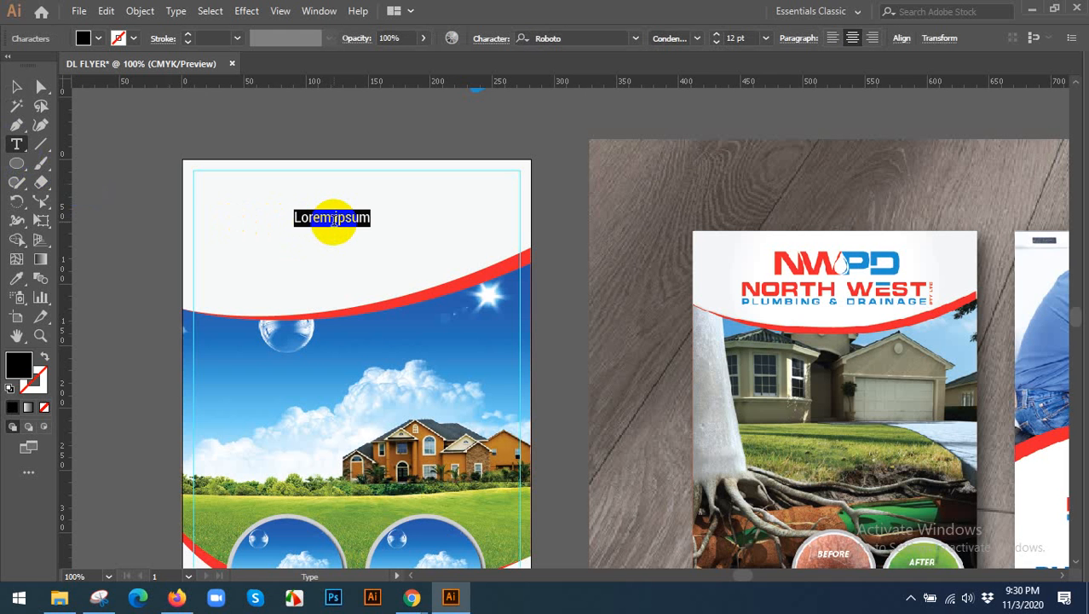
text(north)
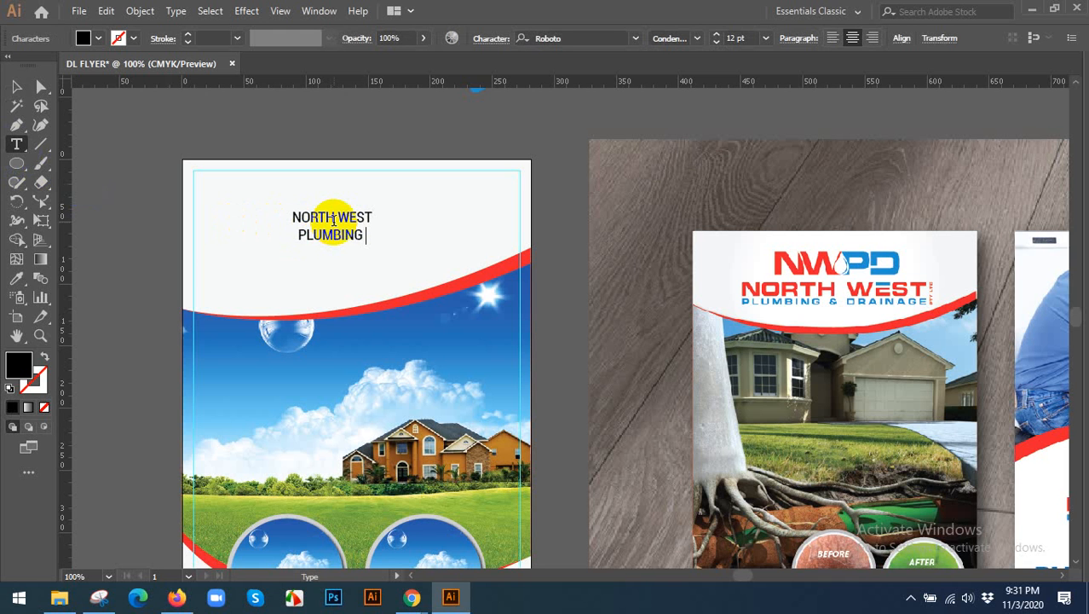
Complete the header text as "NORTH WEST" over "PLUMBING & DRAINAGE" and set all of it to Roboto Black.
text(RAINAGE)
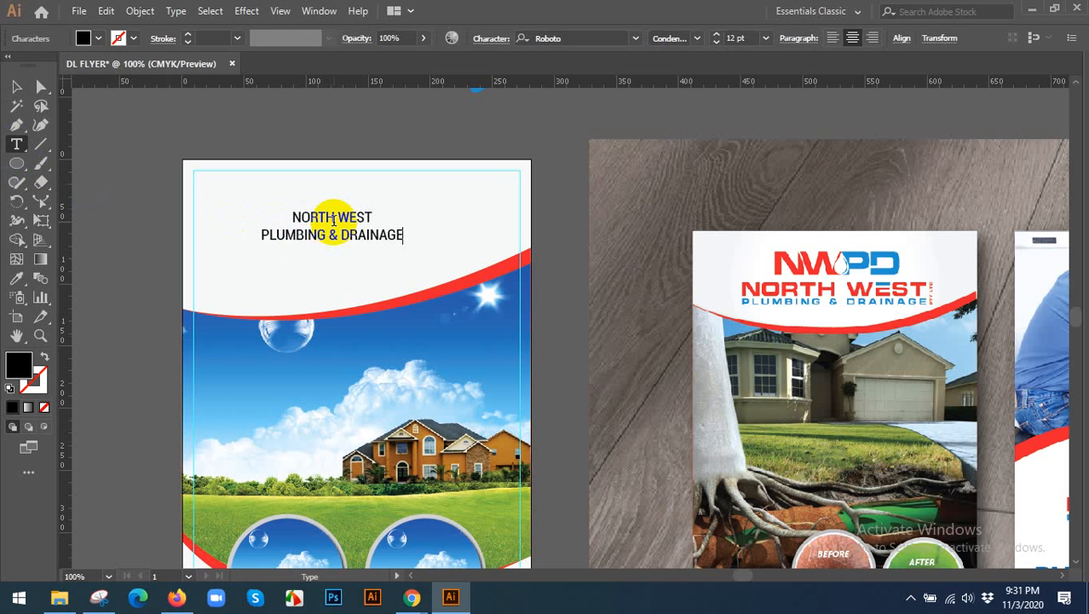
key(ctrl+a)
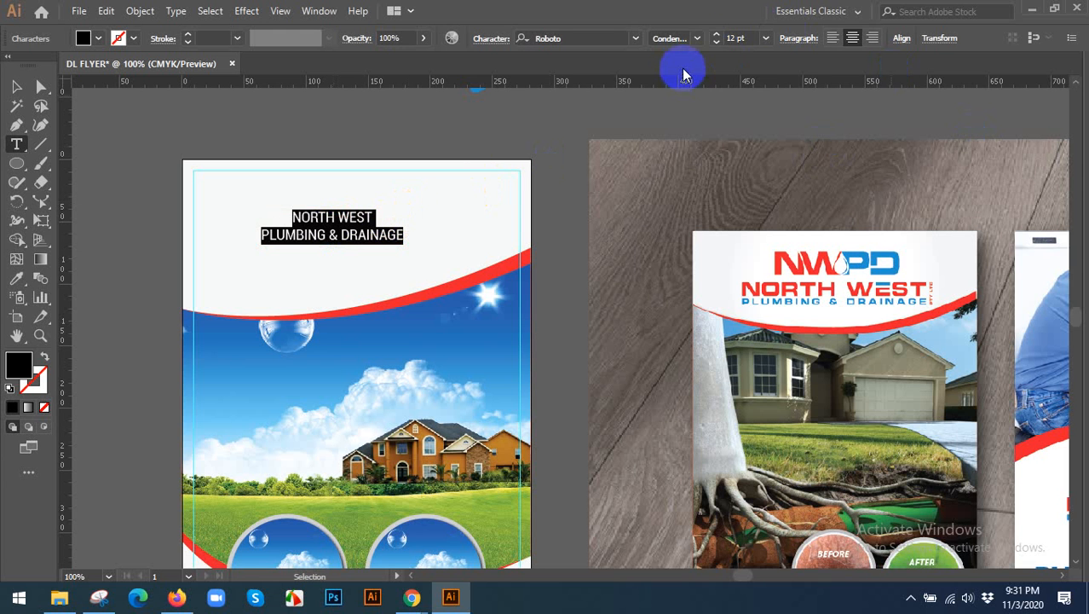
click(696, 37)
click(678, 197)
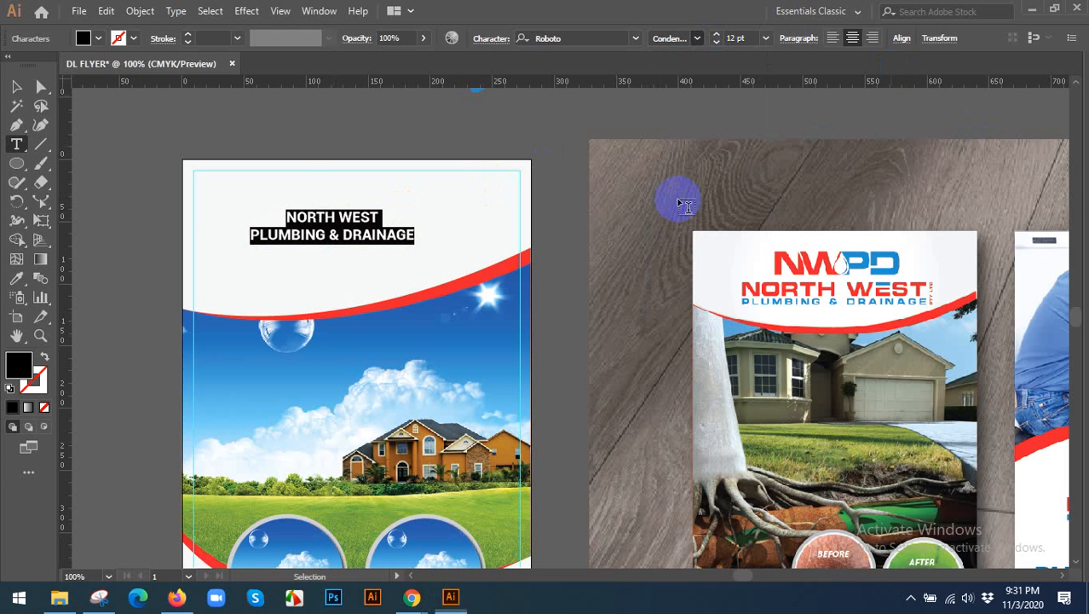
Scale the header text up to about 20.44 pt and centre it horizontally on the artboard.
click(18, 89)
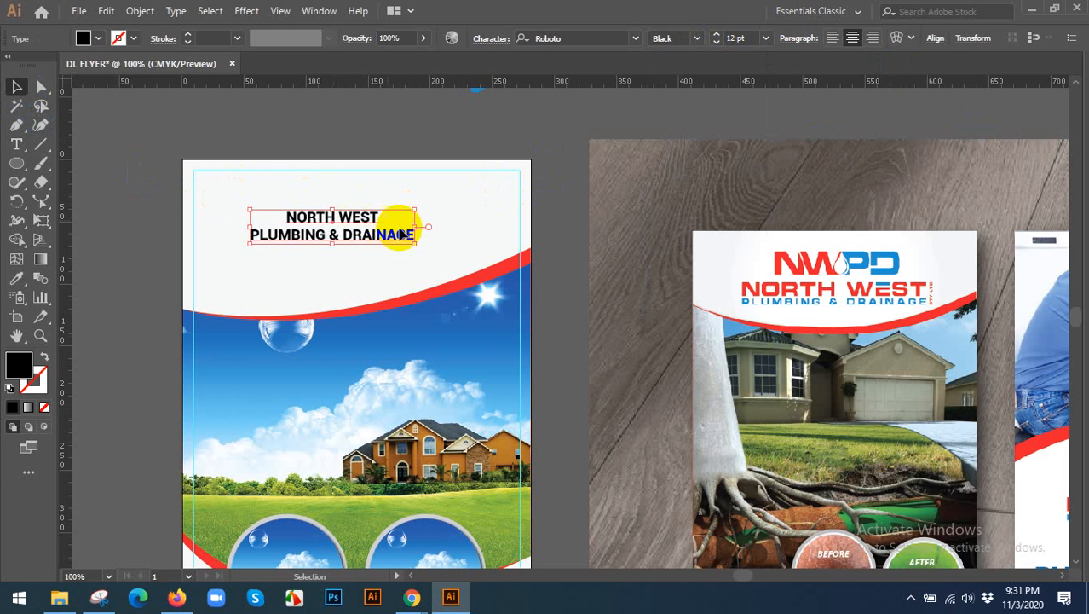
drag(418, 242, 474, 254)
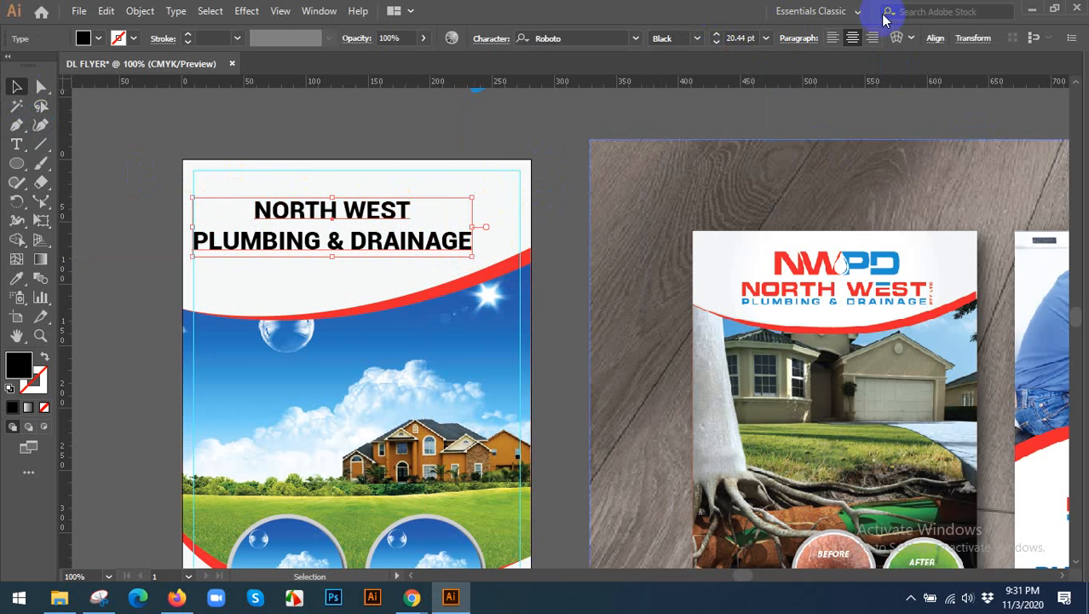
click(935, 38)
click(803, 83)
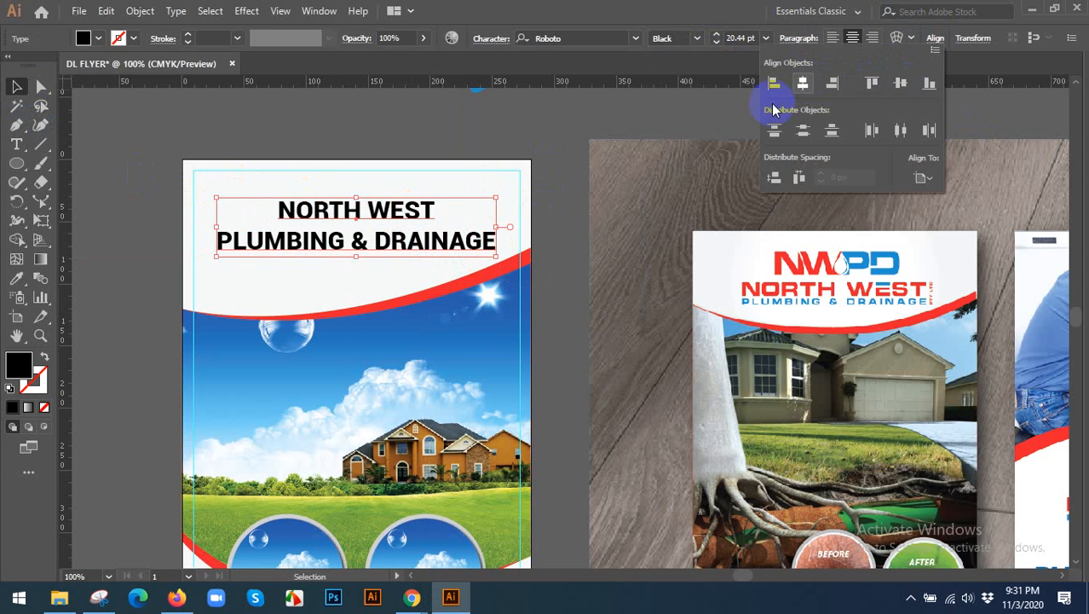
Colour the "NORTH WEST" line with the red sampled from the N of the reference flyer's logo.
double_click(313, 209)
drag(281, 210, 518, 219)
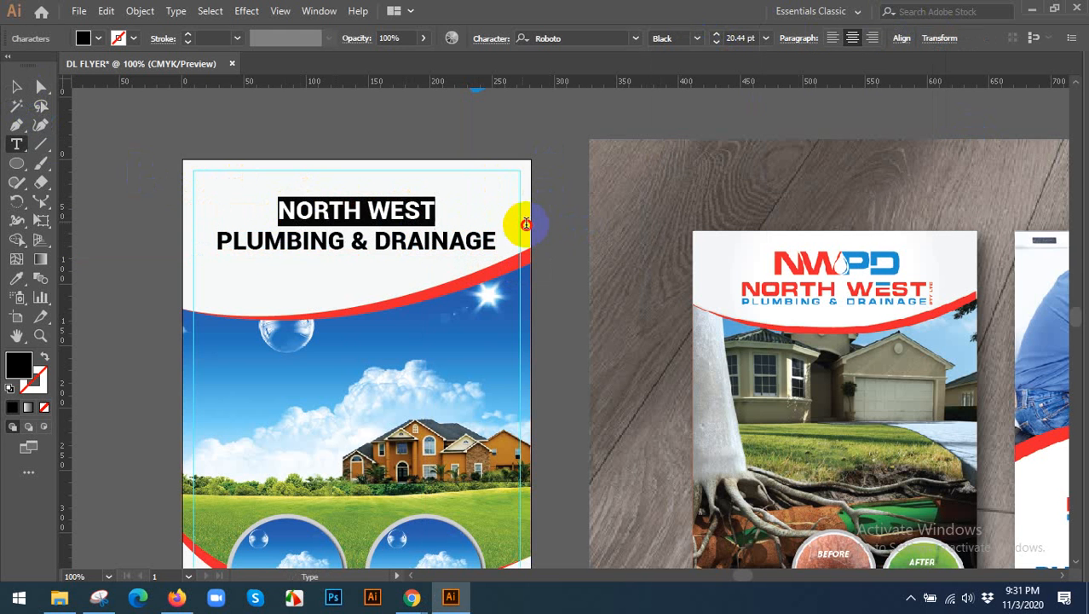
click(16, 278)
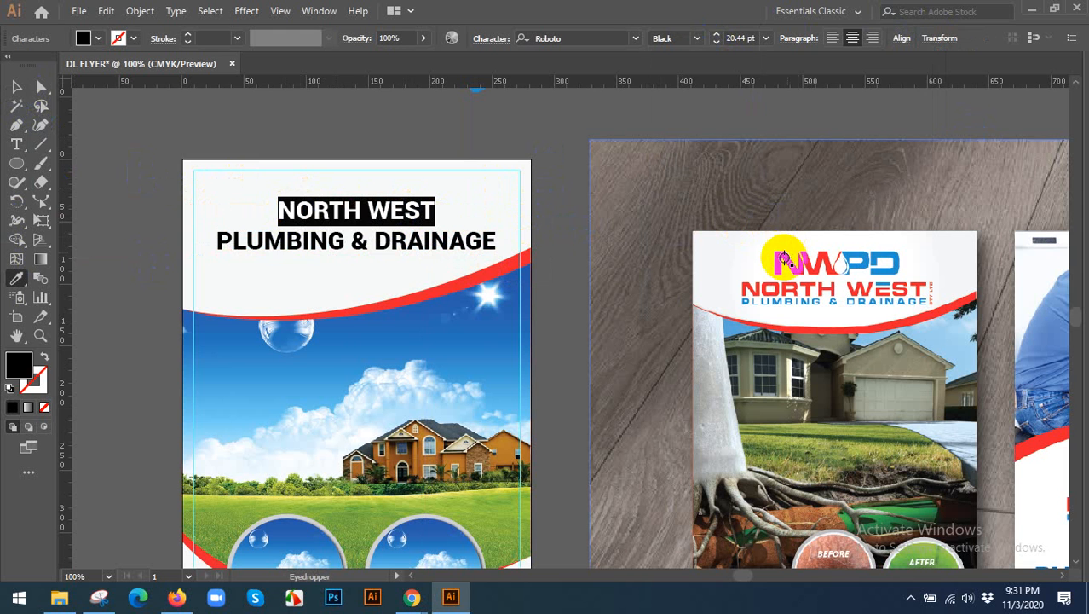
click(780, 260)
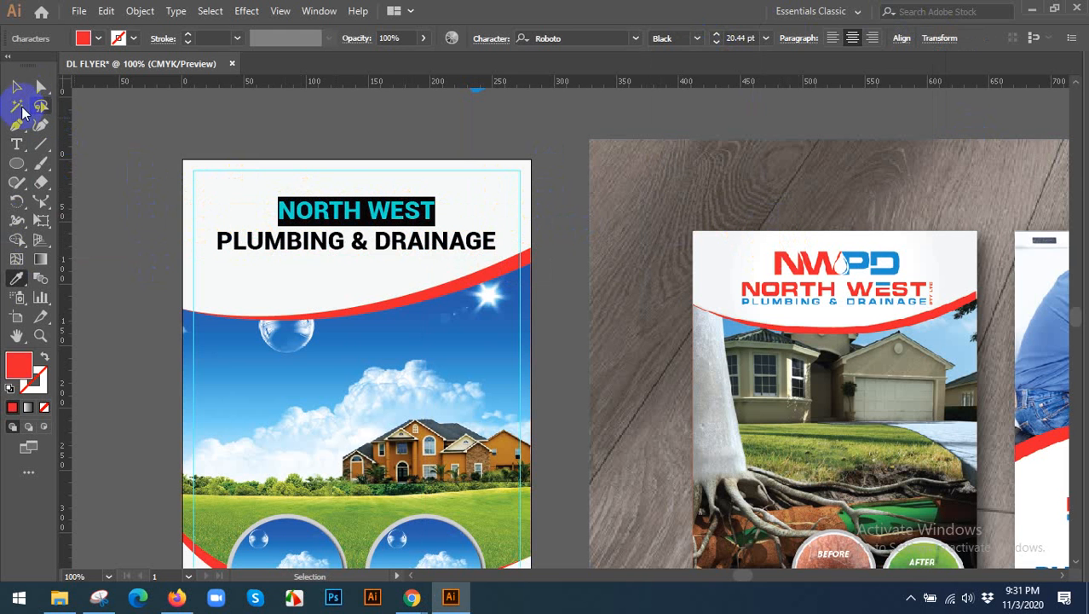
Colour the "PLUMBING & DRAINAGE" line with the blue sampled from the reference logo's P, and deselect the text.
click(16, 86)
double_click(219, 239)
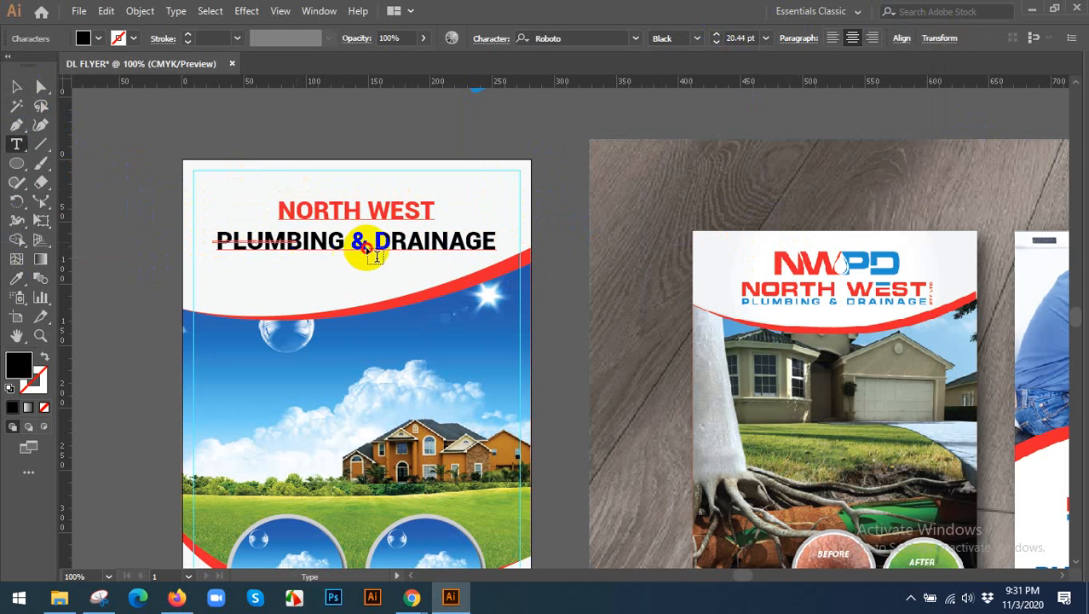
ctrl+click(261, 230)
drag(219, 240, 615, 274)
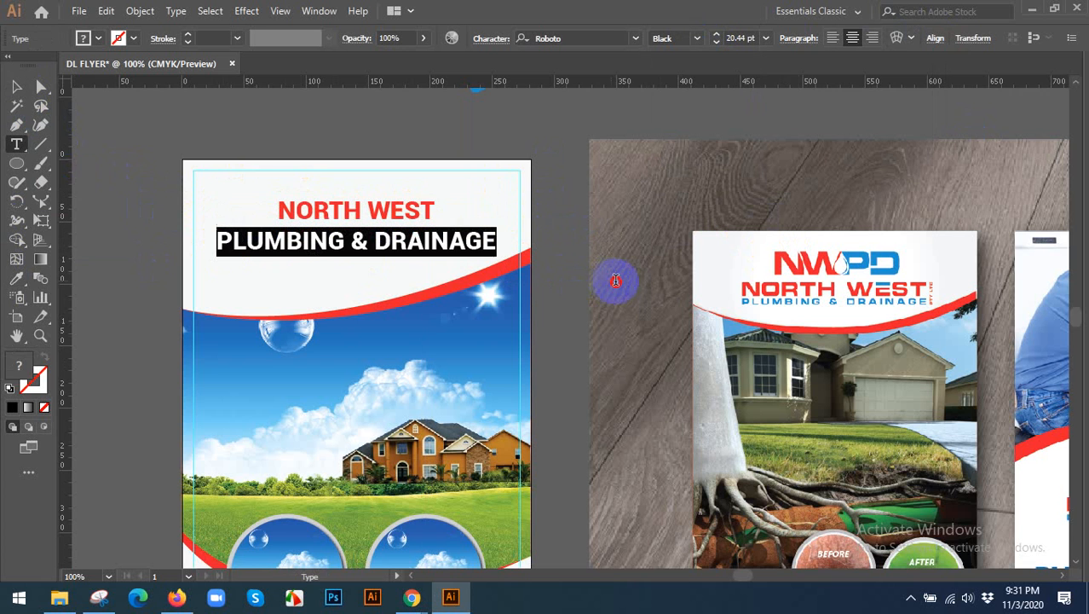
scroll(438, 273, down, 3)
click(17, 280)
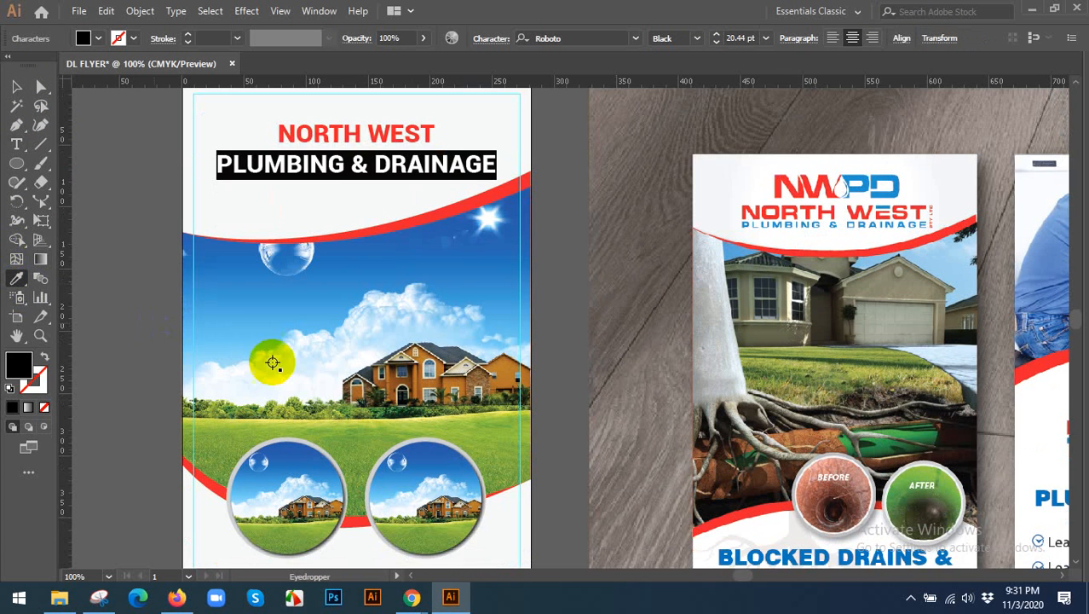
scroll(272, 358, down, 5)
scroll(349, 458, up, 5)
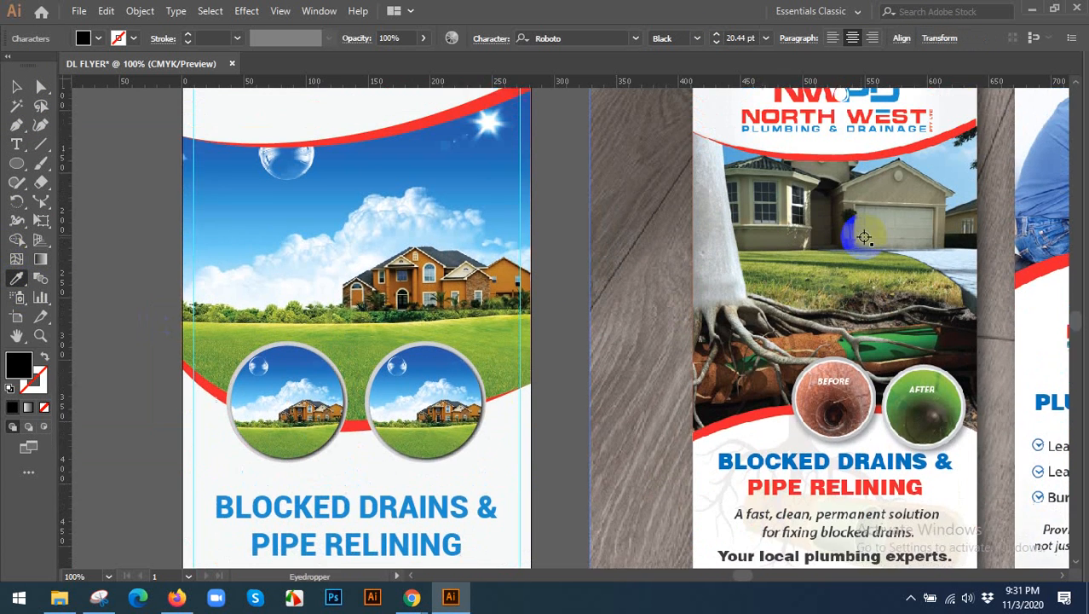
scroll(793, 195, up, 2)
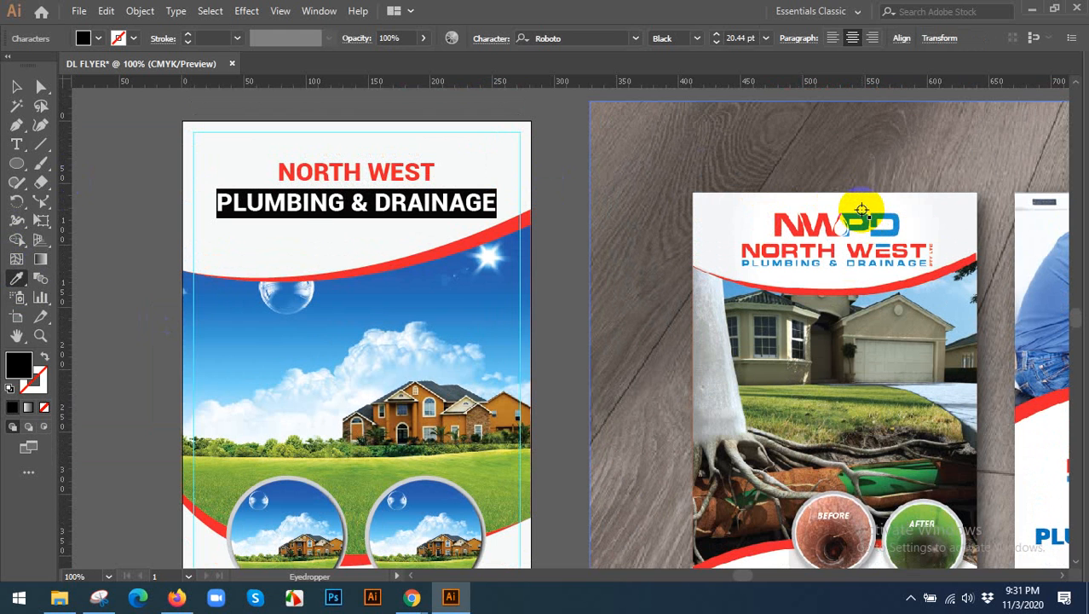
click(862, 215)
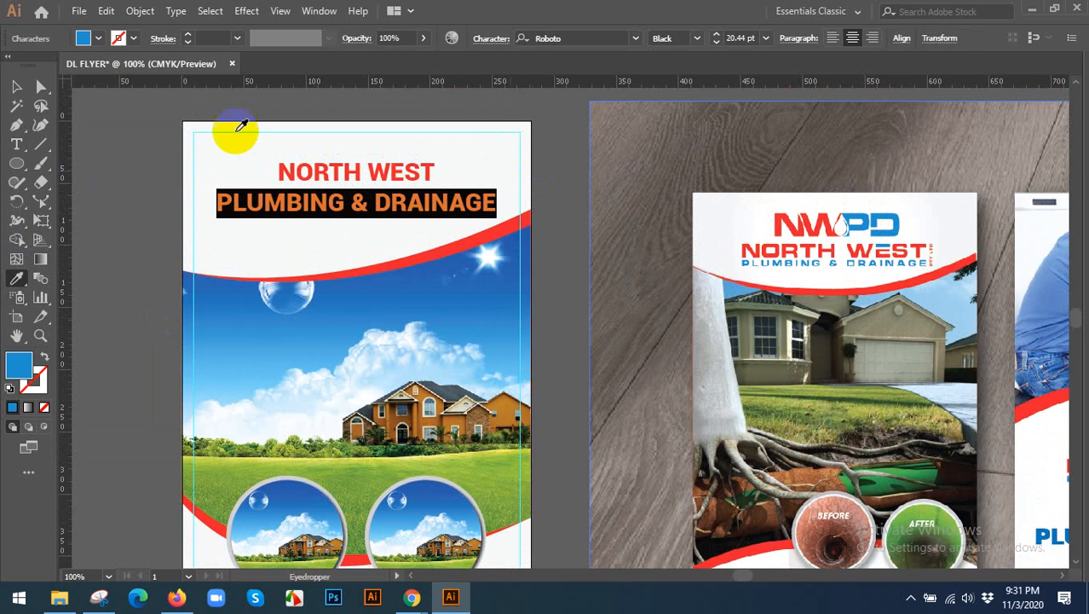
click(16, 87)
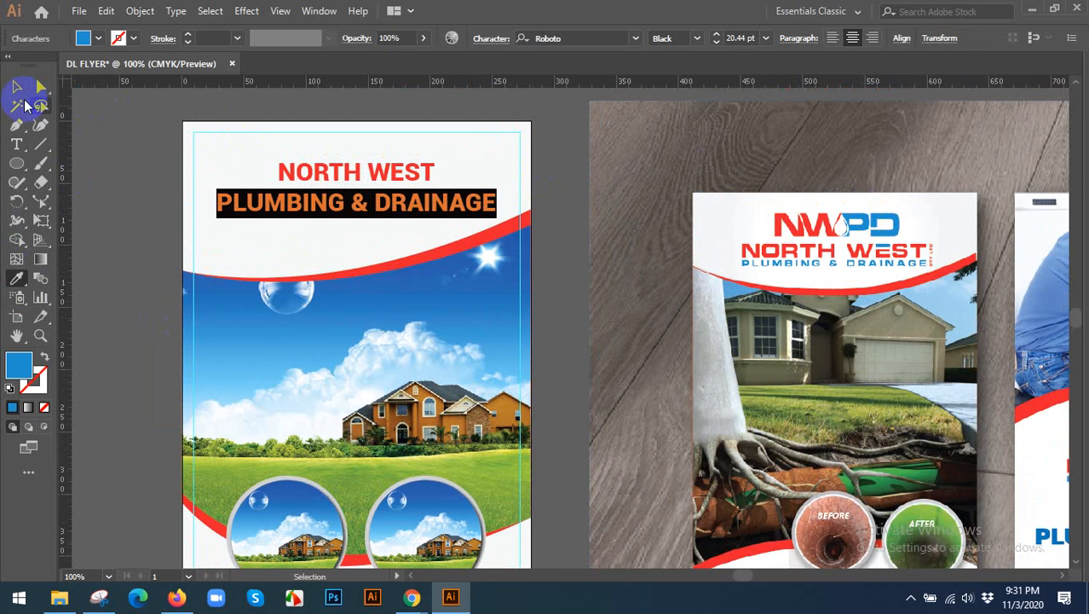
click(114, 146)
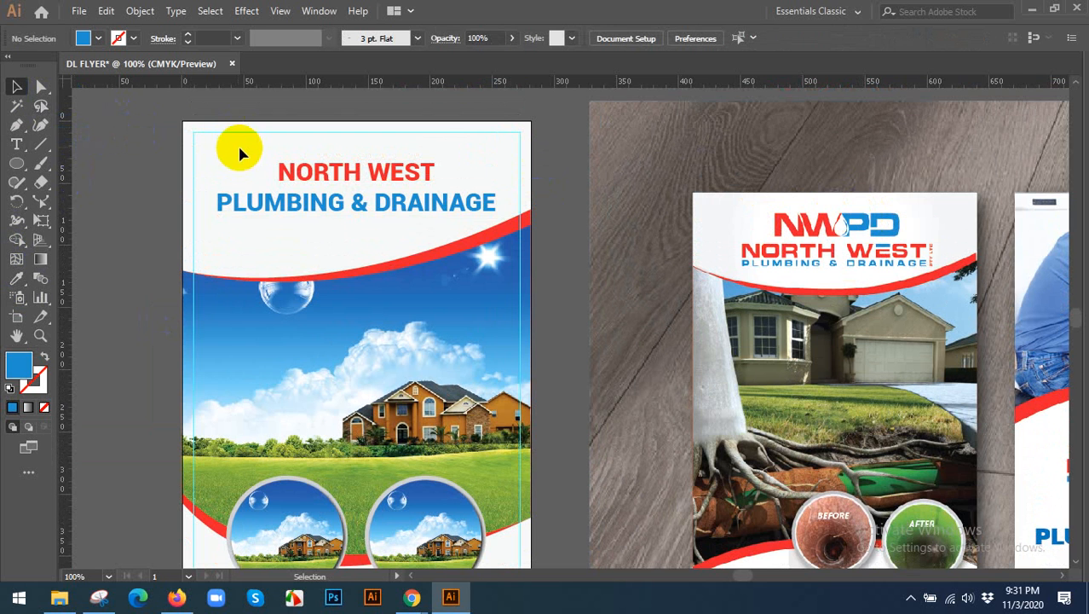
Delete the embedded reference image of the two sample flyers beside the artboard.
key(ctrl+0)
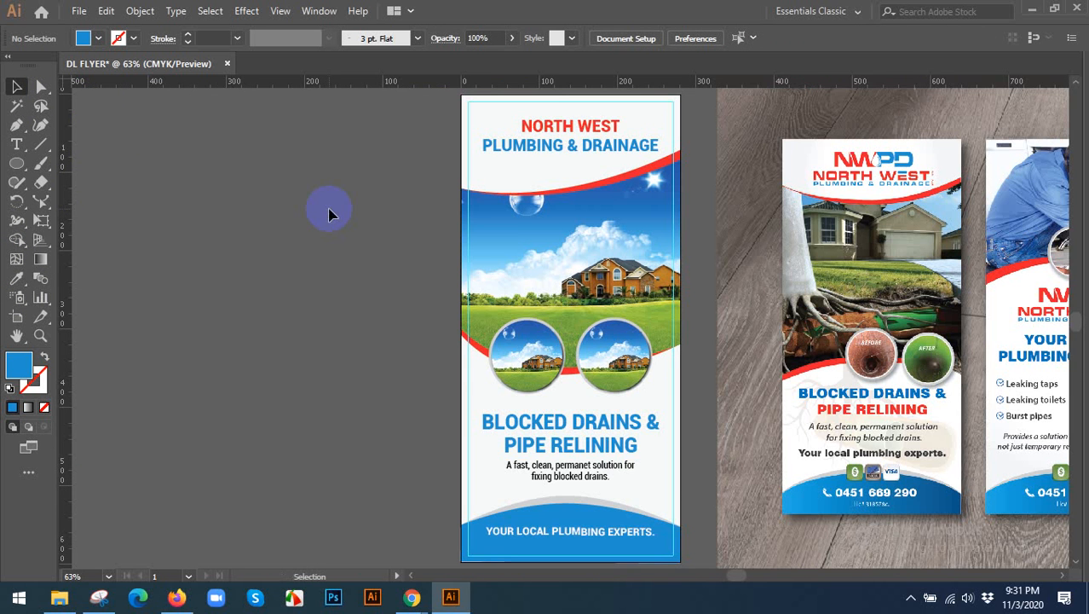
drag(320, 257, 207, 199)
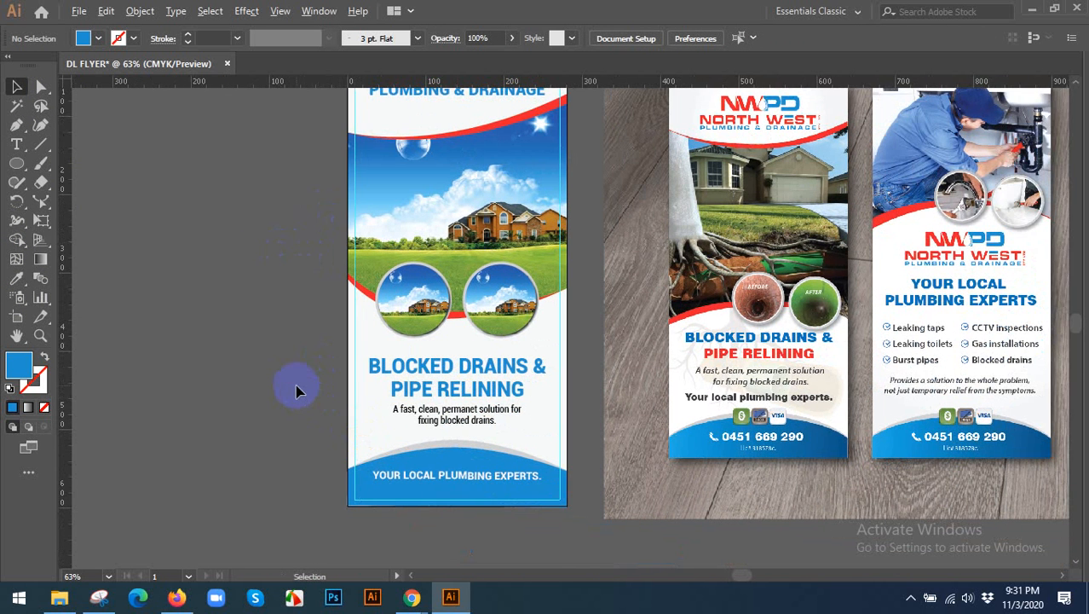
scroll(296, 391, down, 1)
click(793, 336)
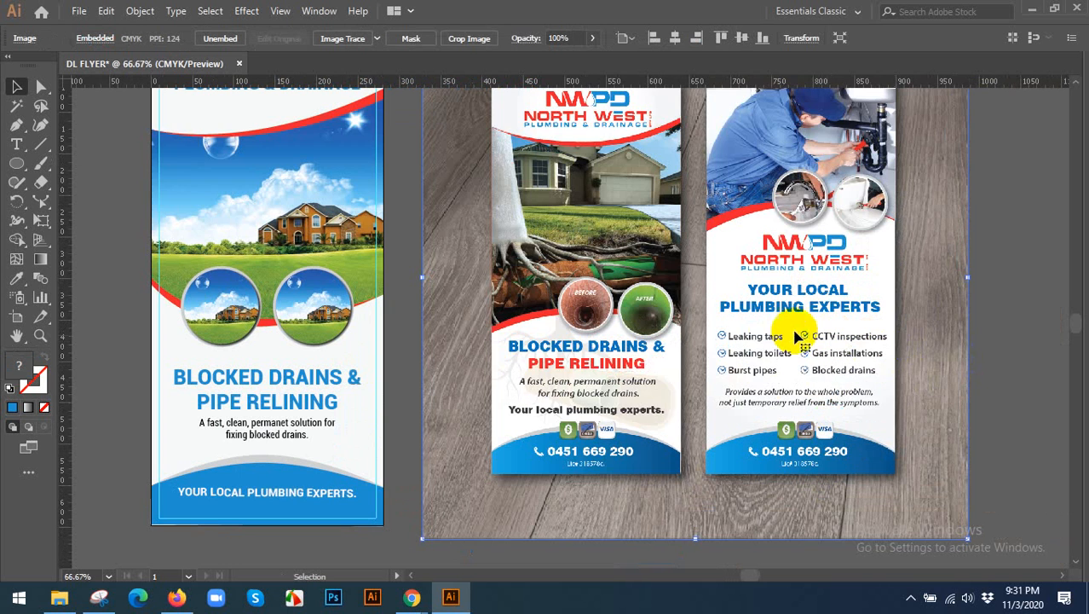
key(Delete)
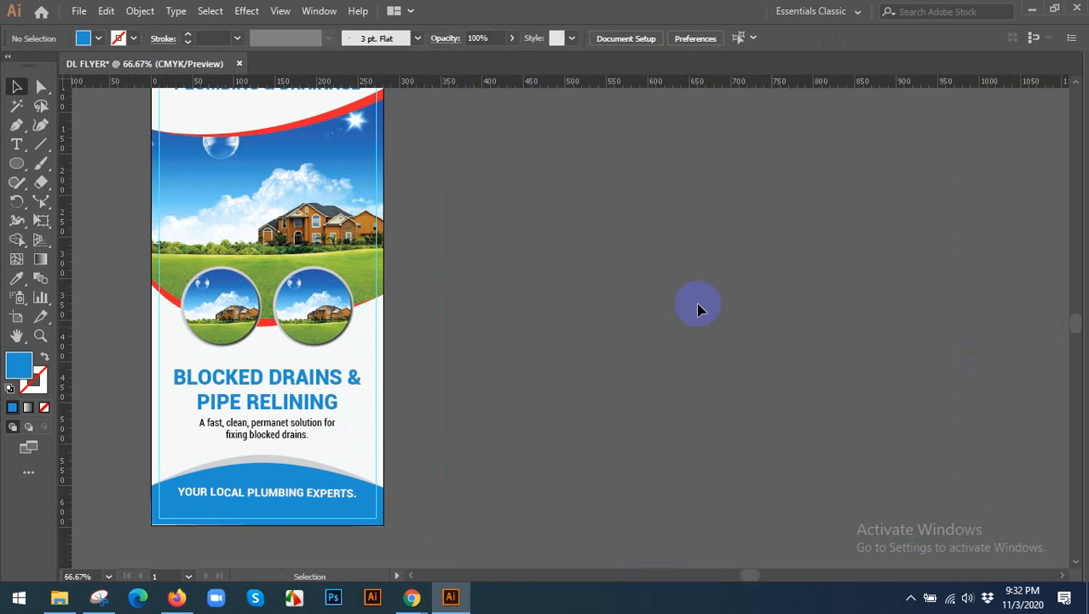
Delete the leftover figure logo from the canvas above the artboard.
key(ctrl+0)
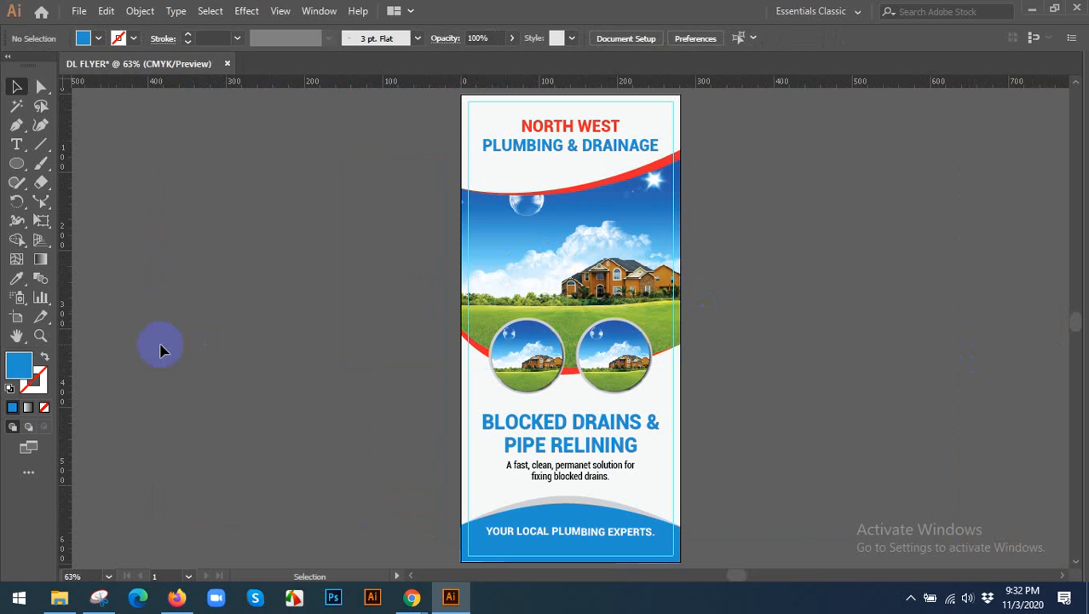
drag(271, 313, 166, 323)
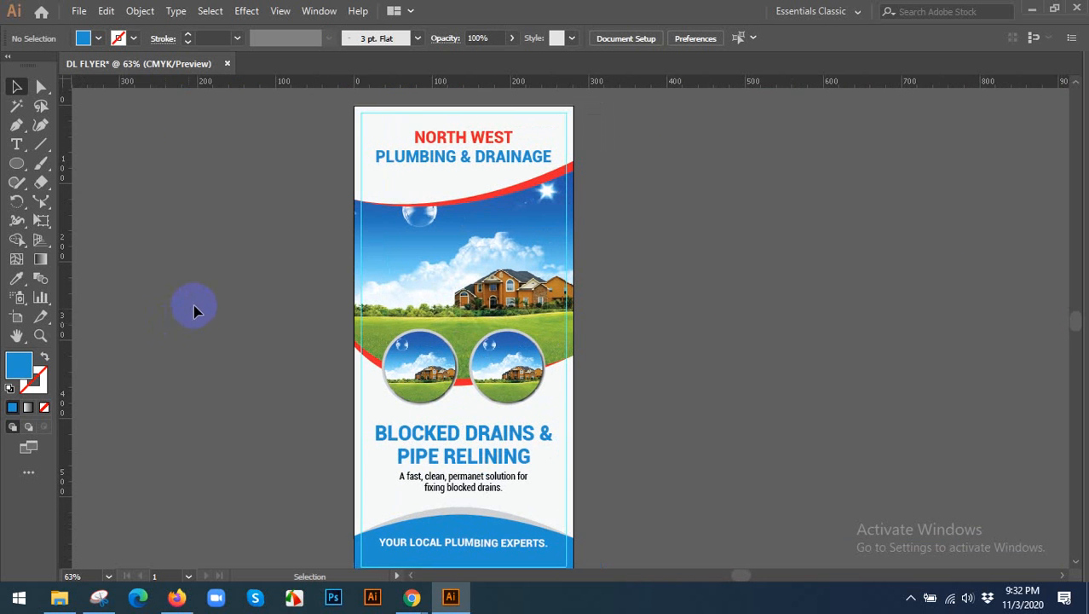
scroll(205, 298, down, 1)
scroll(533, 269, down, 1)
scroll(533, 269, up, 3)
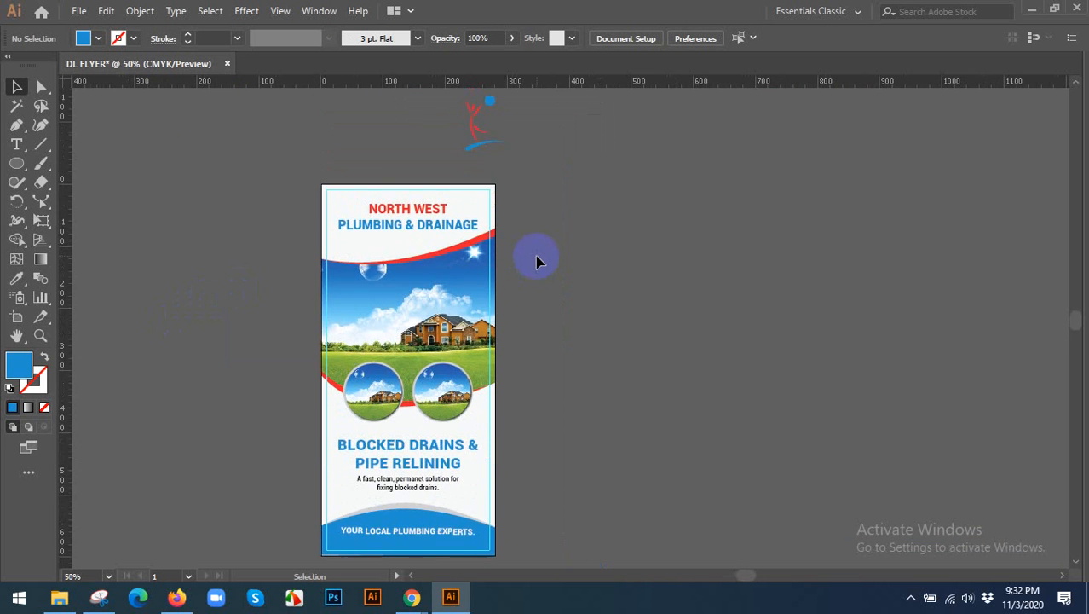
drag(570, 159, 570, 160)
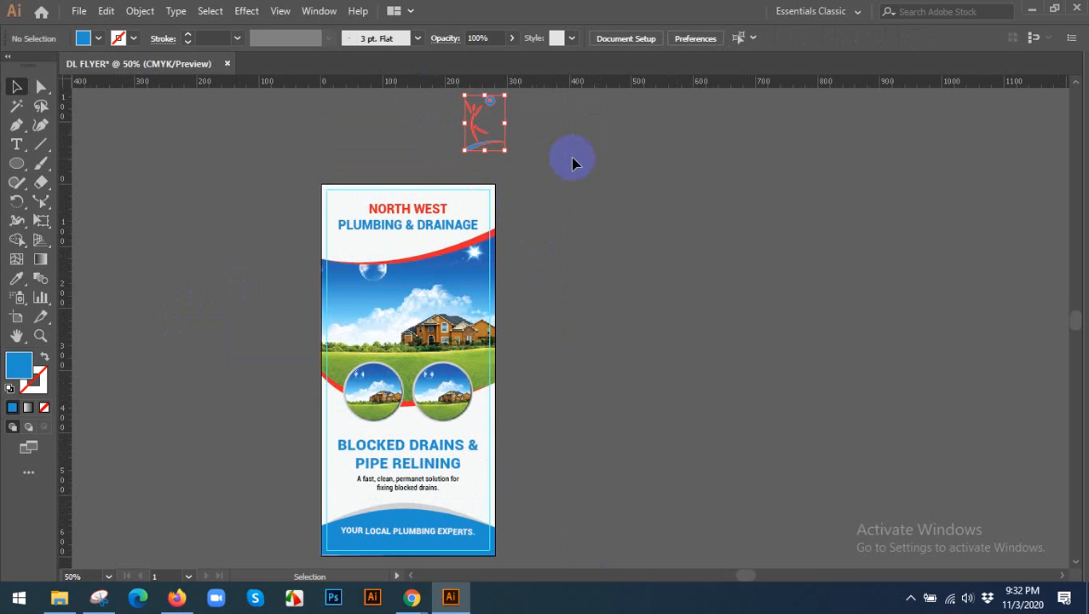
drag(565, 245, 586, 217)
Unlock all objects, select the flyer's off-white background rectangle, and undo its trial move beside the artboard.
click(487, 176)
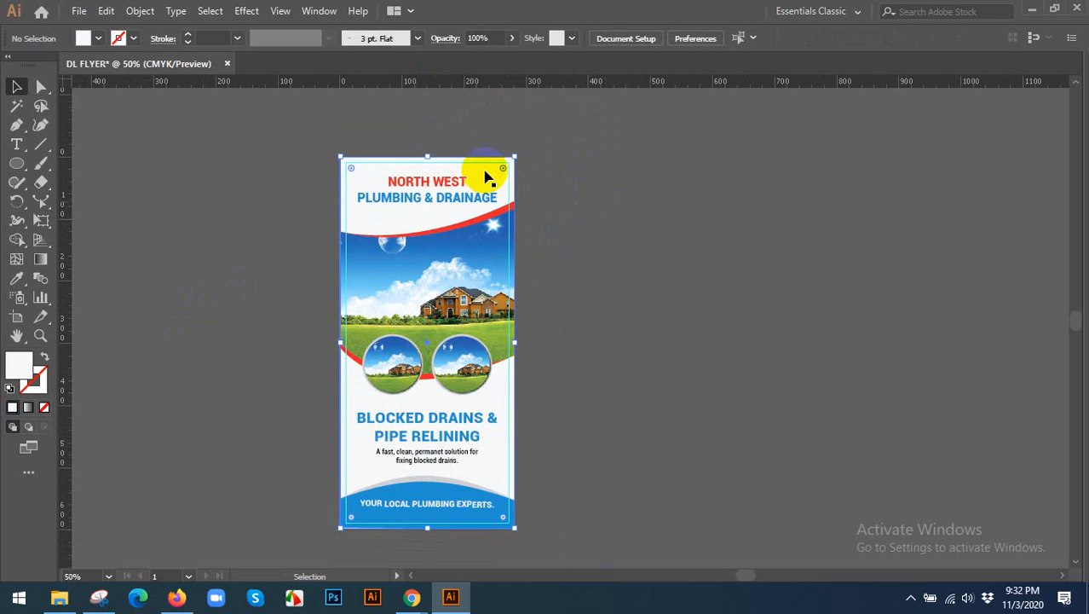
drag(496, 173, 675, 171)
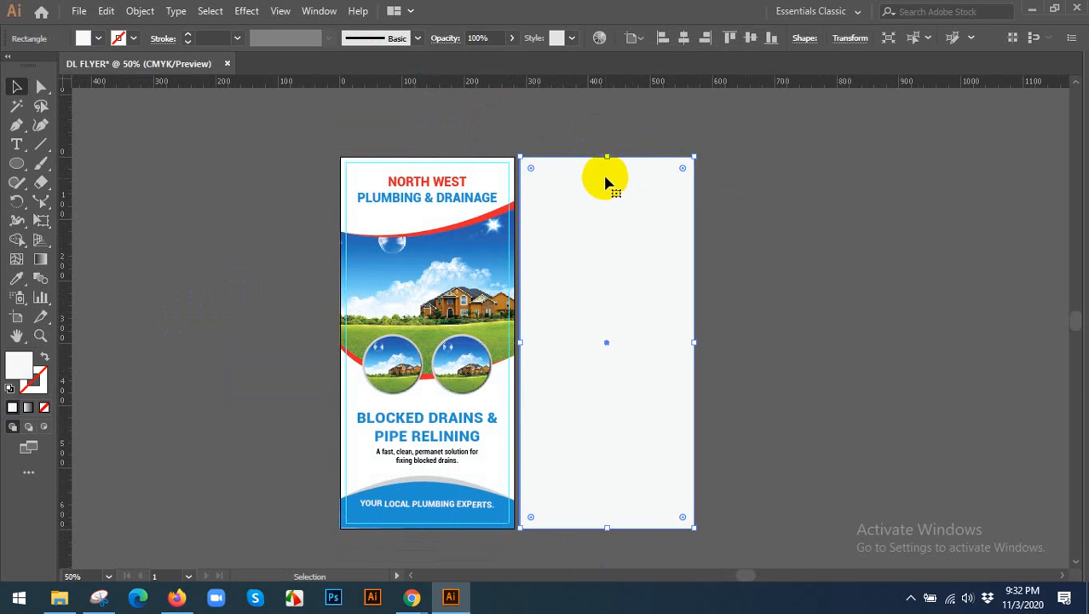
key(ctrl+z)
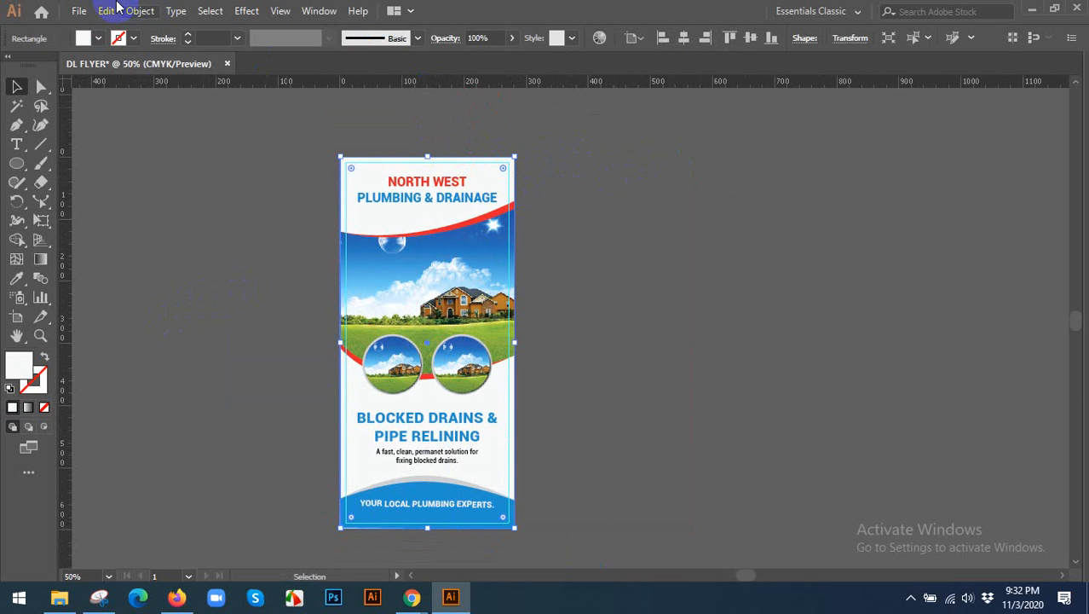
Copy the background rectangle, paste it in front, bring the copy to the front of all artwork, and deselect it.
click(105, 10)
click(135, 87)
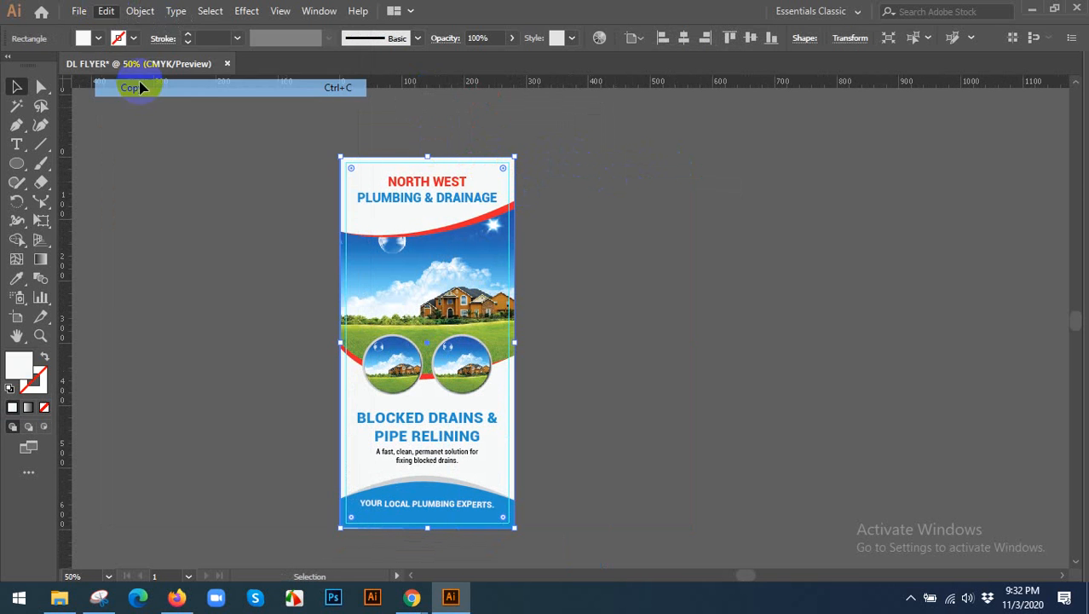
click(105, 10)
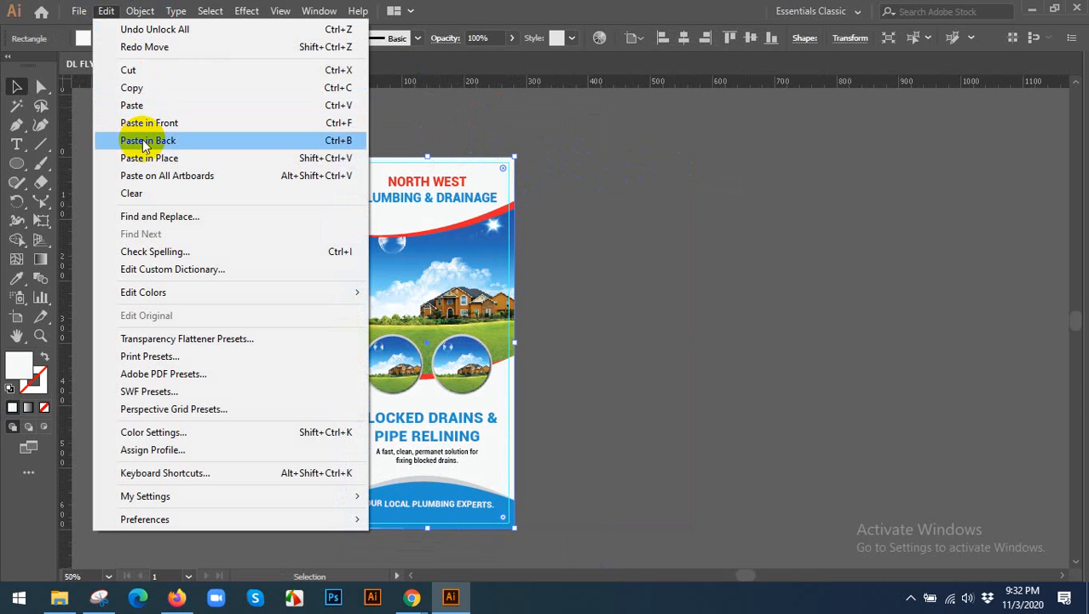
click(181, 125)
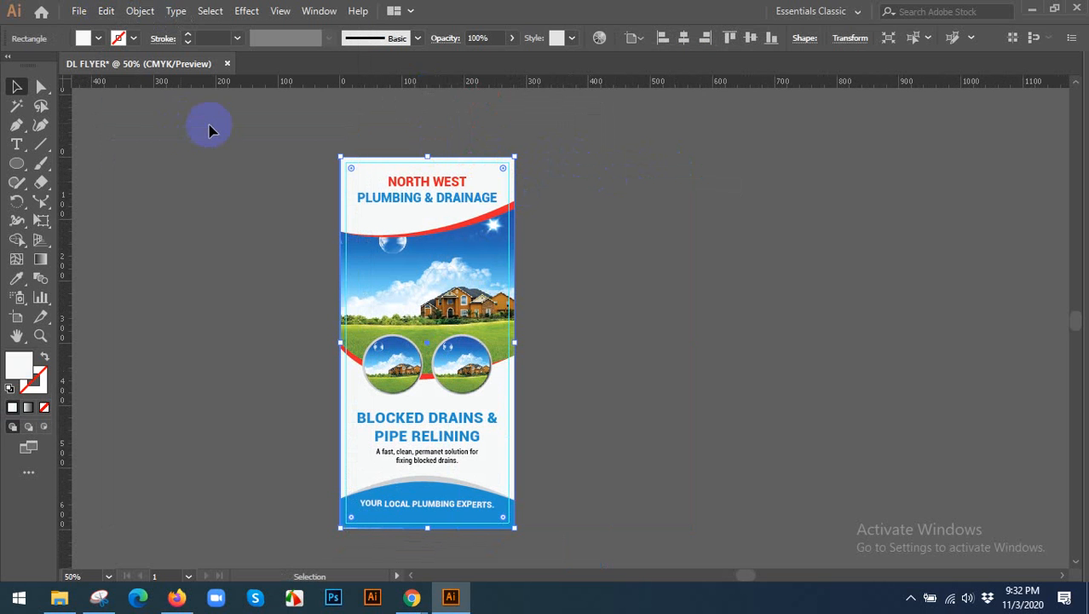
right_click(383, 173)
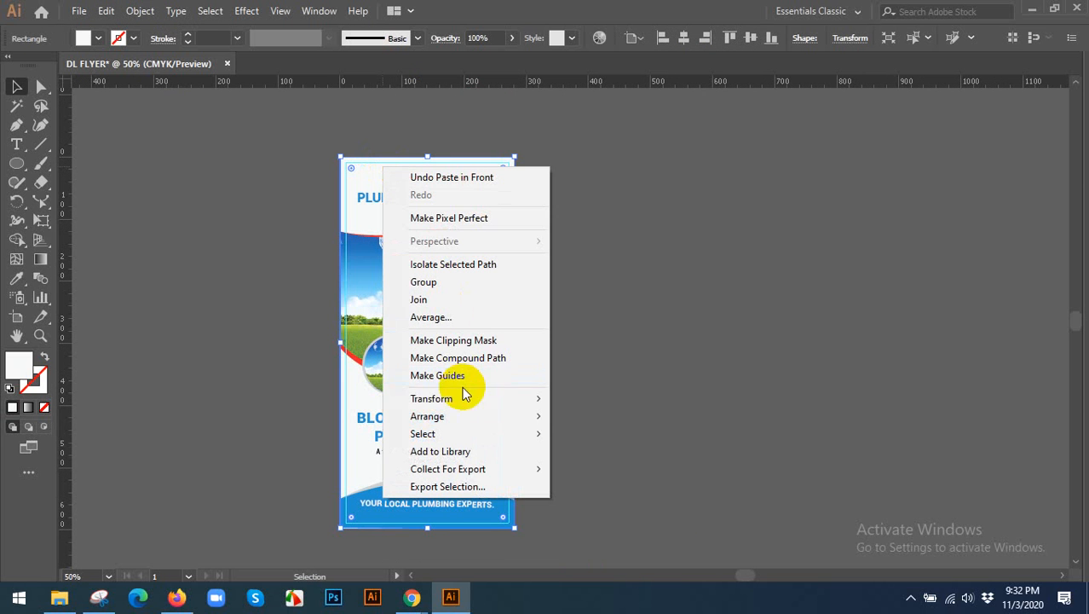
mouse_move(539, 418)
click(581, 415)
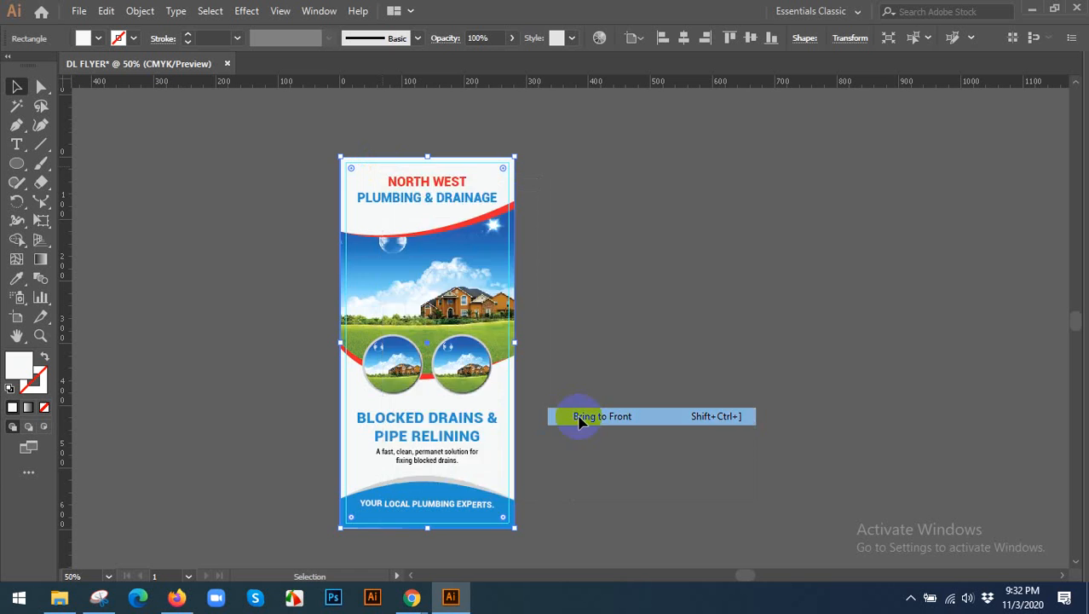
click(609, 308)
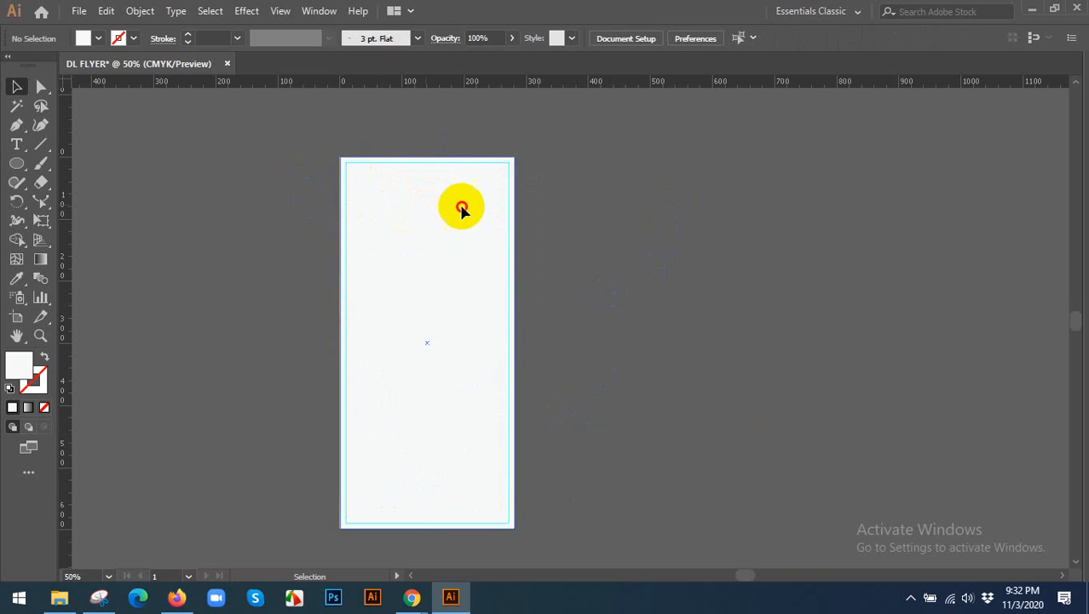
Try moving the front copy of the background rectangle onto the empty canvas beside the flyer, and undo the move.
drag(461, 210, 777, 215)
key(ctrl+z)
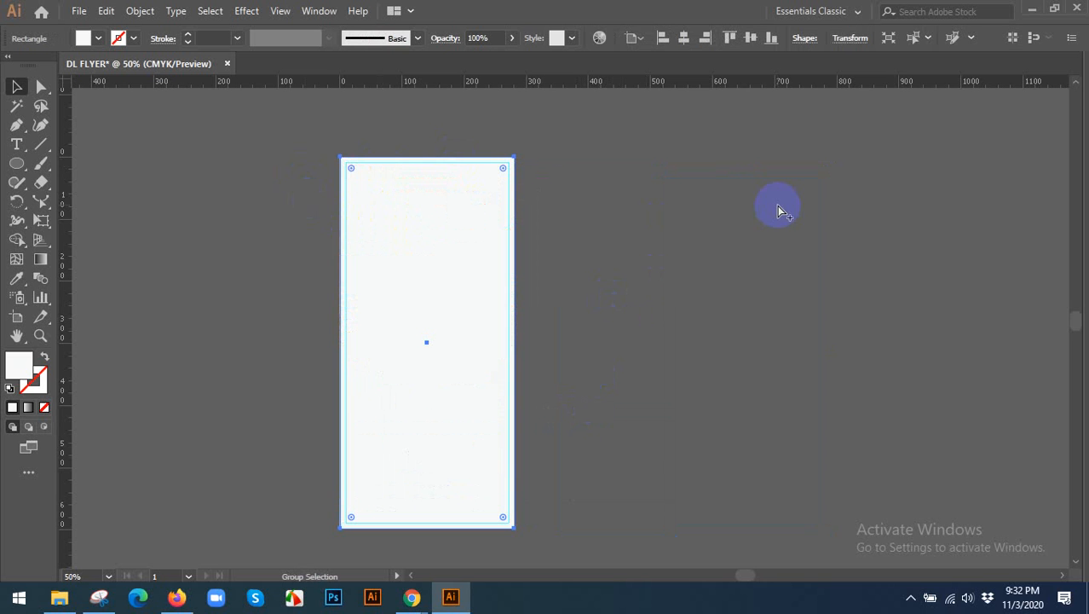
Try clipping all artwork to the front rectangle and moving the clip group beside the artboard, and undo both.
click(710, 214)
key(ctrl+a)
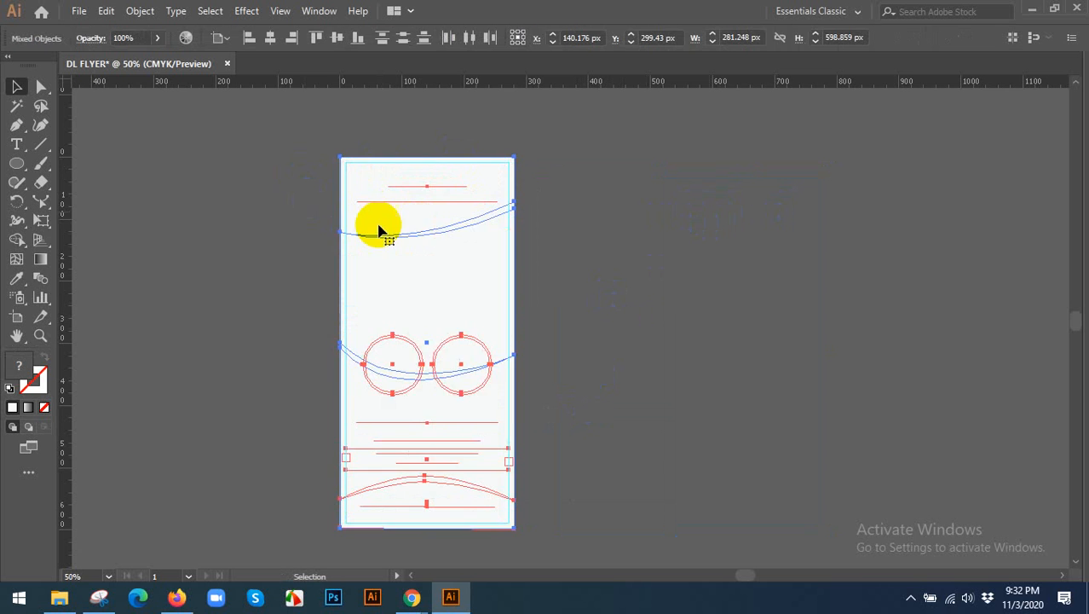
right_click(378, 225)
click(442, 341)
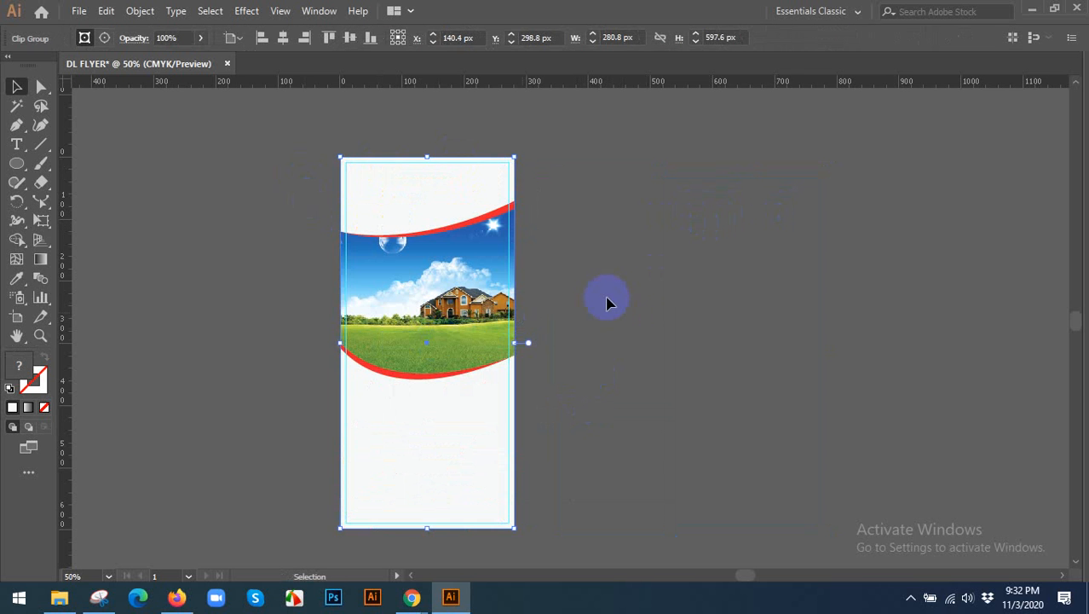
click(612, 298)
drag(434, 298, 840, 294)
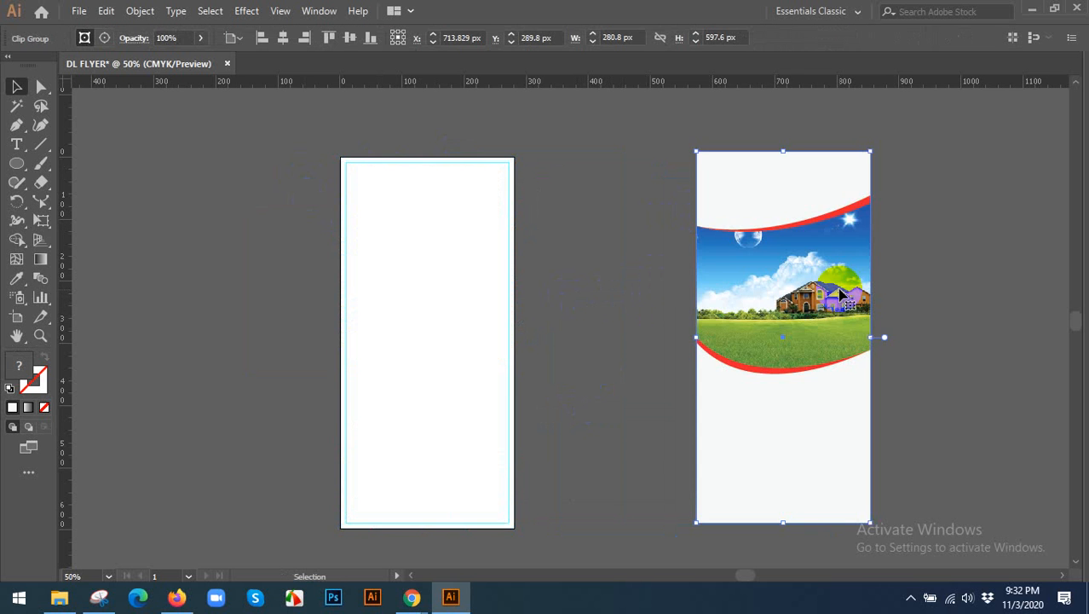
key(ctrl+z)
key(ctrl+z)
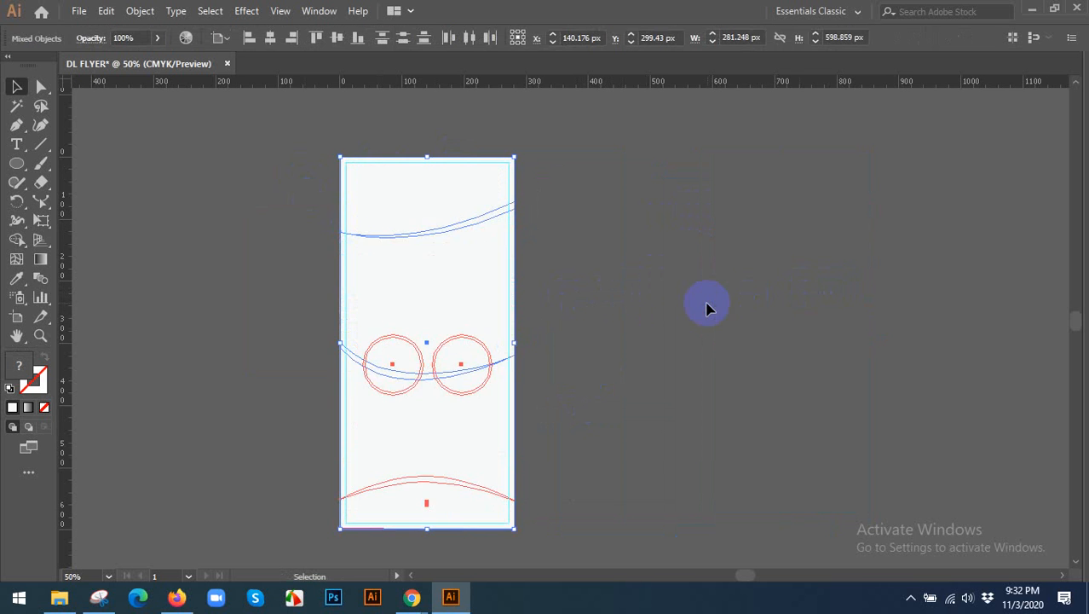
Hide the off-white rectangle copy that lies in front of the flyer artwork.
click(709, 307)
click(406, 271)
key(ctrl+x)
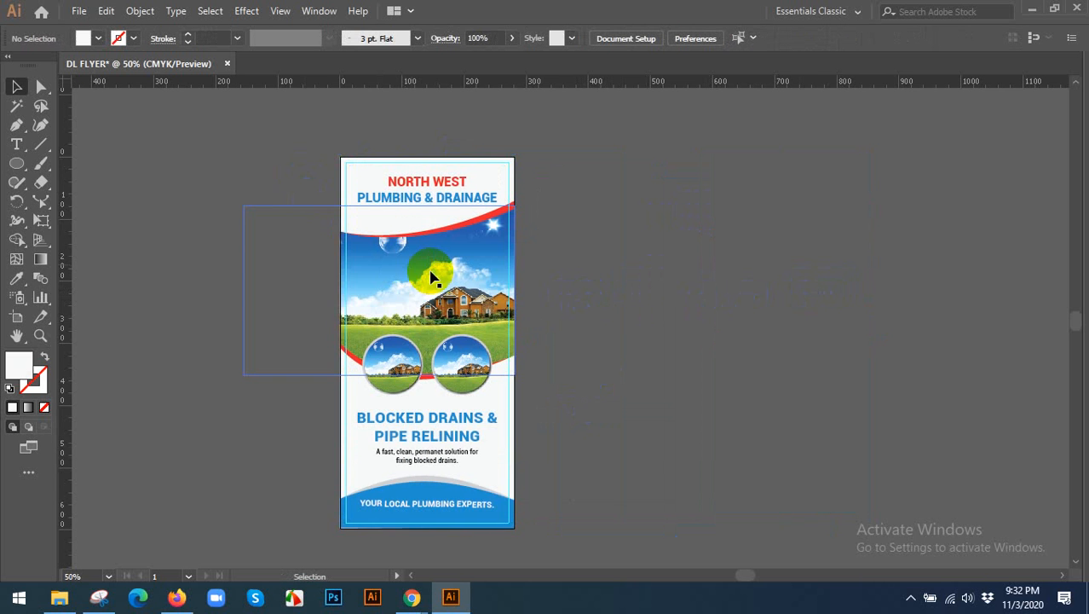
Bring the lower flyer texts and blue footer shapes to the front, and unlock all objects.
scroll(450, 269, down, 3)
click(503, 352)
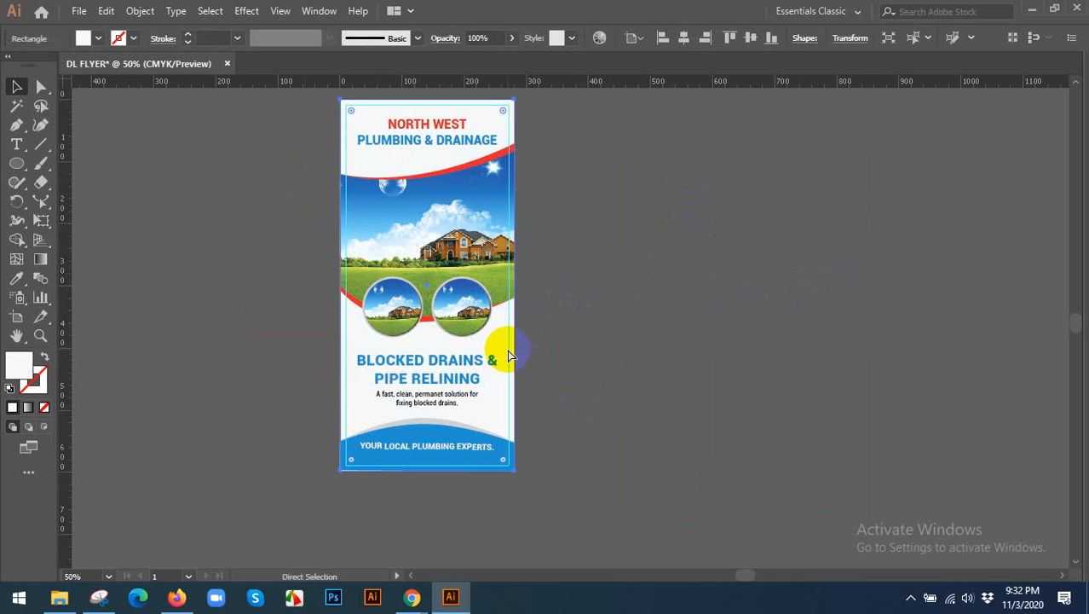
click(418, 375)
drag(562, 489, 465, 397)
right_click(487, 391)
mouse_move(540, 304)
click(630, 304)
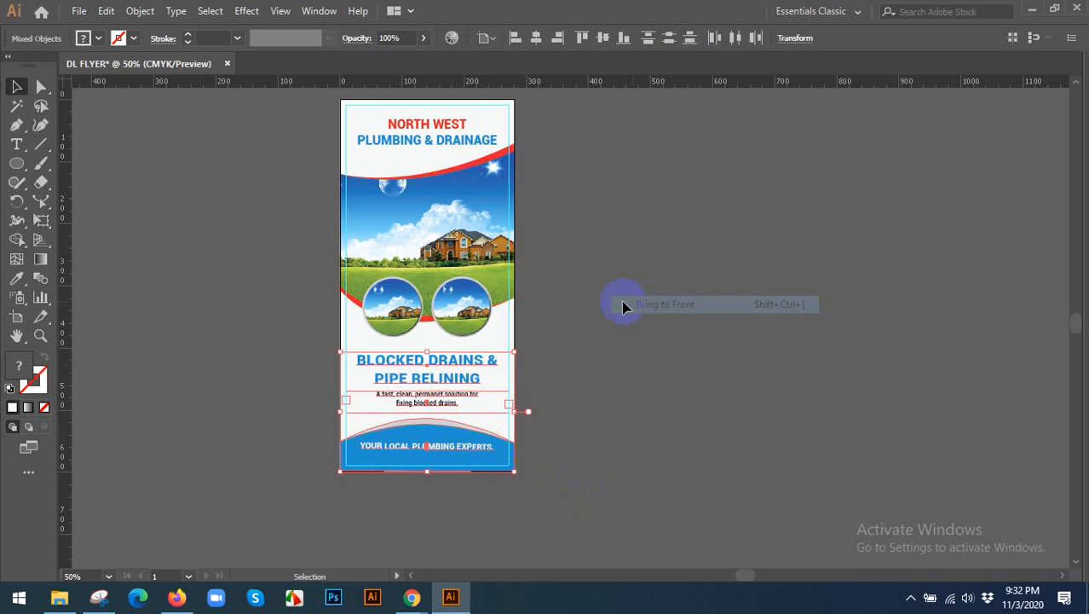
key(ctrl+alt+2)
click(597, 297)
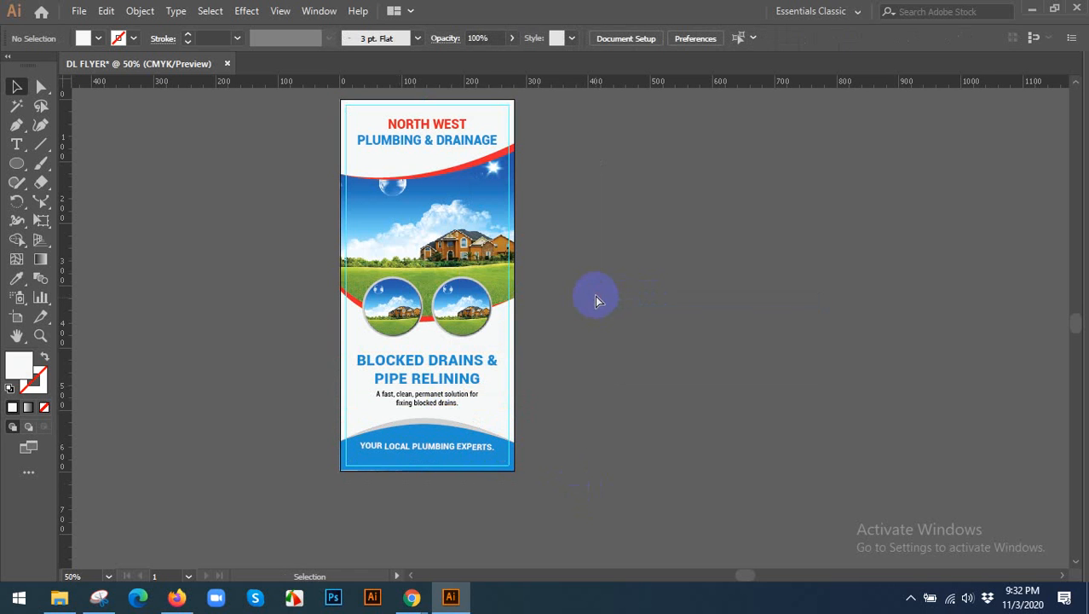
Show all hidden objects and bring the off-white rectangle copy to the front of all artwork.
key(ctrl+alt+3)
click(590, 295)
click(430, 260)
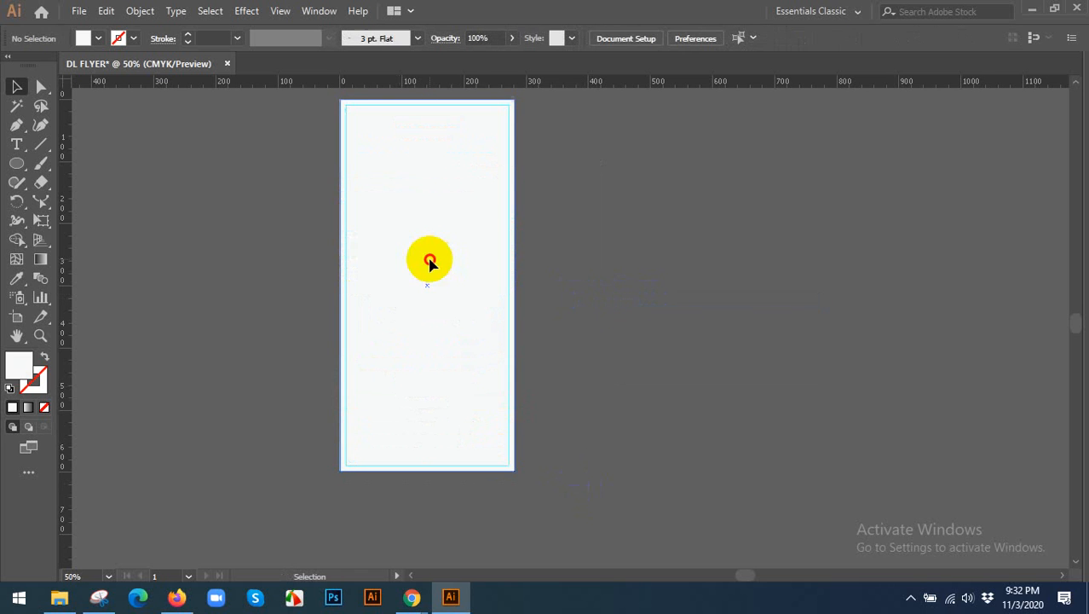
right_click(432, 261)
mouse_move(554, 497)
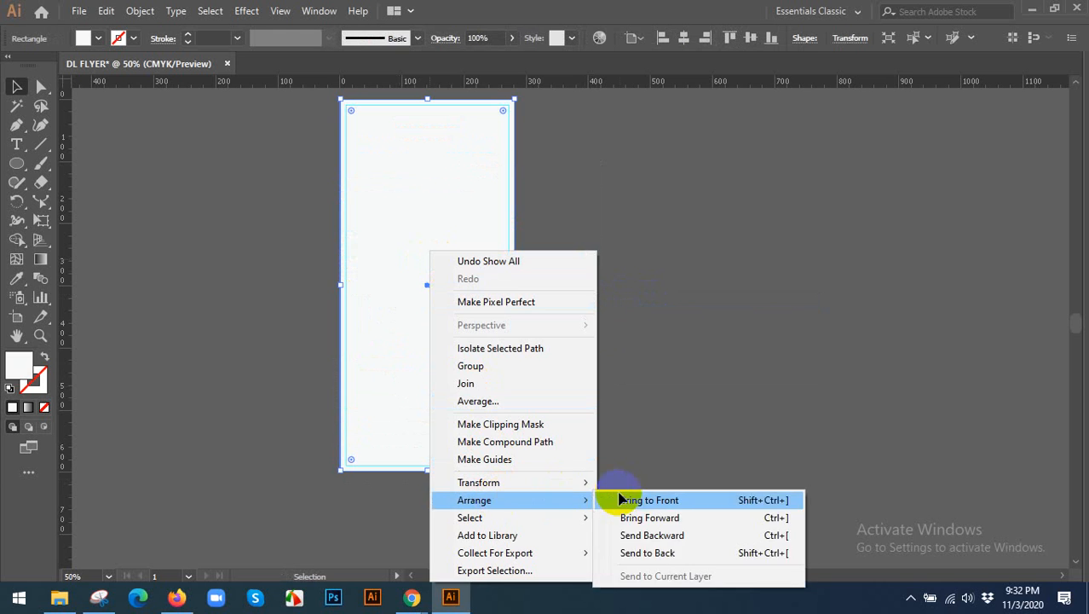
click(635, 497)
click(615, 381)
Try making a clipping mask from all artwork with the rectangle brought to the front, and undo it.
key(ctrl+a)
right_click(429, 232)
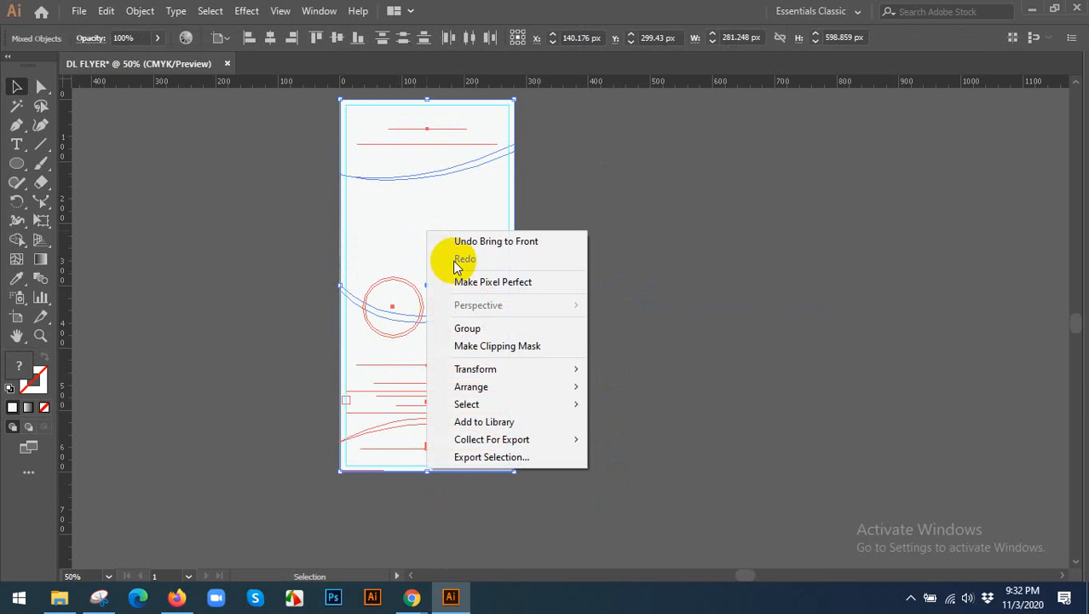
click(497, 346)
click(587, 268)
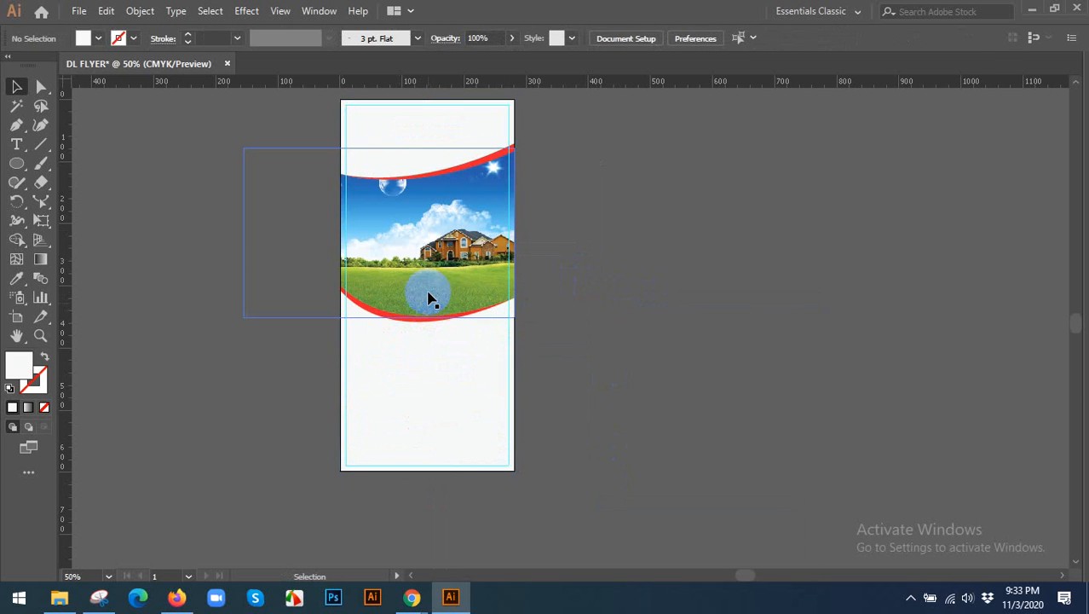
key(ctrl+z)
Hide the front off-white rectangle again, with the flyer placed further left in the view.
click(666, 286)
drag(499, 266, 371, 279)
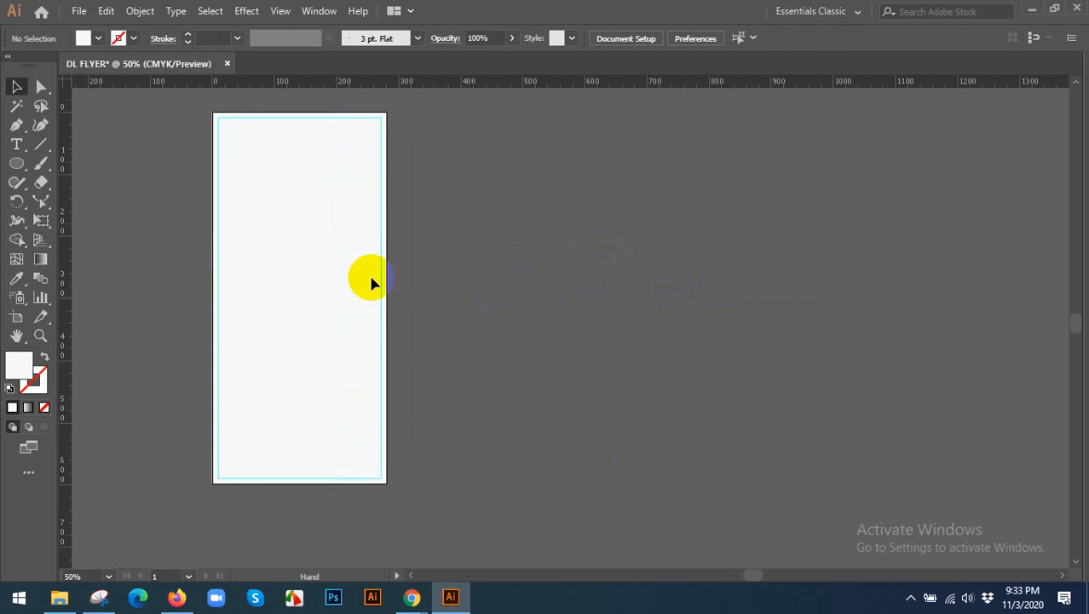
click(335, 271)
key(Delete)
Show the hidden panels, close the Logo Elements library, and display the Layers list.
key(shift+Tab)
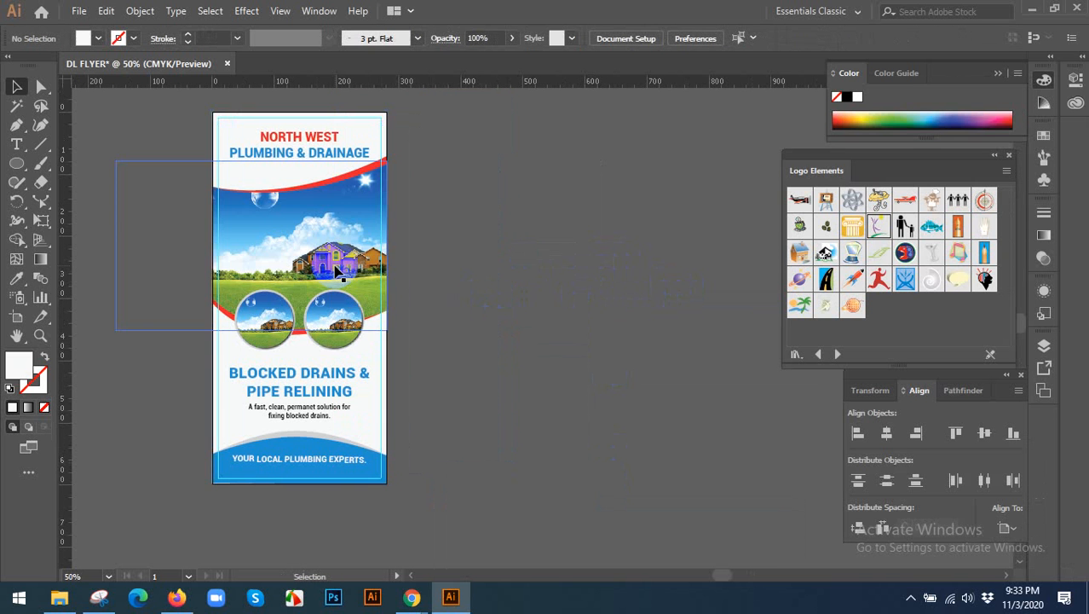
click(1008, 155)
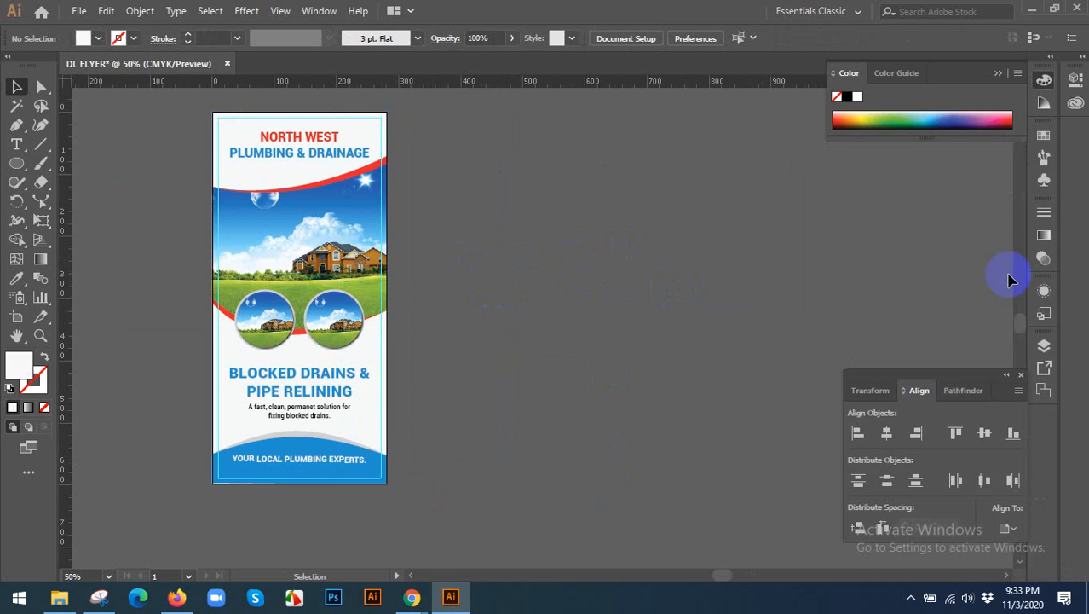
click(1041, 344)
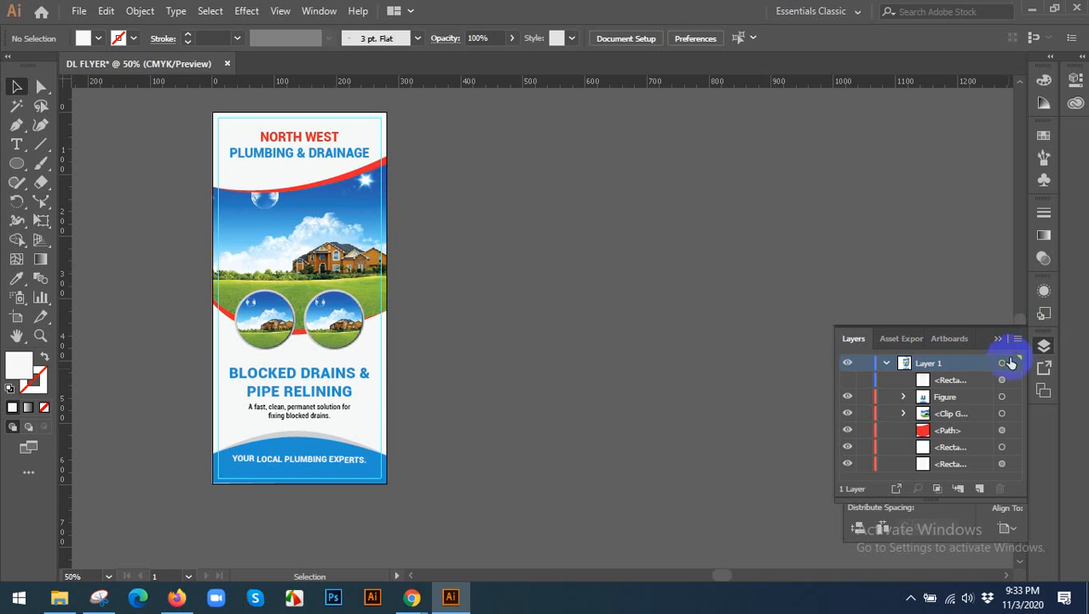
Toggle the visibility of a lower rectangle, Layer 1, the top rectangle and Figure to check what each contains.
click(950, 448)
click(848, 448)
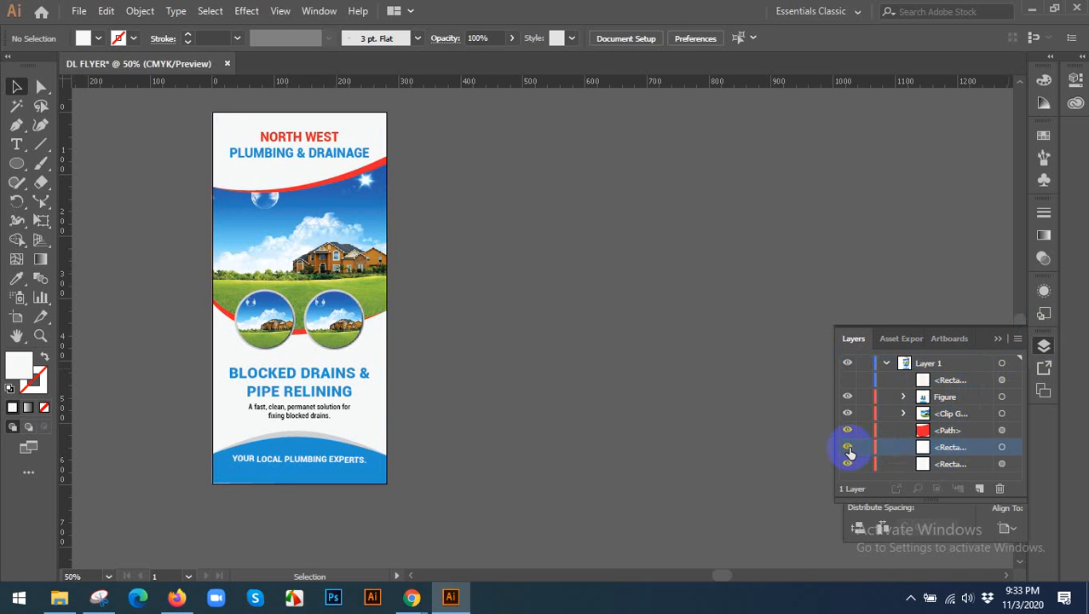
click(848, 448)
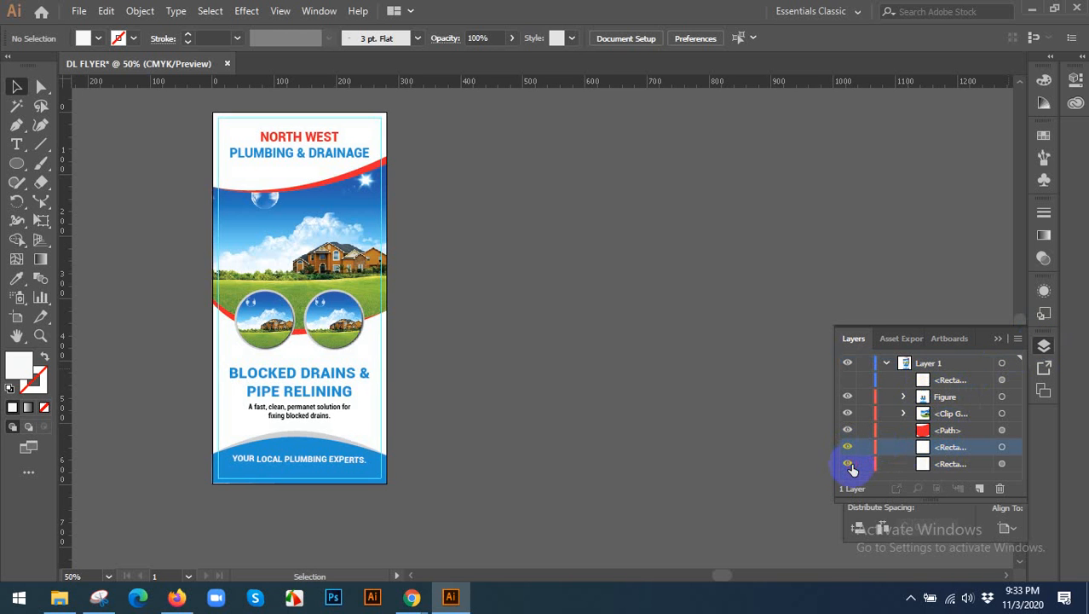
ctrl+click(849, 364)
ctrl+click(850, 364)
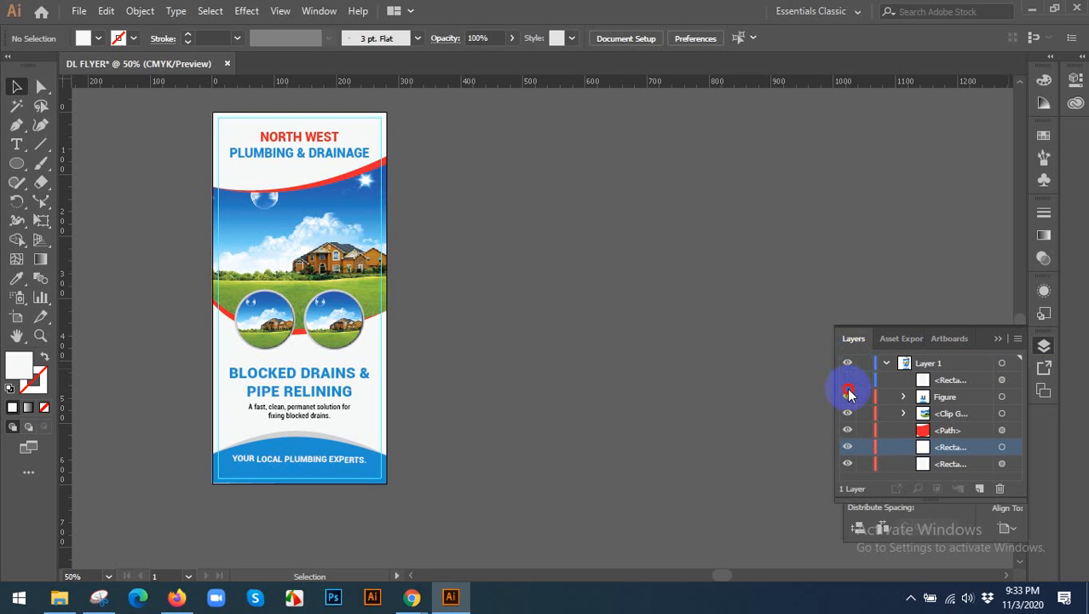
click(851, 381)
click(850, 380)
click(850, 397)
click(846, 397)
click(843, 397)
click(844, 398)
click(846, 397)
click(846, 397)
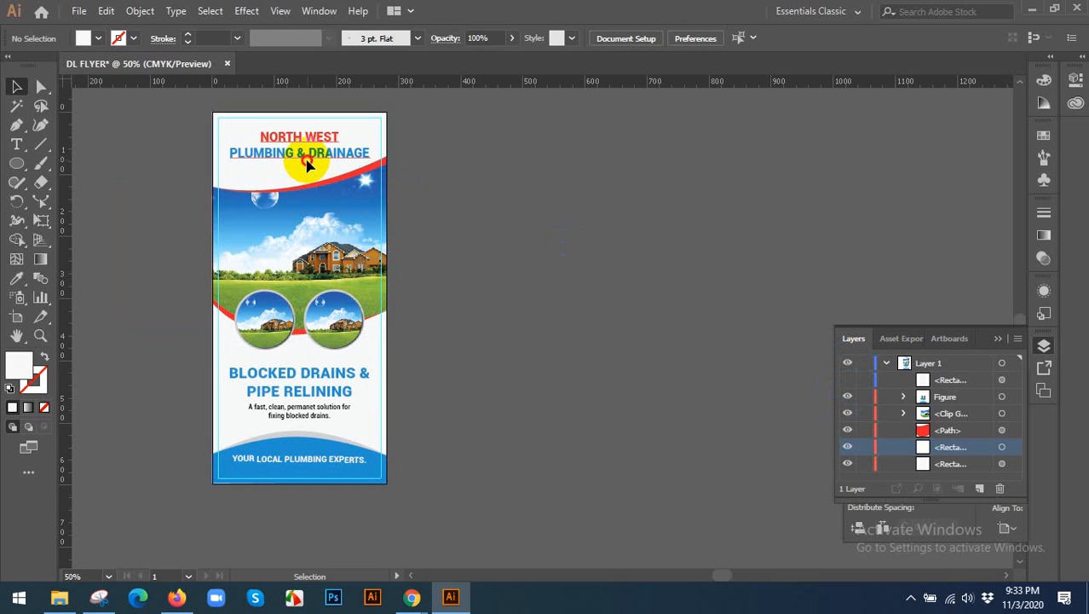
Select the flyer's bottommost off-white background rectangle and lock it.
click(308, 167)
click(312, 164)
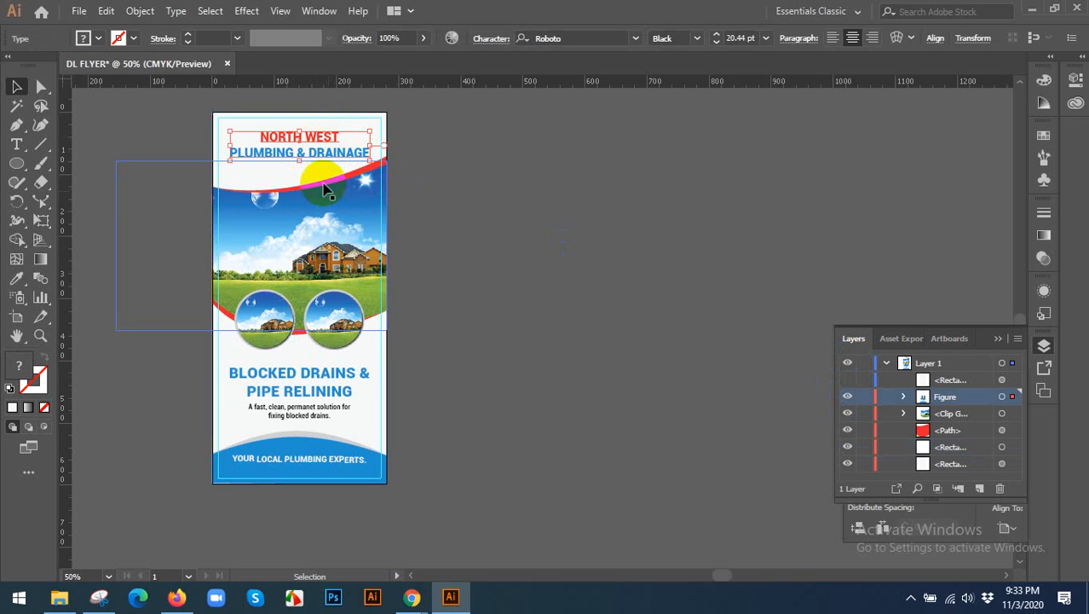
click(220, 124)
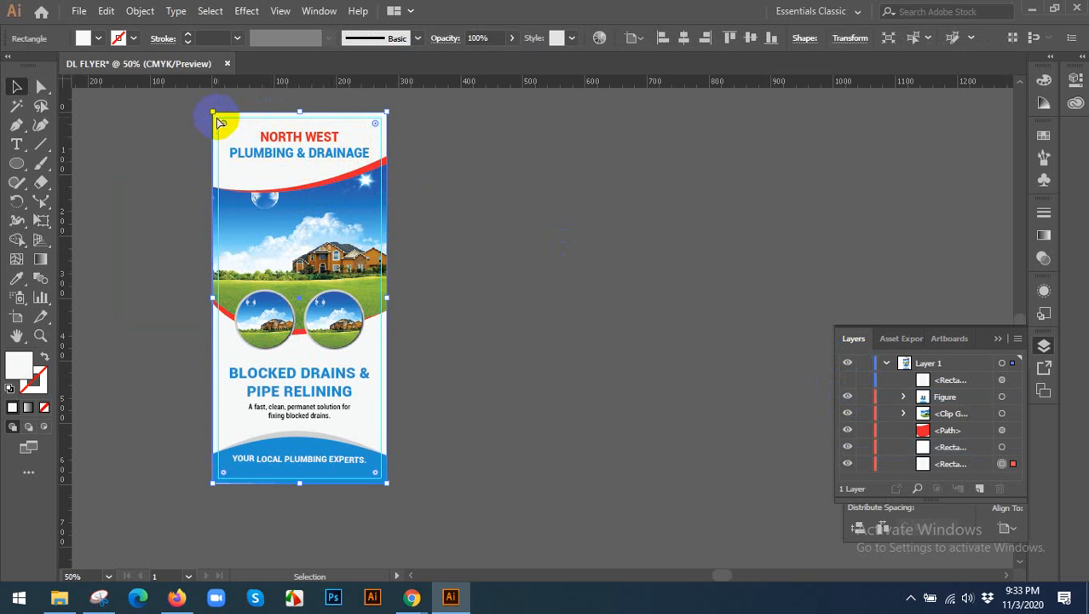
key(ctrl+2)
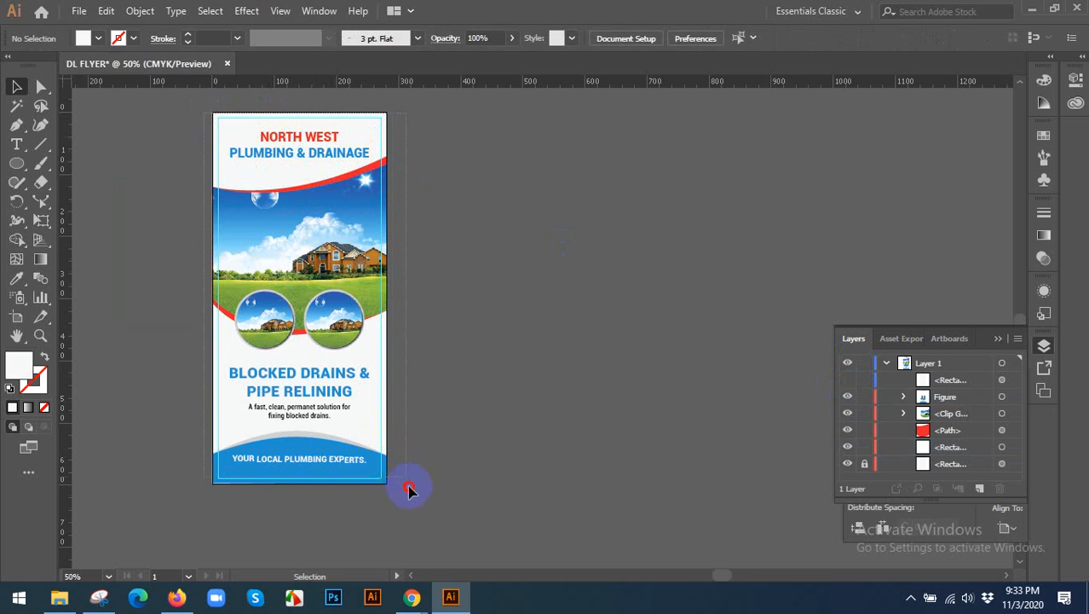
Try grouping the flyer artwork above the locked background, and ungroup it.
key(ctrl+a)
key(ctrl+g)
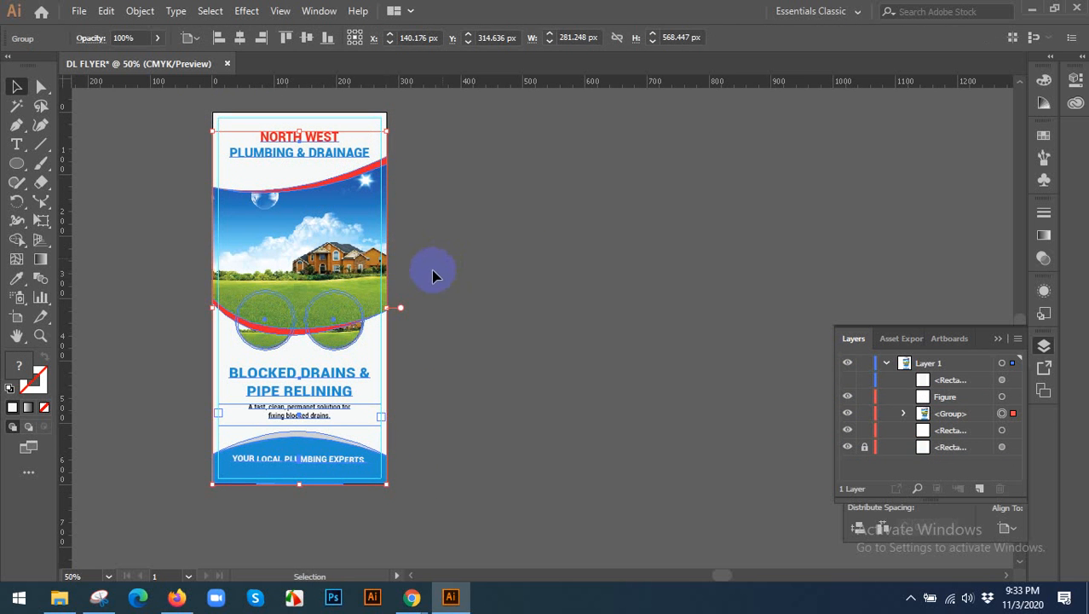
click(409, 352)
right_click(301, 242)
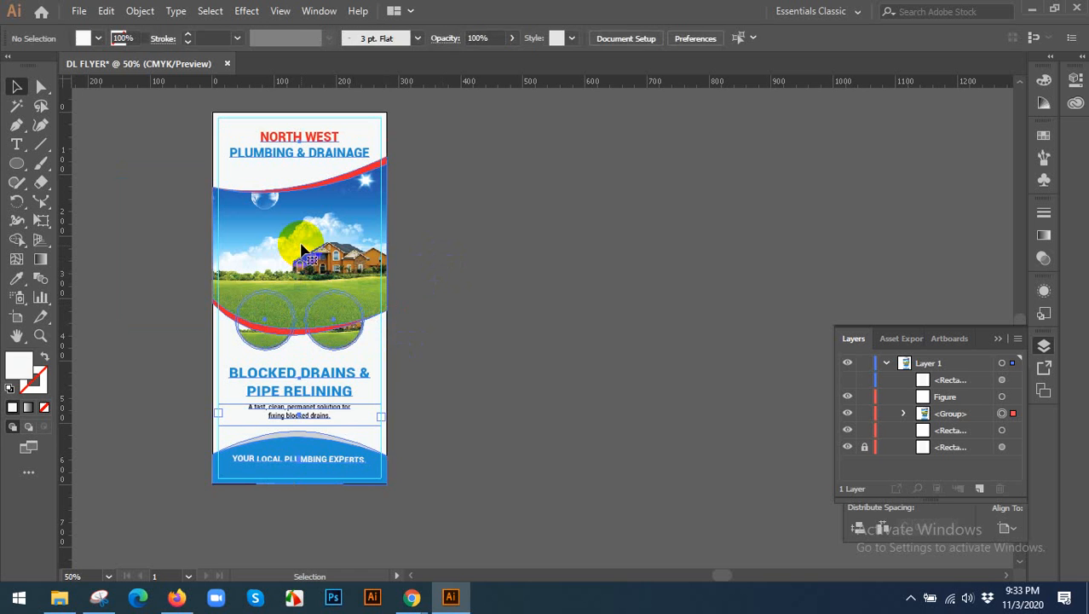
click(347, 375)
click(481, 322)
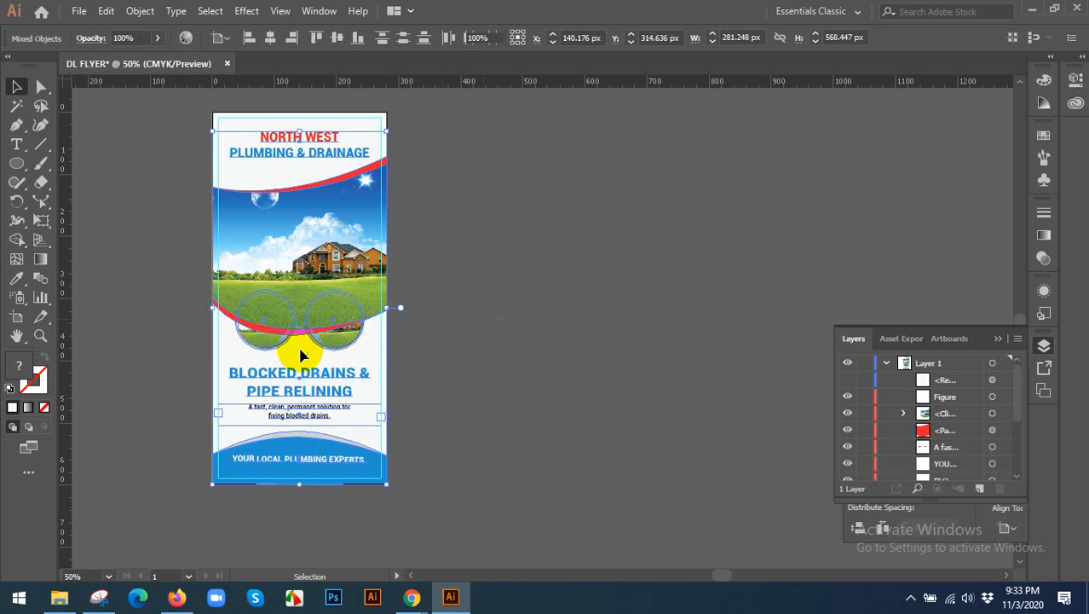
Select the group of two circular house pictures and bring it to the front, then deselect it.
scroll(291, 351, up, 1)
drag(213, 340, 340, 360)
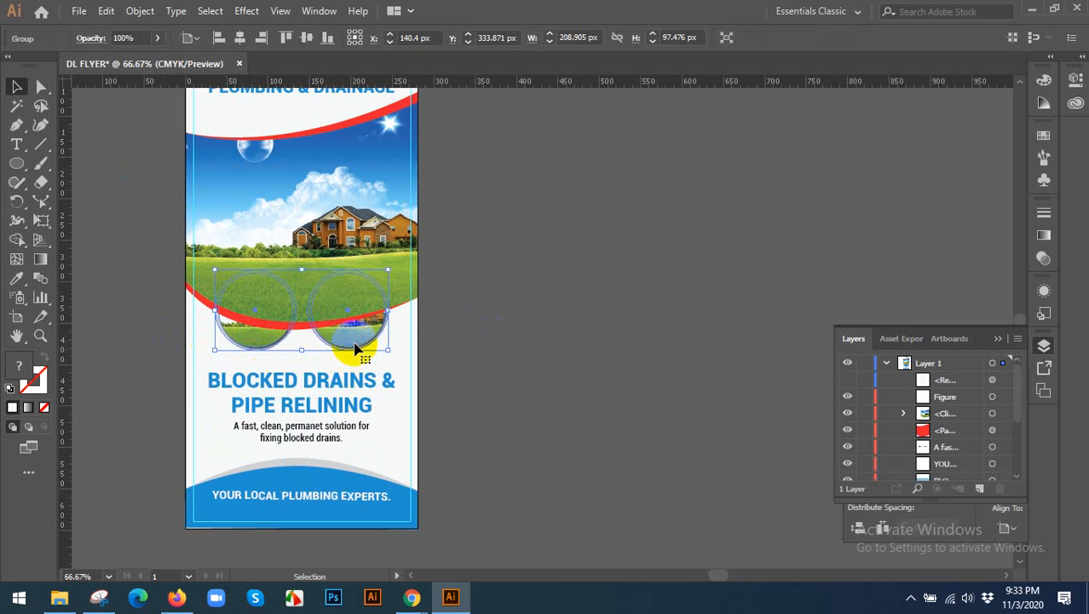
right_click(361, 331)
mouse_move(453, 259)
click(554, 261)
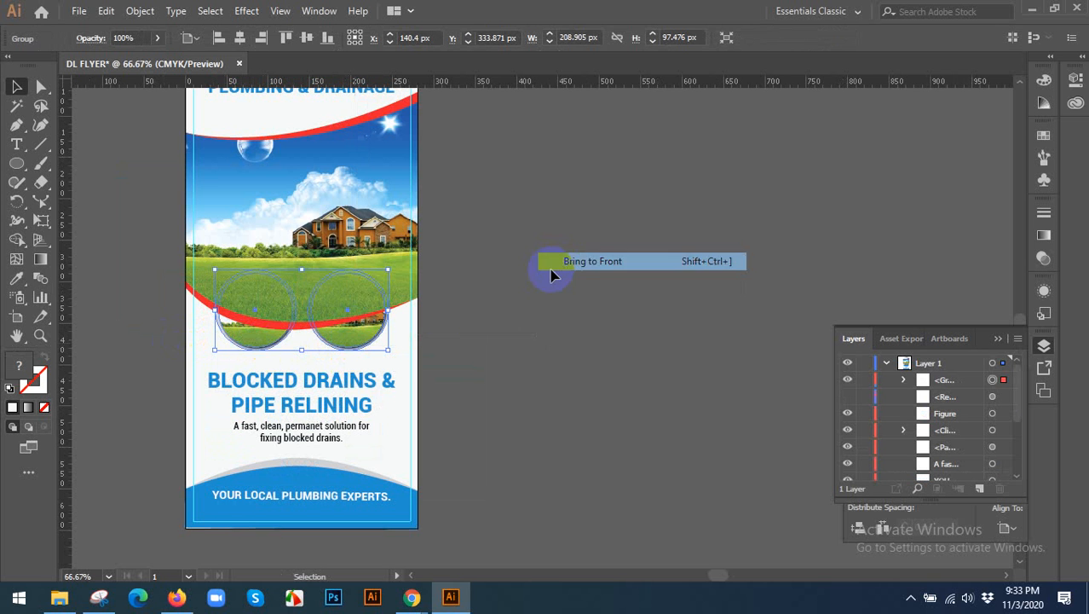
click(520, 281)
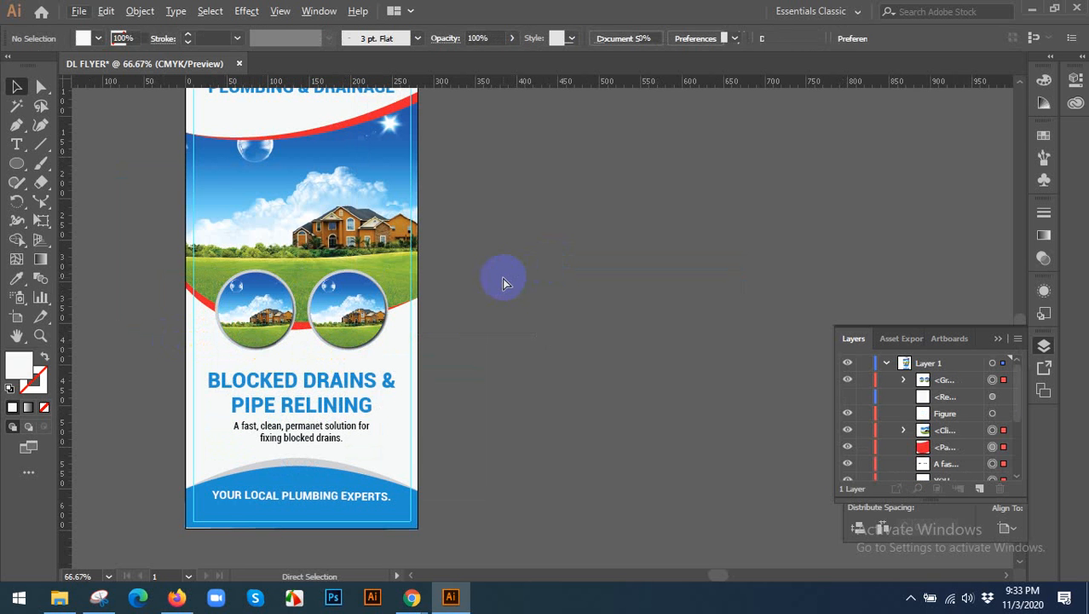
Group all the unlocked flyer artwork above the background into one group.
key(ctrl+a)
key(ctrl+minus)
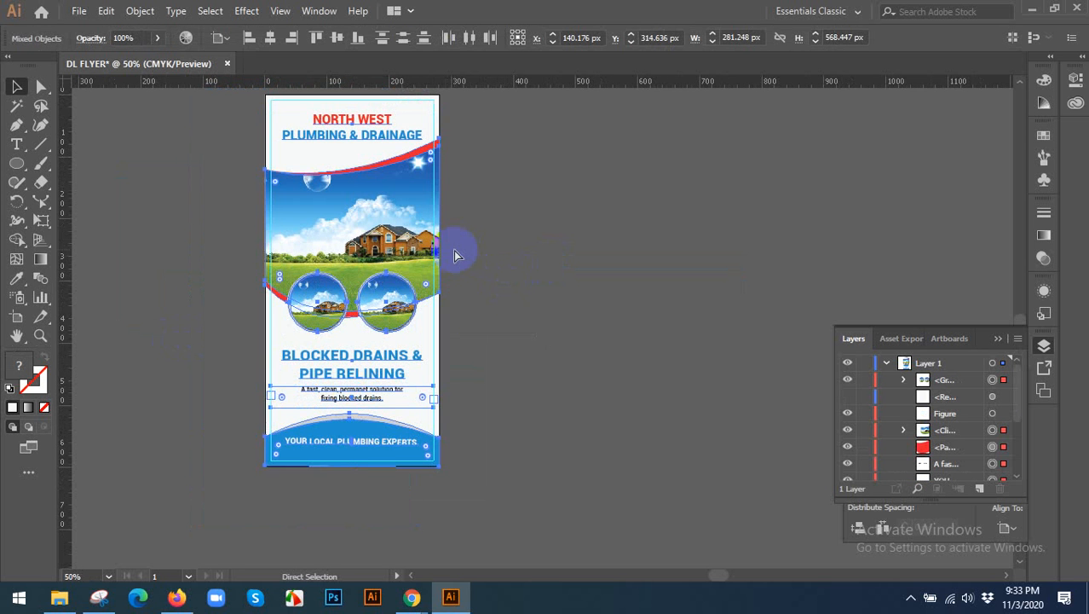
key(ctrl+g)
click(526, 253)
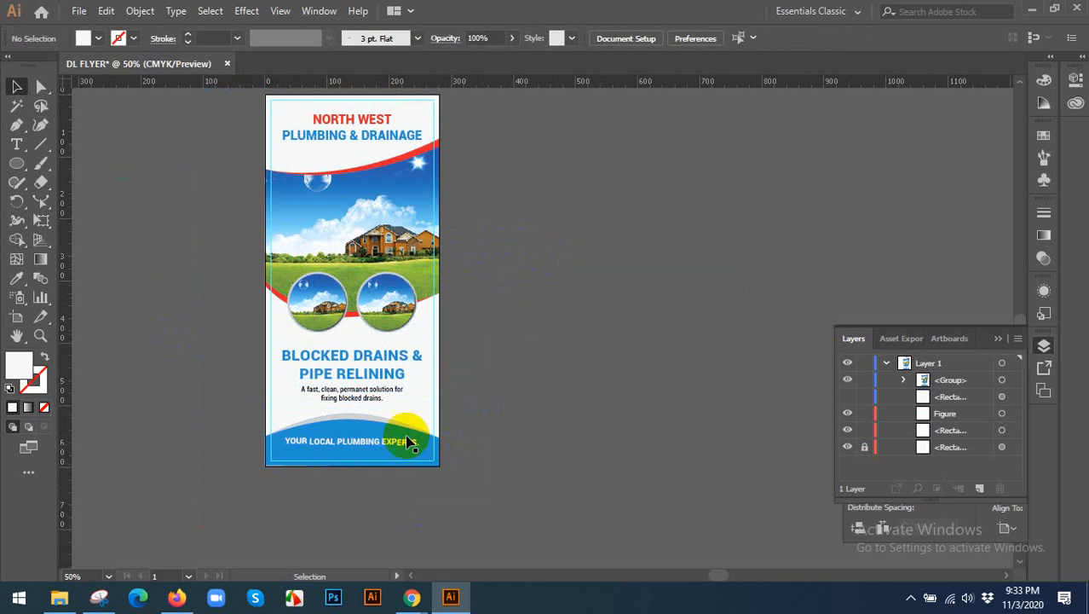
Show the hidden rectangle copy and move it sideways so it sticks out beyond the flyer's right edge.
scroll(501, 339, up, 1)
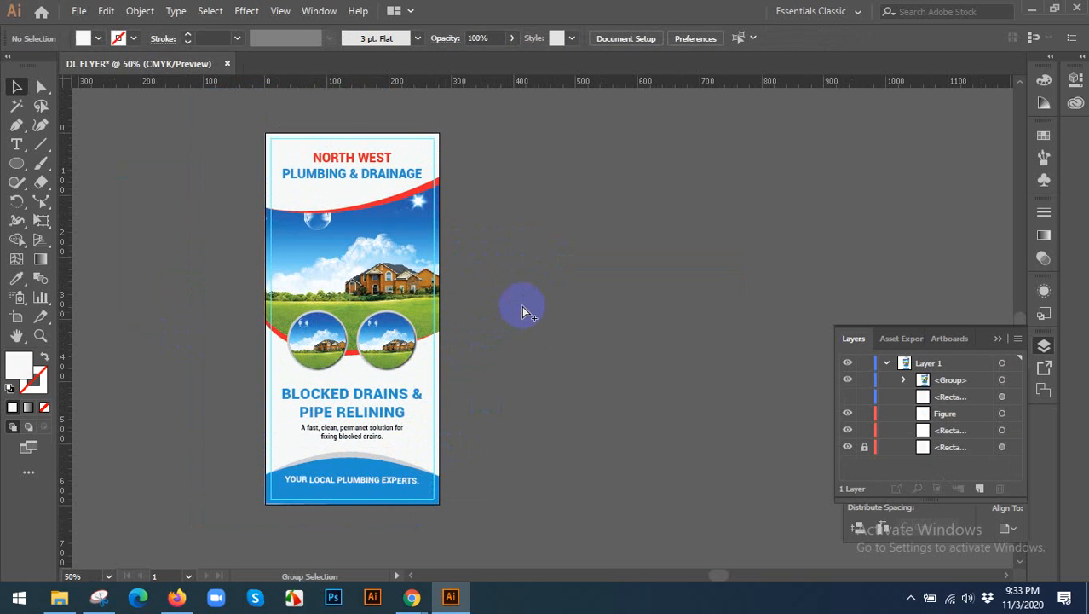
key(ctrl+alt+3)
click(522, 306)
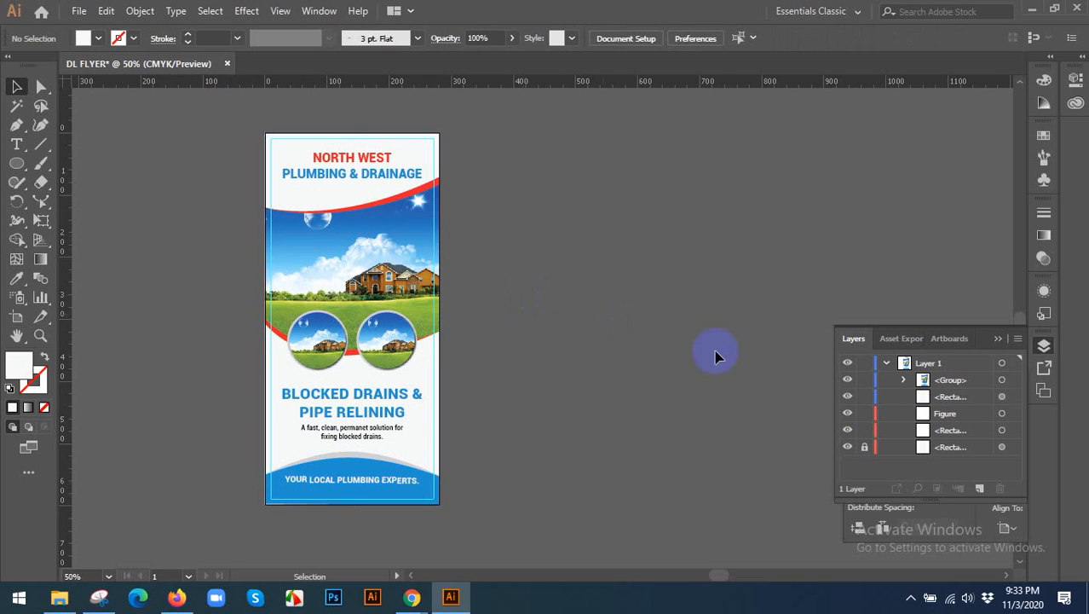
drag(429, 151, 543, 164)
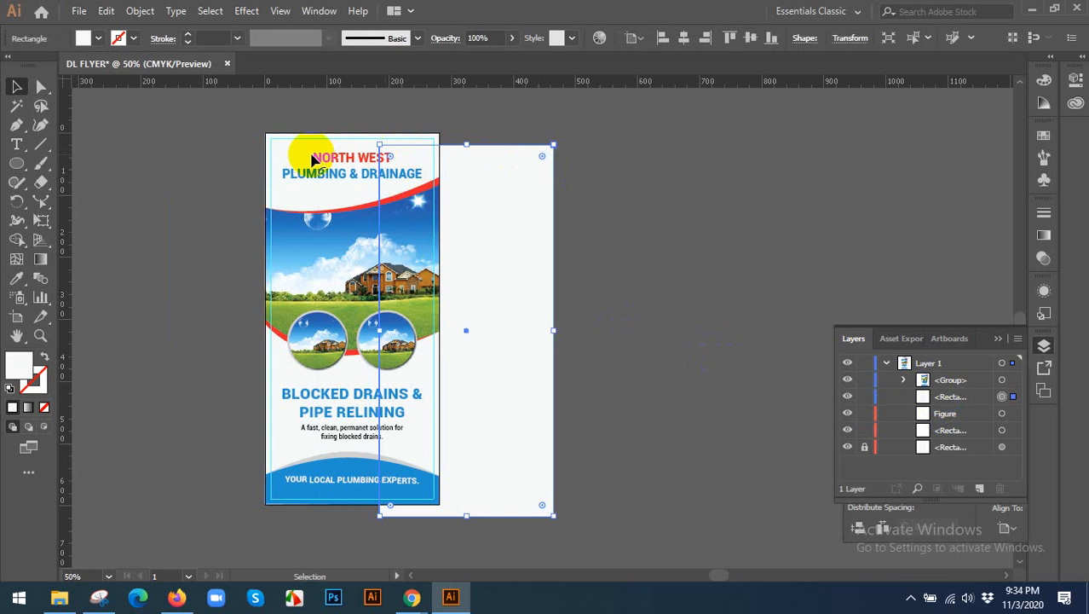
click(180, 162)
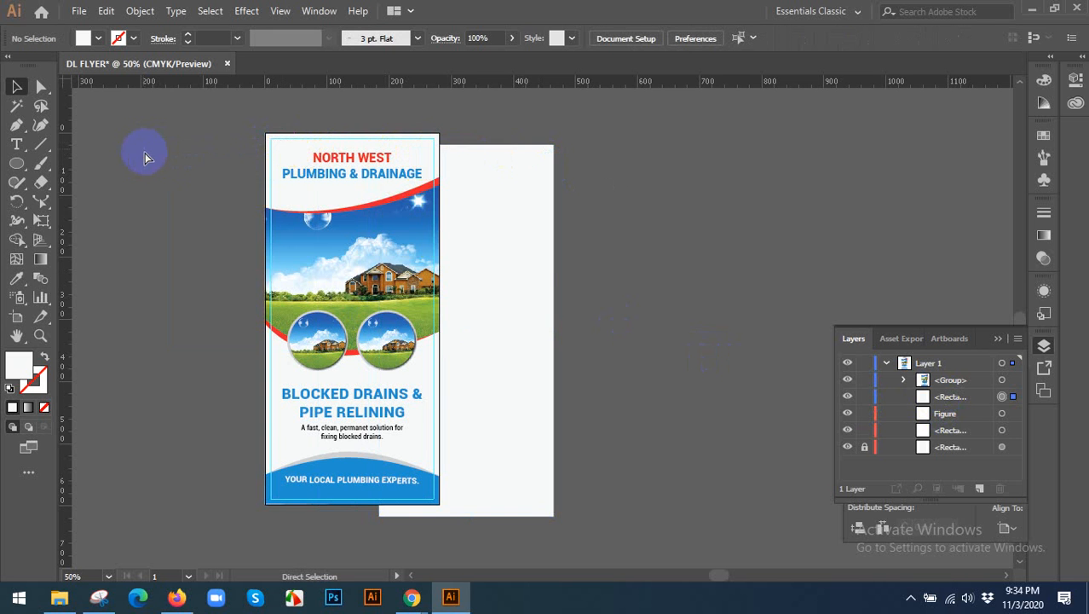
Undo the sideways move of the rectangle copy and clear the selection.
key(ctrl+z)
click(482, 206)
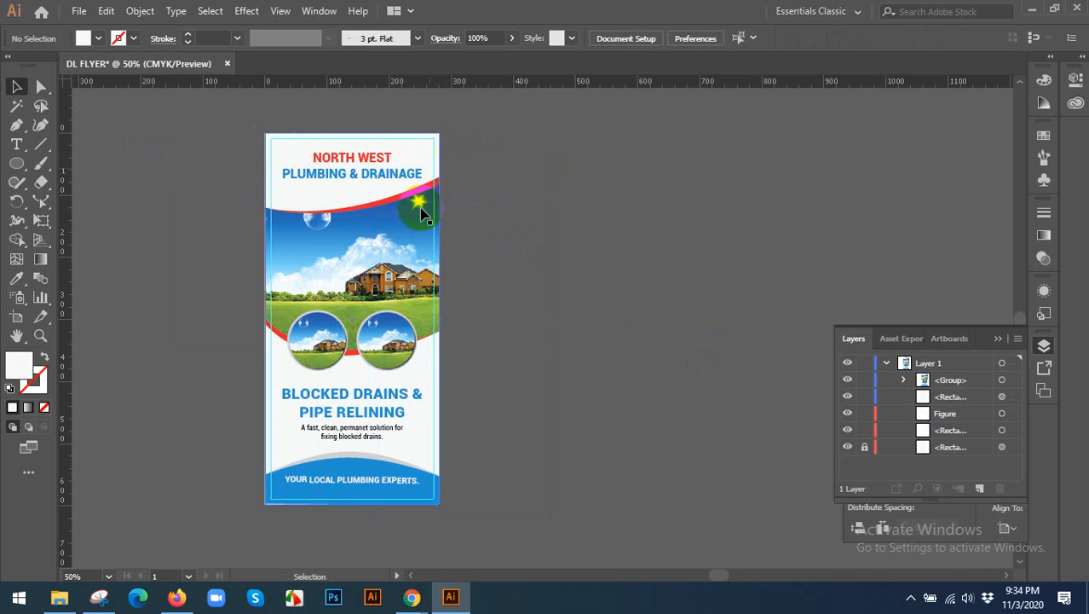
Try moving the artwork group and the rectangle copy away from the flyer one at a time, undoing each move.
drag(417, 234, 682, 239)
key(ctrl+z)
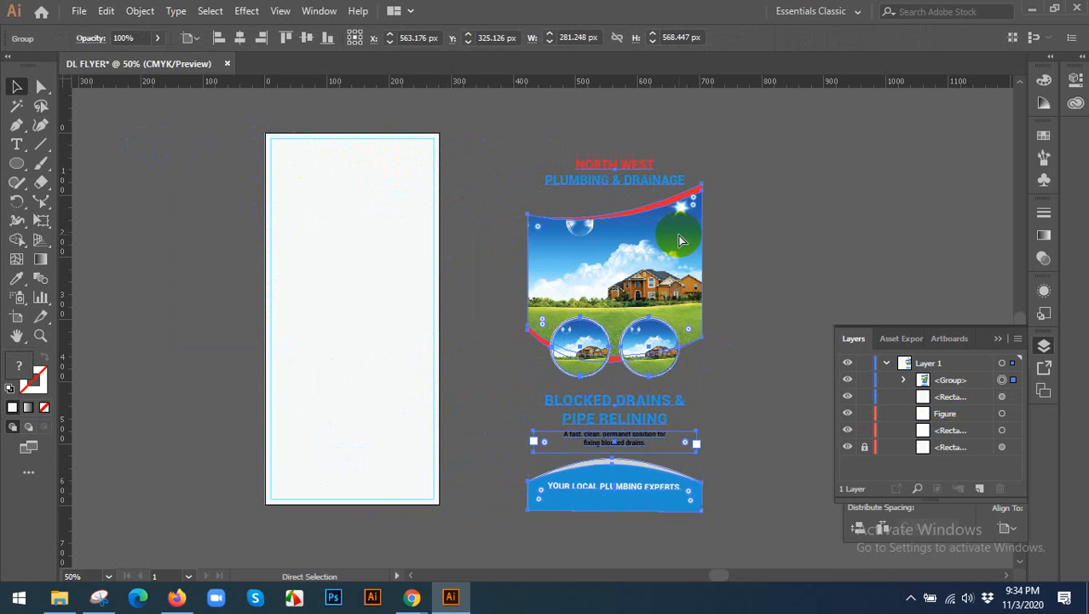
click(479, 174)
drag(433, 141, 591, 153)
key(ctrl+z)
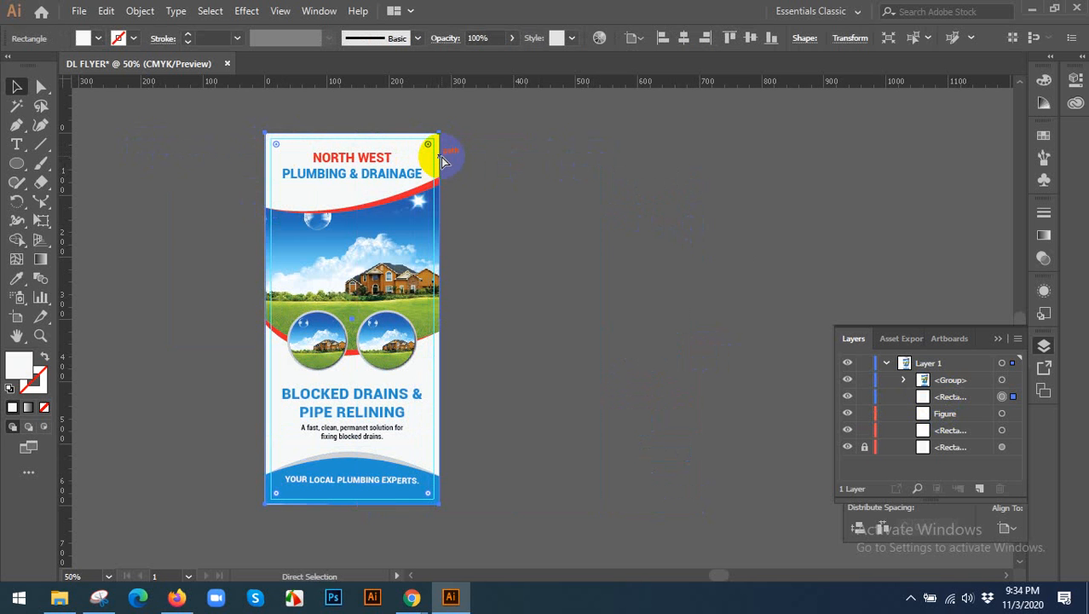
Paste a copy of the background rectangle in front and bring it to the front of all the flyer artwork.
click(106, 10)
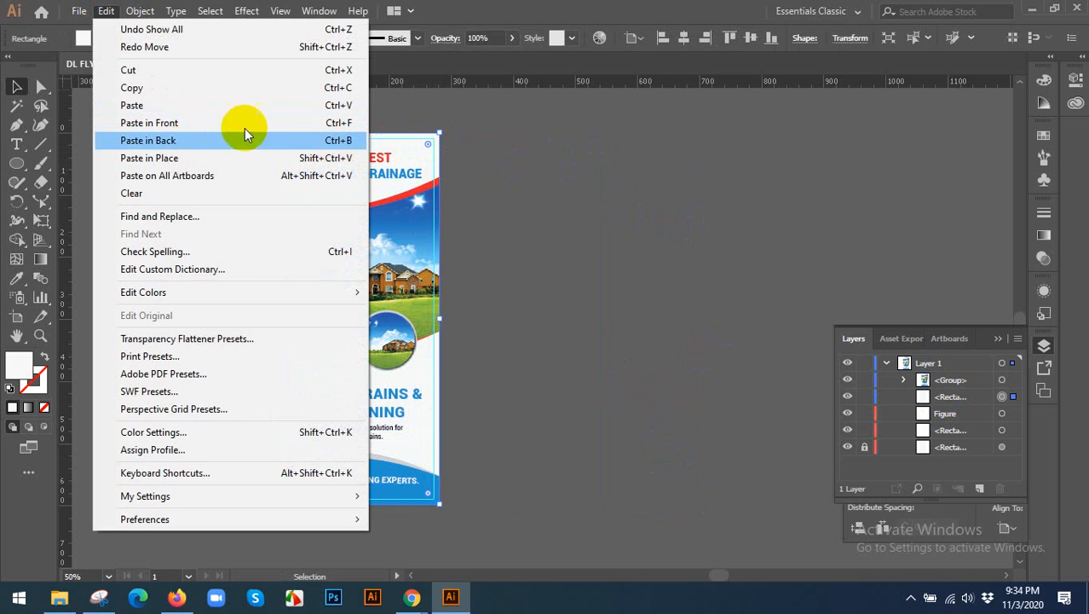
click(276, 127)
right_click(409, 145)
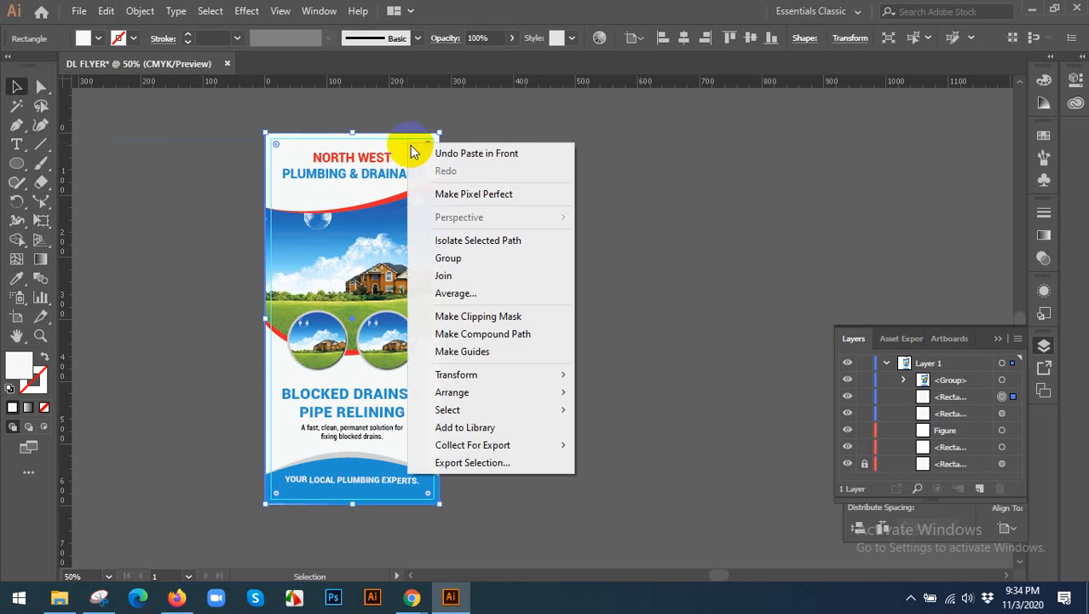
mouse_move(467, 395)
click(628, 392)
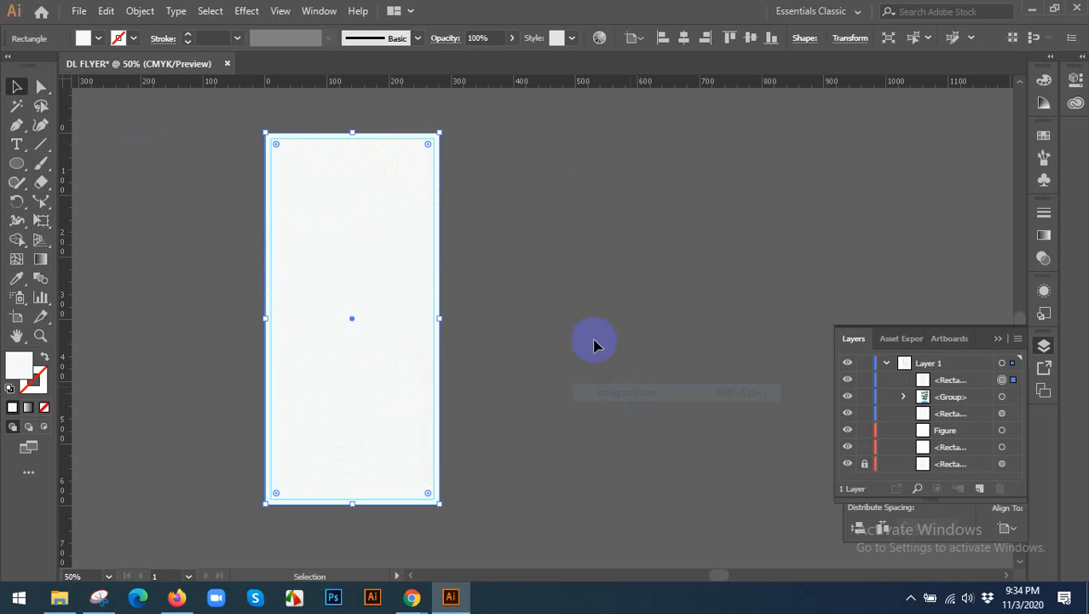
Make a clipping mask from all the unlocked flyer artwork, using the frontmost rectangle as the clipping shape.
click(262, 203)
key(ctrl+a)
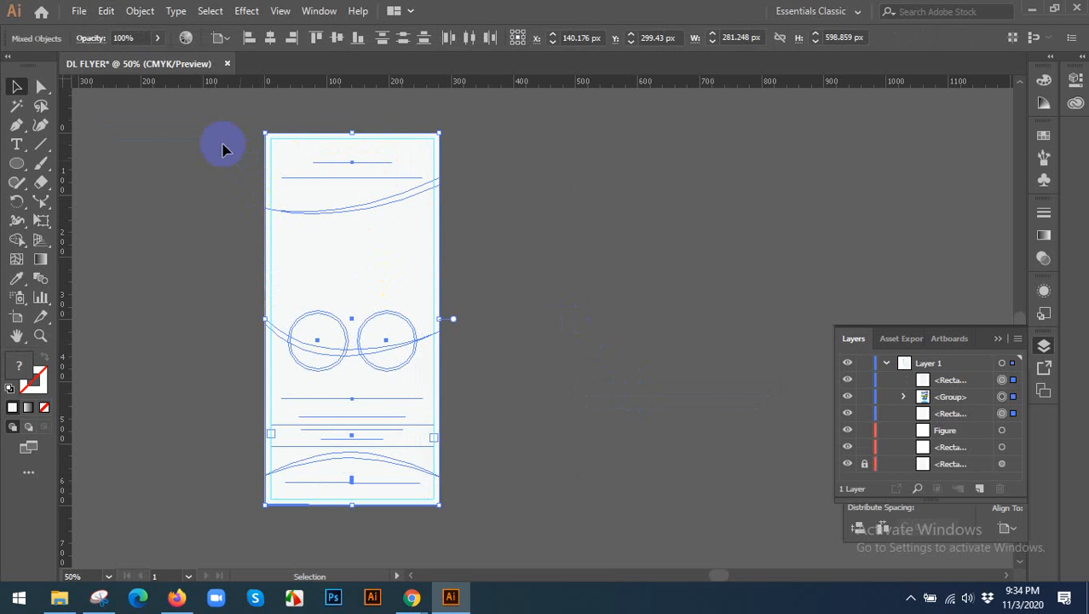
right_click(345, 244)
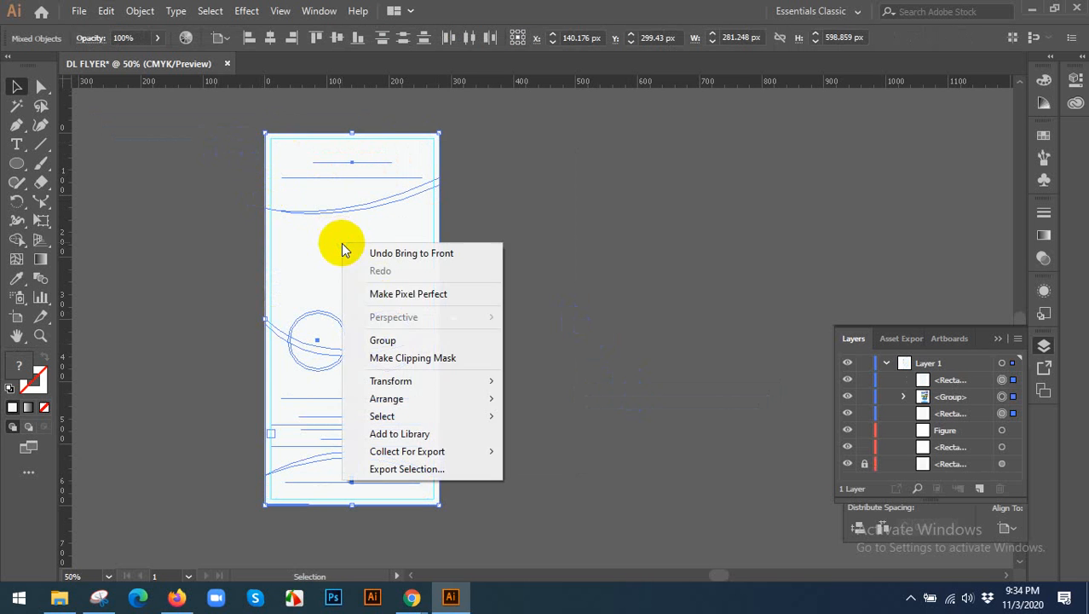
click(405, 358)
Try moving the clipped flyer off the artboard, then undo the move and deselect it.
drag(369, 317, 684, 346)
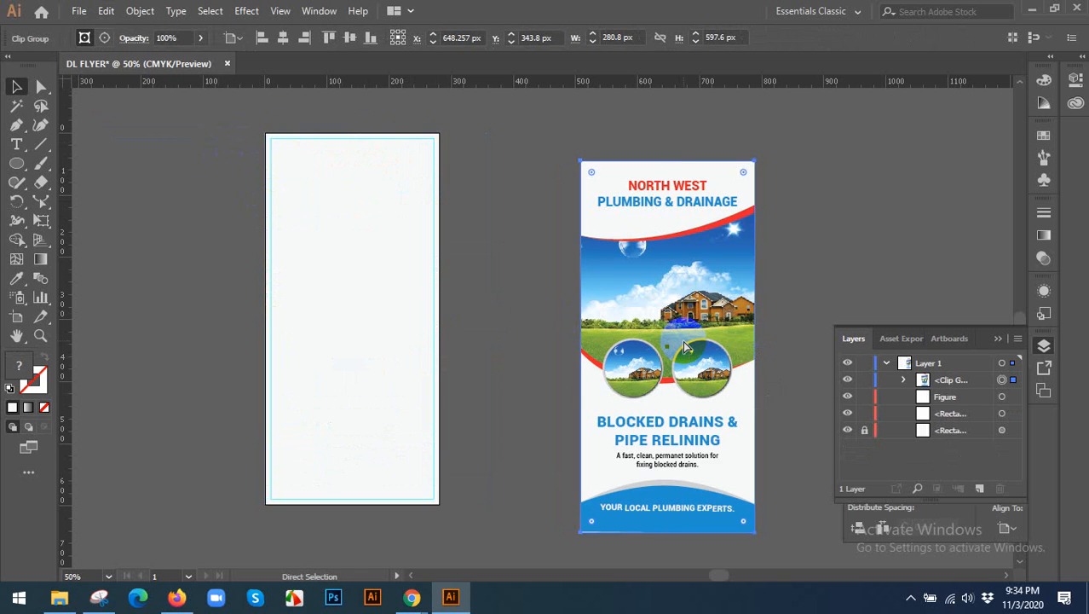
key(ctrl+z)
click(644, 317)
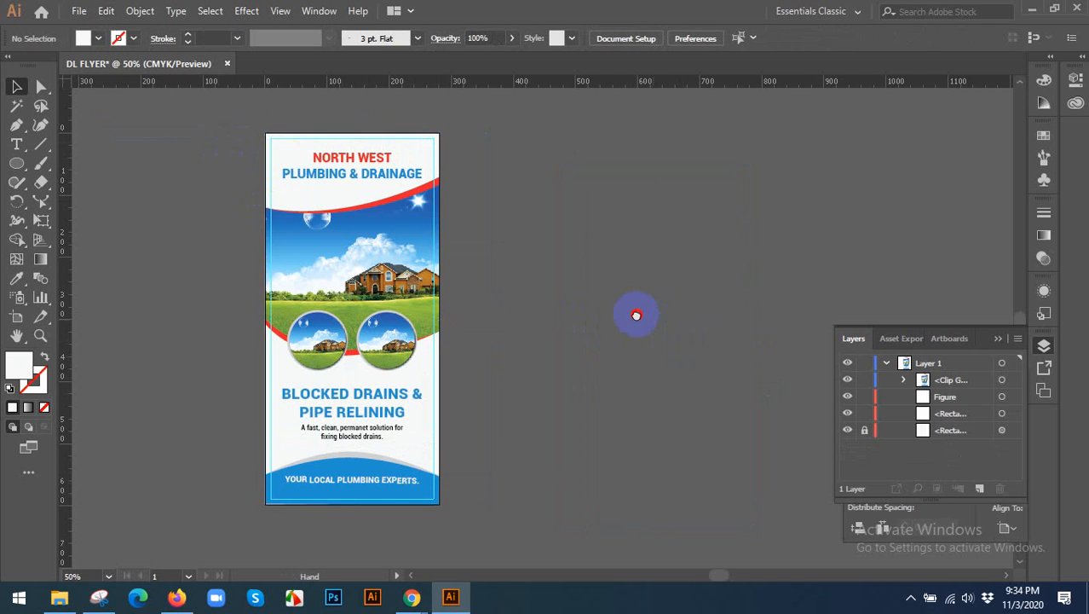
Move the clipped flyer off the artboard to the empty canvas beside its right edge.
drag(637, 314, 611, 307)
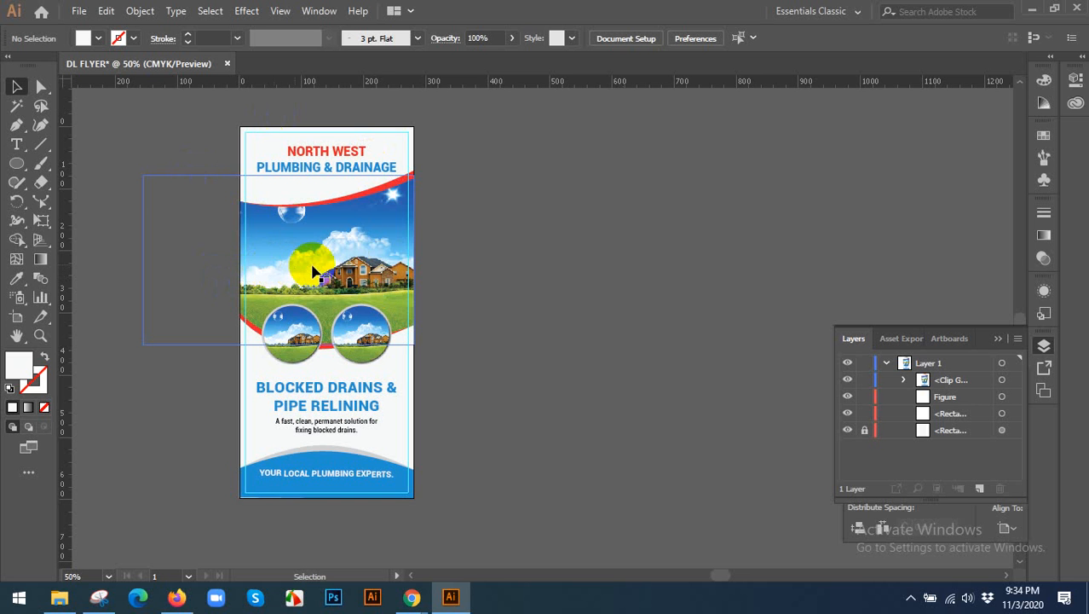
drag(324, 274, 622, 281)
click(783, 241)
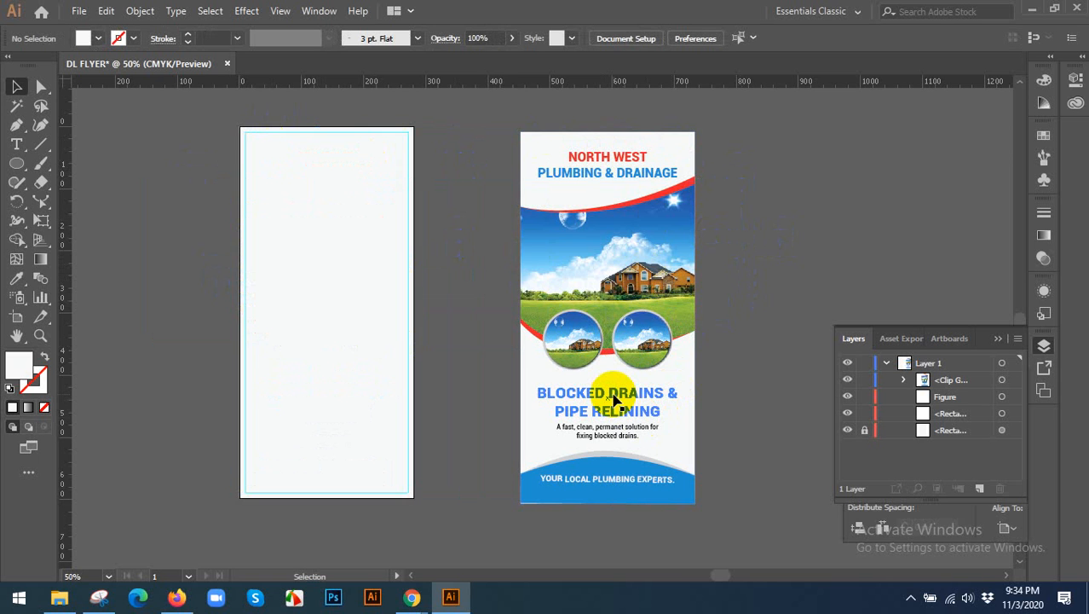
mouse_move(617, 401)
mouse_down()
mouse_move(735, 370)
mouse_move(698, 399)
mouse_move(584, 316)
mouse_move(605, 361)
mouse_move(554, 370)
mouse_move(603, 385)
mouse_up()
drag(628, 213, 621, 240)
Isolate the clip group, select the artwork group inside it, and exit isolation mode.
double_click(563, 181)
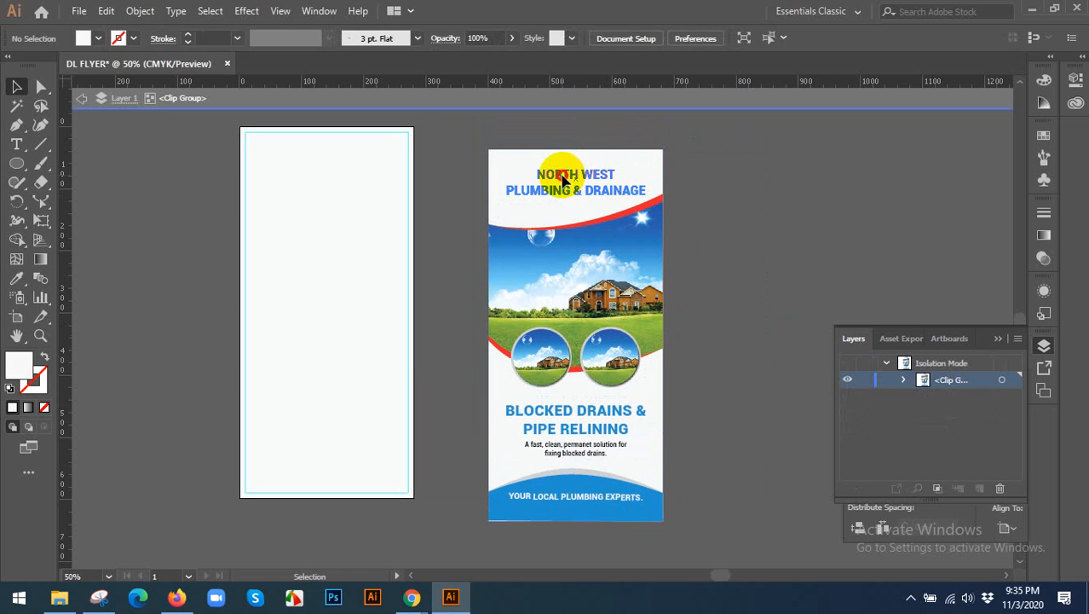
click(595, 182)
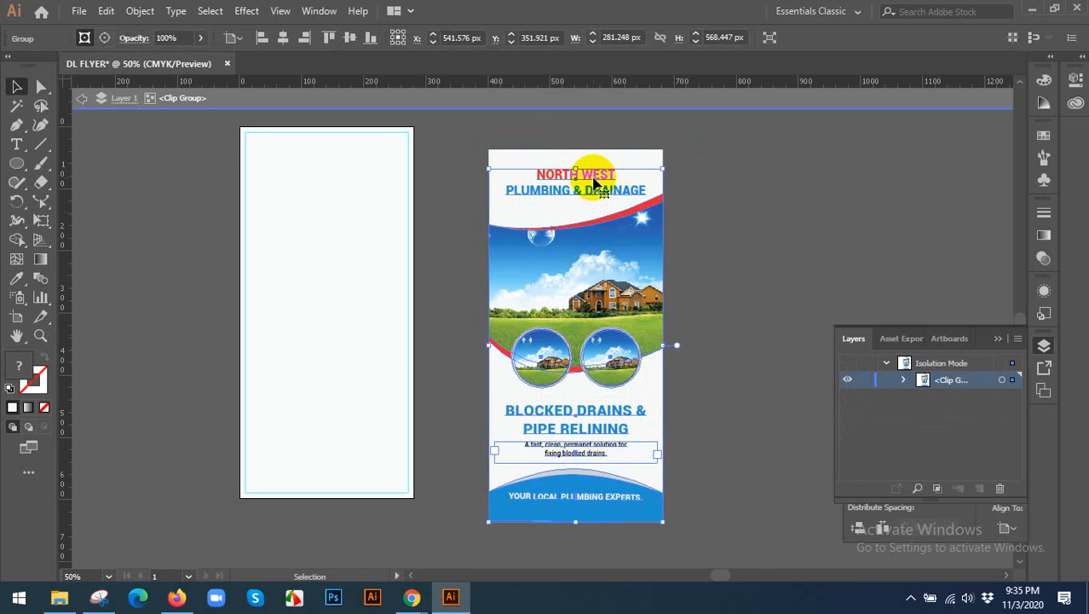
double_click(456, 168)
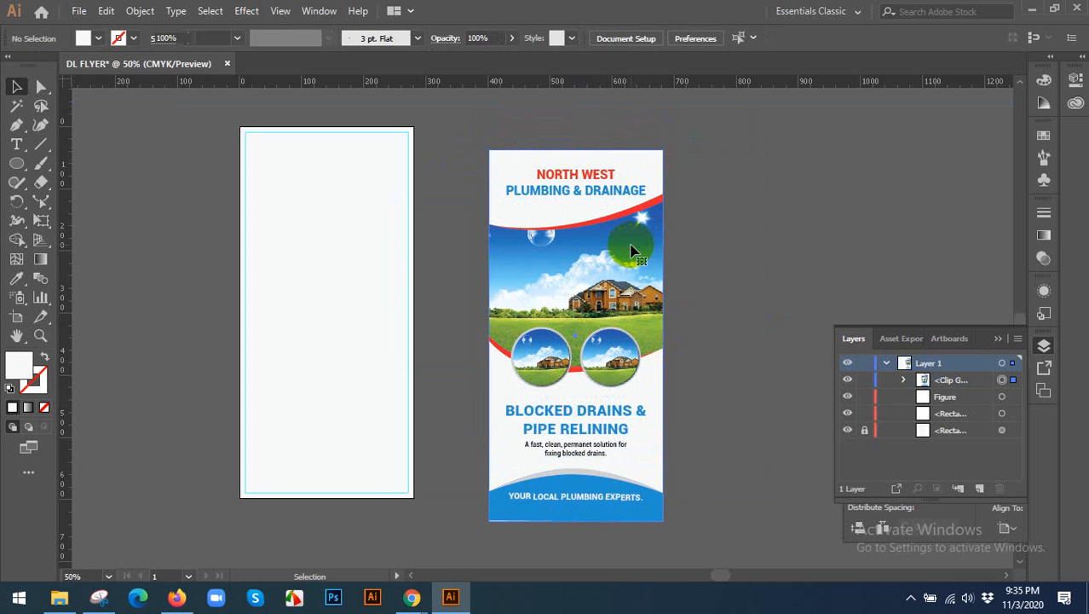
Move the clipped flyer back onto its artboard and deselect it.
click(627, 259)
drag(622, 266, 397, 230)
click(469, 200)
Open Brochure Front New.pdf from the Fiverr > 2020 > November > Final Work folder on the D: drive.
click(80, 15)
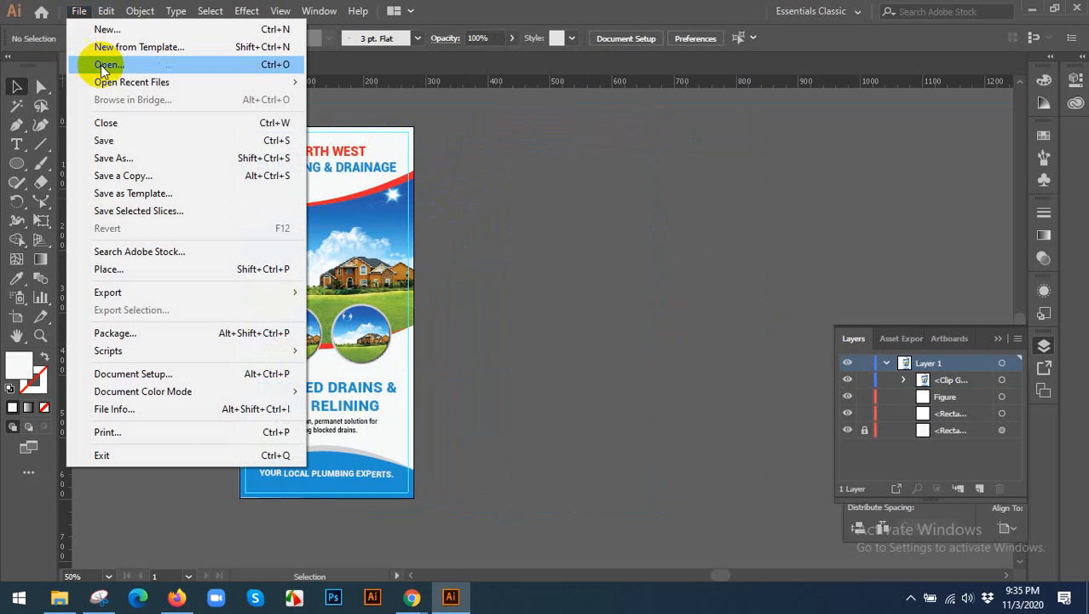
click(85, 65)
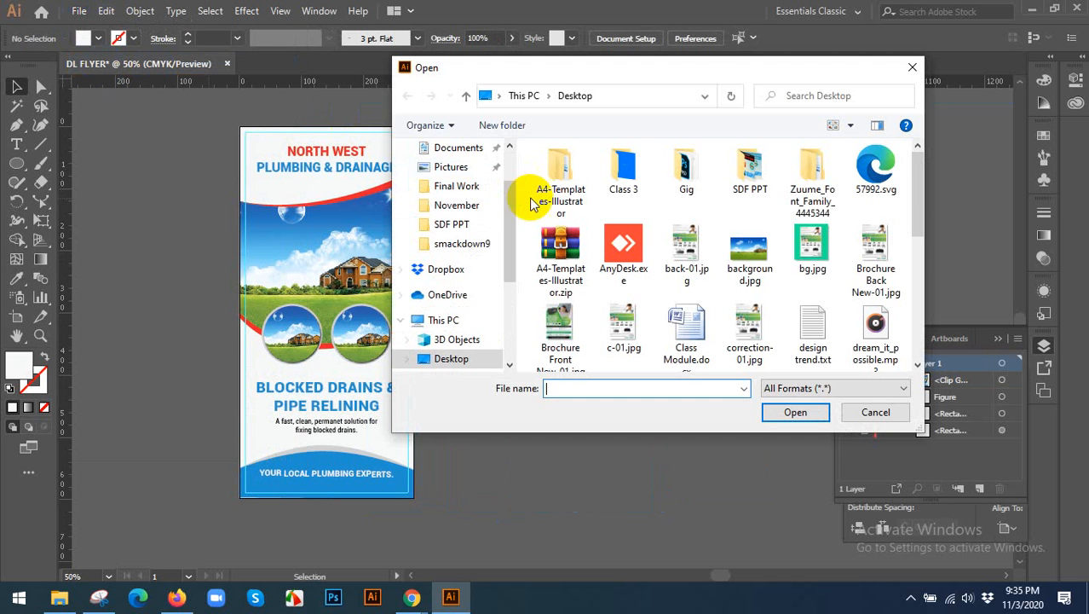
click(511, 323)
click(499, 327)
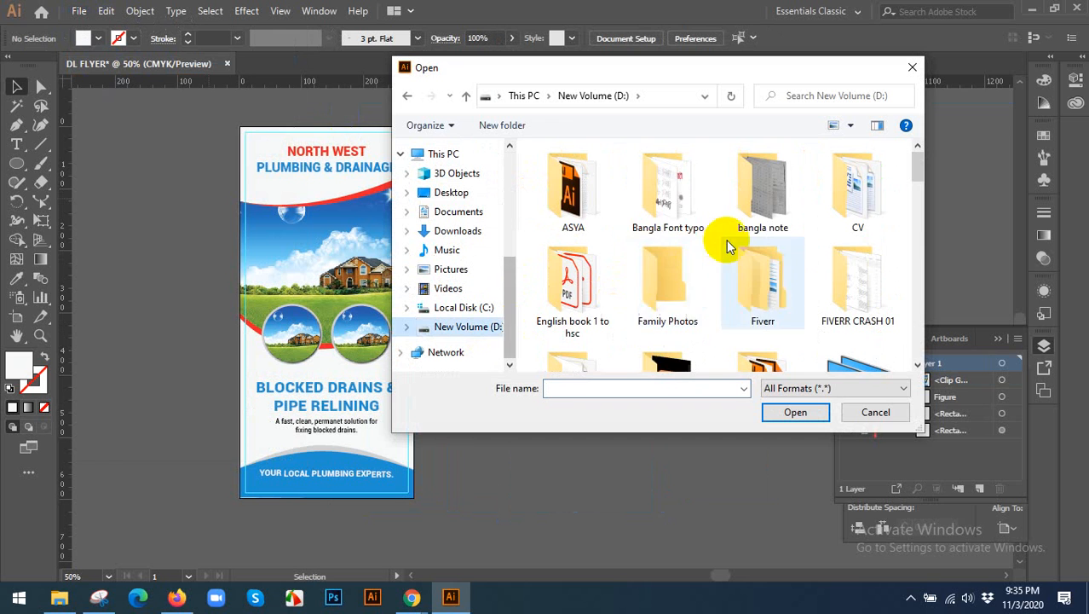
double_click(763, 312)
double_click(556, 175)
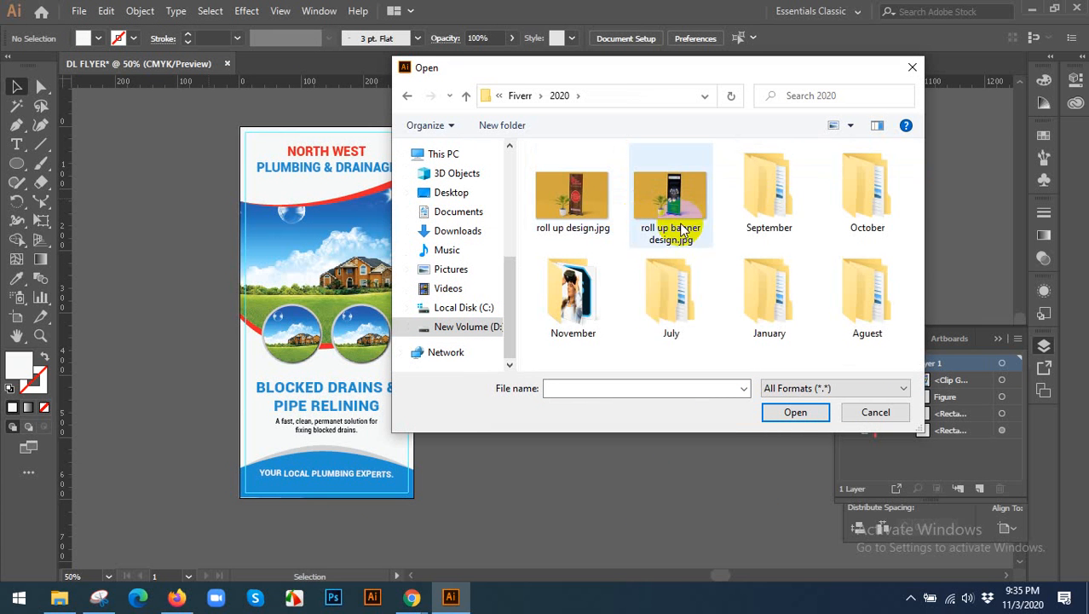
double_click(573, 294)
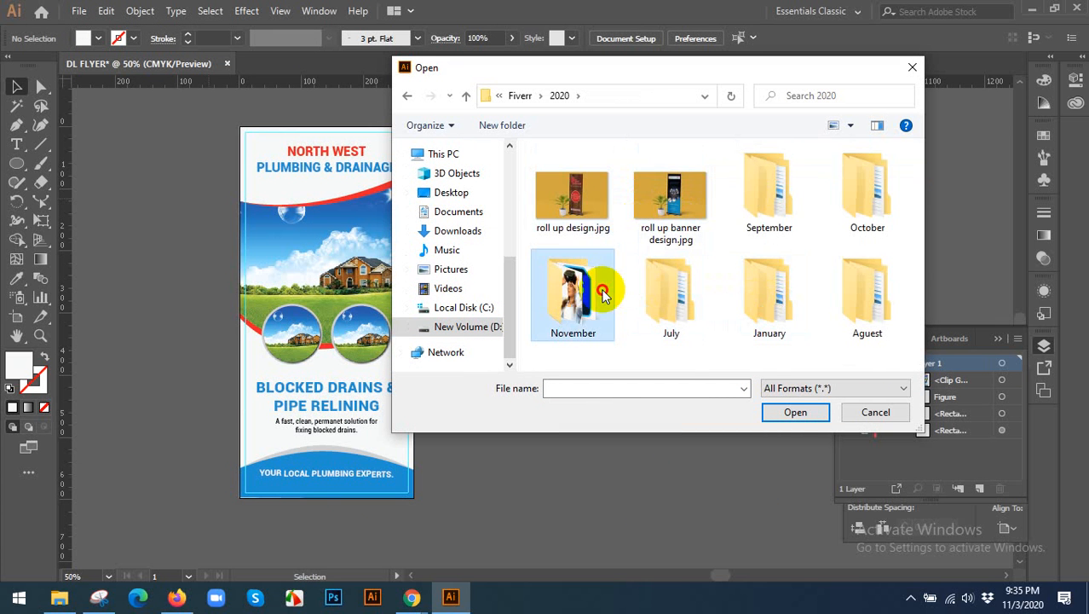
double_click(584, 201)
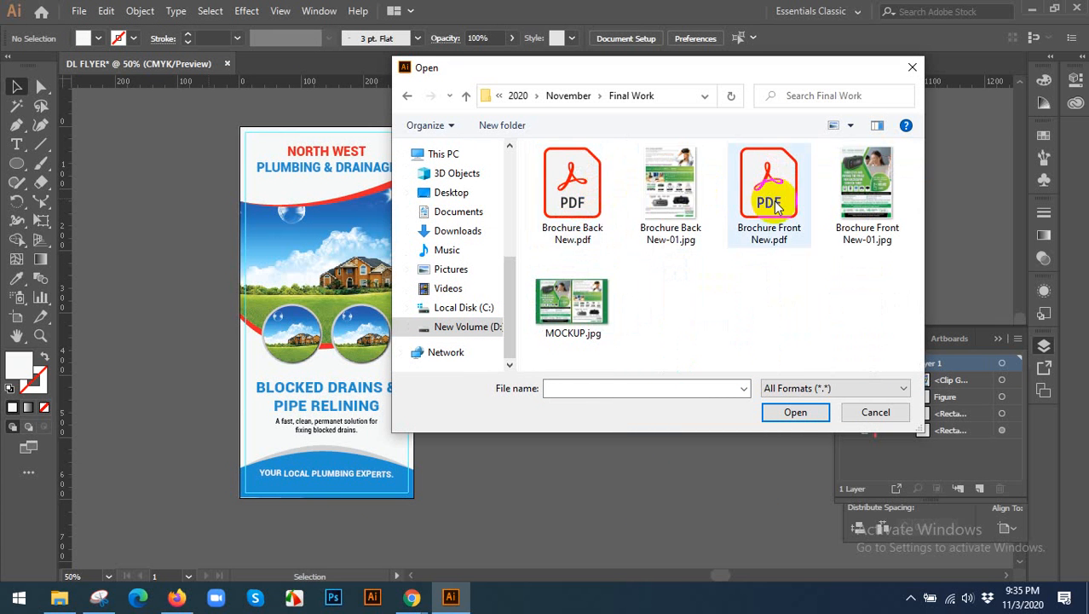
click(763, 209)
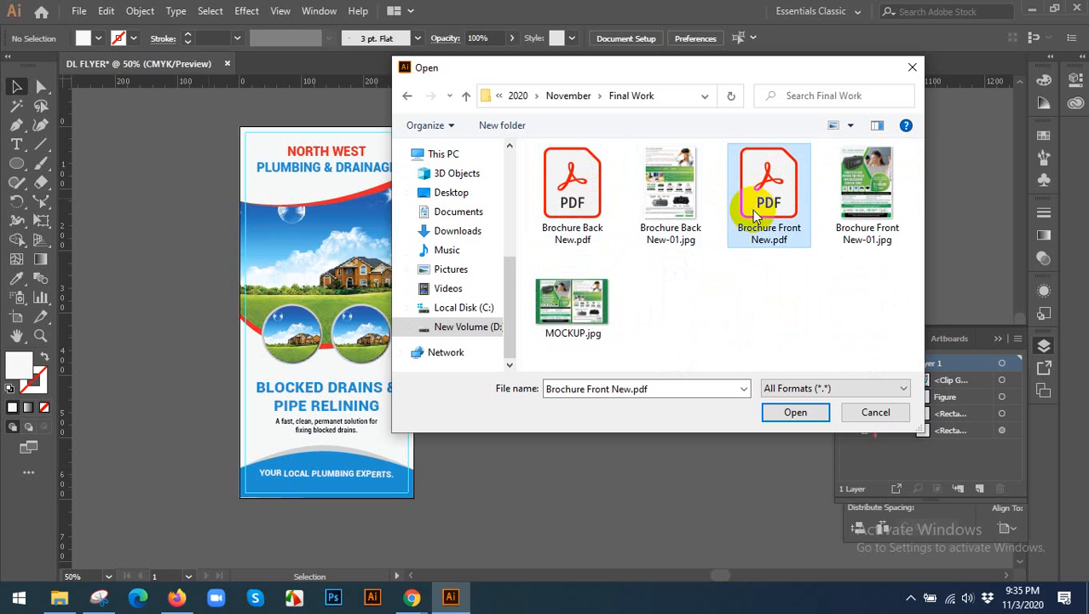
click(797, 411)
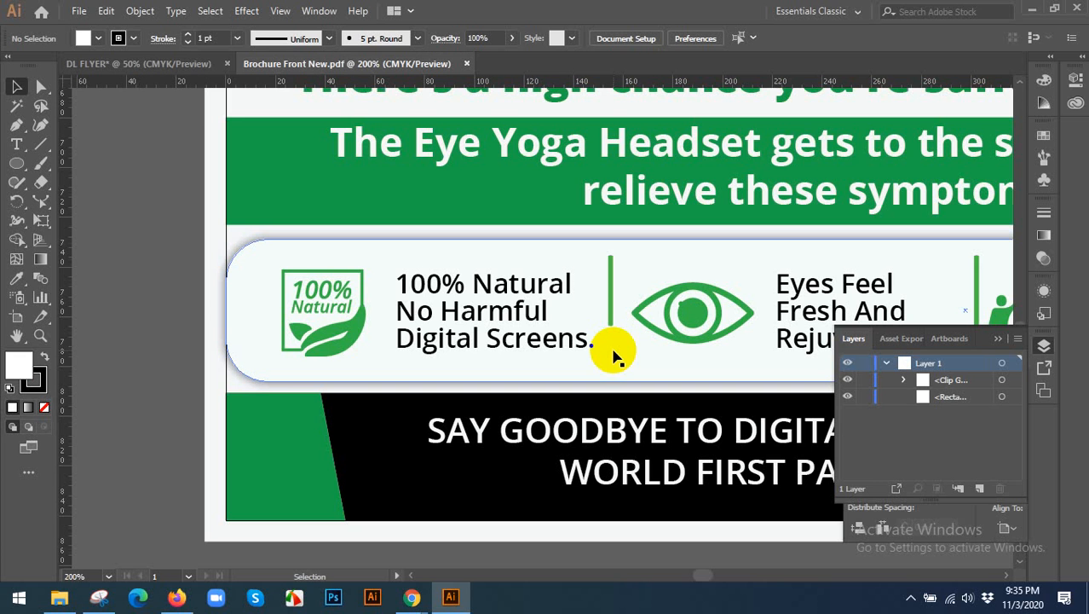
Fit the brochure's artboard to the window and show its guides.
key(ctrl+0)
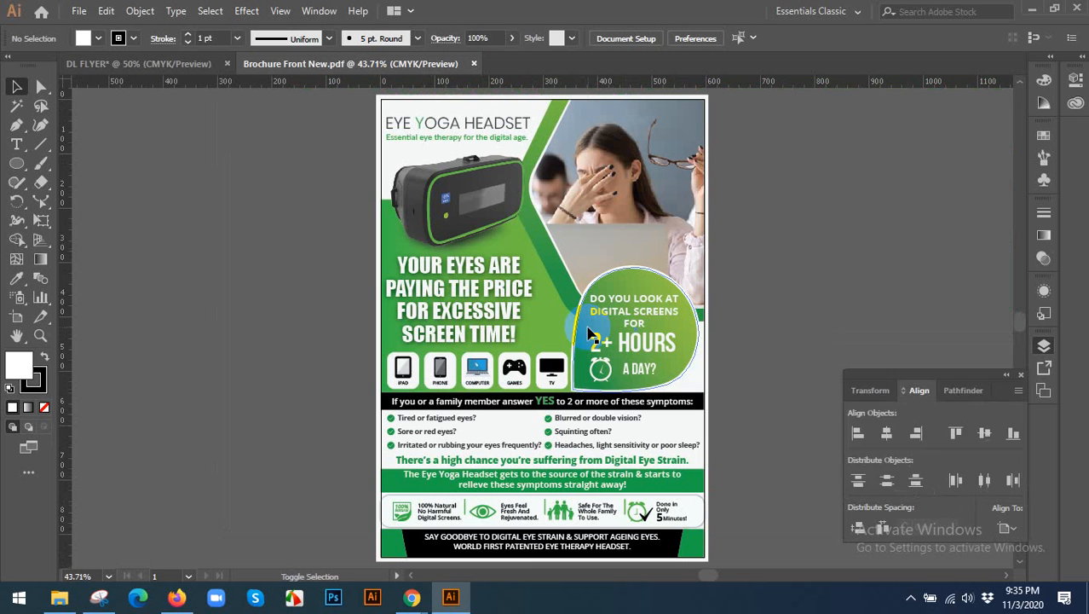
right_click(815, 188)
click(861, 316)
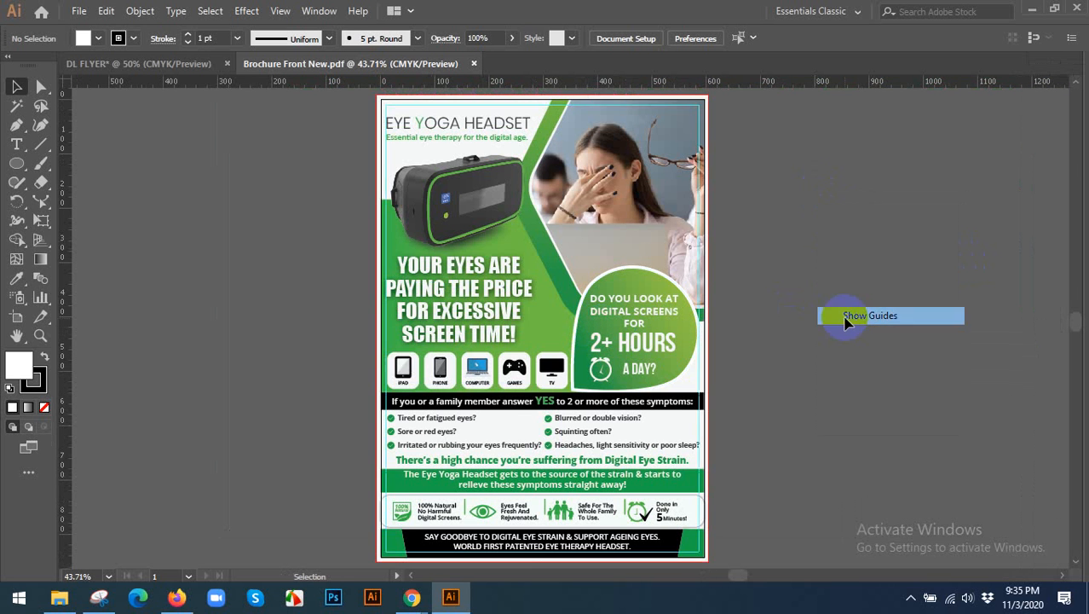
scroll(833, 324, up, 5)
scroll(416, 207, up, 2)
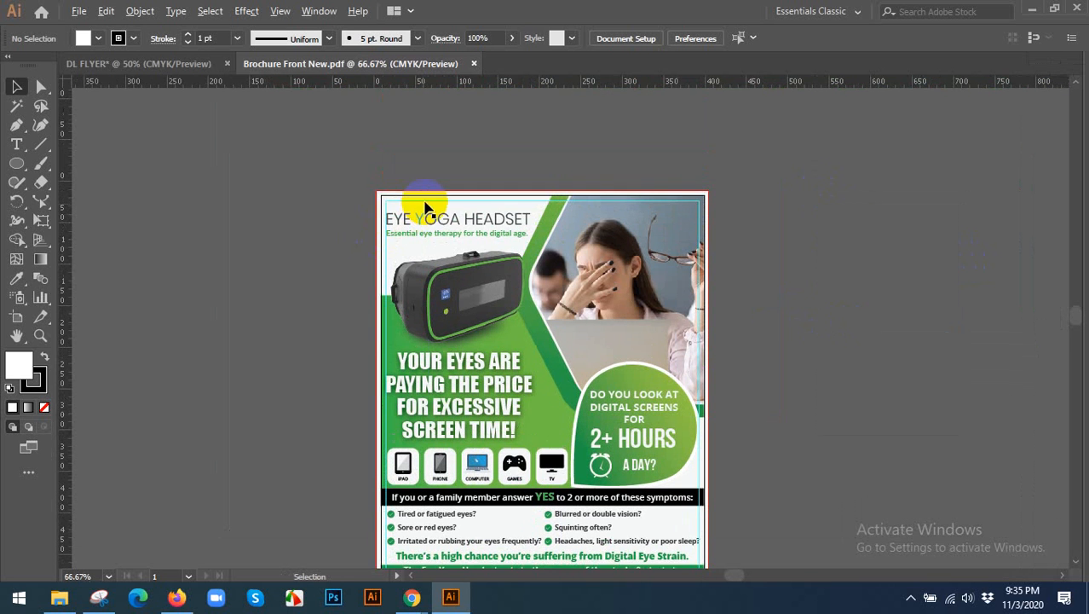
Move the clipped brochure artwork off its artboard and place it to the right, level with the empty page.
click(467, 212)
scroll(480, 207, down, 2)
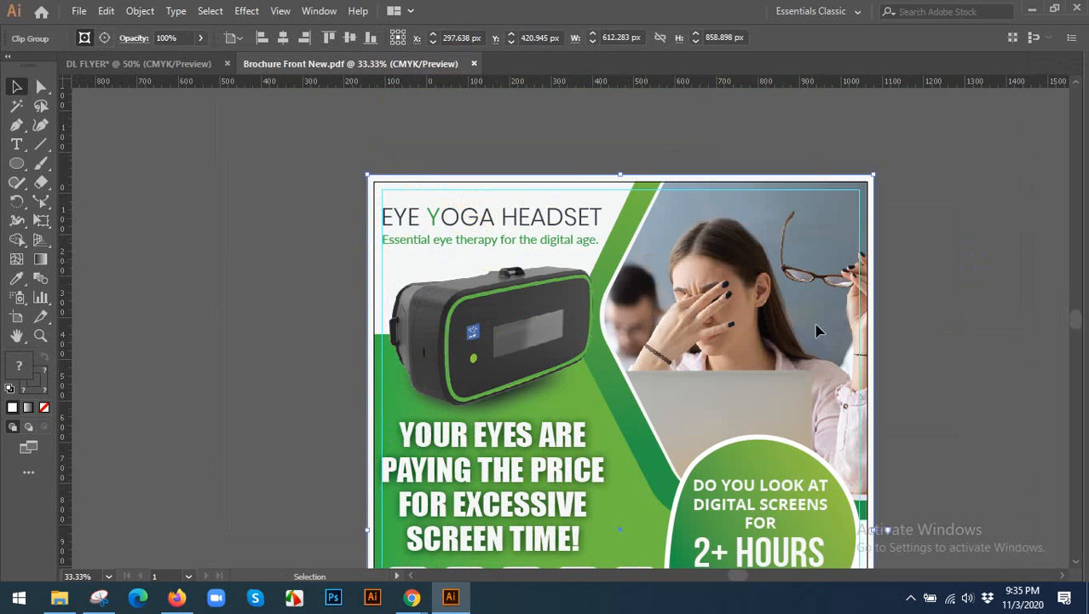
drag(392, 307, 862, 315)
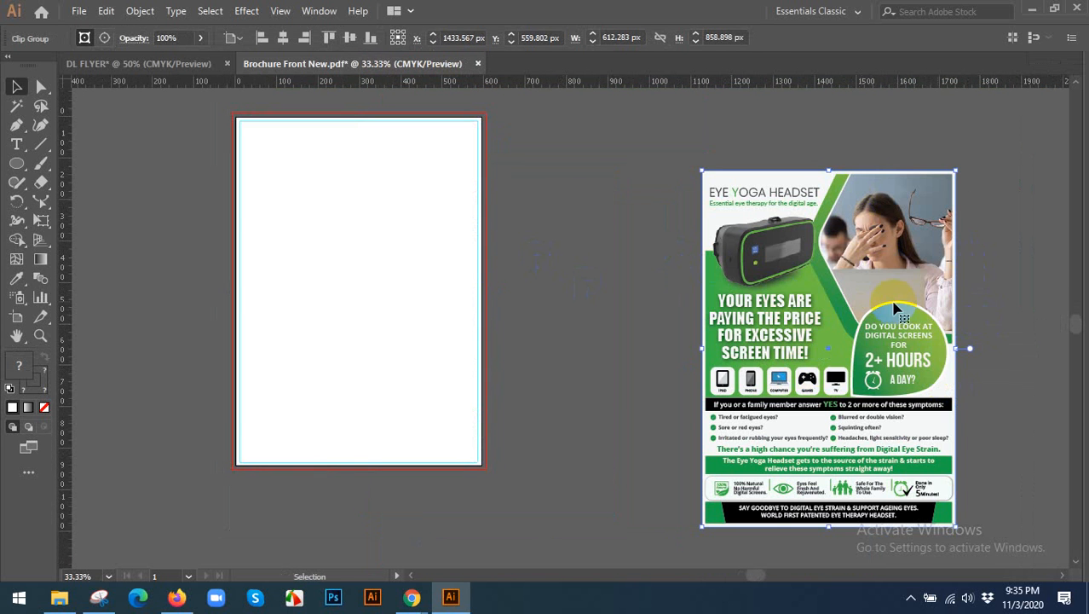
click(603, 314)
drag(904, 365, 724, 303)
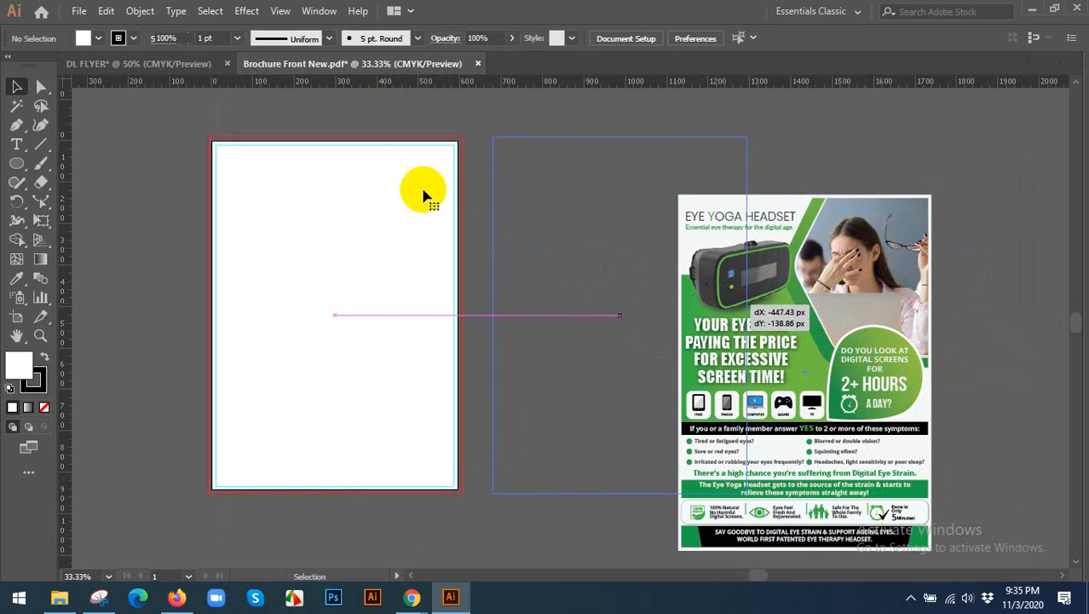
drag(214, 317, 370, 460)
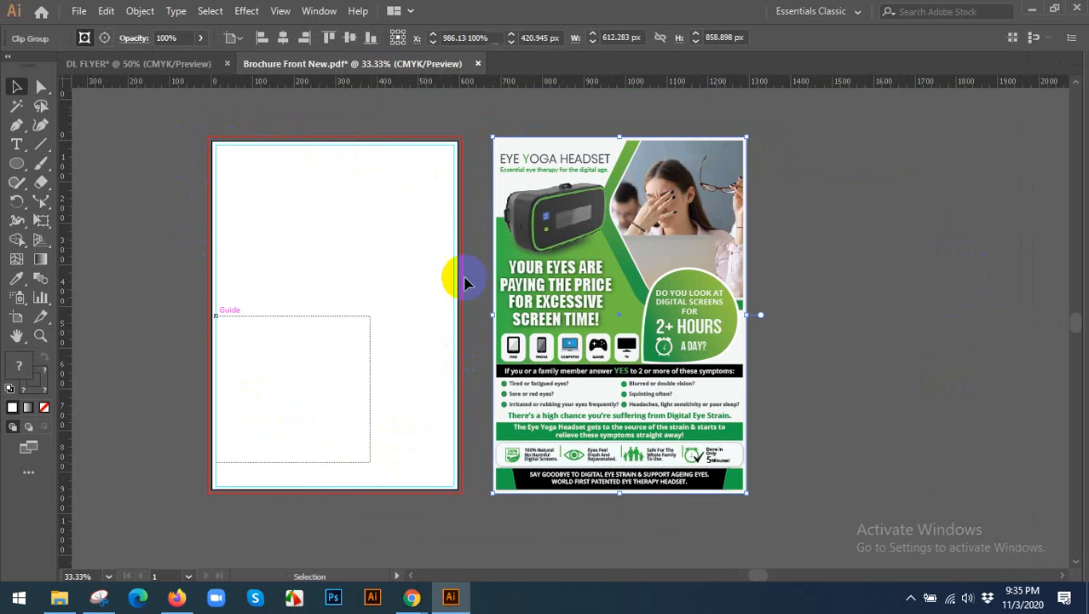
drag(431, 139, 445, 233)
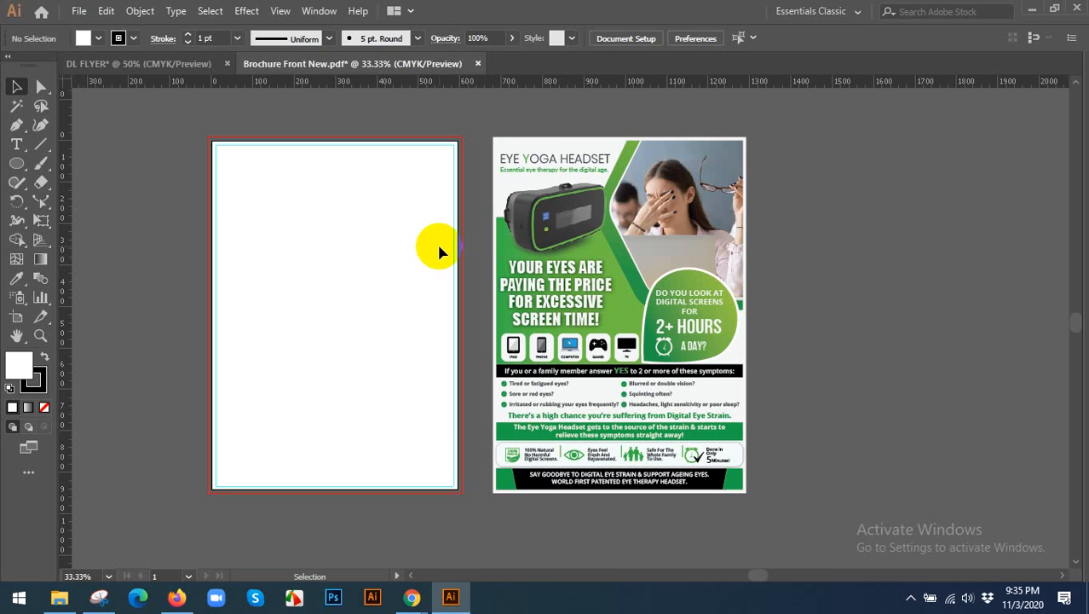
Move the clipped brochure artwork back over its artboard and deselect it.
click(744, 271)
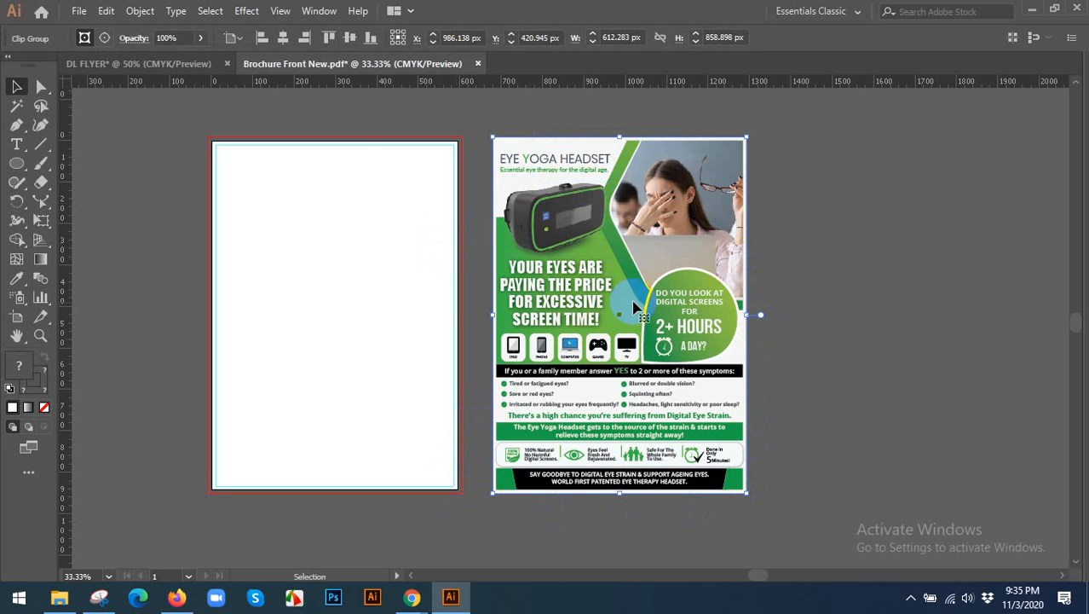
drag(636, 305, 356, 309)
click(496, 264)
Examine the brochure's clipped artwork edges against the bleed line, artboard border and margin guides.
scroll(191, 229, up, 1)
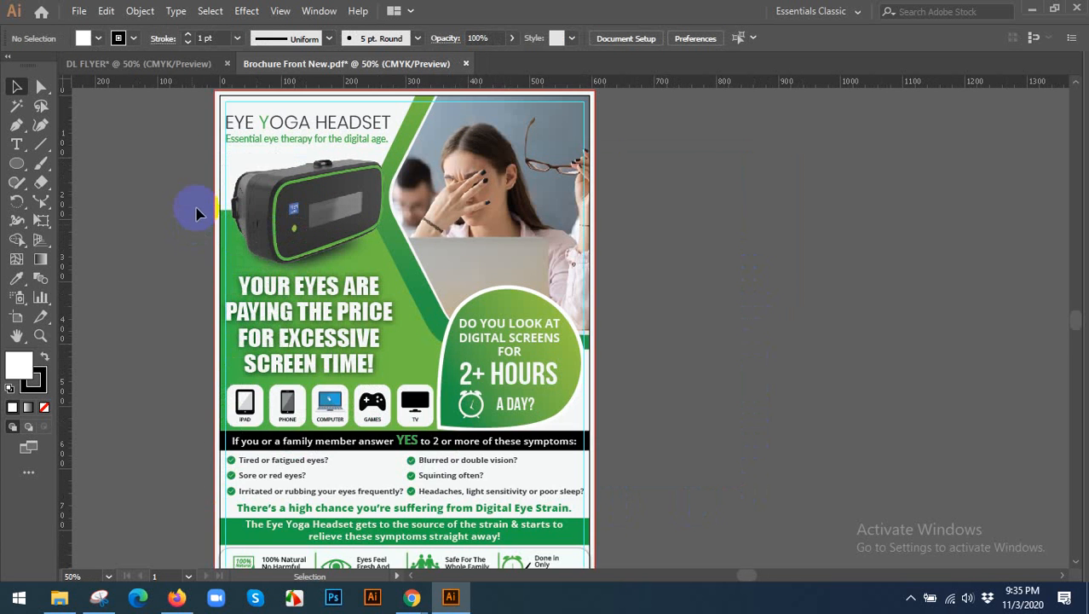
scroll(206, 189, up, 2)
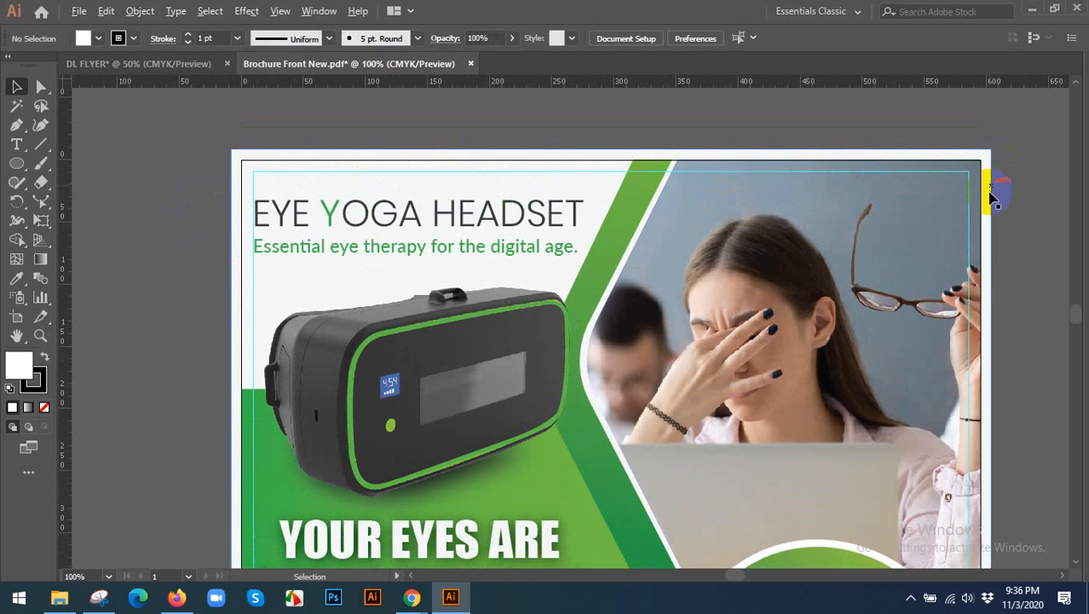
scroll(990, 196, down, 1)
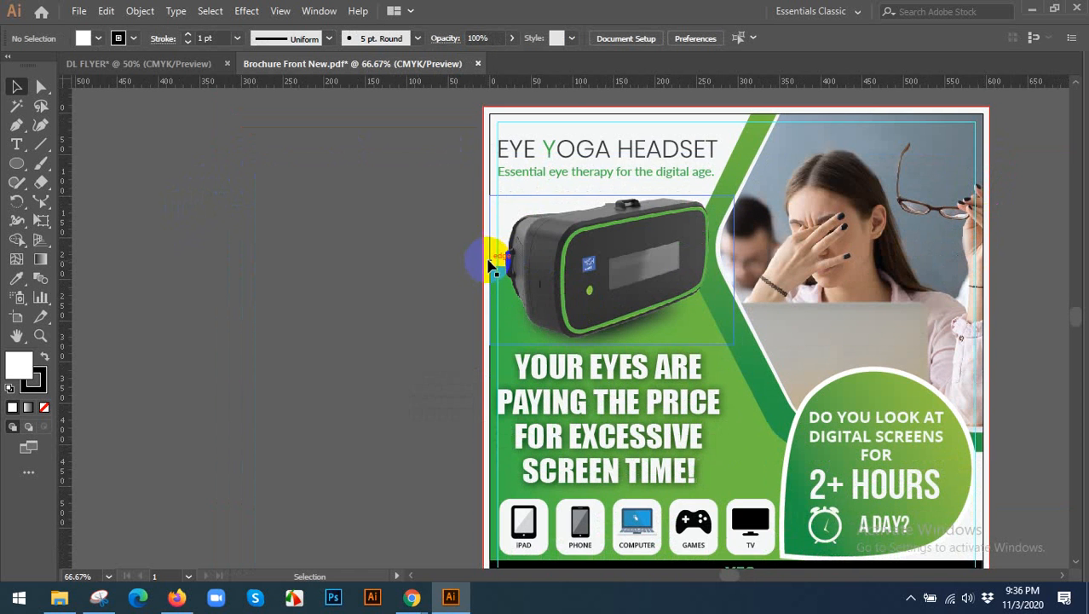
drag(669, 423, 562, 287)
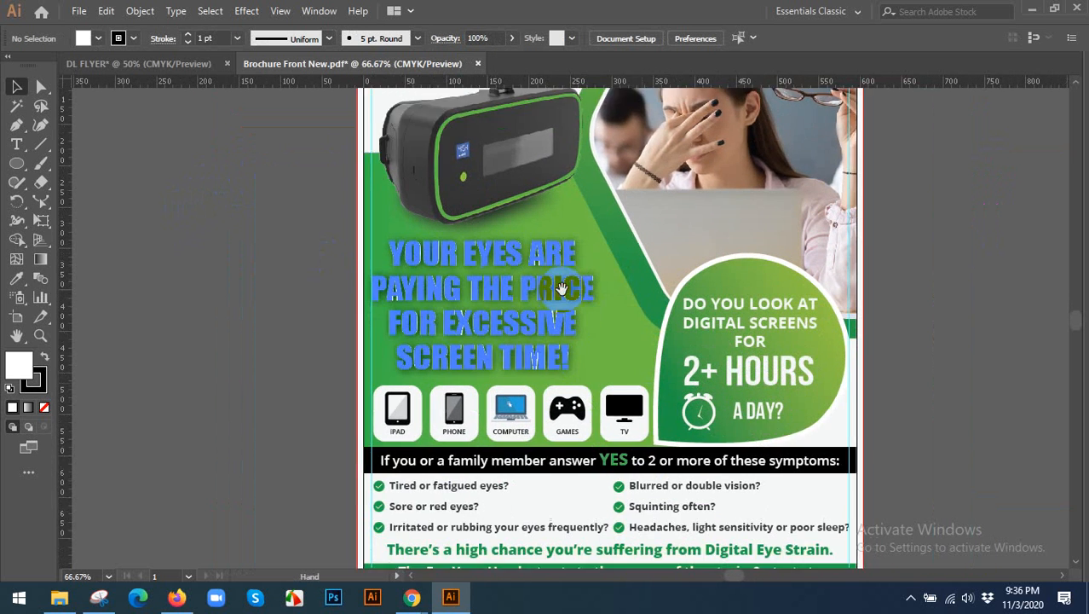
scroll(832, 372, up, 5)
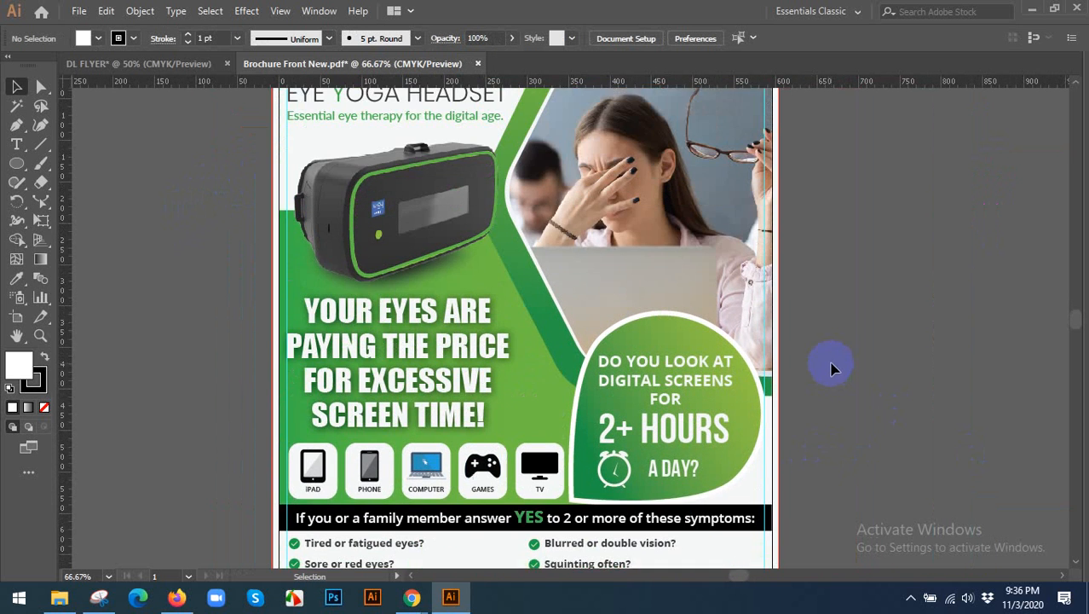
drag(851, 313, 631, 284)
scroll(676, 274, down, 1)
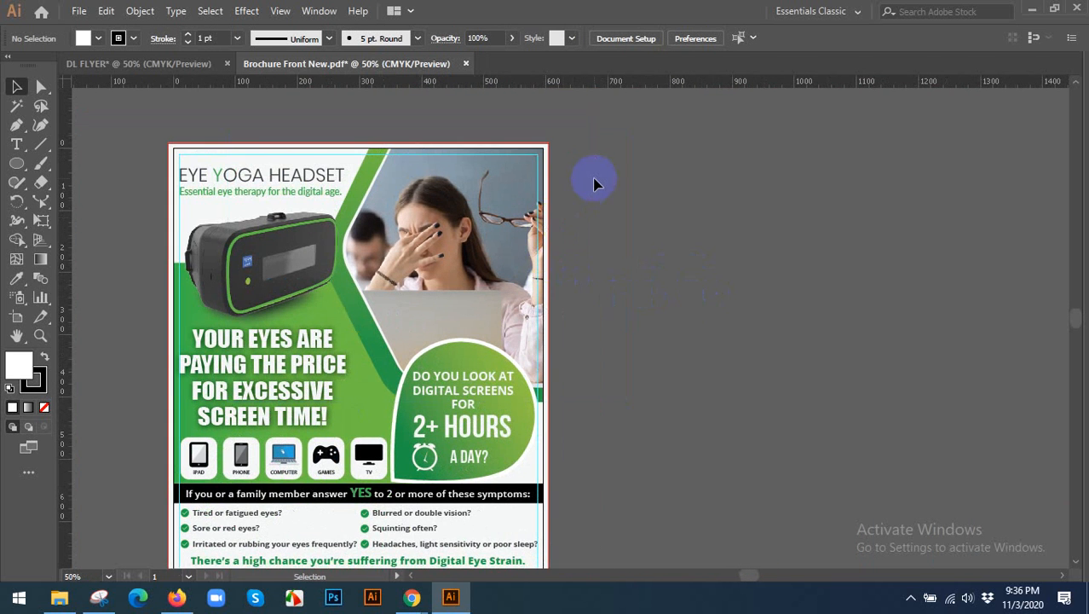
Duplicate the clipped brochure artwork about 612 px to the right, edge to edge with the original, and deselect it.
scroll(596, 184, down, 1)
drag(592, 152, 656, 308)
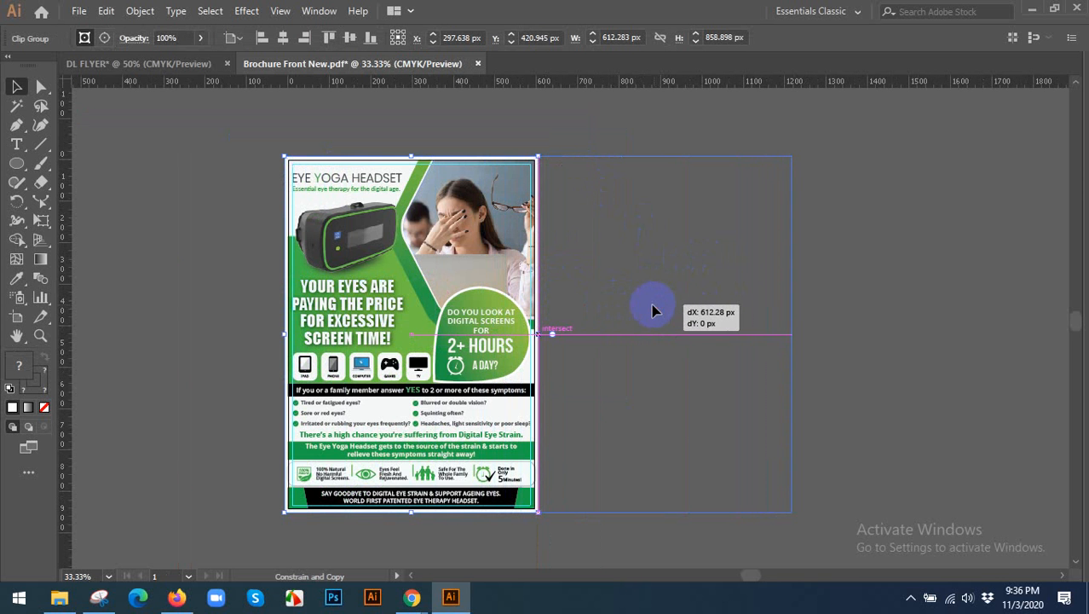
drag(788, 311, 789, 311)
click(832, 287)
Select both brochure copies, move them about 1284 px to the right, clear of the artboard, and deselect them.
key(ctrl+equal)
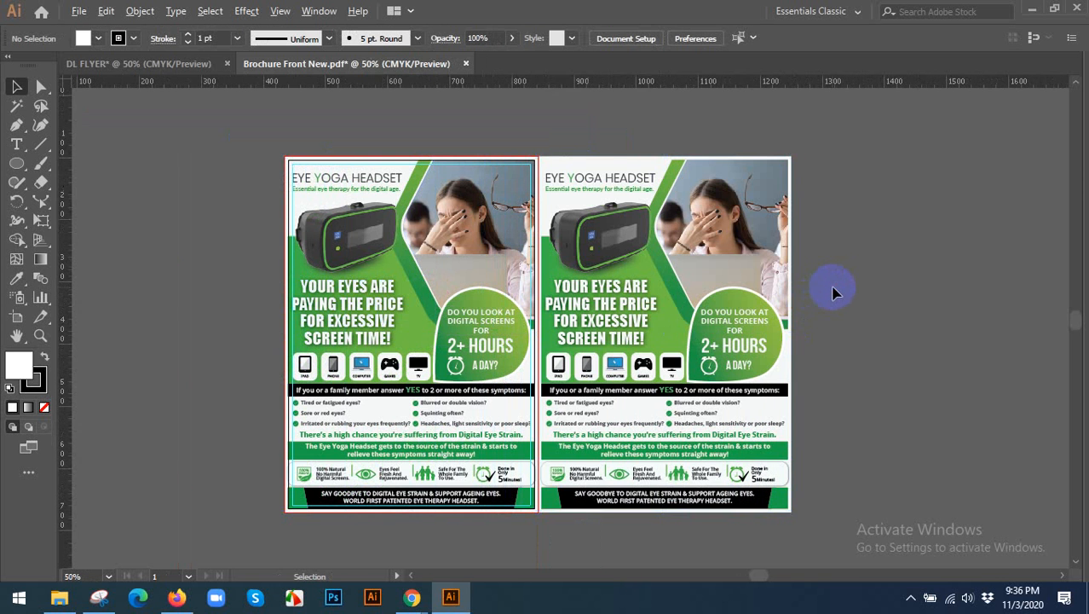
key(ctrl+minus)
key(ctrl+minus)
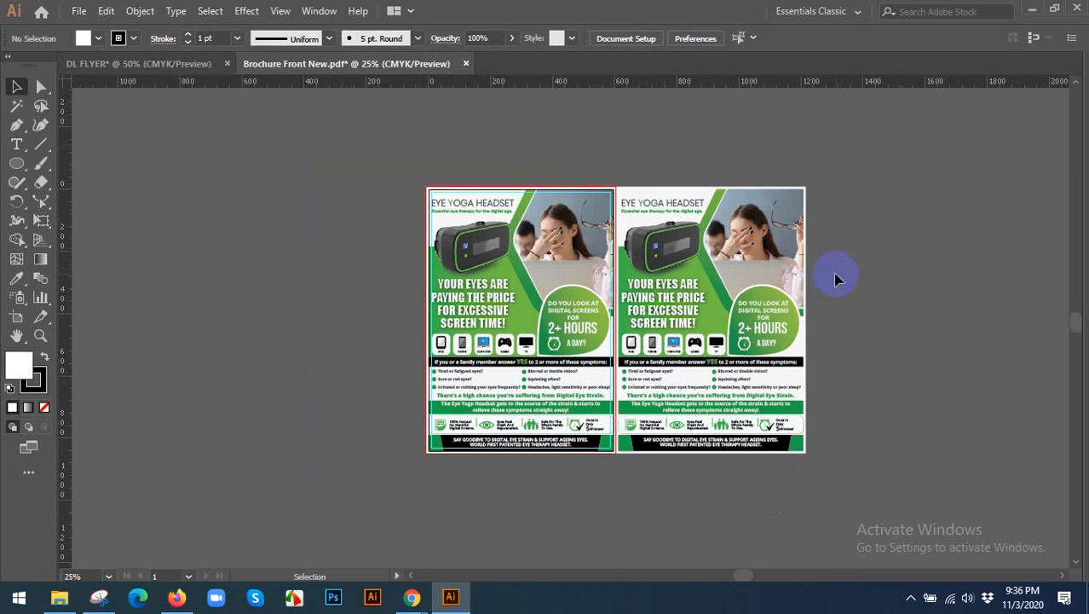
scroll(697, 286, up, 1)
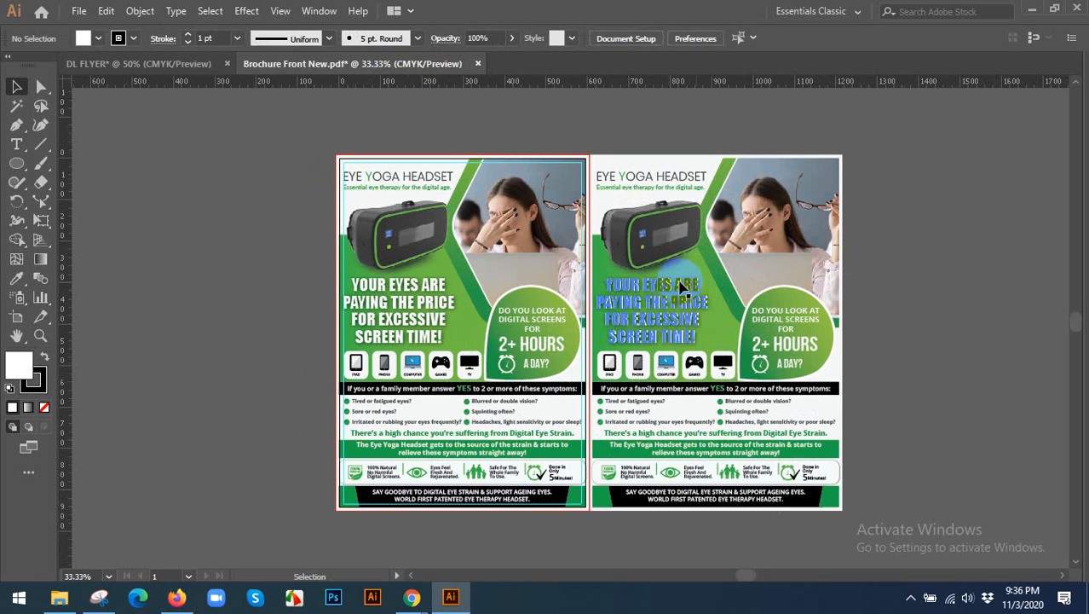
scroll(420, 275, down, 1)
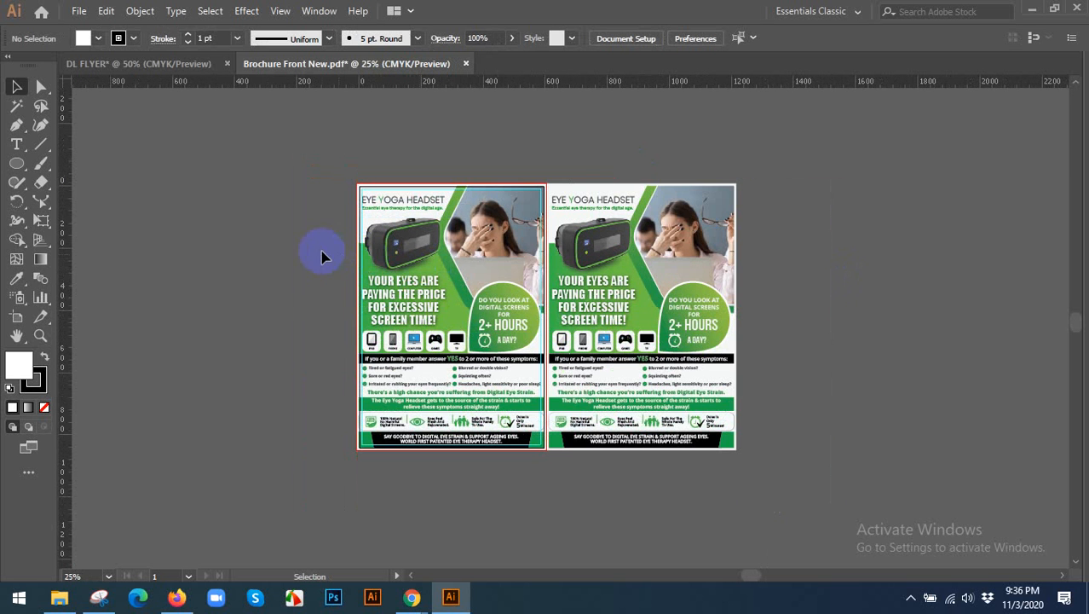
click(672, 328)
scroll(590, 228, down, 1)
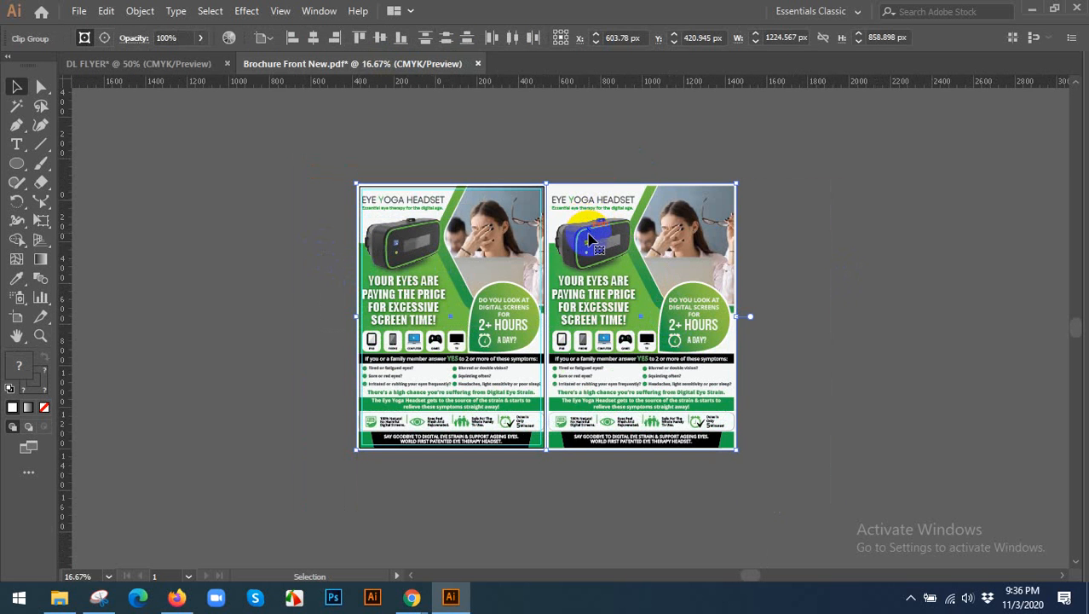
drag(594, 261, 720, 286)
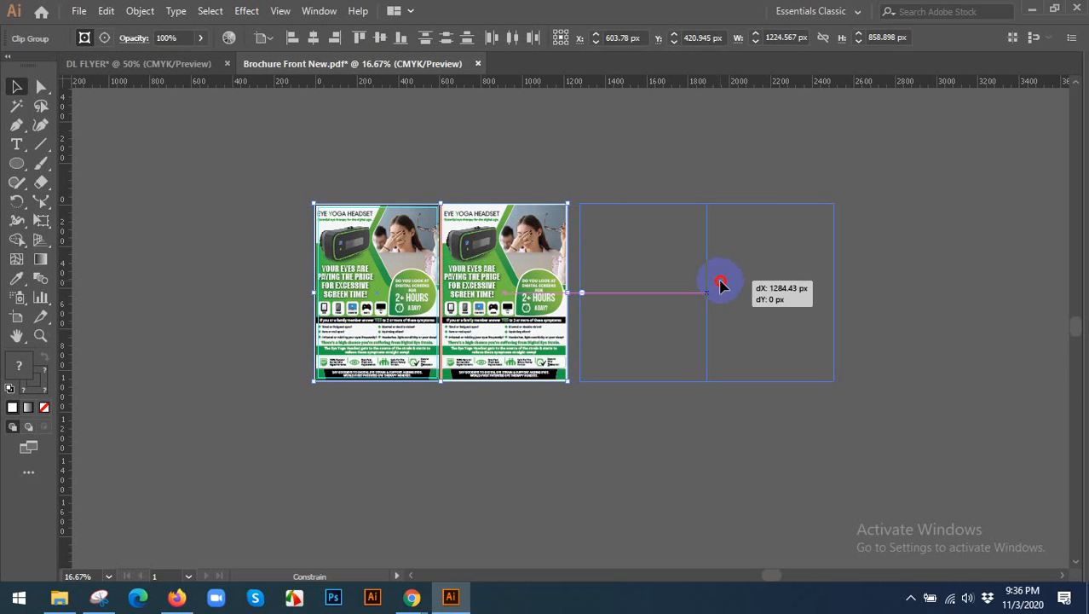
drag(744, 433, 765, 422)
click(765, 422)
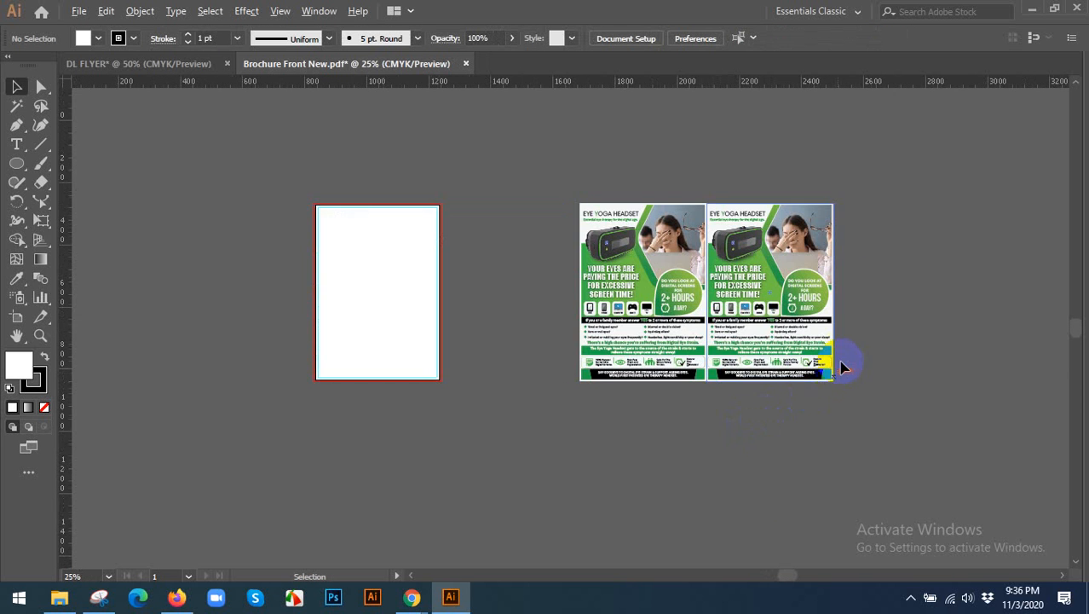
Shift the second brochure copy slightly left so it overlaps the first, and send it to the back.
scroll(835, 362, up, 1)
scroll(814, 274, up, 2)
scroll(775, 324, up, 1)
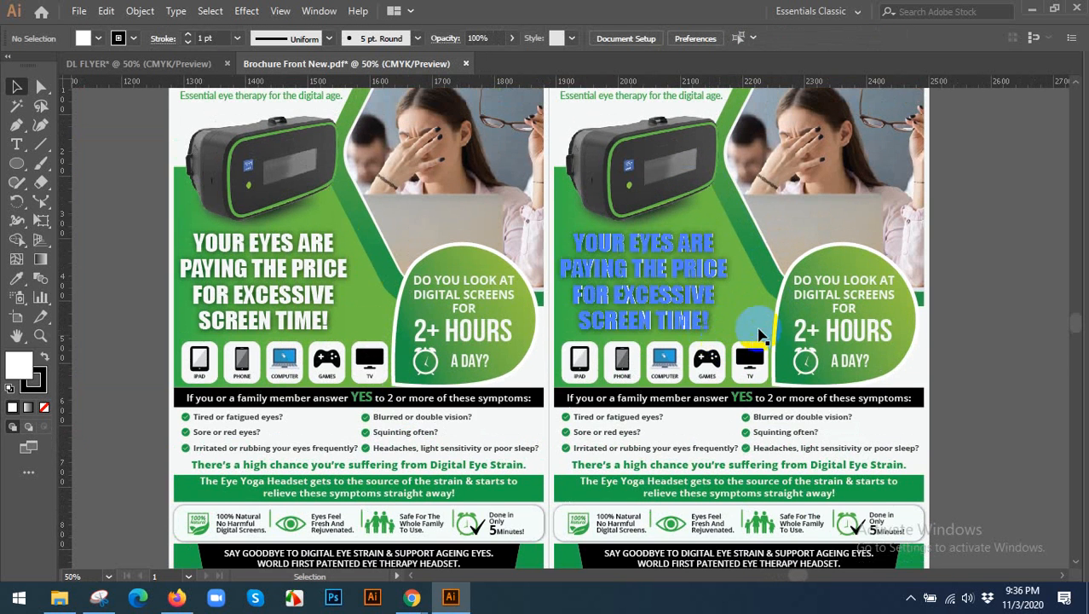
drag(789, 326, 774, 328)
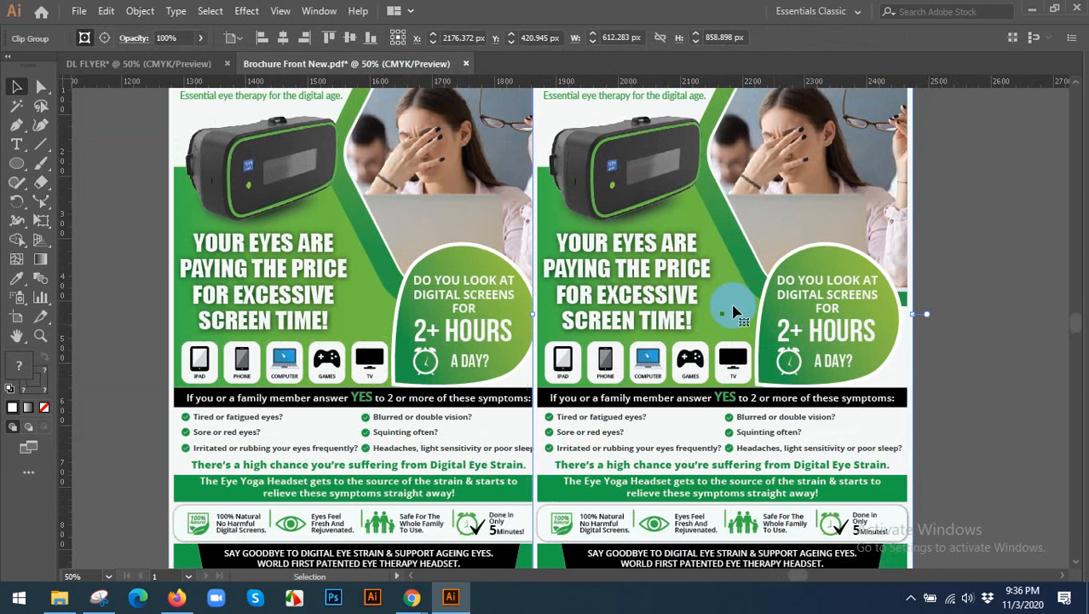
right_click(655, 269)
mouse_move(780, 438)
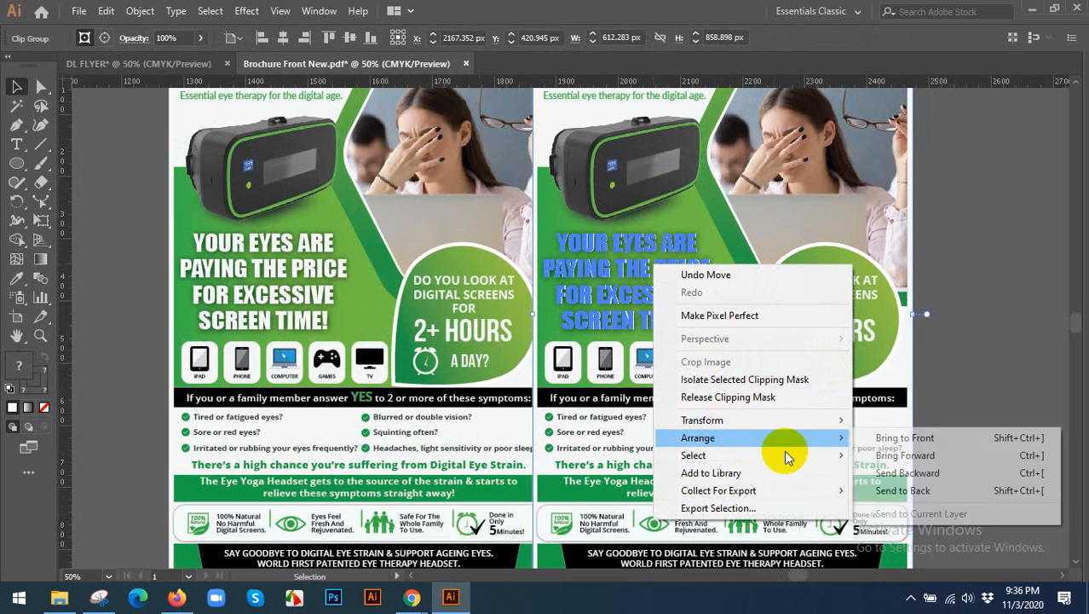
click(880, 490)
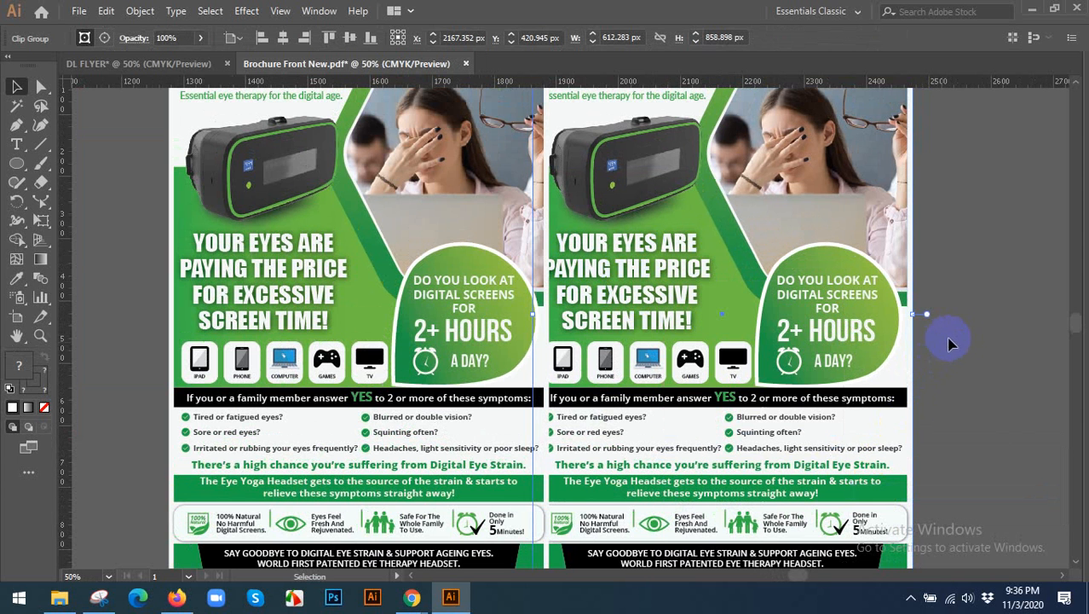
Move the second brochure copy right until it sits edge to edge with the first, and deselect it.
drag(851, 338, 774, 339)
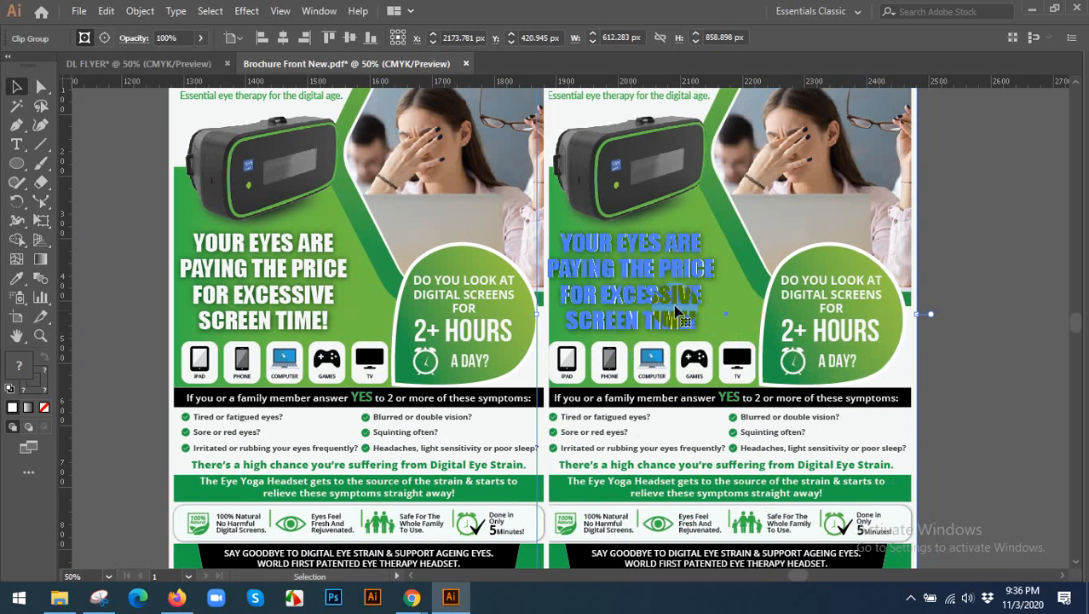
click(970, 274)
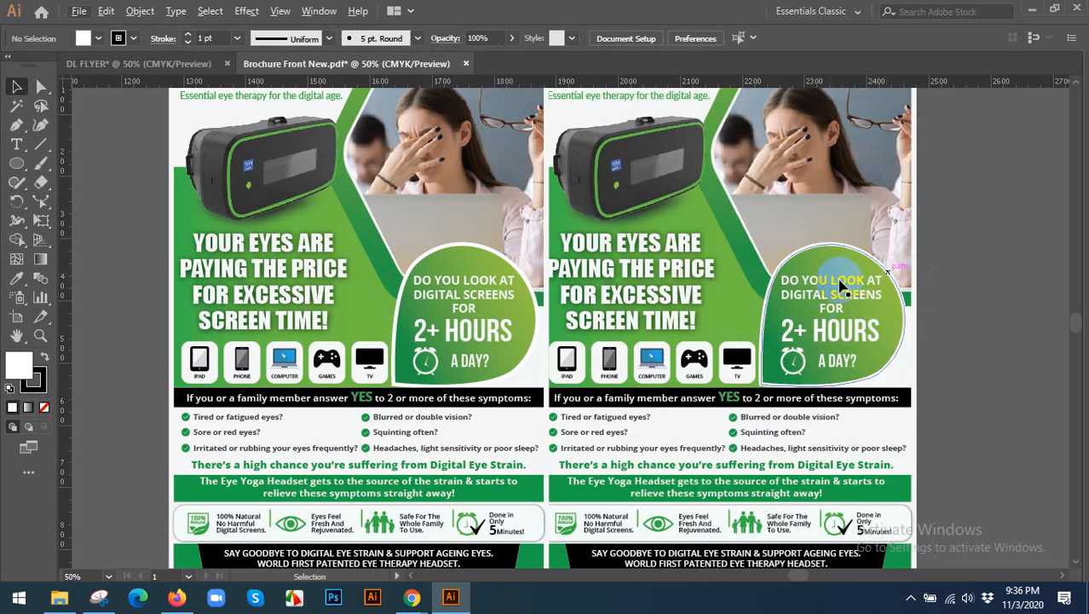
drag(819, 281, 727, 305)
drag(611, 298, 699, 288)
scroll(698, 285, down, 2)
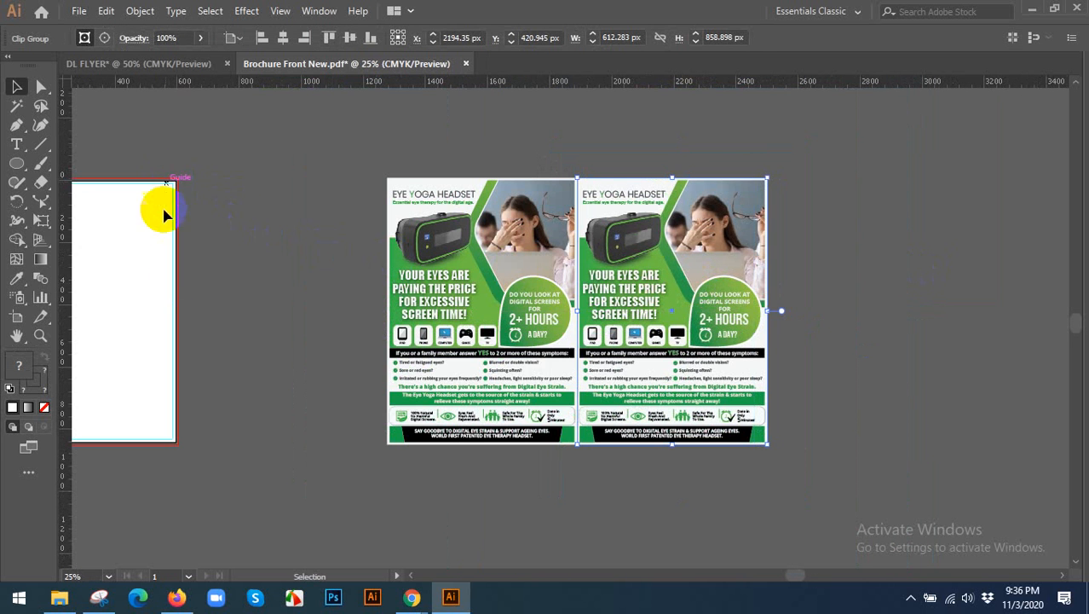
click(661, 165)
Inspect the seam between the two brochure copies, and close Brochure Front New.pdf without saving changes.
scroll(661, 166, up, 2)
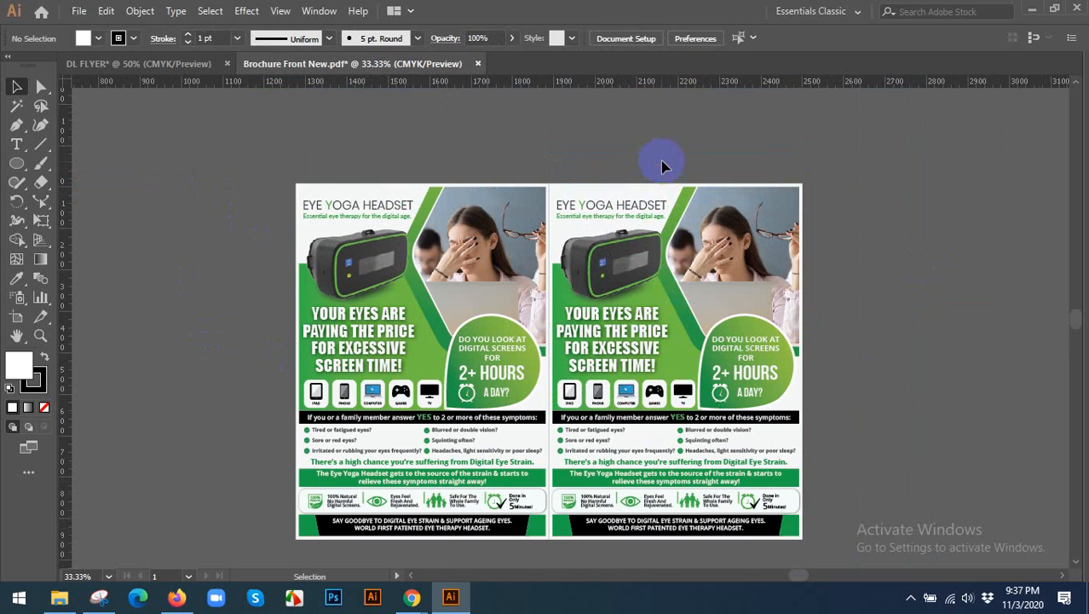
scroll(486, 440, up, 2)
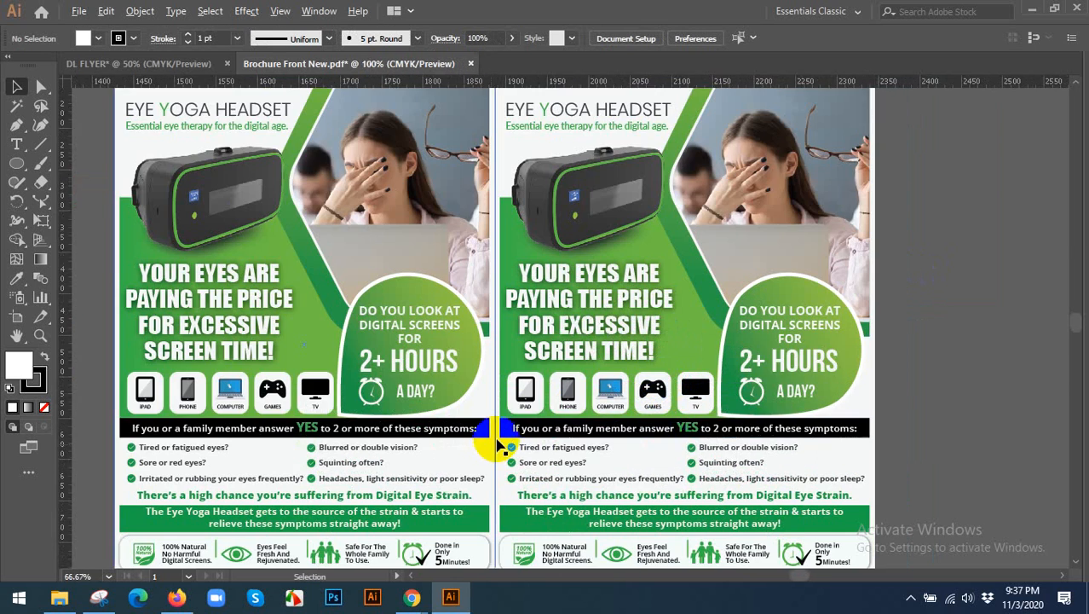
scroll(494, 366, up, 2)
scroll(509, 317, down, 6)
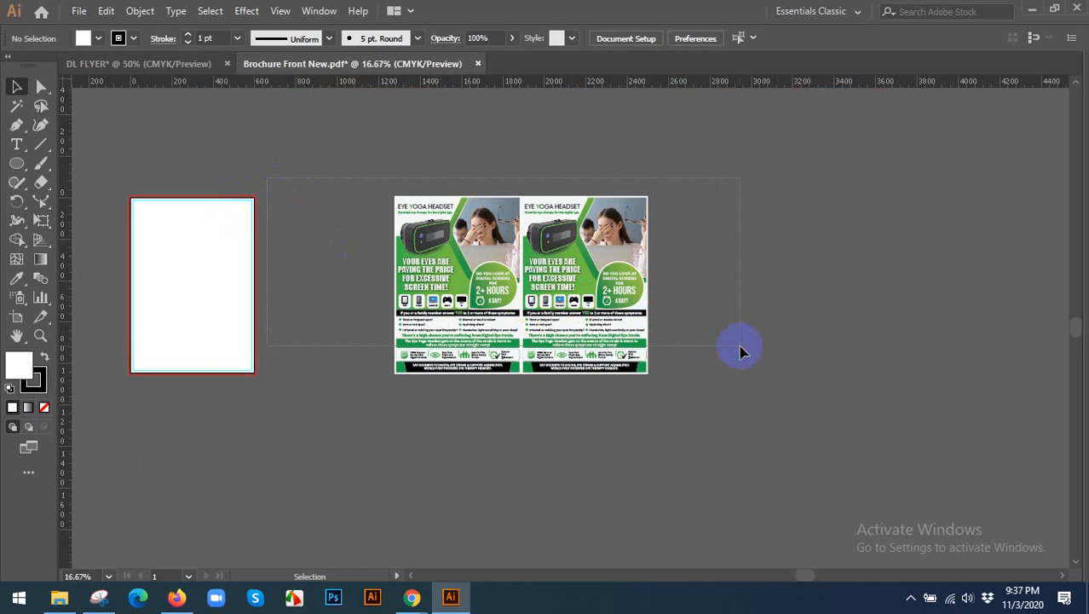
drag(740, 351, 461, 175)
click(477, 64)
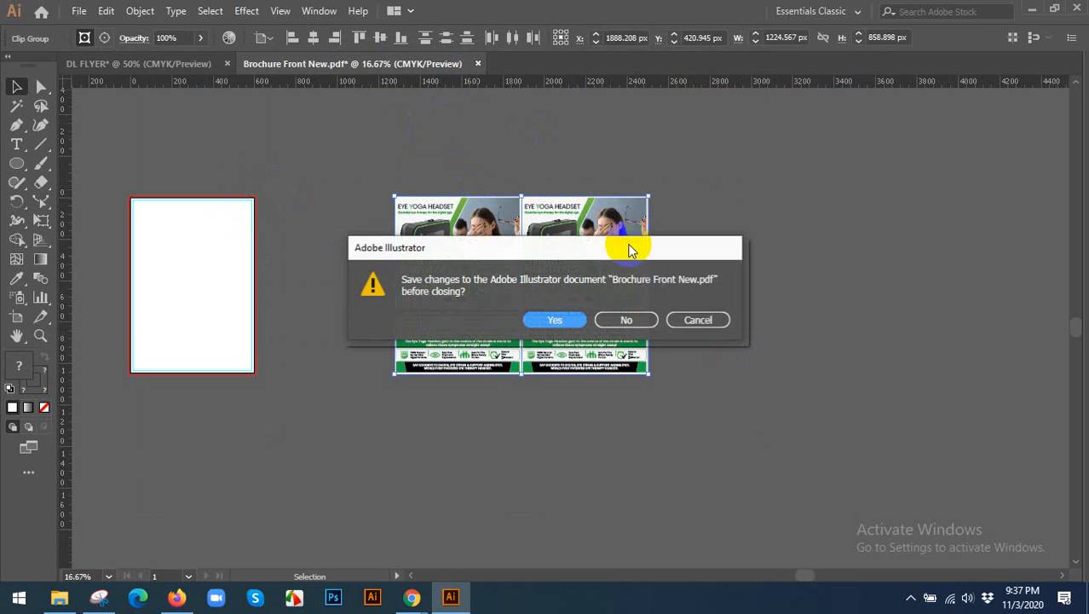
click(621, 321)
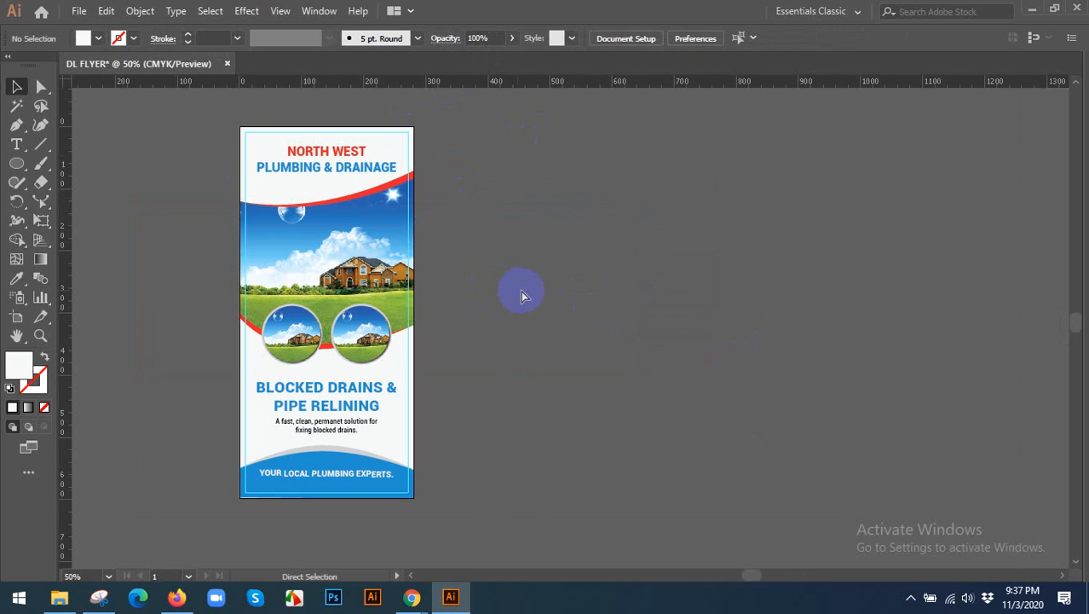
Try to save the flyer on the Desktop as DL FLYER.ai in Adobe Illustrator format.
key(ctrl+s)
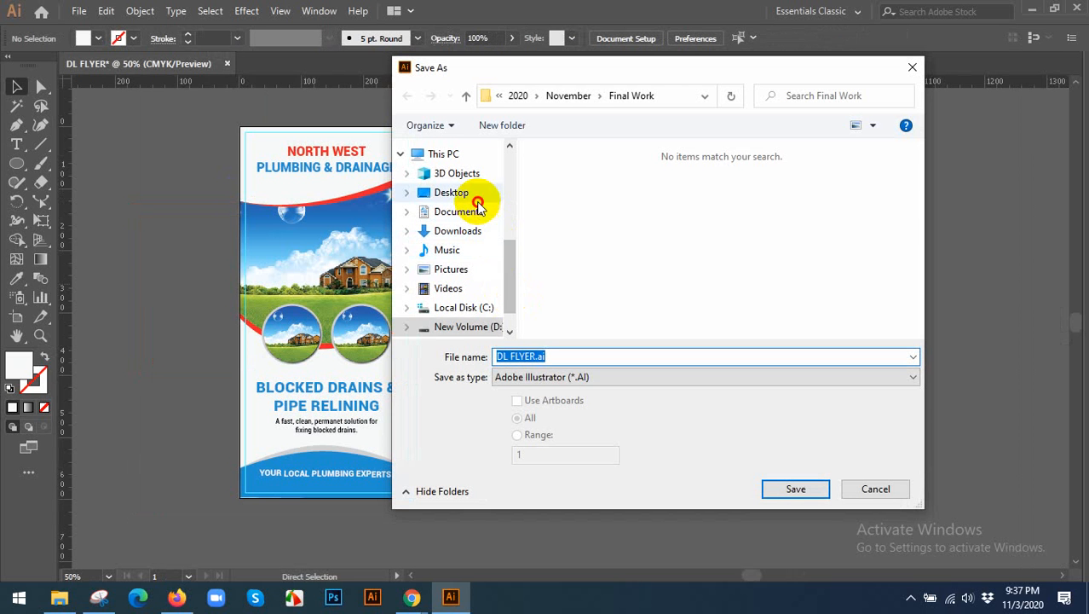
click(460, 193)
double_click(546, 356)
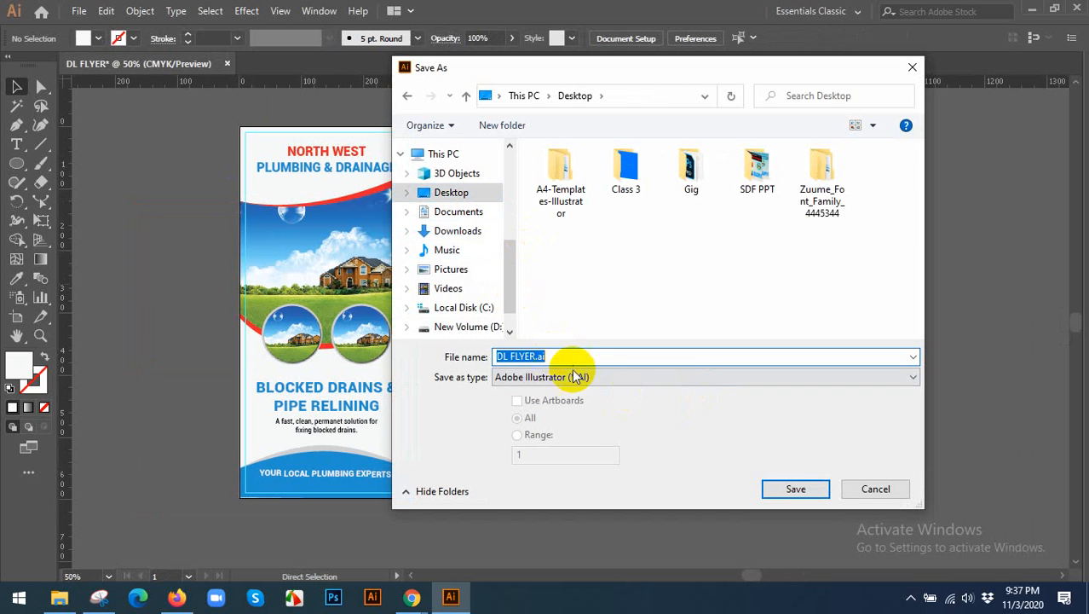
click(814, 485)
Create a new document from the Common web preset, 1366 x 768 px.
click(79, 12)
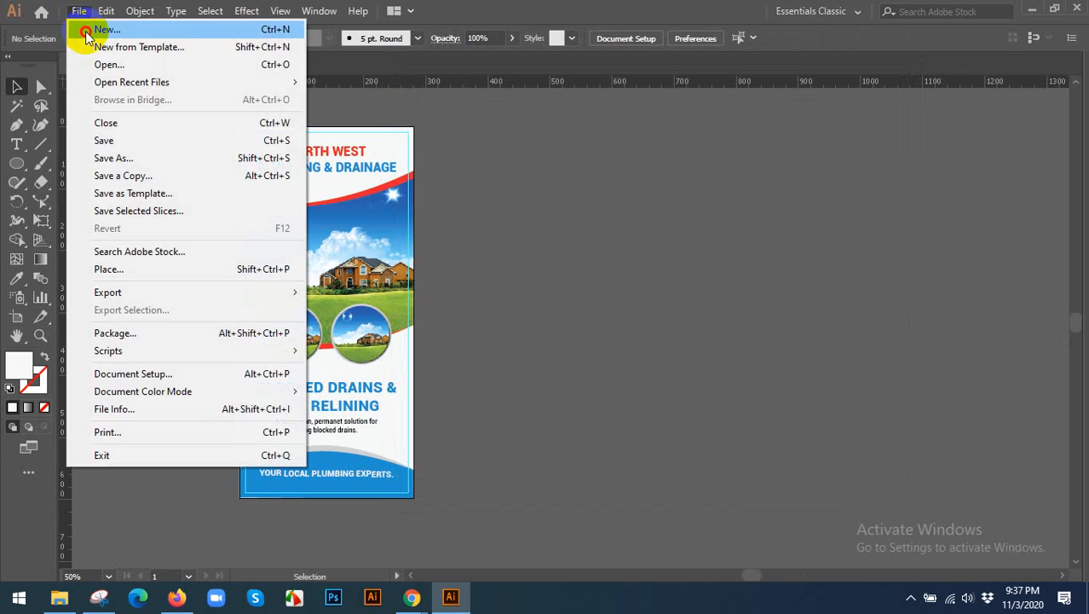
click(87, 32)
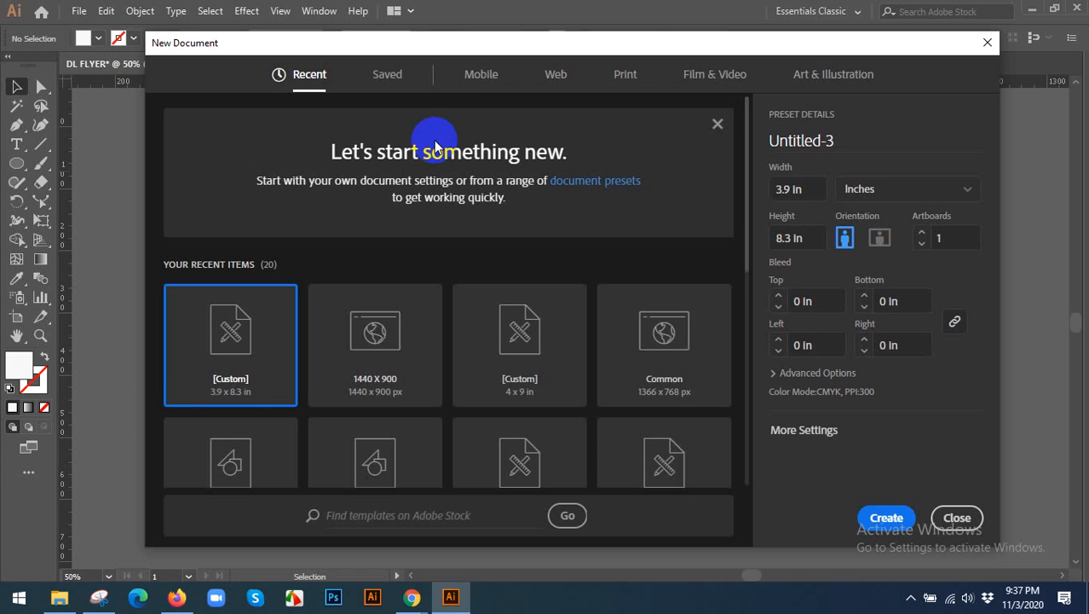
click(555, 75)
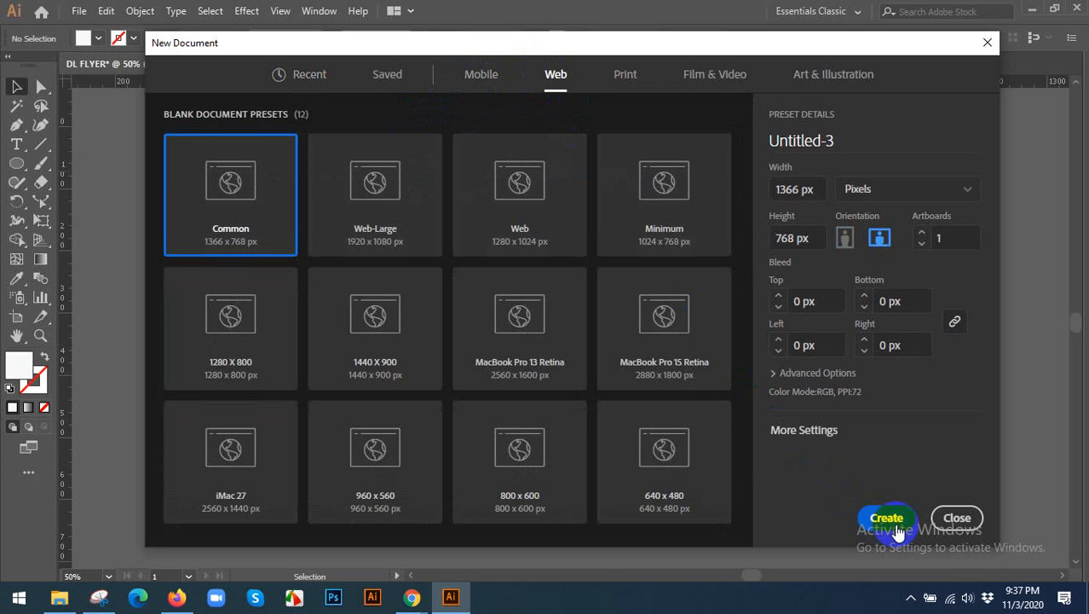
click(887, 519)
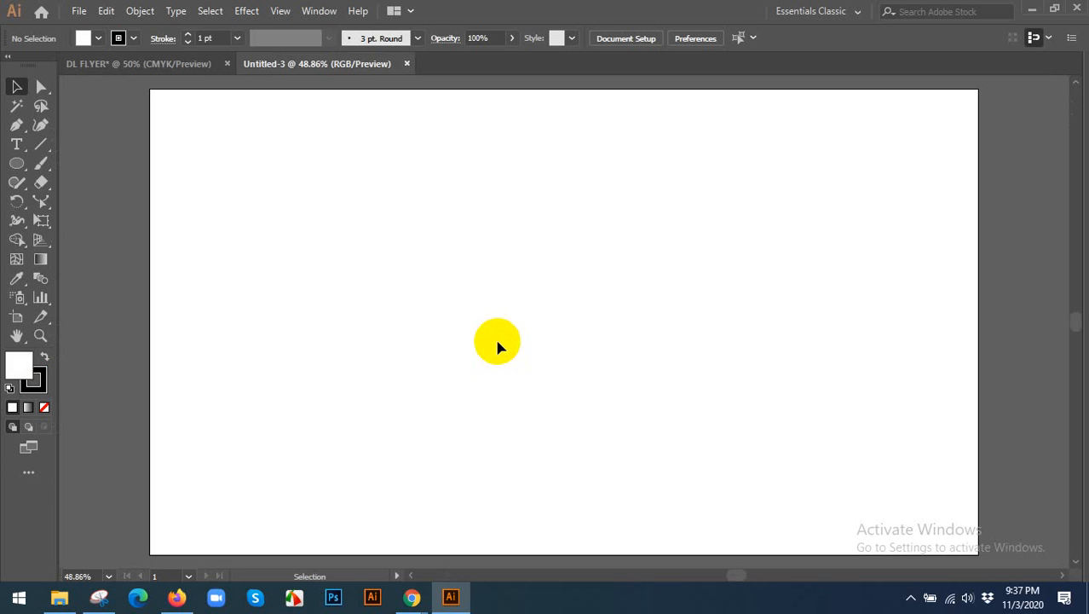
Try moving the clipped DL flyer artwork off its artboard to the right, and undo the move.
click(136, 64)
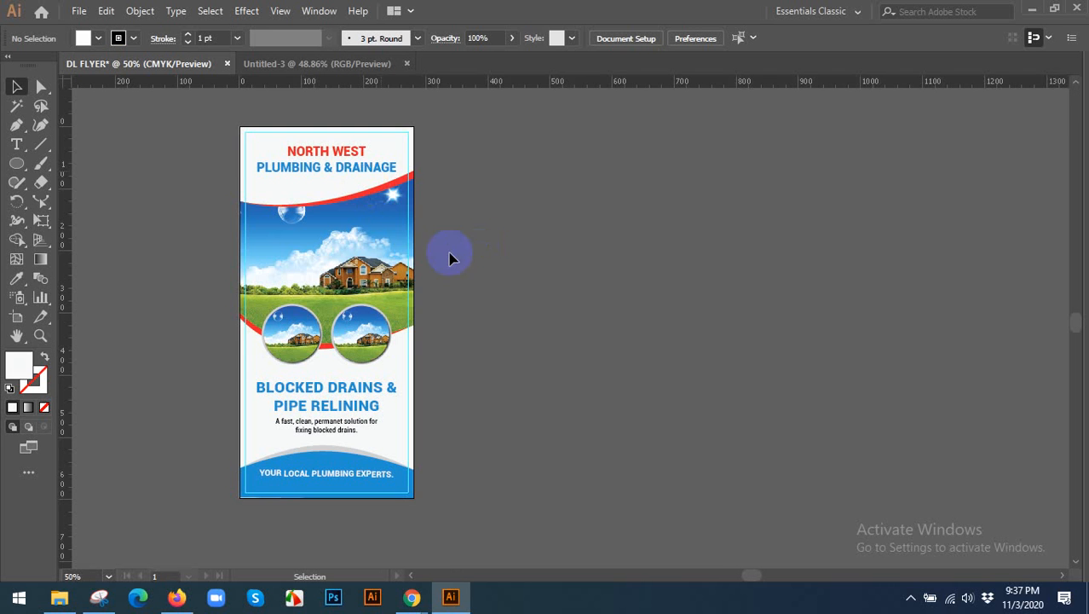
drag(375, 256, 530, 277)
key(ctrl+z)
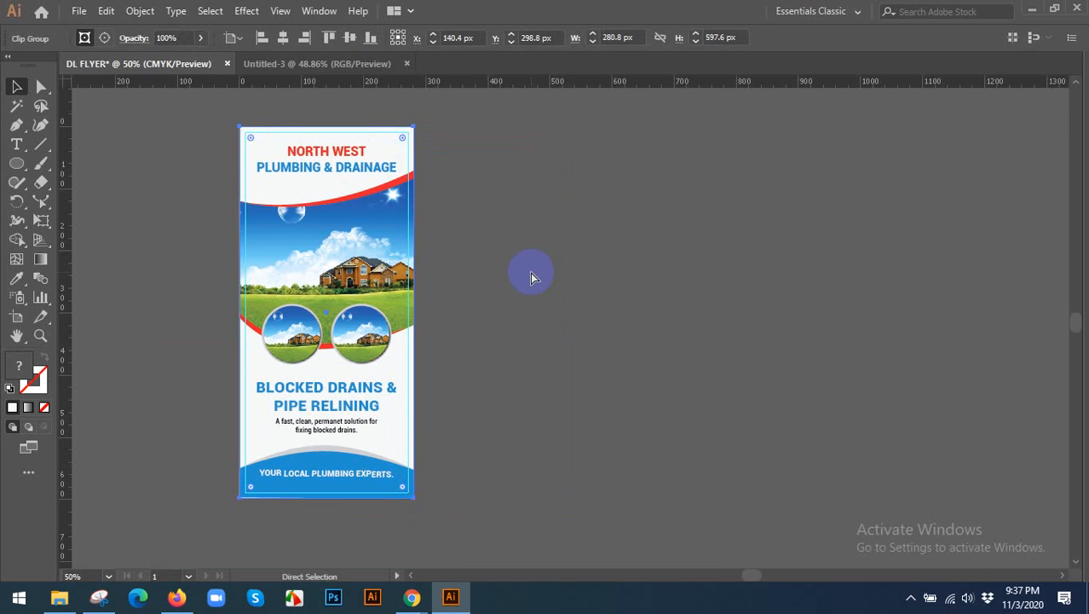
Paste the clipped DL flyer artwork into the web-size document Untitled-3.
click(299, 68)
click(400, 229)
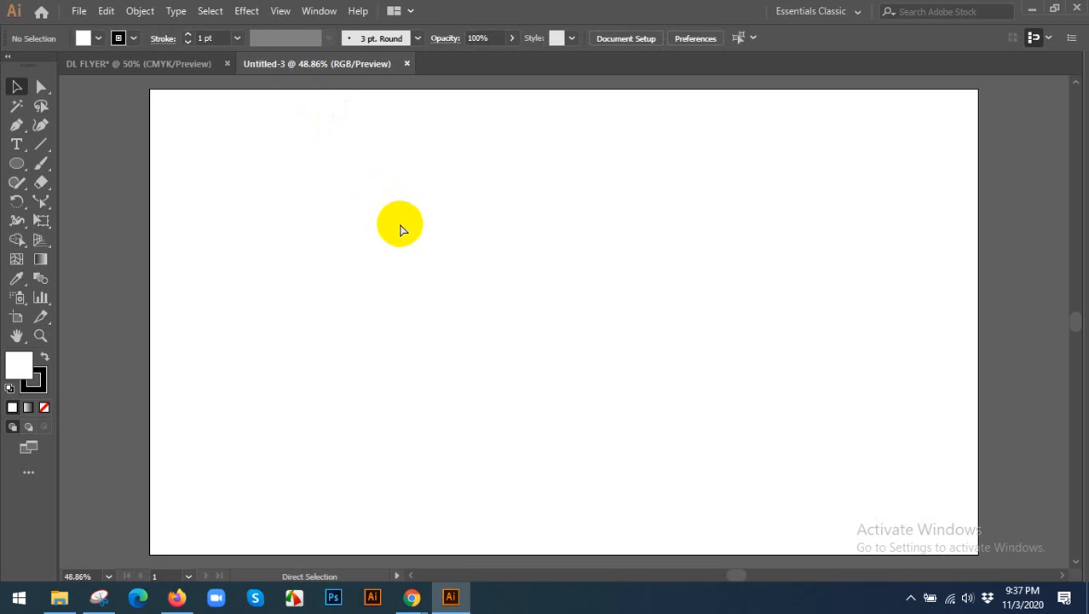
key(ctrl+v)
scroll(418, 222, down, 1)
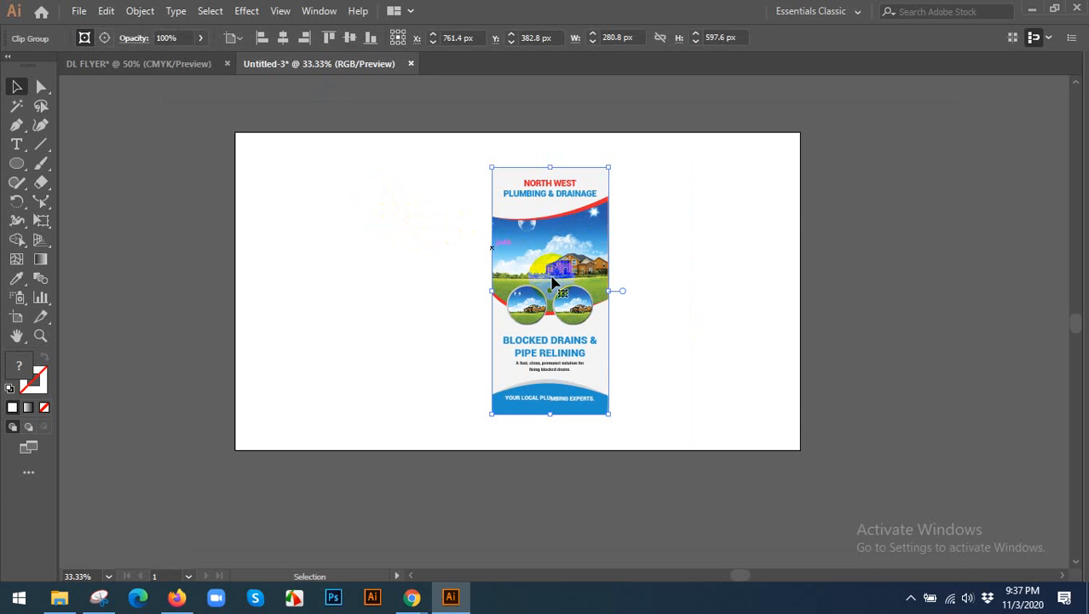
Reposition the pasted flyer left of its pasted spot, add a copy offset right and slightly down, and send the copy behind it.
drag(561, 286, 516, 303)
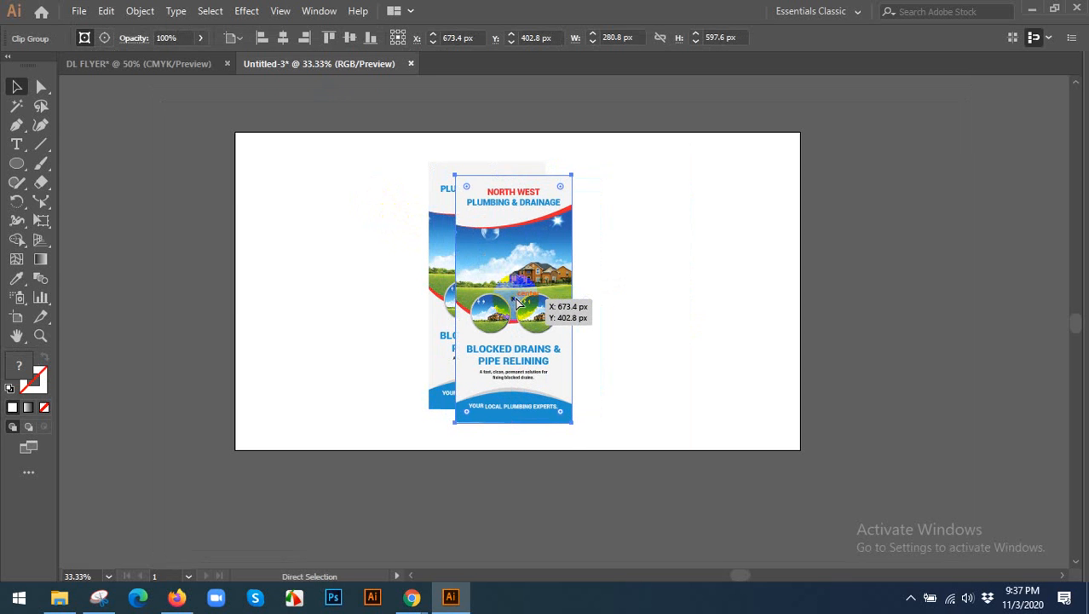
key(ctrl+[)
click(674, 313)
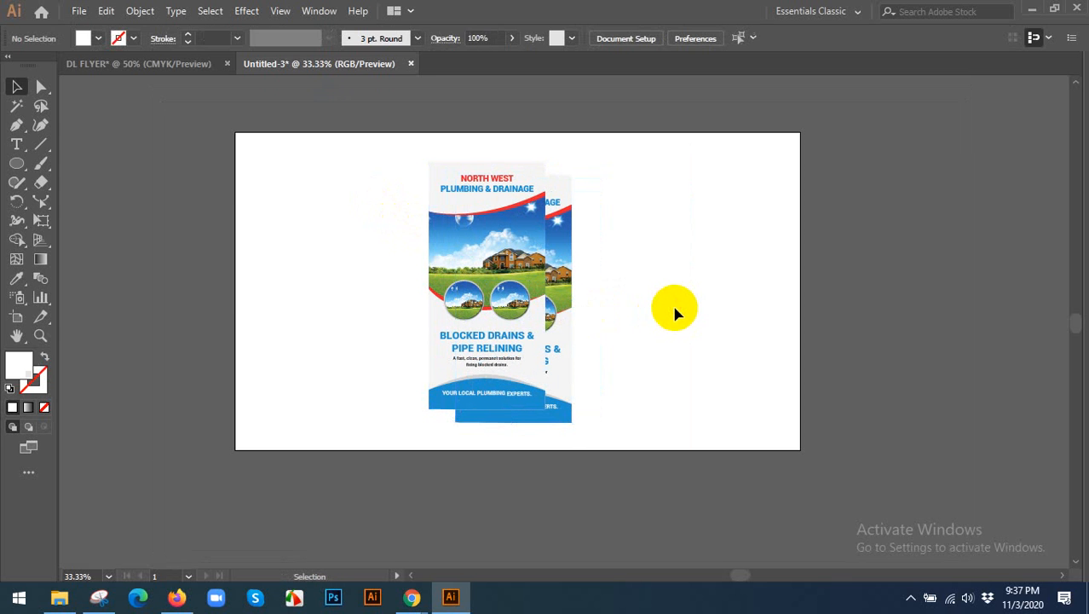
Duplicate the rear flyer farther right and down, and send this third copy behind the other two.
scroll(668, 365, up, 1)
click(525, 317)
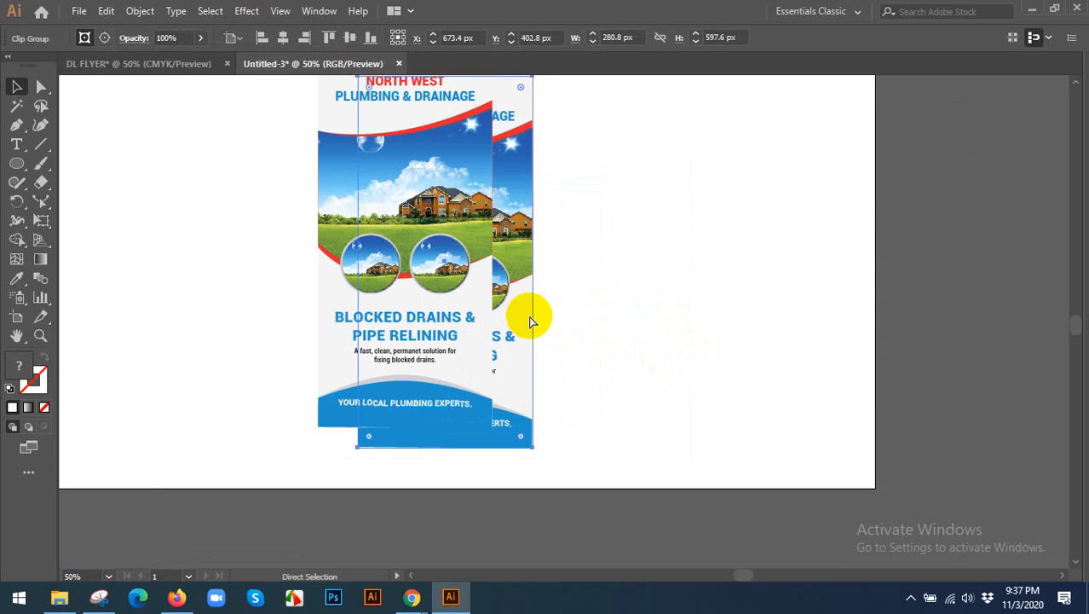
drag(529, 321, 559, 334)
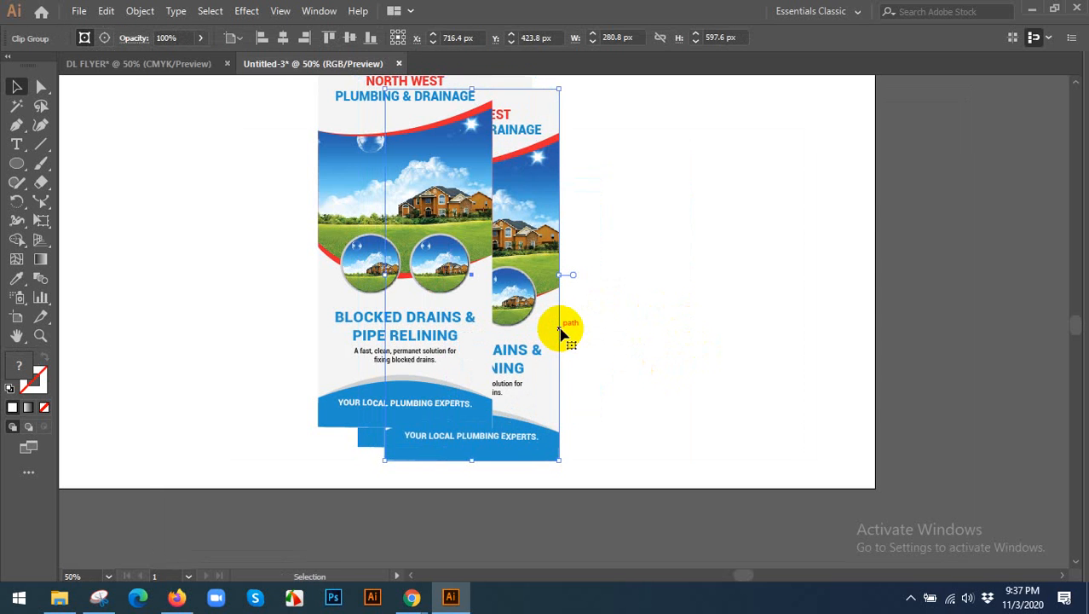
key(ctrl+[)
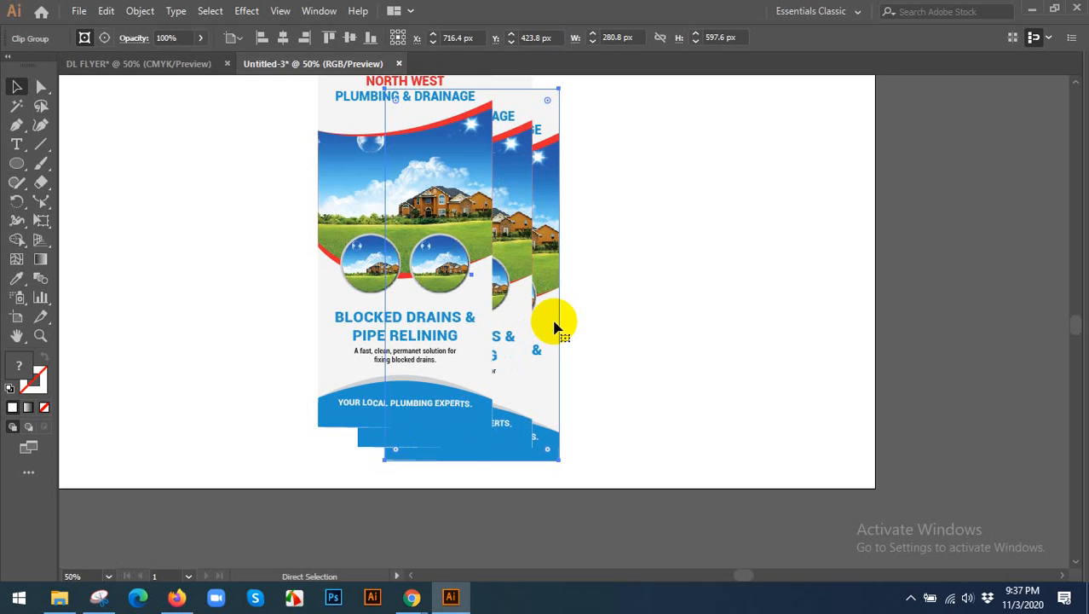
click(749, 338)
Group the three overlapping flyers, tilt the group counterclockwise, and place it near the middle of the artboard.
key(ctrl+minus)
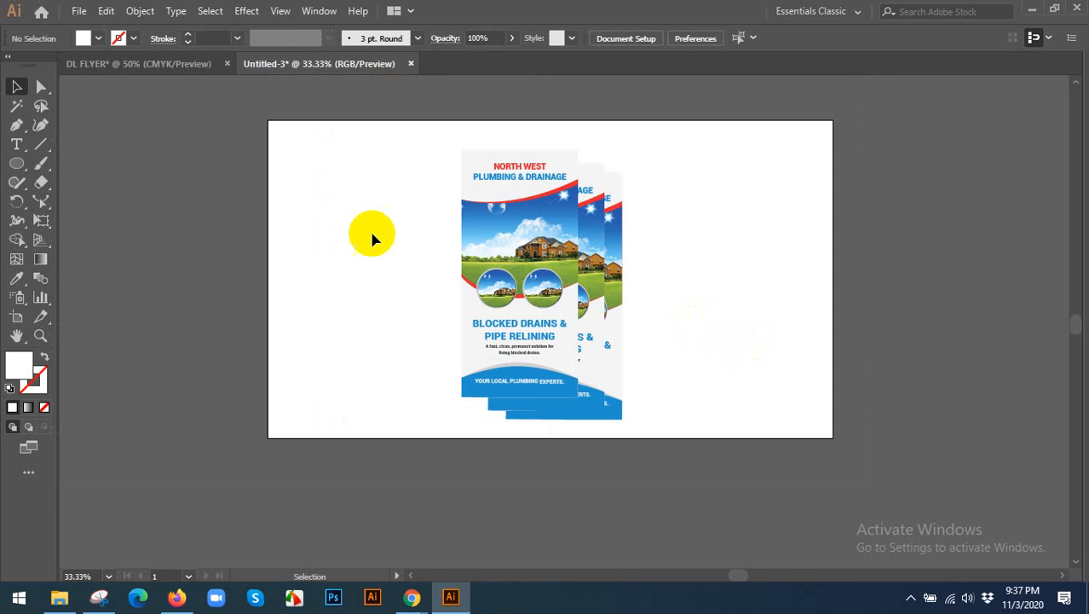
drag(345, 222, 767, 350)
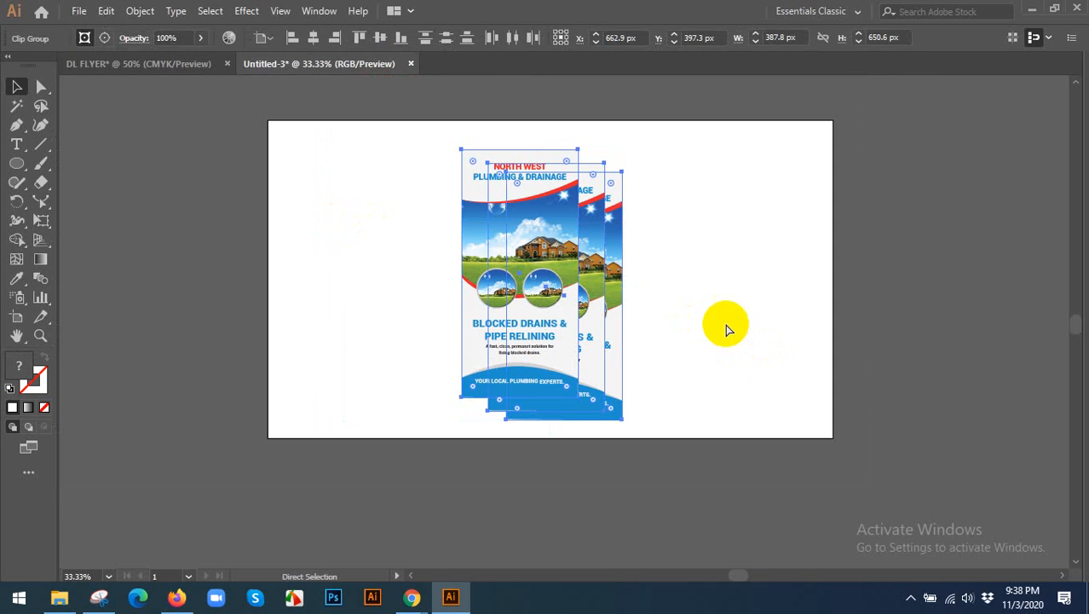
key(ctrl+g)
drag(633, 288, 637, 267)
drag(577, 298, 579, 290)
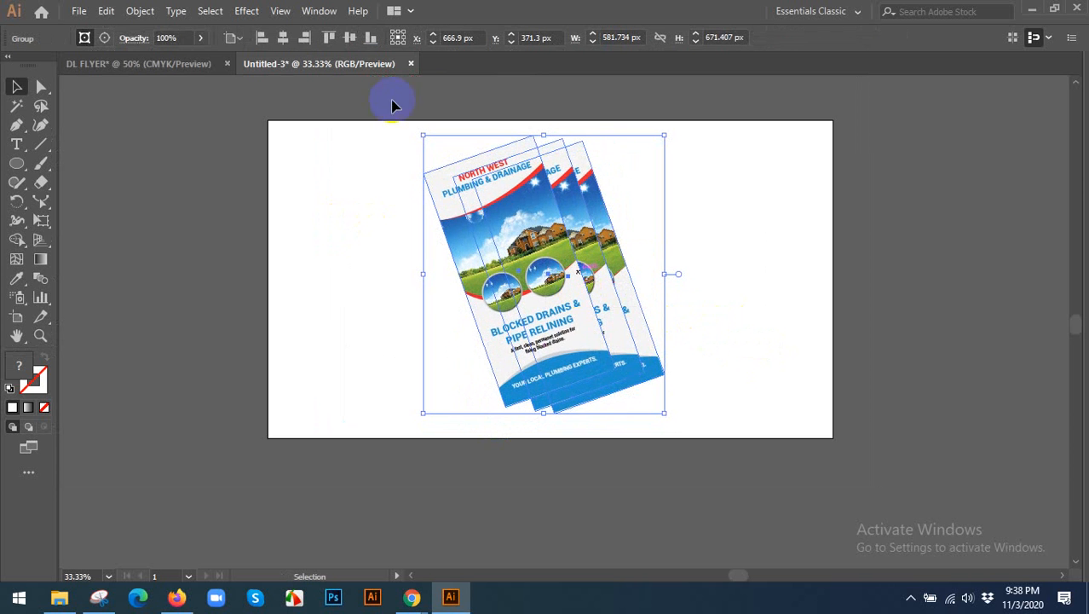
Try a Multiply drop shadow on the flyer group with 75% opacity, 1 px offsets and 21 px blur.
click(249, 11)
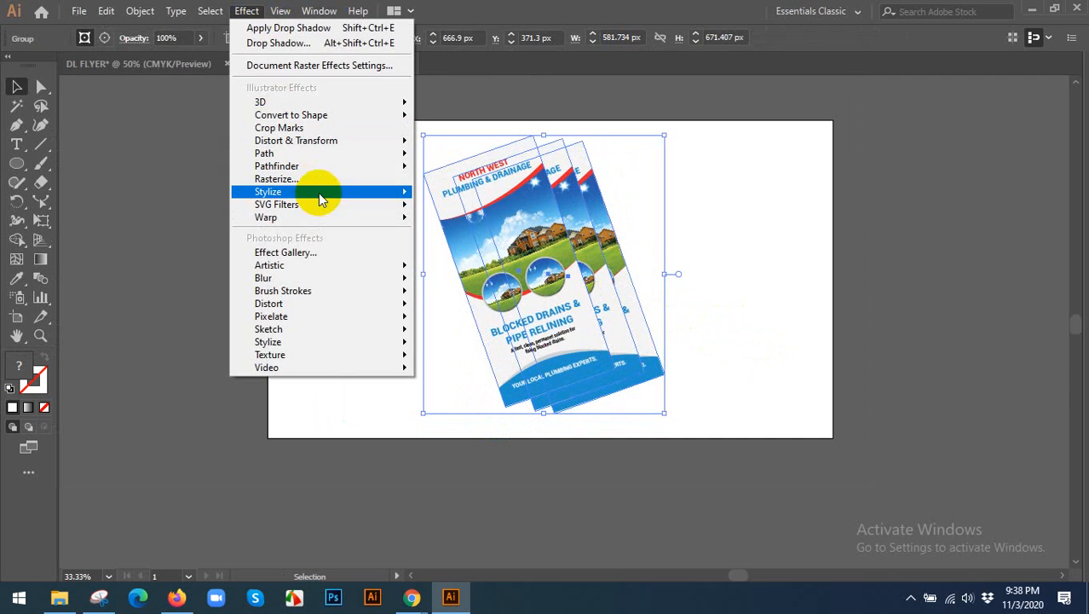
mouse_move(319, 191)
click(464, 196)
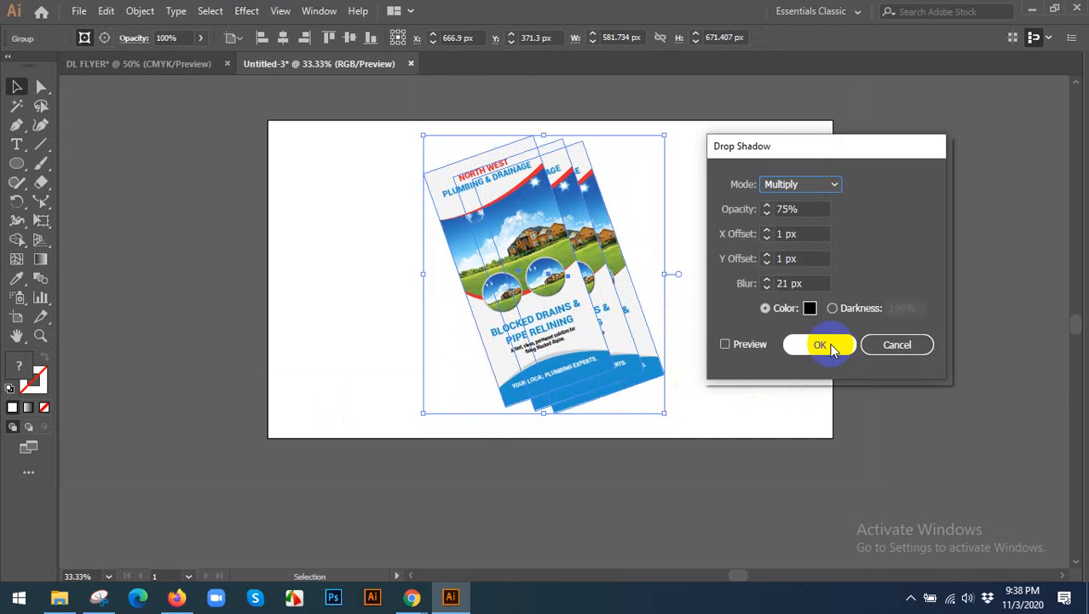
click(818, 343)
click(785, 335)
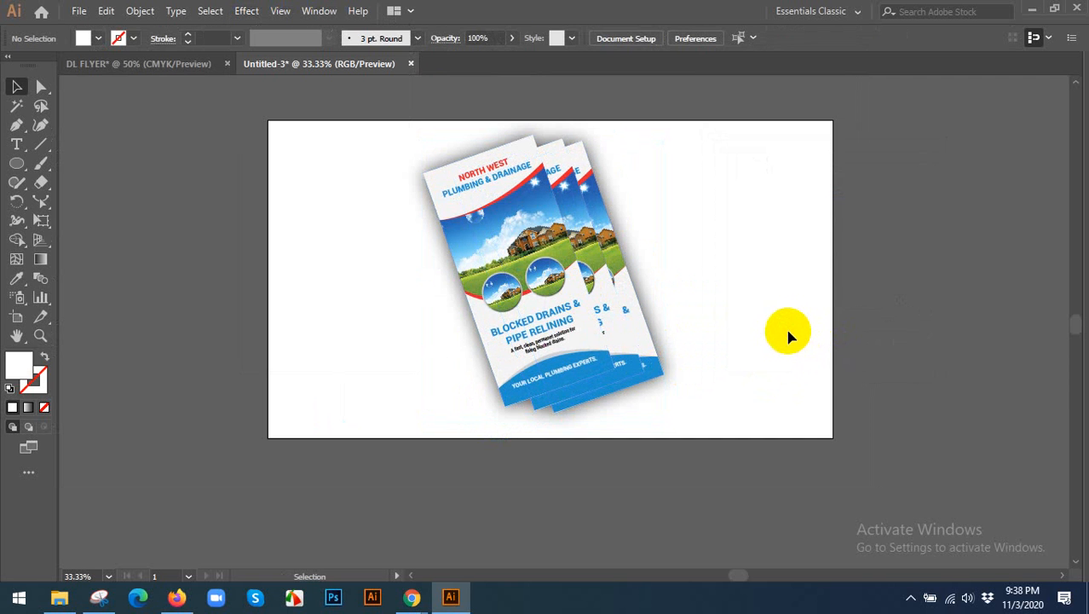
Set up a new drop shadow for the flyer group with a 5 px blur, previewing it on the artwork.
click(508, 159)
click(246, 10)
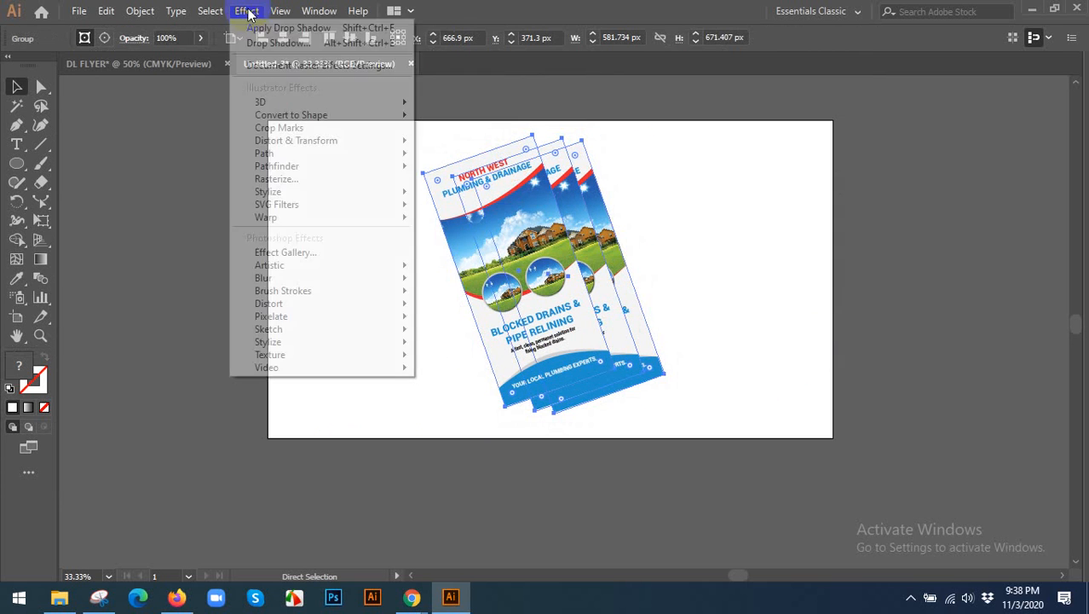
mouse_move(341, 193)
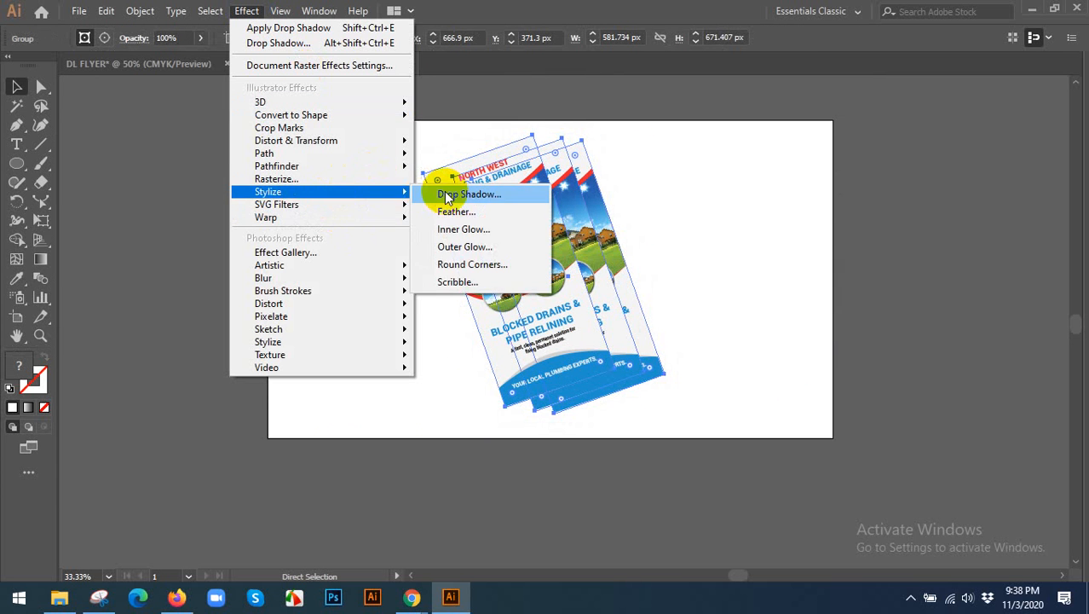
click(444, 191)
click(792, 283)
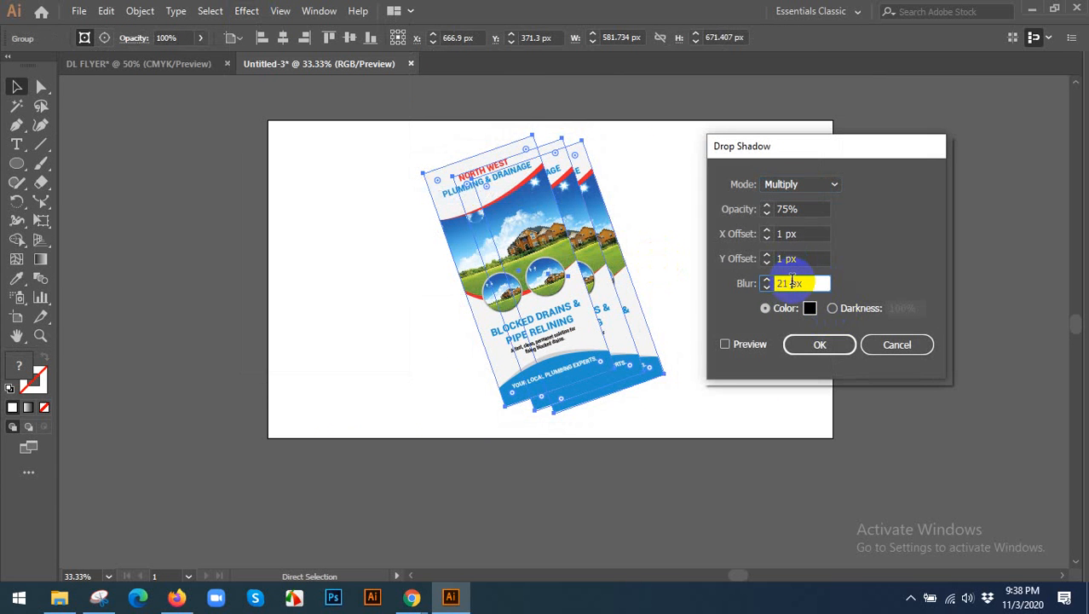
double_click(788, 283)
text(2)
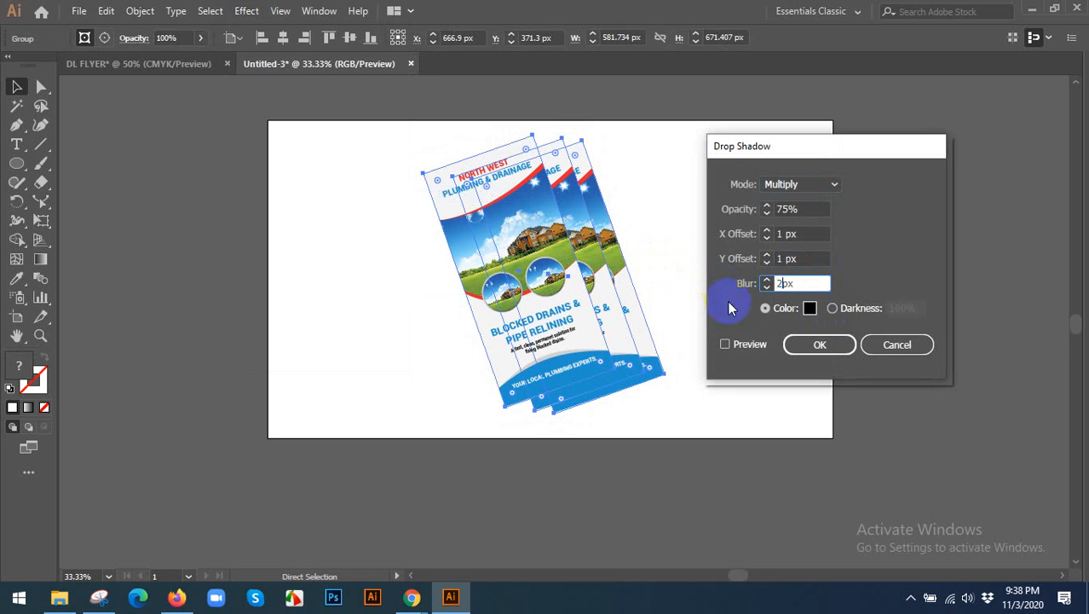
click(741, 343)
click(791, 282)
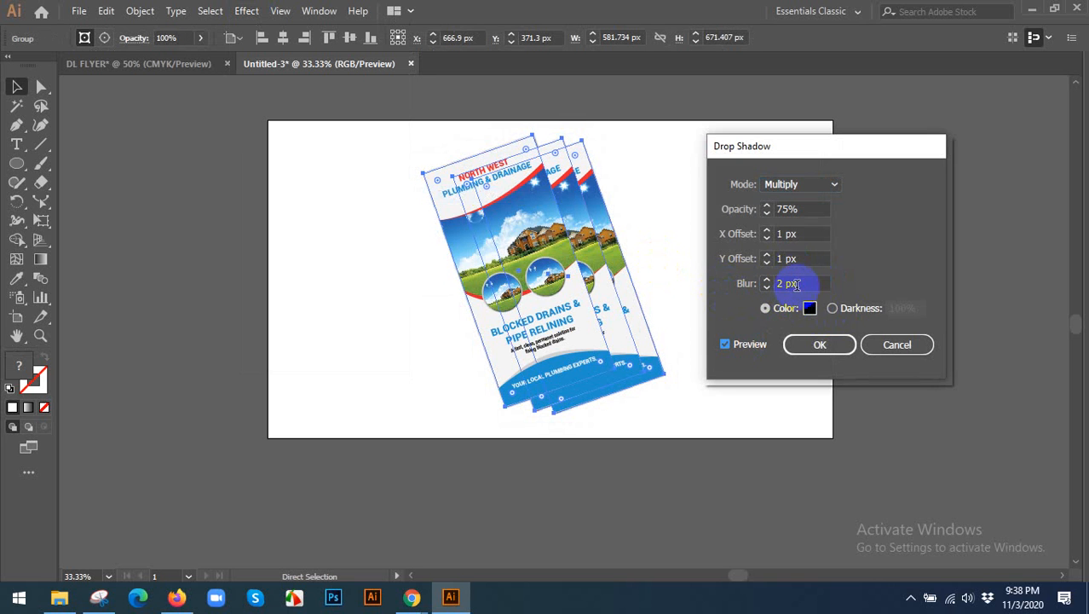
key(Up)
key(Up)
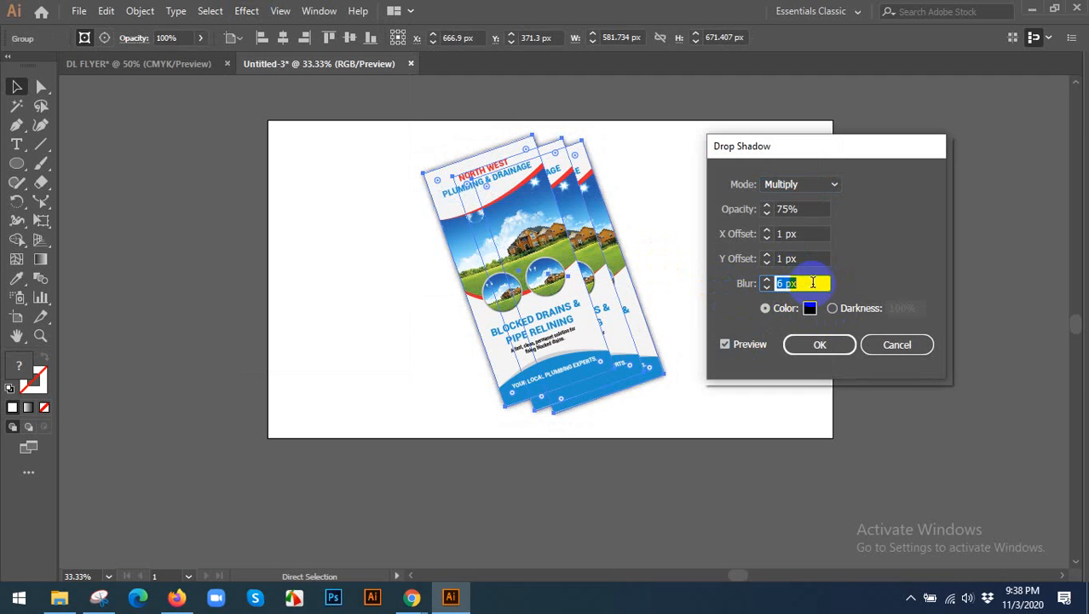
key(Down)
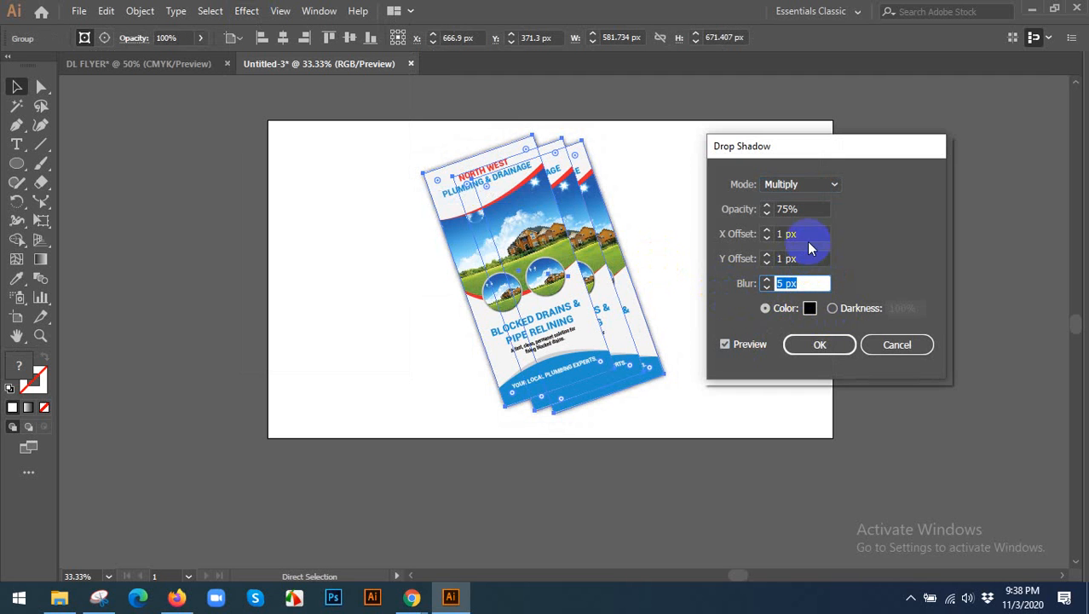
Set the drop shadow's X and Y offsets to 3 px and apply it to the flyer group.
click(808, 234)
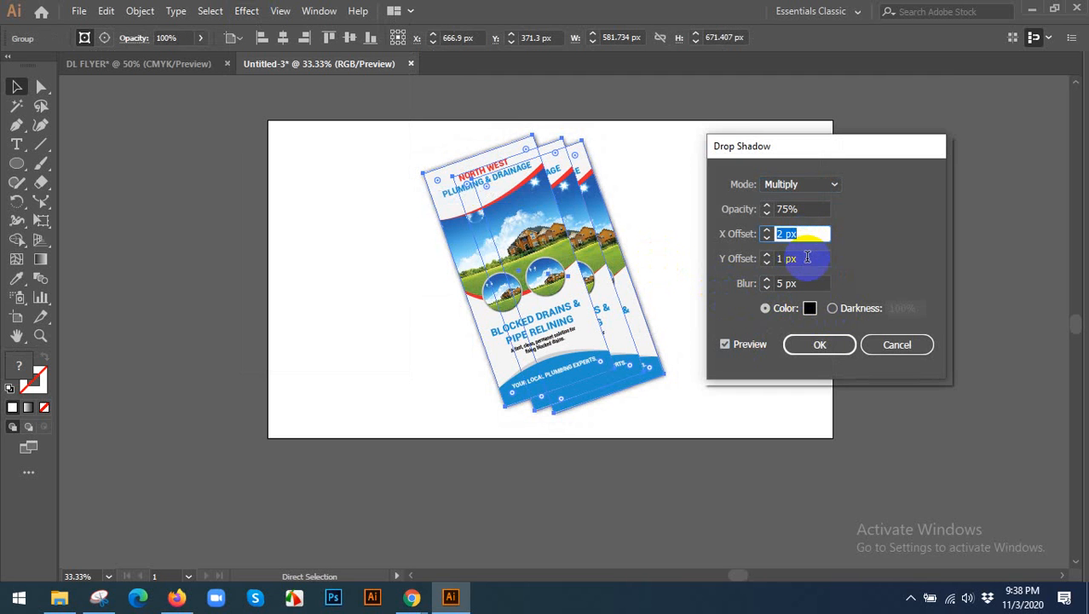
click(807, 258)
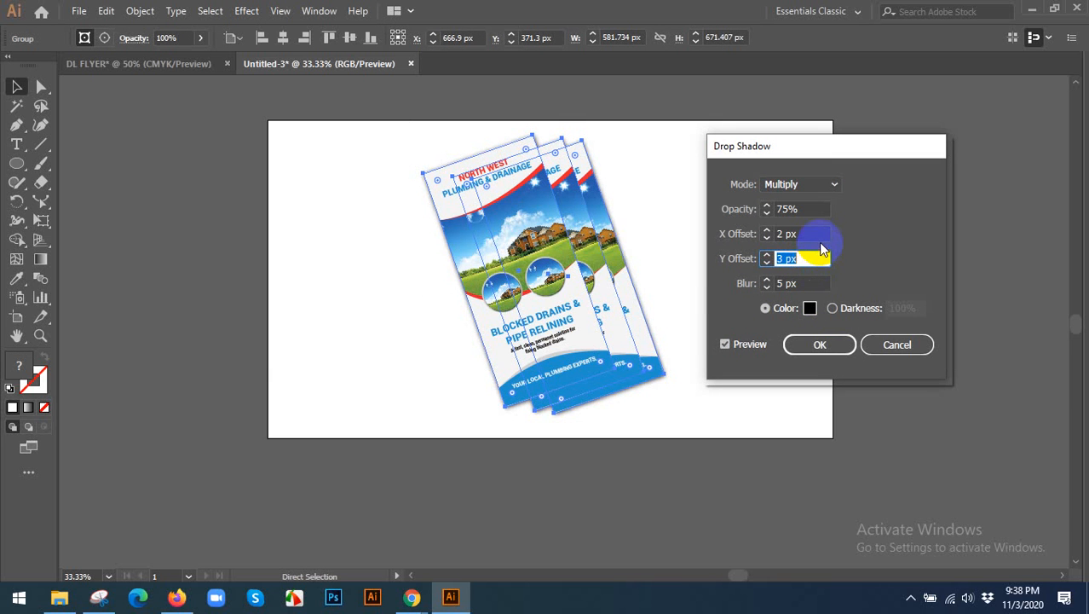
click(822, 234)
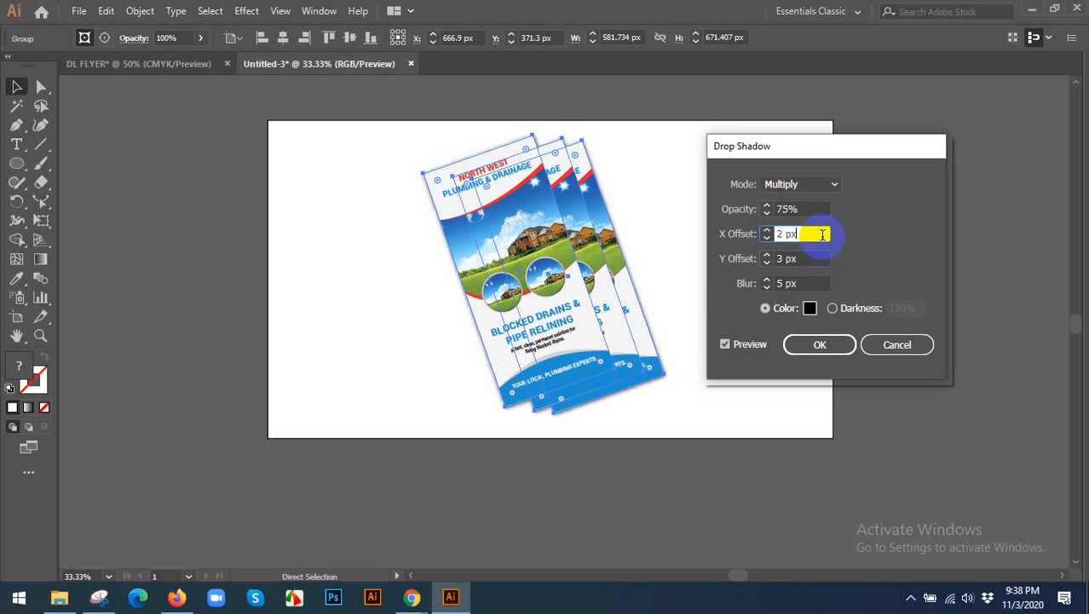
click(724, 344)
click(814, 342)
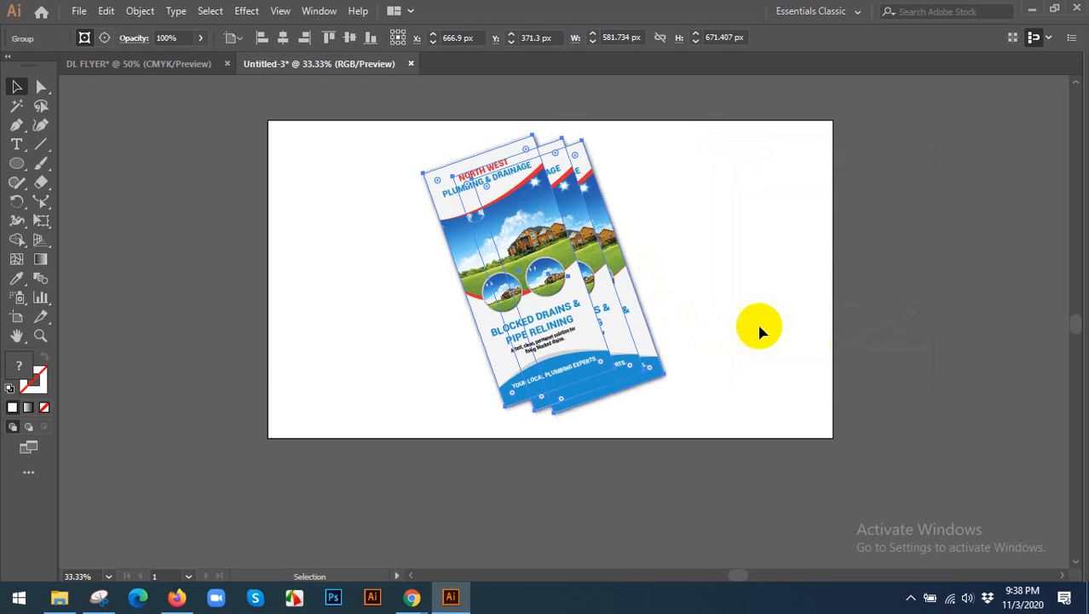
click(741, 309)
Narrow the artboard evenly from both sides to about 946 px wide around the flyers.
drag(746, 318, 725, 300)
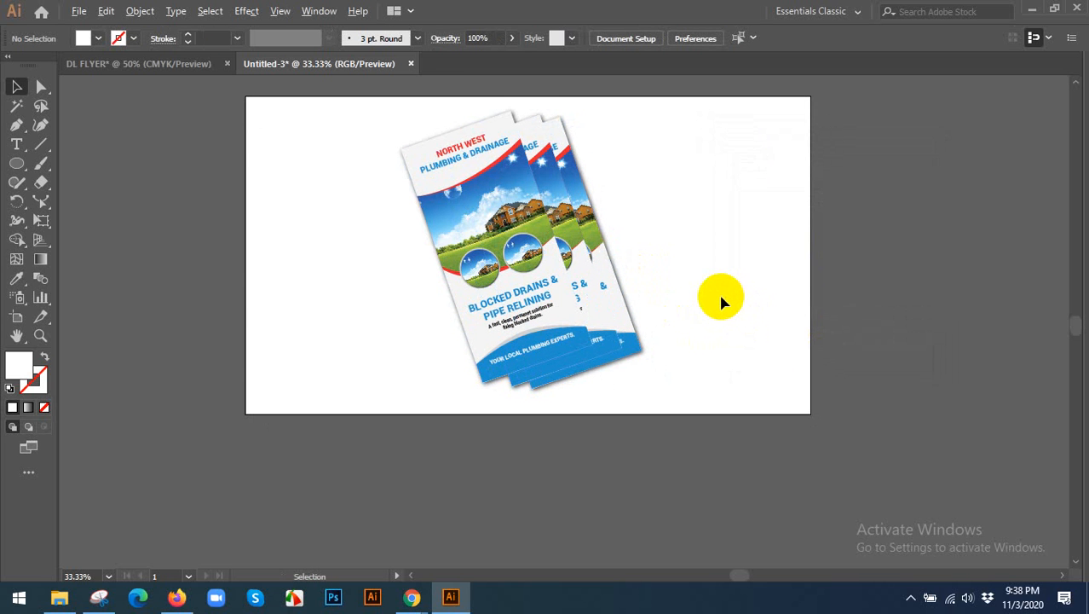
scroll(292, 281, up, 1)
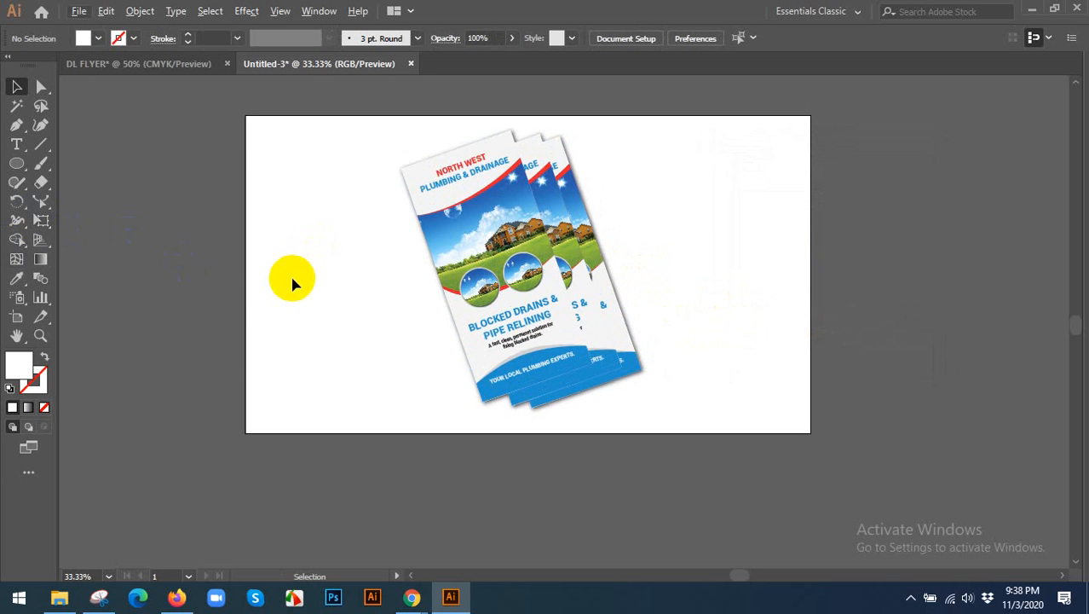
click(16, 316)
click(246, 283)
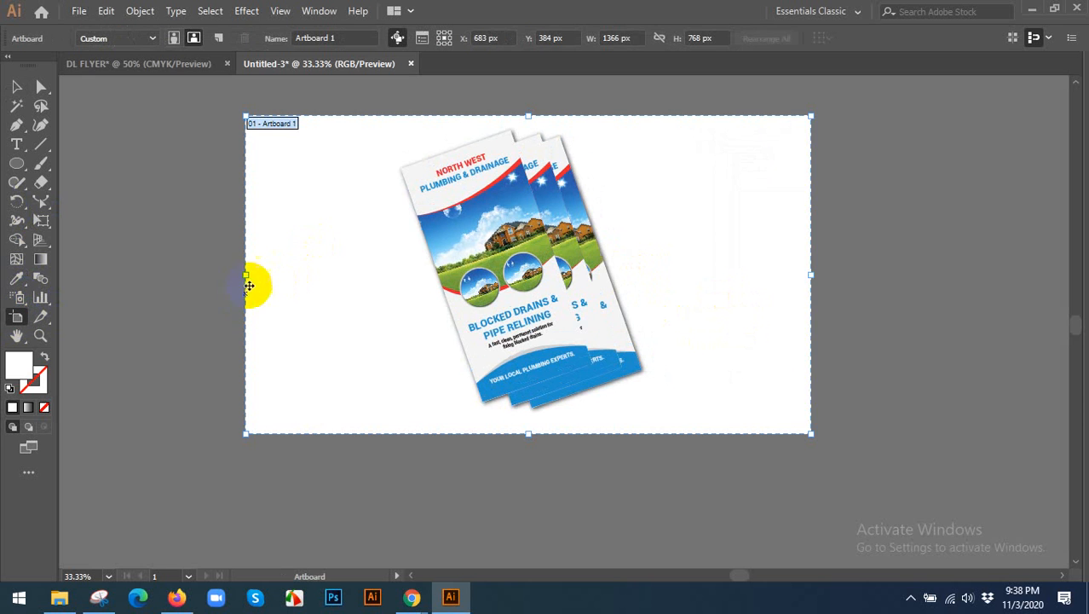
drag(249, 277, 331, 281)
click(17, 89)
Draw a 946 x 768 px rectangle covering the whole artboard and send it to the back behind the flyers.
click(16, 165)
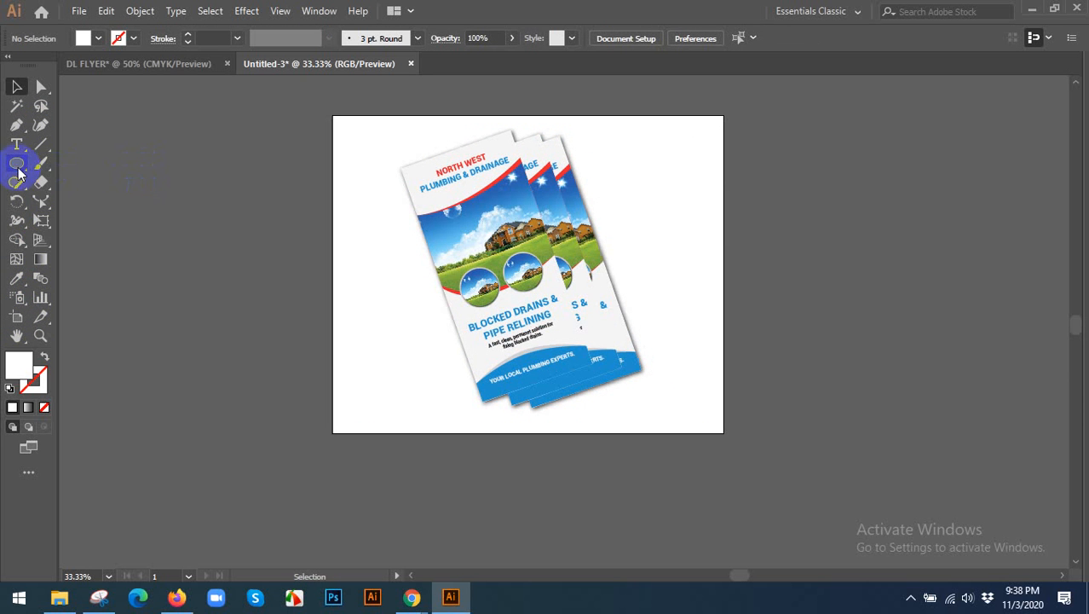
click(79, 170)
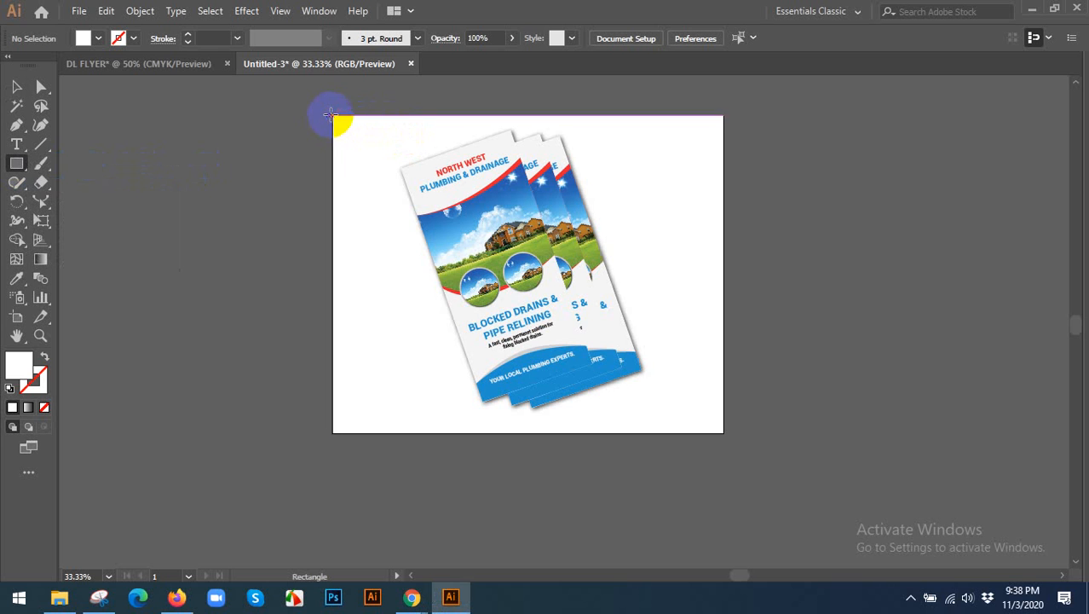
drag(330, 112, 707, 428)
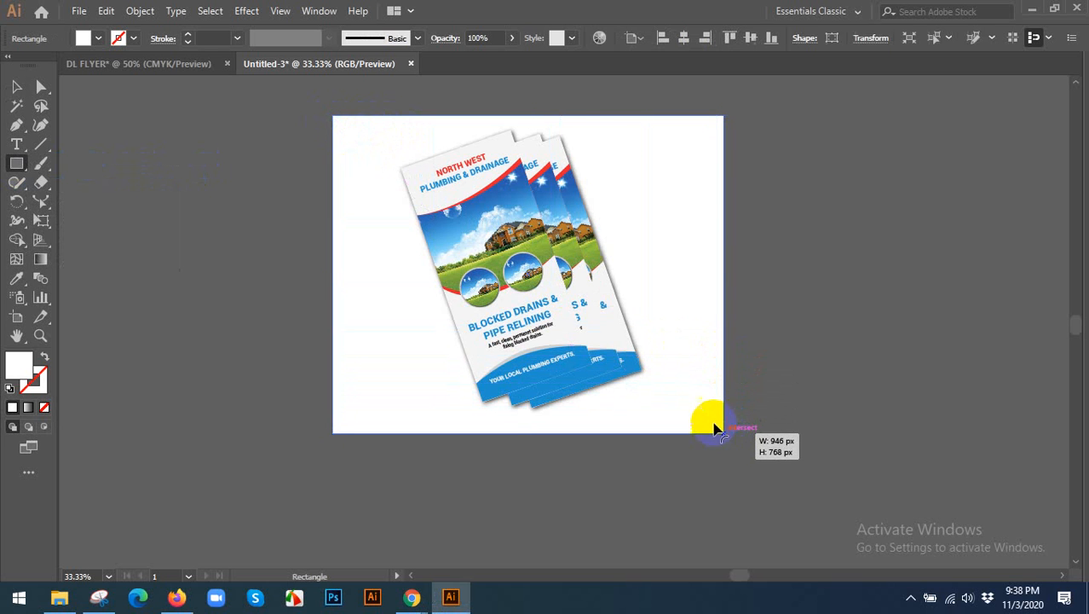
key(v)
right_click(558, 237)
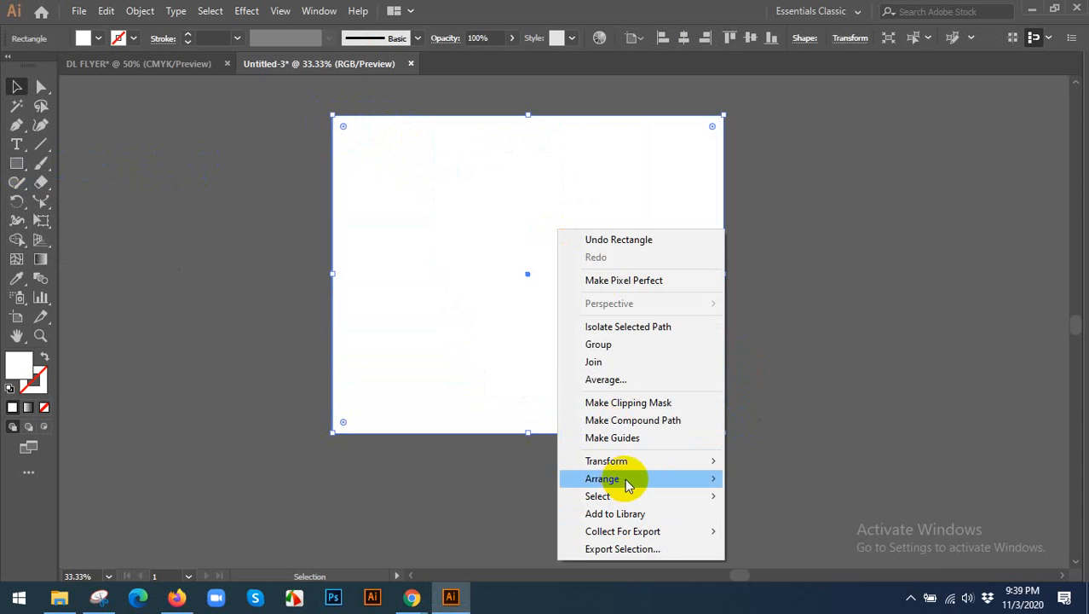
mouse_move(627, 479)
click(774, 531)
Fill the background rectangle with a pale blue sampled from the flyer's sky, after trying the grass green.
click(18, 280)
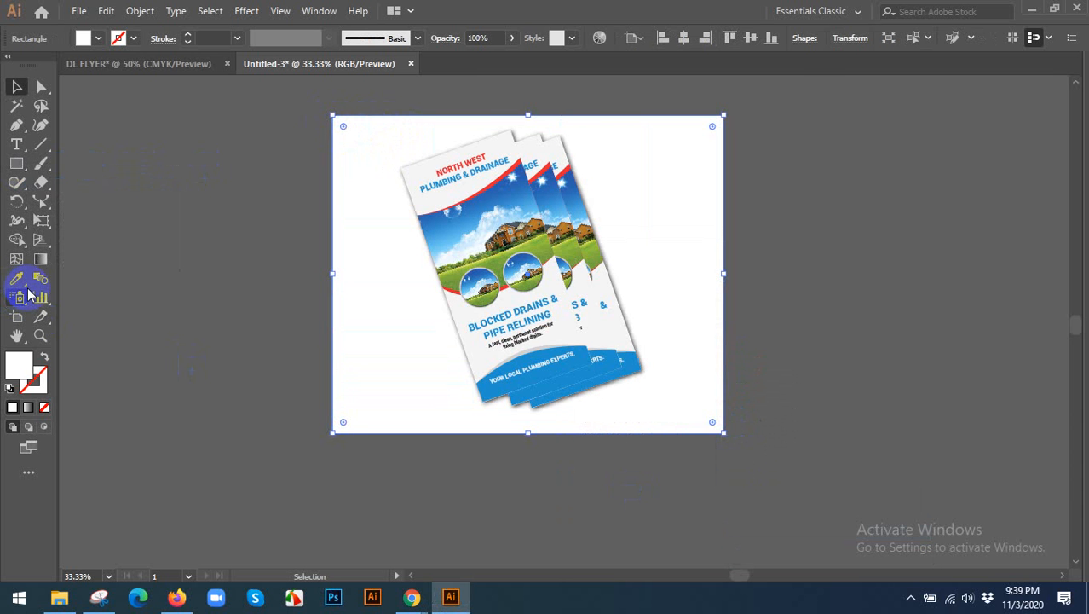
scroll(528, 281, up, 1)
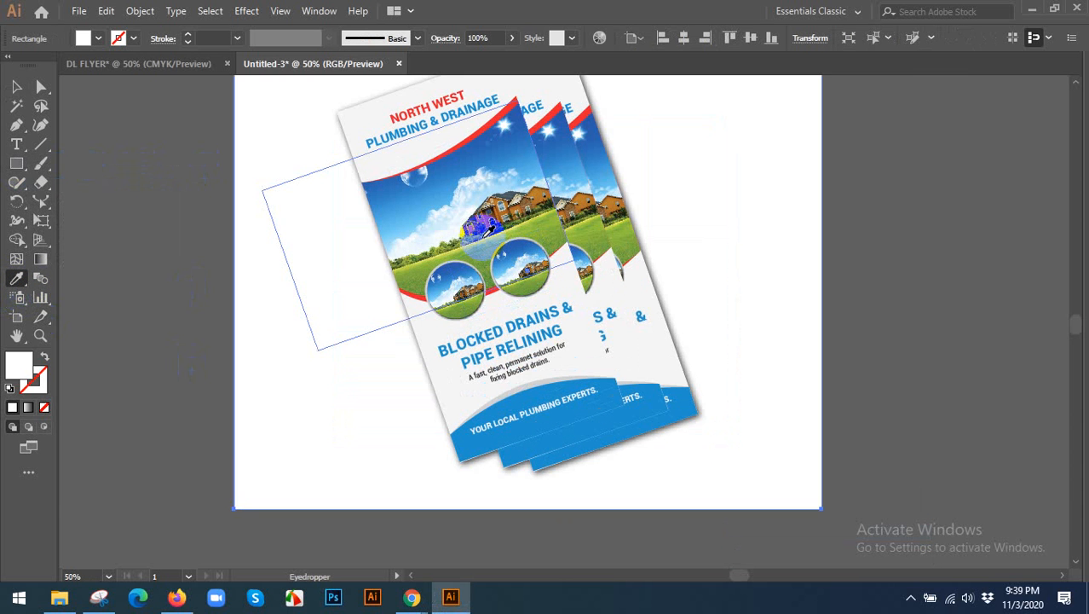
click(480, 251)
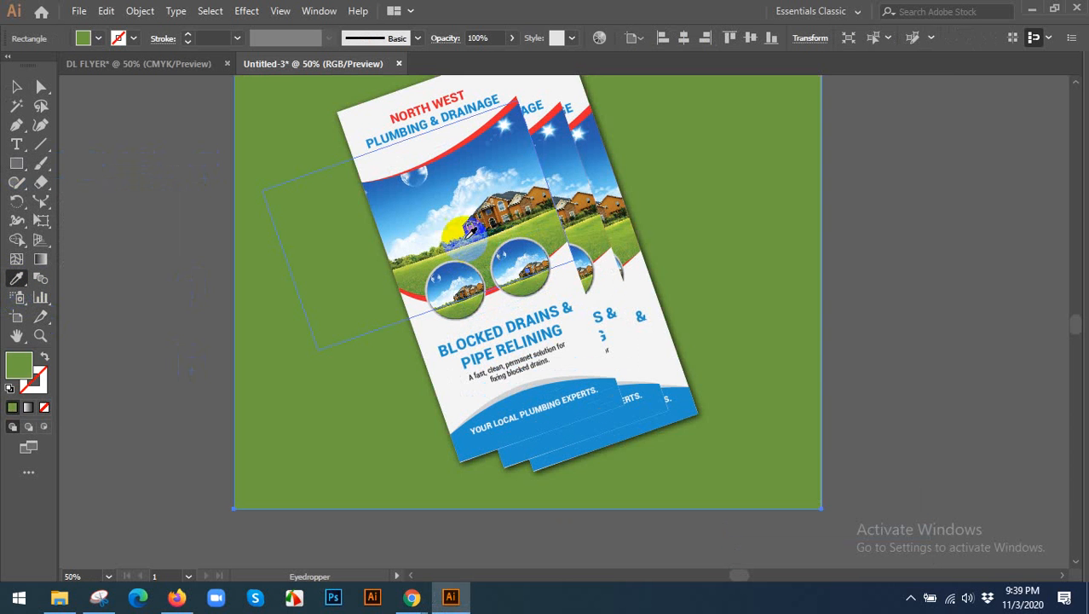
click(440, 226)
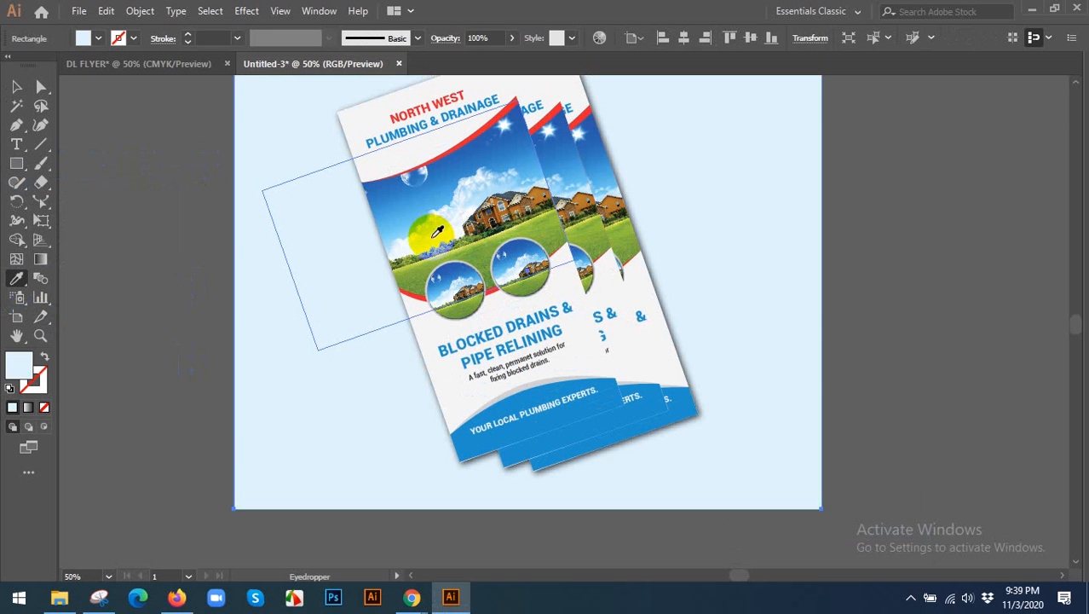
Refill the background rectangle with a brighter sky blue sampled from the flyer's sky and deselect it.
click(411, 223)
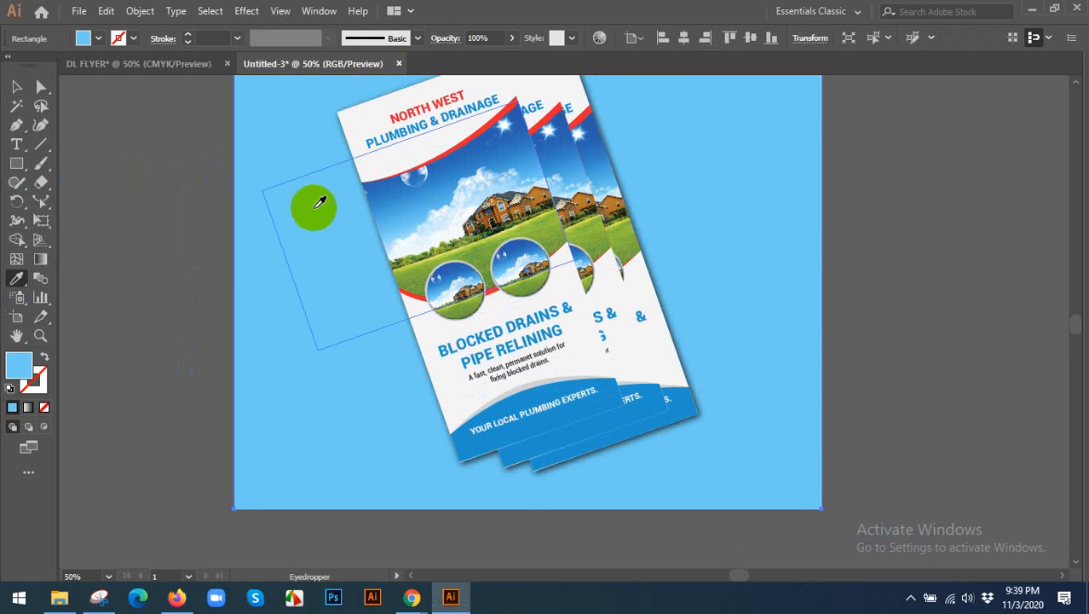
click(16, 86)
click(142, 193)
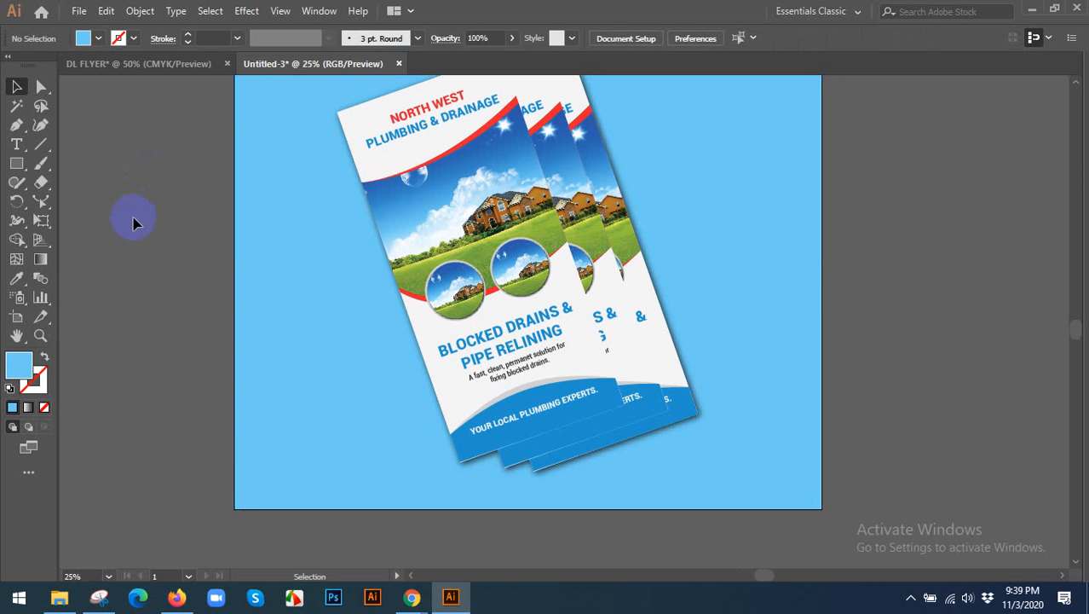
key(ctrl+0)
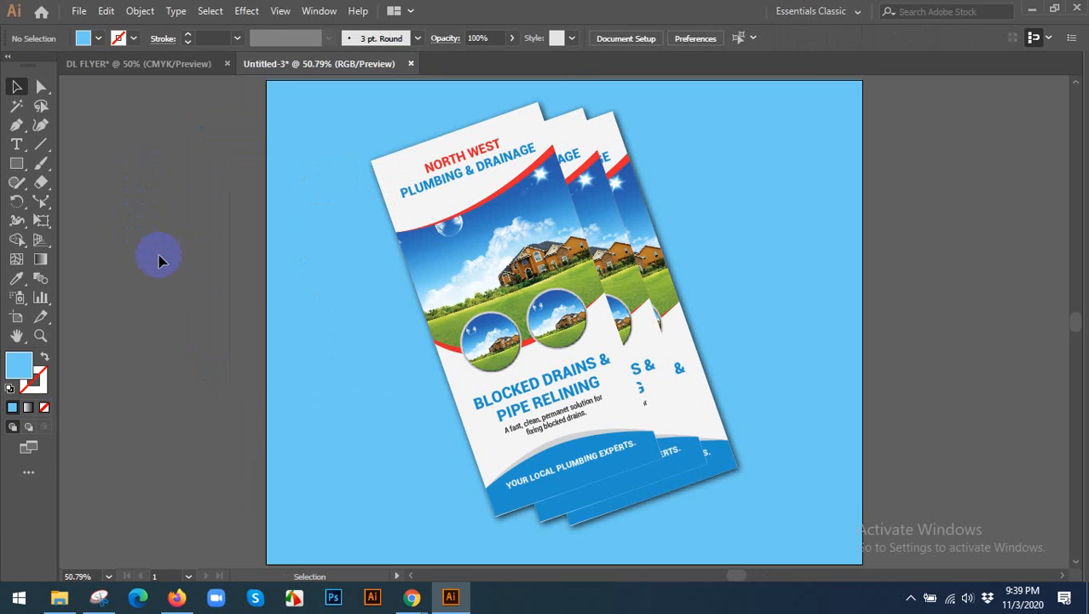
Export the mockup for web as a maximum-quality 946 x 768 px JPEG named "dl flyer" on the Desktop.
click(76, 10)
mouse_move(141, 291)
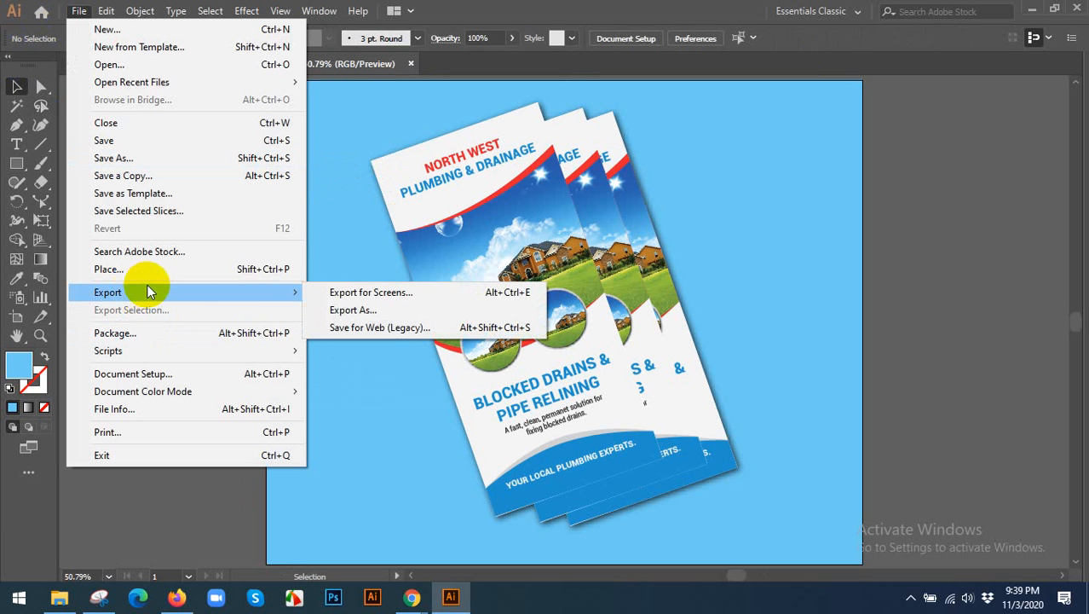
click(356, 329)
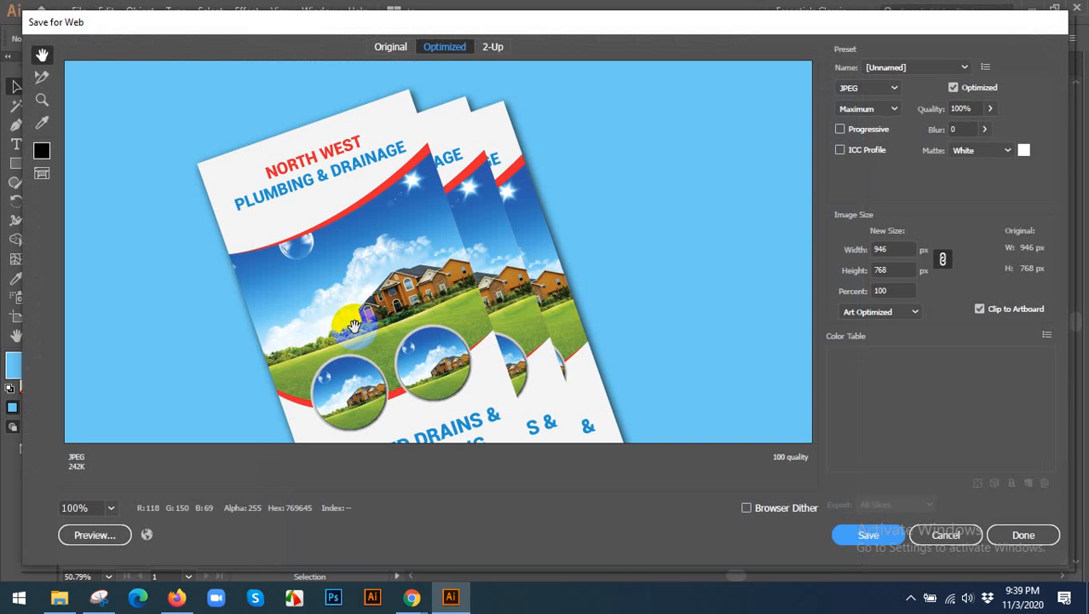
click(868, 535)
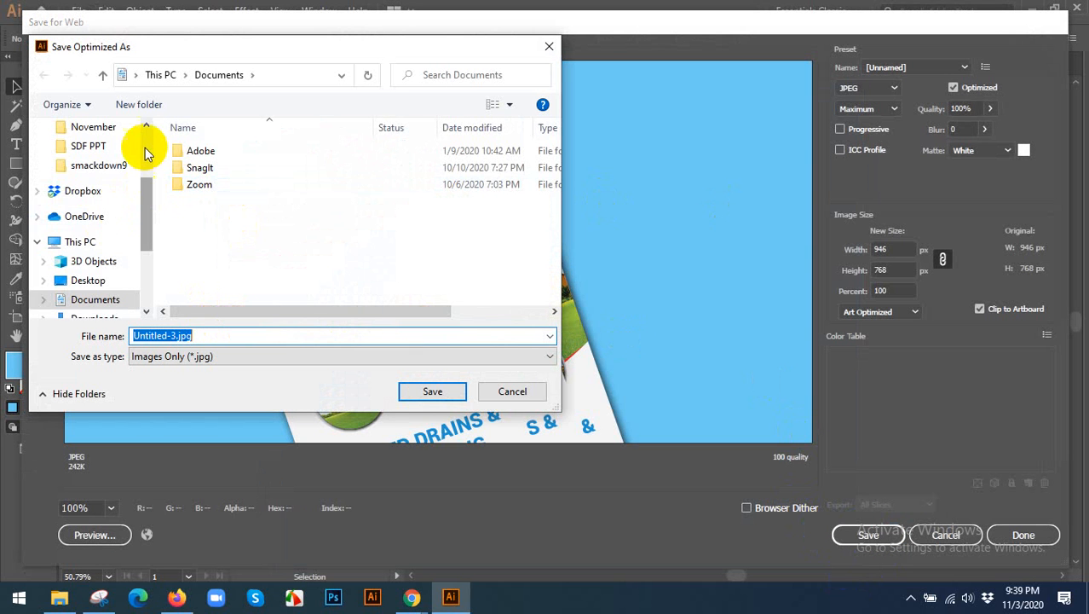
scroll(146, 145, up, 2)
click(87, 158)
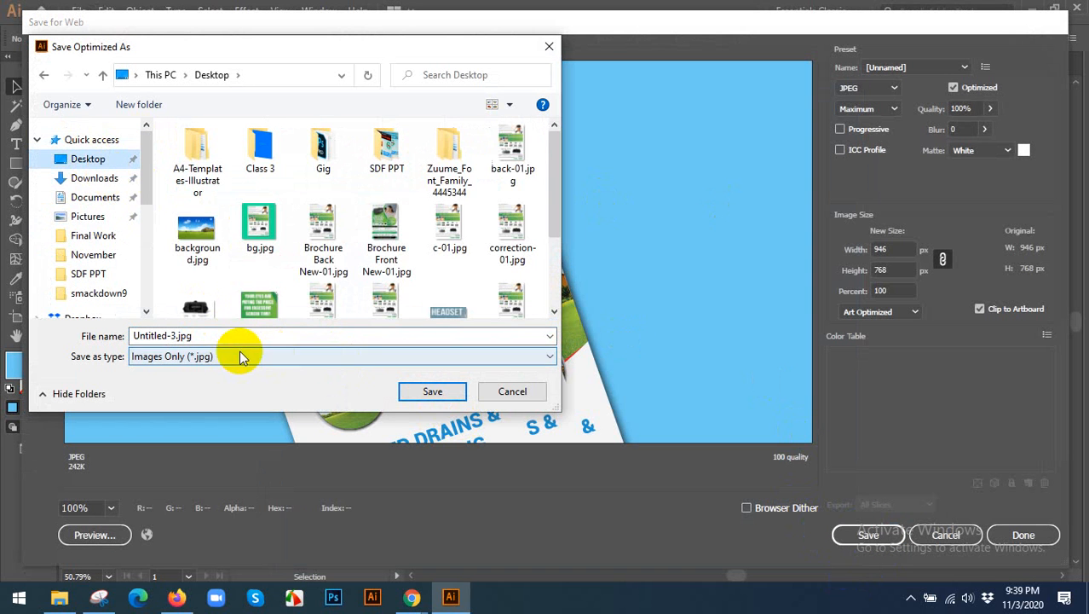
click(228, 330)
text(d)
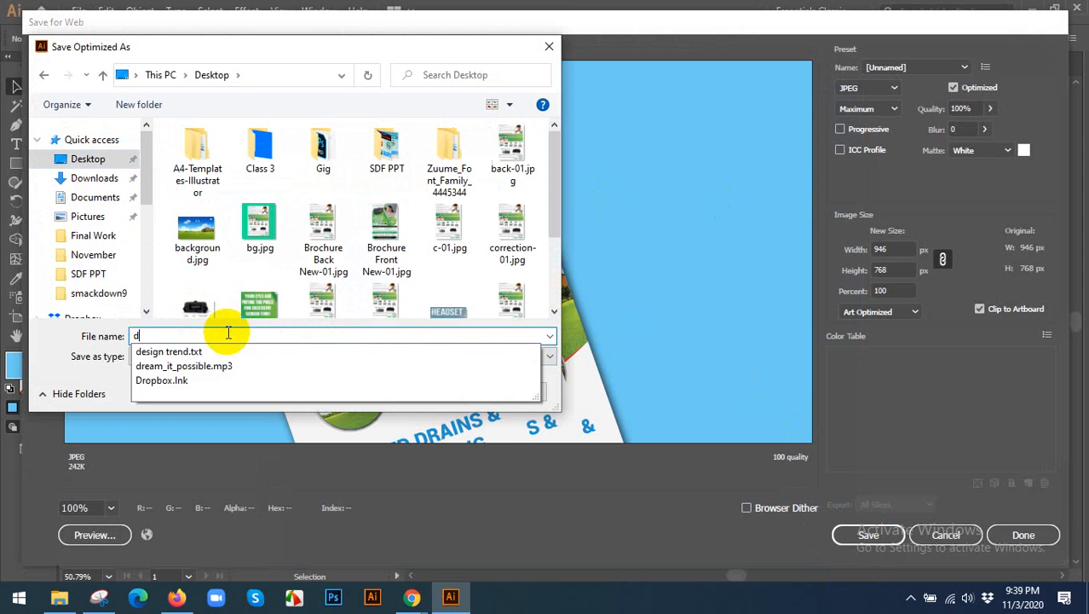
text(l flye)
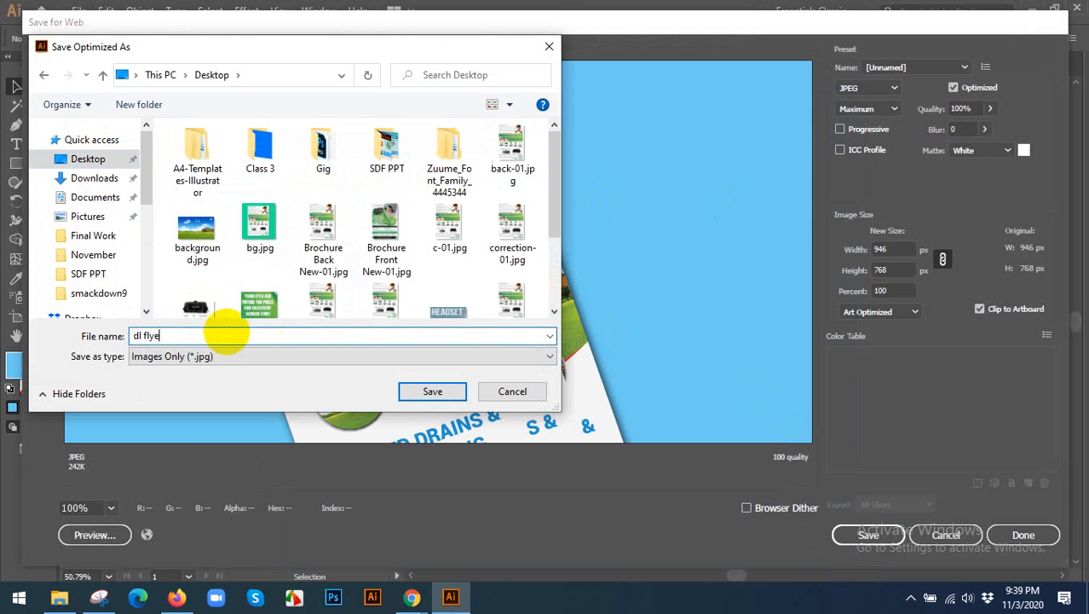
text(r)
key(Return)
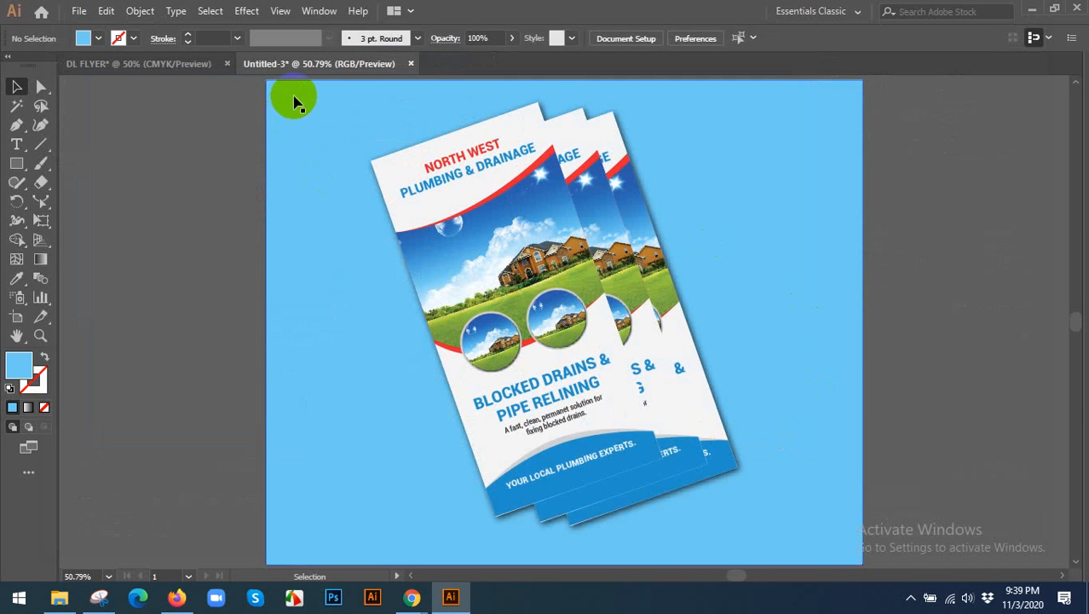
Return to the DL FLYER document and start a new print document from the Letter preset, measured in inches.
click(159, 66)
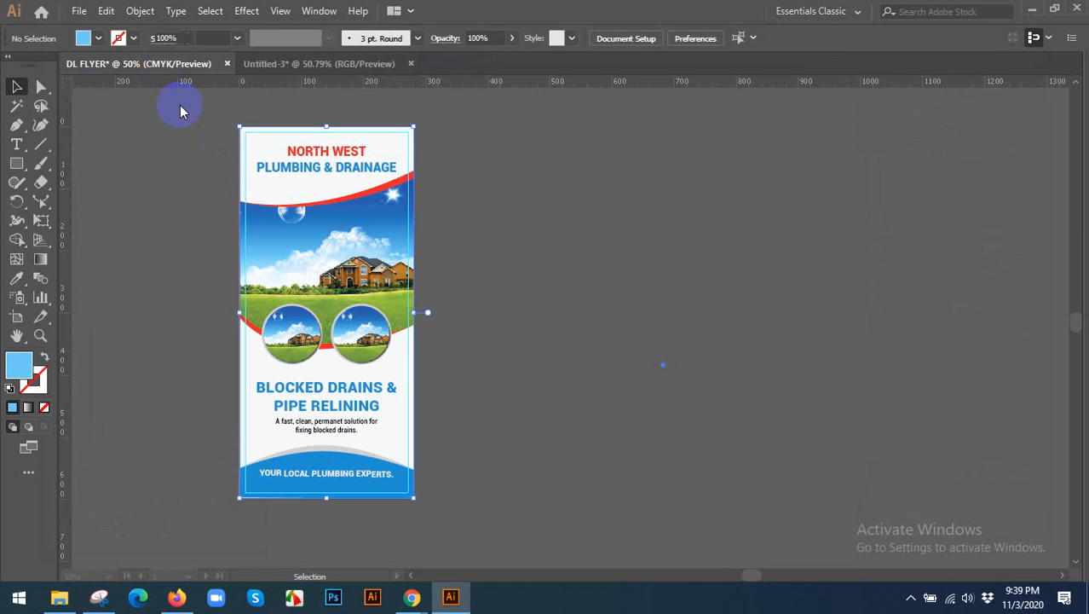
click(513, 225)
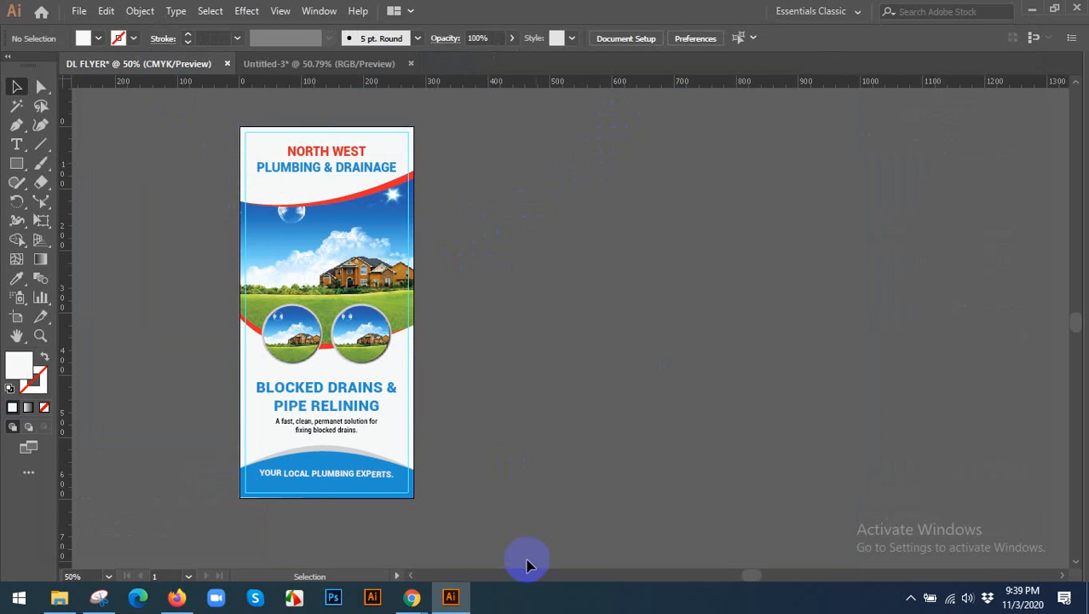
click(79, 14)
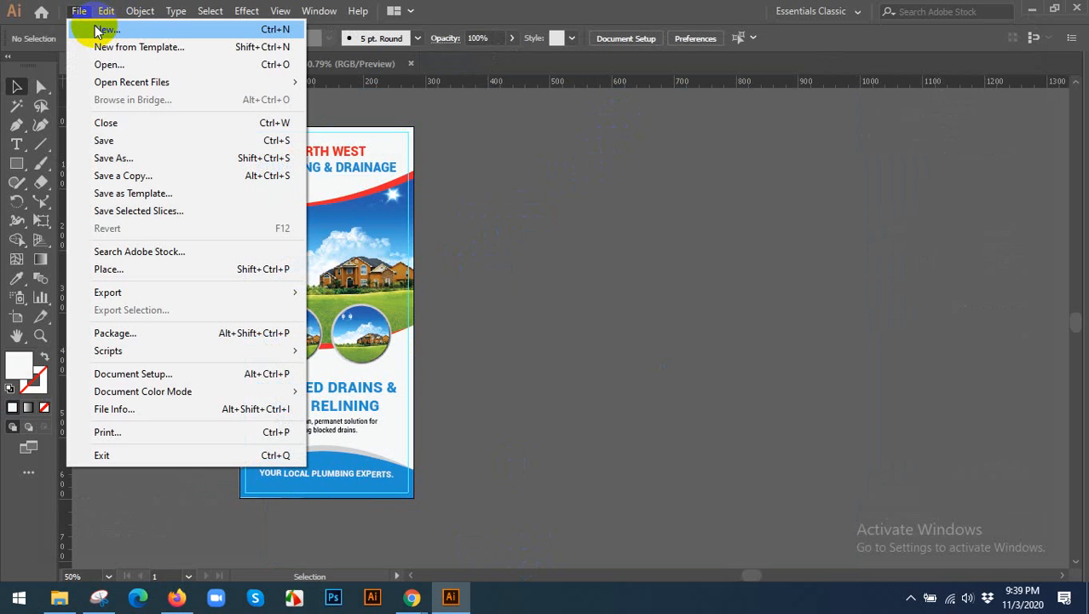
click(102, 30)
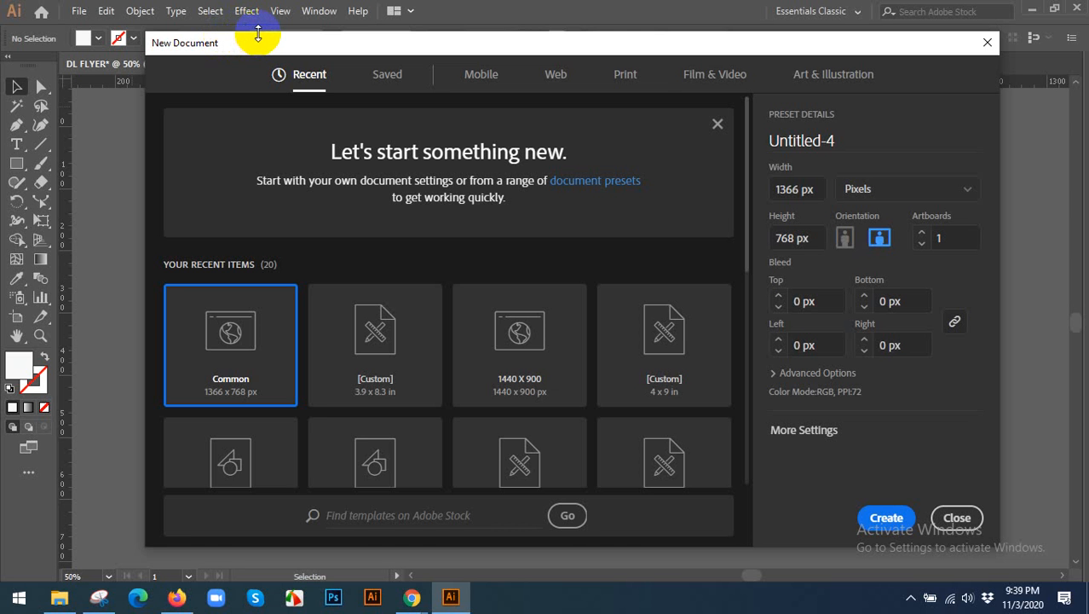
click(624, 75)
click(923, 191)
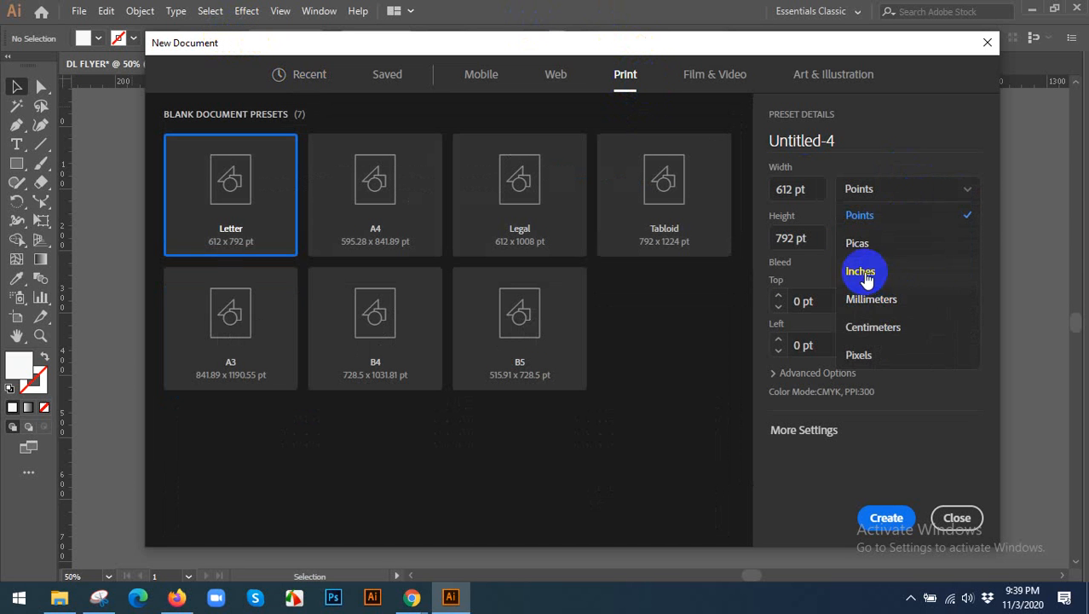
click(868, 273)
Try a 0.125 in bleed on all four sides of the new document and reset it to 0 in.
click(812, 188)
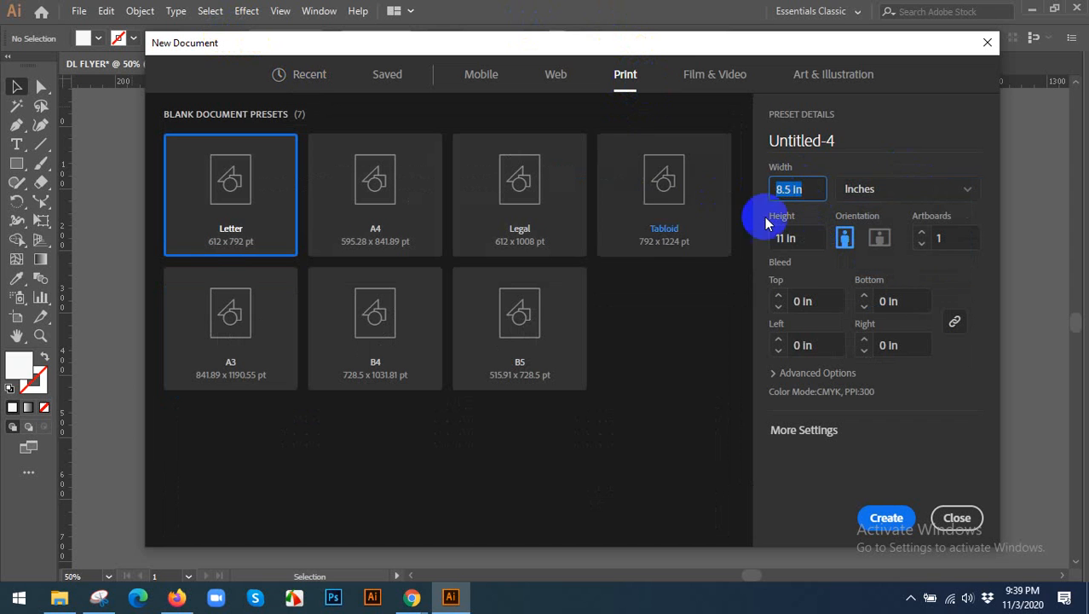
click(815, 237)
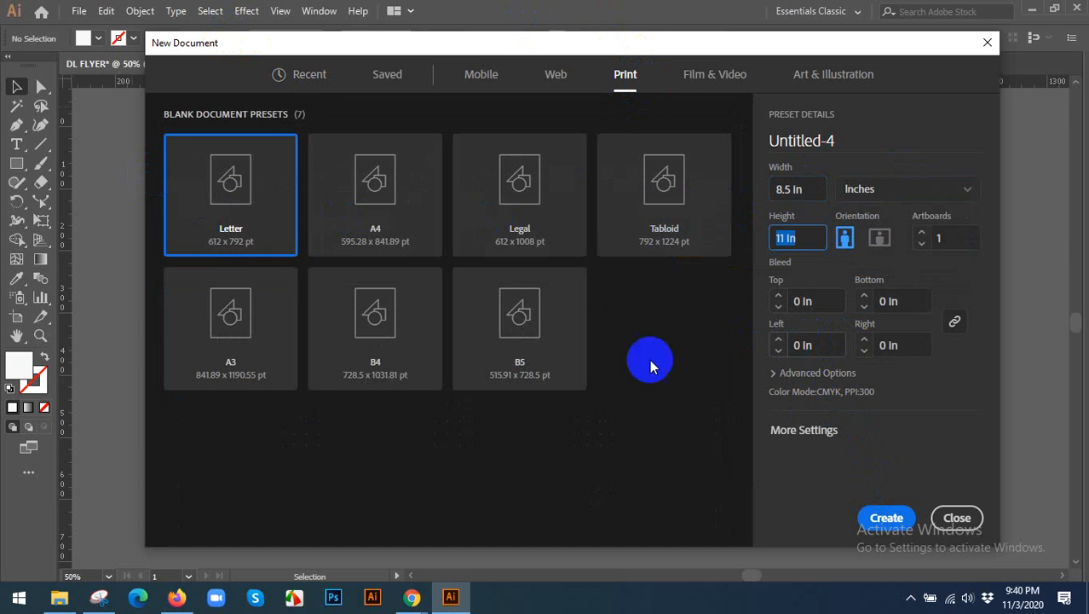
click(820, 300)
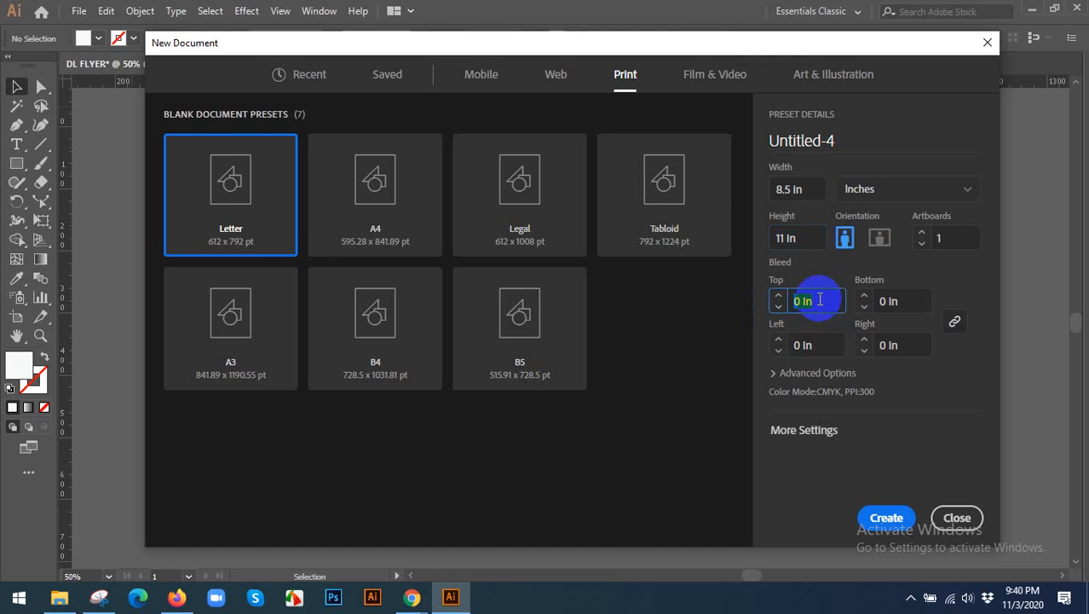
text(0.125)
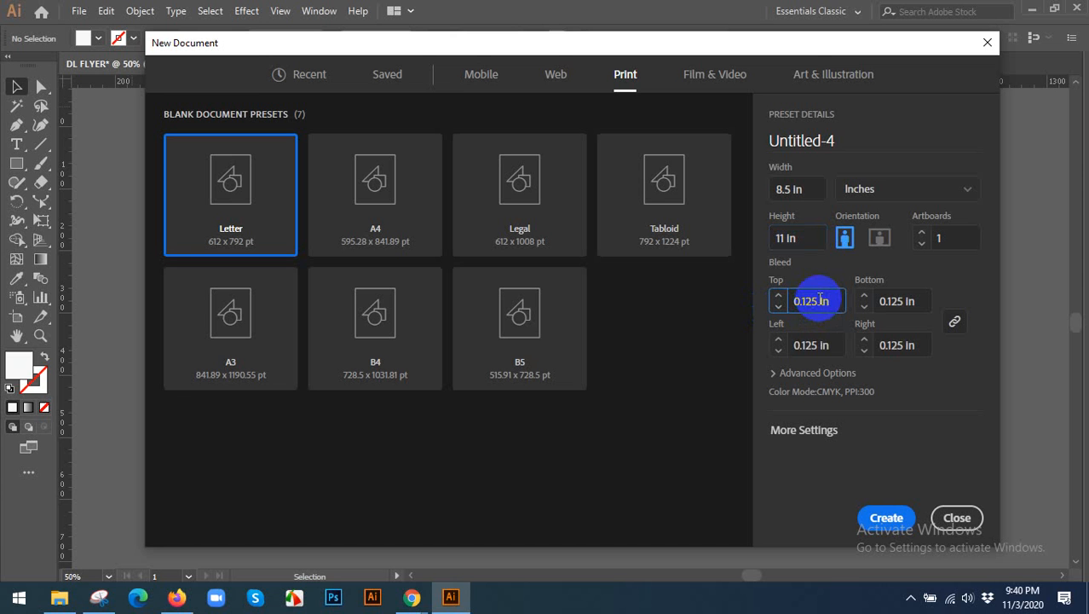
key(Down)
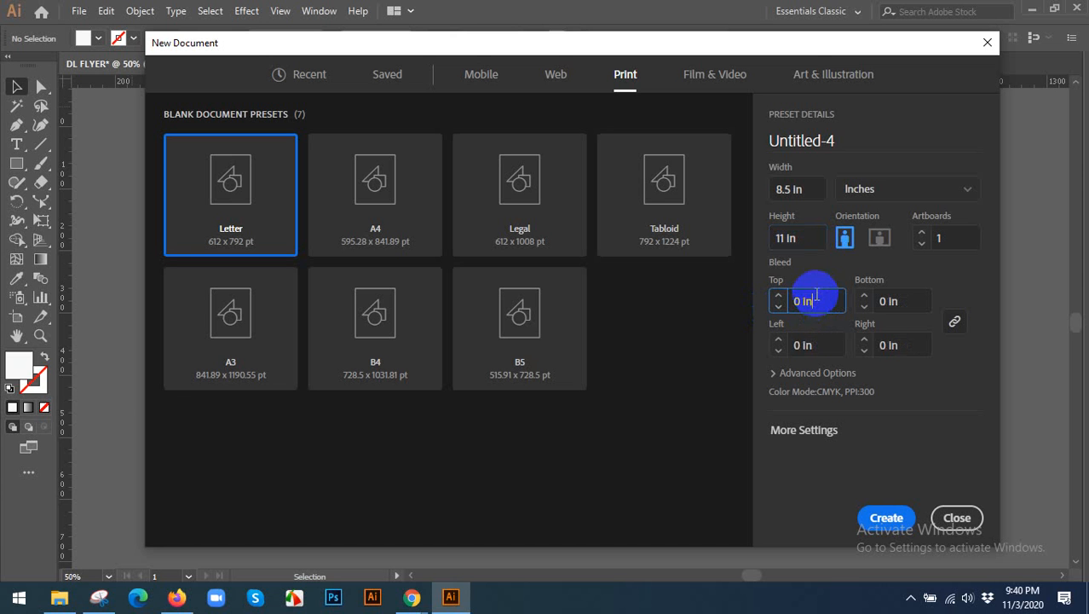
click(771, 265)
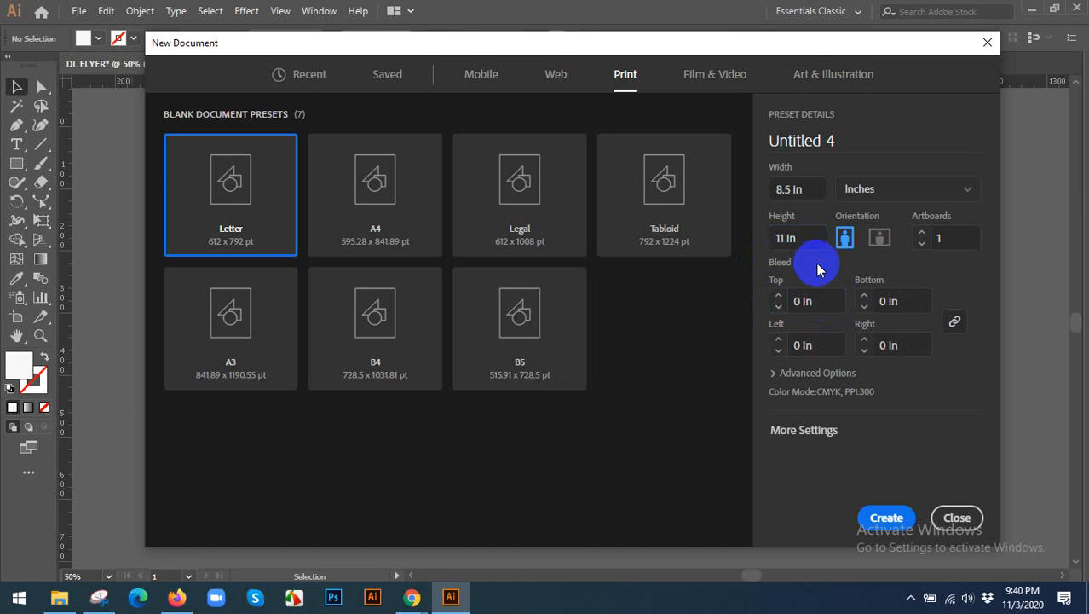
Name the new document FLYER DESIGN, set its bleed to 0.125 in on all sides and create it.
drag(860, 142, 739, 143)
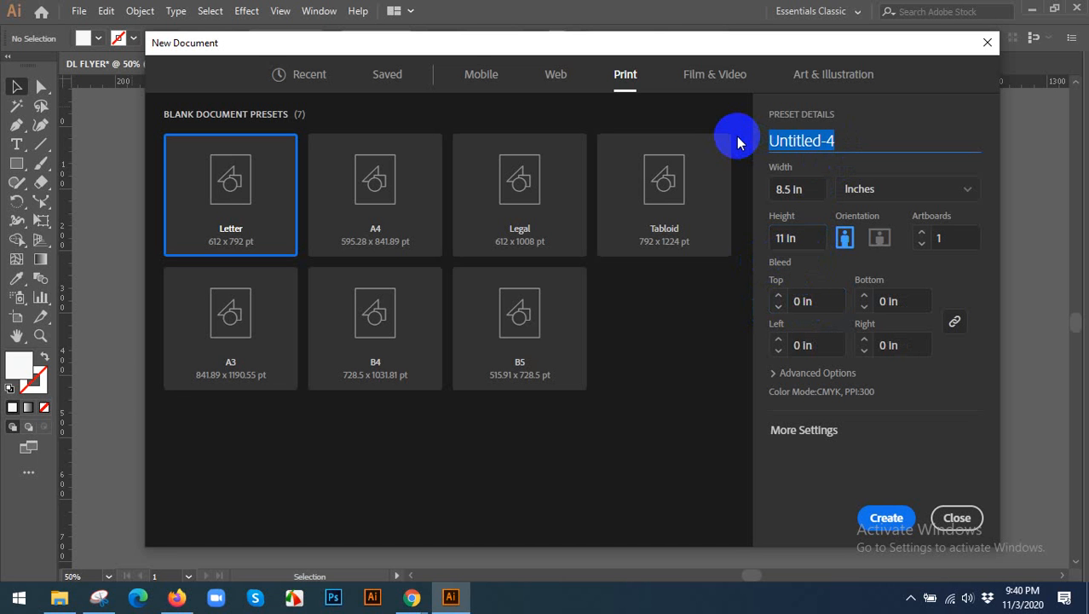
text(Fl)
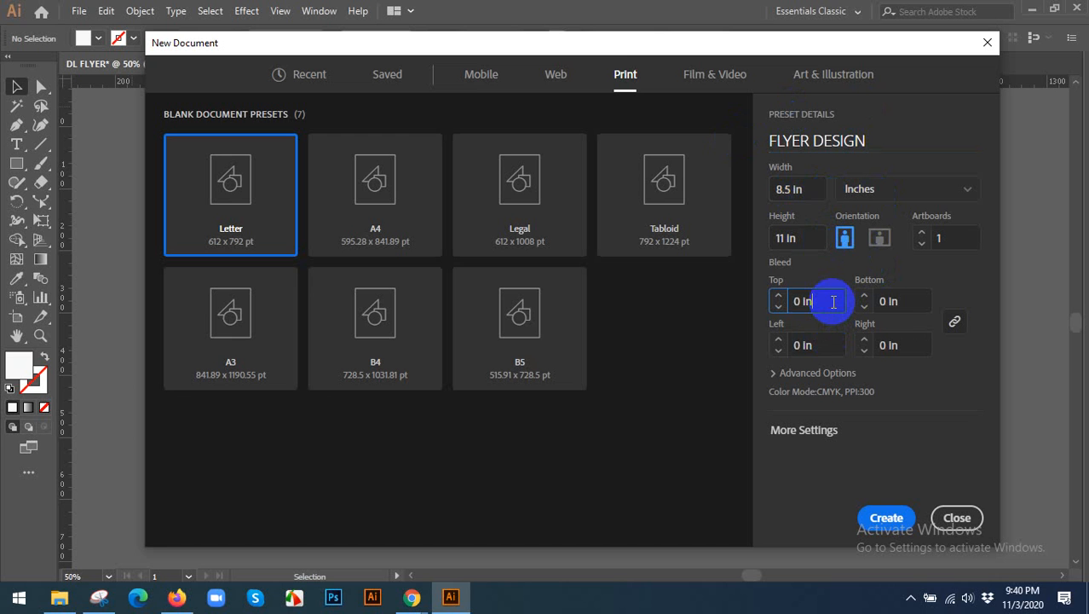
key(Up)
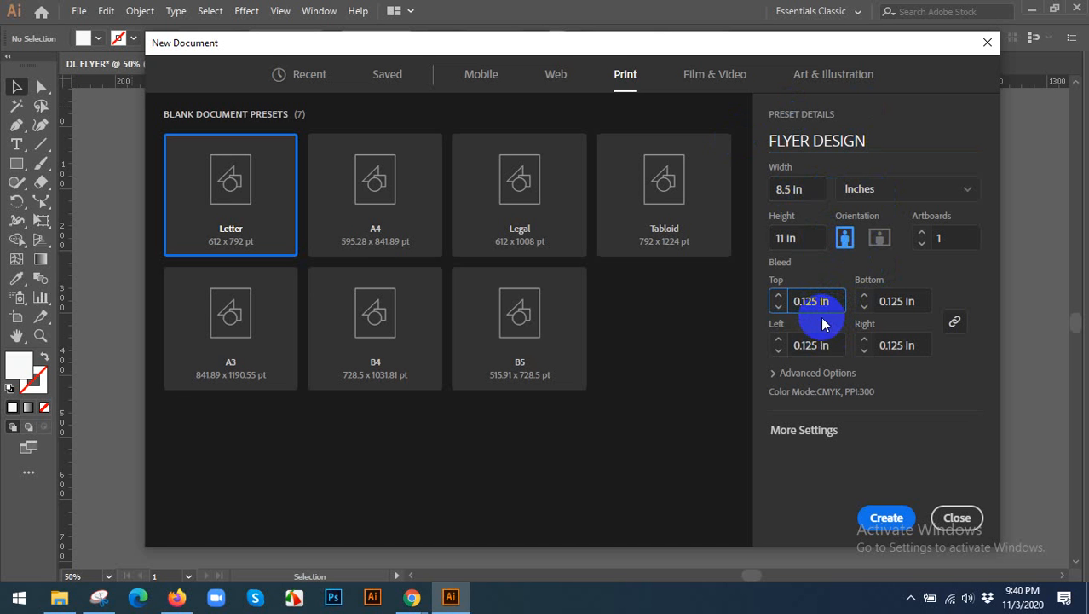
click(878, 522)
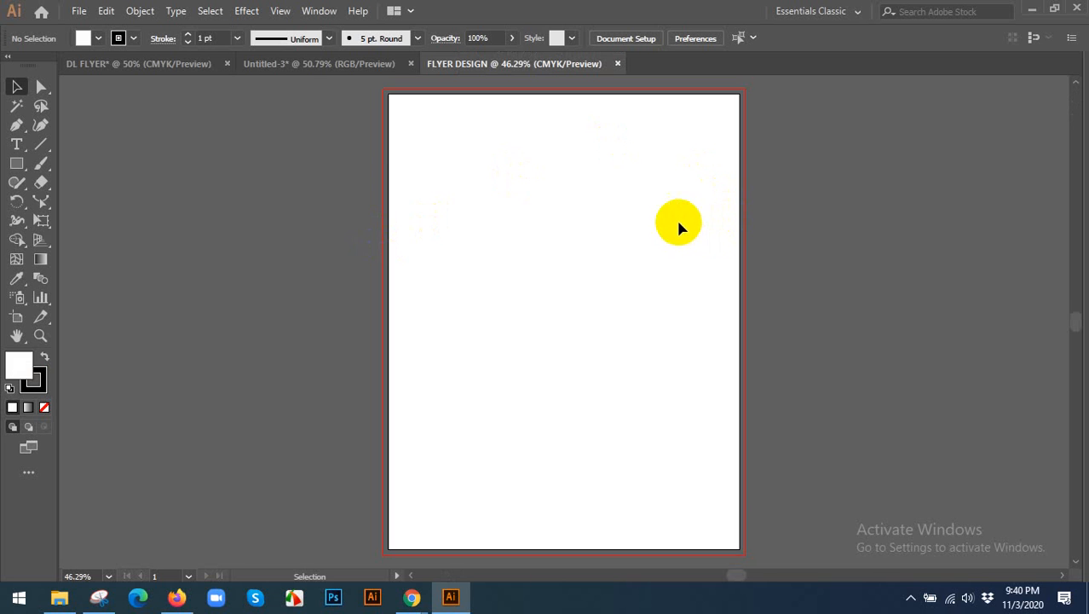
Examine the bleed border around the new Letter artboard, especially at its upper-left corner.
scroll(674, 221, up, 3)
scroll(483, 183, up, 3)
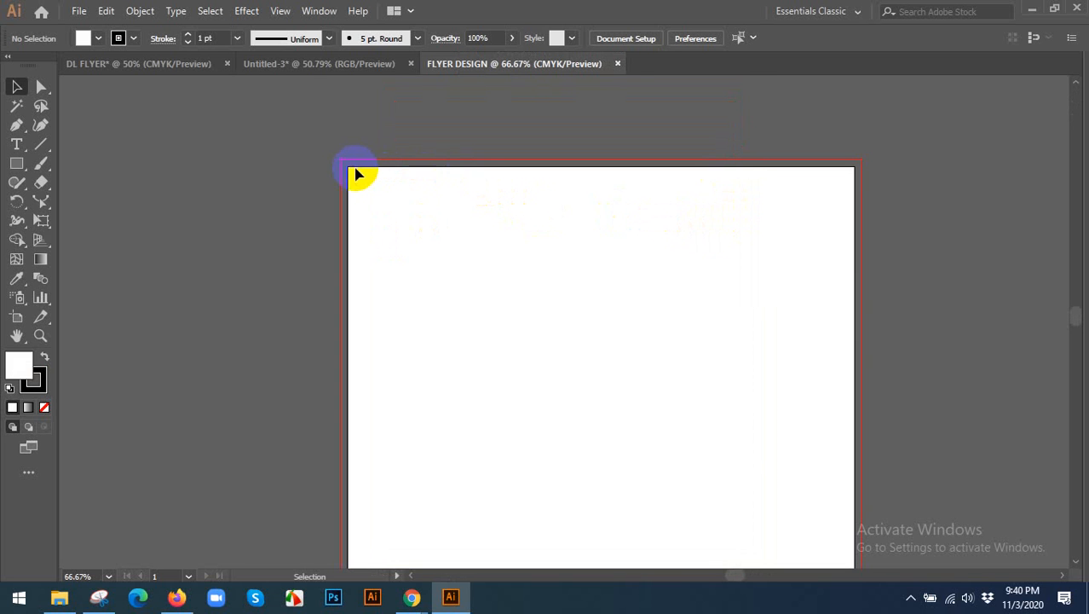
scroll(356, 175, down, 1)
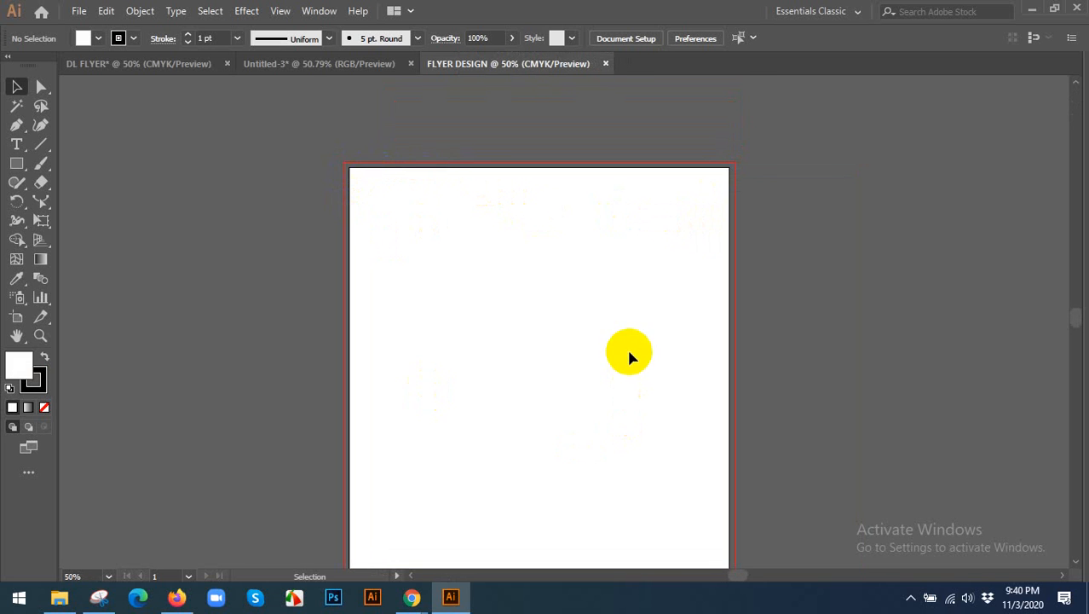
scroll(629, 341, down, 2)
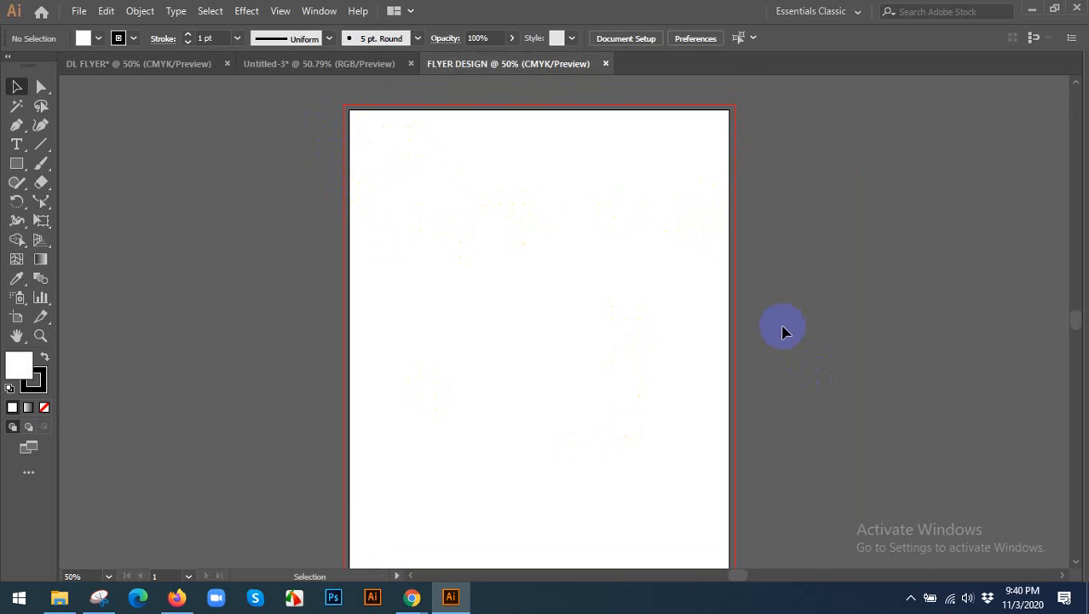
scroll(477, 234, up, 1)
scroll(348, 182, up, 2)
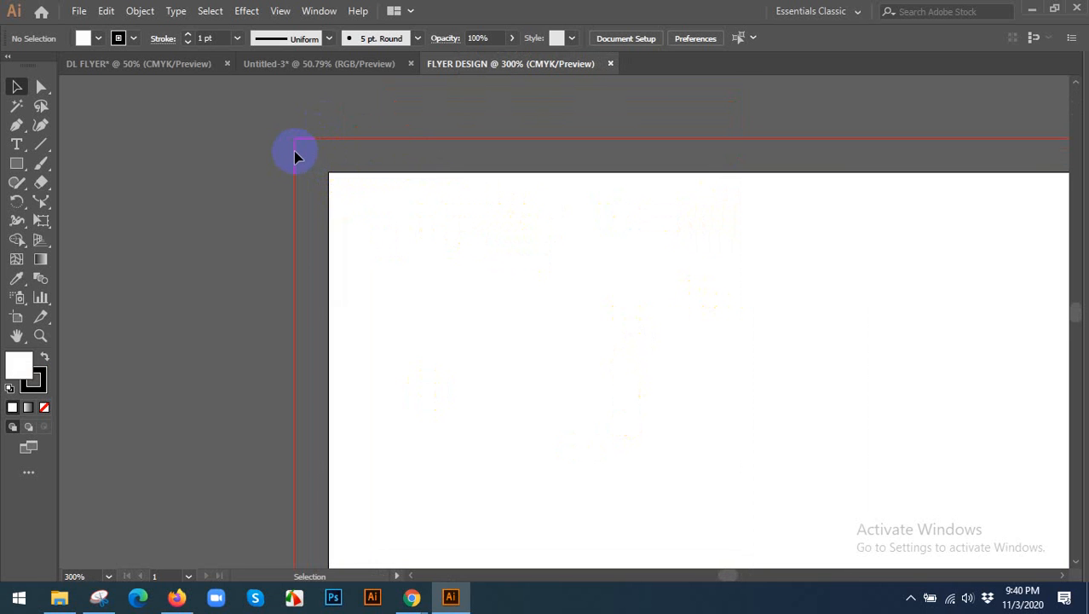
key(ctrl+0)
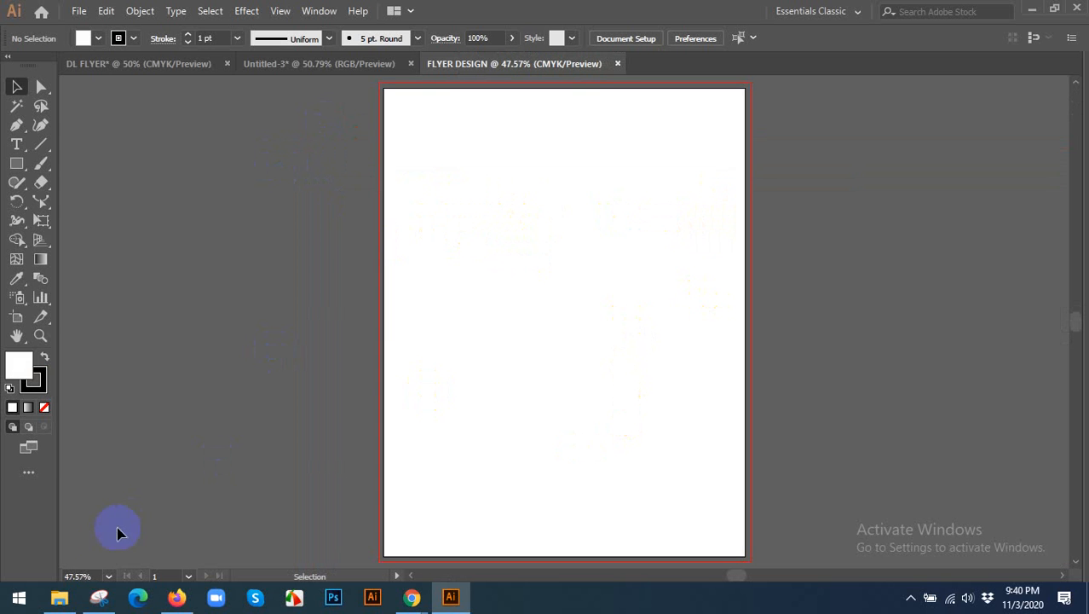
Switch to Chrome to check the cmykonline.com.au guideline templates page, and bring up the A4 Templates Illustrator folder in File Explorer.
mouse_move(410, 594)
click(342, 526)
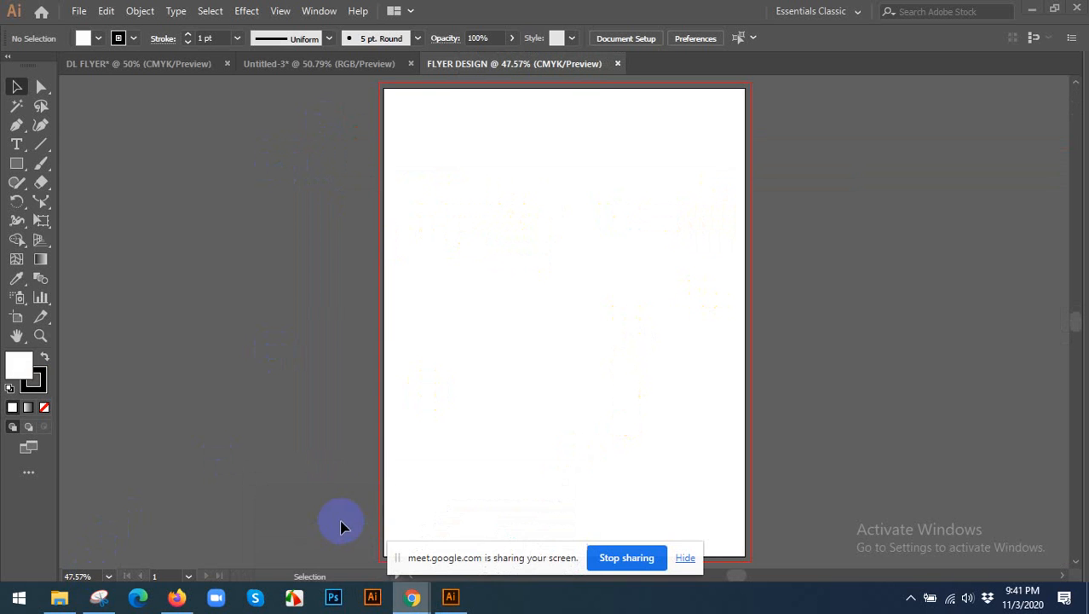
click(685, 557)
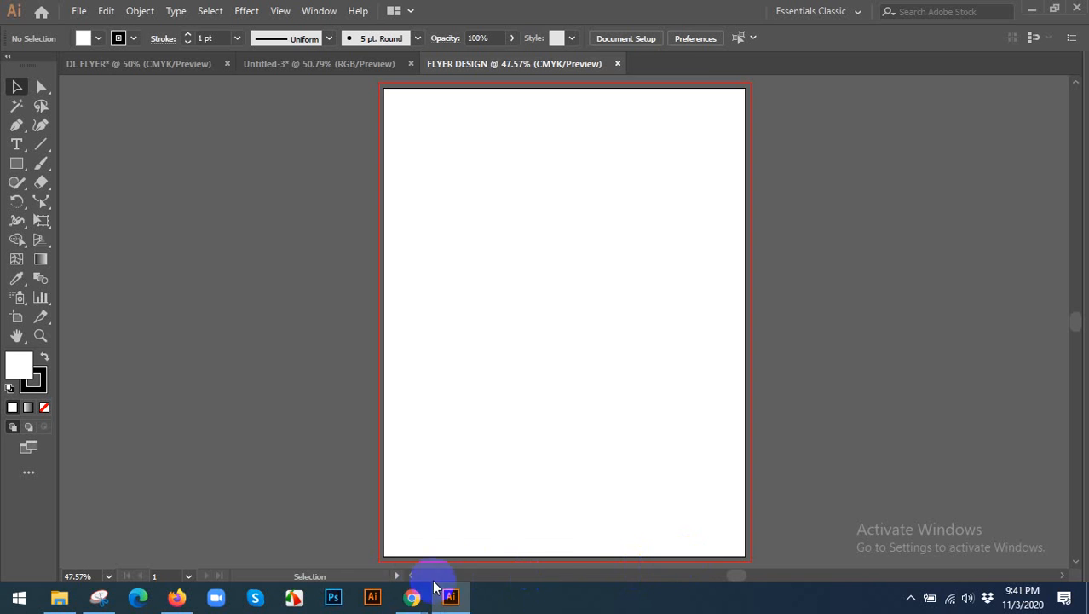
mouse_move(413, 592)
click(454, 530)
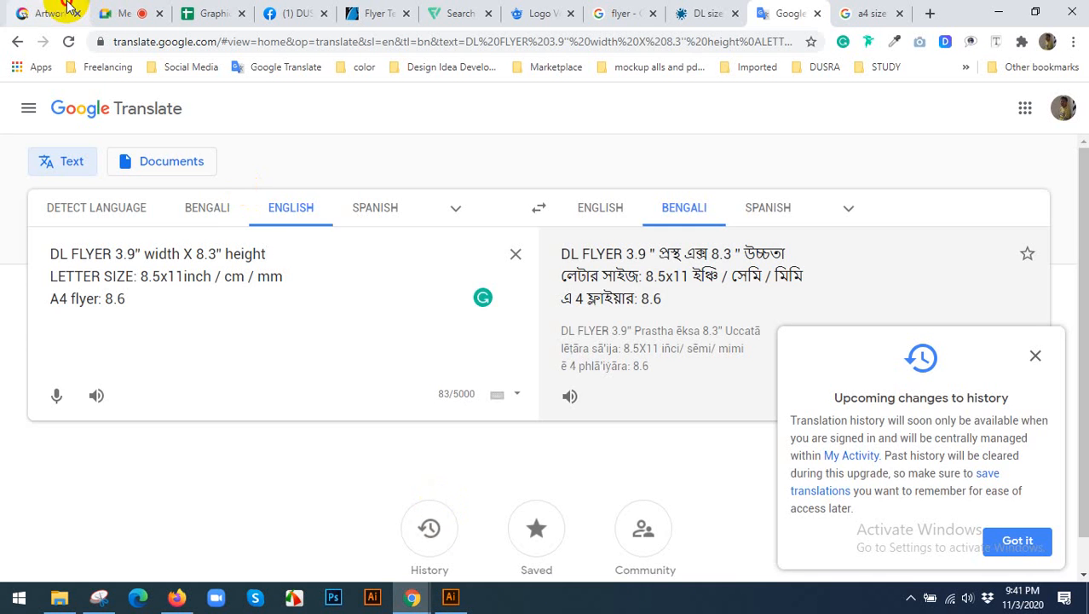
click(67, 10)
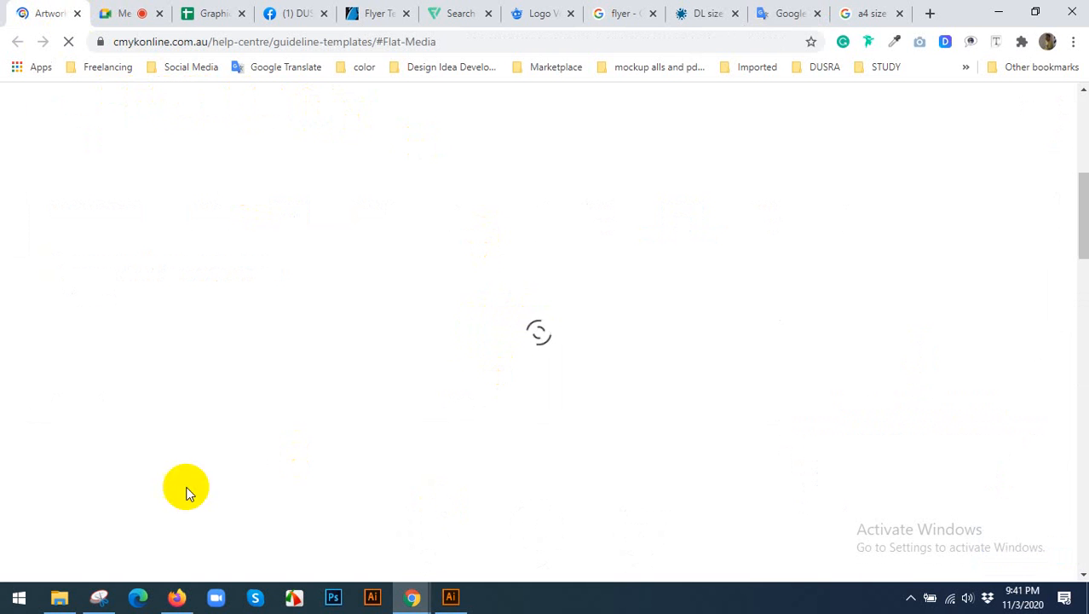
click(70, 602)
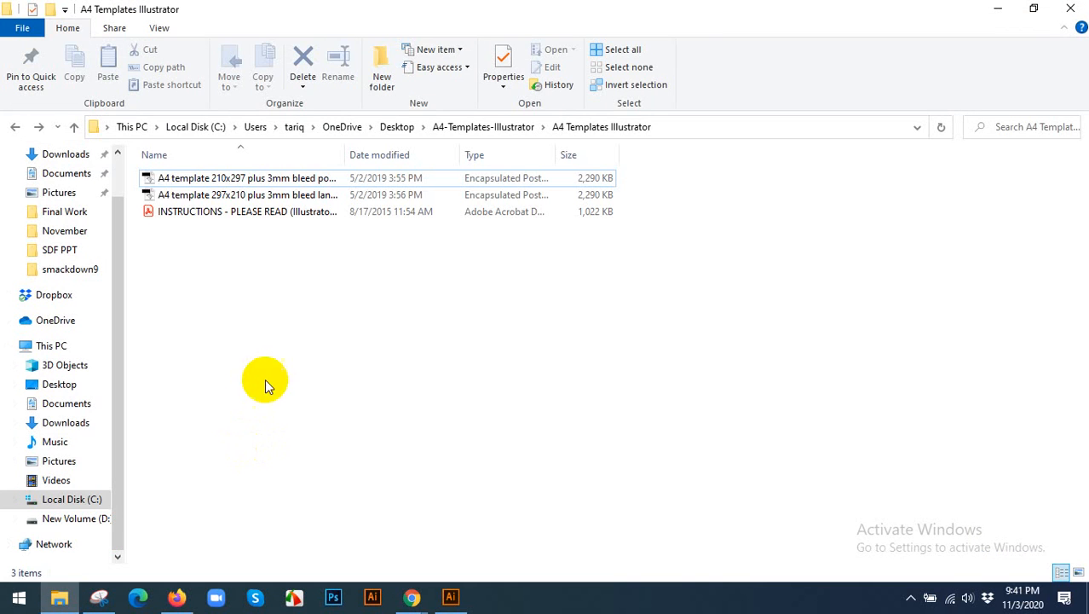
Select the A4 template 210x297 plus 3mm bleed portrait file in the folder, and switch to the guideline templates page in Chrome.
click(232, 180)
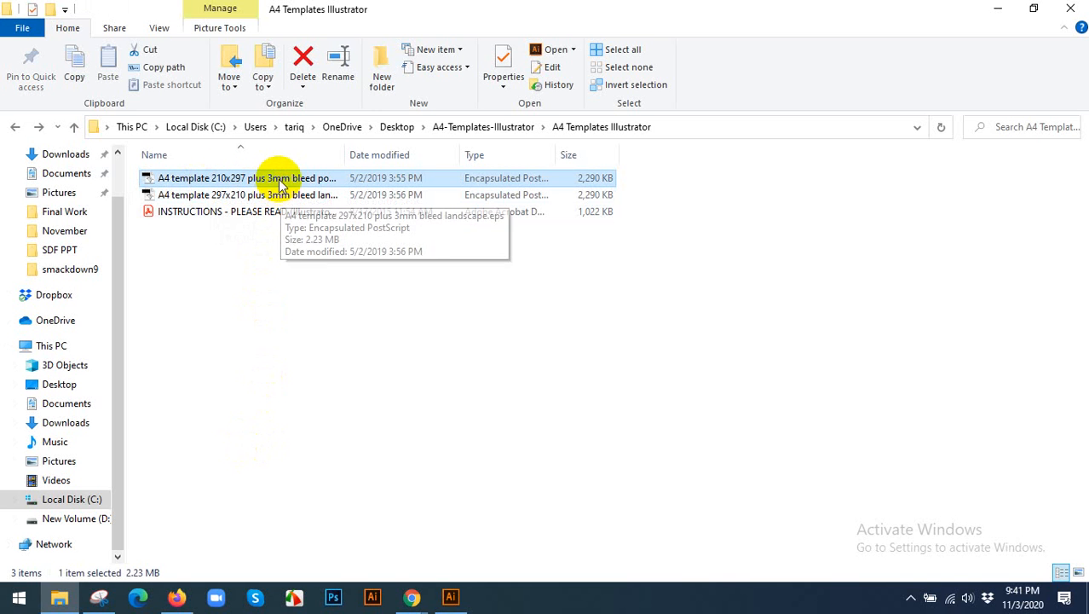
click(324, 180)
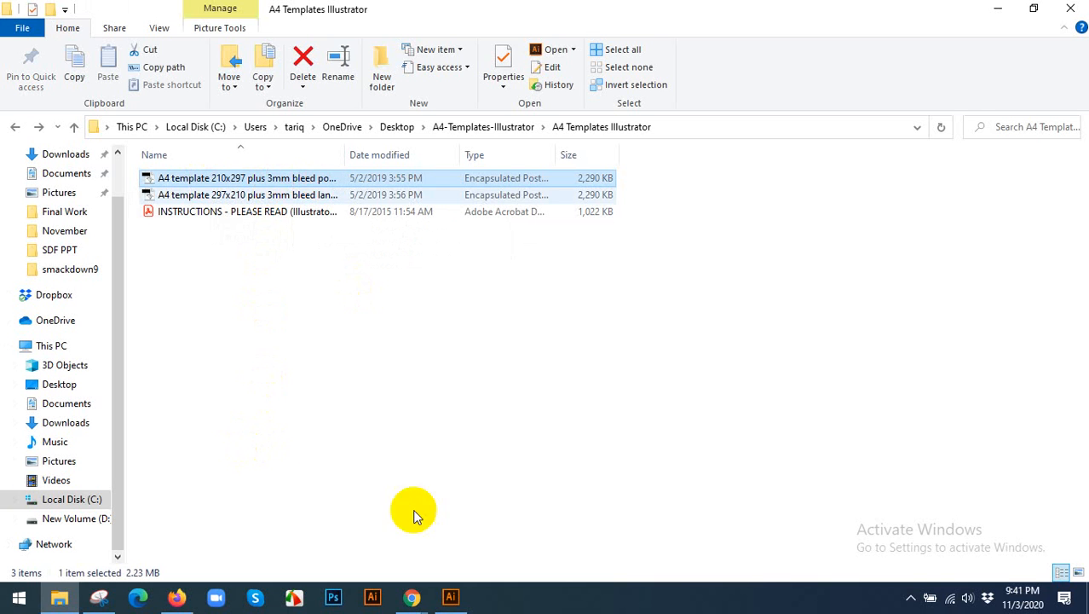
click(414, 594)
click(510, 533)
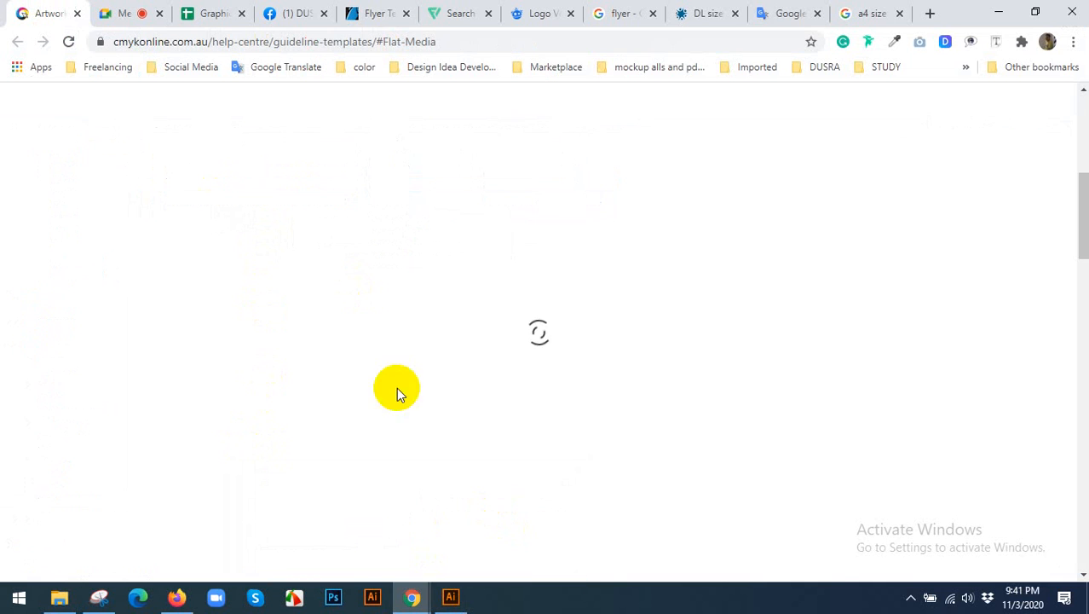
Examine the flat media templates offered for business cards, for flyers from A6 to A3, and for posters from A2 to A0.
scroll(453, 168, up, 10)
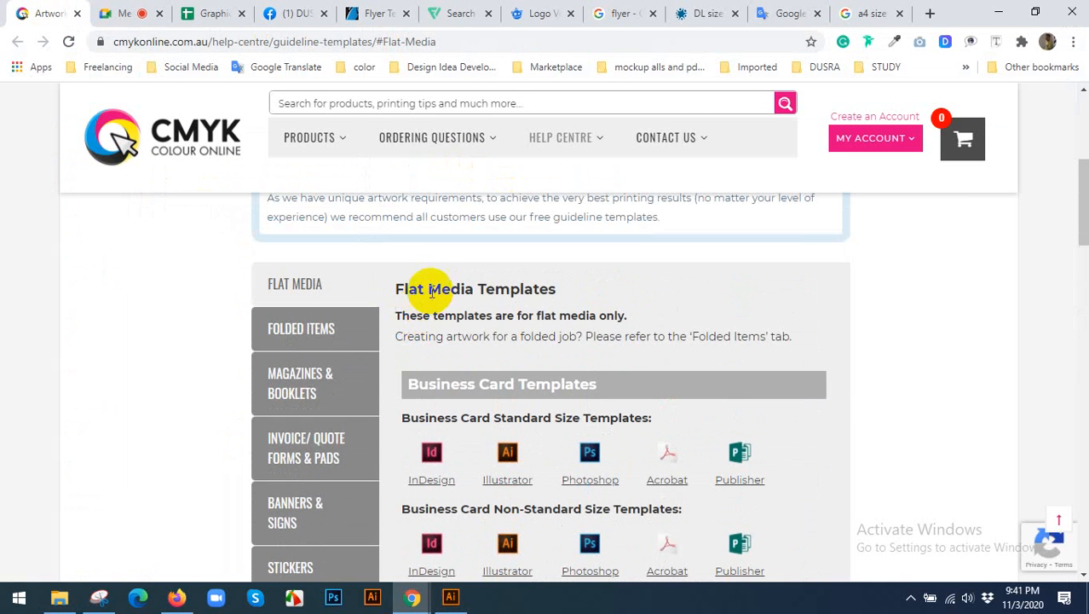
scroll(595, 277, down, 2)
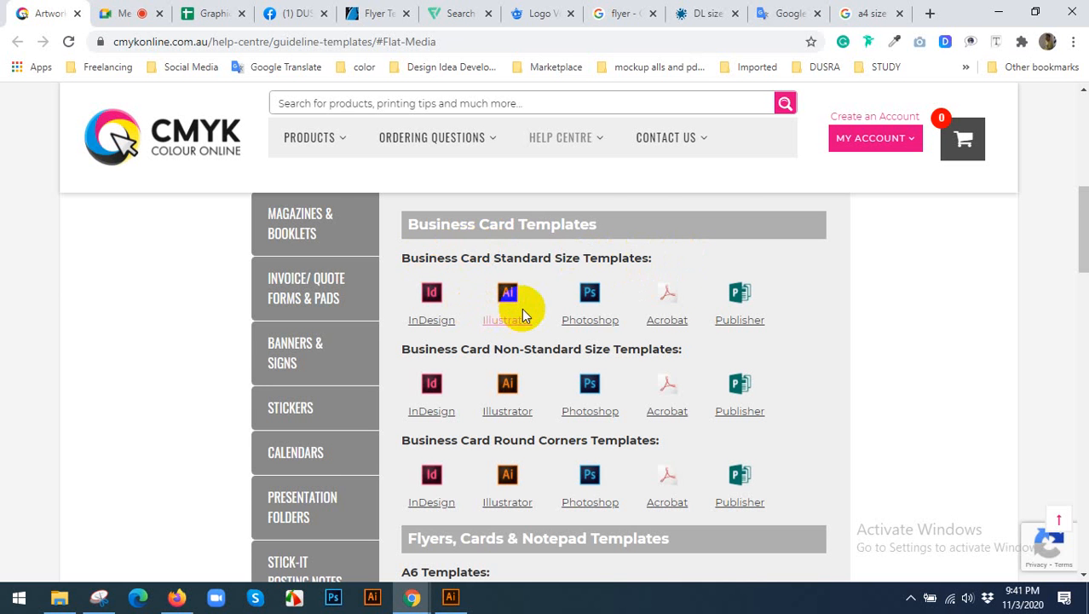
scroll(515, 307, down, 2)
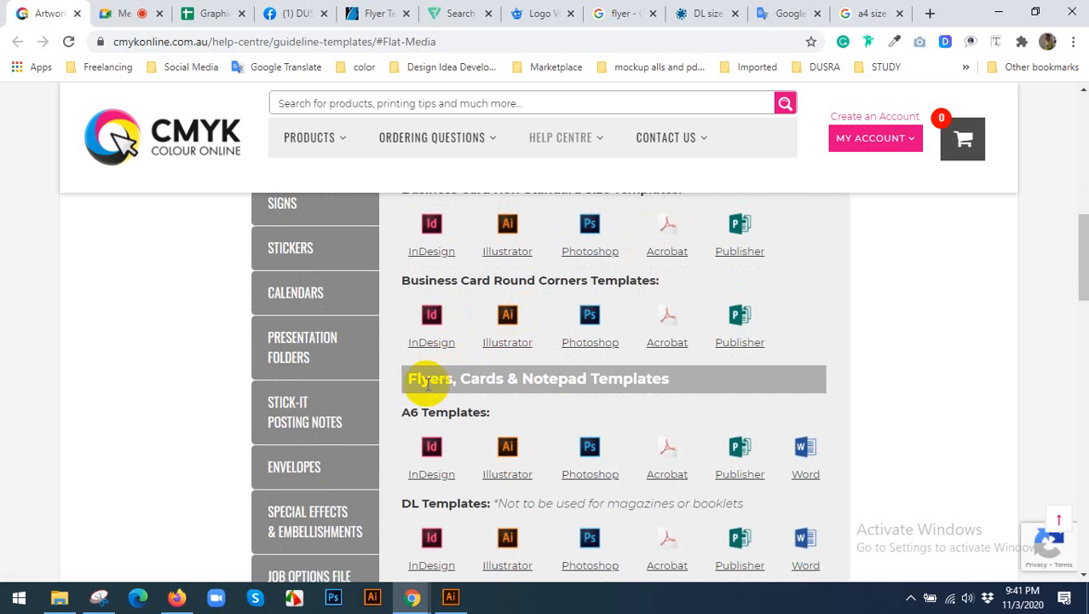
scroll(499, 380, down, 1)
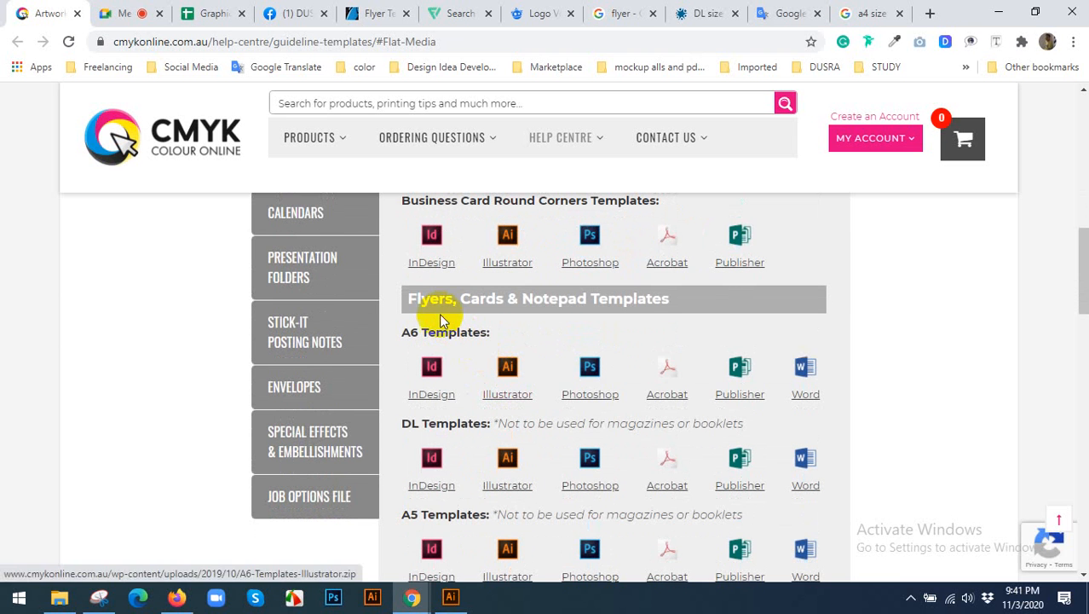
scroll(444, 303, down, 1)
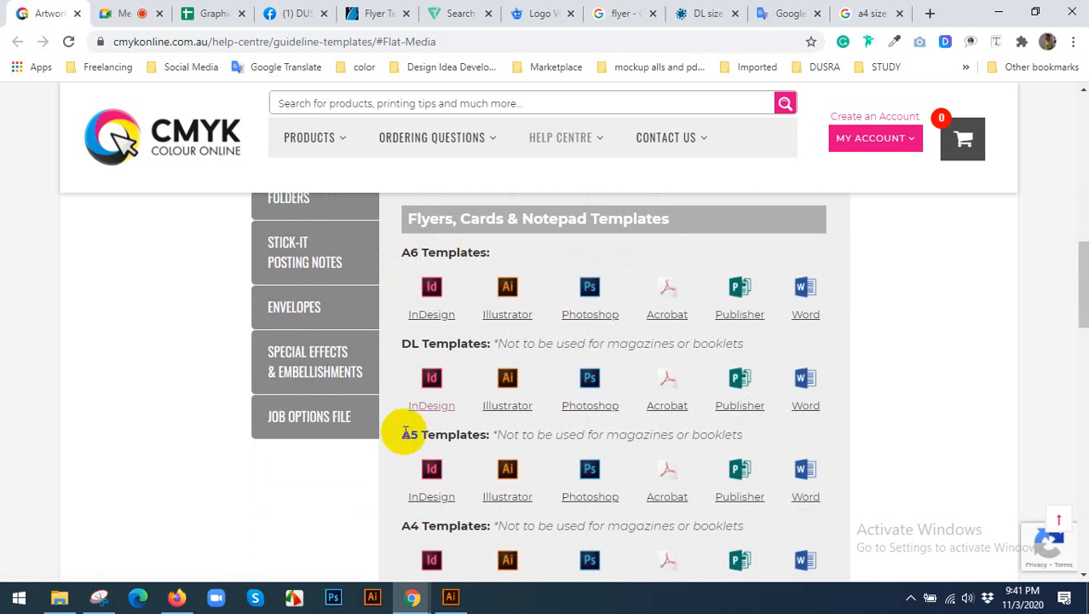
scroll(409, 430, down, 1)
scroll(469, 430, down, 1)
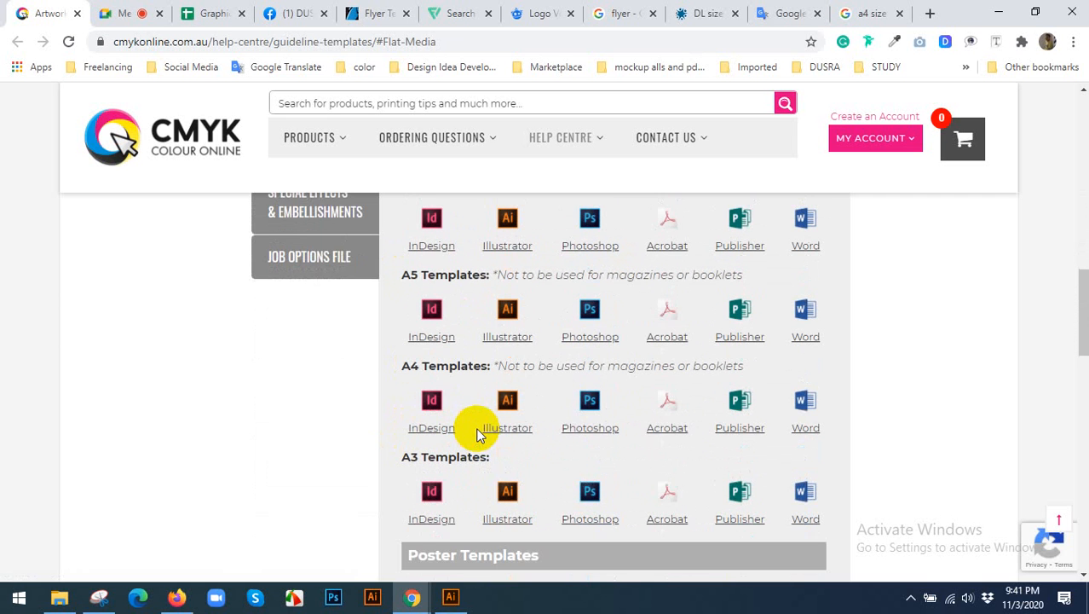
scroll(426, 418, down, 1)
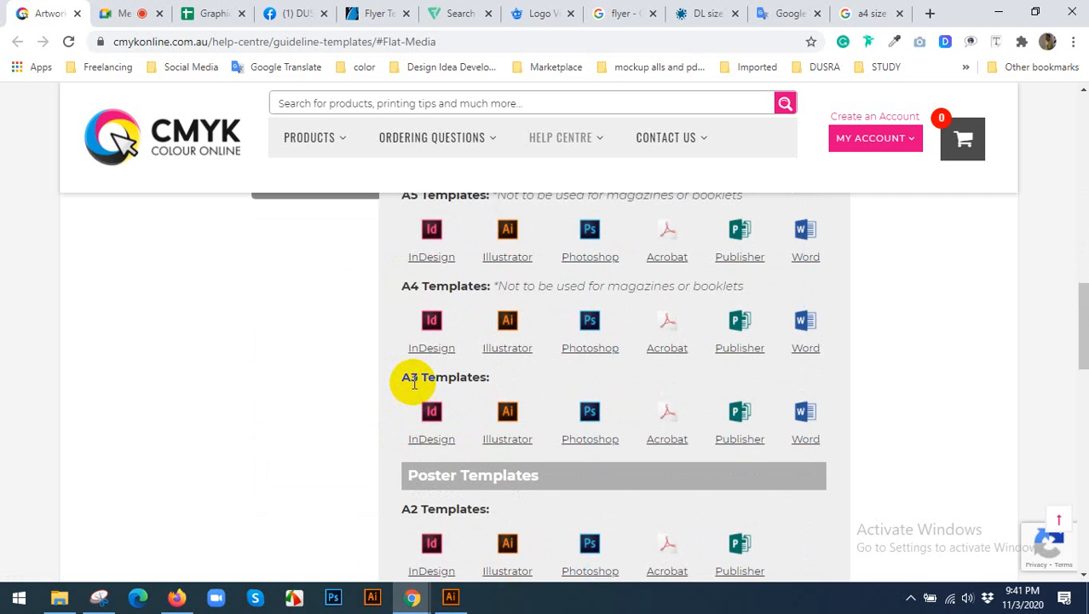
scroll(414, 384, down, 1)
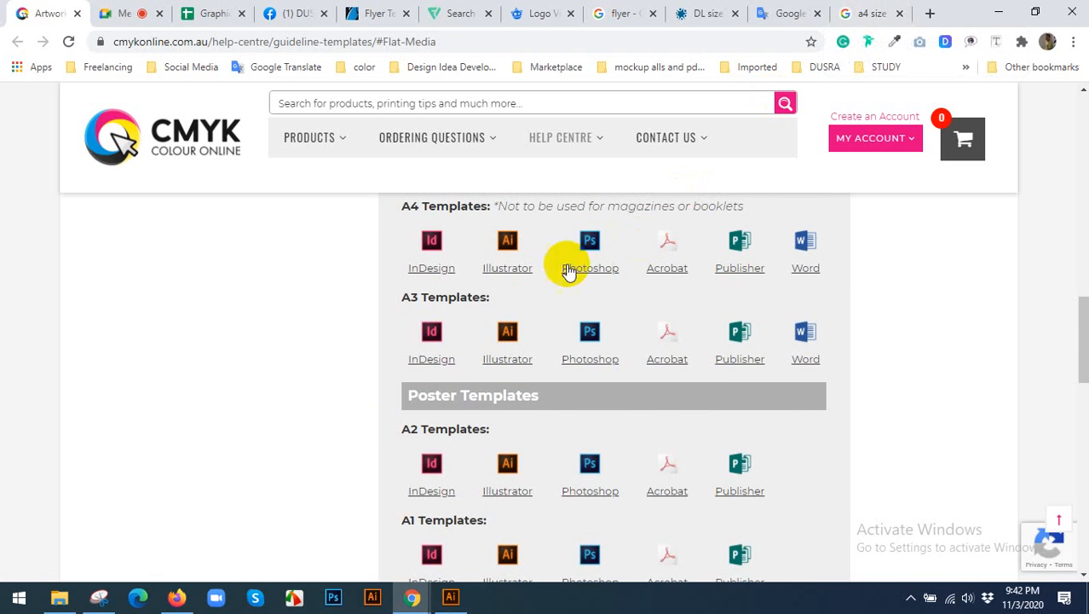
scroll(443, 324, down, 1)
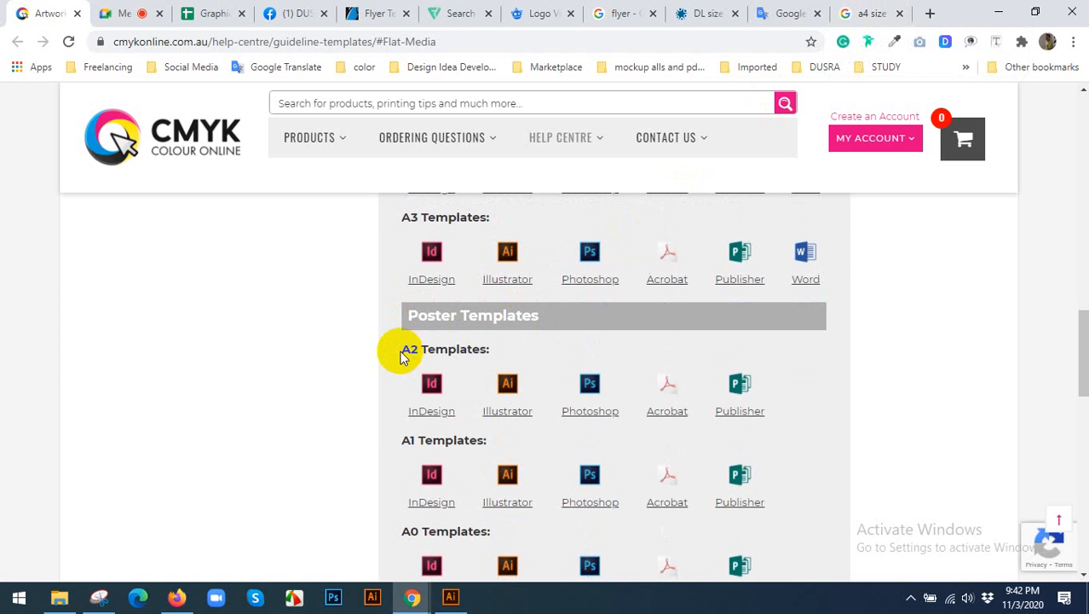
drag(406, 351, 428, 350)
scroll(423, 335, down, 2)
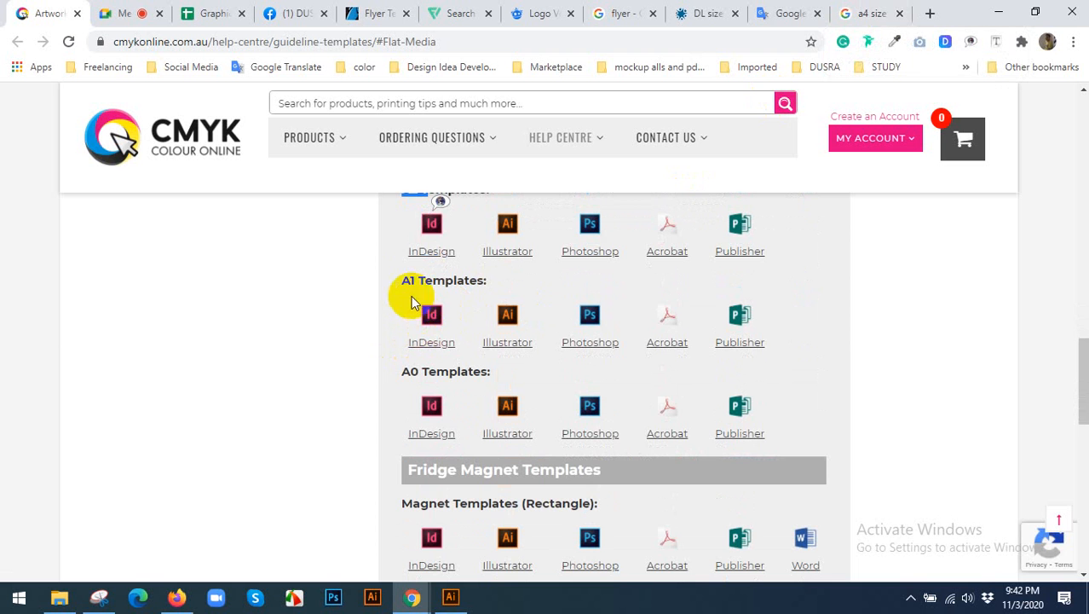
Search Google Images for "a1 size paper" and preview the Pinterest chart comparing the A-series paper sizes.
click(865, 12)
click(147, 105)
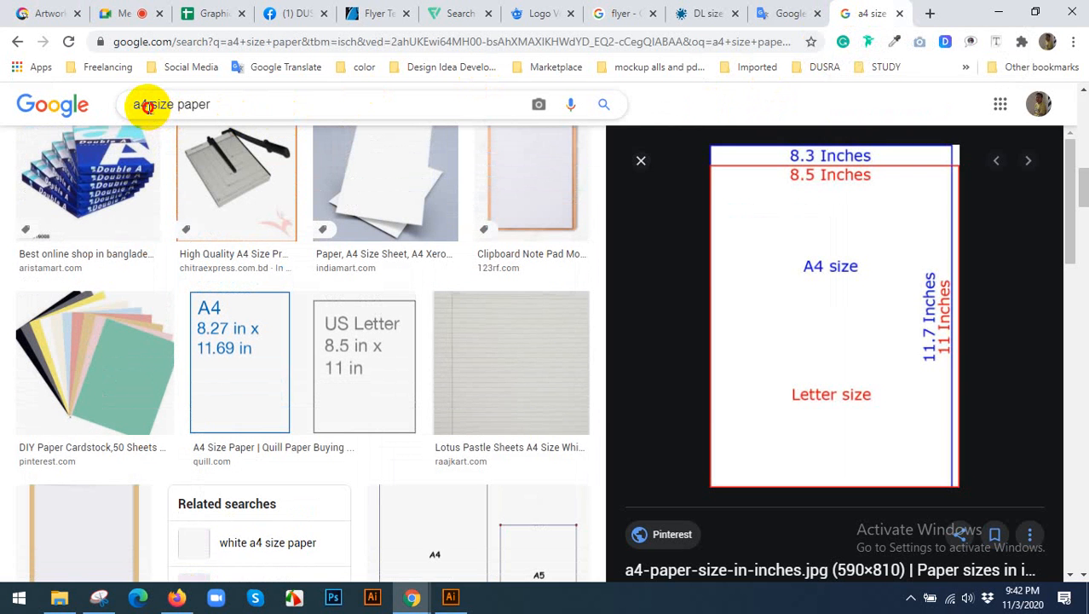
key(BackSpace)
text(1)
key(Return)
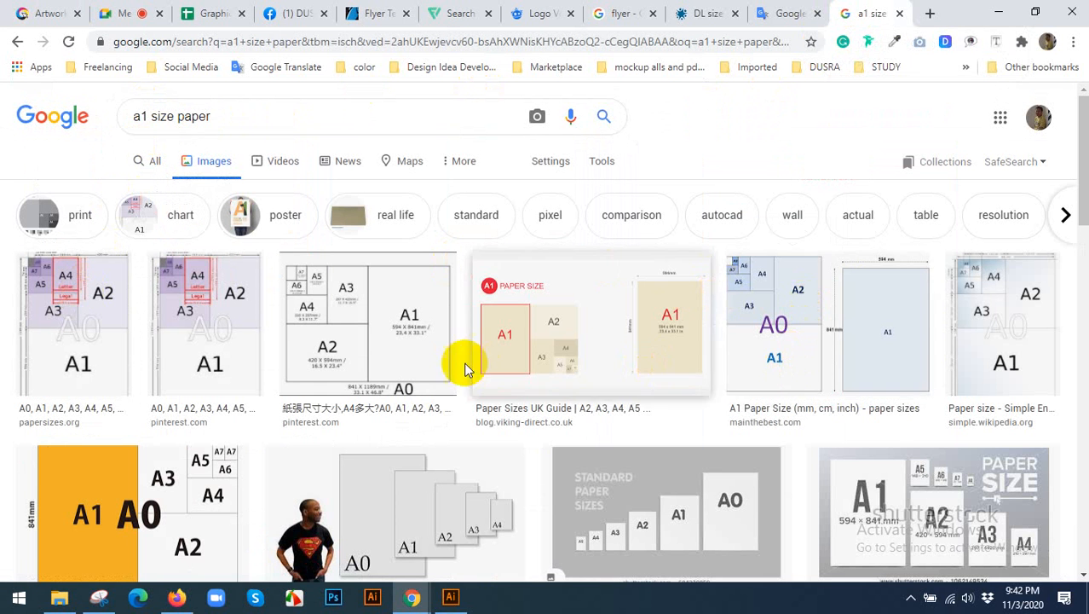
click(418, 365)
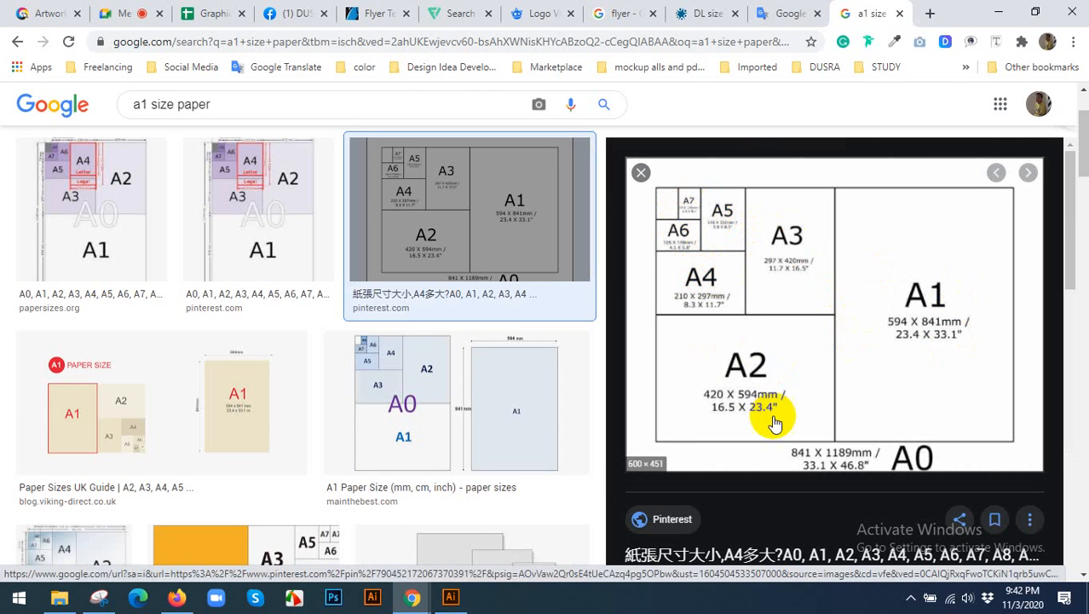
click(450, 598)
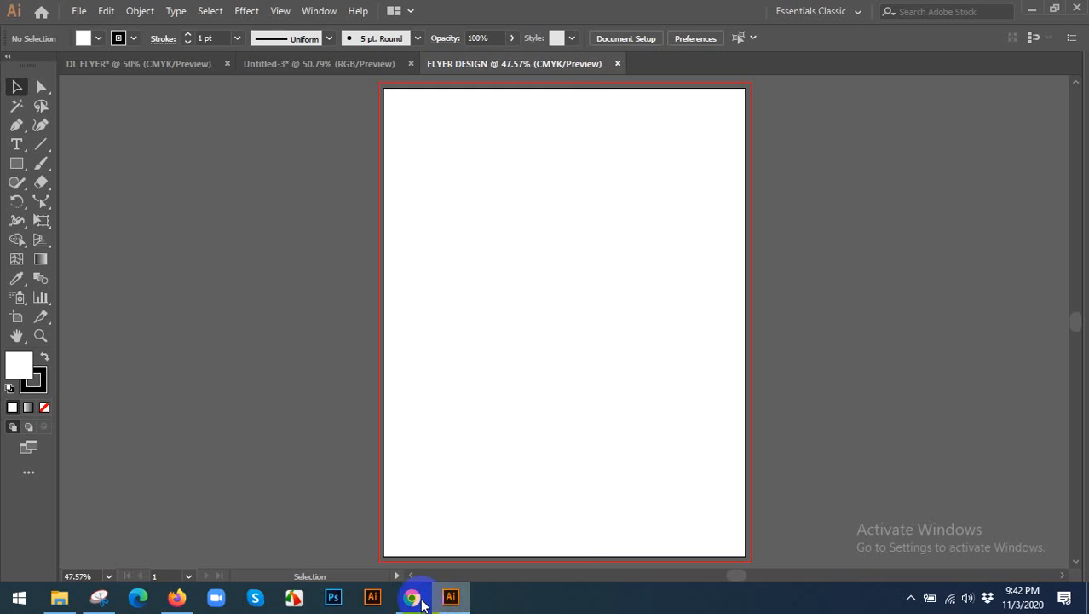
mouse_move(417, 590)
click(477, 538)
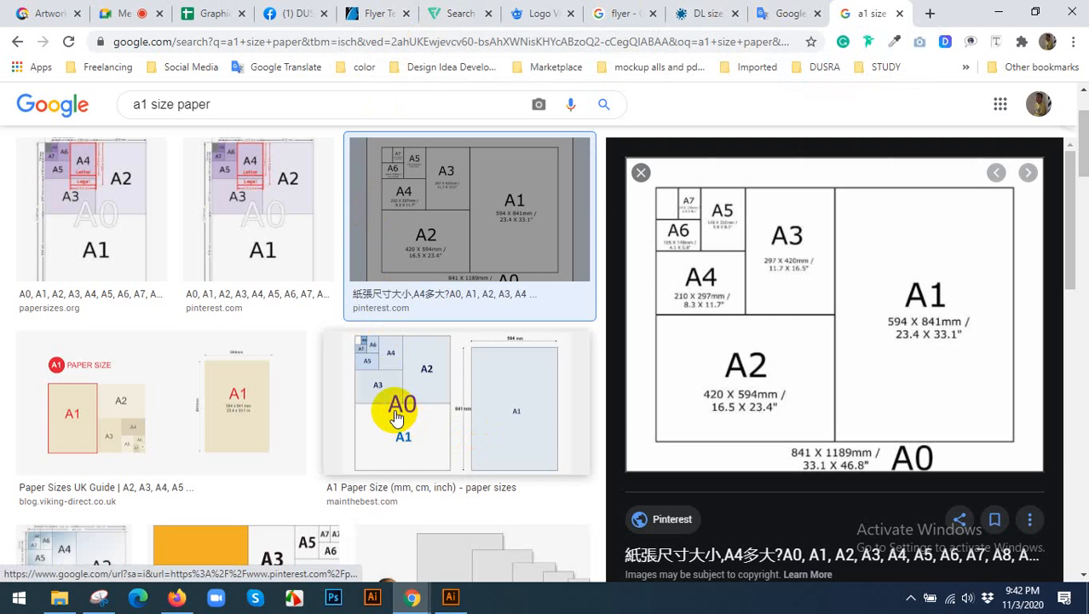
Return to the cmykonline.com.au guideline page and look through the fridge magnet, bookmark, loyalty card and mouse pad templates.
click(30, 11)
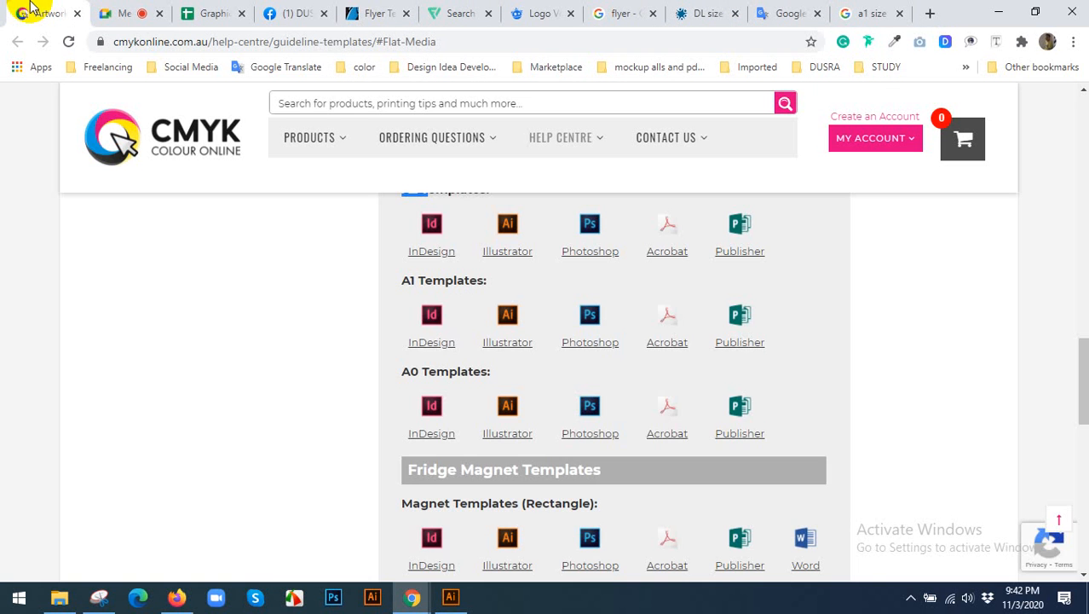
scroll(364, 390, down, 2)
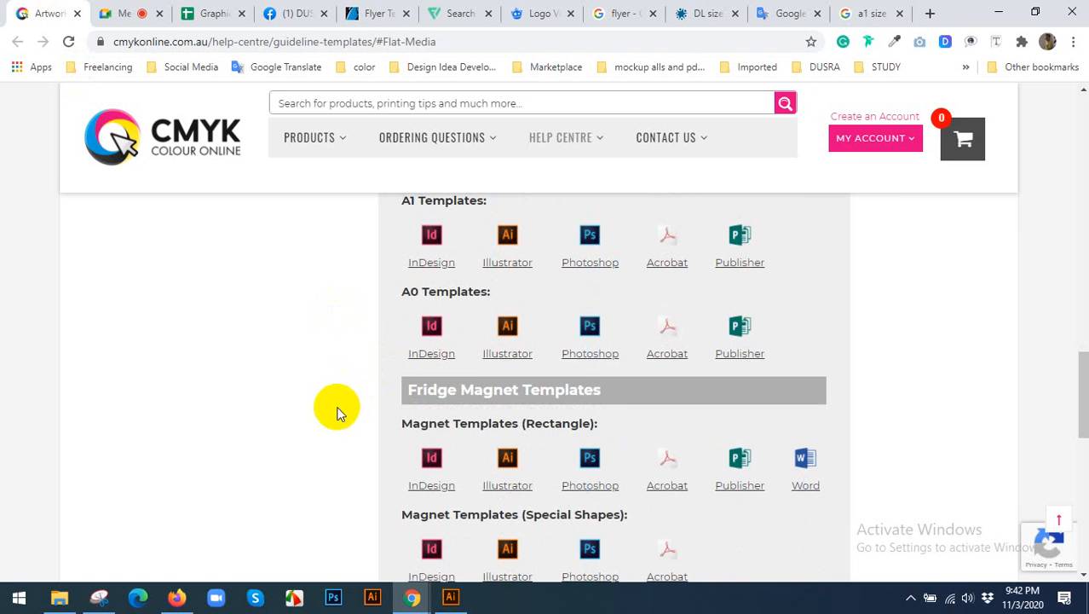
scroll(512, 379, down, 3)
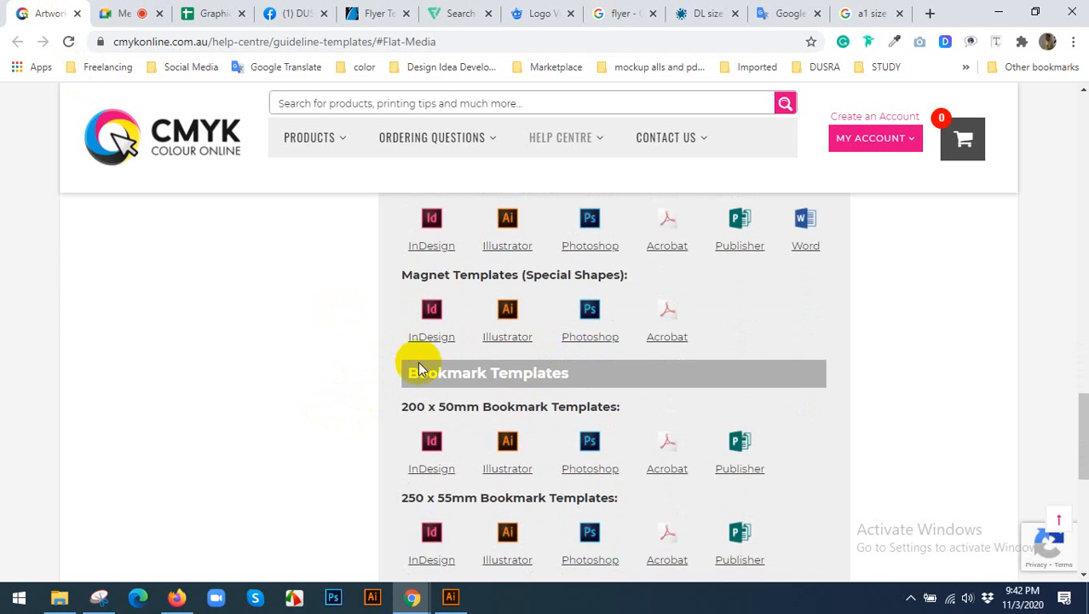
scroll(546, 375, down, 2)
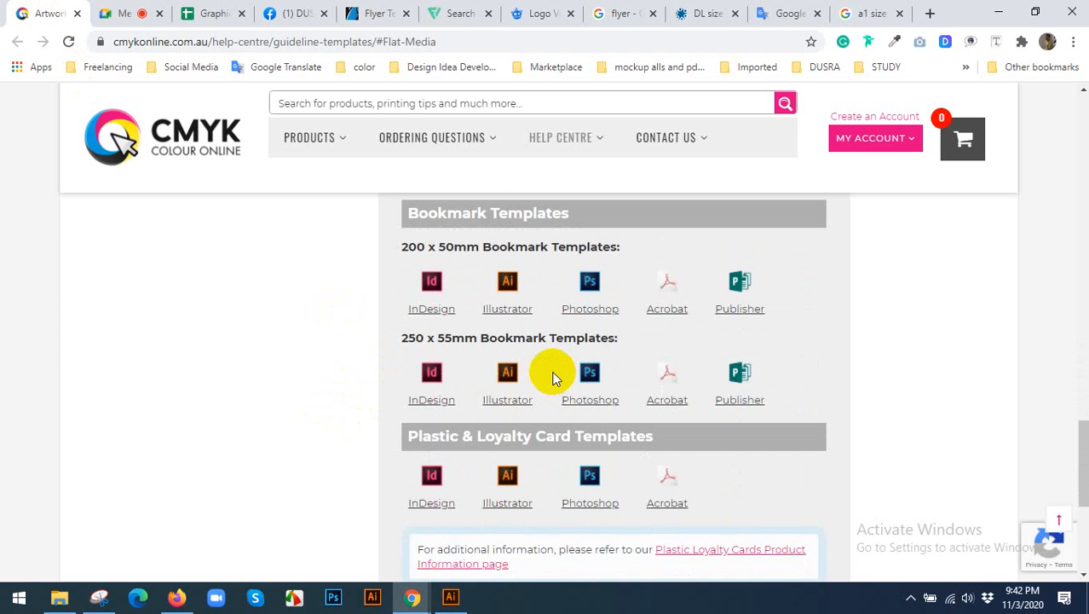
scroll(550, 373, down, 3)
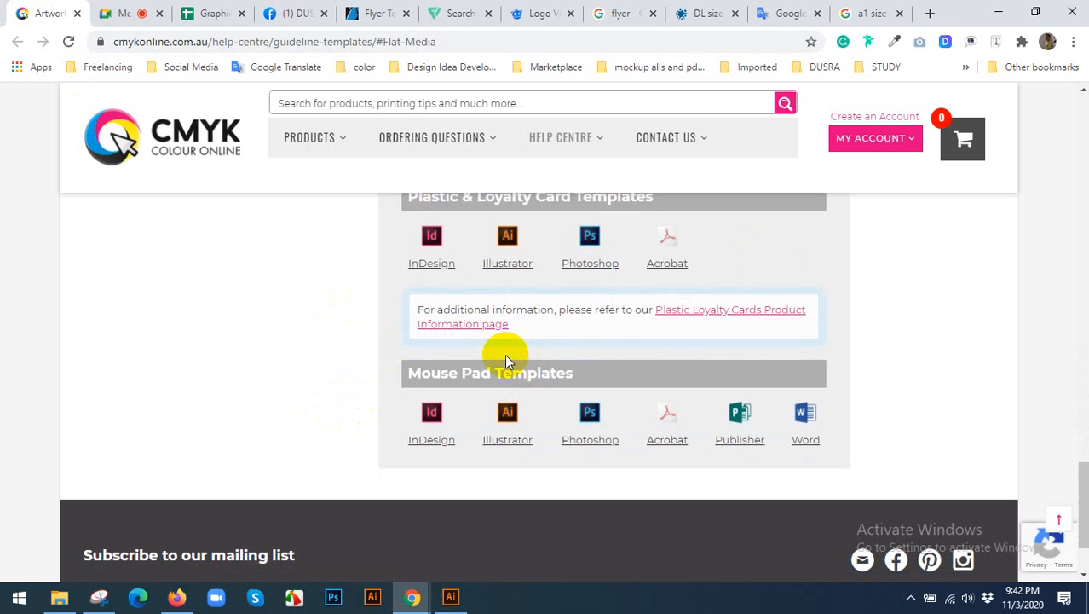
Copy the guideline templates page address, send it to everyone in the Google Meet chat, and close the chat.
click(245, 39)
key(ctrl+c)
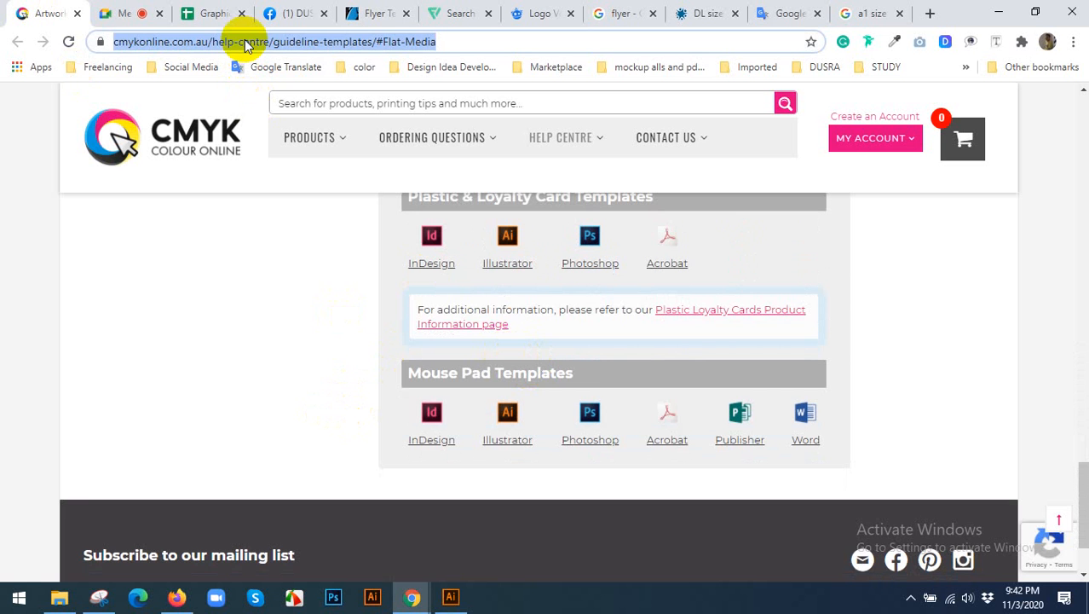
click(124, 13)
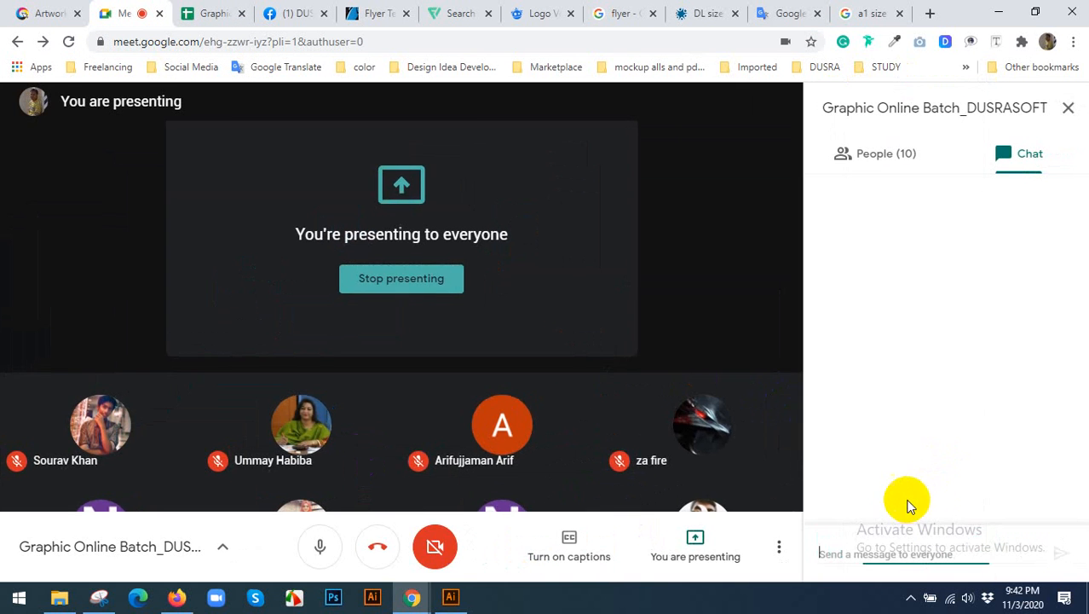
click(892, 546)
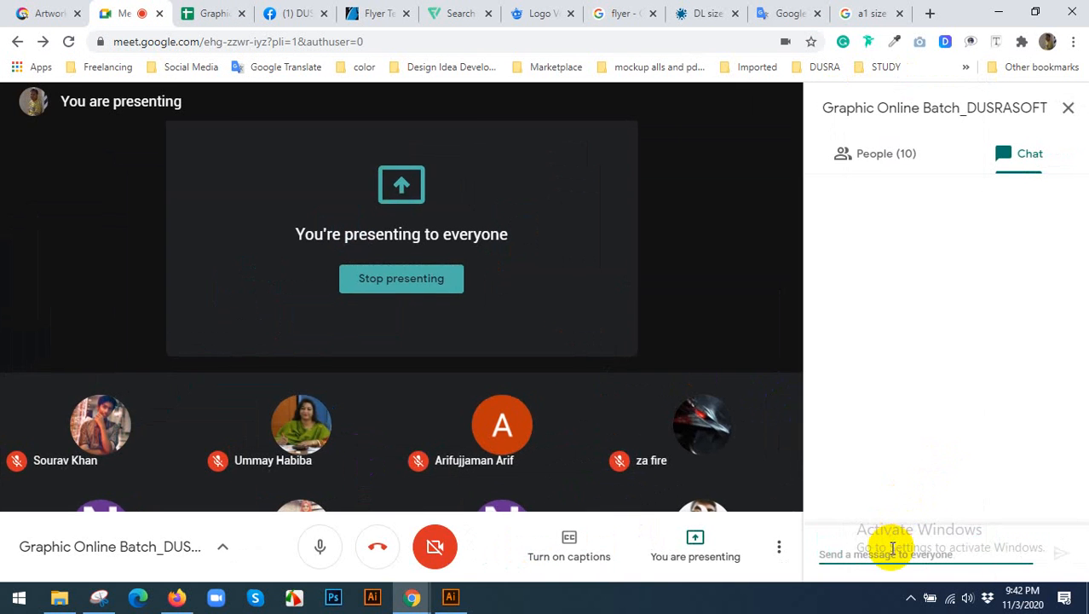
key(ctrl+v)
key(Return)
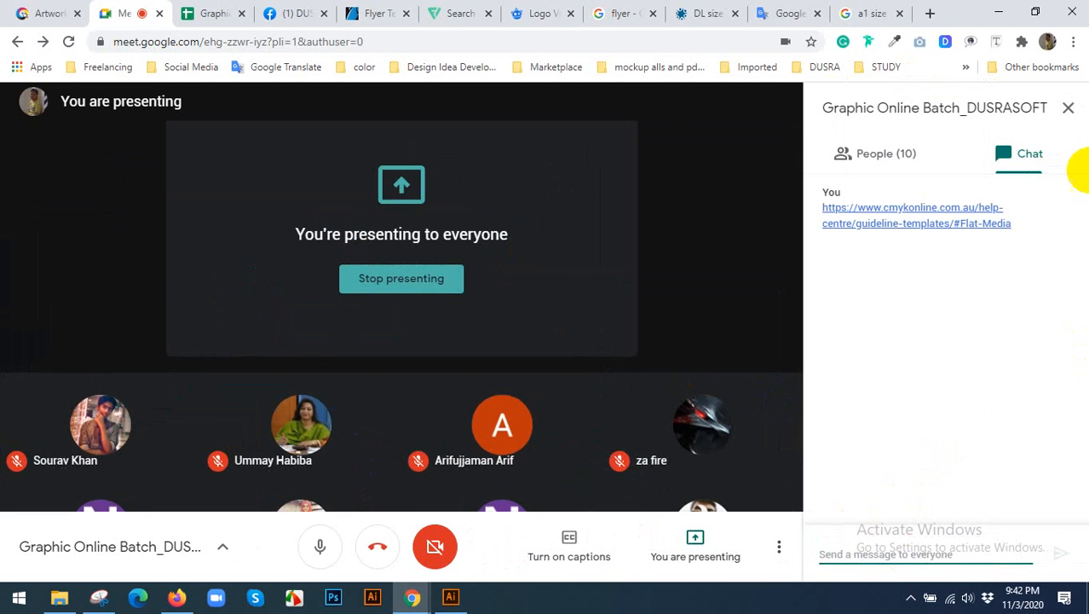
click(1068, 107)
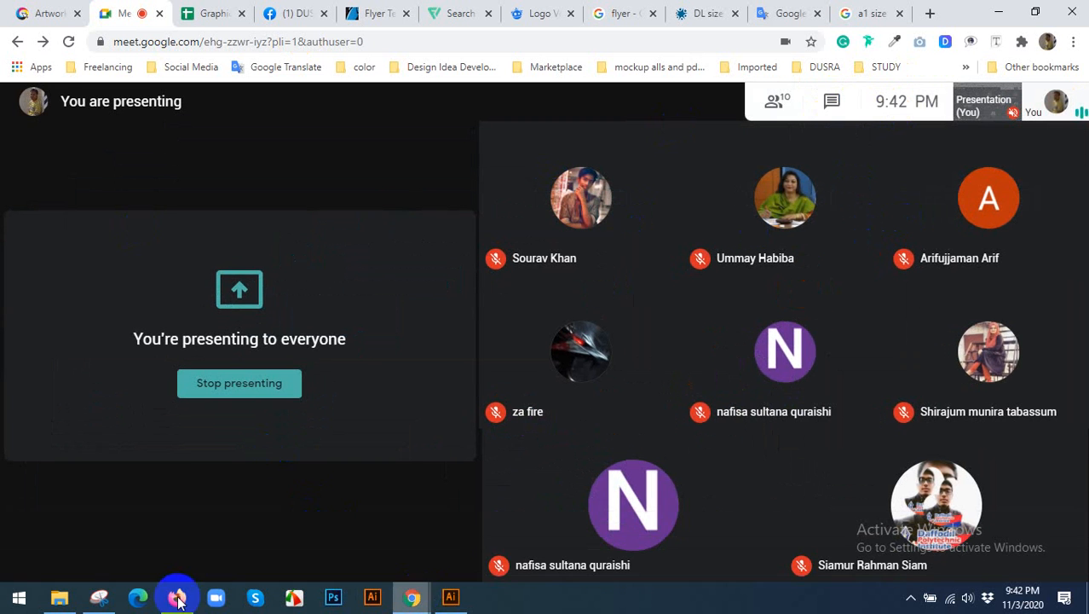
Copy the A4 Templates Illustrator folder path from File Explorer and go to that folder in Illustrator's Open dialog.
click(59, 597)
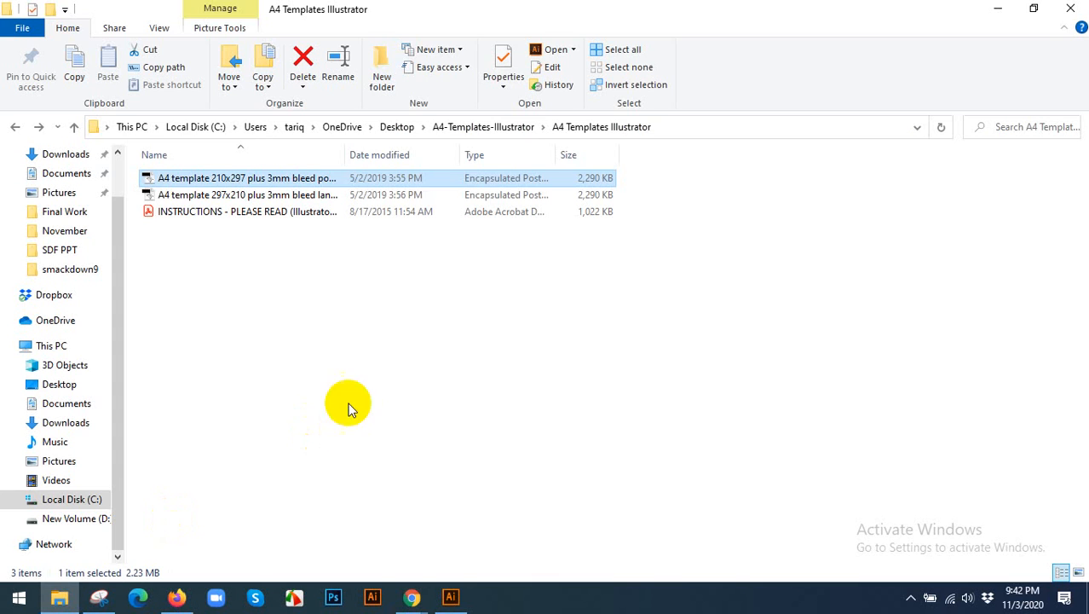
click(725, 124)
click(450, 597)
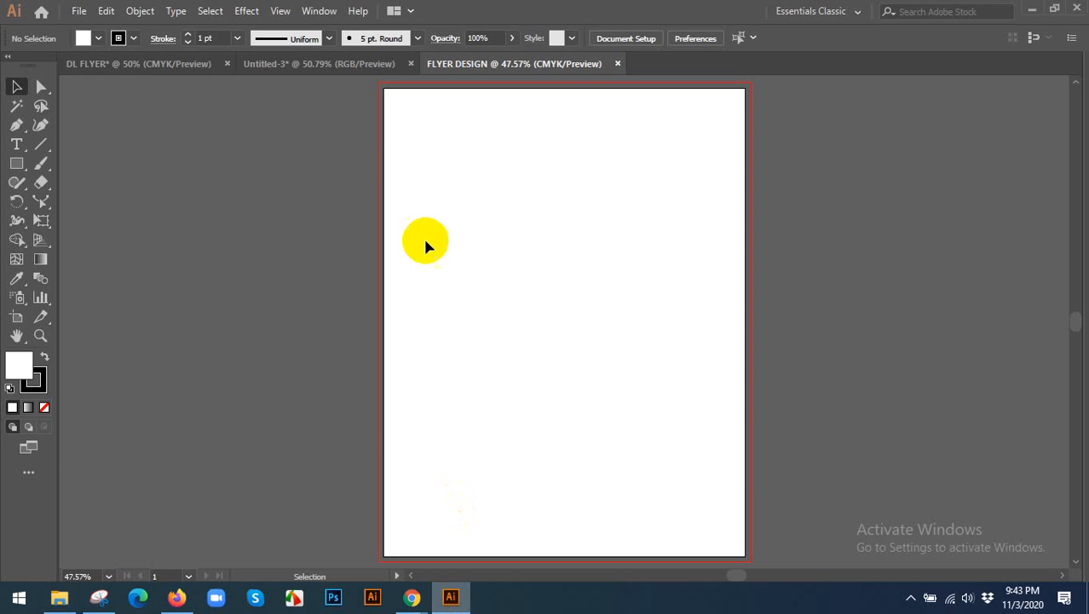
click(78, 10)
click(93, 65)
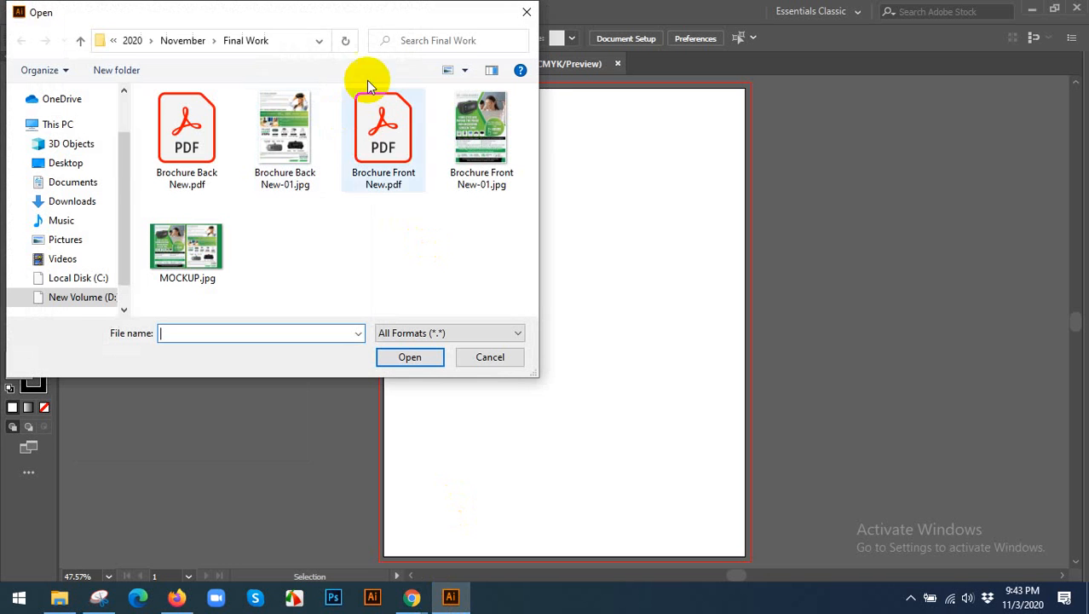
click(297, 41)
key(ctrl+v)
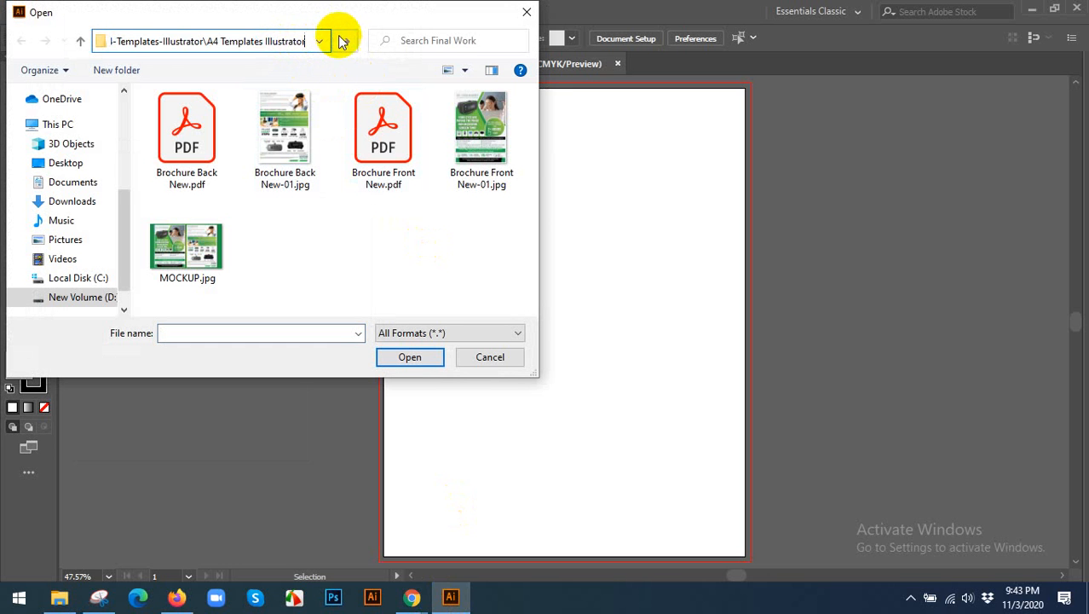
key(Return)
Open A4 template 210x297 plus 3mm bleed portrait.eps and fit its artboard in the window.
click(194, 116)
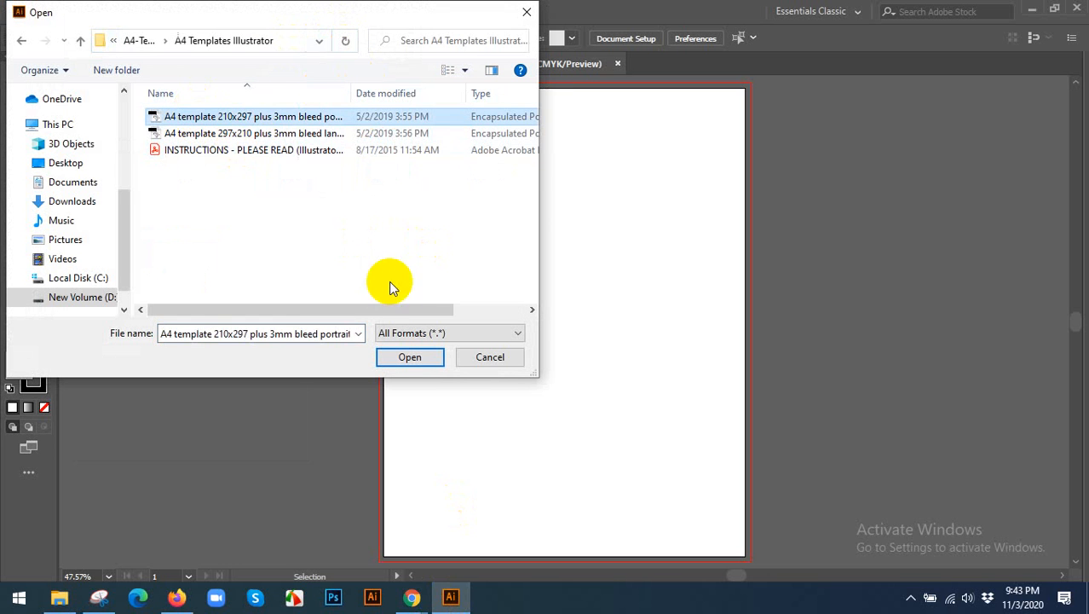
click(399, 355)
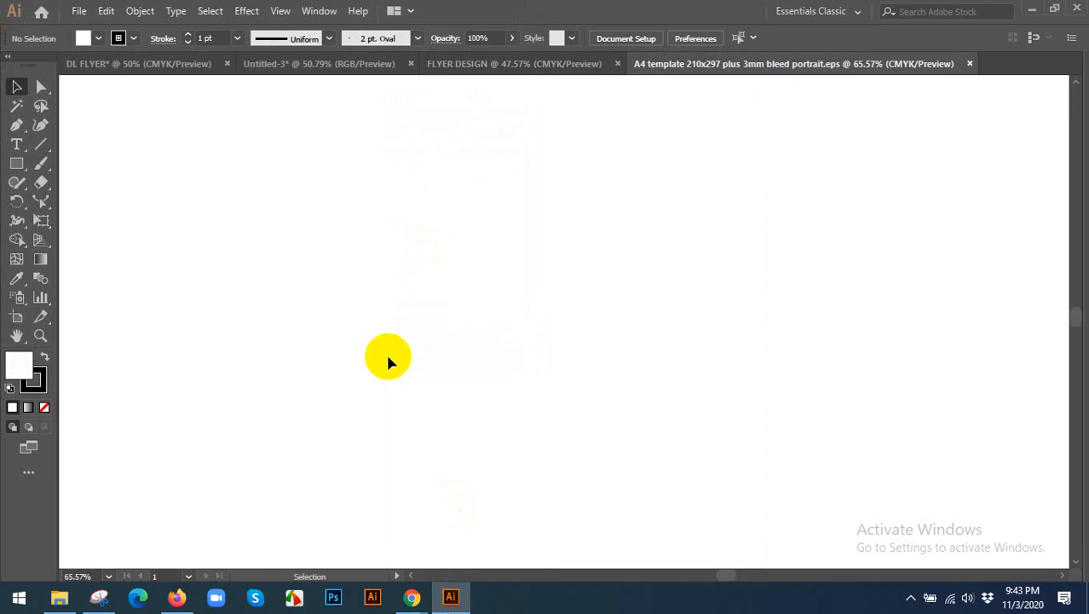
key(ctrl+0)
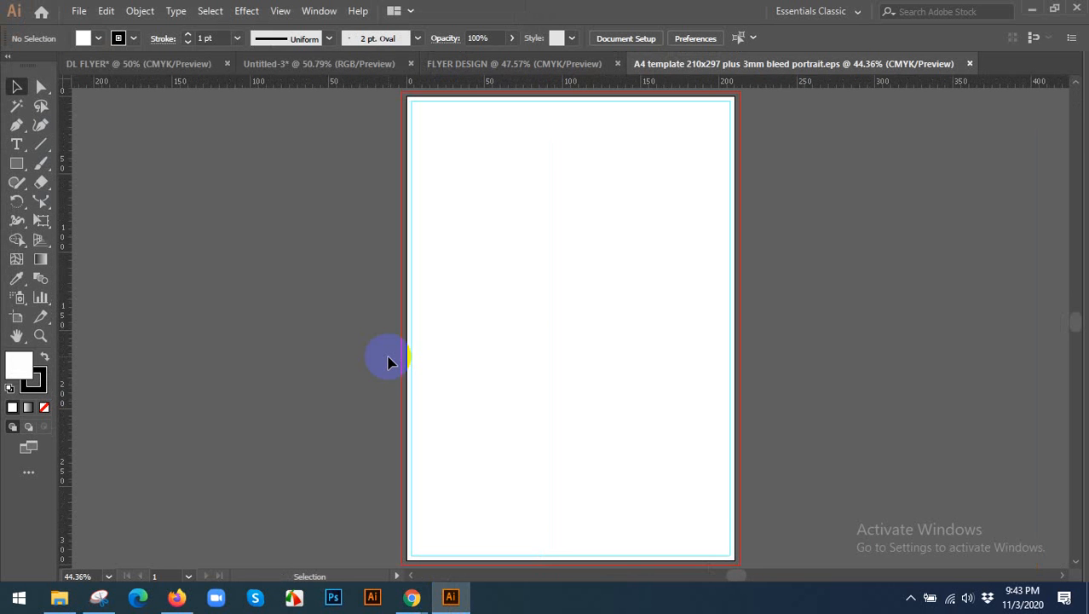
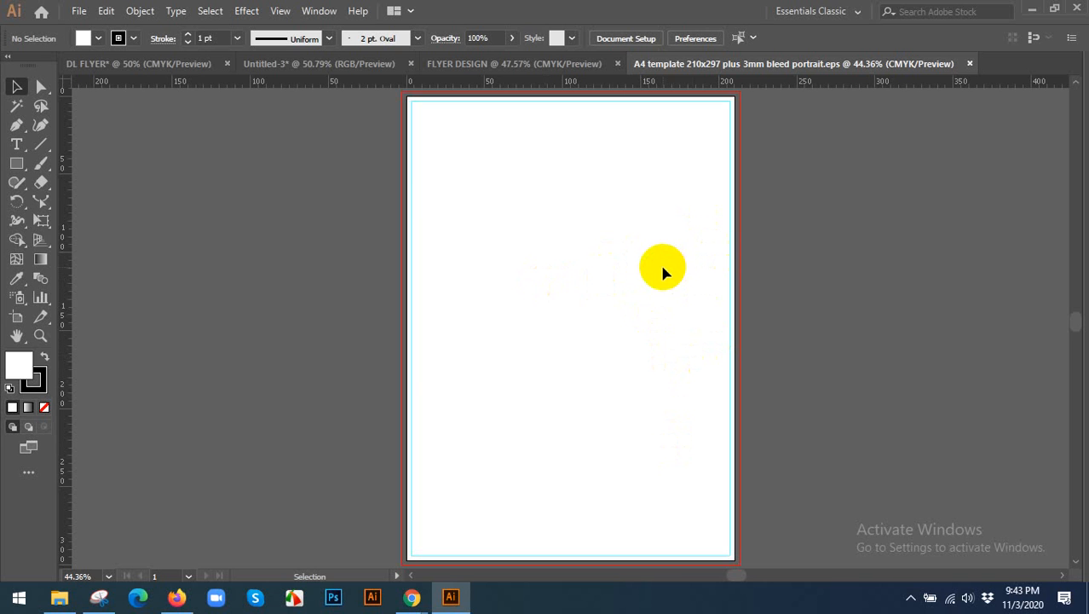
click(16, 162)
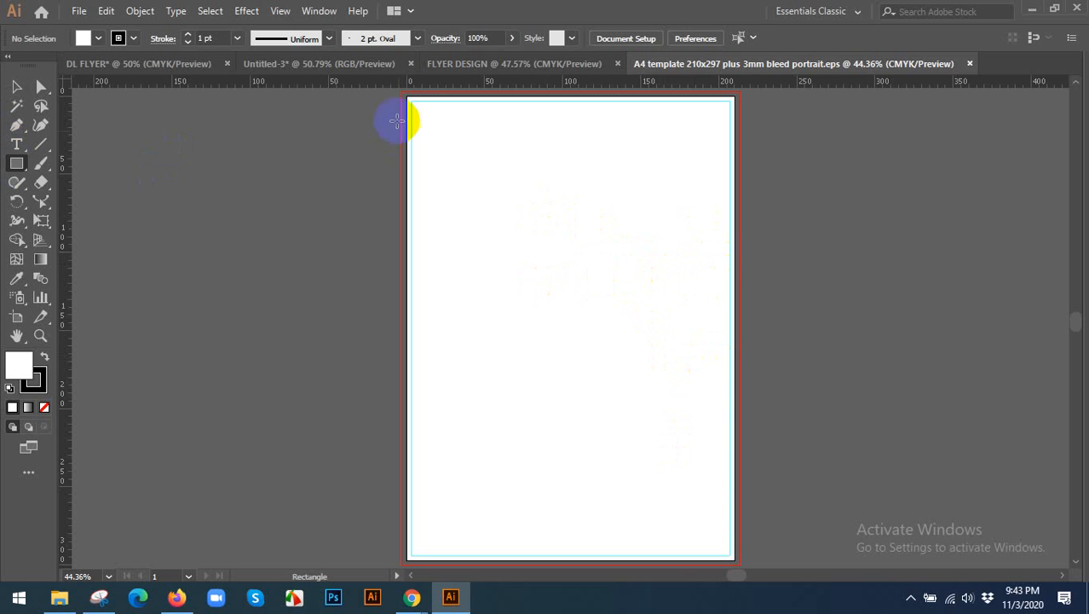
click(404, 92)
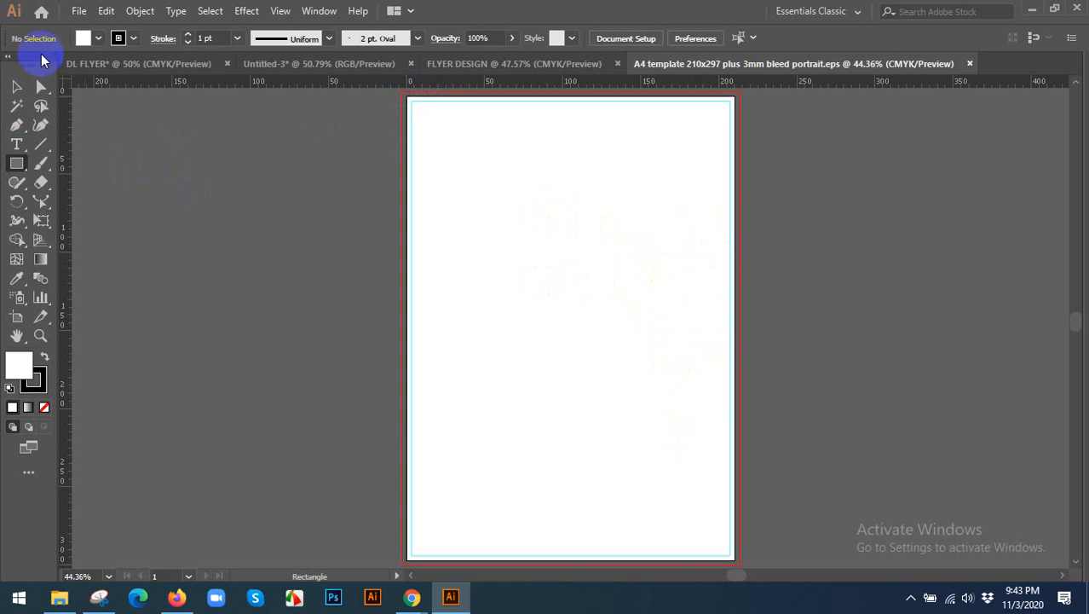
click(17, 86)
Check the A4 template's artboard width and height in millimetres with the Artboard tool.
click(16, 316)
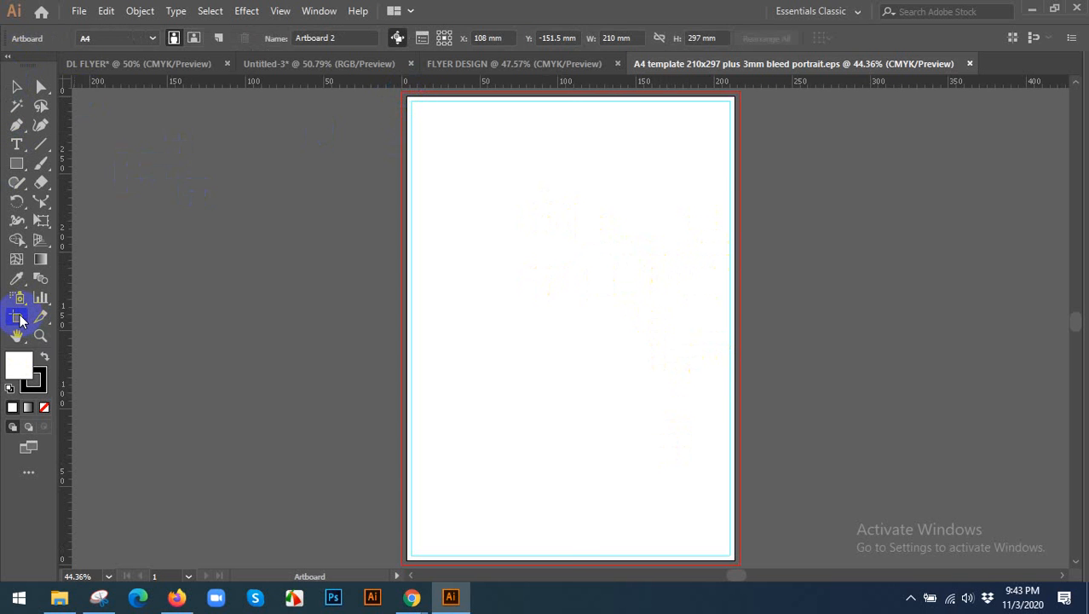
click(652, 141)
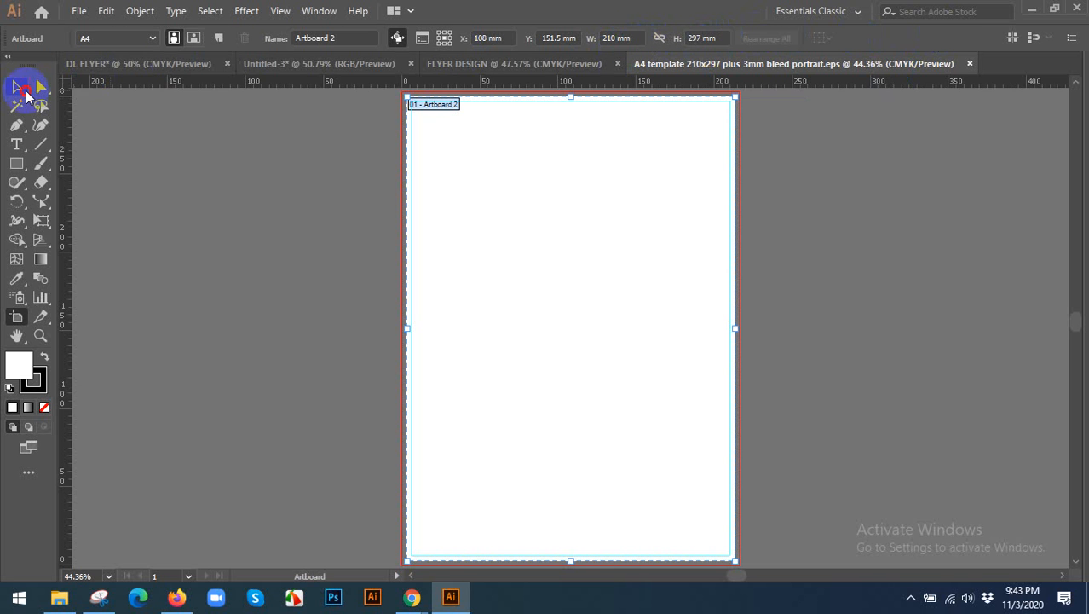
click(17, 86)
Switch the template's ruler units to inches and check the artboard's width and height again.
right_click(283, 87)
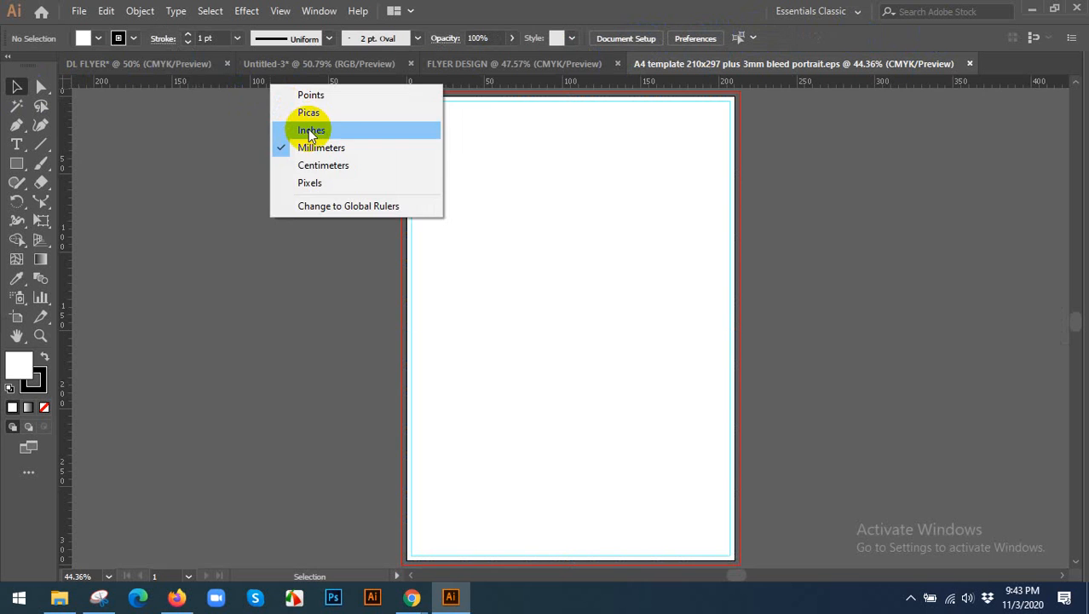
click(298, 133)
click(16, 318)
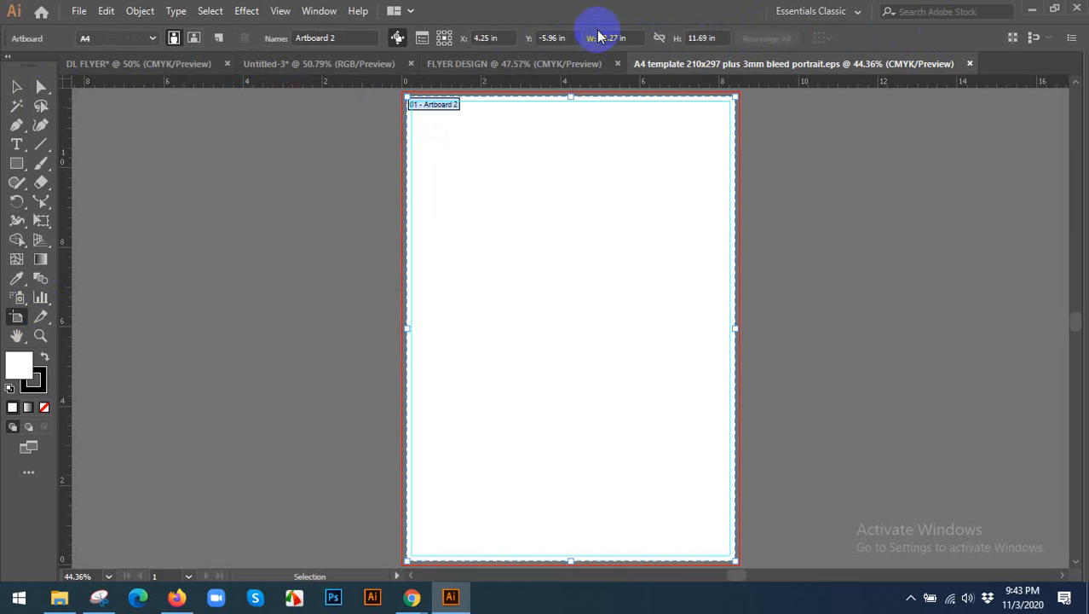
click(709, 38)
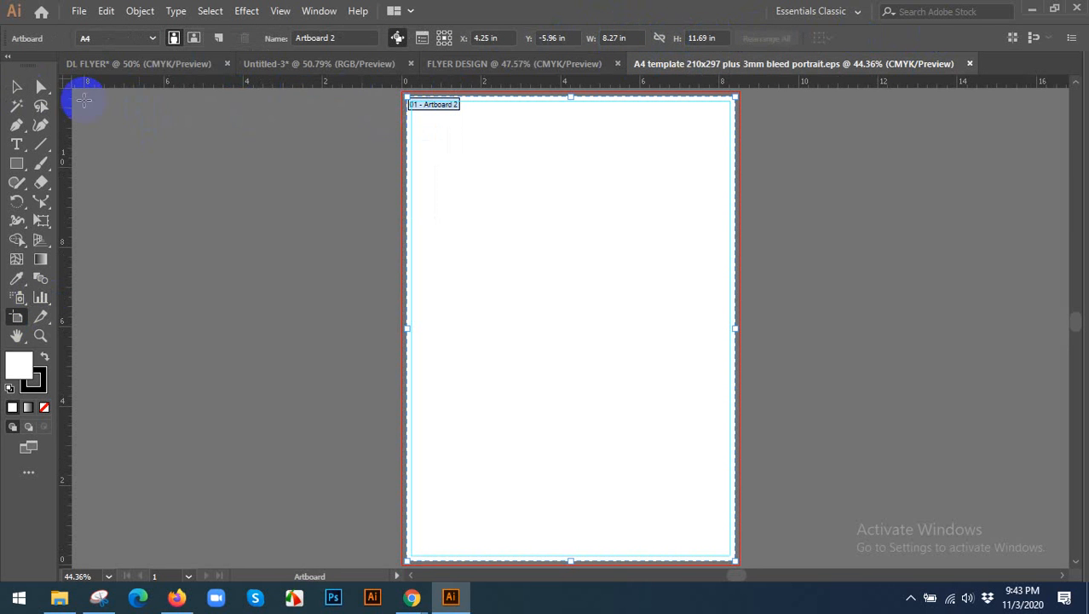
click(17, 86)
Compare the inner margin with the bleed using a rectangle about 0.12 x 0.09 in, and delete the rectangle.
scroll(496, 220, up, 5)
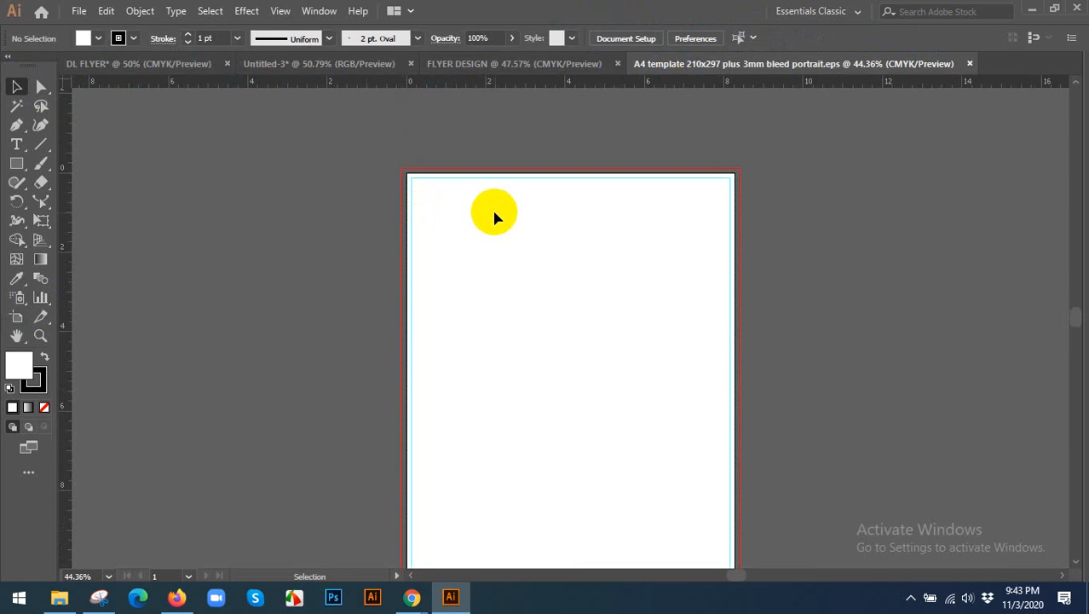
scroll(435, 268, up, 4)
scroll(390, 242, up, 3)
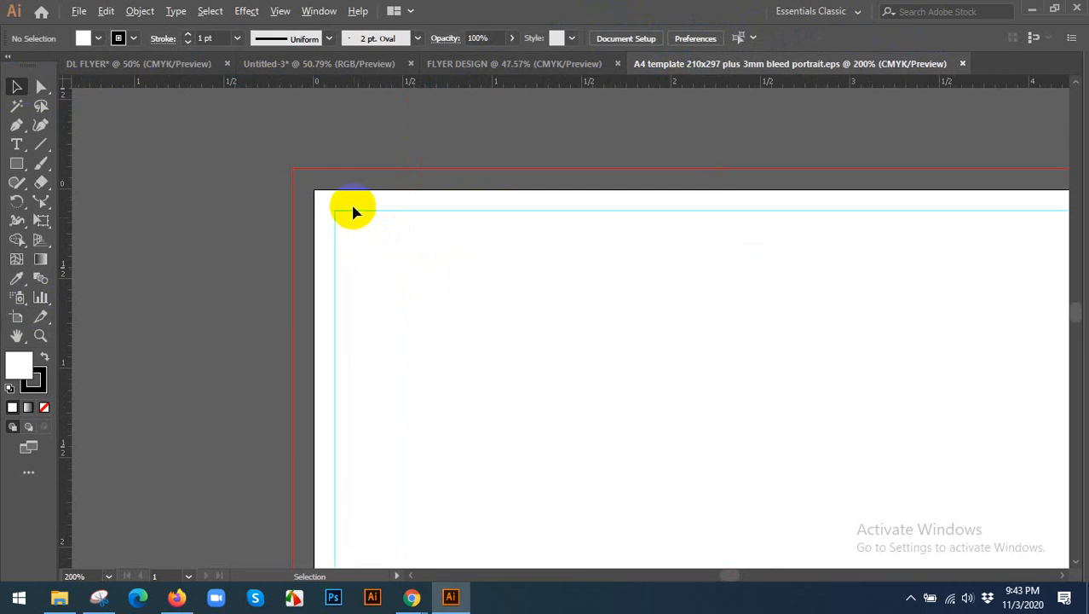
click(17, 162)
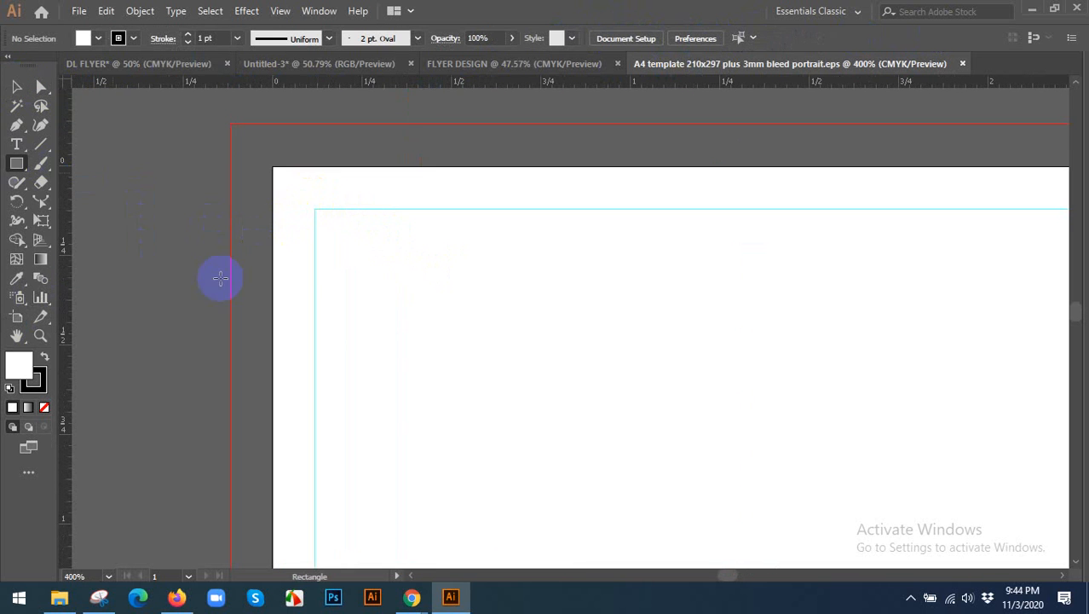
drag(272, 281, 314, 312)
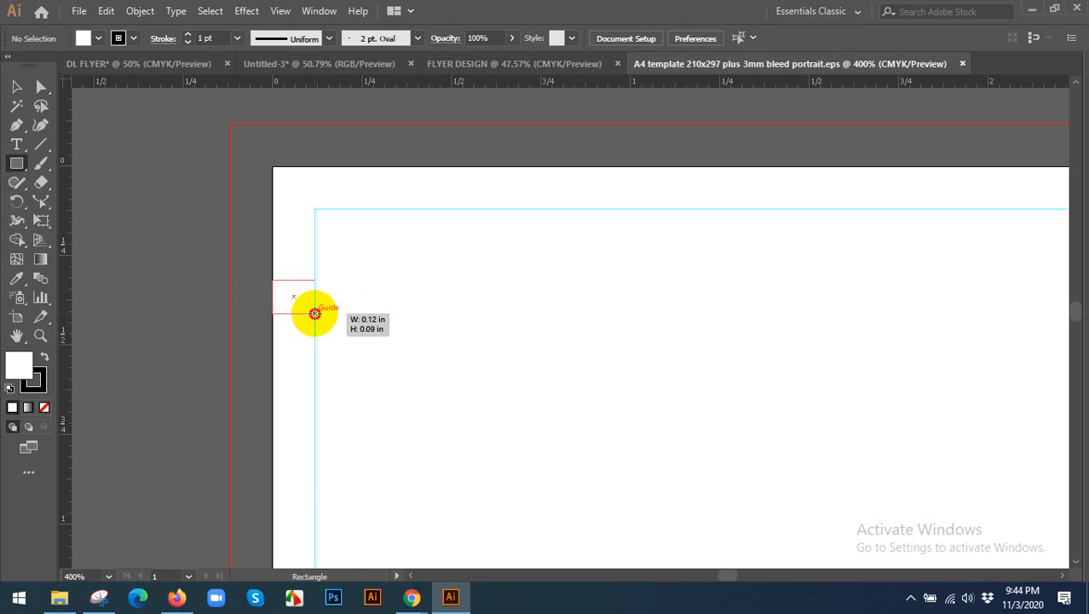
drag(315, 314, 229, 314)
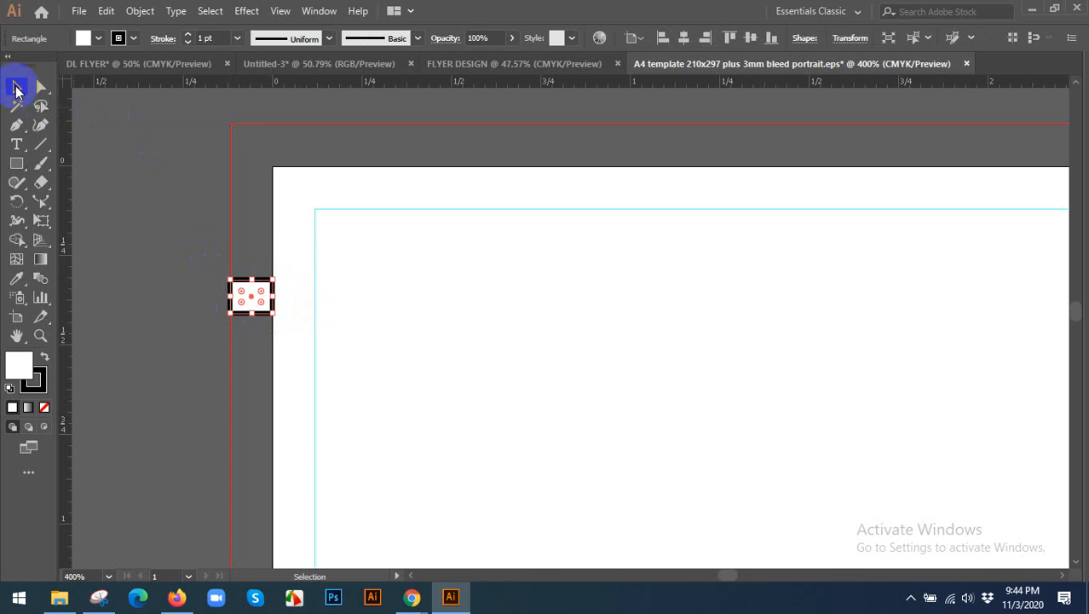
key(Delete)
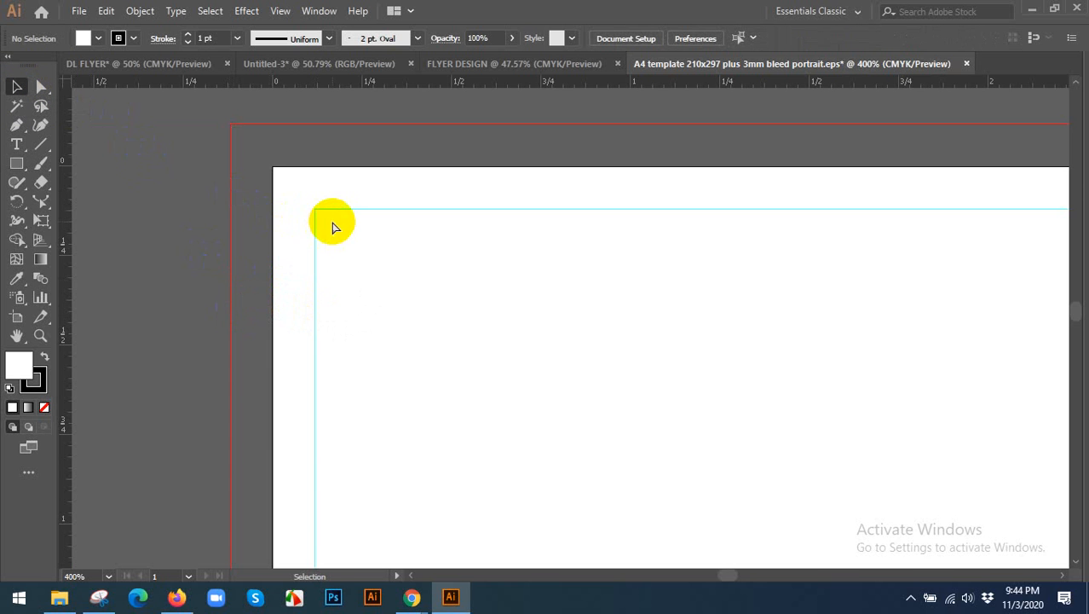
Close the A4 template document without saving its changes.
key(ctrl+0)
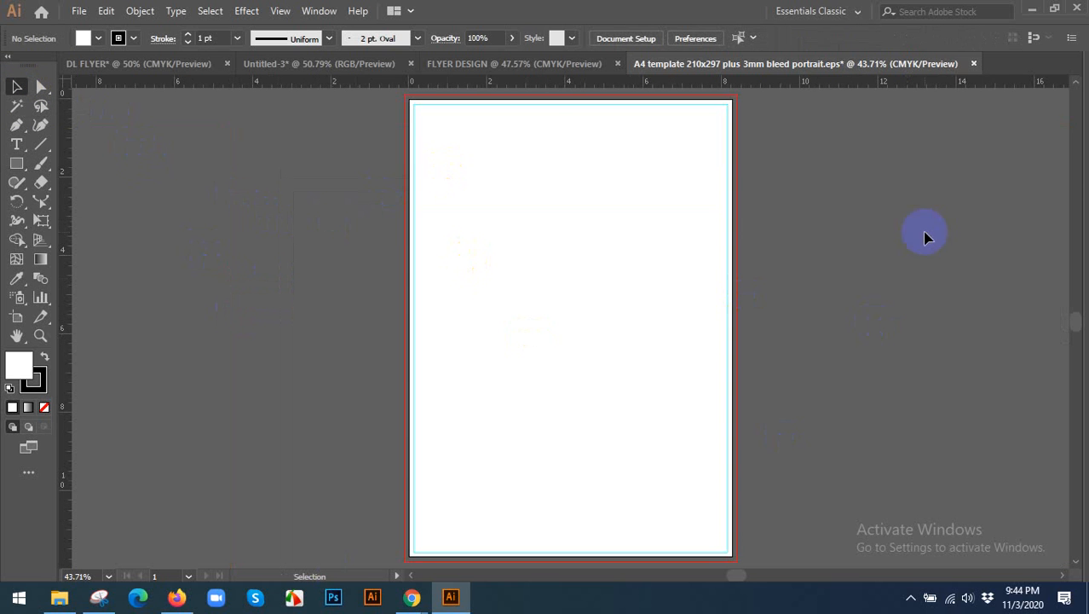
click(973, 64)
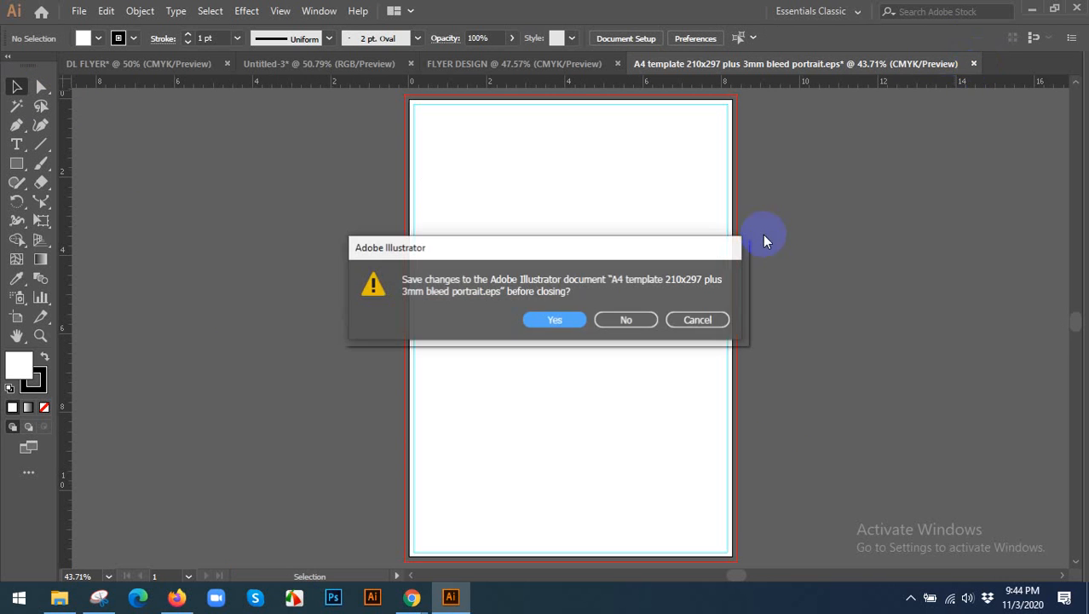
click(633, 327)
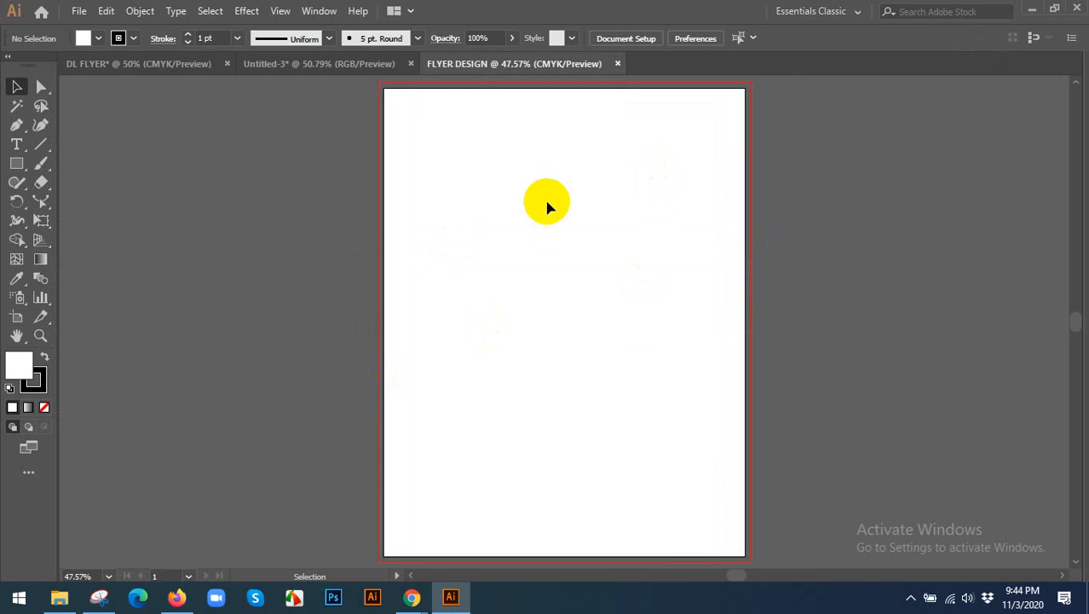
Draw a rectangle covering the whole artboard of the FLYER DESIGN document.
drag(509, 206, 462, 204)
scroll(479, 228, down, 1)
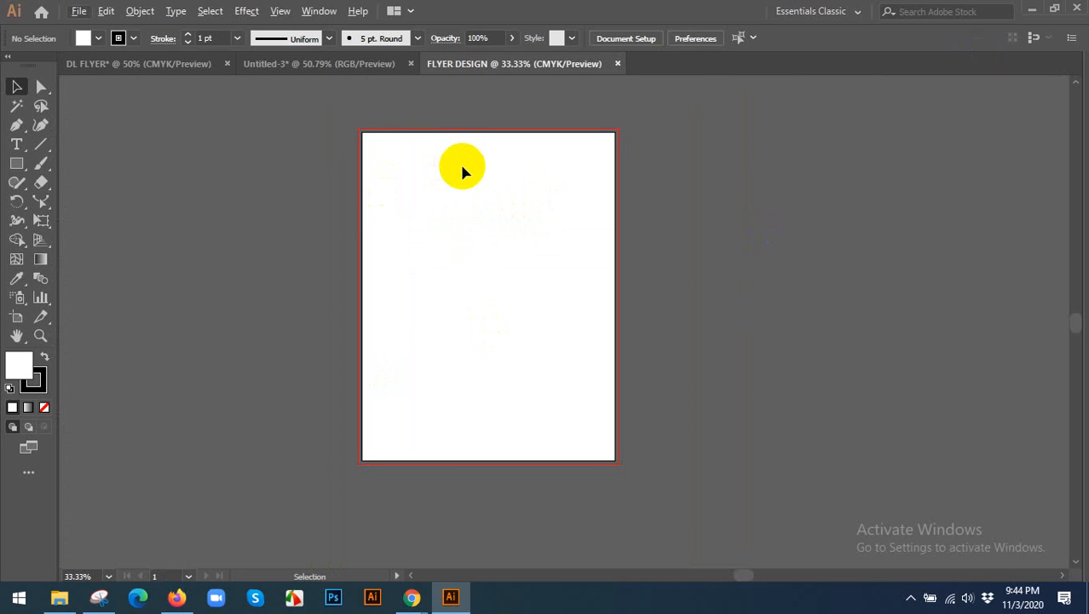
scroll(460, 166, up, 1)
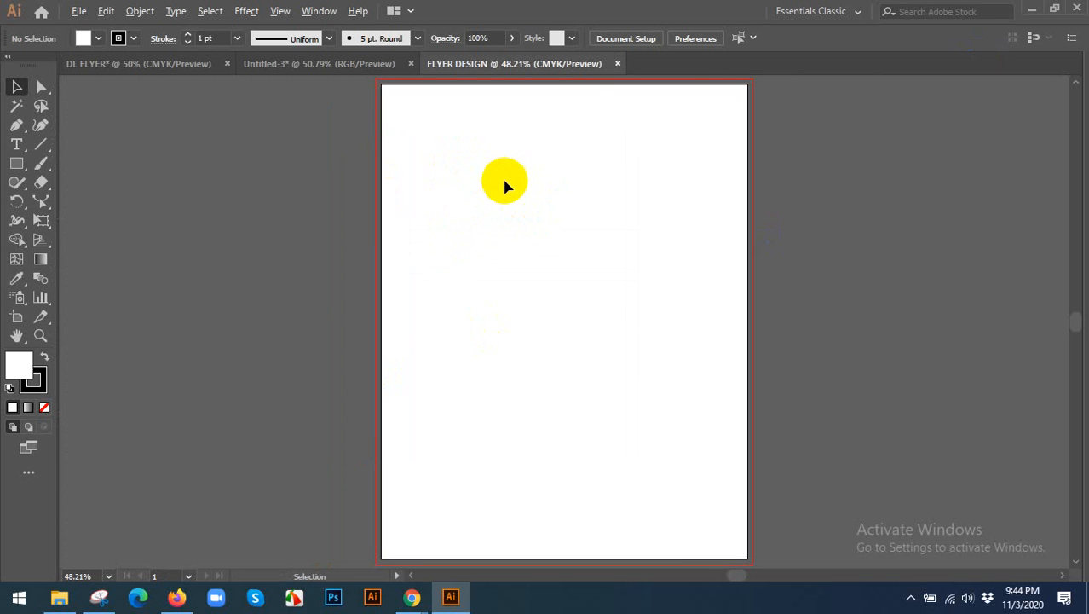
drag(527, 195, 499, 208)
scroll(501, 221, down, 1)
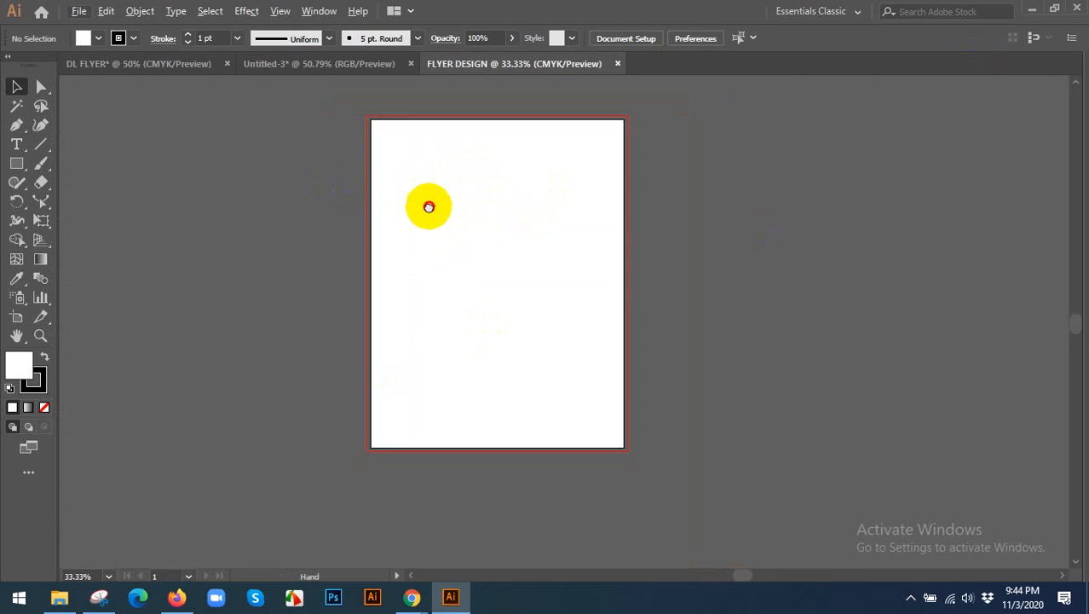
drag(428, 206, 411, 243)
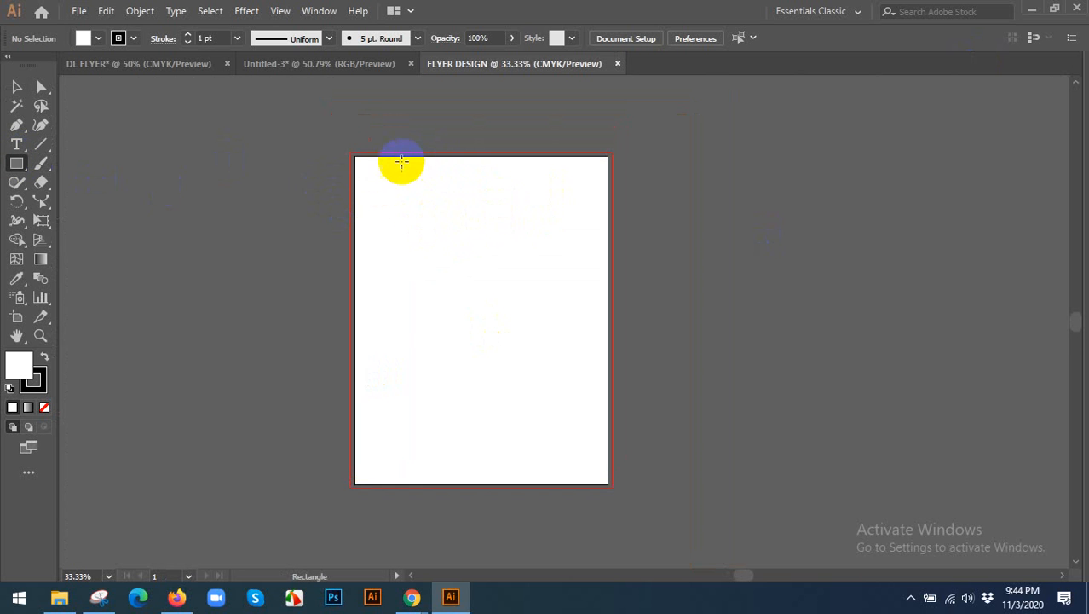
mouse_move(356, 155)
mouse_down()
mouse_move(379, 205)
mouse_move(574, 359)
mouse_move(605, 429)
mouse_move(605, 485)
mouse_up()
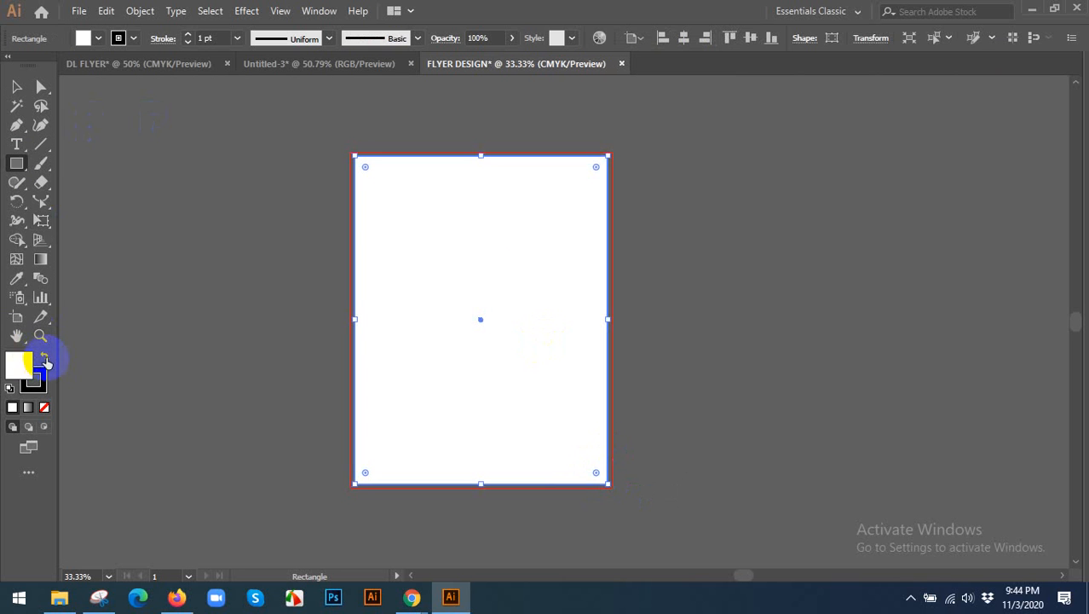
Fill the artboard-sized rectangle with black, remove its stroke, and deselect it.
click(45, 359)
click(39, 375)
click(44, 407)
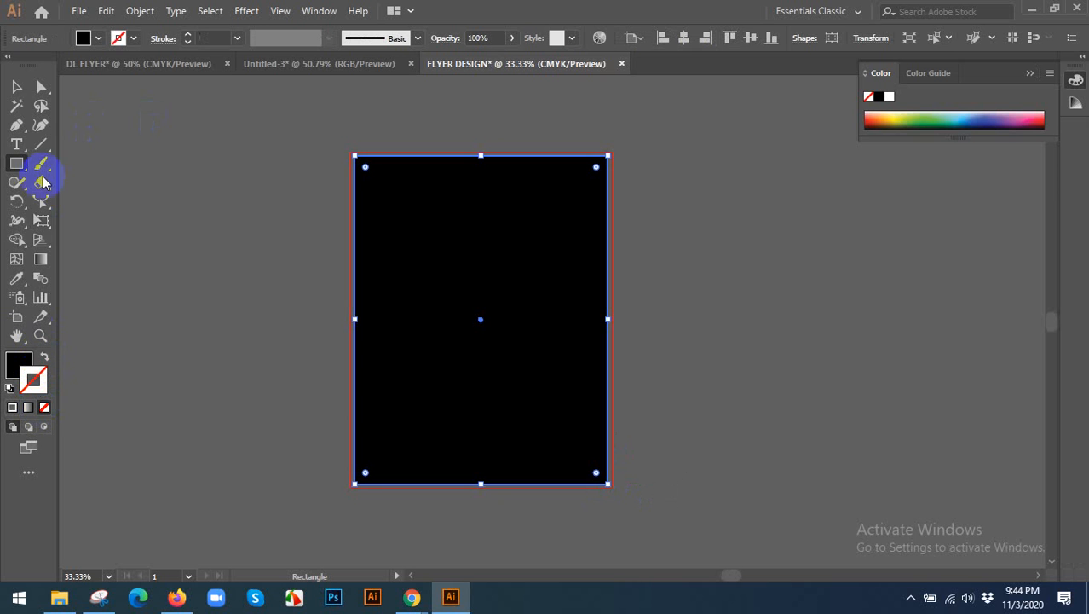
click(17, 88)
click(324, 213)
scroll(661, 147, up, 2)
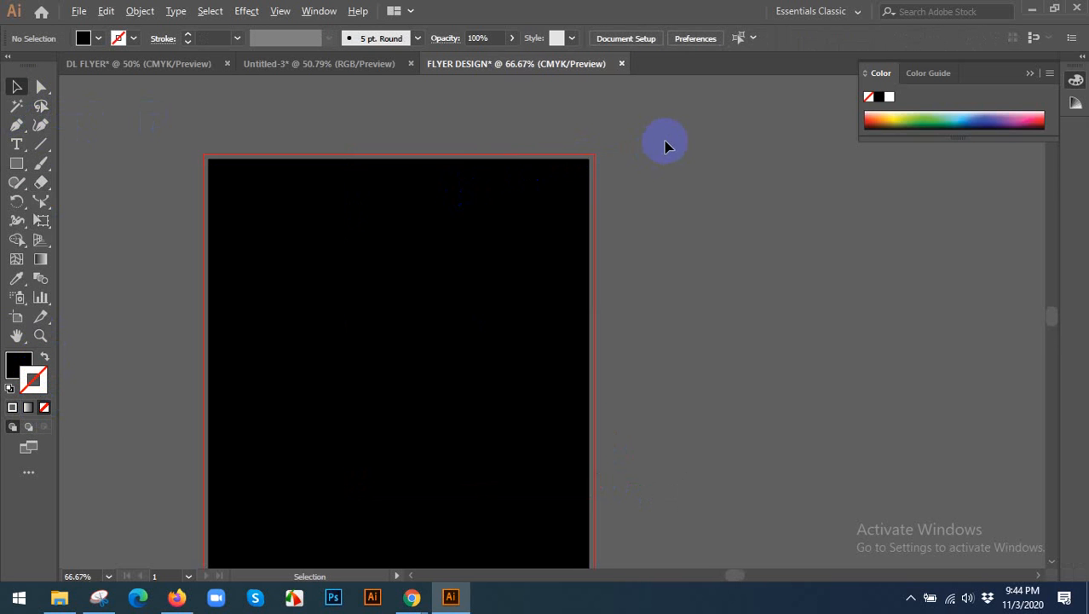
Offset the black rectangle's path by -0.125 in with Miter joins and convert the inset path into a guide.
click(461, 247)
scroll(619, 219, down, 2)
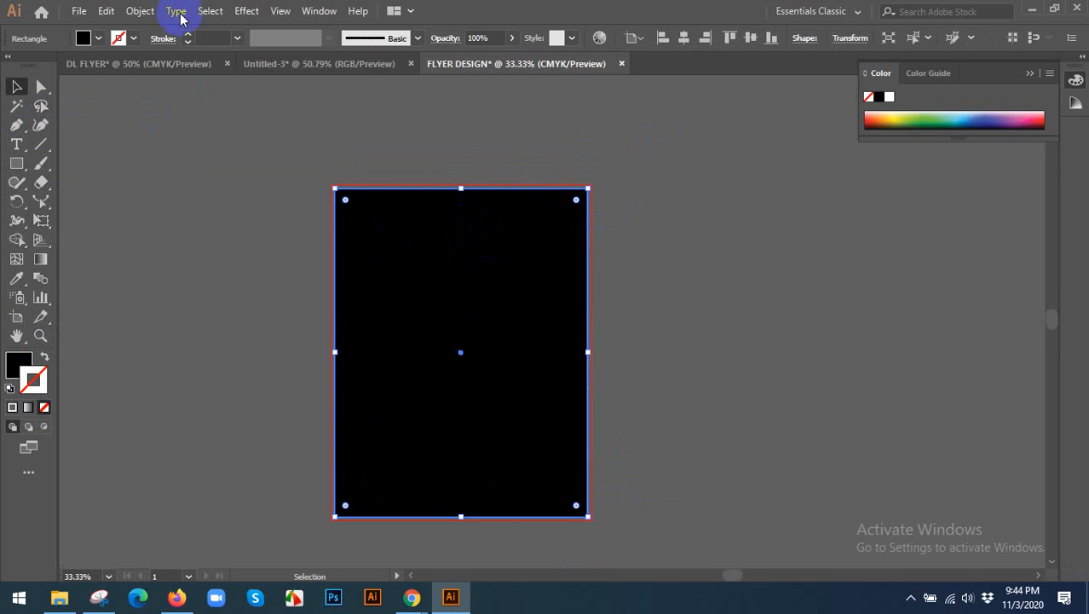
click(142, 12)
mouse_move(236, 369)
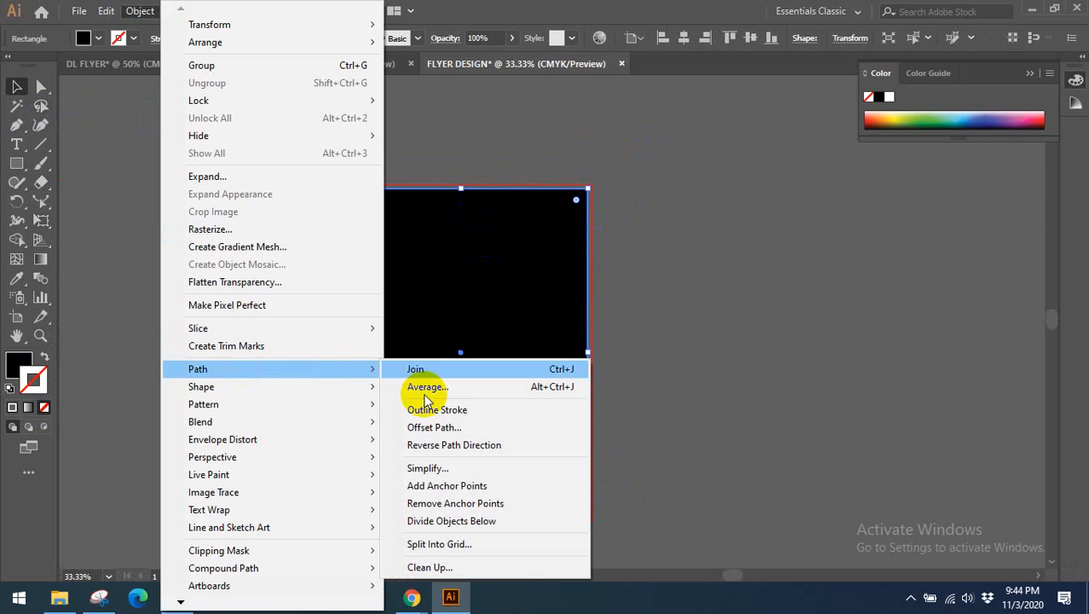
click(429, 429)
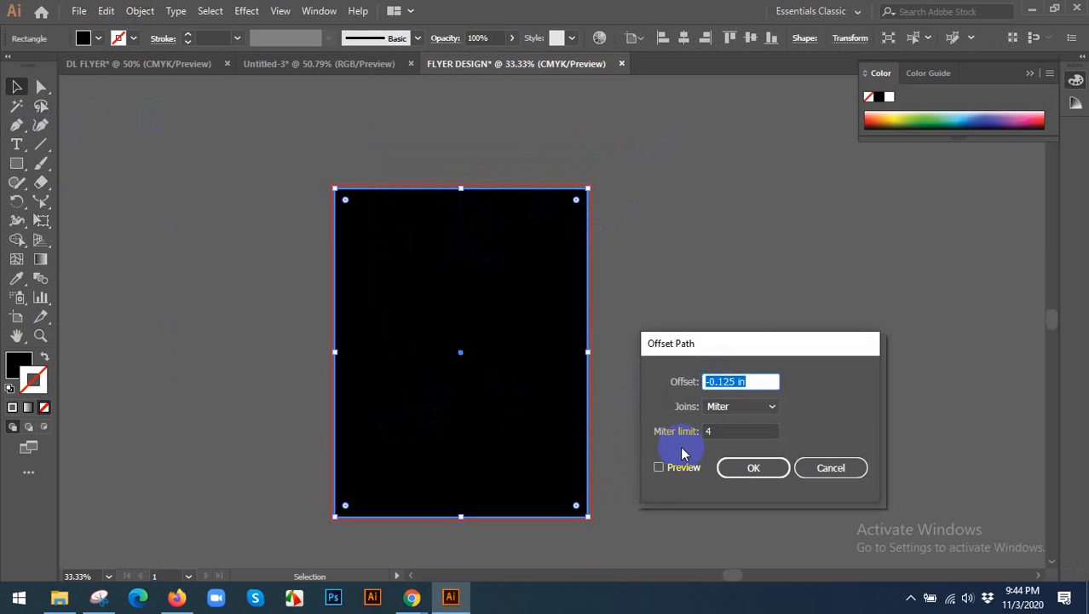
click(670, 473)
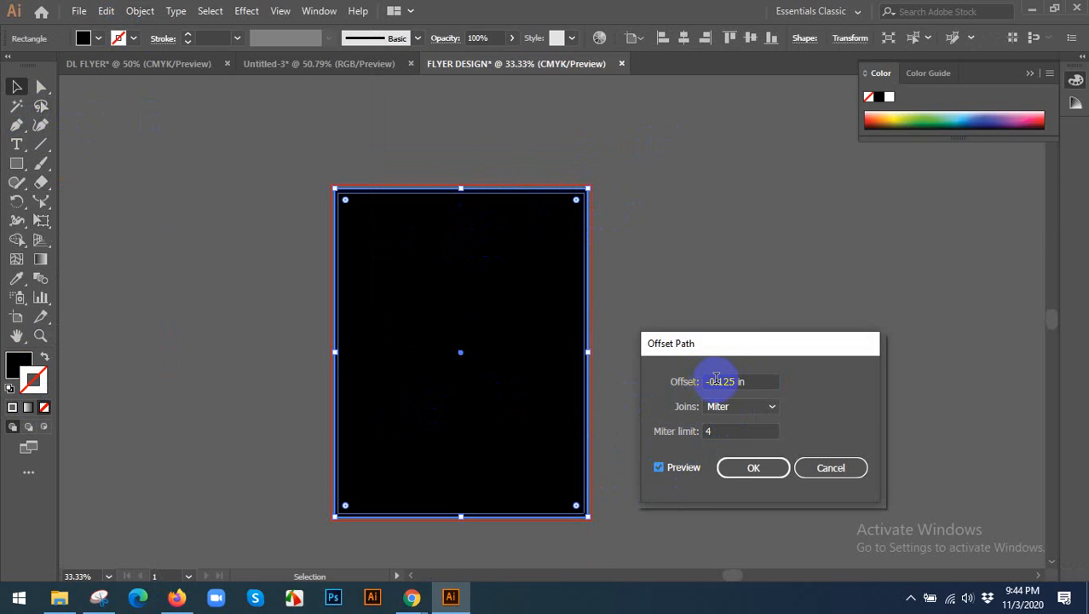
click(753, 467)
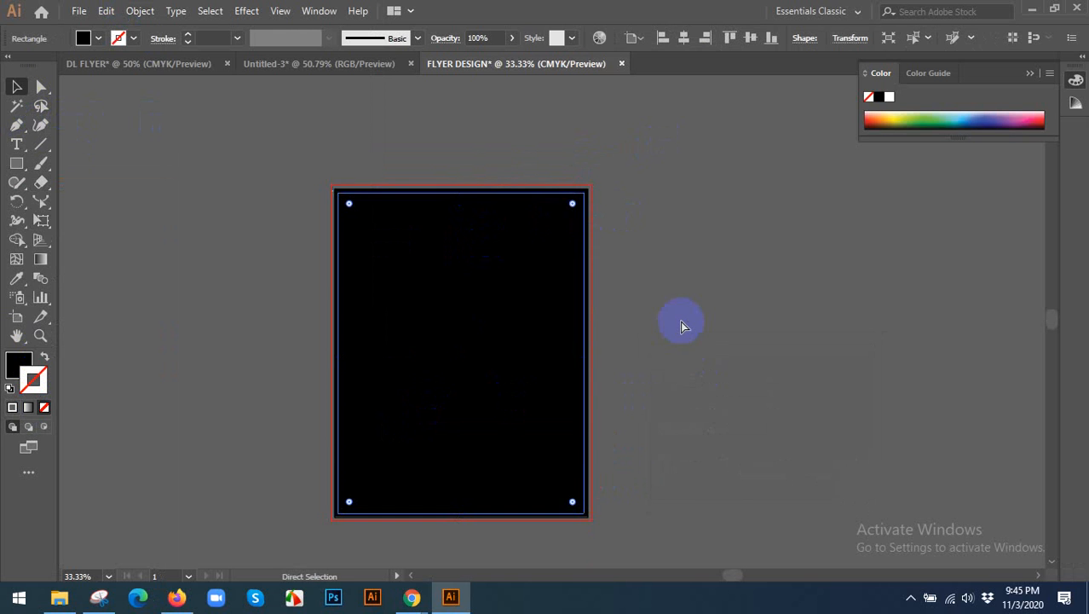
click(680, 324)
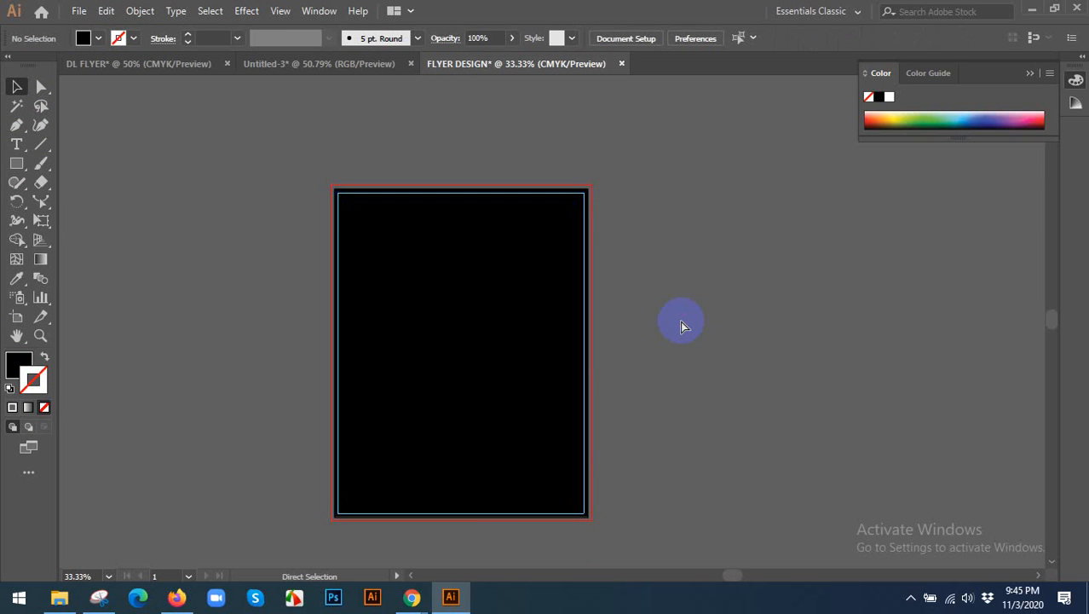
key(ctrl+0)
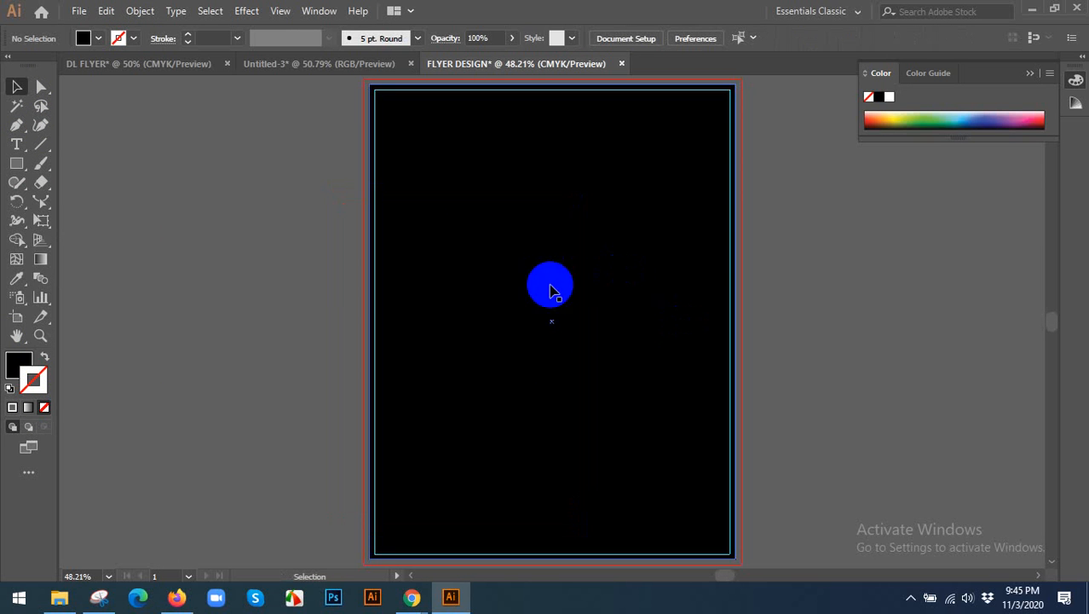
Try moving the black rectangle about 1.37 in to the left and undo the move.
drag(285, 238, 213, 308)
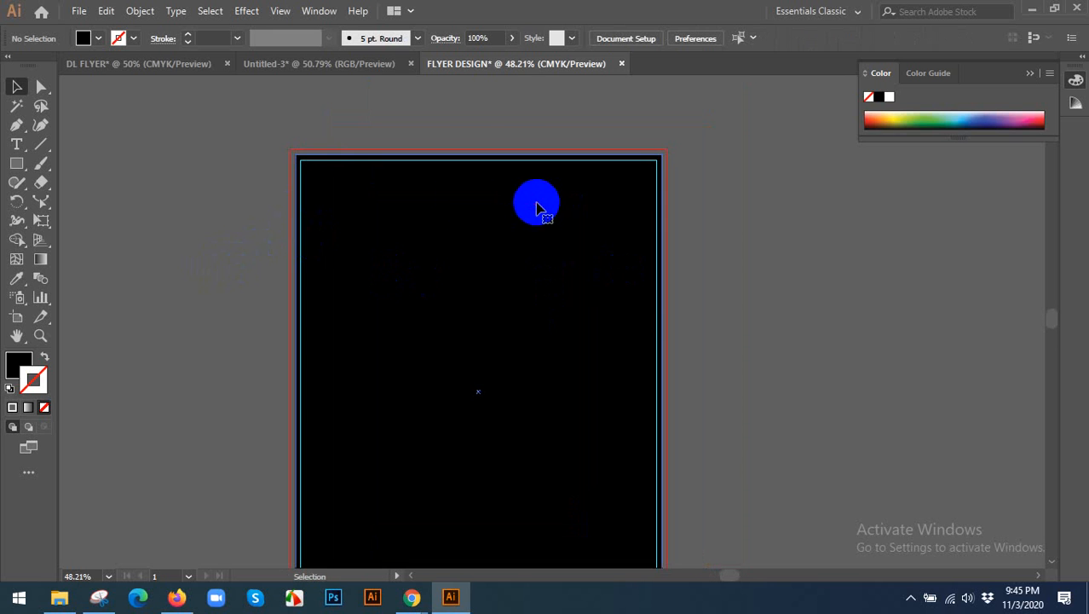
click(534, 203)
click(736, 219)
drag(492, 212, 430, 214)
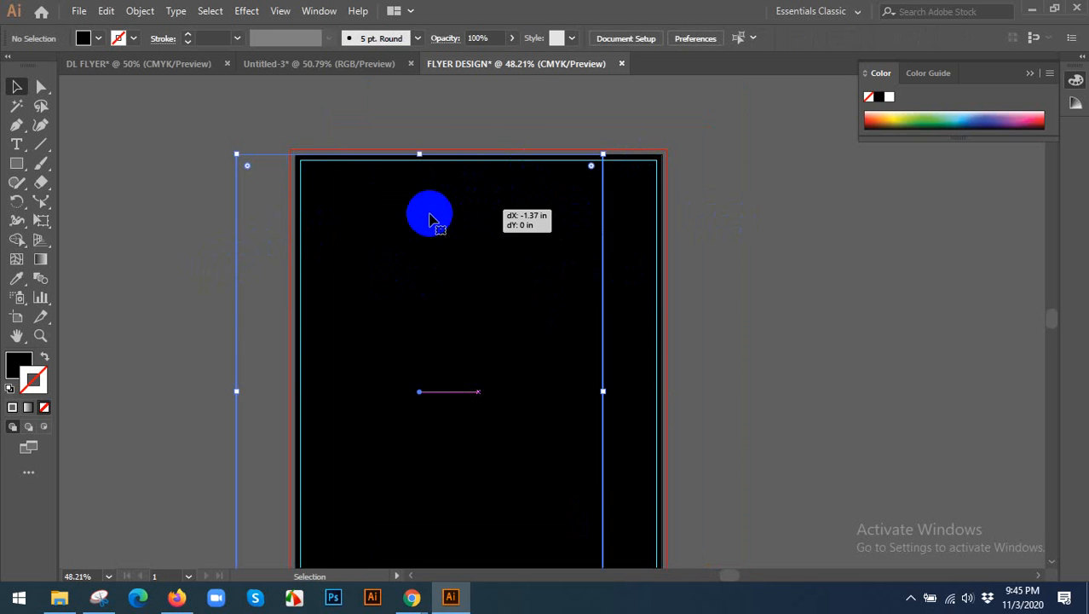
key(ctrl+z)
click(729, 182)
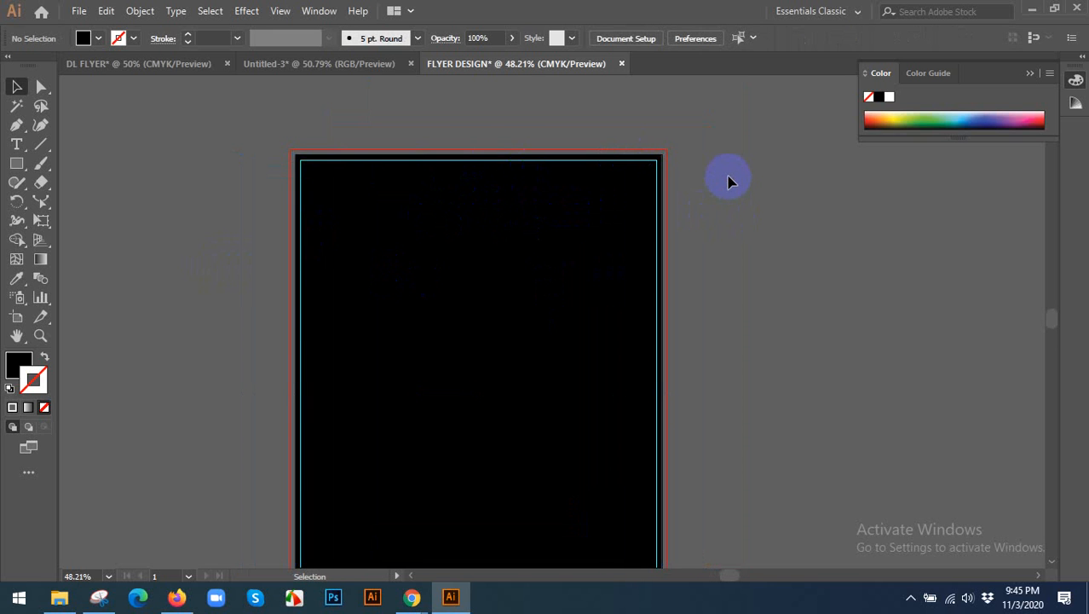
Enlarge the black rectangle from its centre so that all its edges reach the red bleed line.
key(ctrl+1)
click(568, 181)
scroll(645, 136, up, 1)
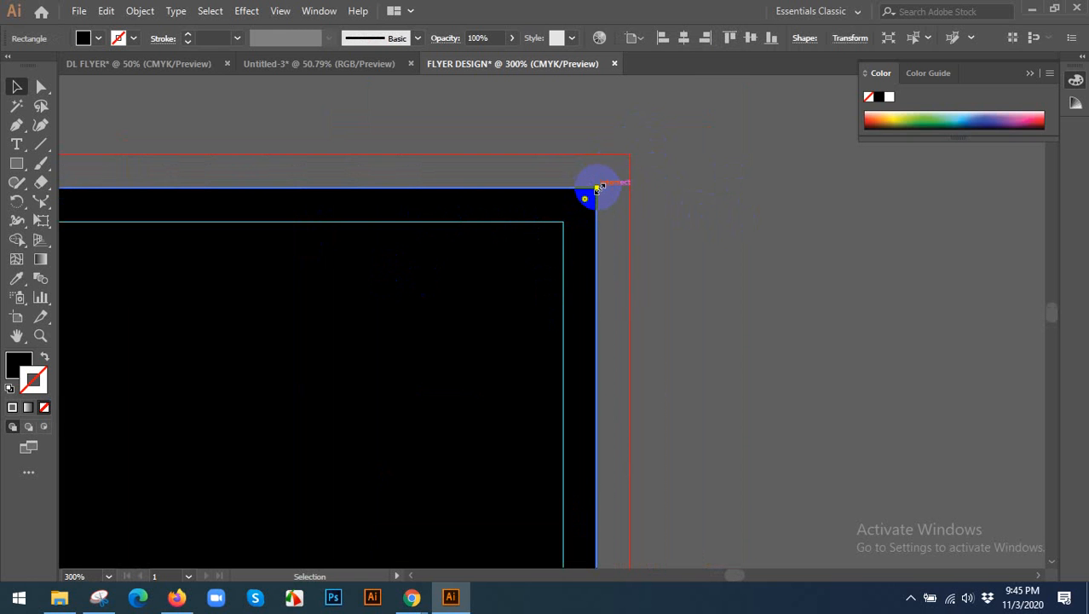
drag(601, 186, 631, 155)
scroll(675, 152, down, 3)
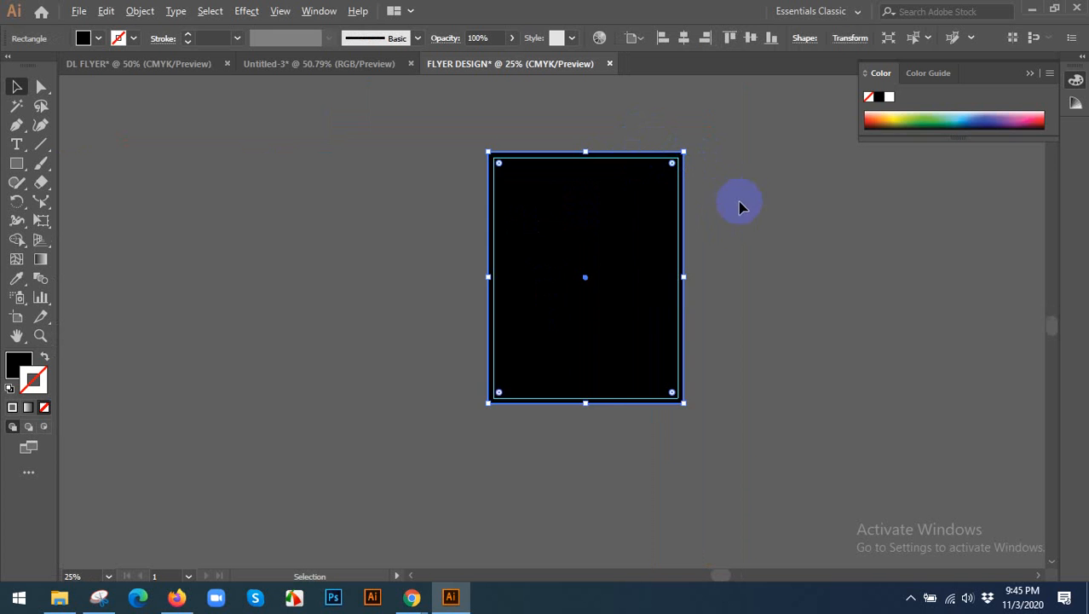
Change the bleed-sized rectangle's fill from the colour picker to white and deselect it.
scroll(738, 202, up, 1)
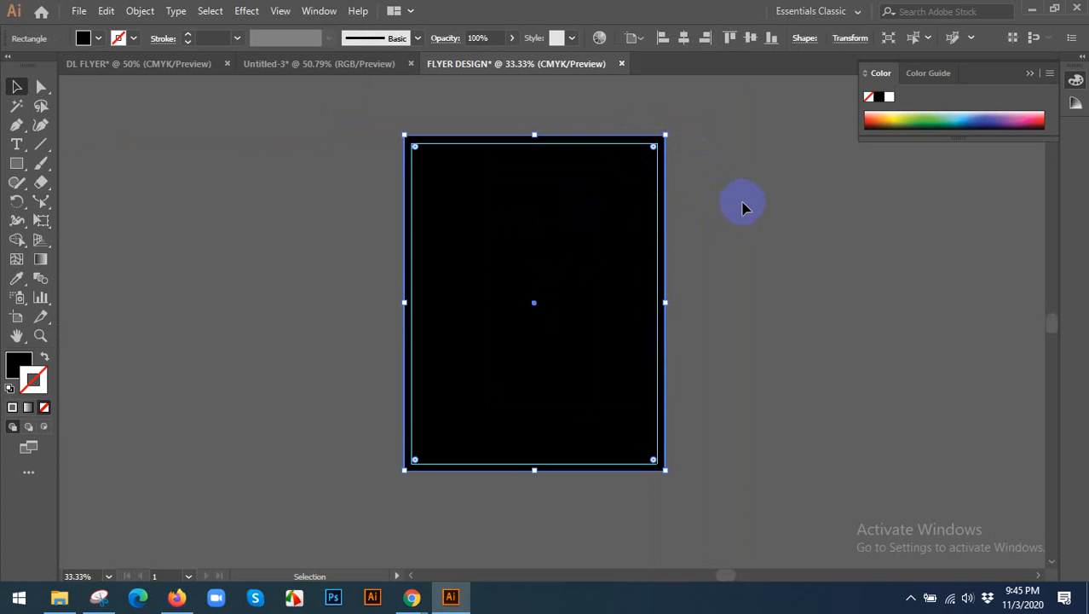
double_click(24, 369)
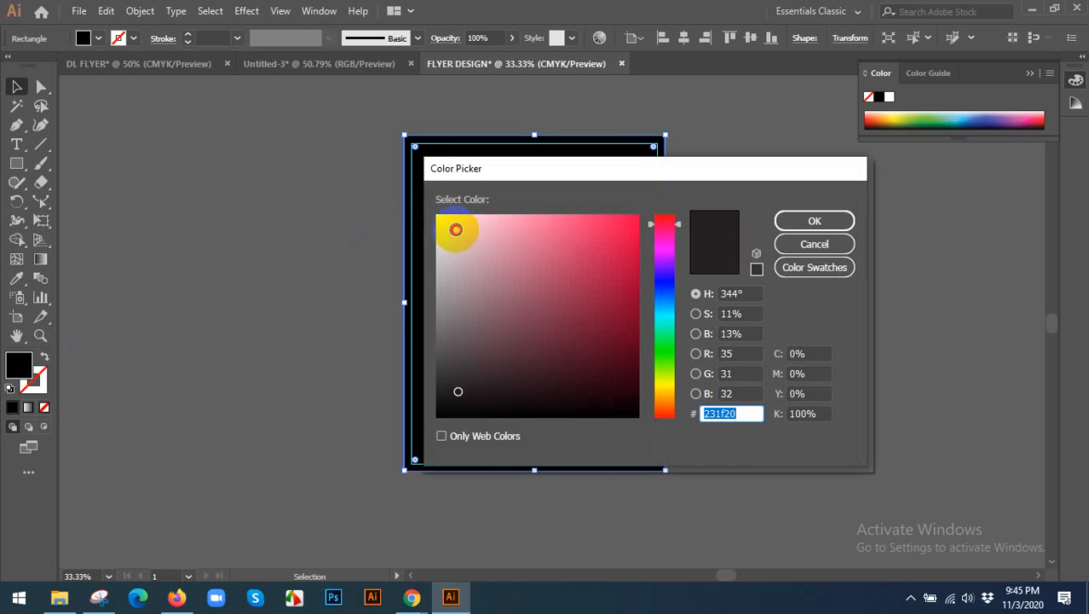
drag(453, 226, 434, 211)
click(815, 221)
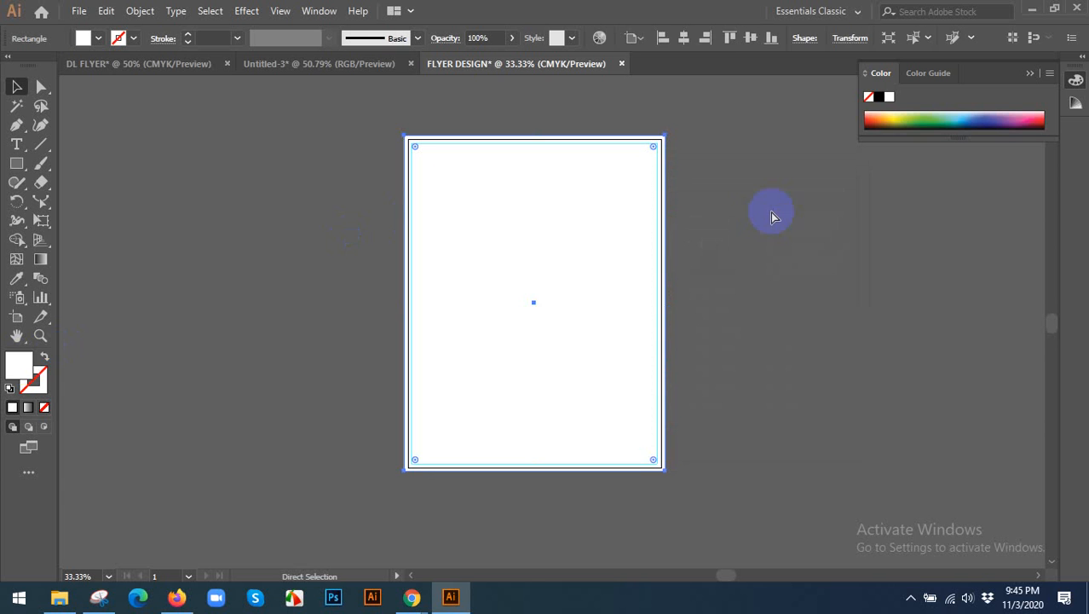
click(700, 204)
scroll(692, 204, up, 2)
drag(201, 134, 218, 197)
Switch to Chrome and look over the category filters on GraphicRiver's Flyer Templates page.
mouse_move(424, 607)
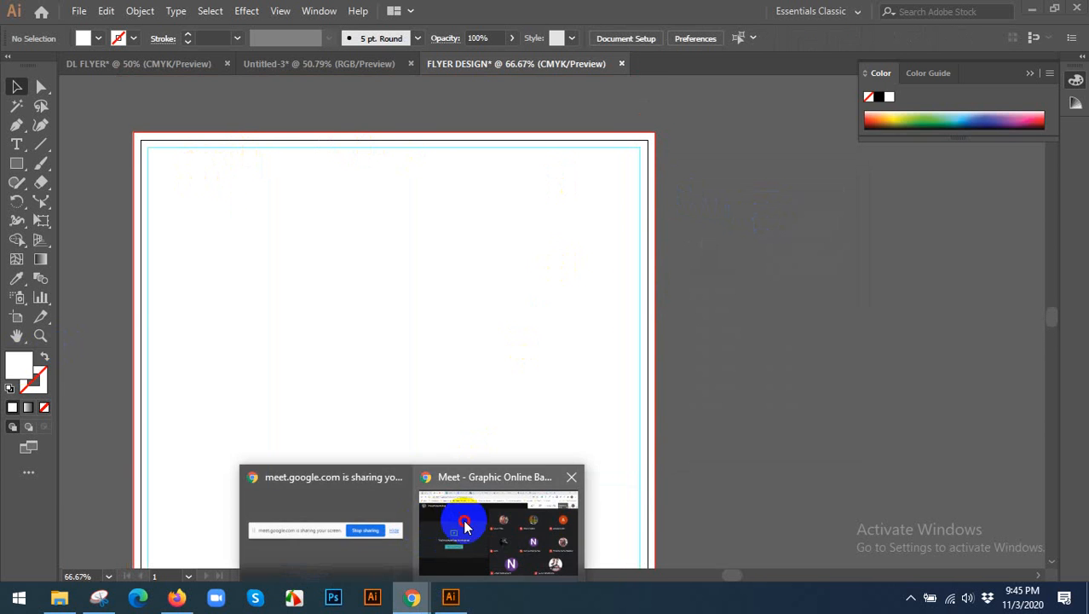
click(462, 518)
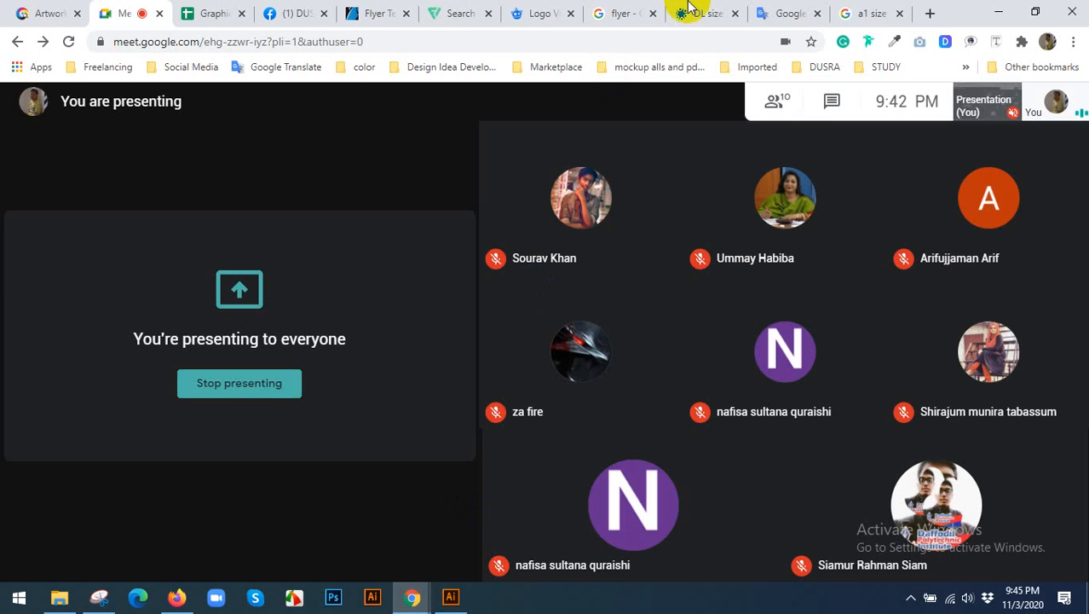
click(385, 12)
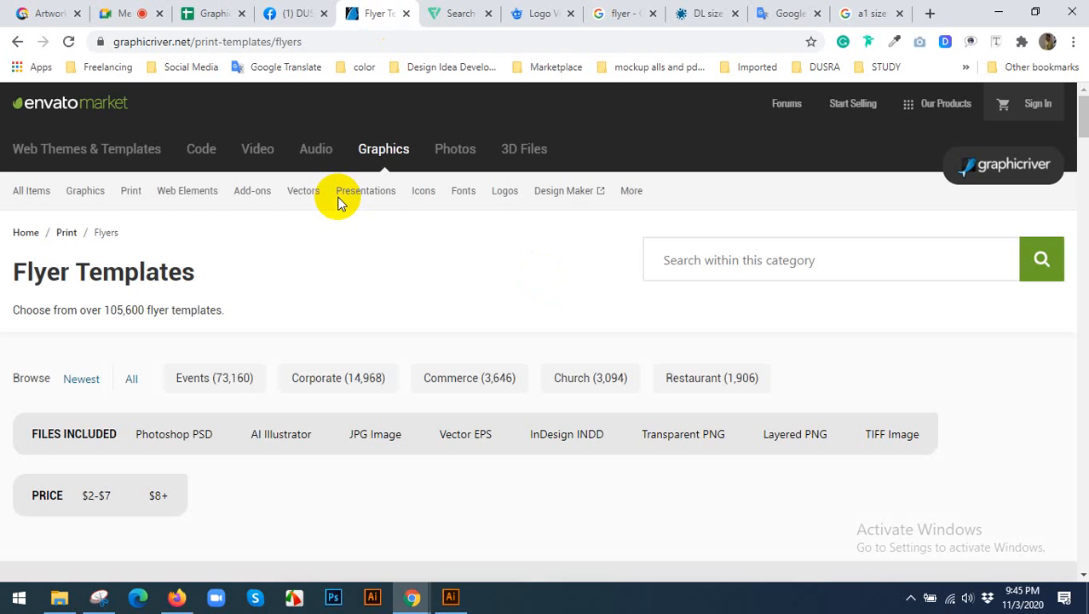
scroll(324, 213, down, 1)
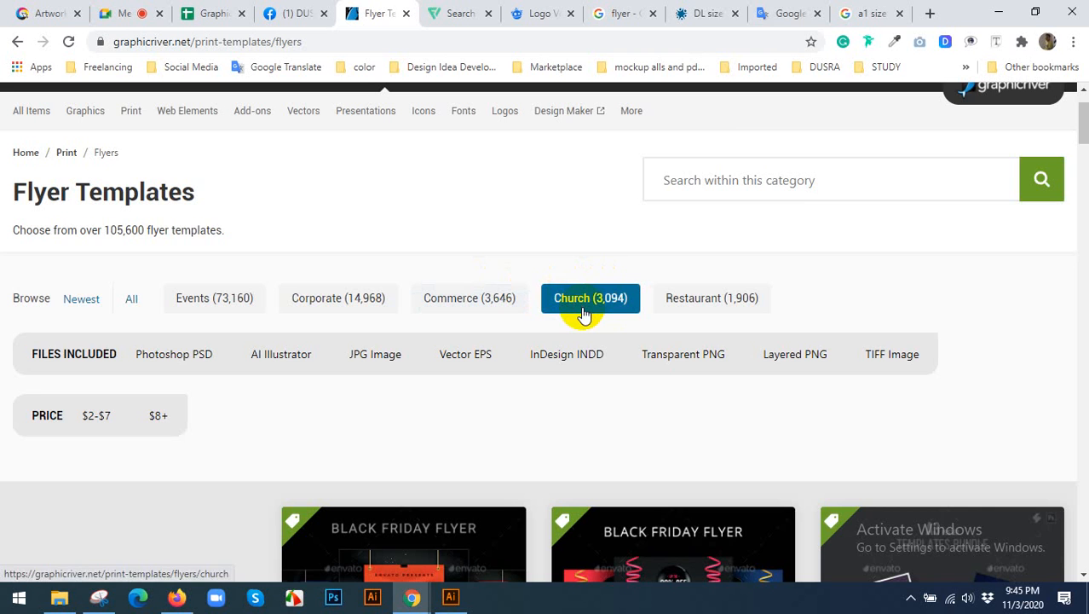
Translate "church" from English to Bengali in Google Translate and play the English pronunciation.
click(785, 12)
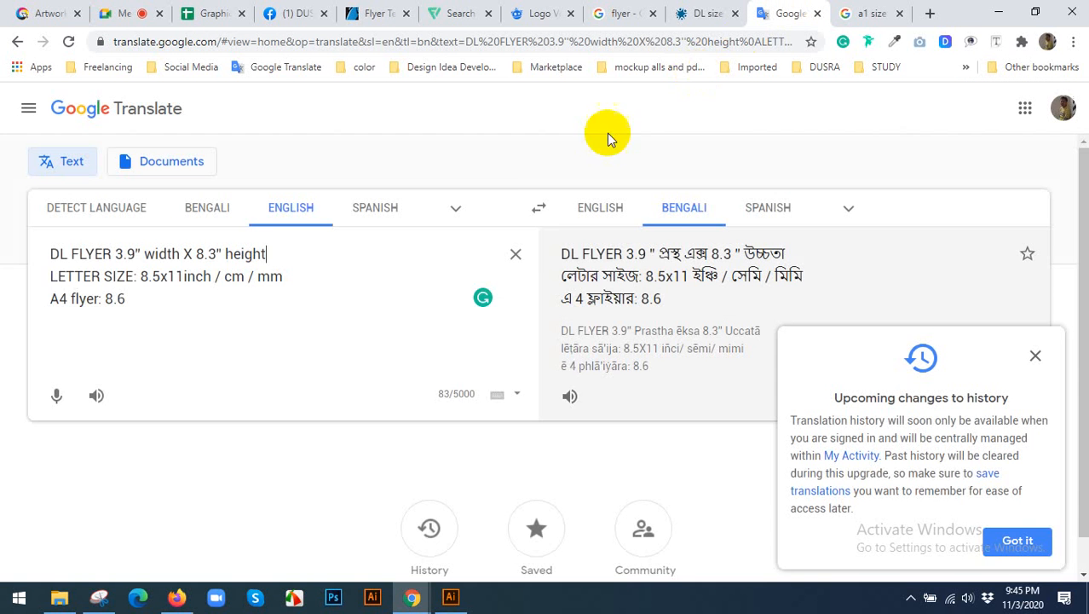
click(515, 253)
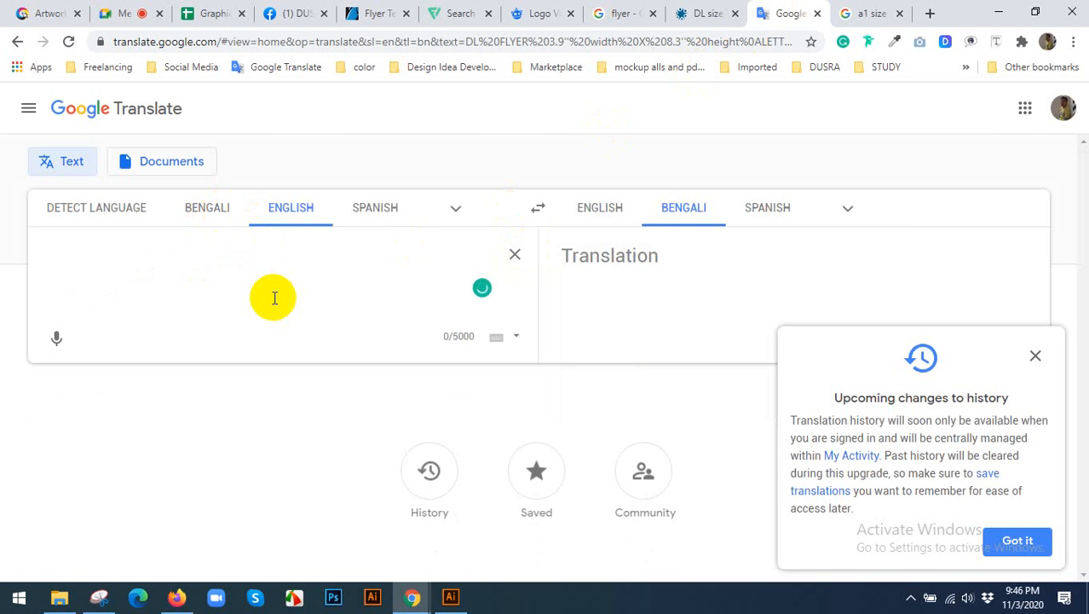
text(chur)
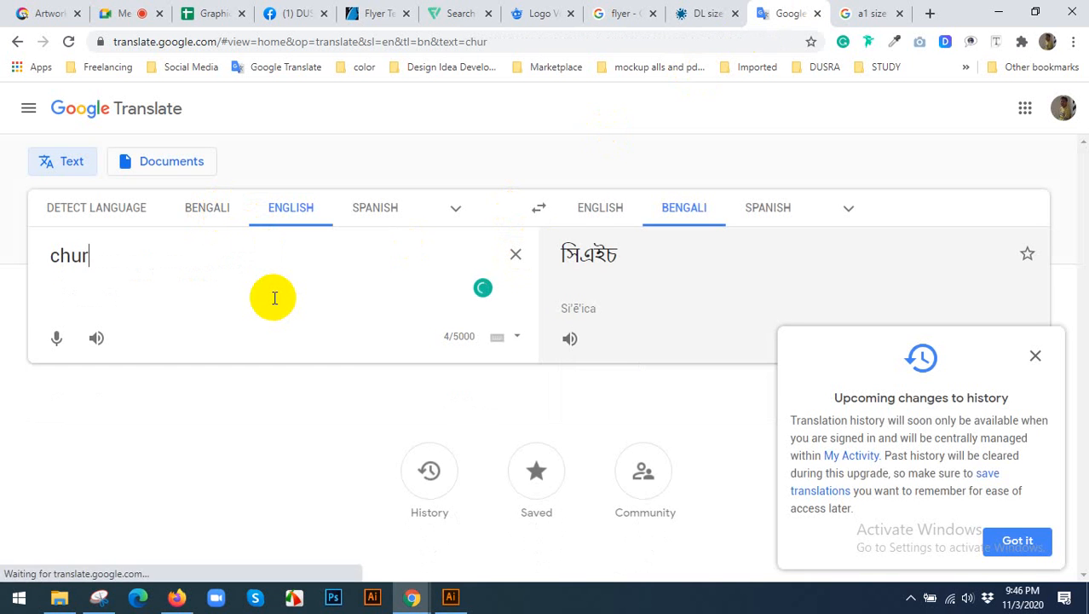
text(ch)
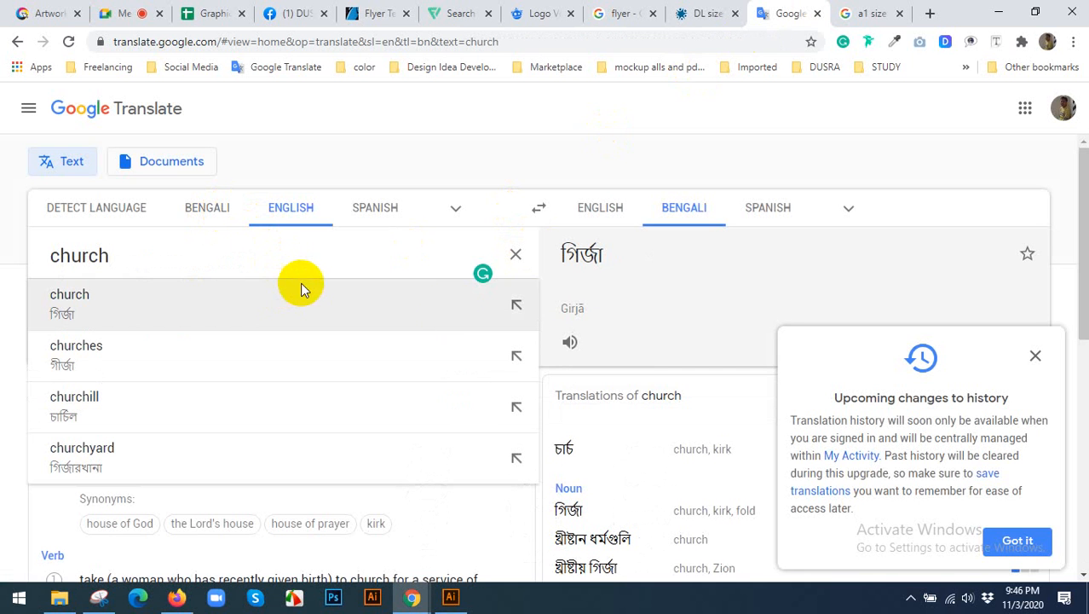
click(196, 207)
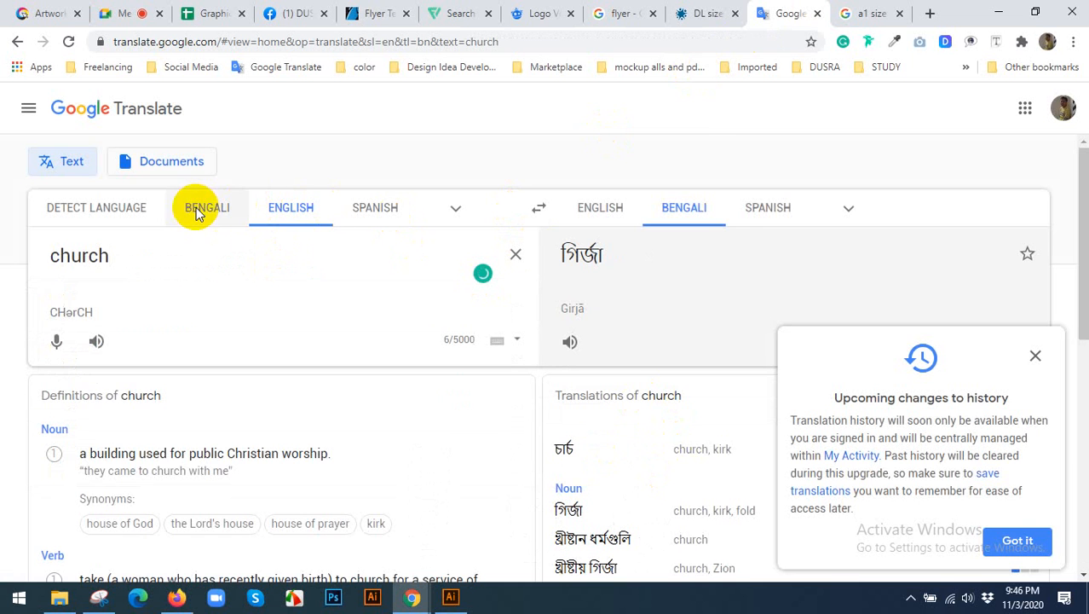
click(289, 207)
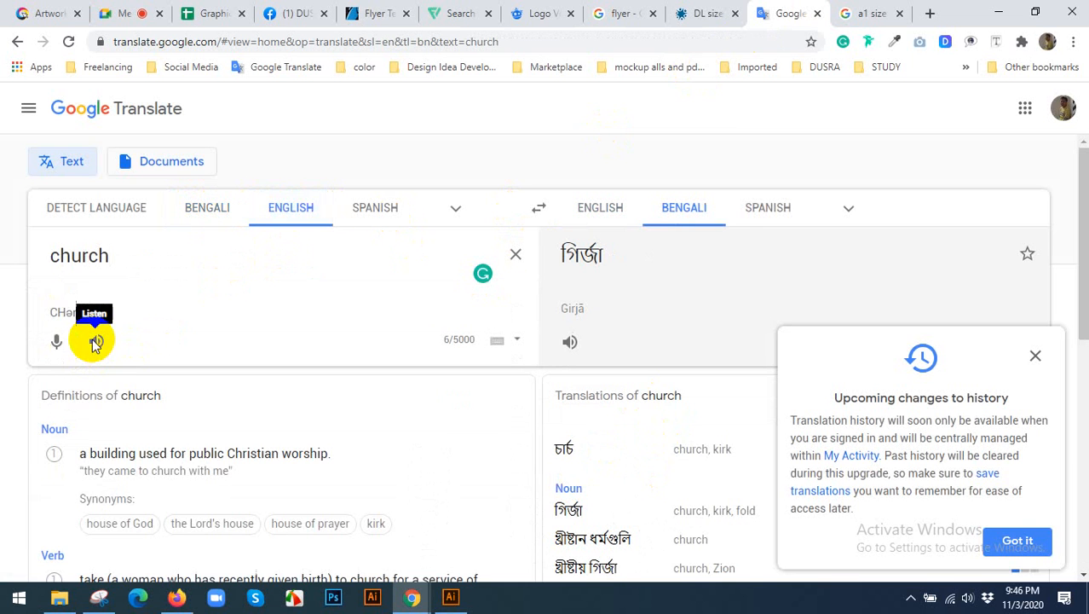
click(94, 341)
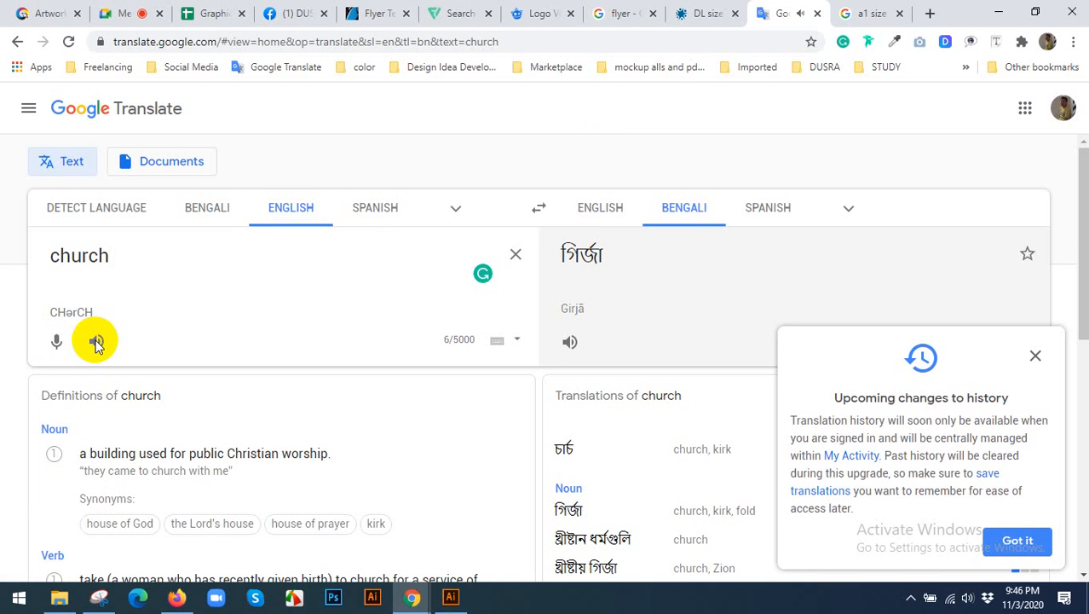
click(95, 343)
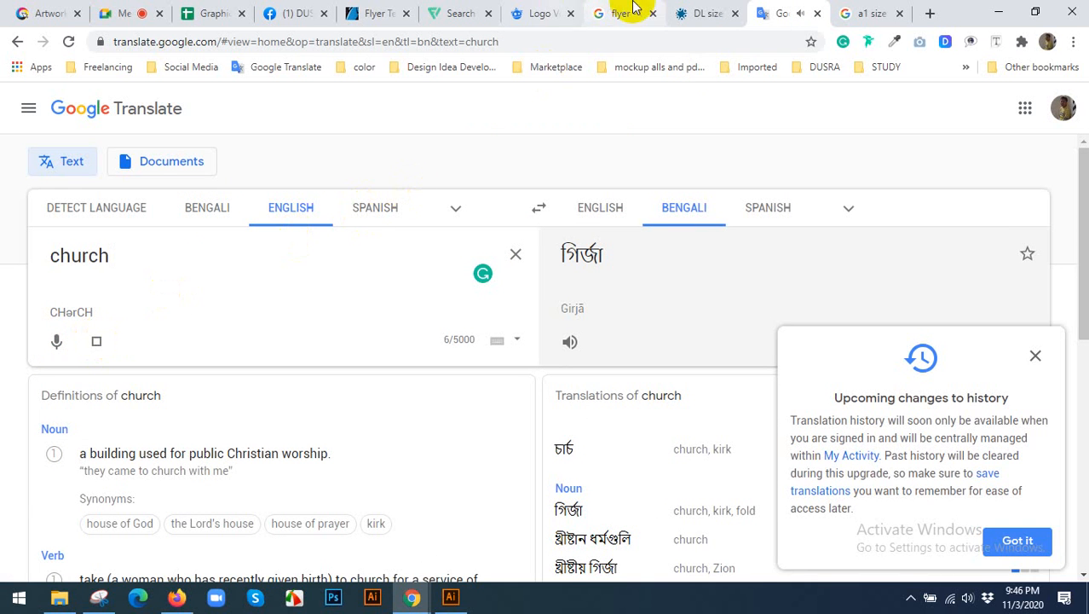
Return to GraphicRiver's Flyer Templates page and review its flyer categories and featured designs.
click(700, 10)
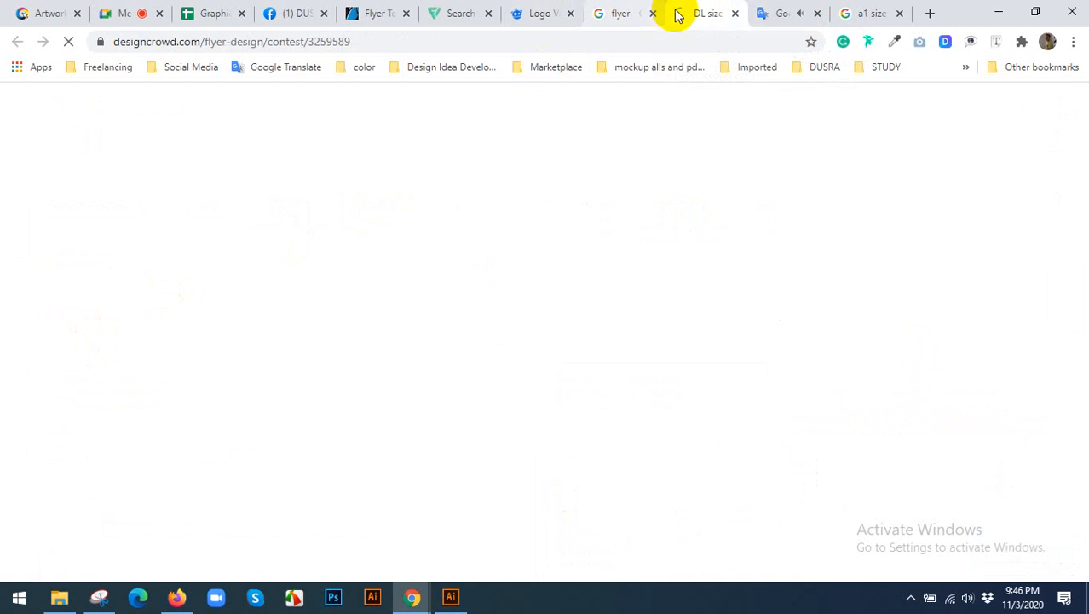
click(374, 13)
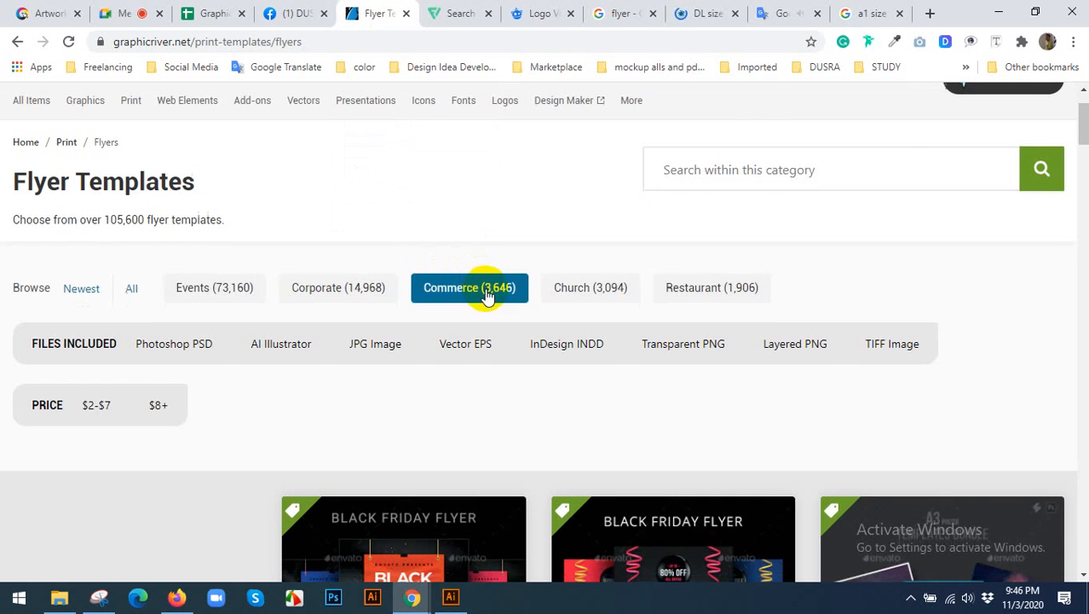
scroll(426, 317, down, 7)
scroll(428, 325, up, 6)
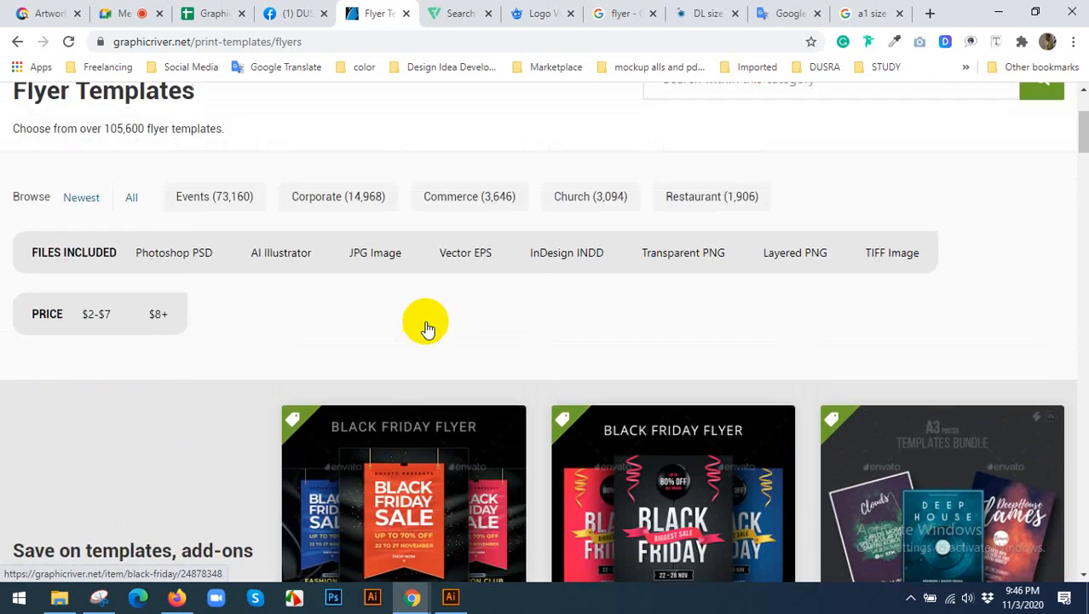
scroll(427, 329, up, 2)
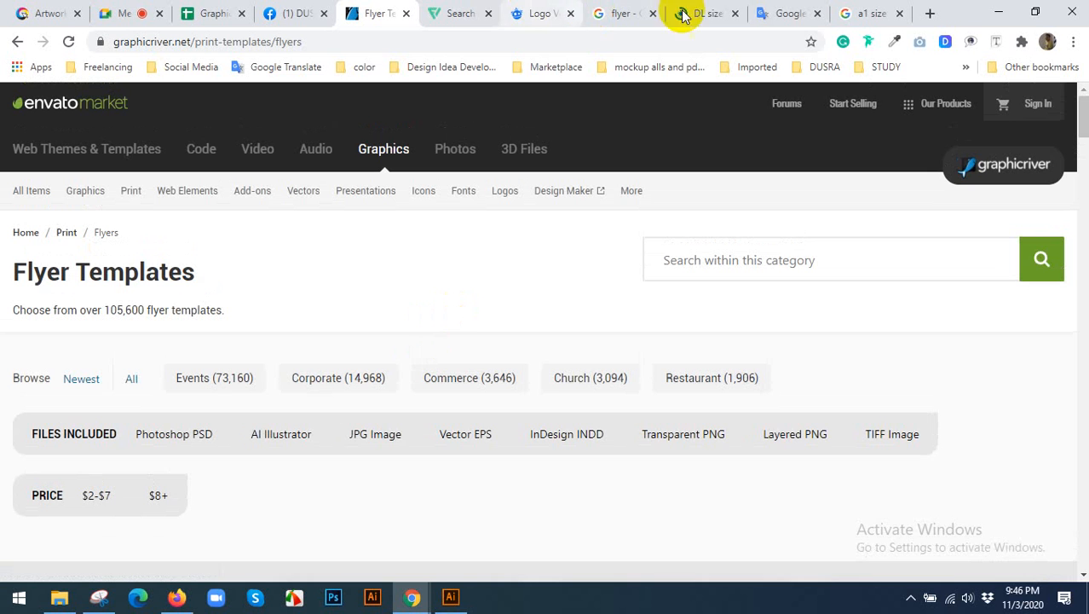
mouse_move(504, 190)
Open the Church and Restaurant flyer categories in separate new tabs, keeping the Flyer Templates page in view.
scroll(494, 193, down, 2)
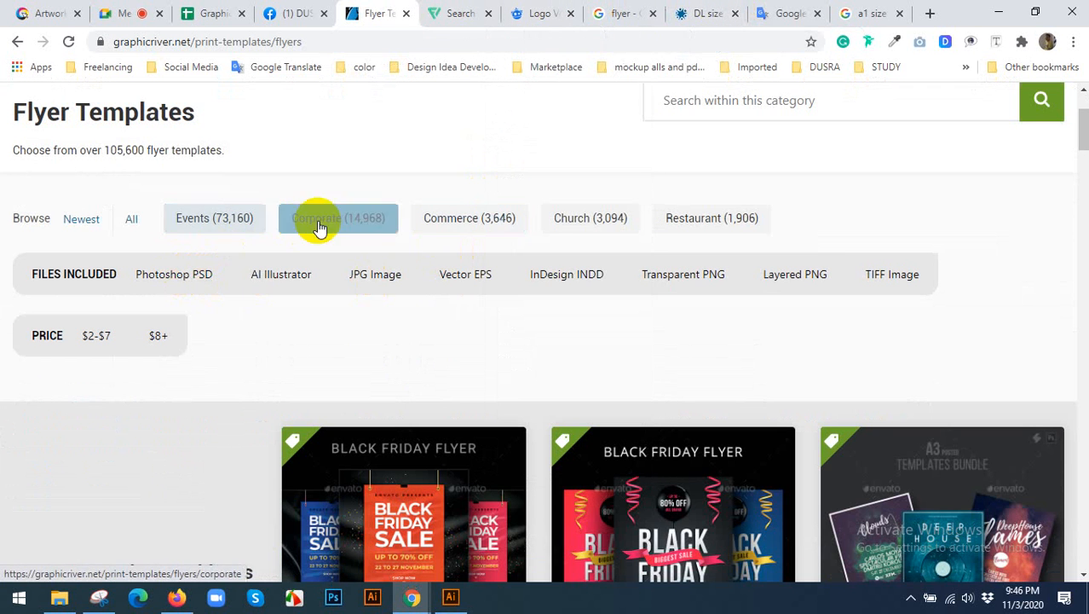
right_click(572, 223)
click(589, 234)
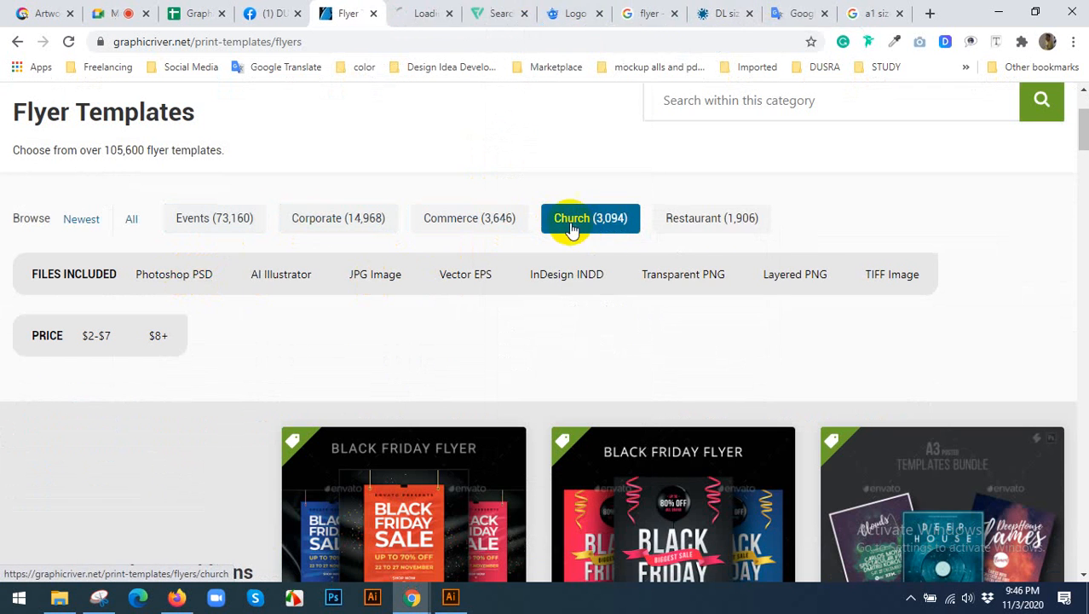
click(416, 12)
click(356, 10)
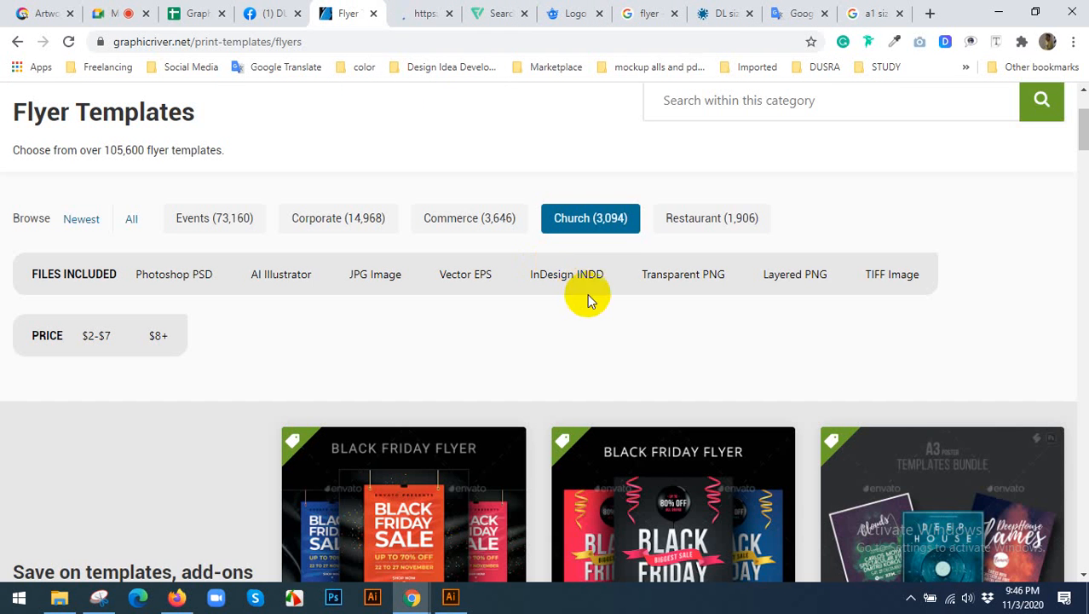
right_click(680, 228)
click(700, 236)
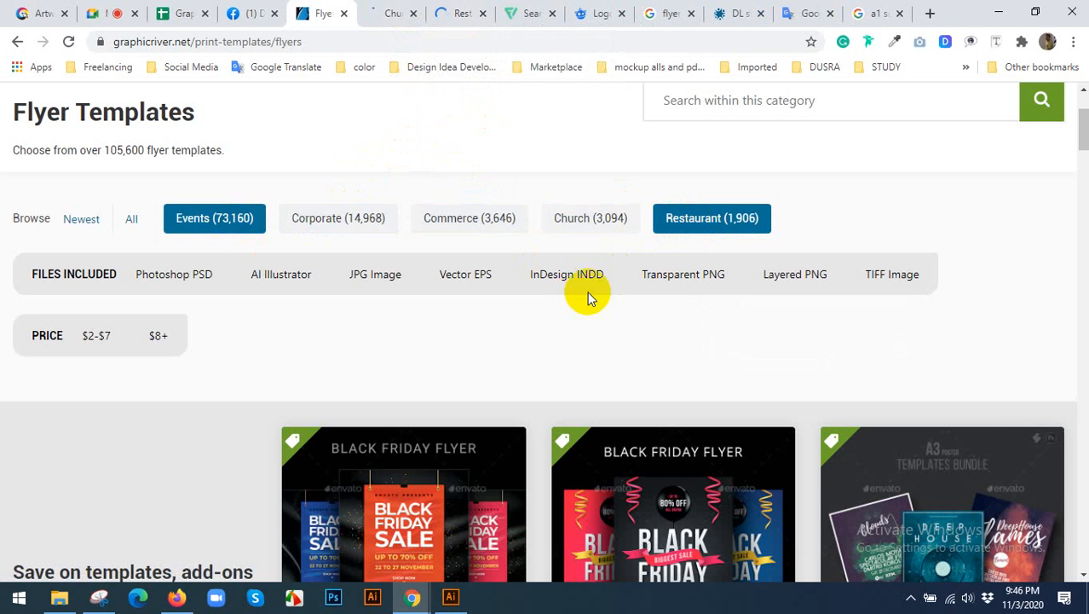
Look through the weekly bestselling flyers and open the Corporate flyer category.
scroll(783, 336, down, 8)
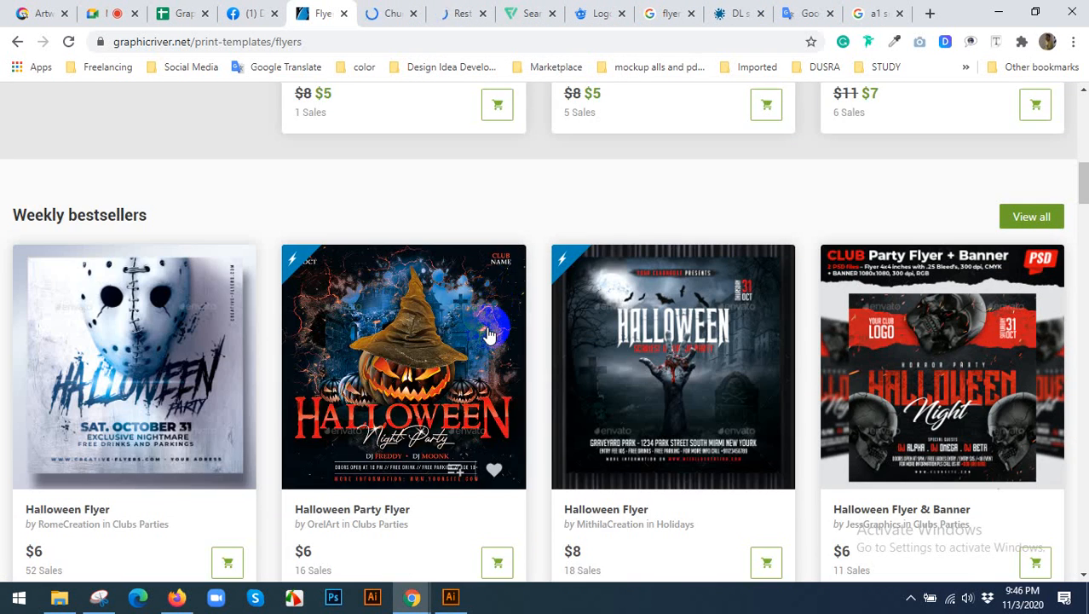
scroll(488, 323, up, 1)
scroll(460, 367, down, 1)
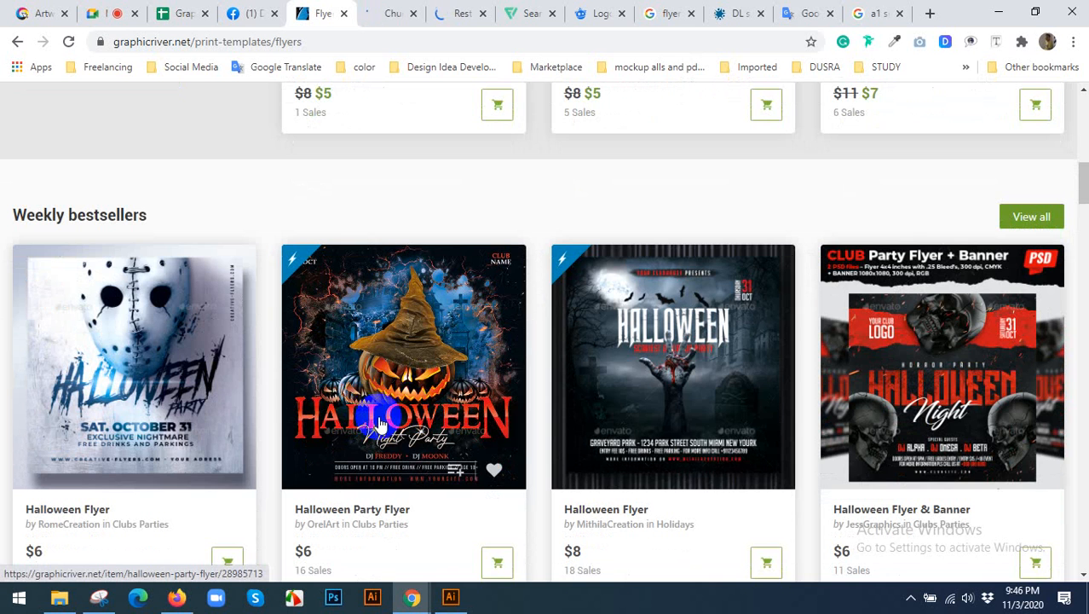
scroll(448, 279, up, 10)
scroll(336, 324, down, 2)
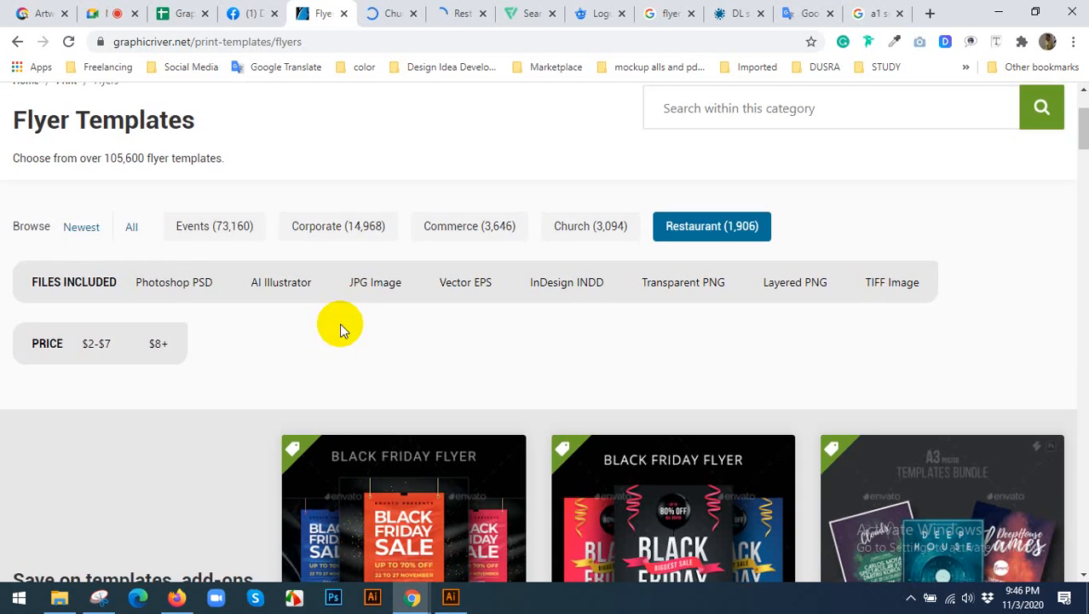
click(338, 219)
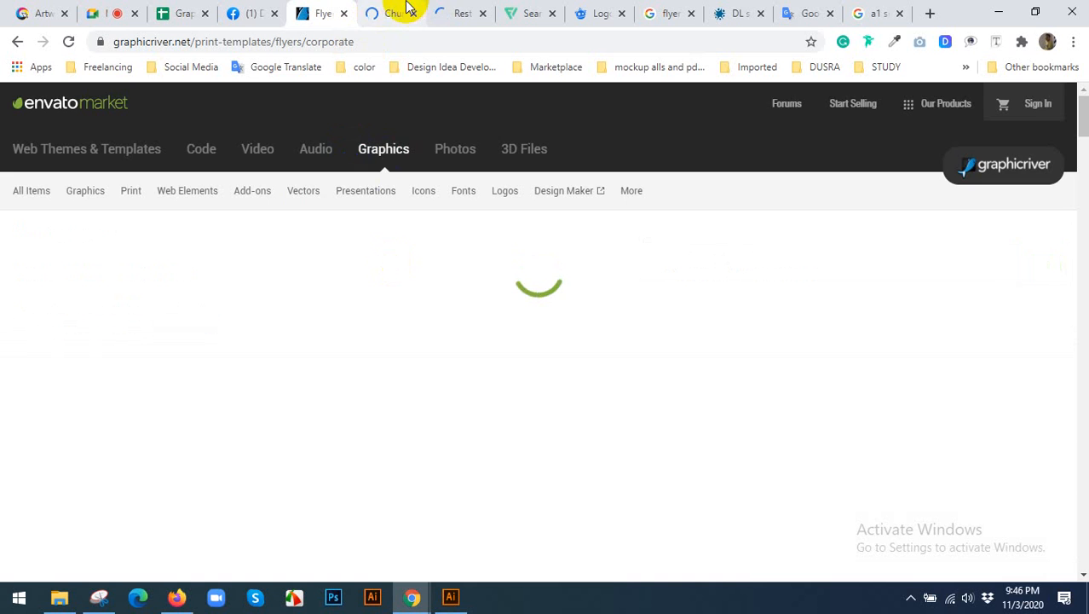
Check the Church Flyer Templates page, then examine the designs on the Business Flyer Templates page.
click(407, 10)
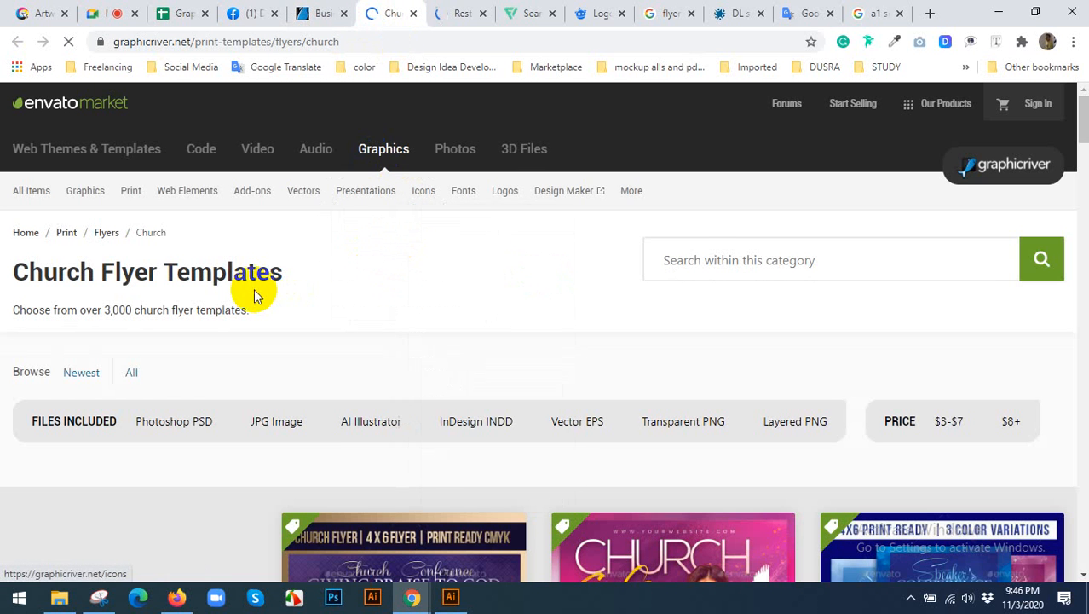
drag(29, 271, 256, 273)
click(345, 8)
scroll(255, 333, down, 2)
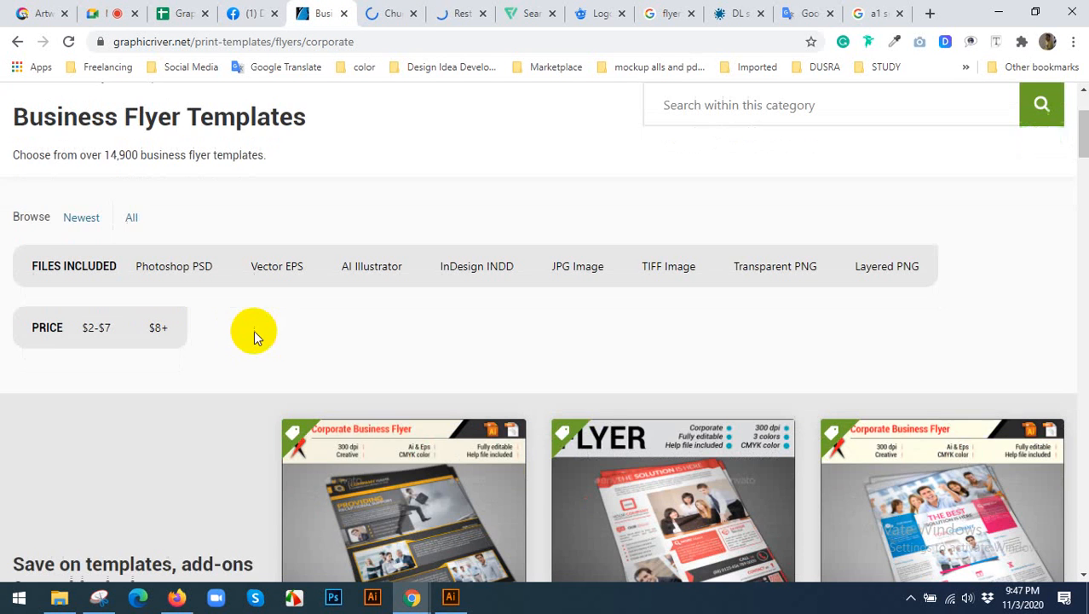
scroll(309, 322, down, 2)
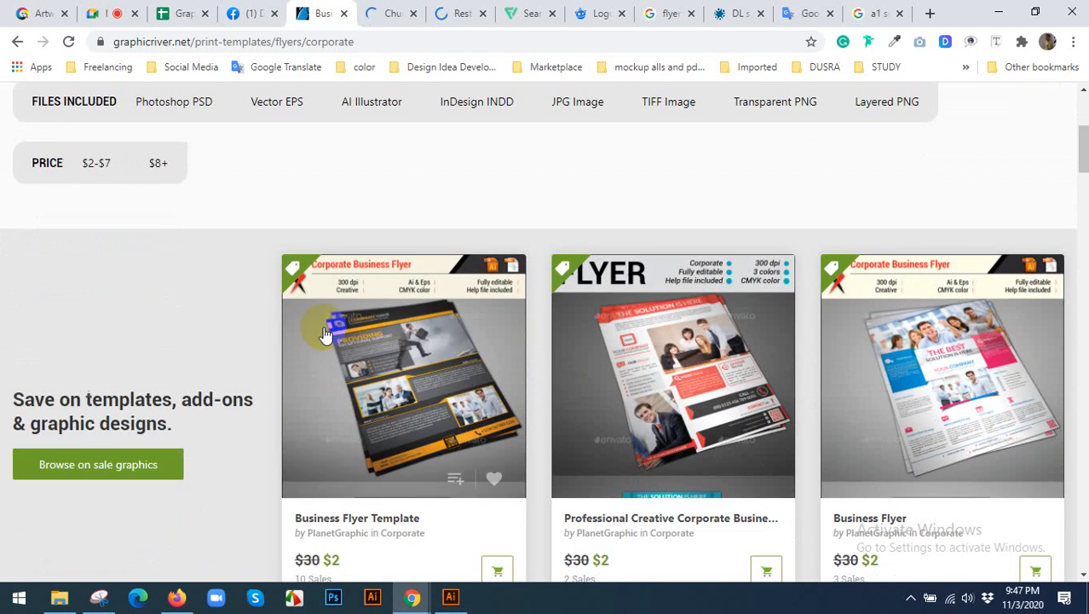
Browse the Restaurant Flyer Templates page through the "Hot under $7" and "Weekly bestsellers" designs.
click(443, 13)
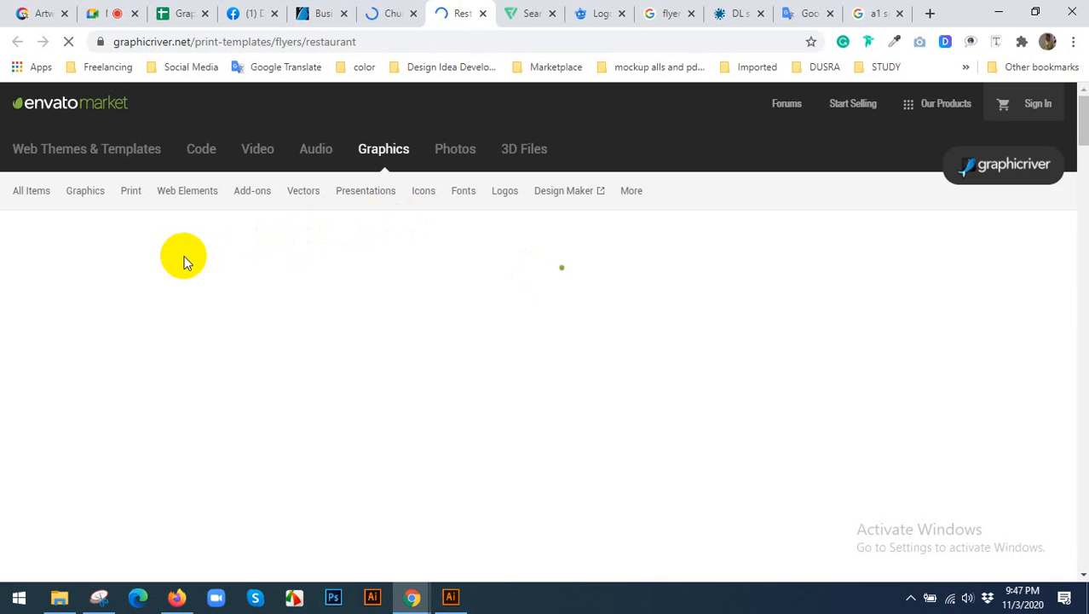
scroll(290, 285, down, 5)
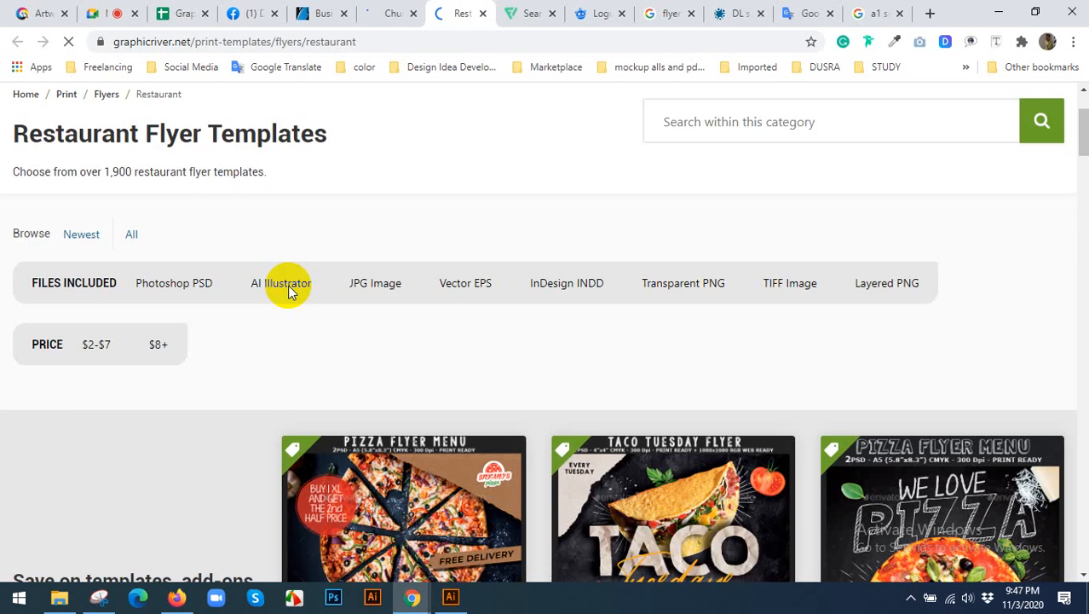
scroll(346, 273, down, 3)
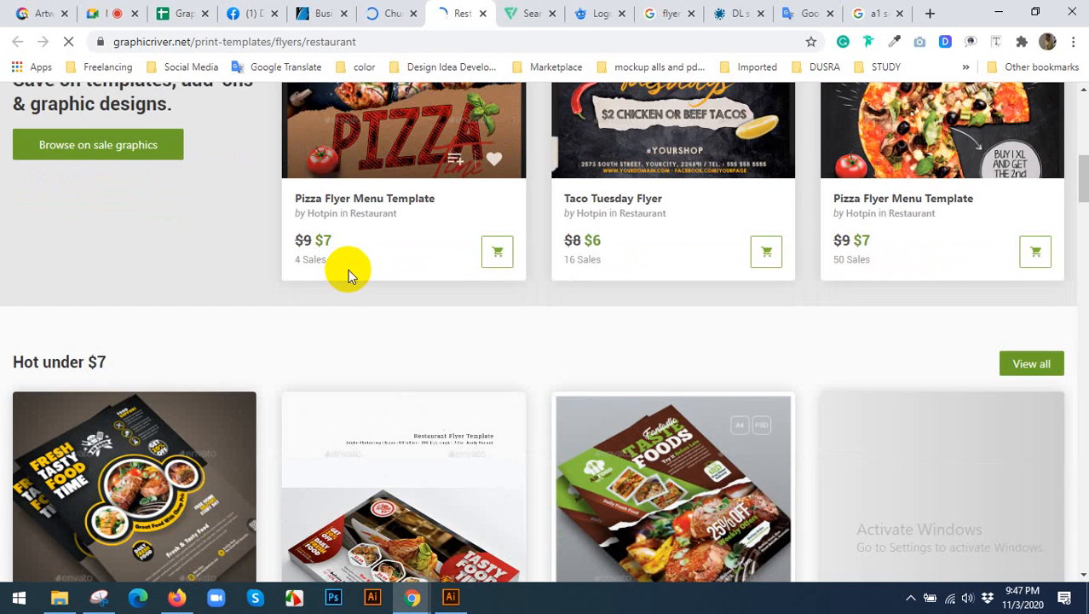
scroll(348, 269, down, 3)
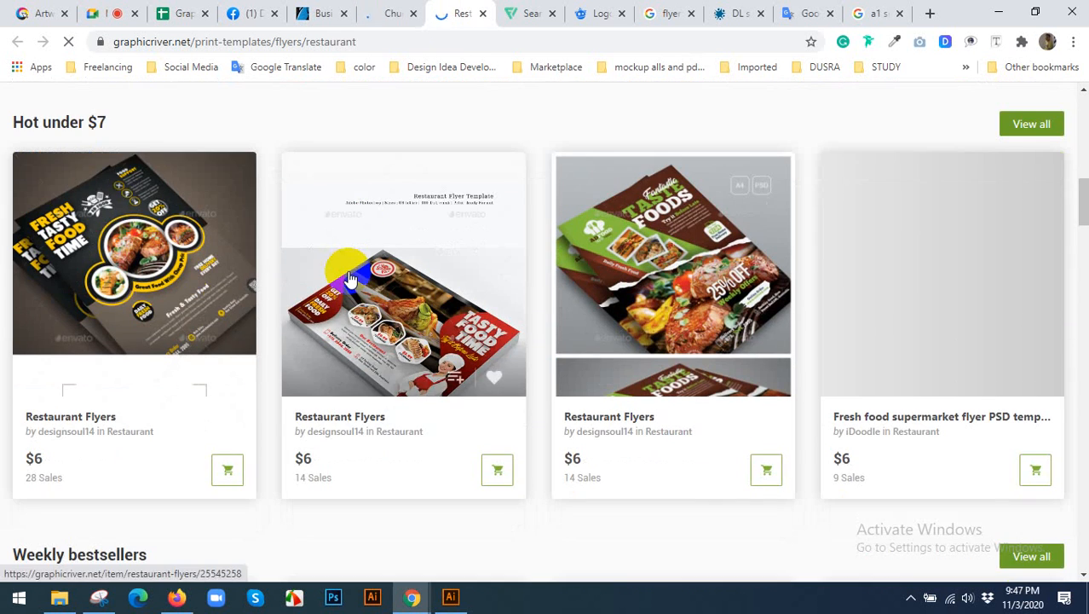
scroll(351, 281, down, 3)
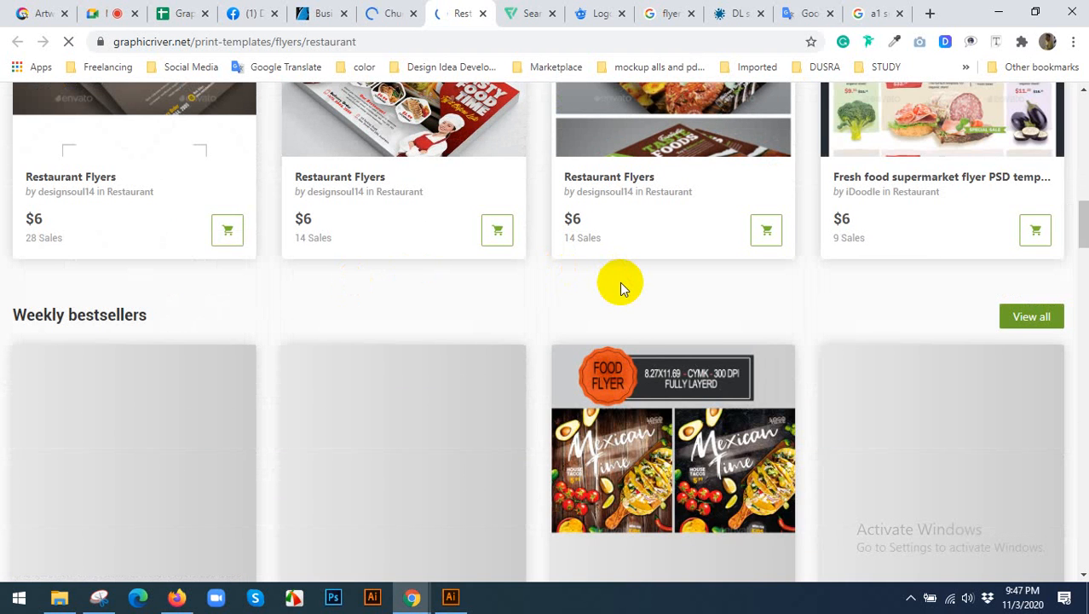
Look through the "Weekly bestsellers" restaurant flyers down to the start of the "New under $7" section.
scroll(628, 284, down, 5)
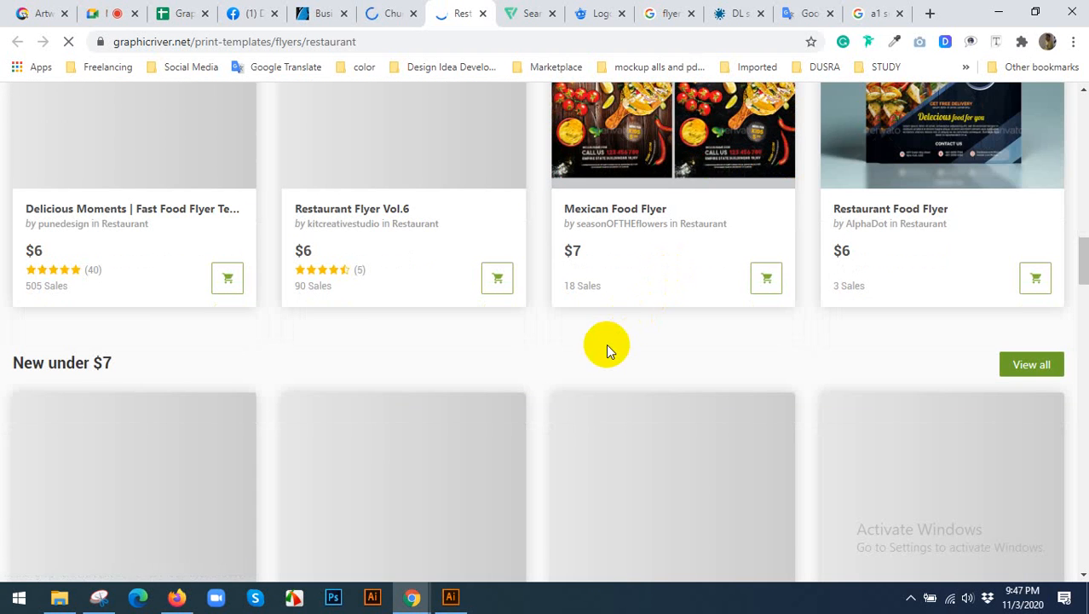
scroll(606, 344, up, 2)
scroll(610, 349, up, 2)
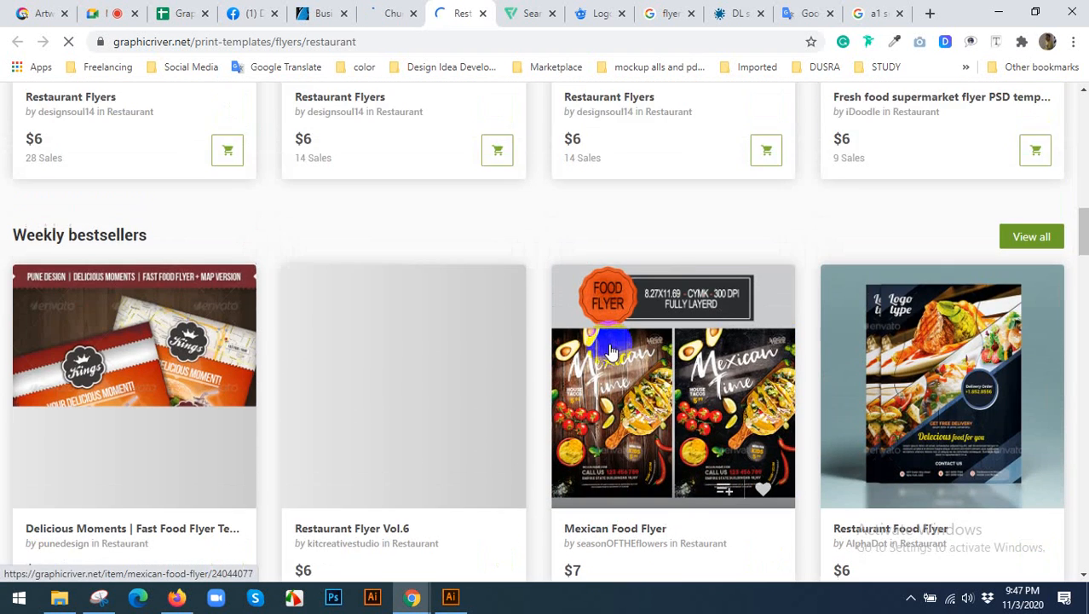
scroll(610, 349, down, 4)
scroll(610, 343, down, 1)
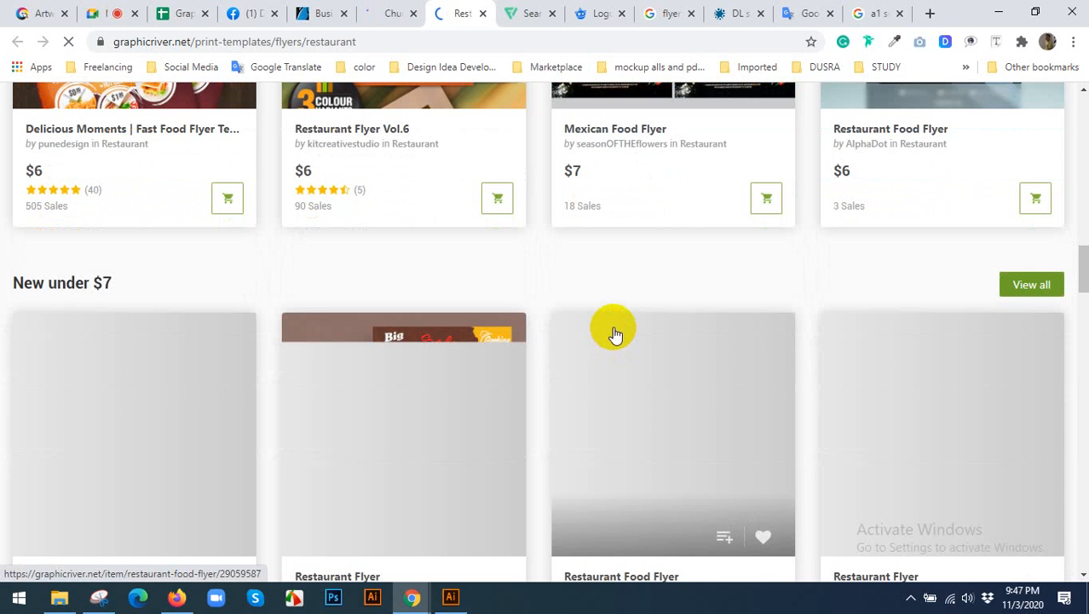
Check the Google Meet call, then return to the restaurant flyers and open the "Restaurant Food Flyer" item under "New under $7".
click(94, 13)
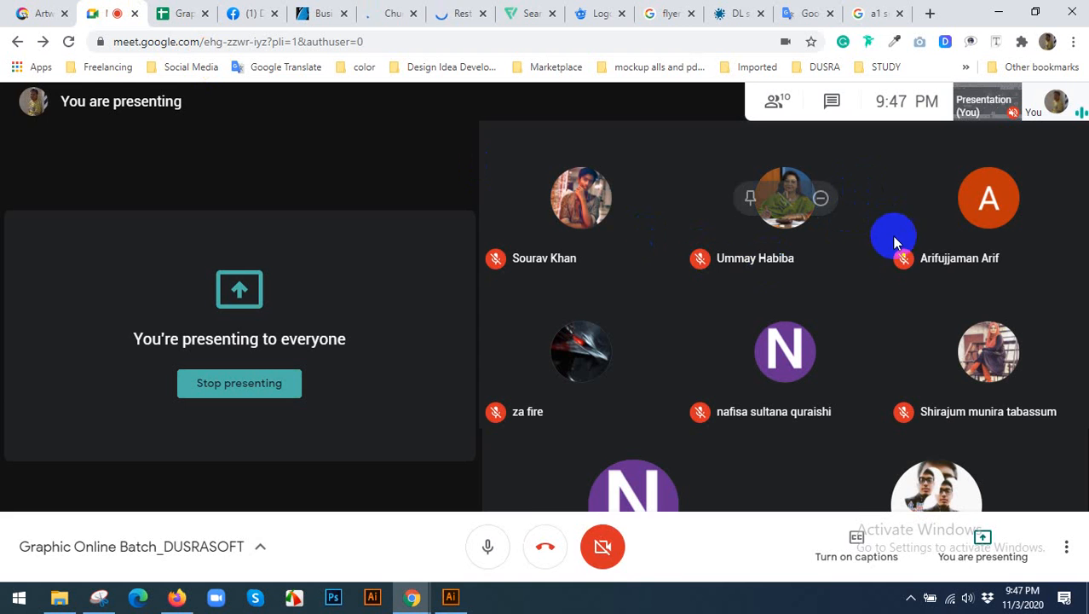
click(465, 10)
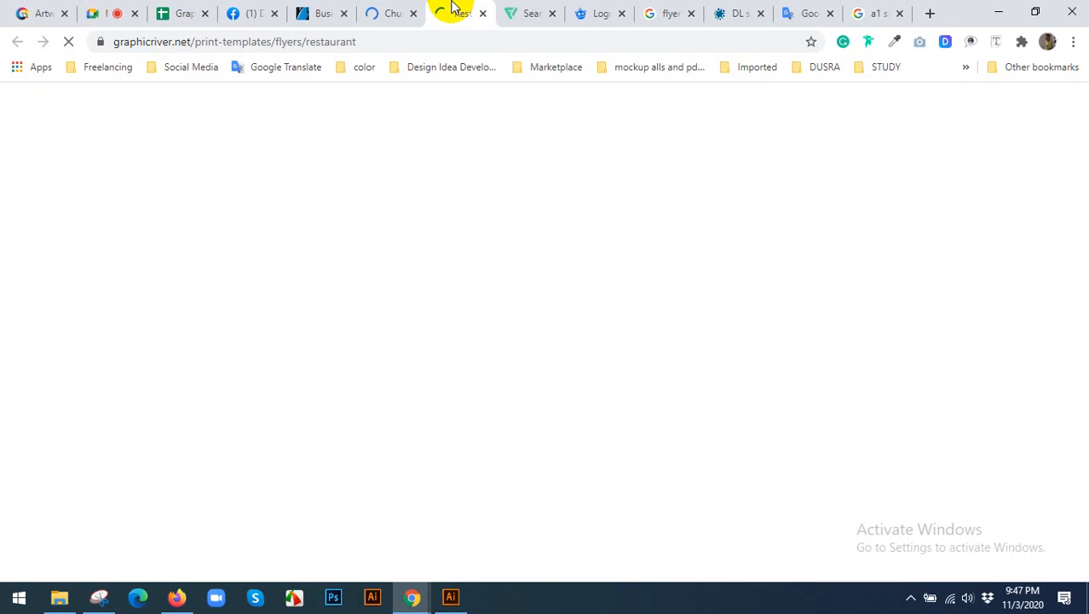
scroll(563, 256, down, 4)
scroll(588, 268, up, 2)
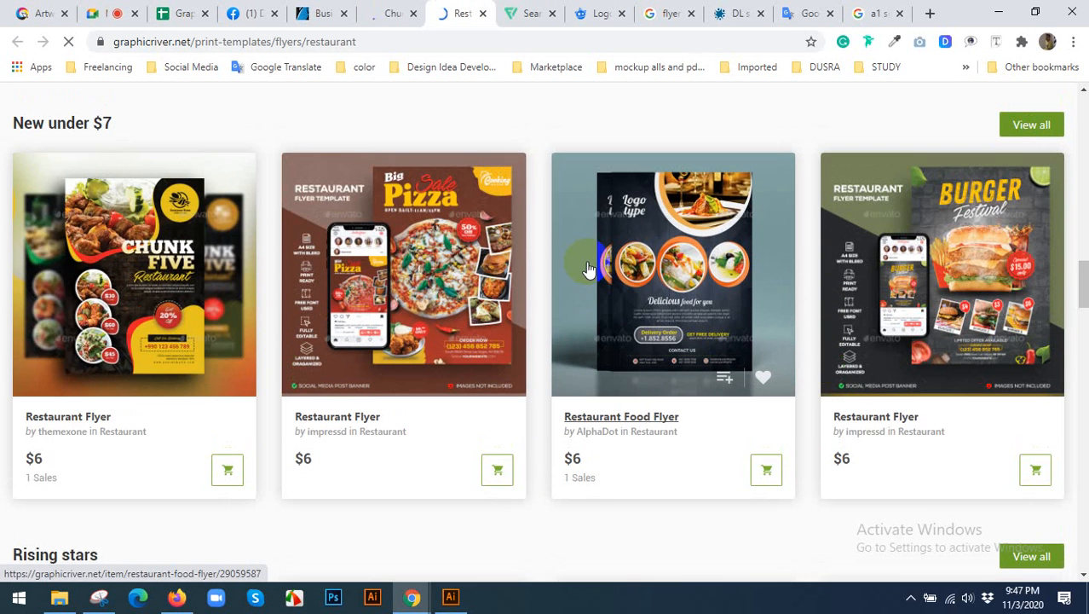
click(673, 266)
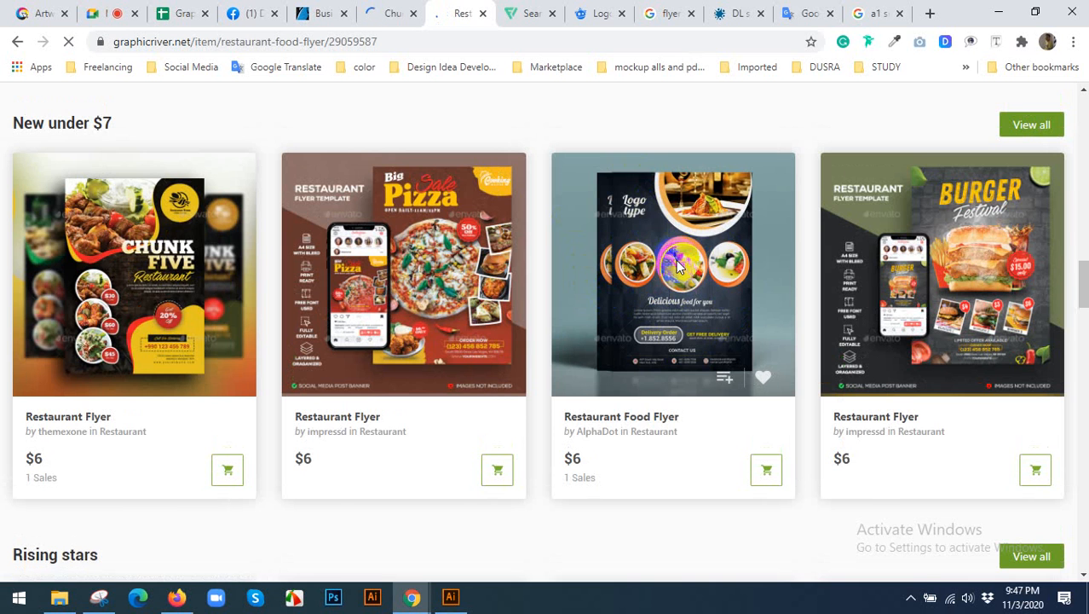
Read the specifications on the Restaurant Food Flyer item page and return to its main preview.
scroll(380, 400, down, 1)
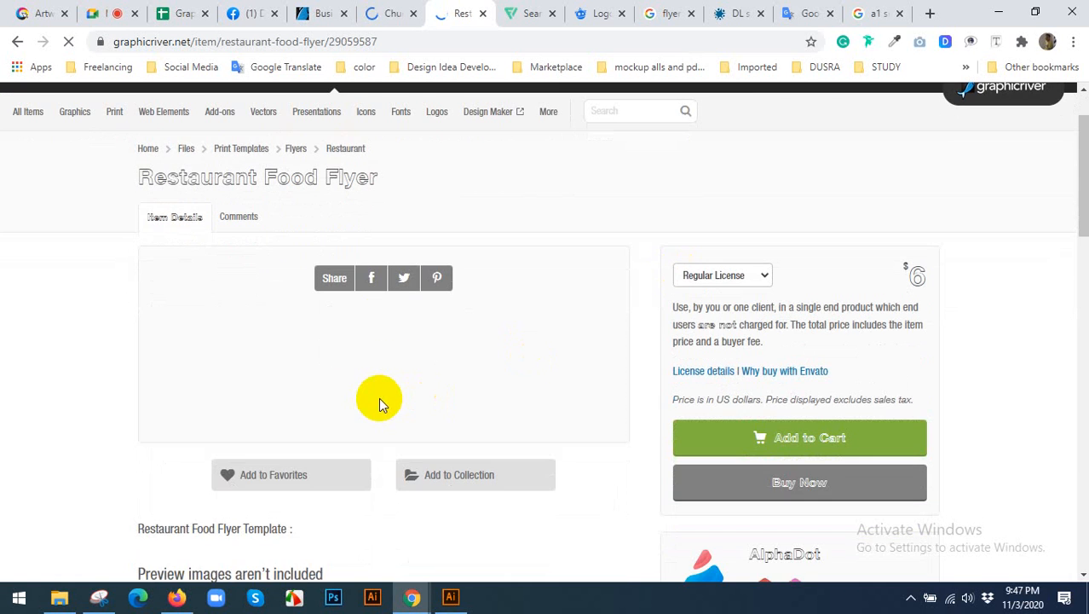
scroll(379, 397, down, 2)
scroll(391, 387, down, 2)
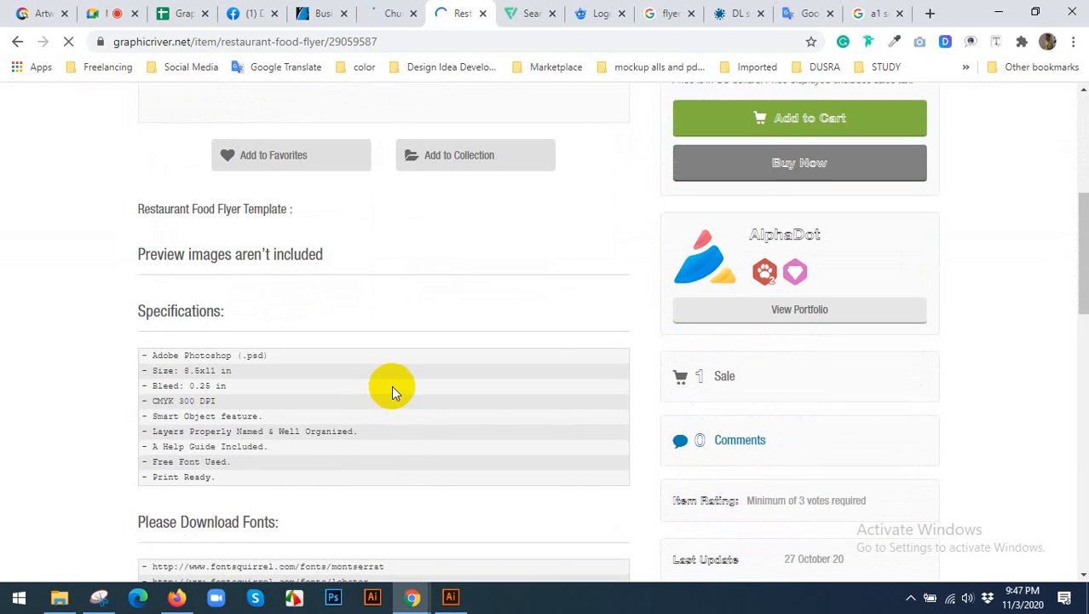
scroll(393, 386, up, 4)
scroll(415, 348, down, 2)
scroll(421, 344, up, 2)
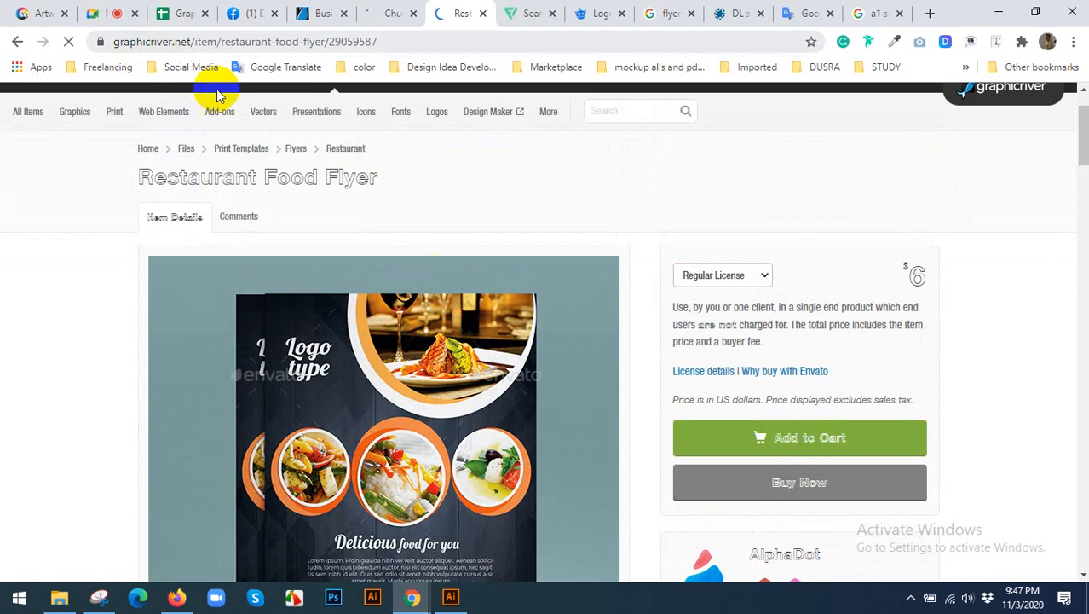
Examine the Restaurant Food Flyer's preview images down the page and review its size, bleed and colour specifications.
scroll(358, 333, down, 6)
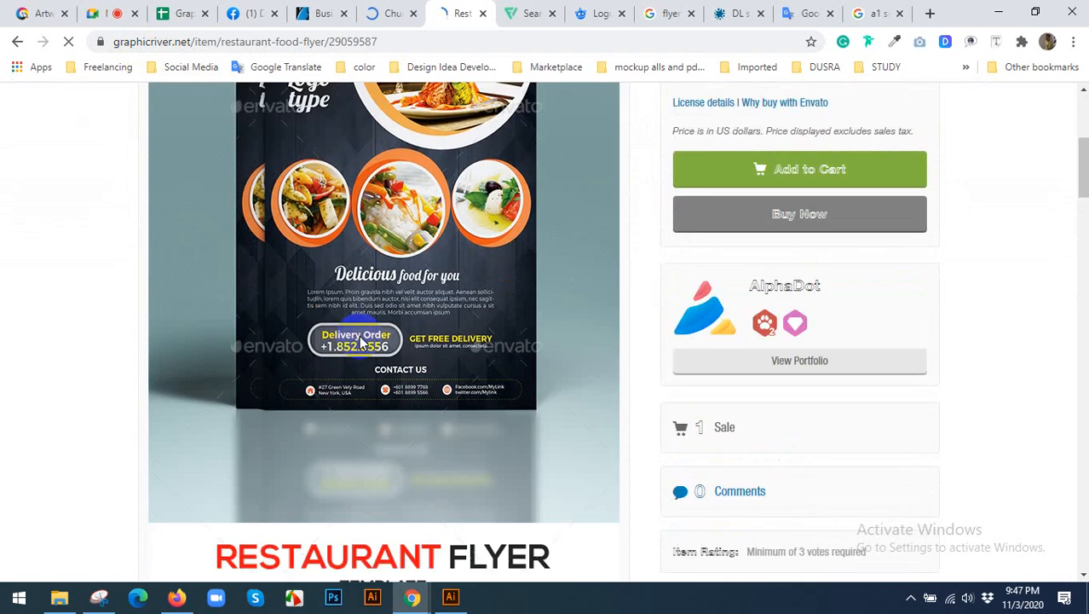
scroll(359, 341, down, 10)
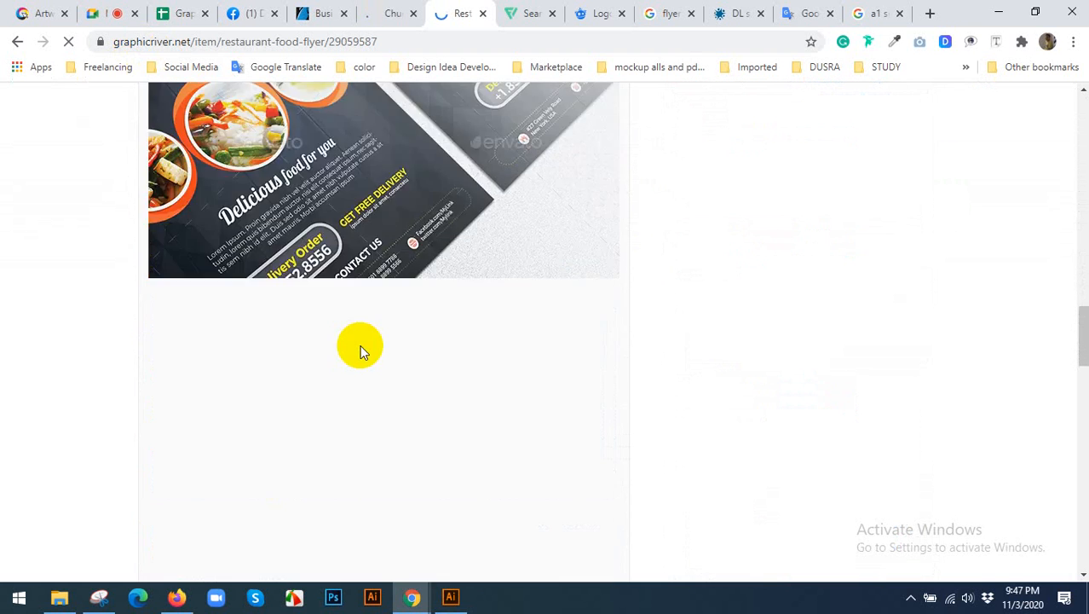
scroll(363, 351, down, 10)
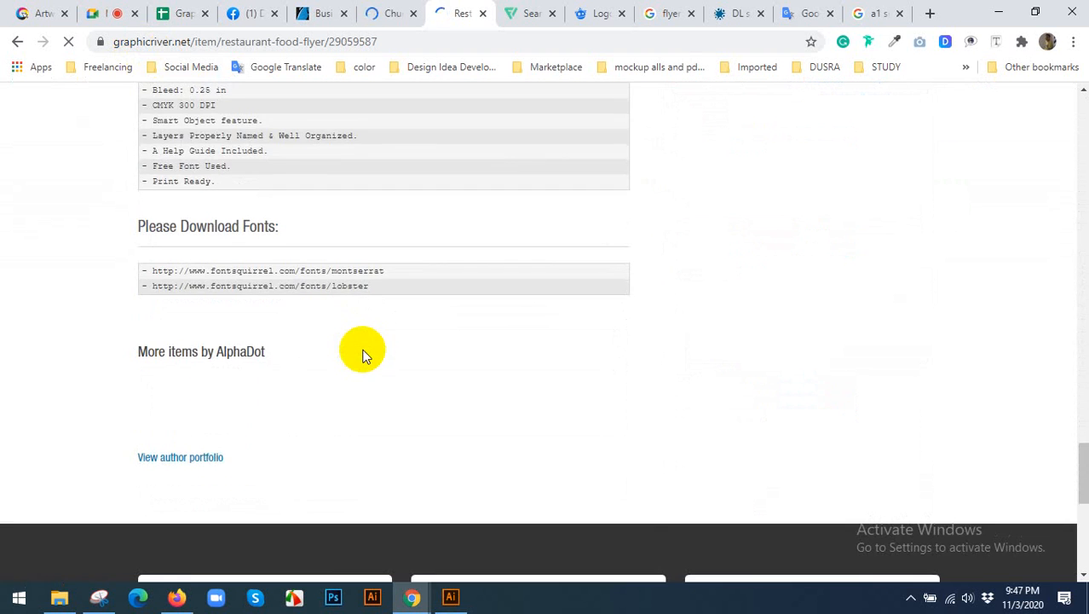
scroll(362, 353, up, 3)
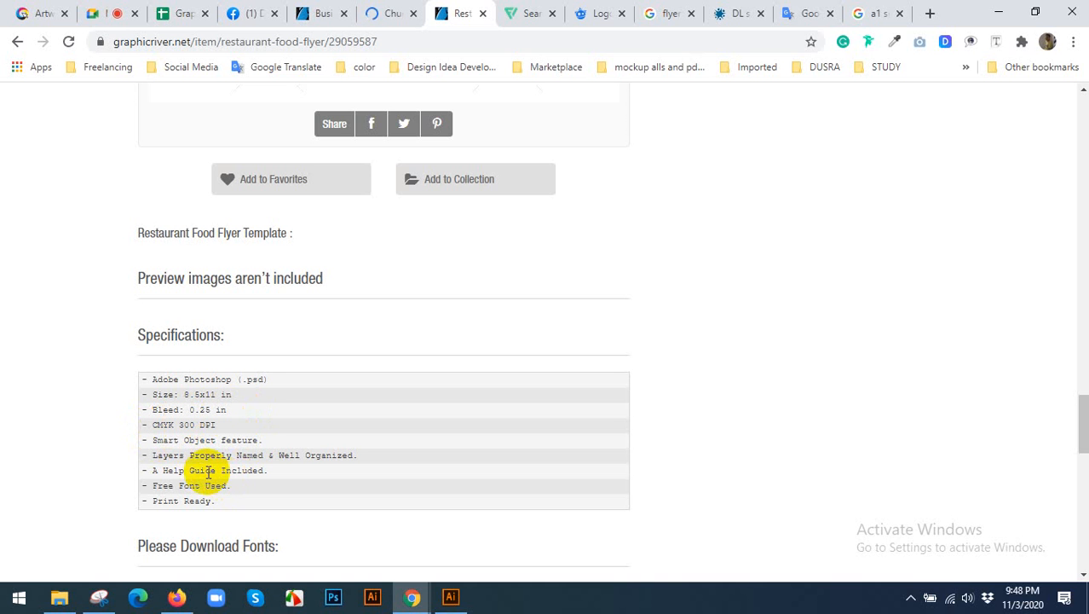
scroll(249, 430, up, 1)
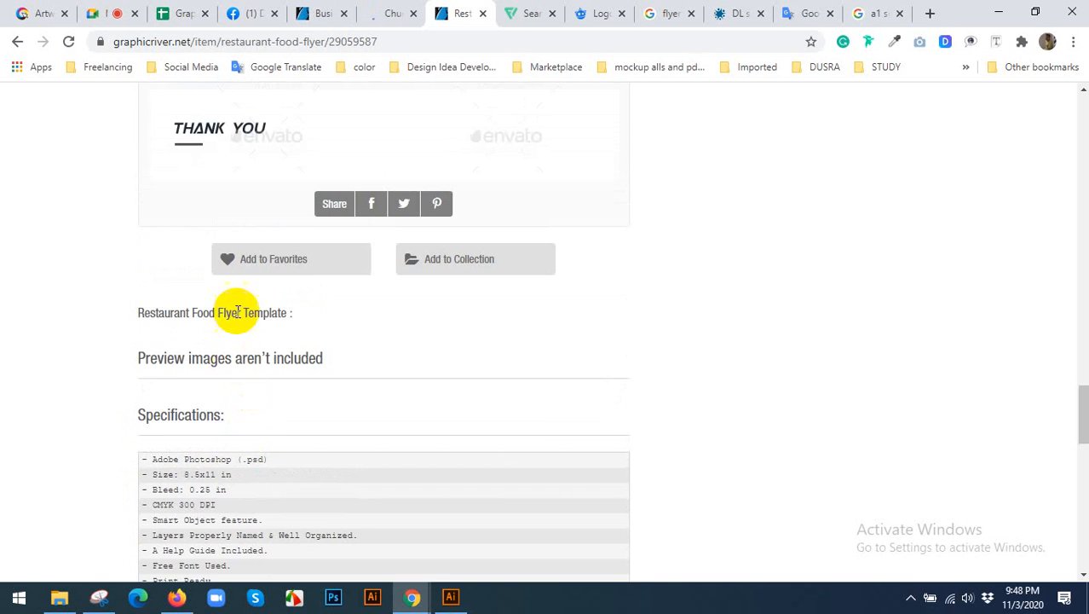
scroll(237, 312, up, 2)
Return to the Church Flyer Templates page and examine its on-sale, "Hot under $7" and "Weekly bestsellers" designs.
click(393, 13)
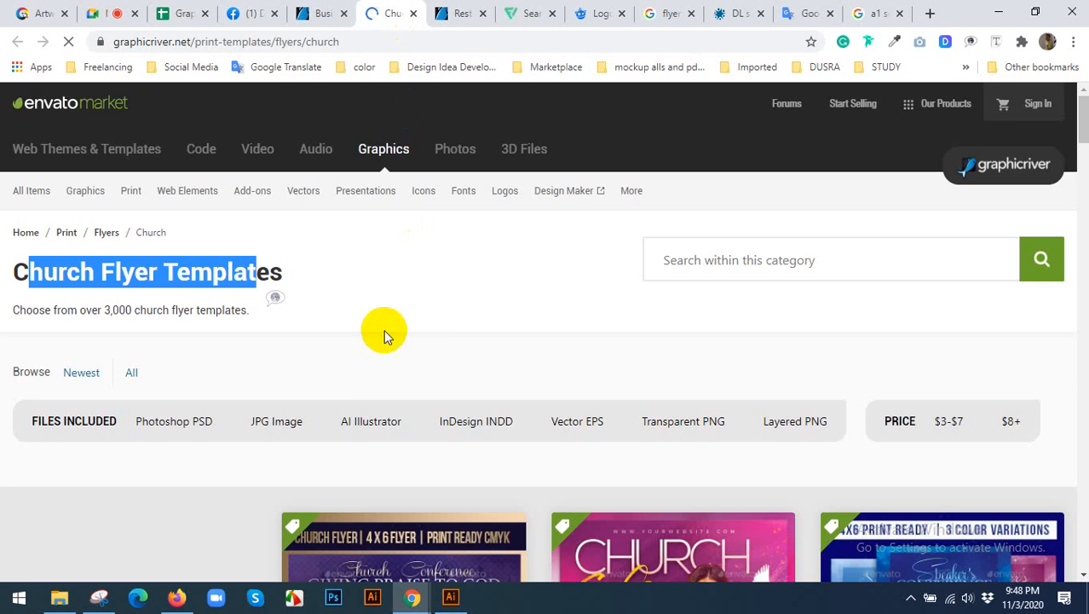
scroll(383, 341, down, 4)
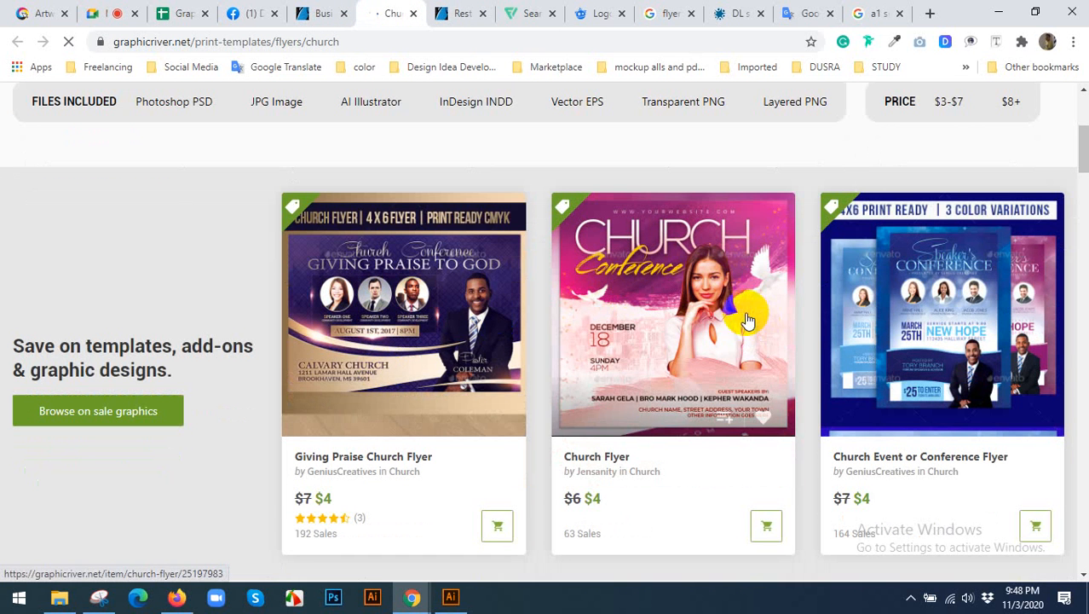
scroll(701, 290, up, 1)
scroll(439, 208, up, 1)
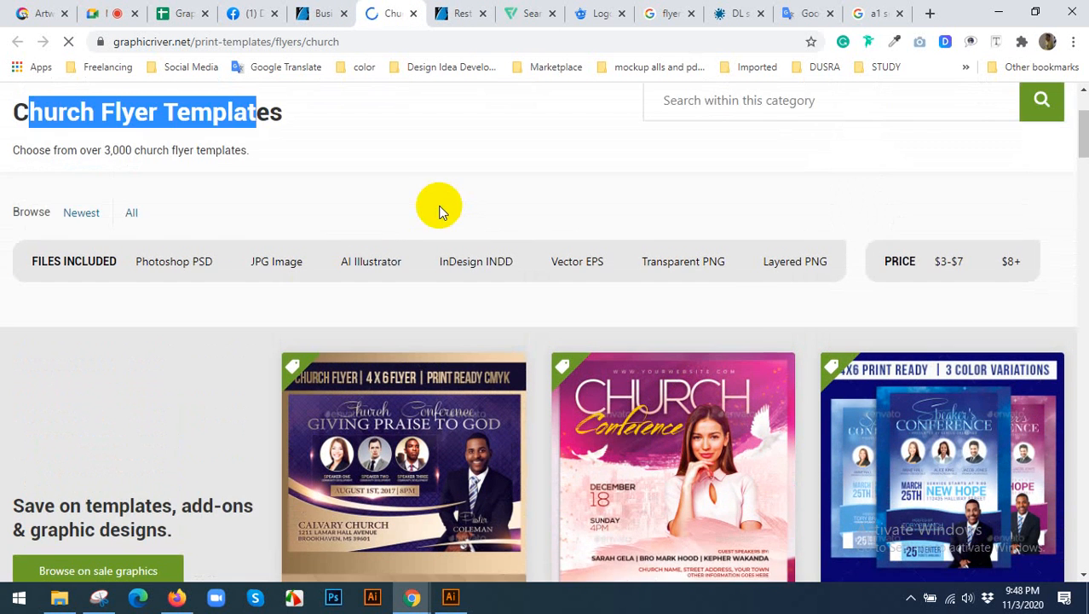
scroll(477, 238, down, 4)
scroll(887, 345, down, 3)
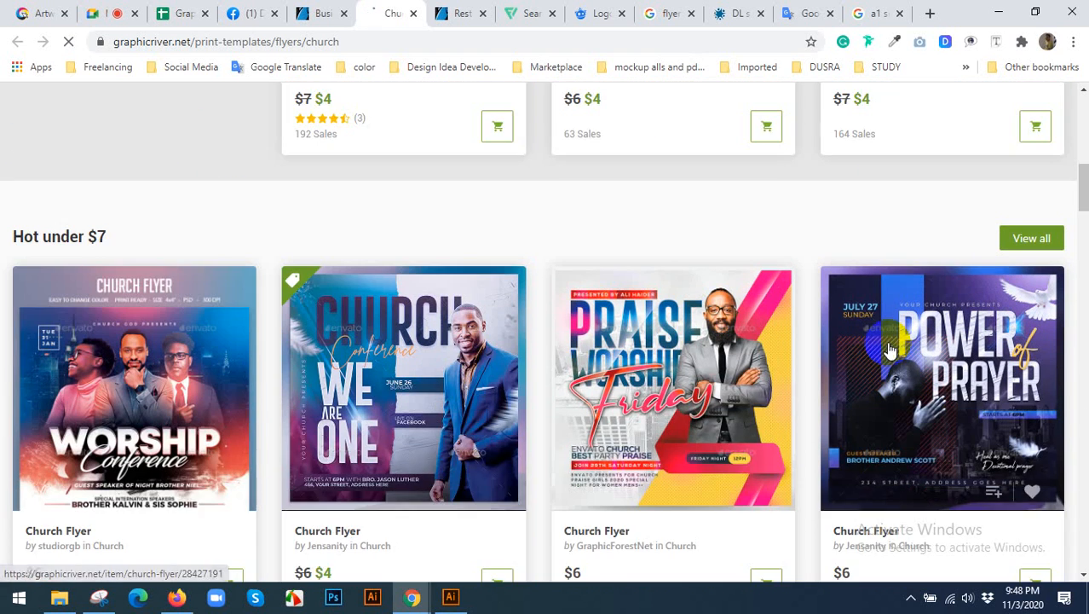
scroll(324, 345, down, 2)
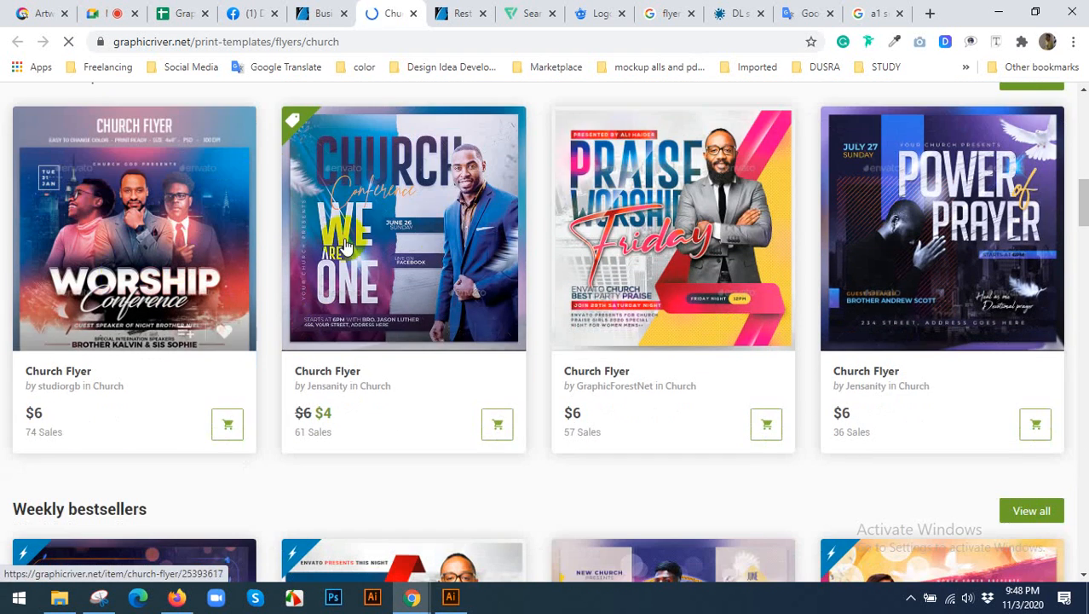
scroll(450, 245, down, 1)
scroll(449, 245, down, 3)
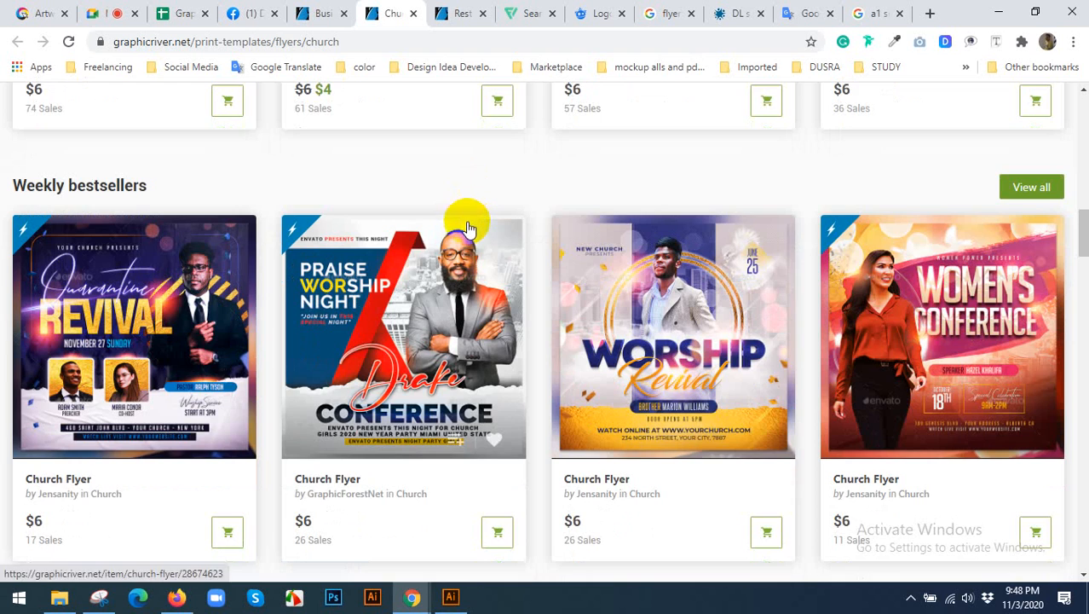
Browse the church flyers from "New under $7" through "Rising stars" and "New releases" to "New bestsellers".
scroll(468, 226, down, 3)
scroll(468, 225, down, 3)
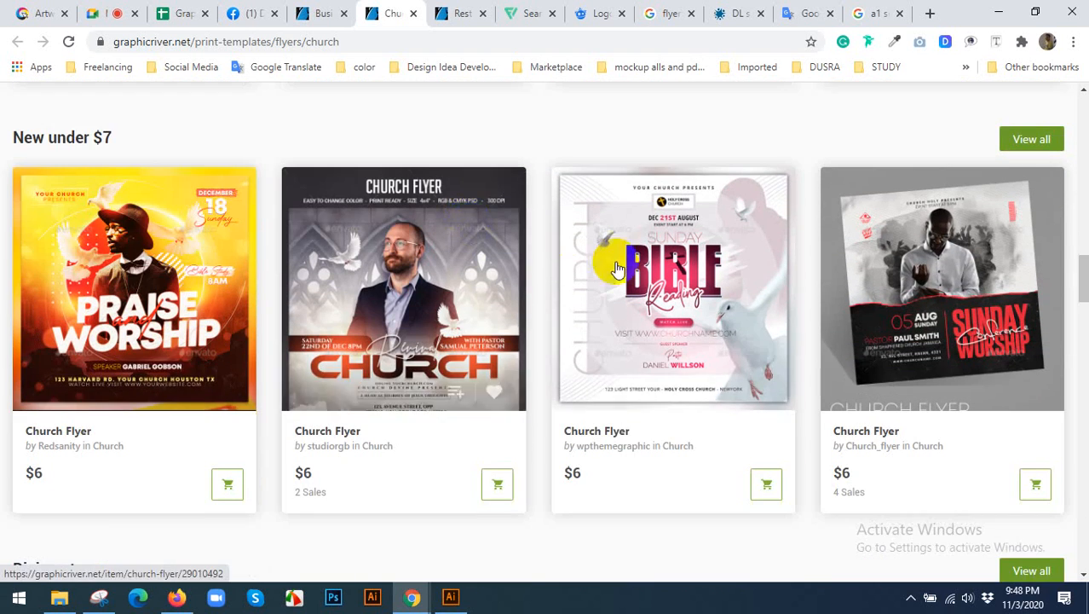
scroll(648, 277, down, 1)
scroll(494, 291, down, 4)
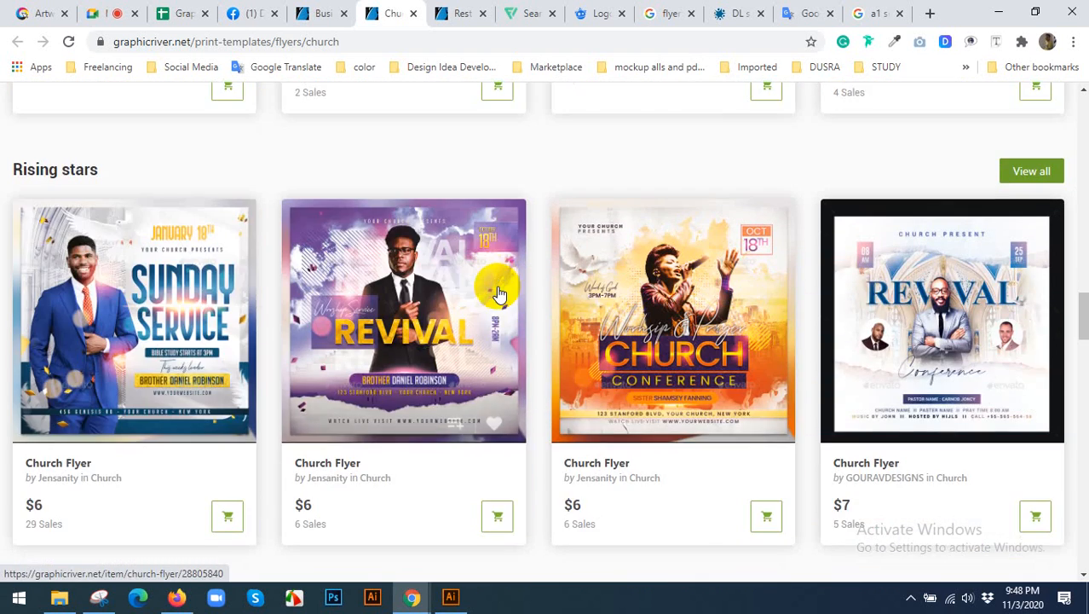
scroll(498, 292, down, 3)
scroll(498, 285, down, 3)
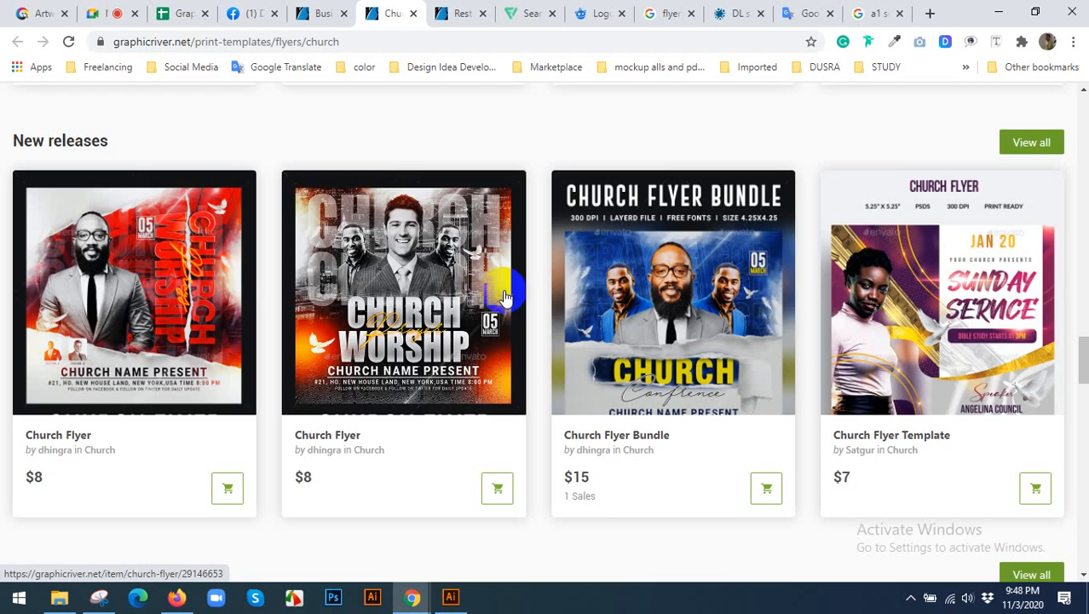
scroll(492, 277, down, 5)
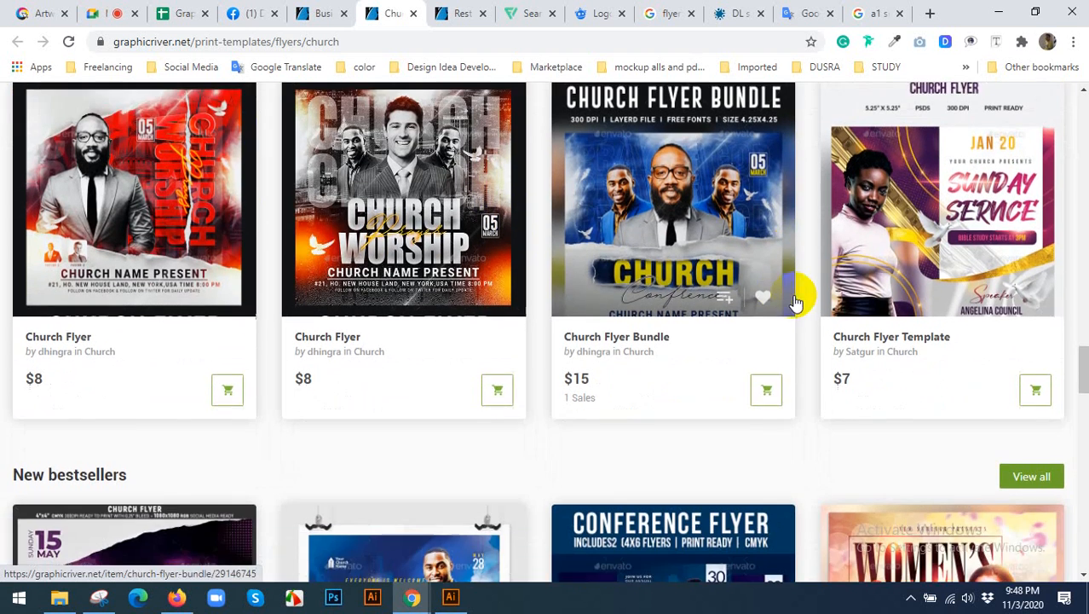
scroll(490, 291, down, 3)
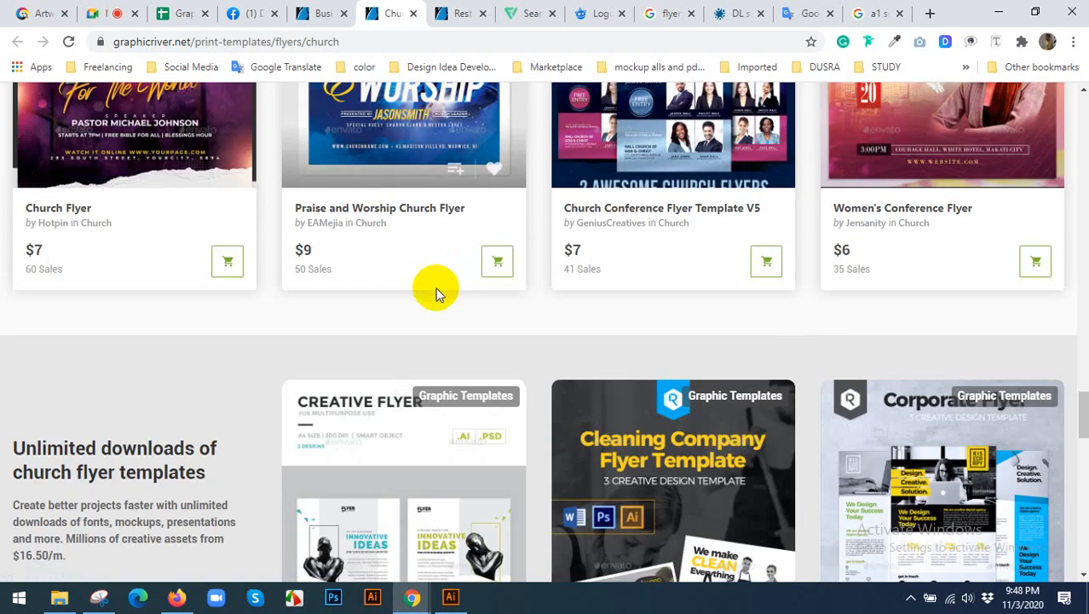
scroll(438, 287, down, 2)
Return to the Business Flyer Templates page and examine the "Hot under $7" designs.
click(310, 13)
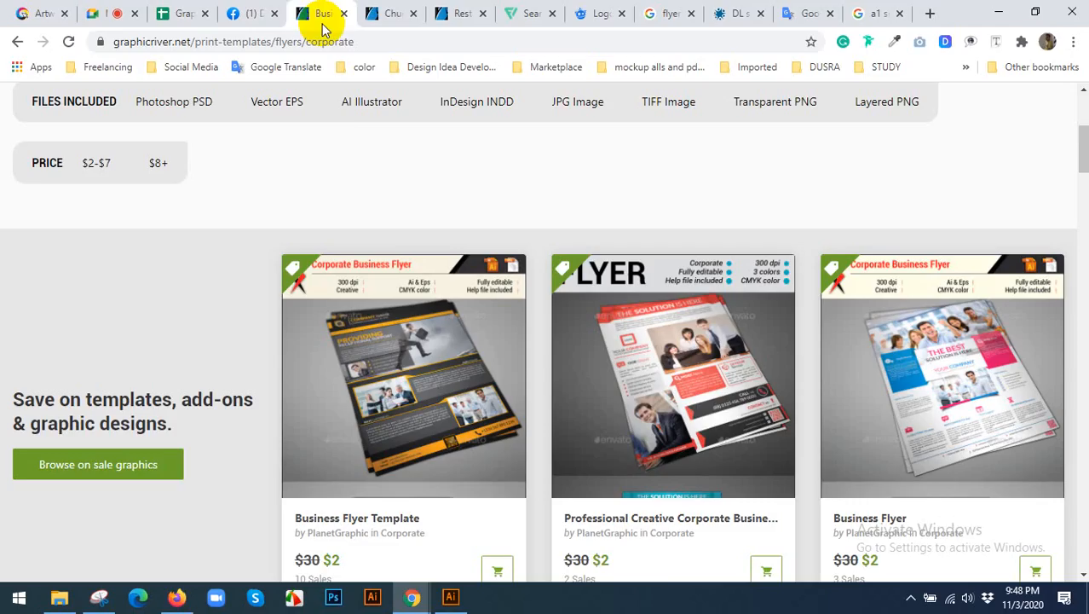
scroll(287, 300, down, 4)
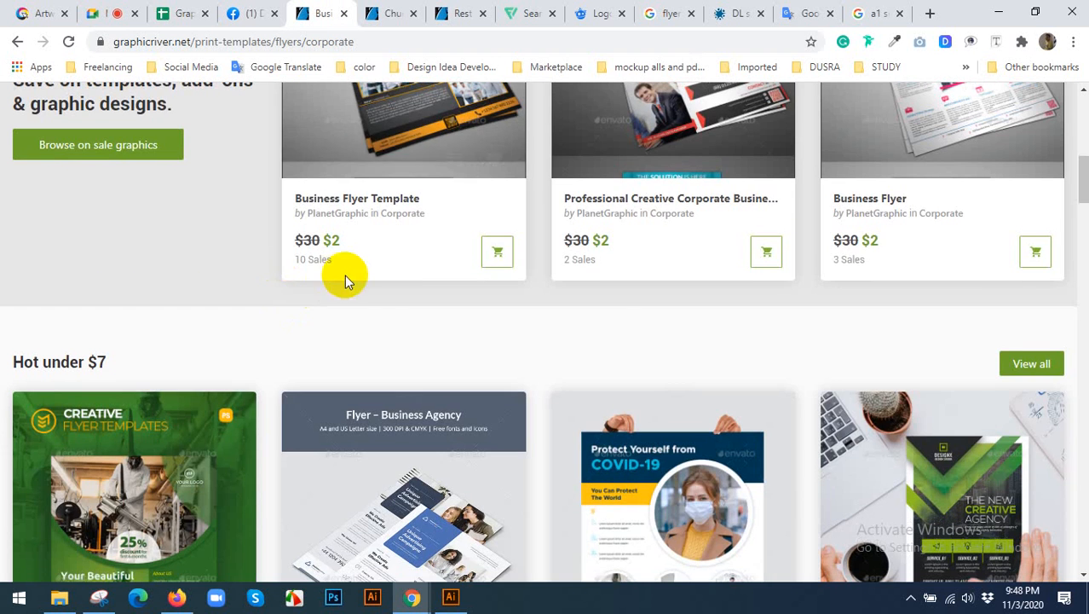
scroll(345, 277, up, 8)
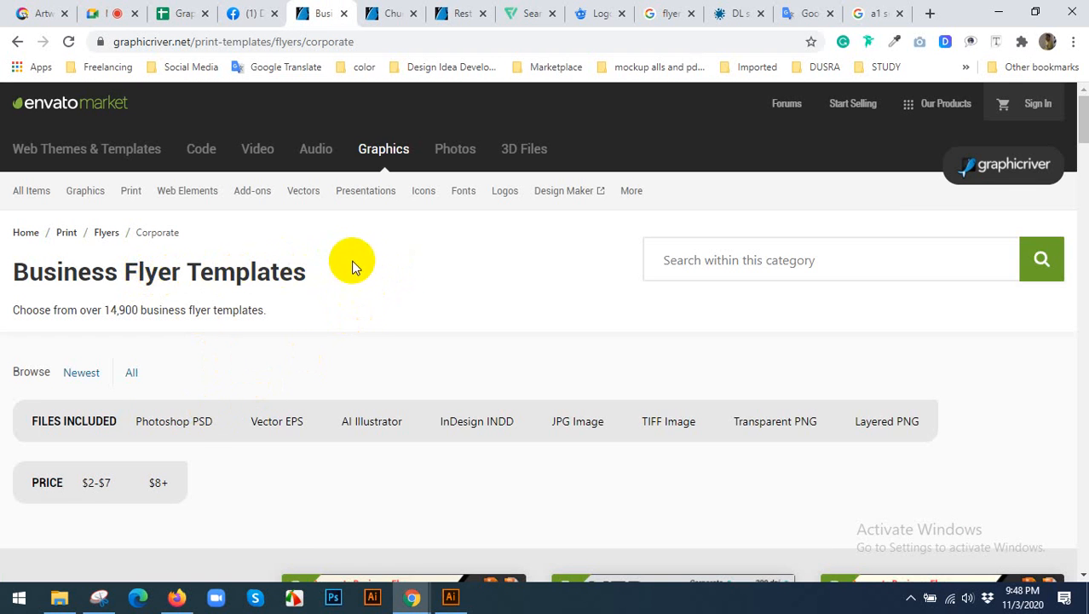
scroll(359, 261, down, 5)
scroll(359, 259, down, 7)
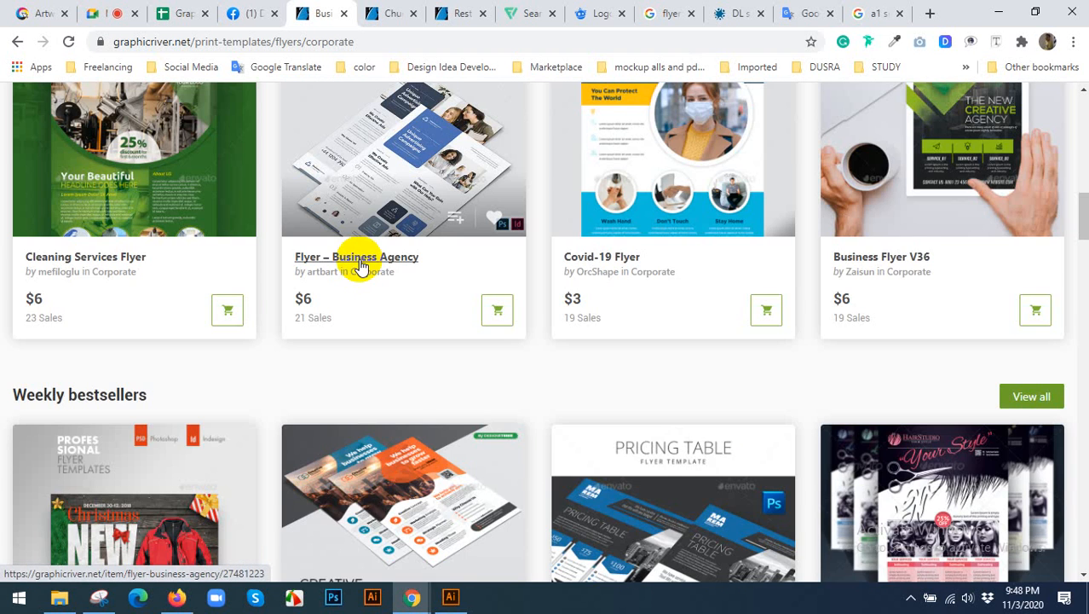
scroll(359, 266, up, 1)
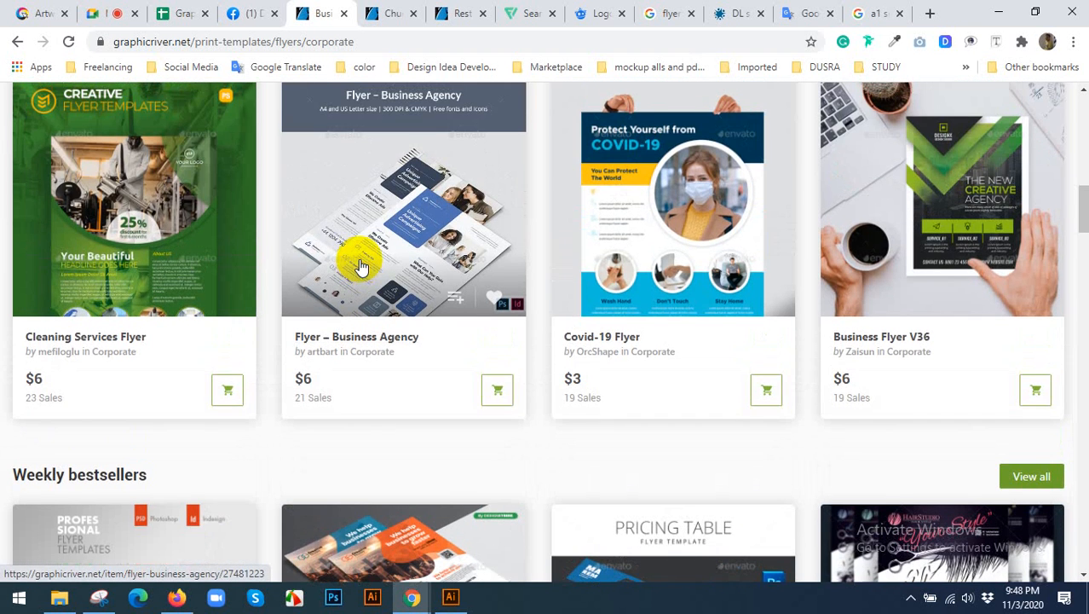
Browse the business flyers from "Weekly bestsellers" through "New under $7" and "Rising stars" to "New releases".
scroll(359, 266, down, 4)
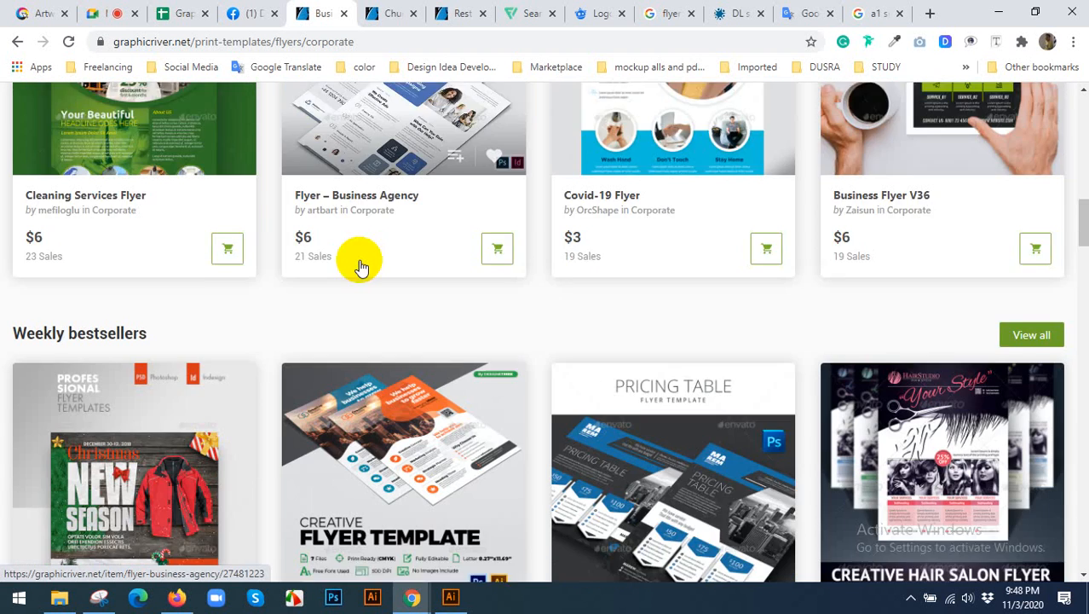
scroll(359, 267, down, 4)
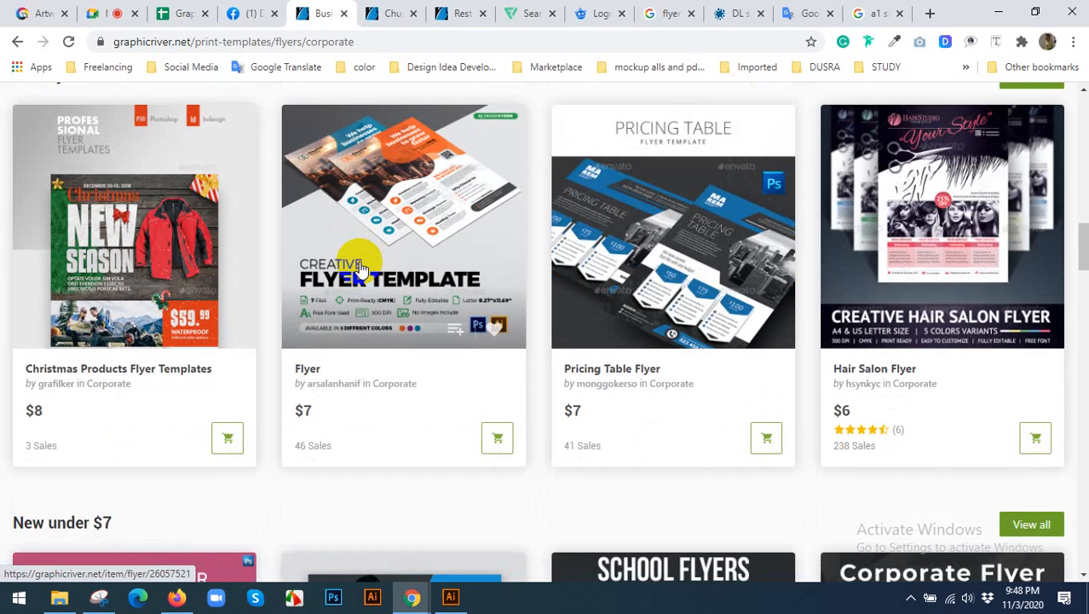
scroll(359, 262, down, 2)
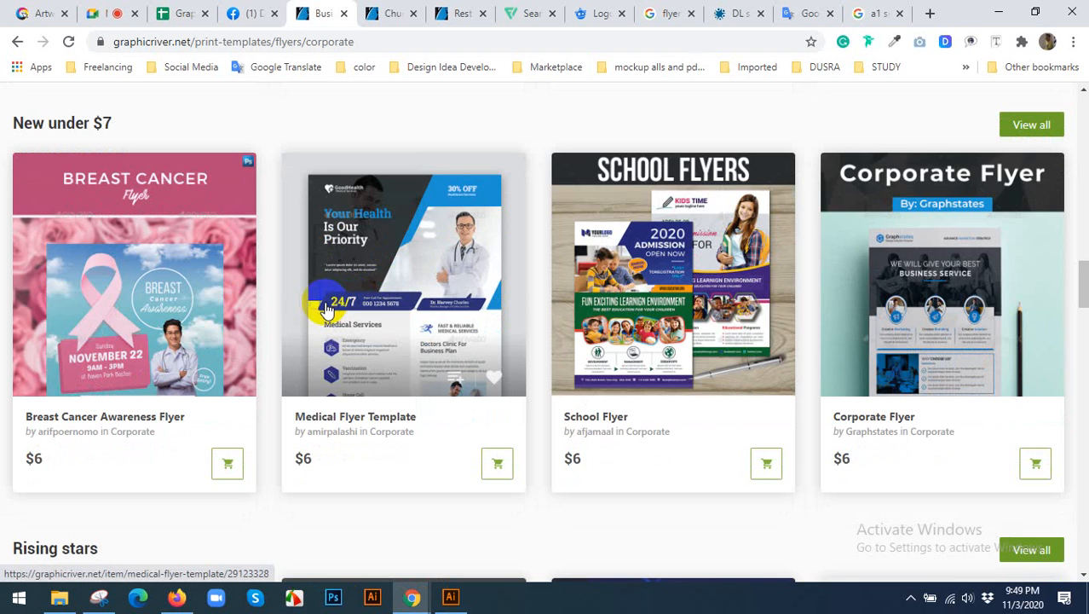
scroll(325, 310, down, 4)
scroll(324, 310, down, 3)
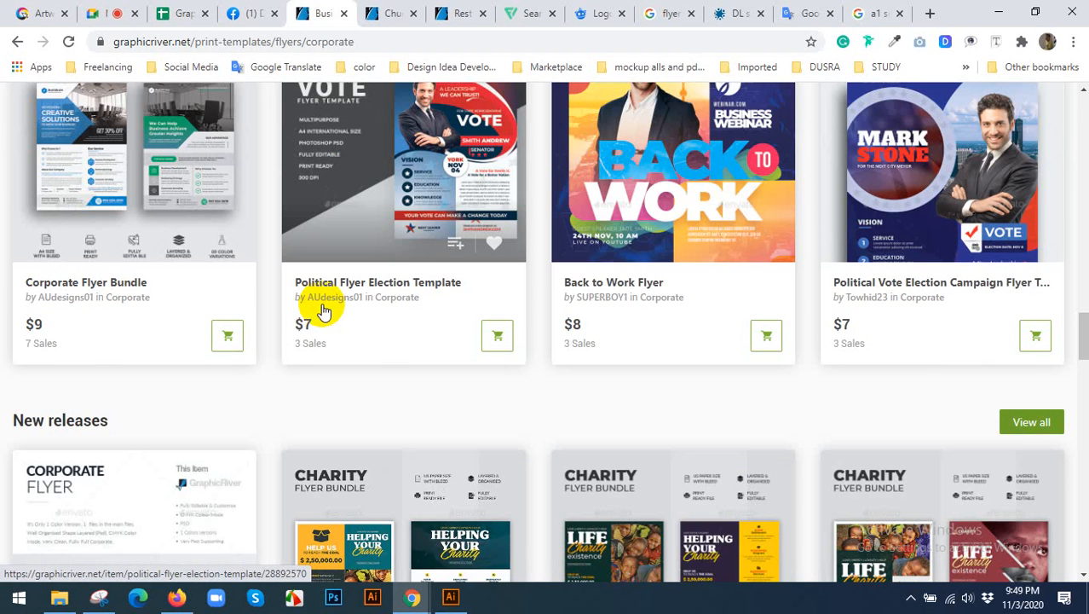
Open the Corporate Flyer Bundle from the "Rising stars" designs and examine its blue "Creative Solutions" flyer preview.
scroll(325, 307, down, 3)
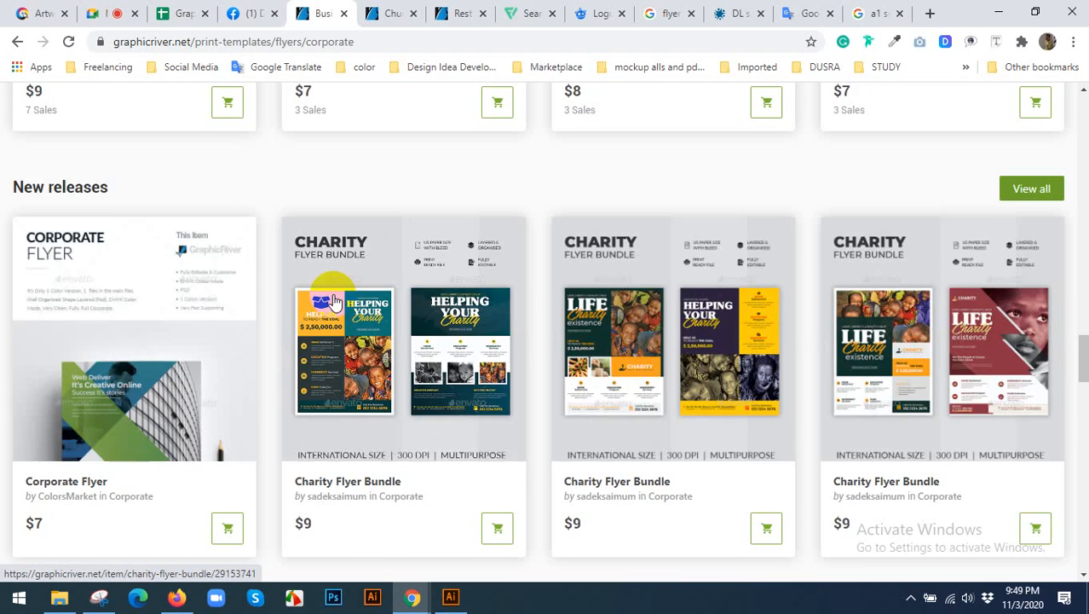
scroll(531, 260, up, 4)
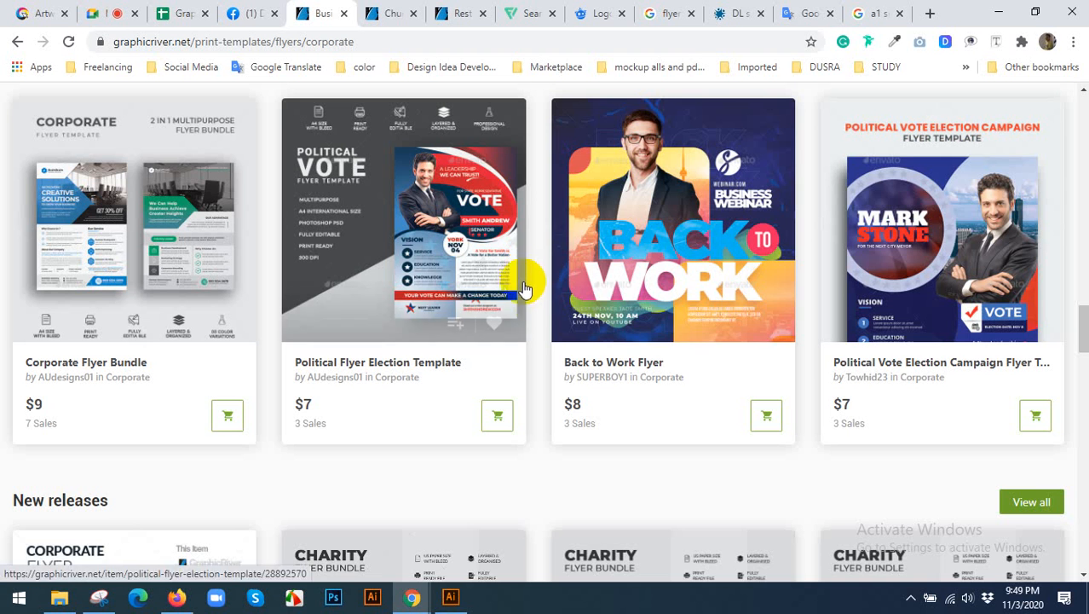
scroll(590, 424, up, 1)
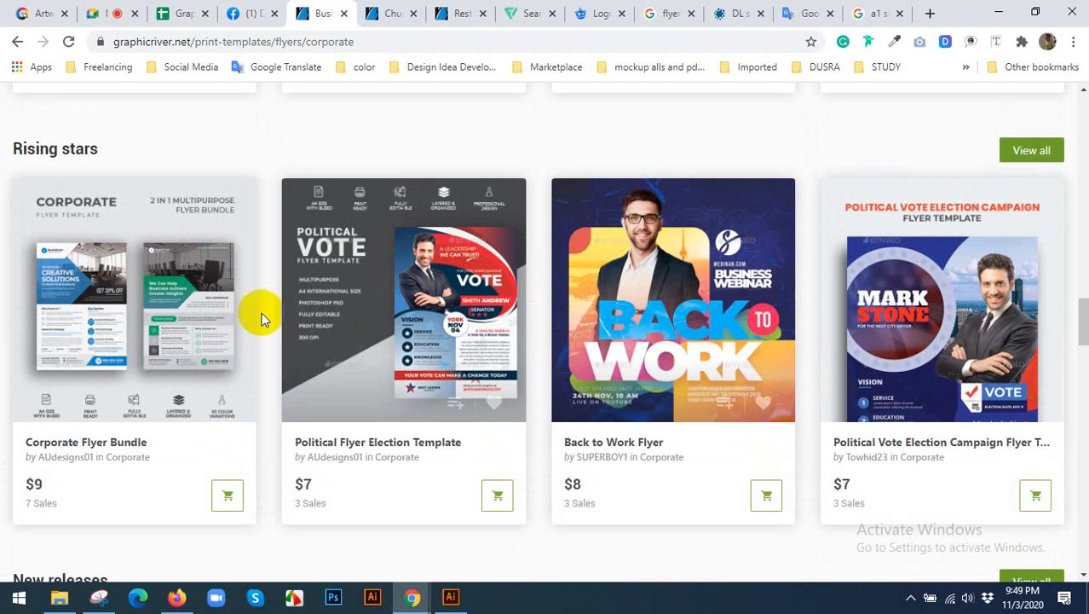
click(193, 310)
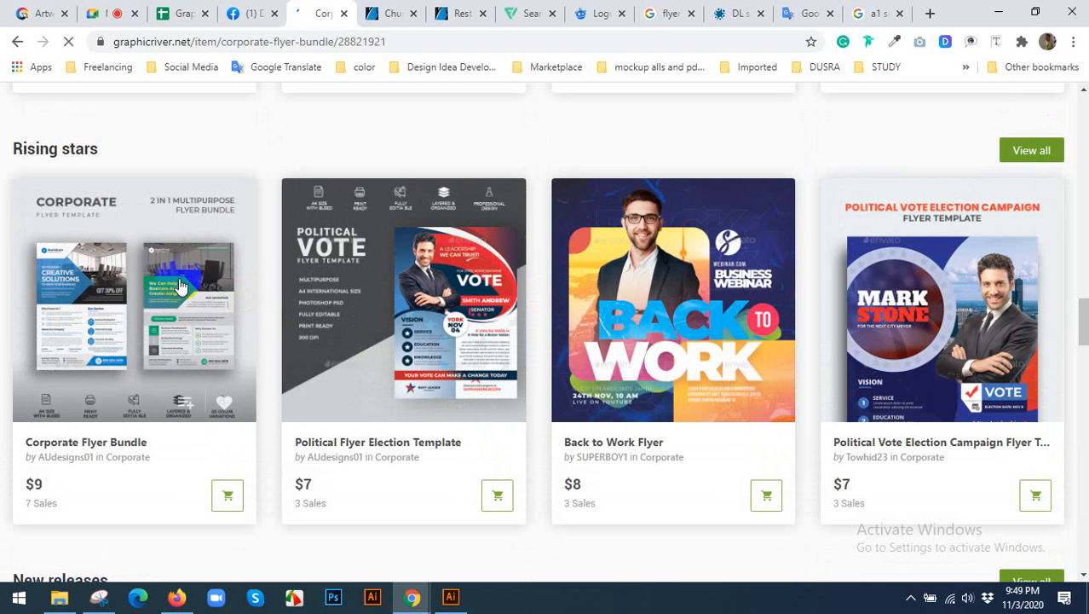
scroll(409, 320, down, 2)
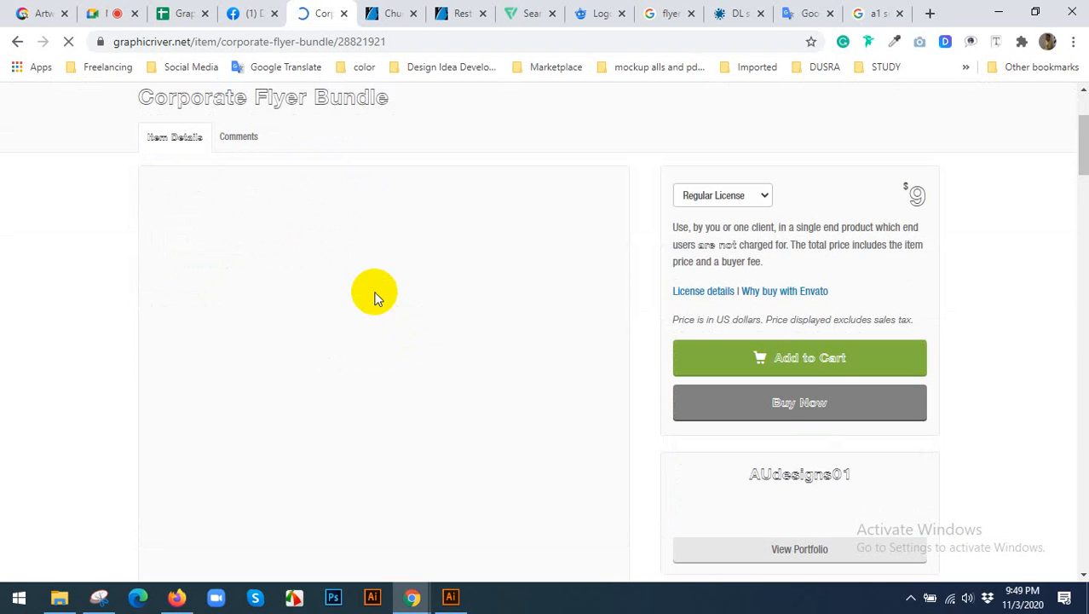
scroll(371, 323, down, 2)
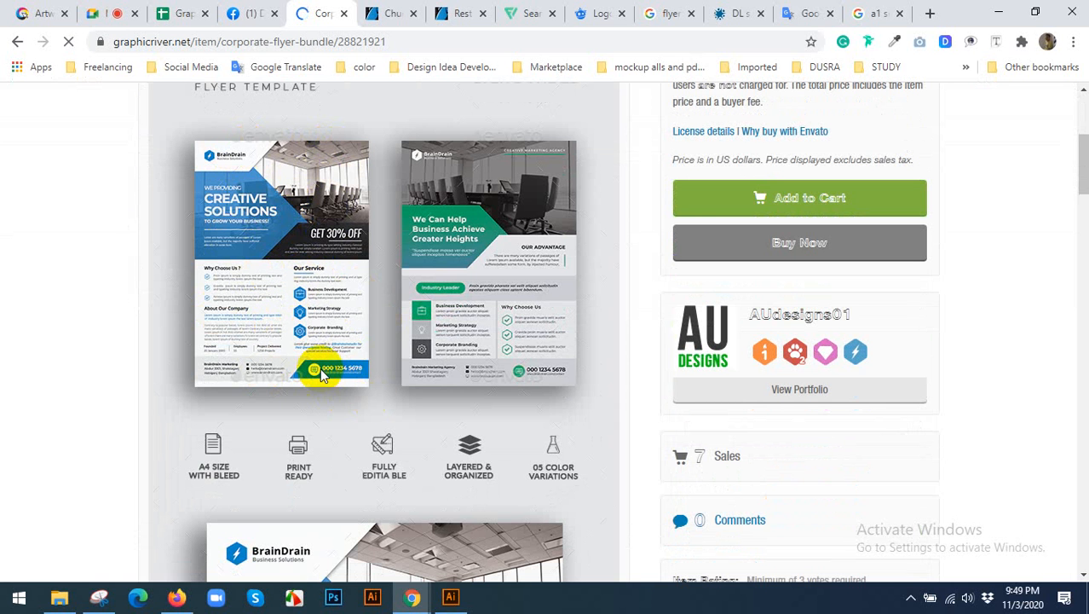
scroll(499, 299, down, 5)
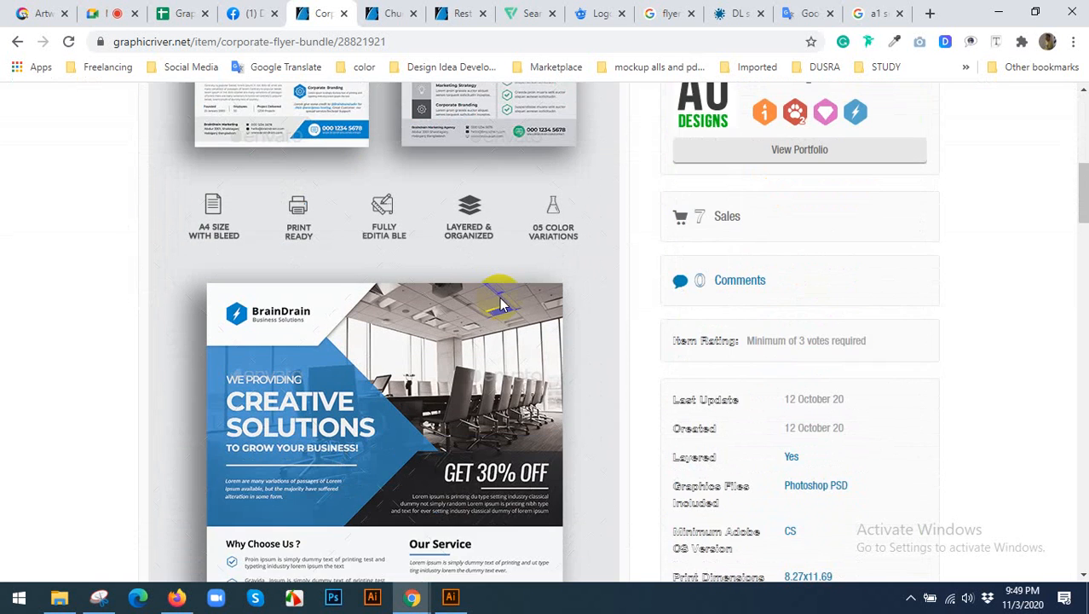
scroll(503, 304, down, 1)
scroll(503, 304, up, 2)
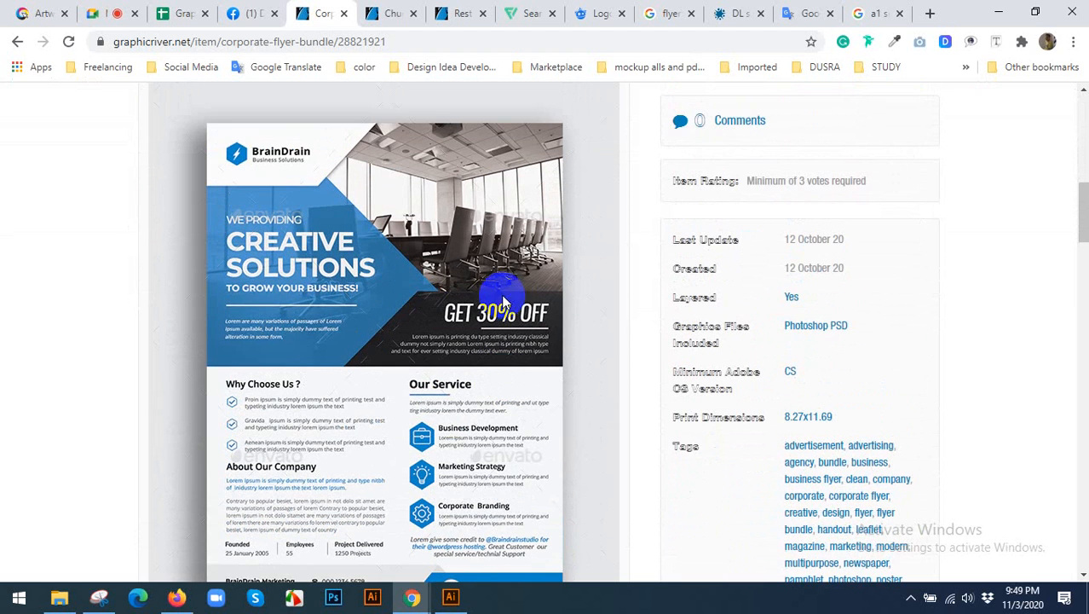
Compare the blank FLYER DESIGN artboard in Illustrator with the "Creative Solutions" flyer layout in Chrome.
click(451, 597)
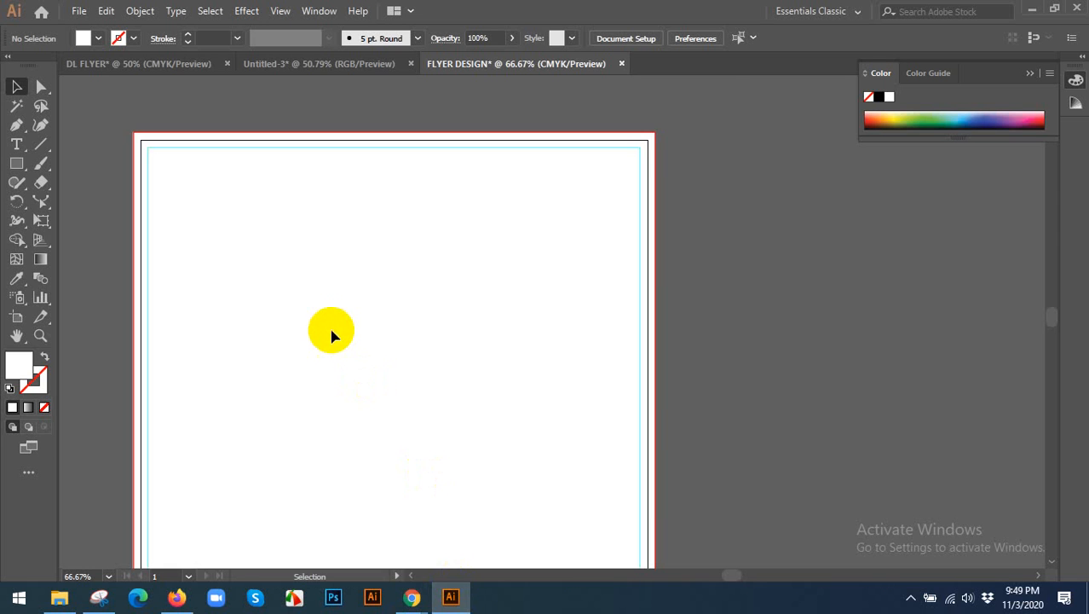
key(ctrl+0)
click(533, 314)
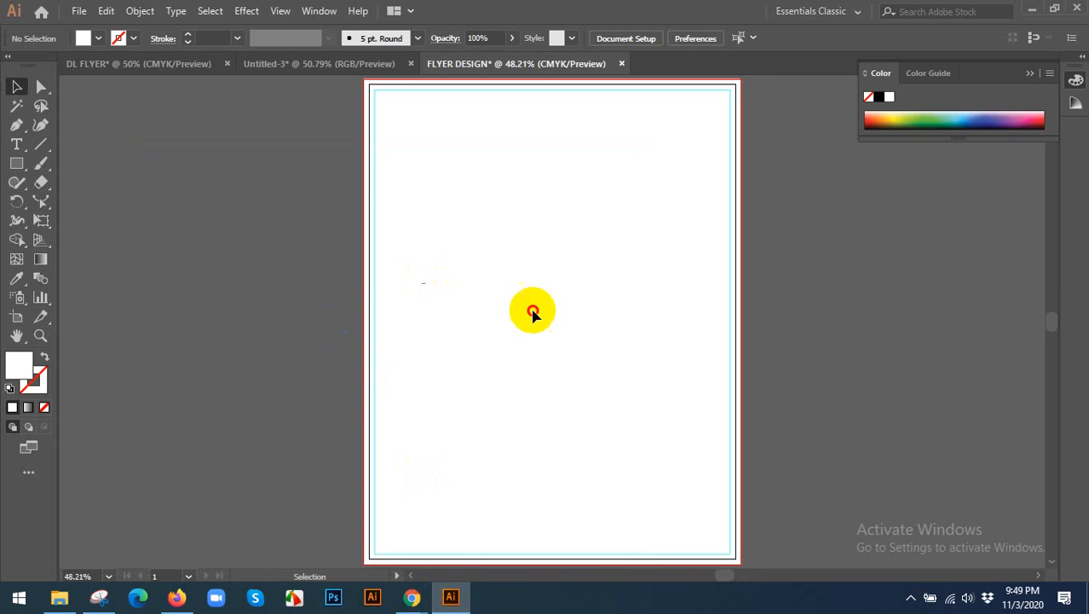
drag(596, 321, 535, 363)
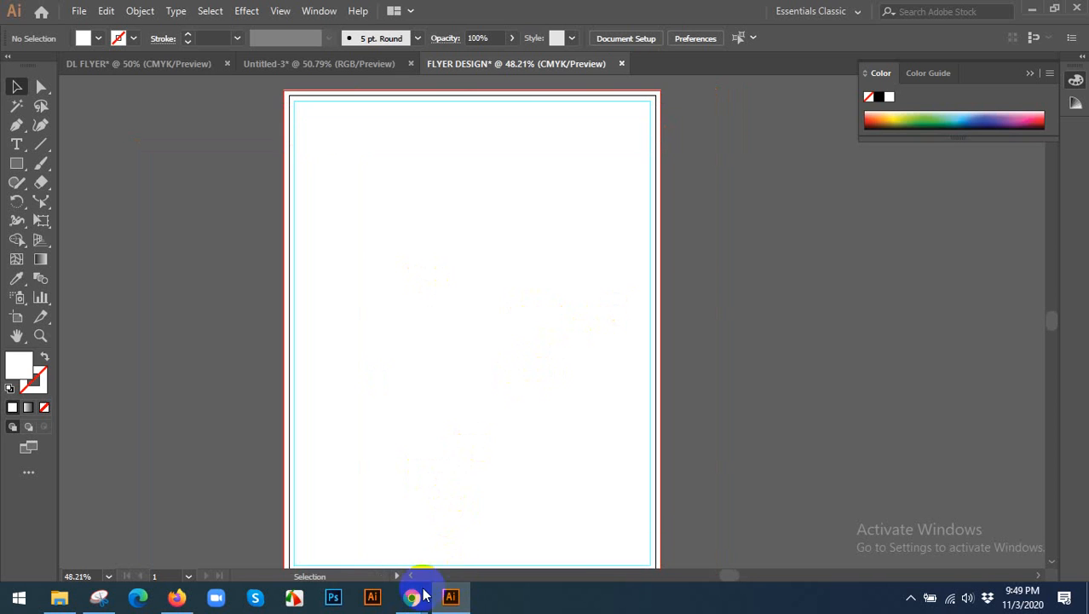
mouse_move(426, 586)
click(477, 537)
scroll(412, 343, down, 1)
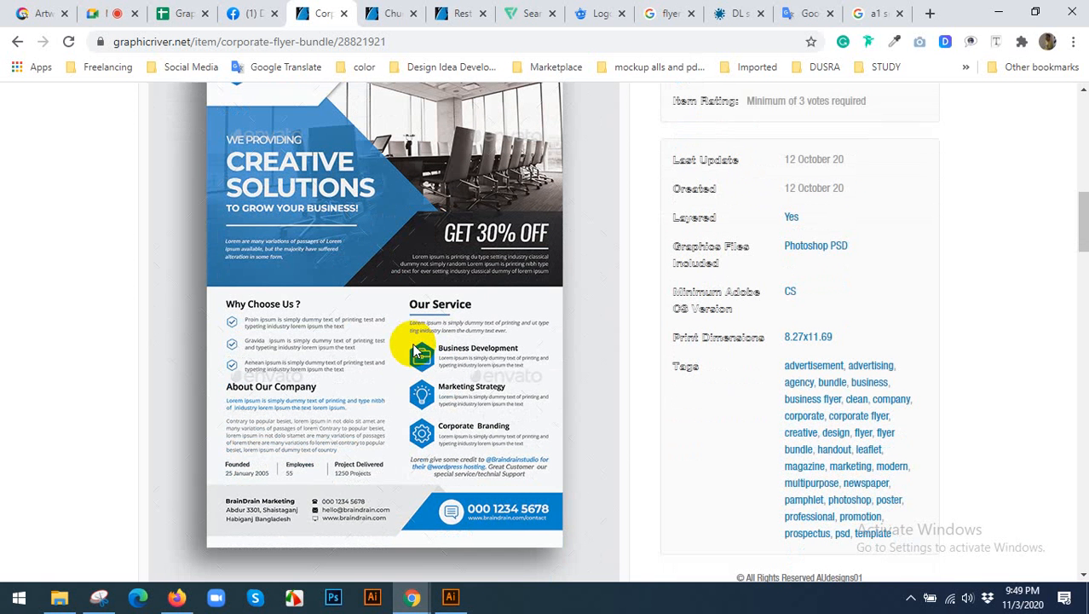
scroll(411, 342, up, 1)
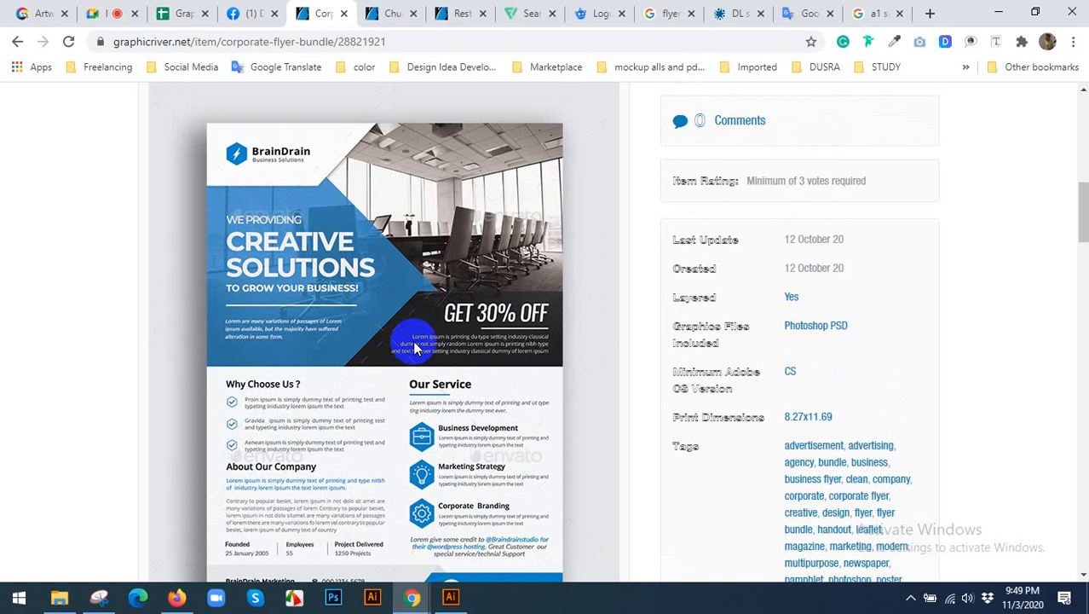
Switch to Illustrator and draw a wide rectangle across the upper part of the artboard, filled with a dark blue swatch.
click(451, 596)
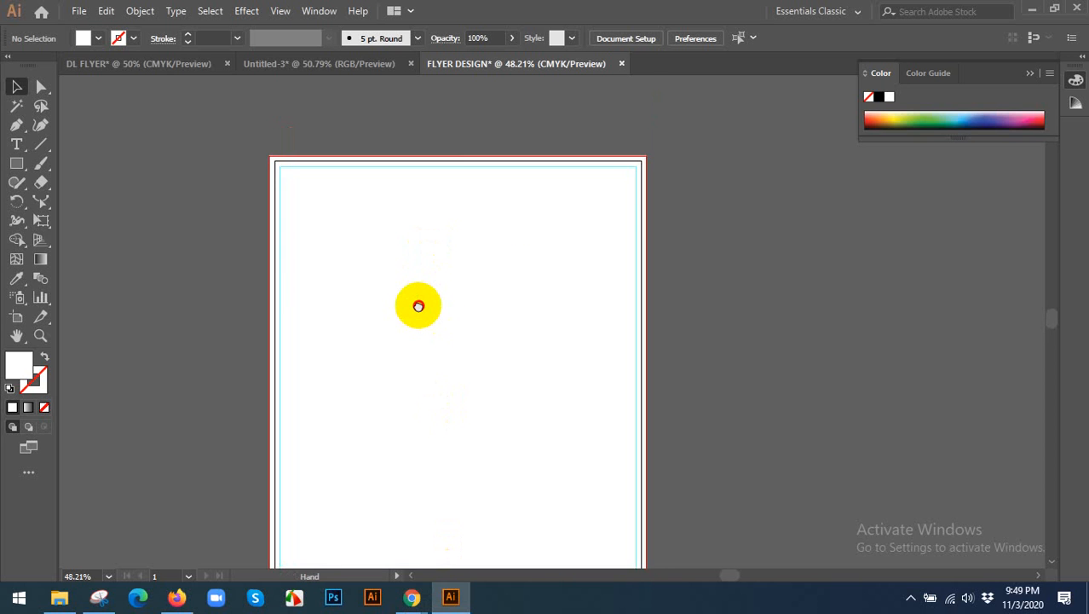
drag(418, 305, 401, 253)
click(17, 164)
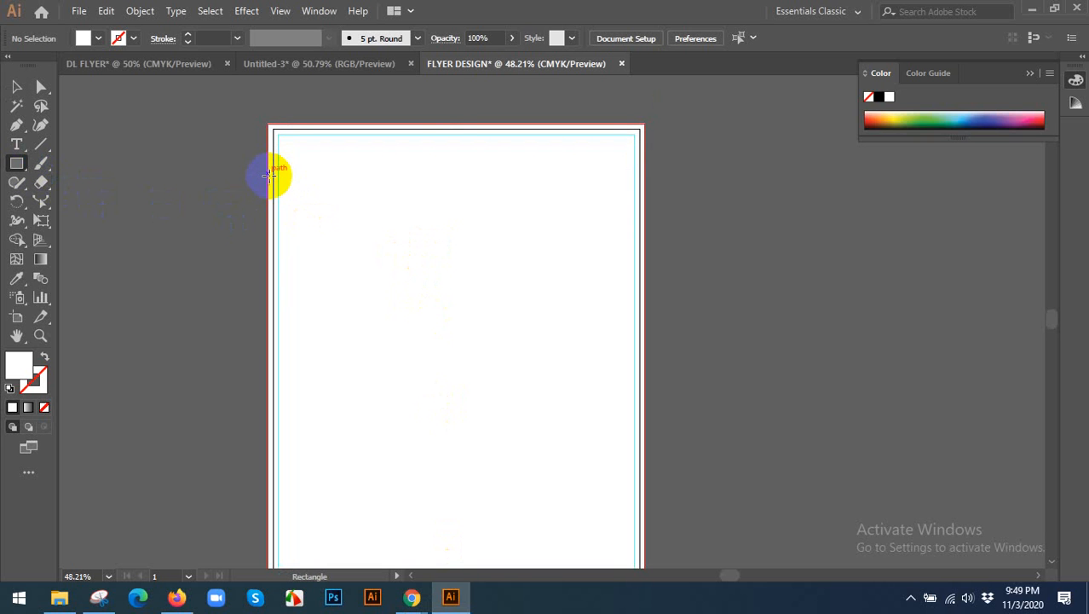
drag(273, 178, 644, 353)
click(16, 86)
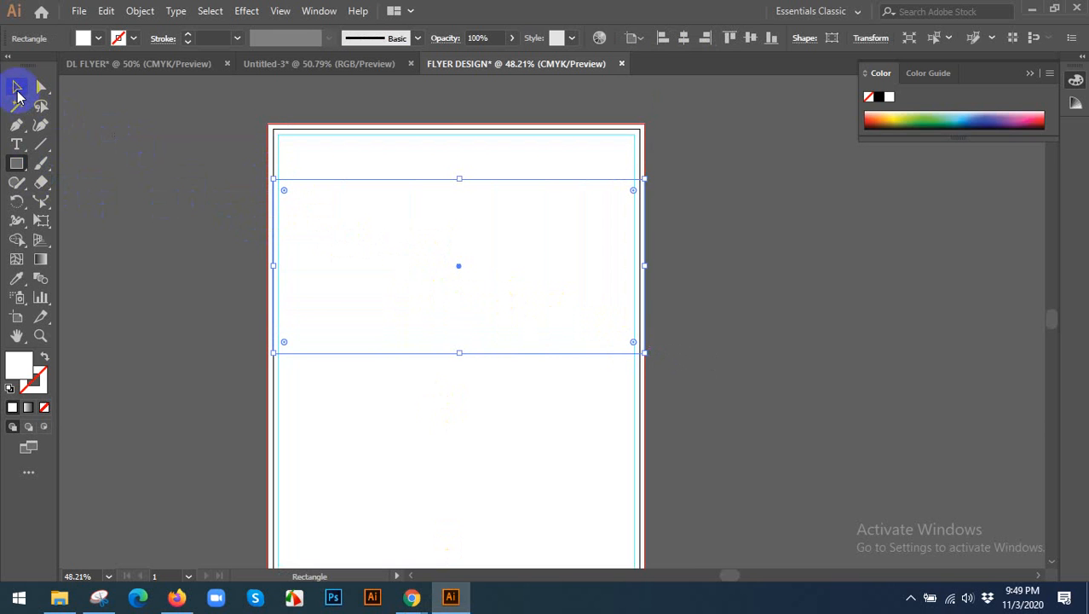
click(100, 41)
click(100, 66)
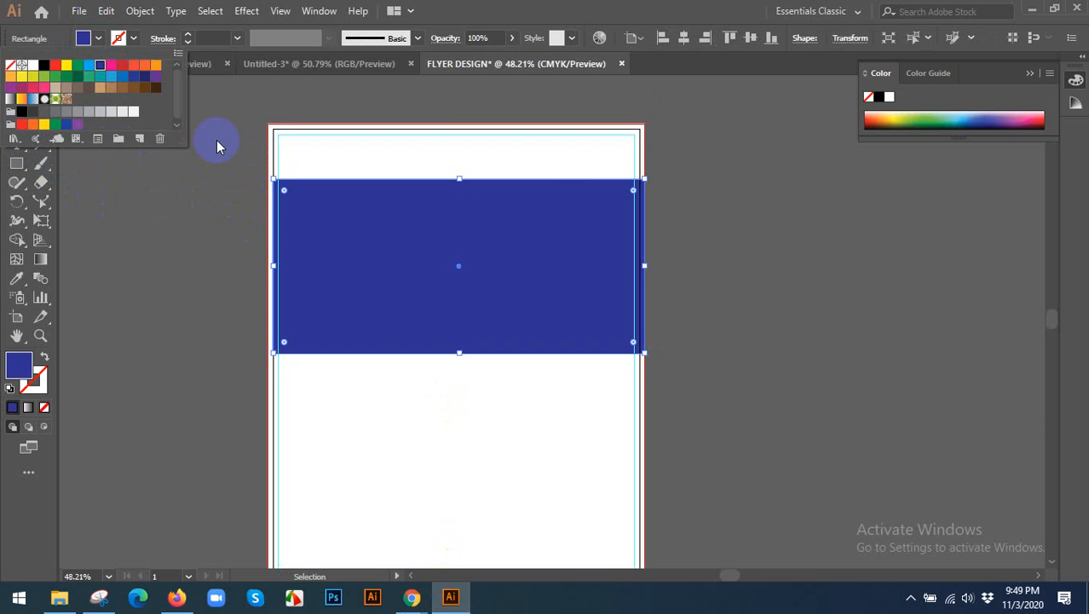
click(221, 146)
click(252, 213)
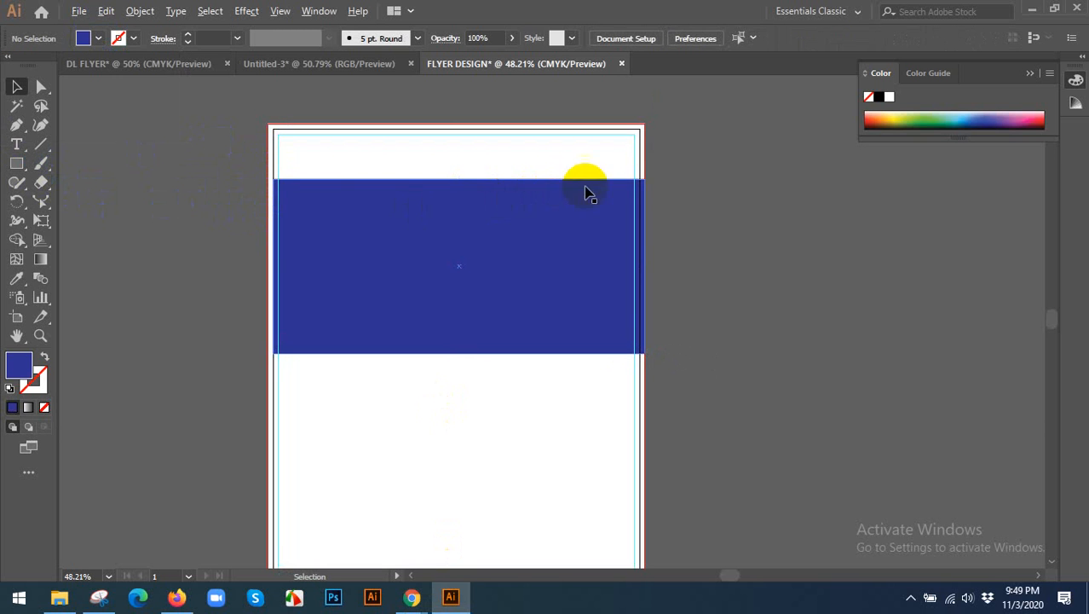
Shorten the blue rectangle so its right side lines up with the artboard's trim edge instead of the bleed.
key(ctrl+1)
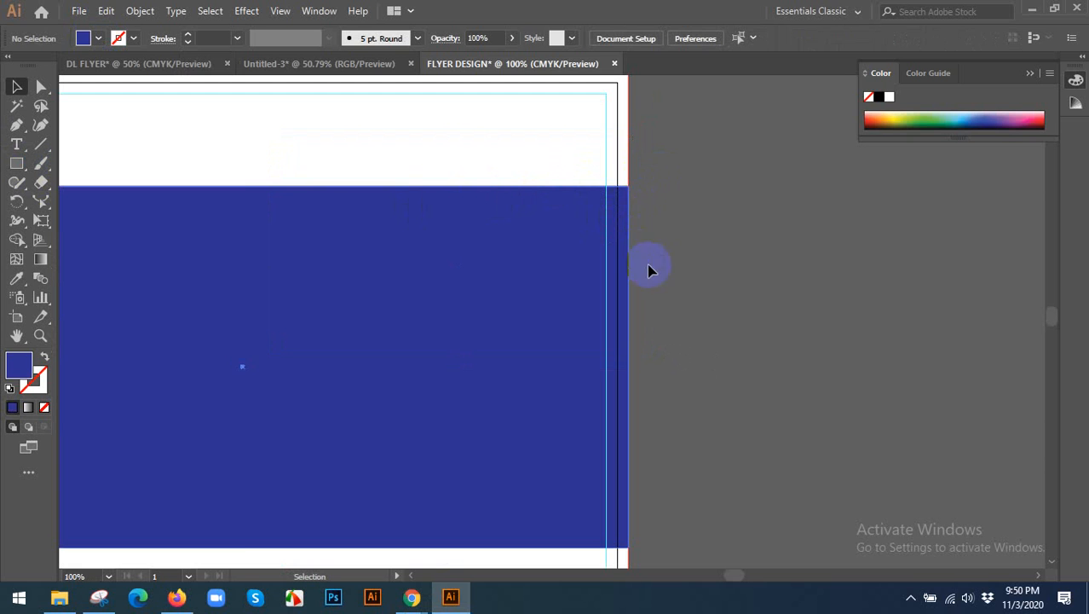
click(622, 289)
drag(625, 365, 617, 365)
click(718, 283)
scroll(720, 280, down, 2)
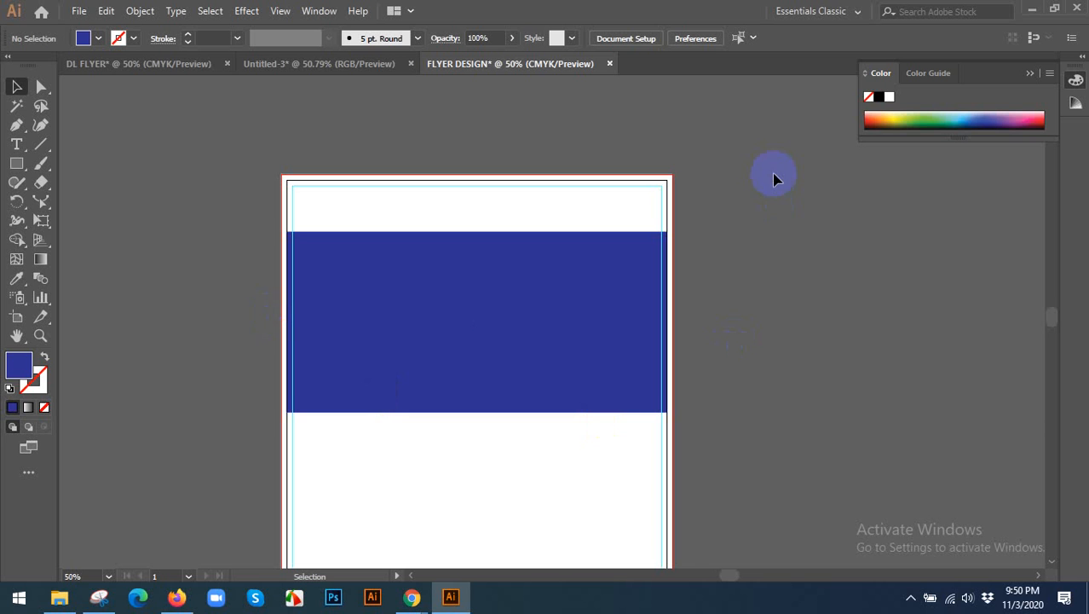
scroll(774, 179, down, 2)
Slant the blue rectangle by moving its two right-hand anchor points up until the upper one meets the artboard's top trim edge.
click(559, 260)
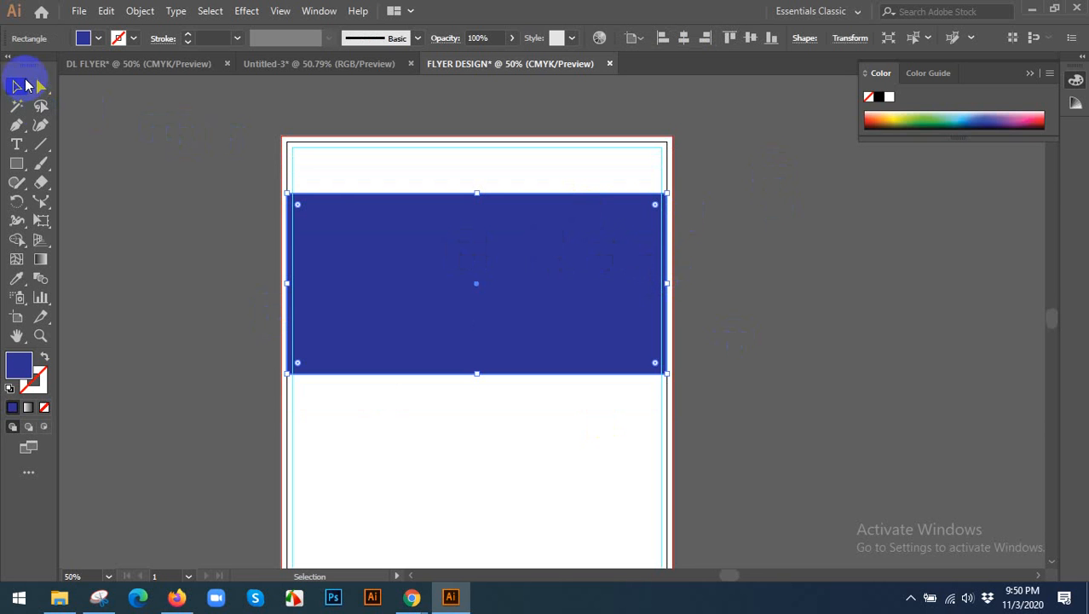
click(45, 83)
drag(642, 174, 706, 465)
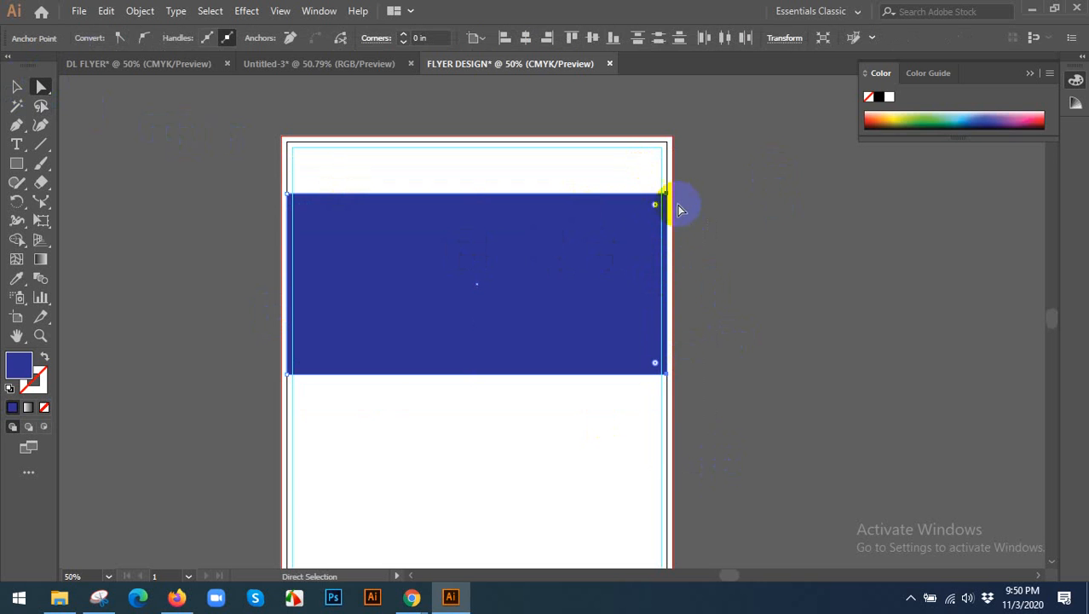
drag(669, 197, 668, 145)
click(16, 86)
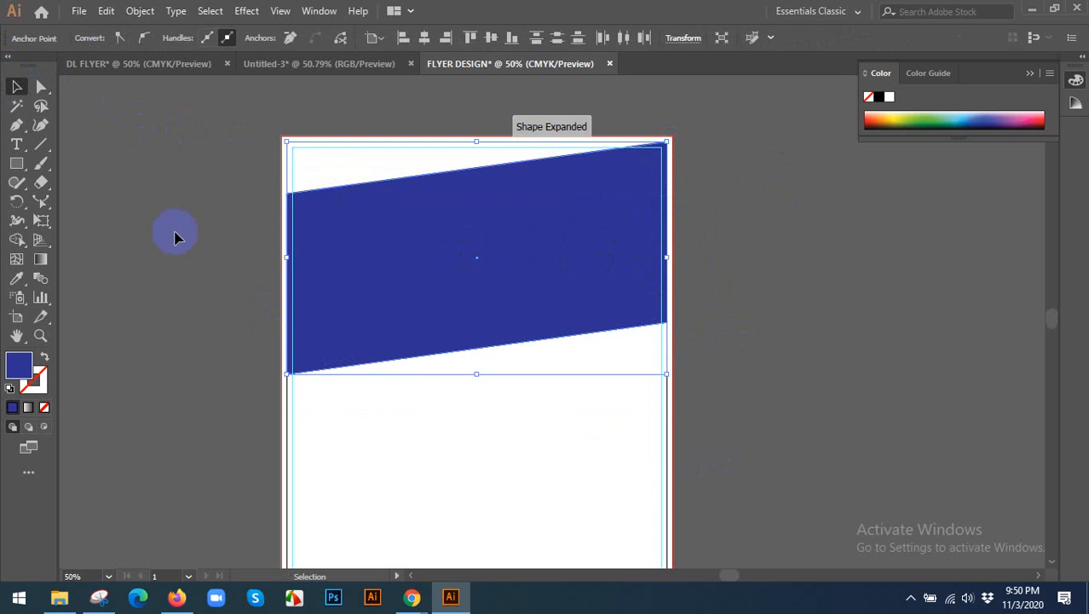
click(193, 266)
Review the slanted blue band and compare it with the "Creative Solutions" flyer in Chrome.
scroll(231, 299, down, 1)
click(396, 299)
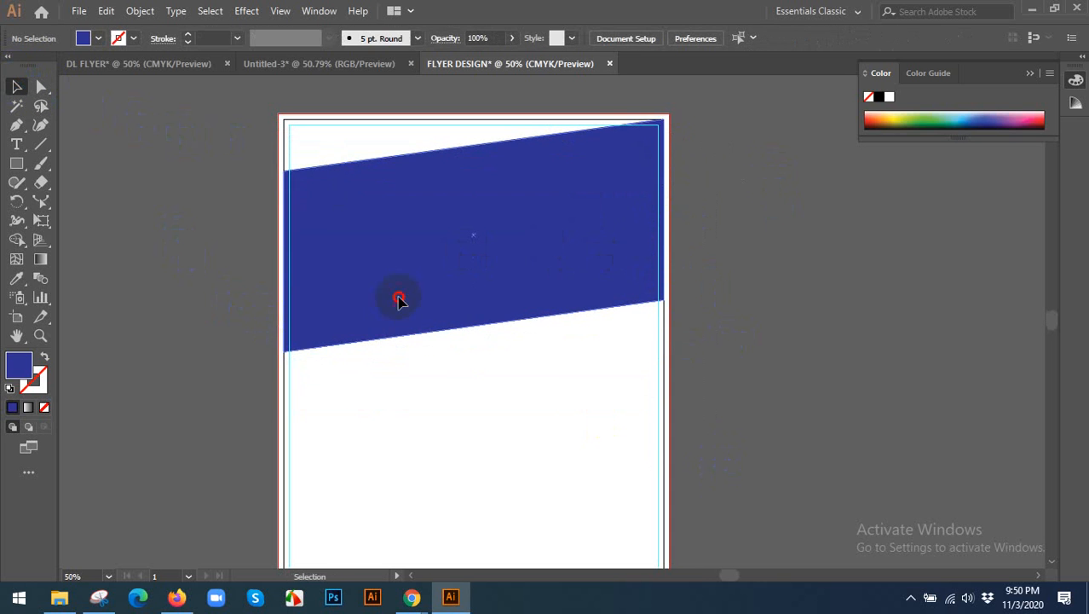
scroll(488, 290, up, 1)
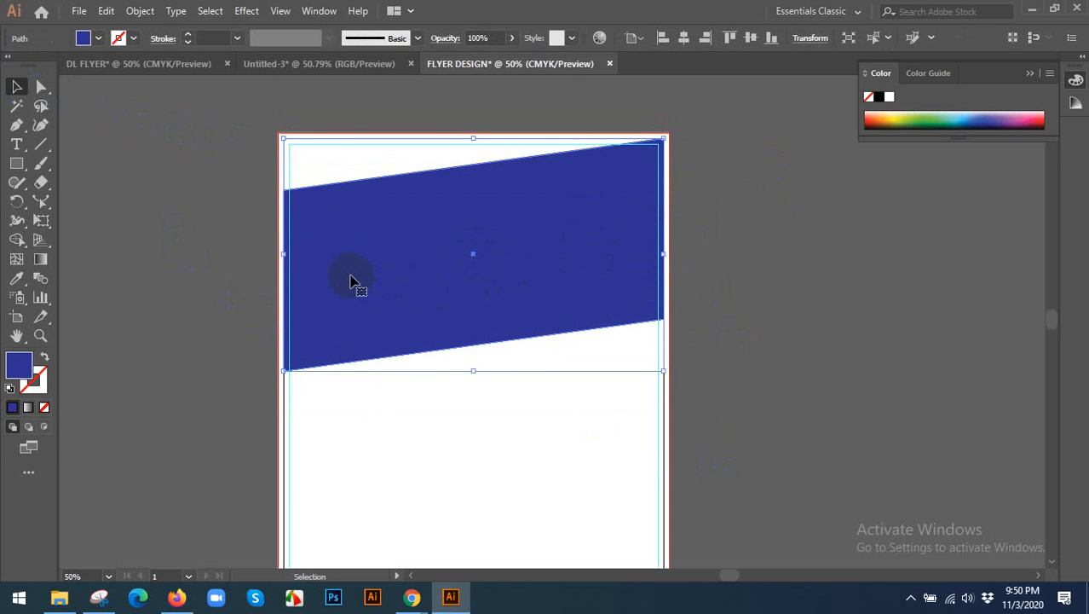
click(313, 151)
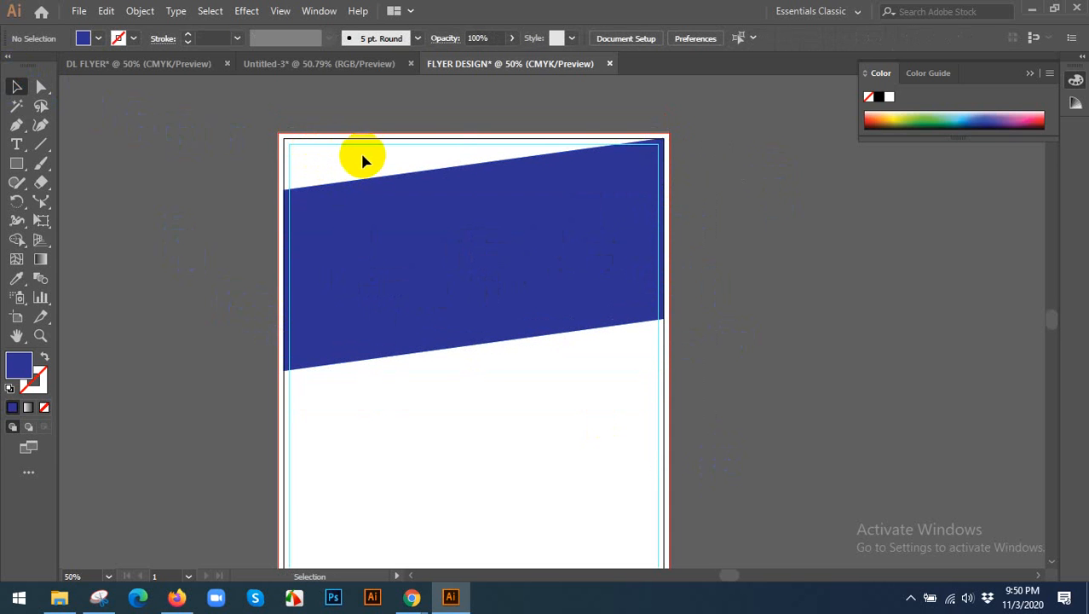
click(503, 266)
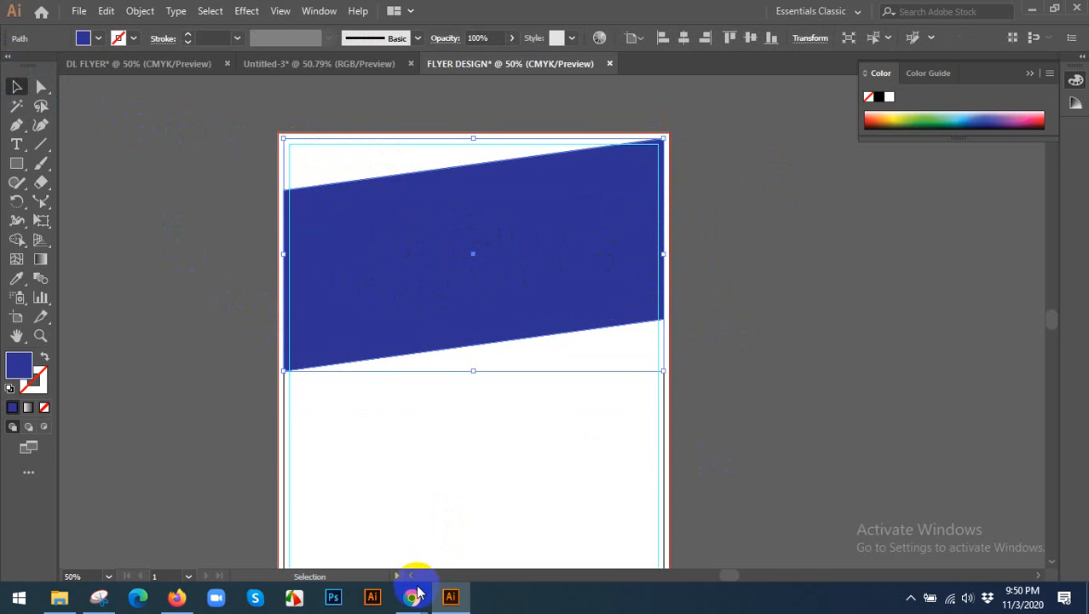
mouse_move(413, 596)
click(479, 529)
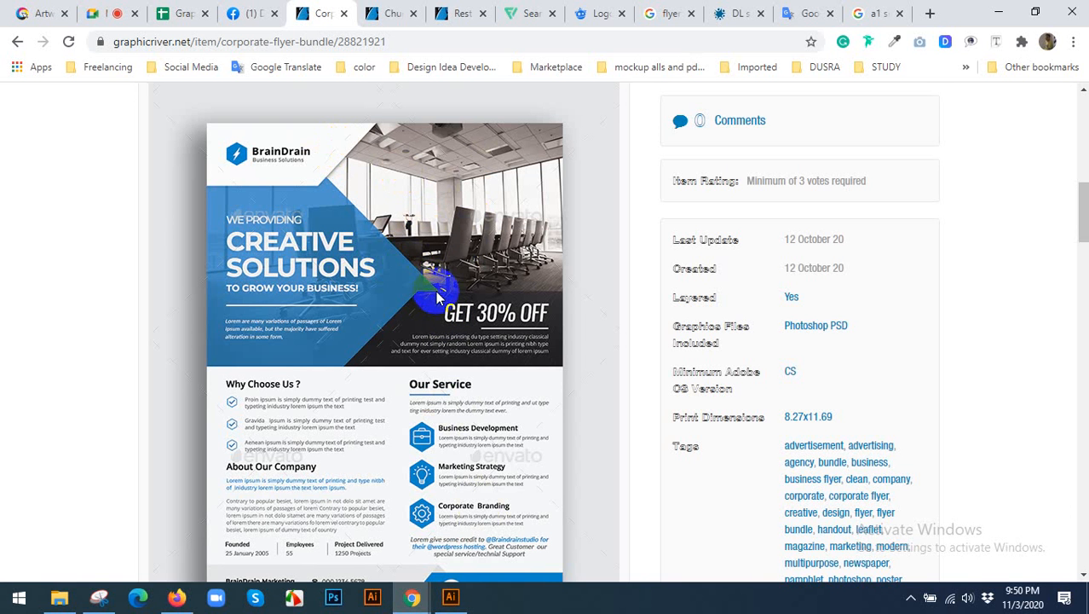
Switch to Illustrator, make a reflected copy of the blue band about the vertical axis, and place it directly below the original.
click(450, 600)
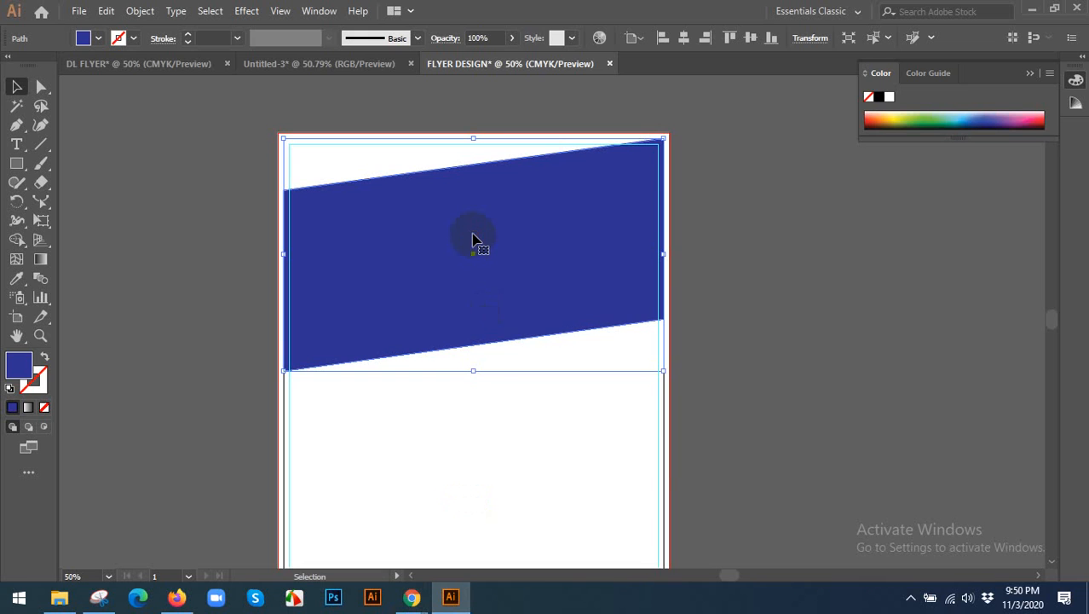
right_click(473, 240)
mouse_move(522, 465)
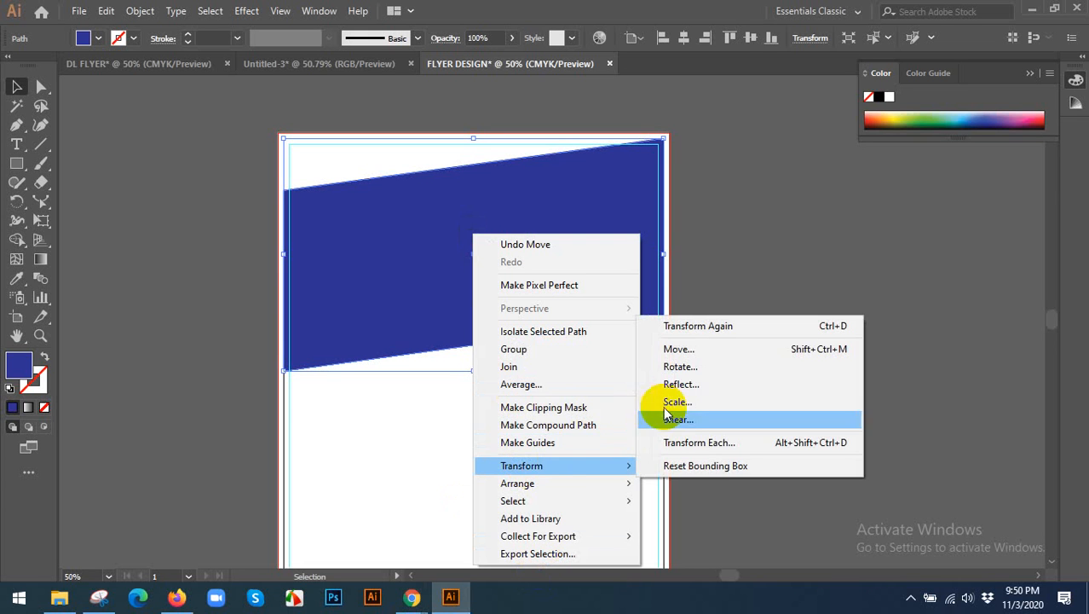
click(680, 385)
click(808, 467)
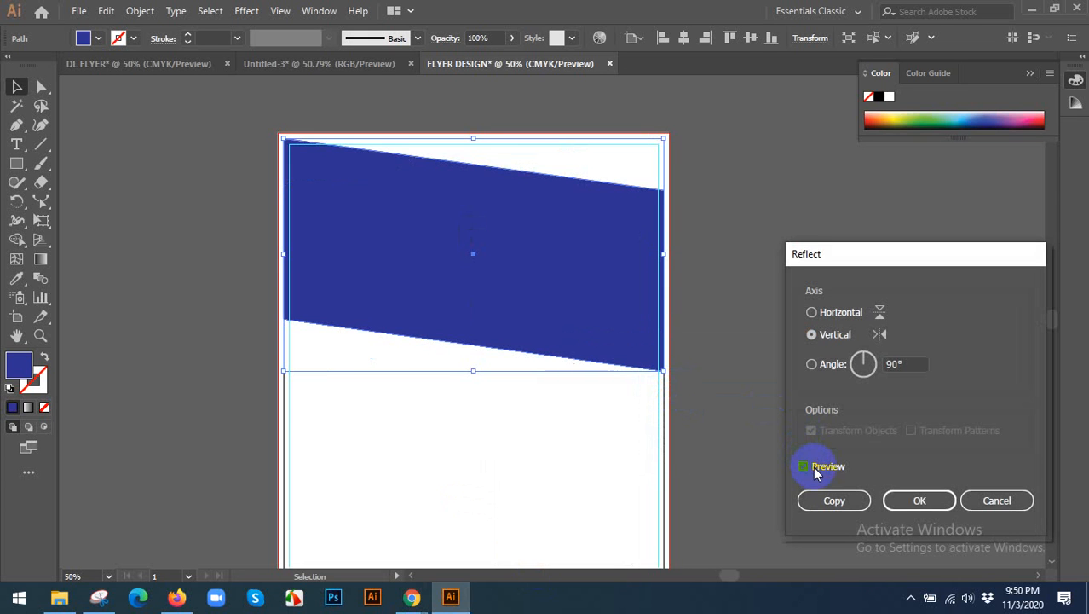
click(832, 500)
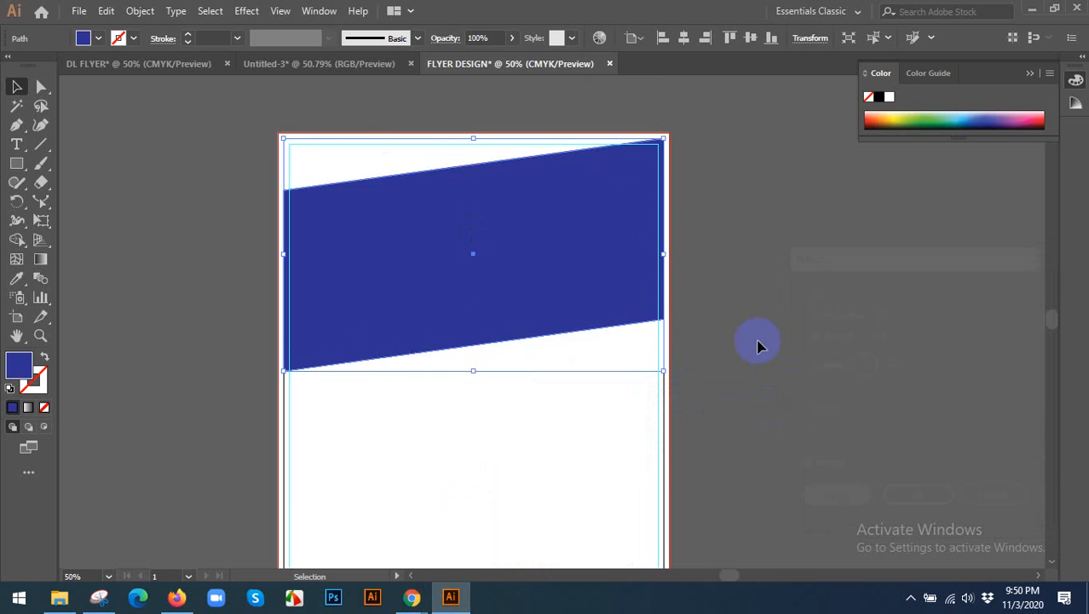
drag(627, 287, 599, 495)
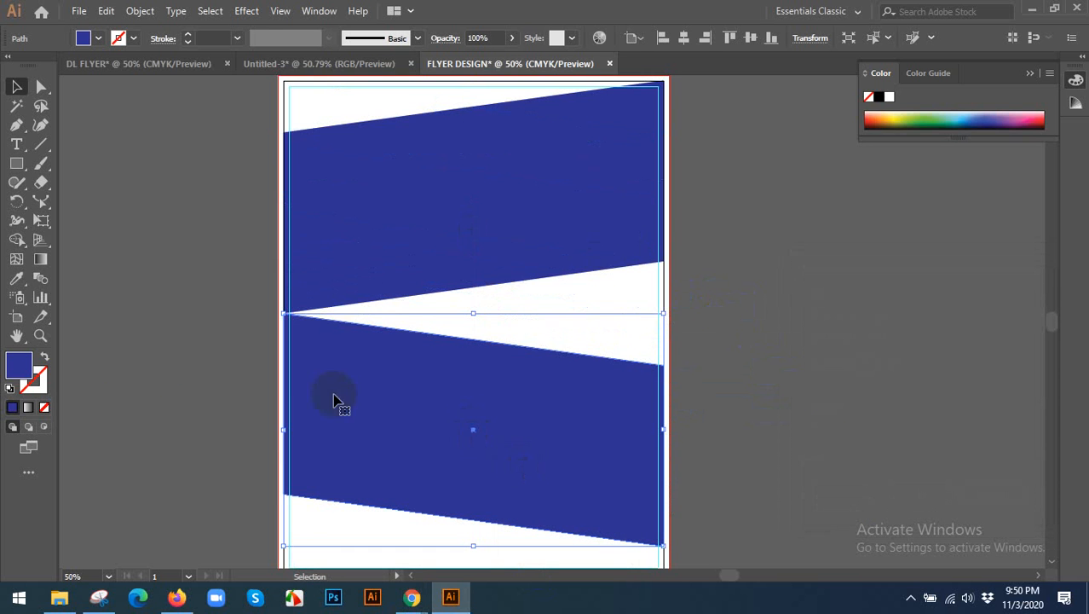
Fill the reflected copy with a darker navy blue and move it up to overlap the original band, meeting its lower right corner.
double_click(21, 367)
click(638, 319)
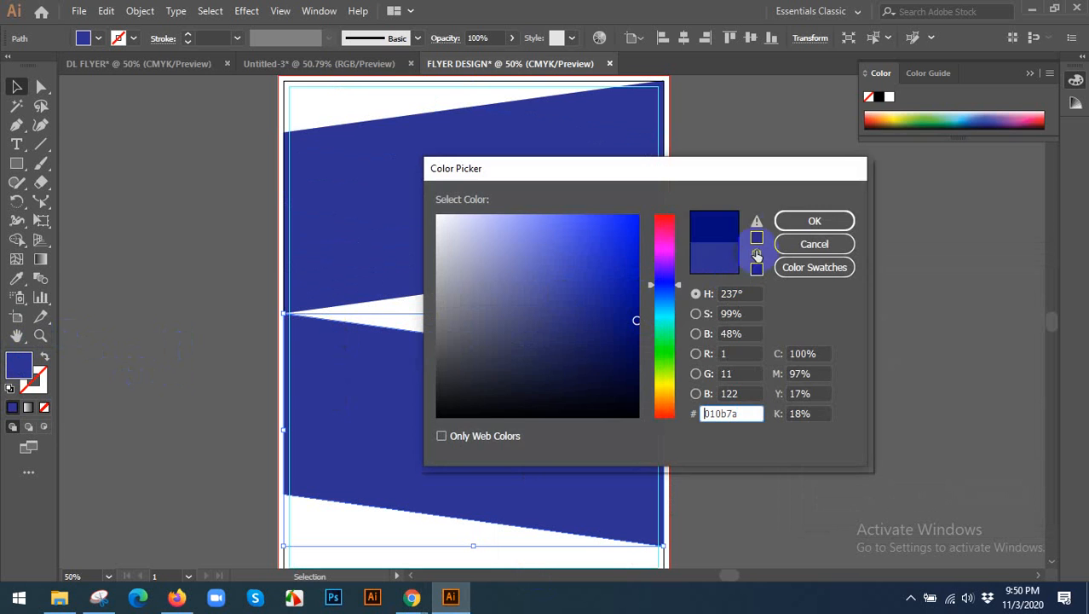
click(783, 223)
click(739, 326)
drag(558, 458, 721, 333)
click(731, 327)
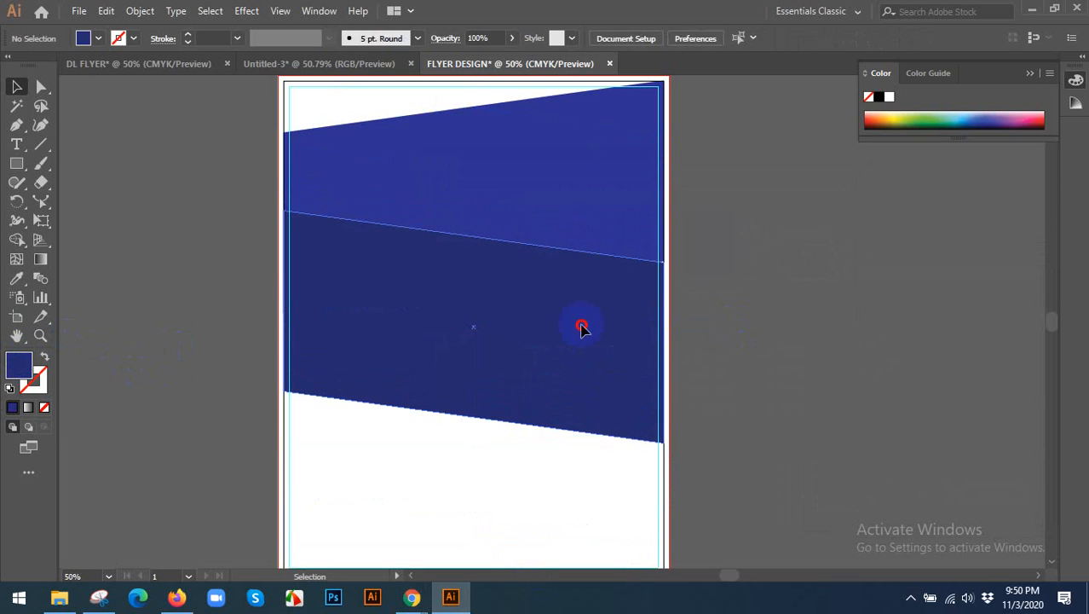
Send the navy band behind the blue band, and delete the navy band from the flyer.
click(581, 326)
key(ctrl+[)
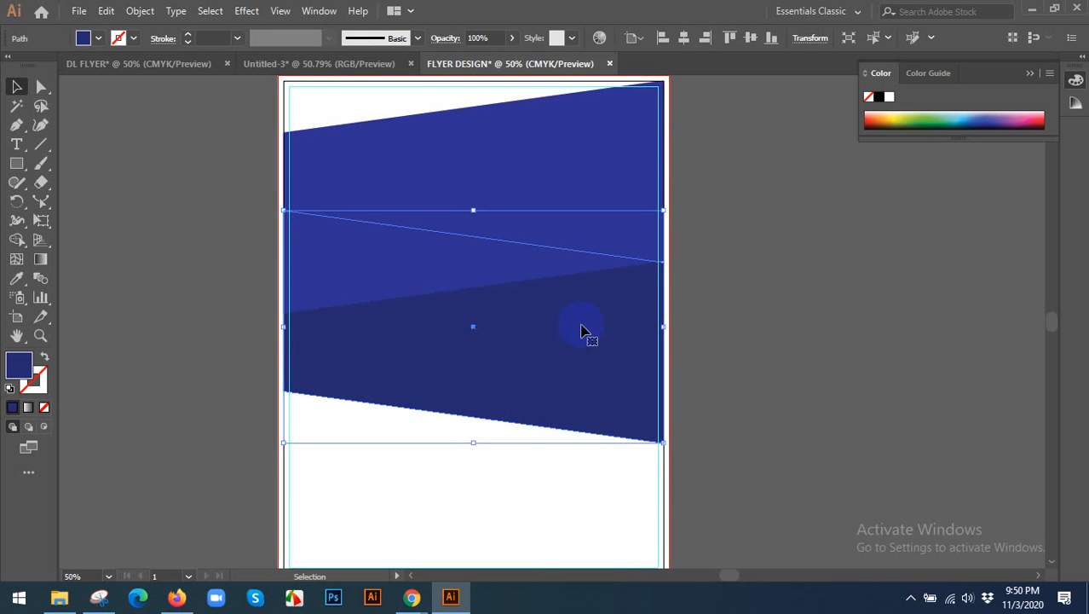
scroll(813, 369, up, 2)
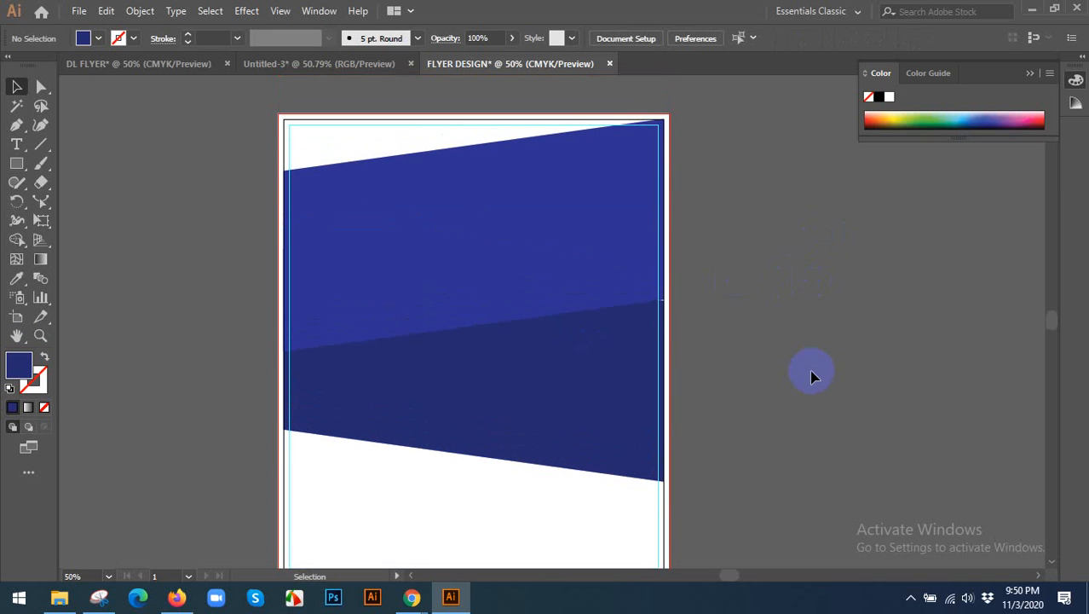
scroll(774, 384, up, 1)
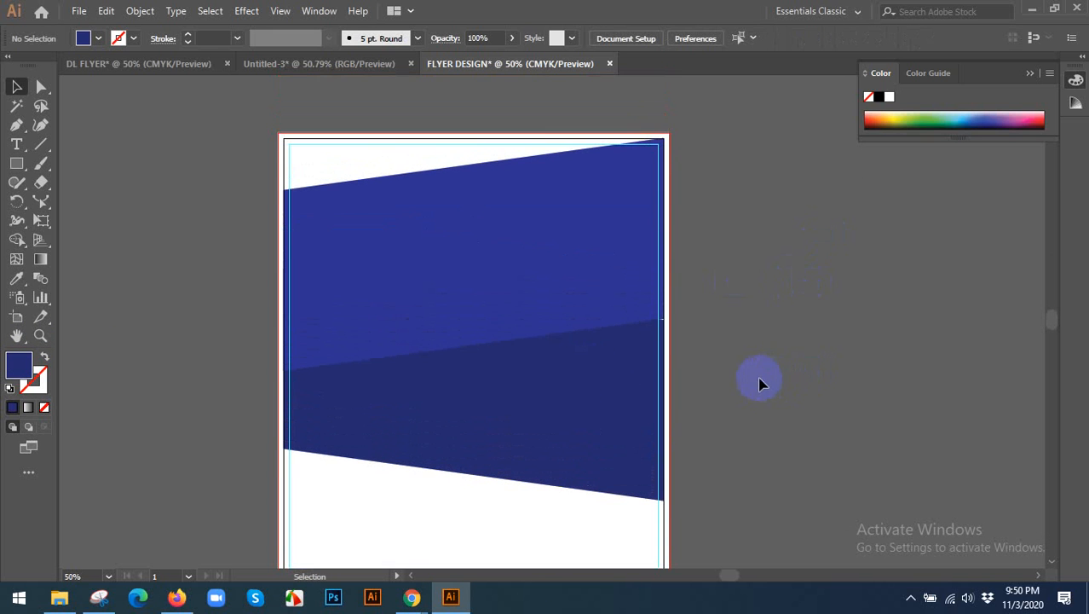
click(543, 410)
key(Delete)
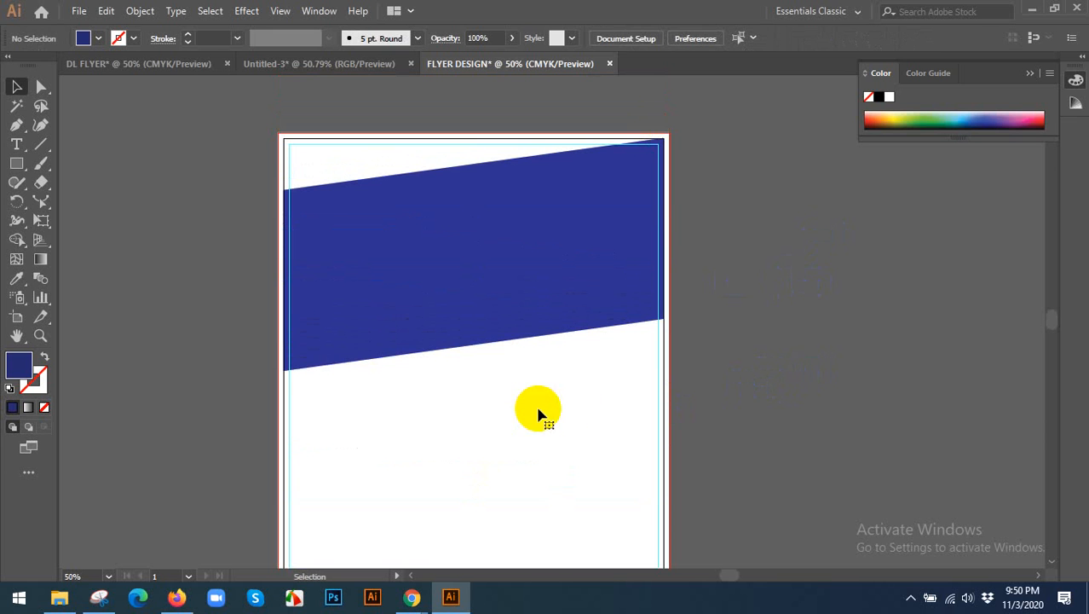
Draw a circle centred on the left part of the blue band's slanted lower edge and fill it with a lighter blue.
click(381, 224)
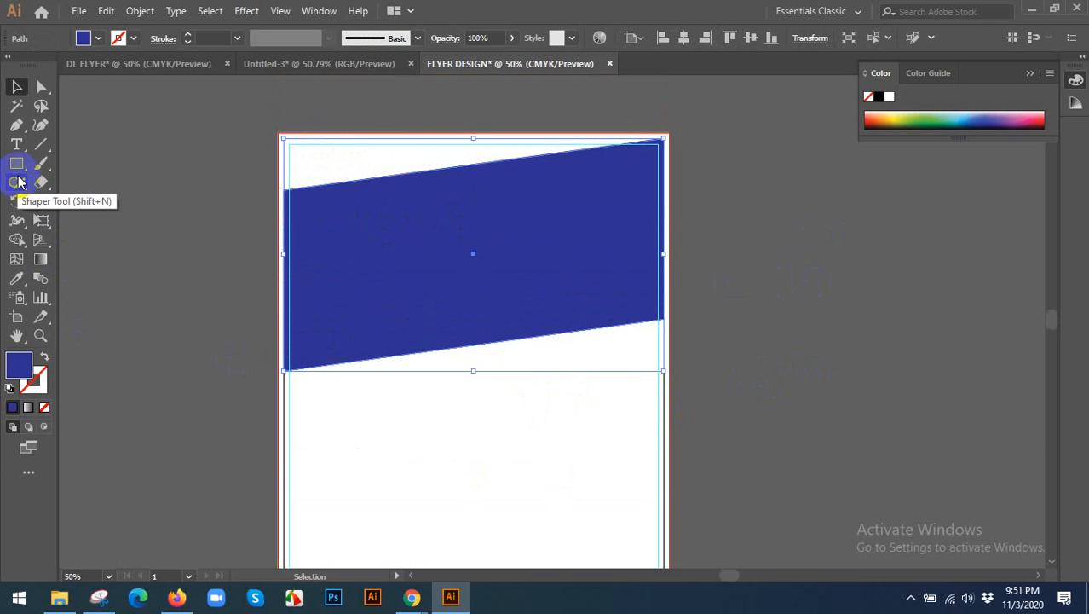
drag(16, 163, 73, 199)
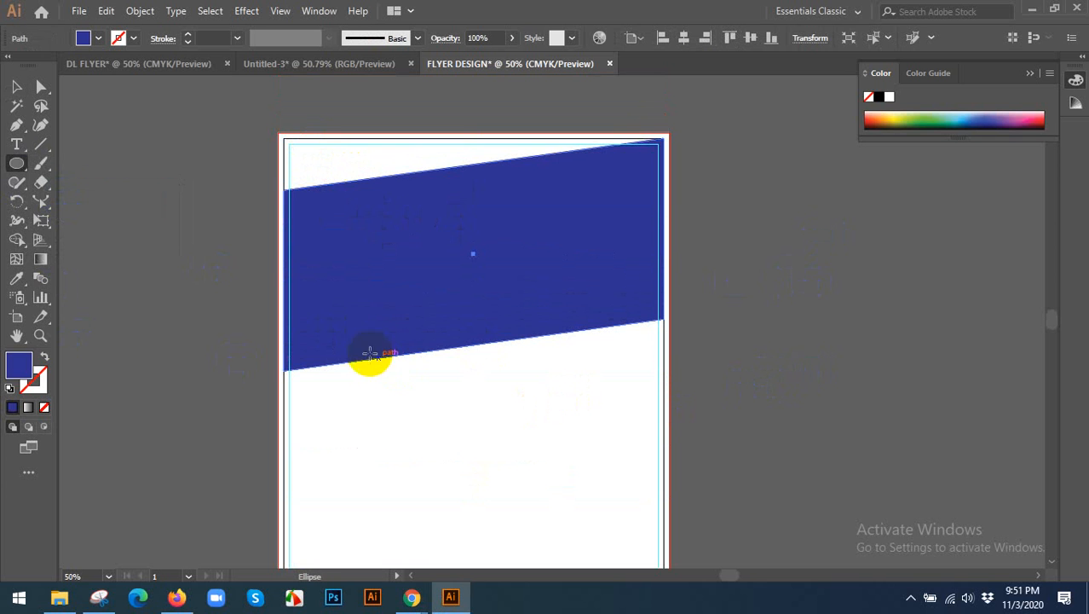
drag(358, 350, 407, 397)
key(v)
double_click(13, 365)
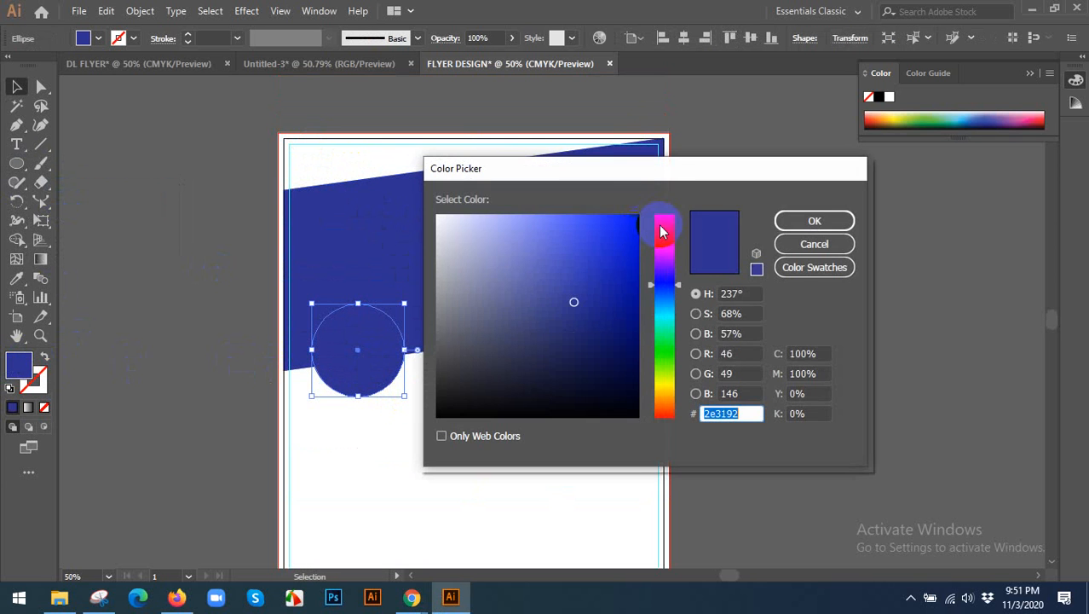
click(539, 235)
click(832, 221)
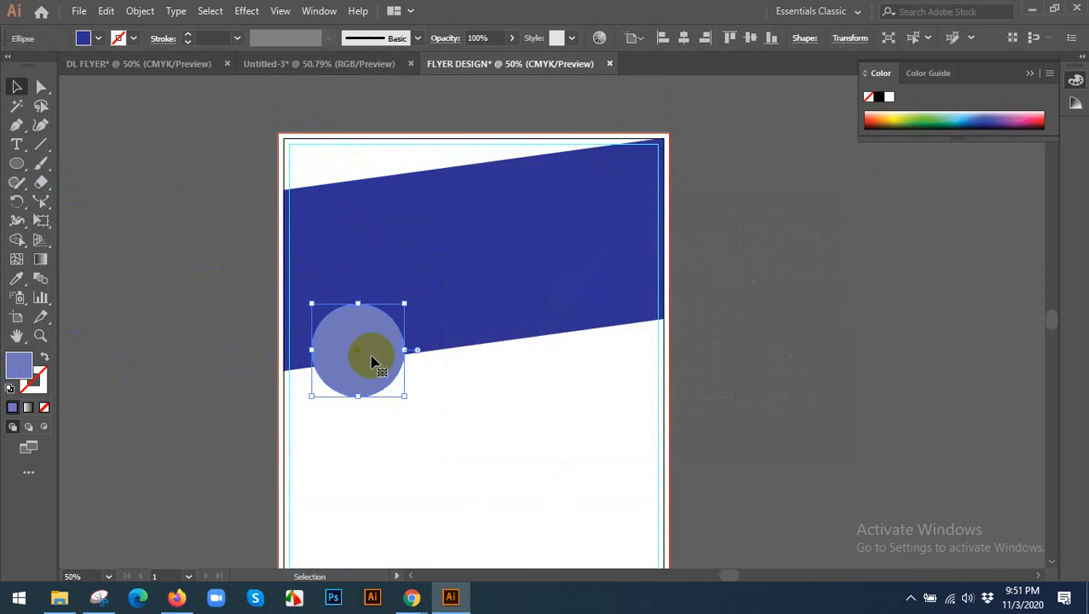
Copy the light blue circle twice along the band's slanted lower edge and adjust the three circles to follow the slope.
drag(372, 357, 597, 333)
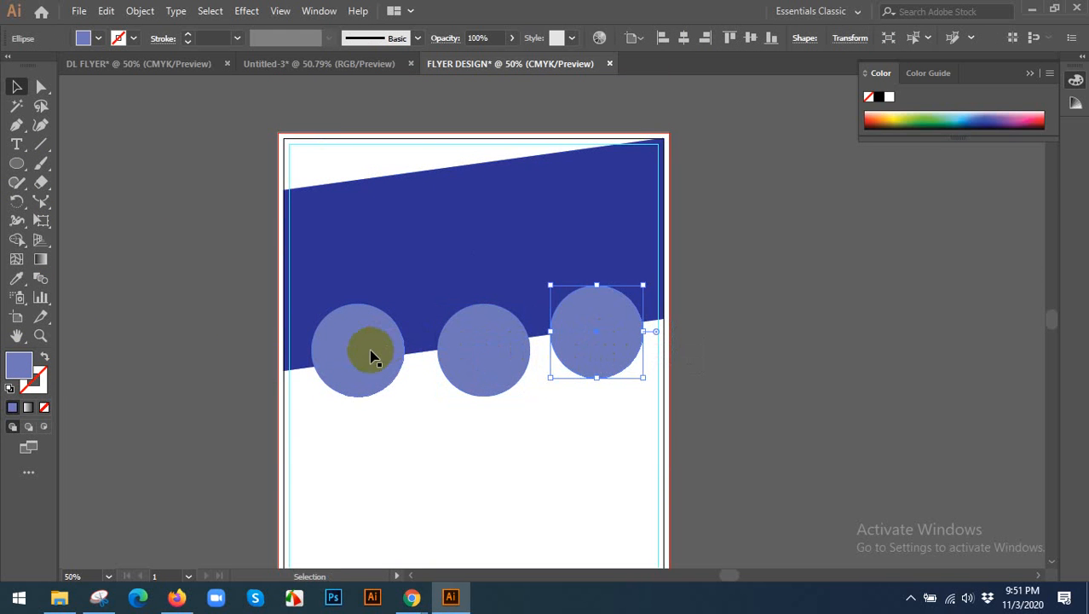
drag(371, 357, 372, 365)
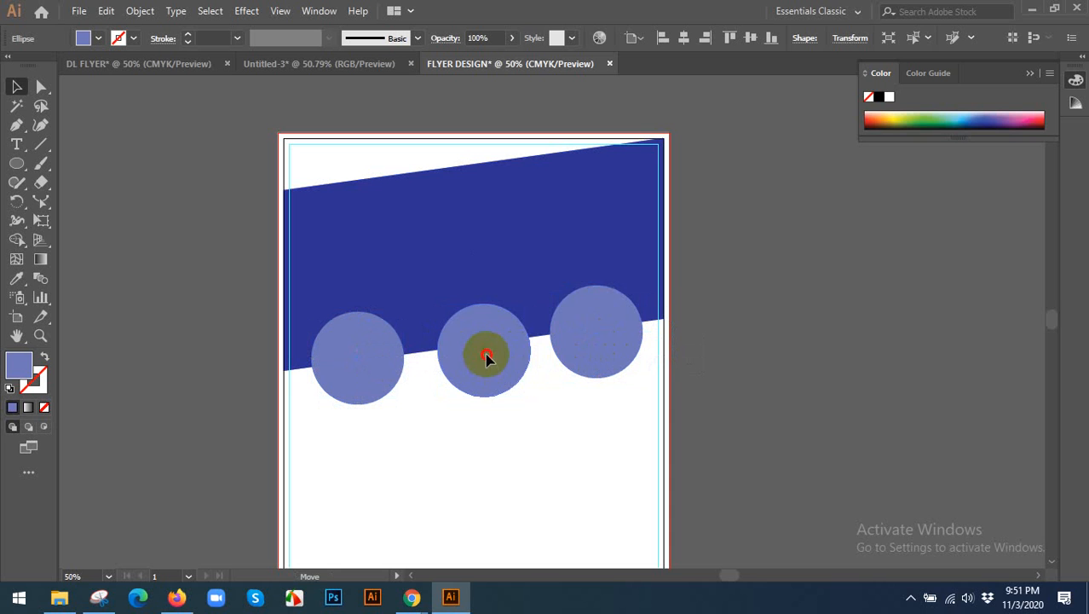
drag(486, 358, 486, 353)
drag(599, 332, 603, 331)
drag(375, 367, 353, 366)
click(475, 421)
key(ctrl+z)
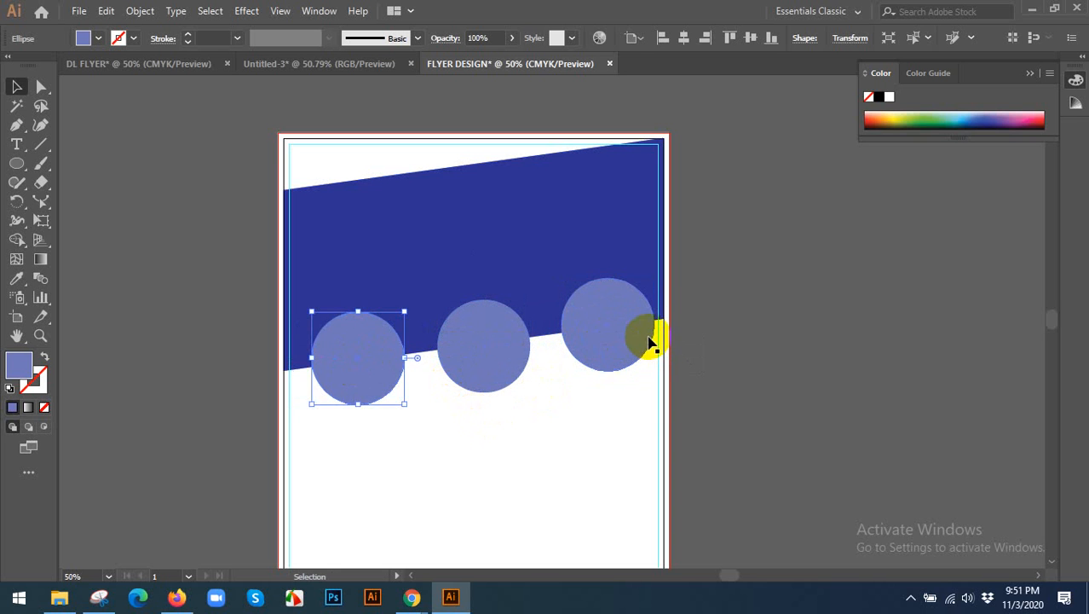
Group the three circles and centre the group horizontally on the artboard.
click(615, 348)
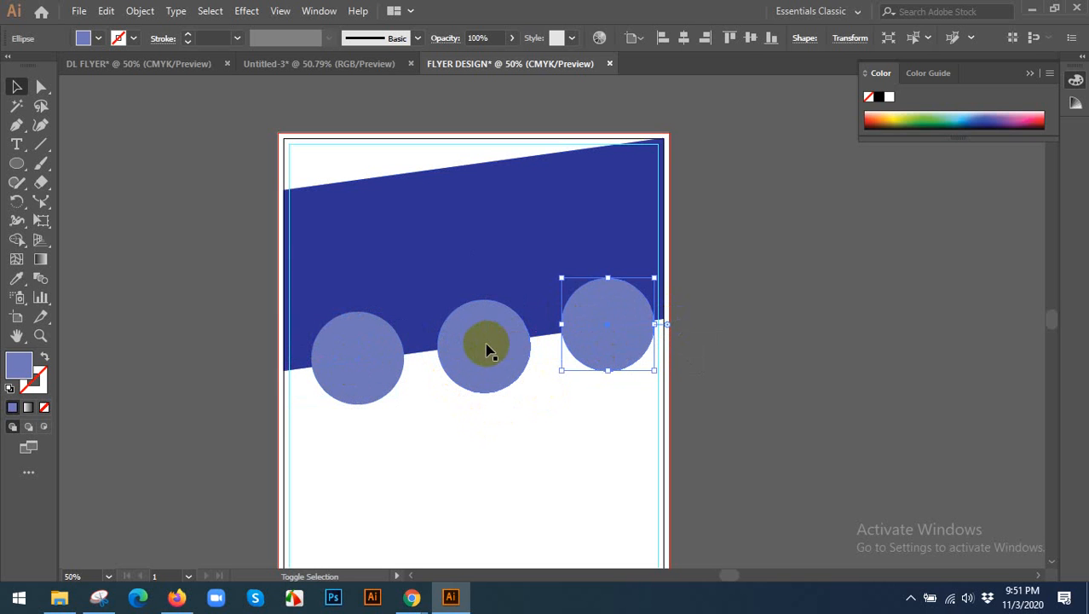
shift+click(487, 348)
shift+click(338, 353)
key(ctrl+g)
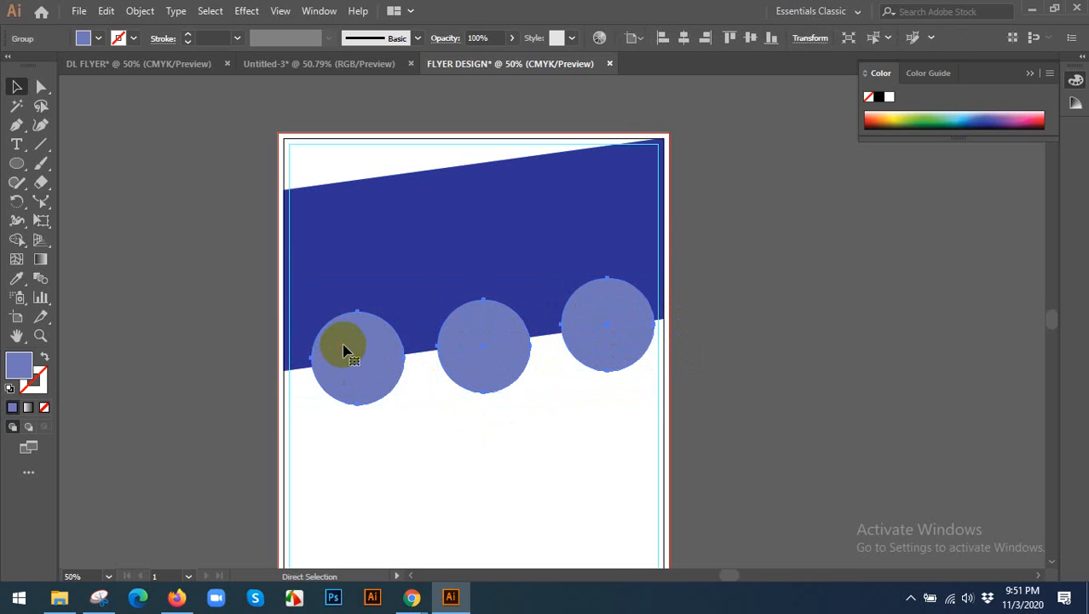
click(684, 39)
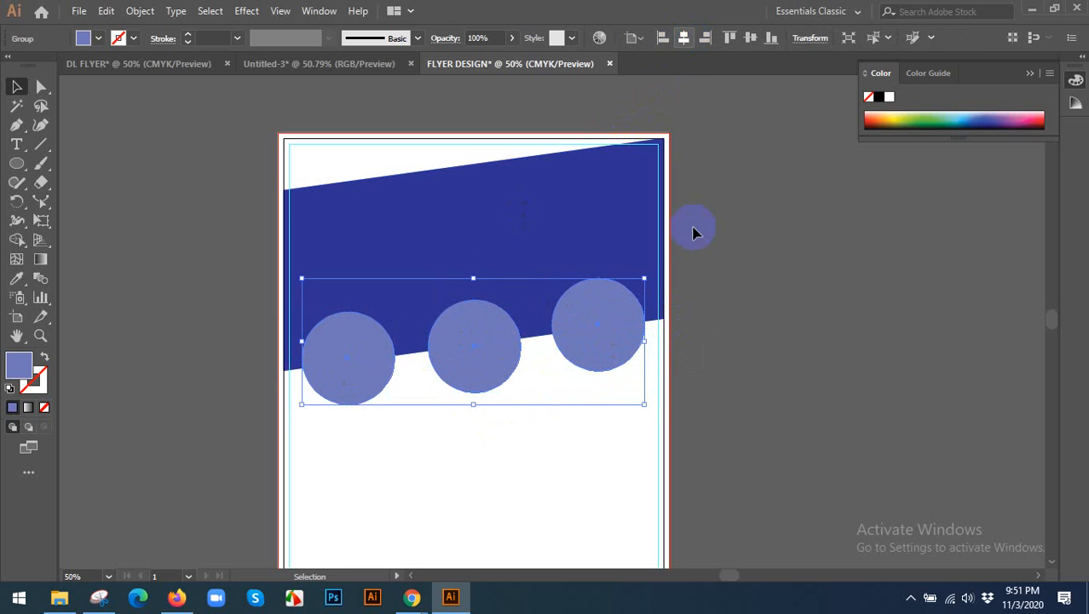
click(700, 277)
Switch to Chrome and study the "Creative Solutions" flyer's layout from its header down to its contact footer.
scroll(700, 277, down, 2)
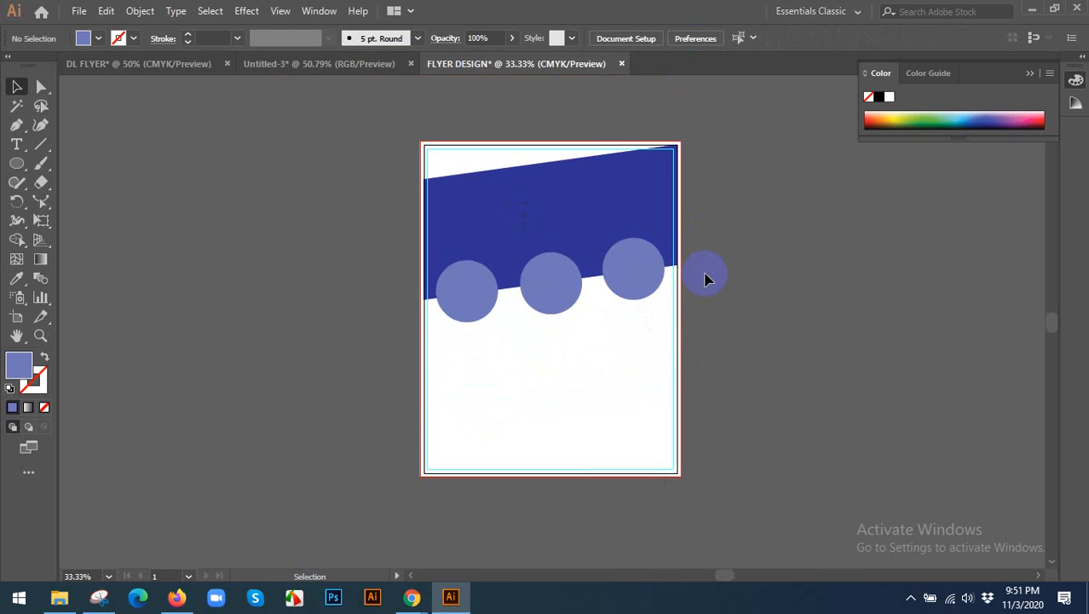
alt+scroll(700, 277, down, 1)
click(412, 597)
click(498, 522)
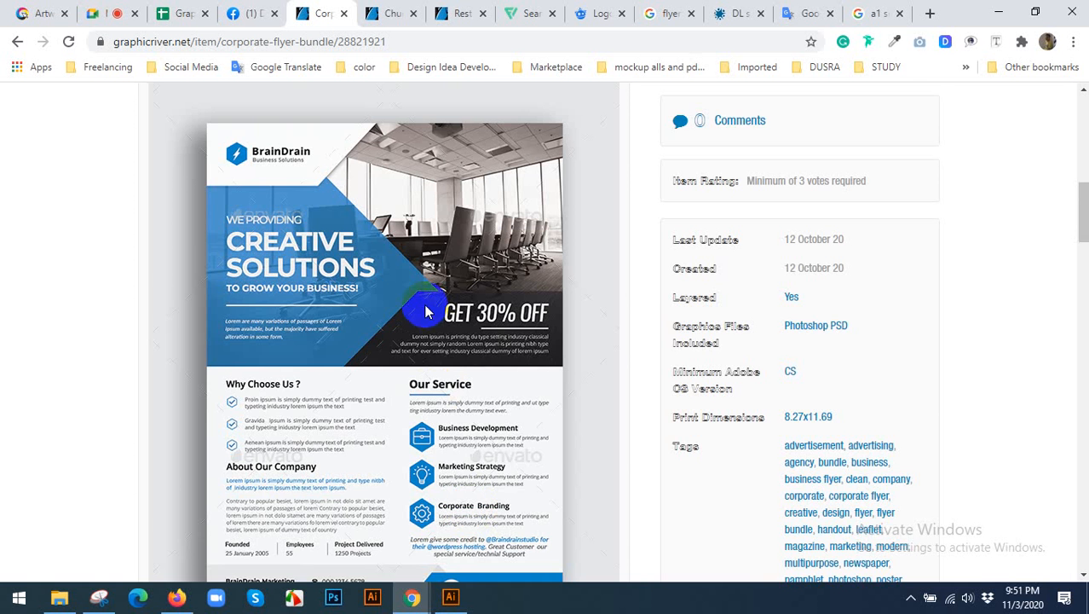
scroll(414, 337, down, 2)
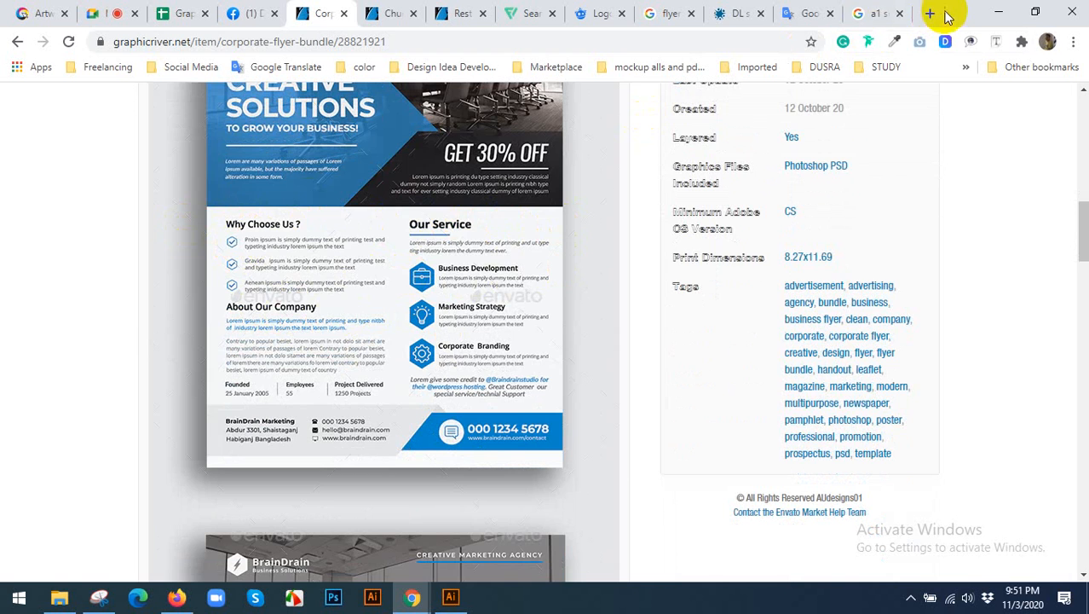
Search Google for "lorem ipsum" in the paper-size tab and open the lipsum.com result.
click(873, 13)
click(443, 45)
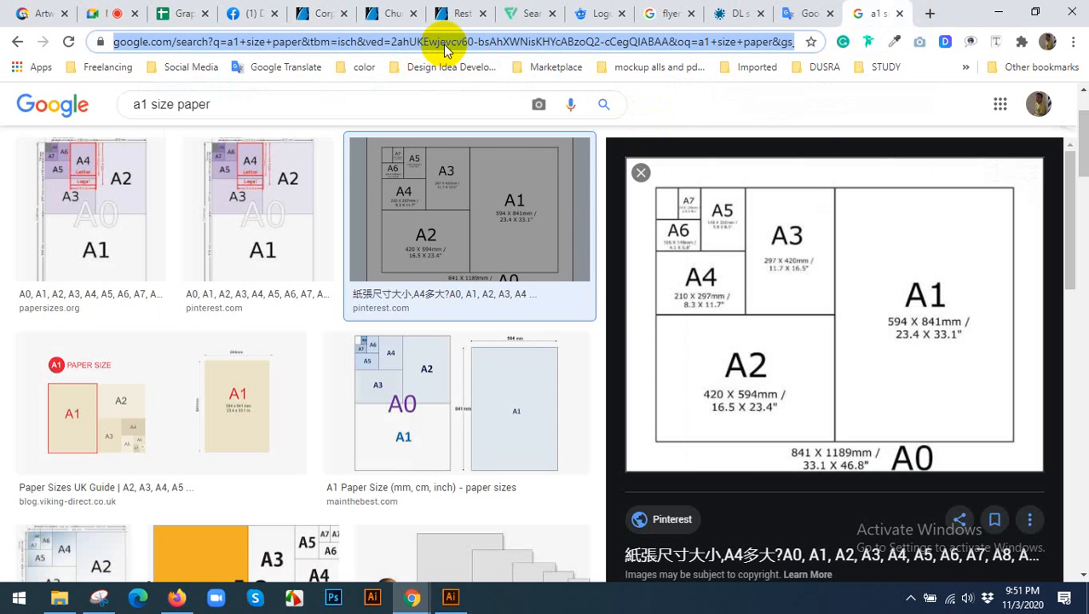
text(log)
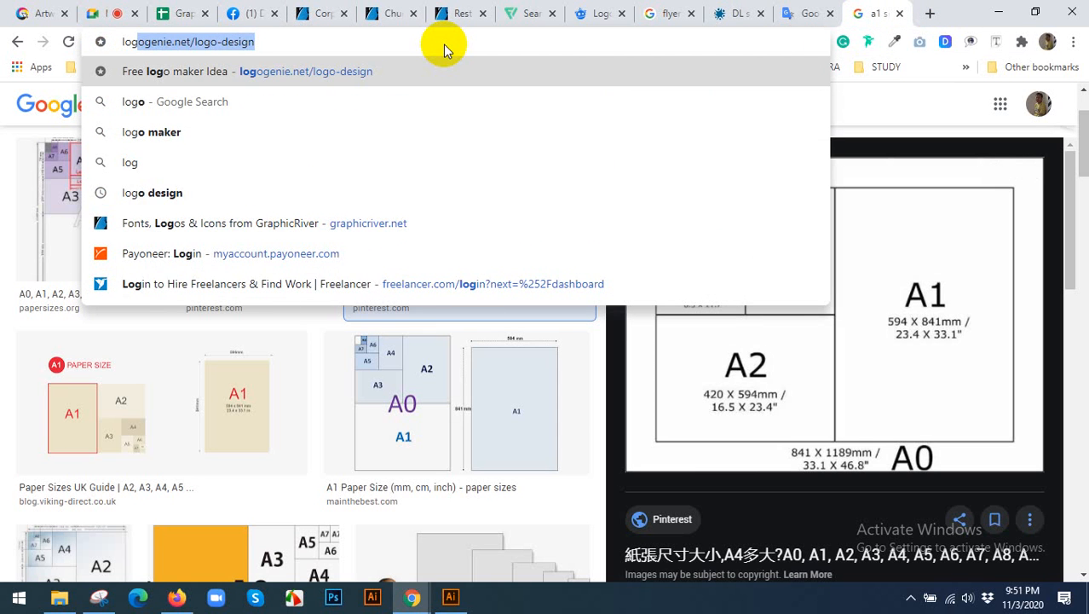
key(BackSpace)
text(re)
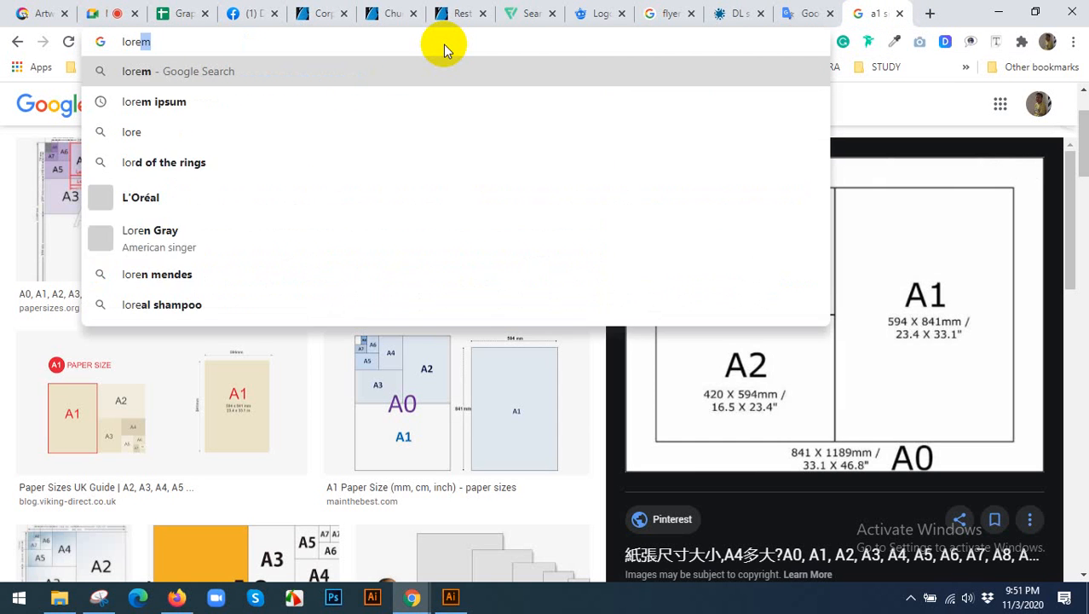
text(m ipsum)
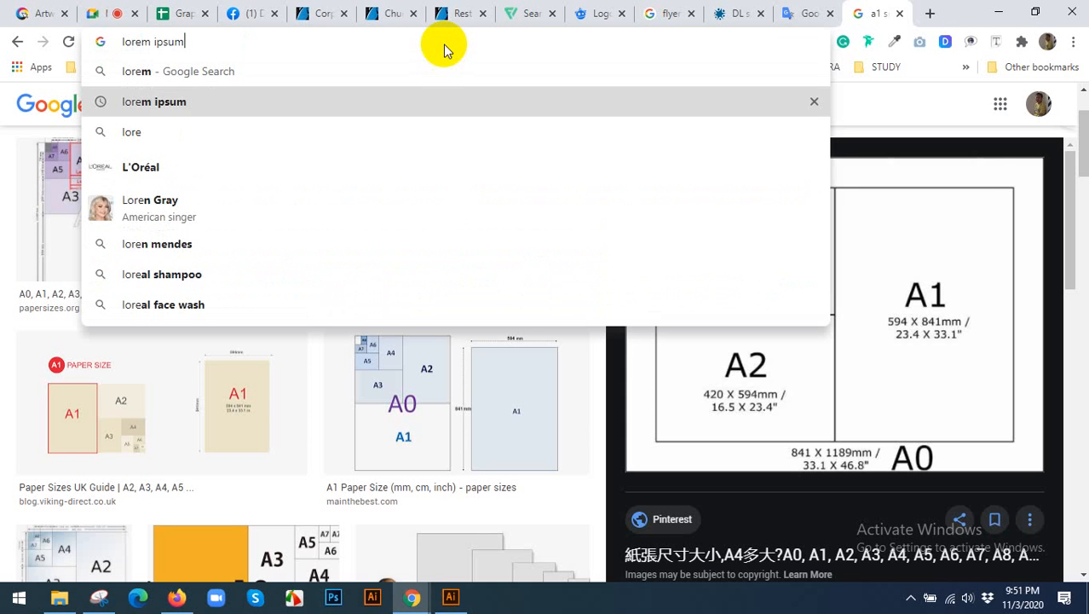
key(Return)
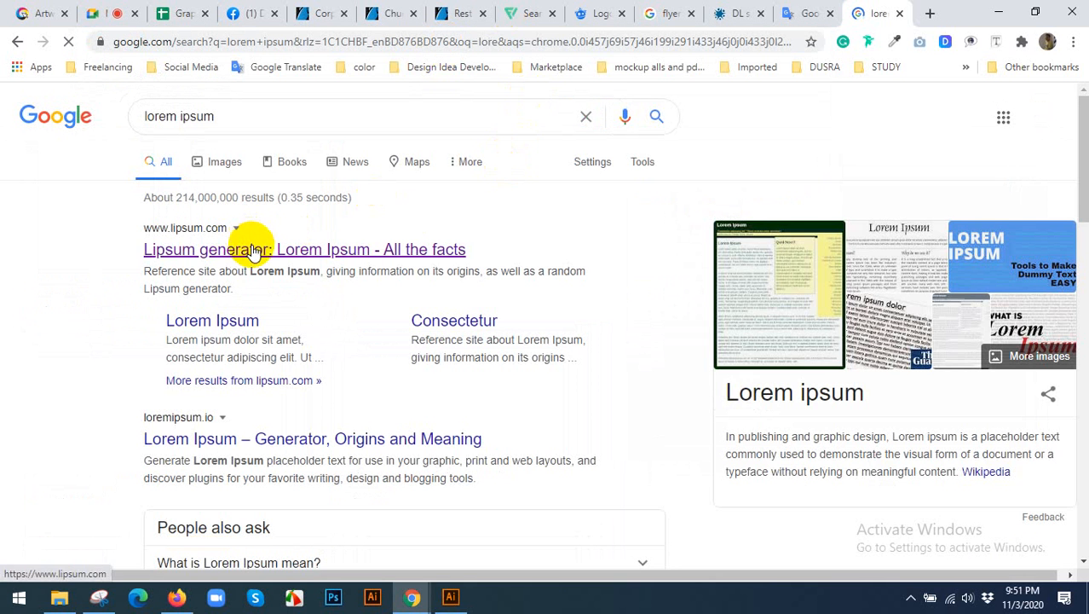
click(247, 249)
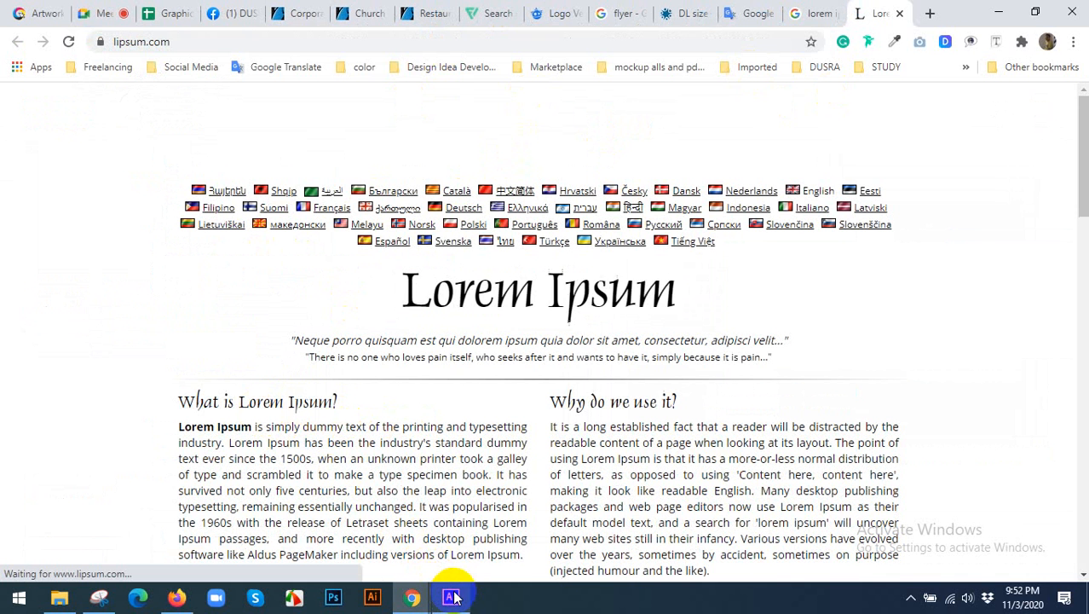
Compare the lipsum.com placeholder text with the GraphicRiver flyer's text blocks and examine its contact footer and the second flyer below.
click(450, 596)
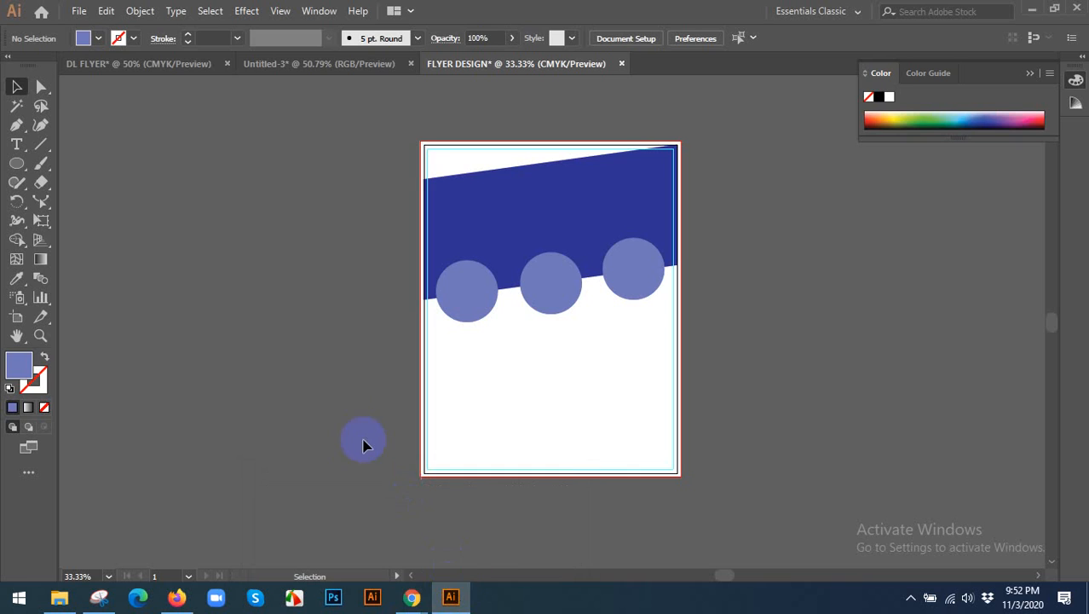
mouse_move(412, 597)
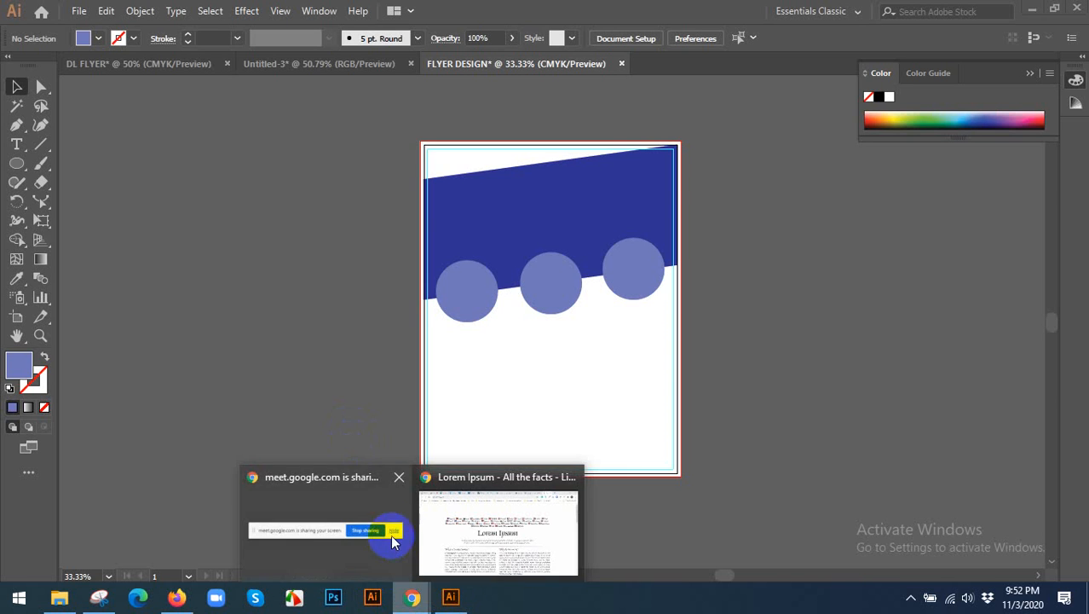
click(474, 533)
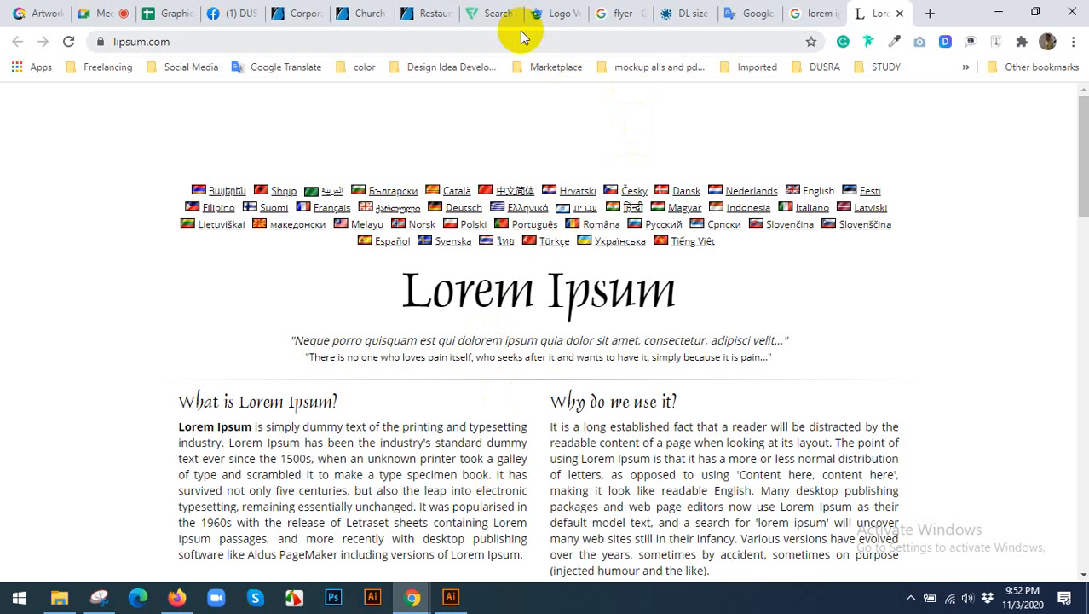
click(276, 10)
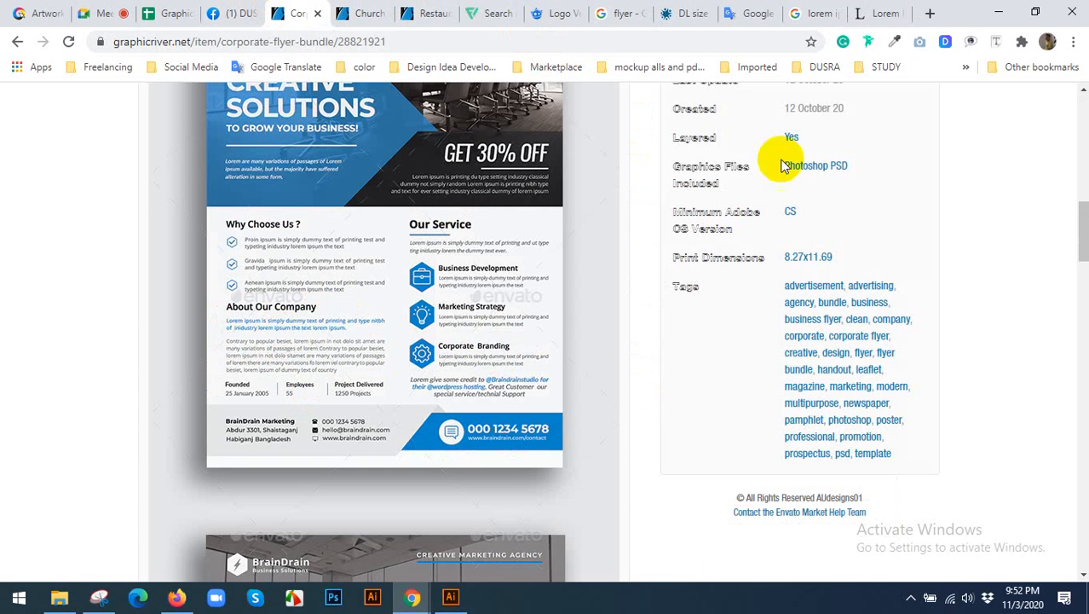
click(865, 13)
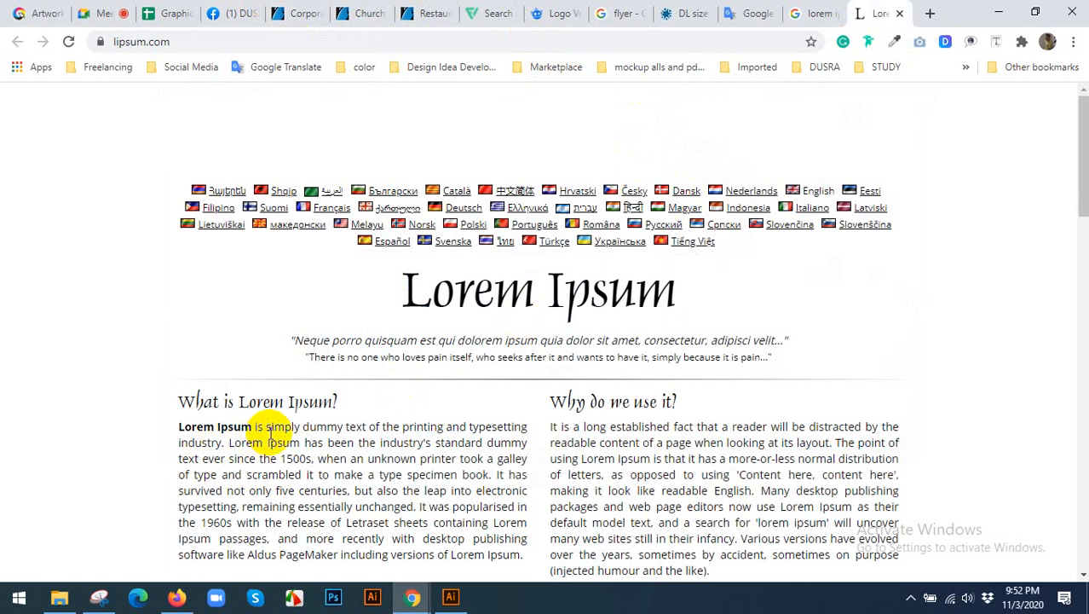
click(292, 12)
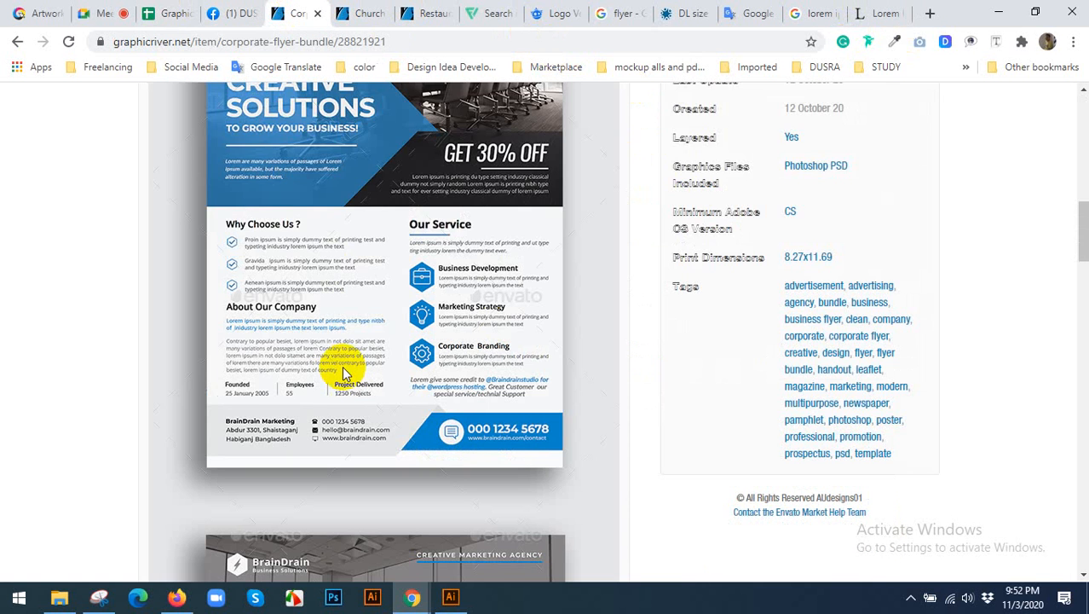
scroll(348, 368, down, 2)
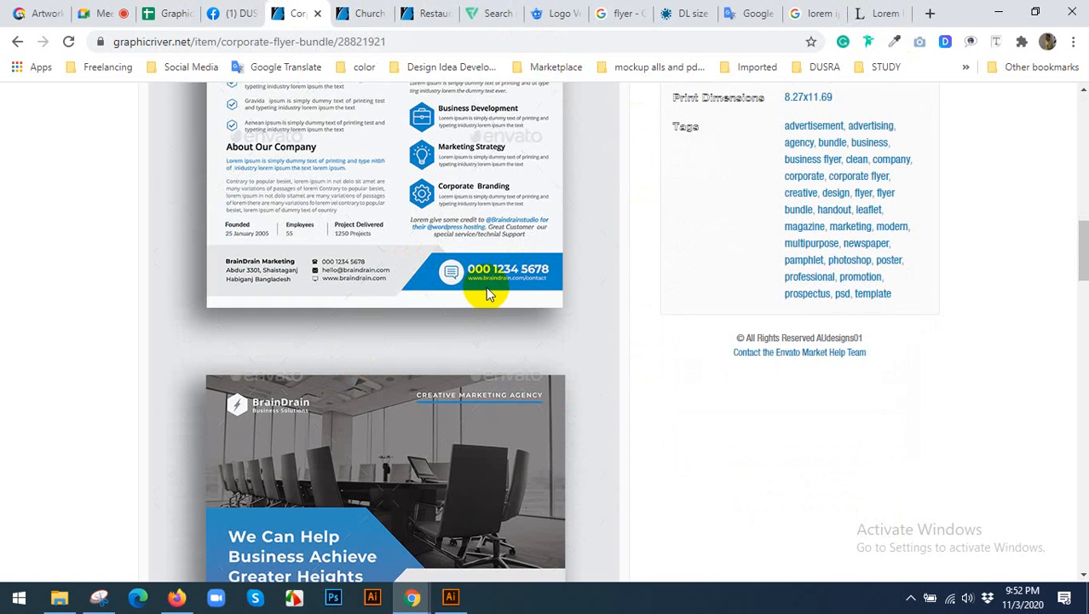
scroll(487, 290, down, 1)
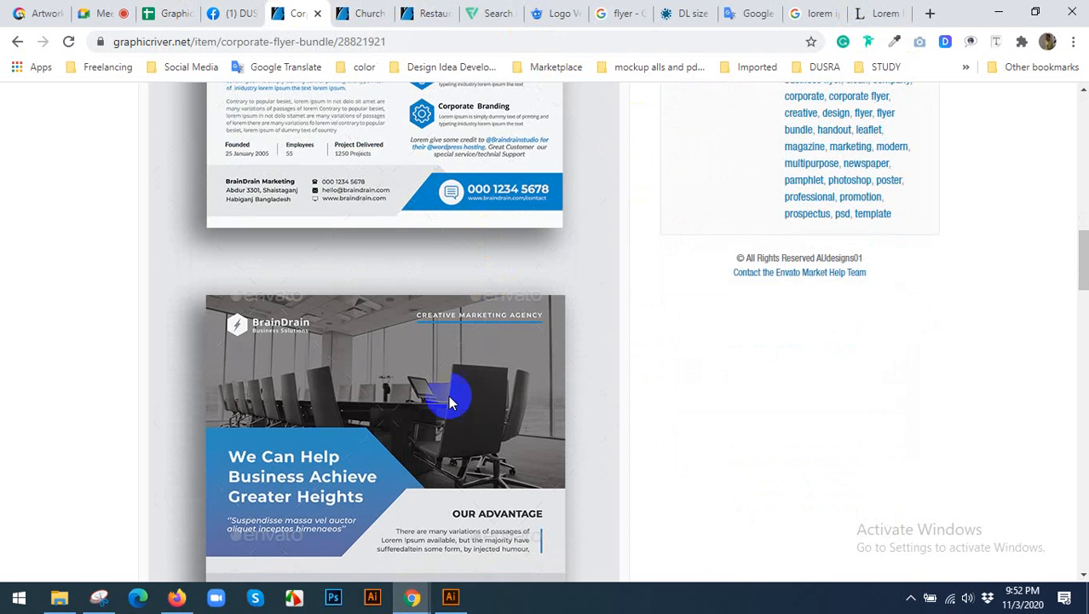
scroll(450, 451, down, 1)
Switch to Illustrator and draw a light blue footer rectangle from the artboard's lower left corner across about half its width.
click(450, 597)
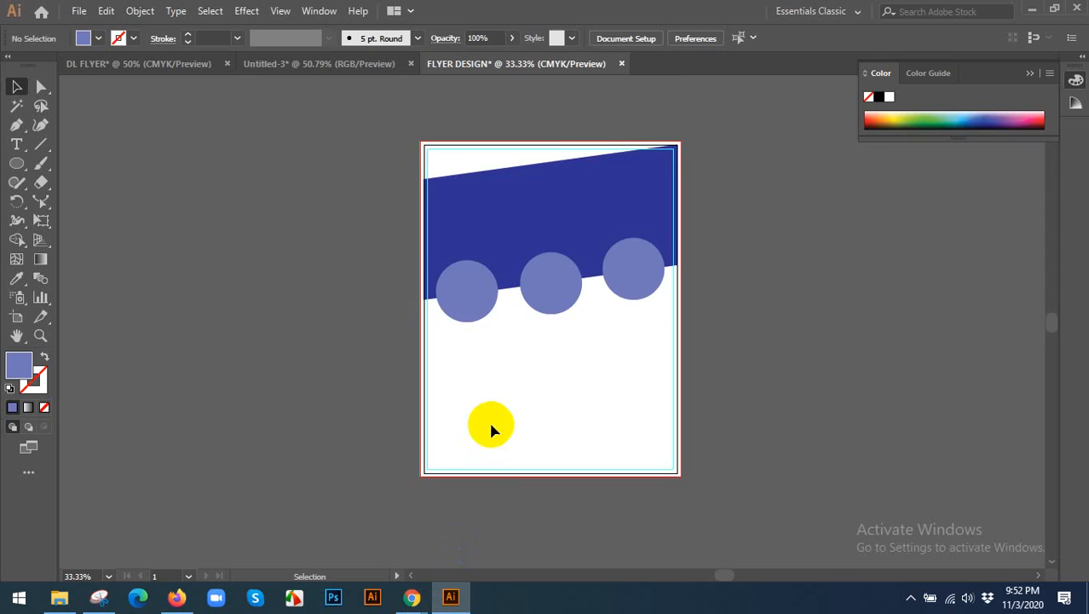
scroll(488, 425, down, 4)
scroll(601, 374, up, 1)
drag(554, 376, 598, 362)
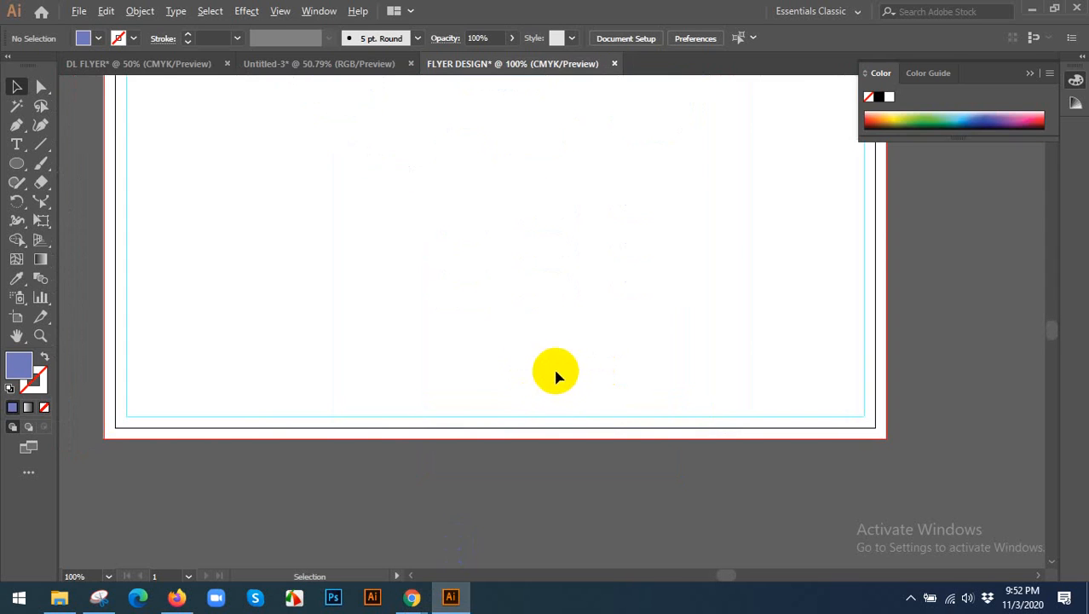
drag(10, 170, 72, 163)
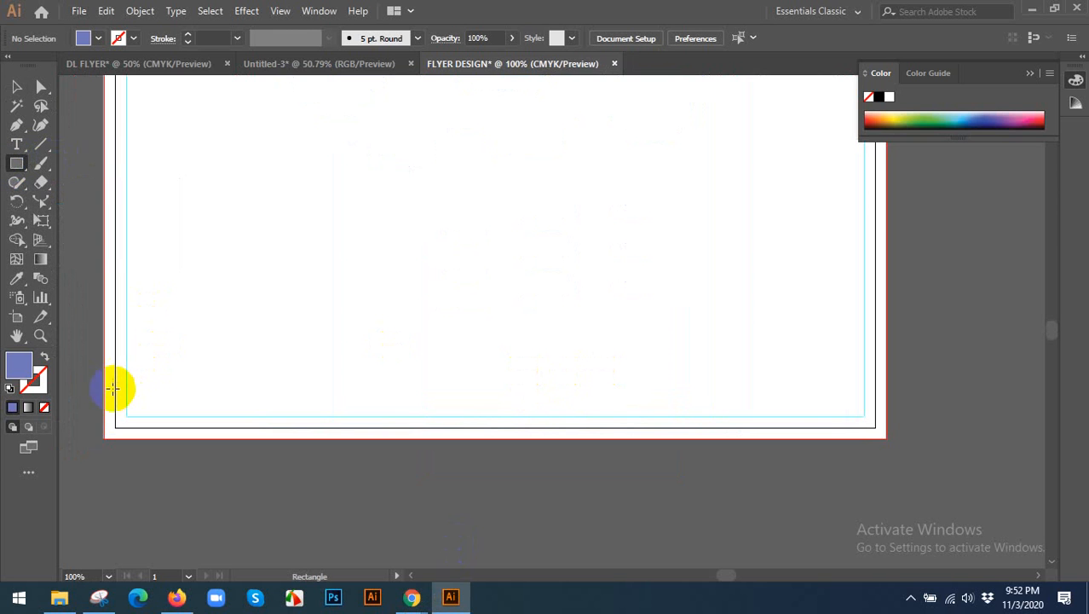
drag(115, 376, 520, 425)
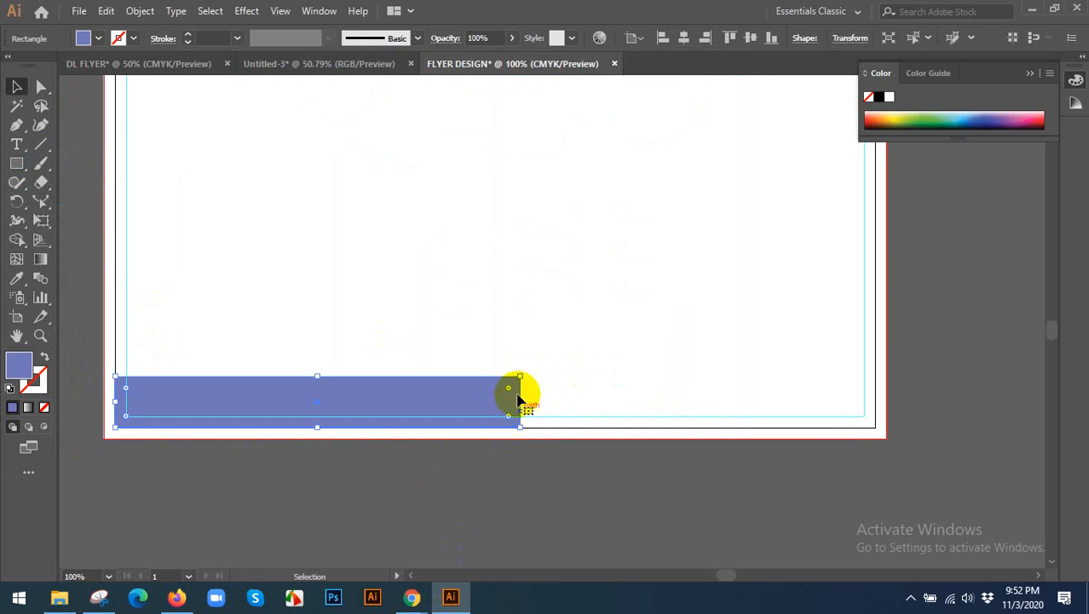
Slant the footer rectangle's inner end by moving its upper anchor outward with the Direct Selection tool.
click(34, 78)
click(41, 89)
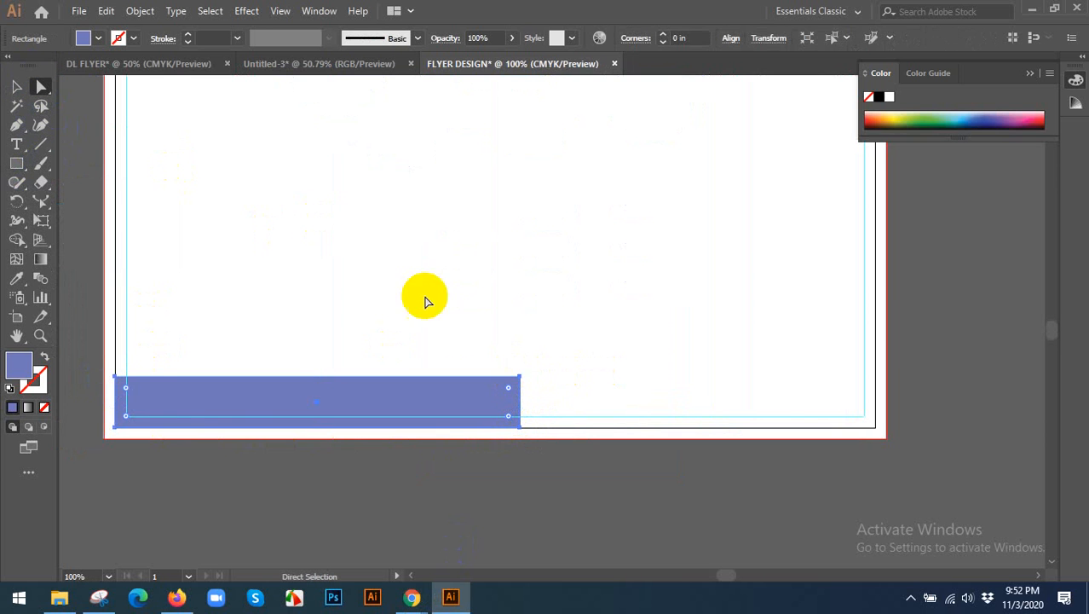
click(522, 377)
drag(522, 378, 560, 376)
click(569, 415)
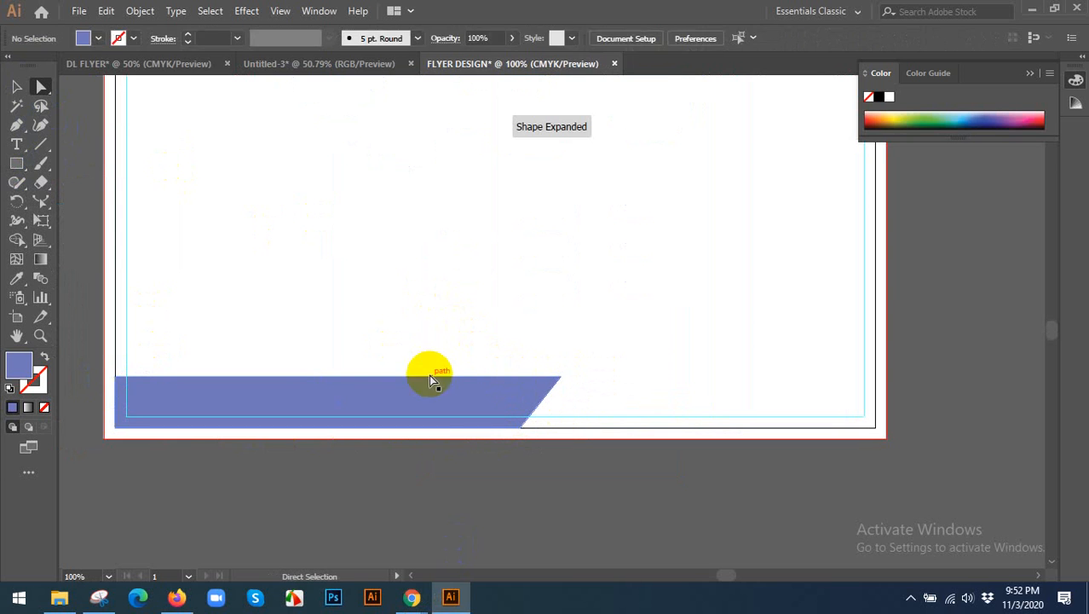
Raise the footer shape's top edge by moving both of its upper anchors up together.
click(206, 382)
click(119, 377)
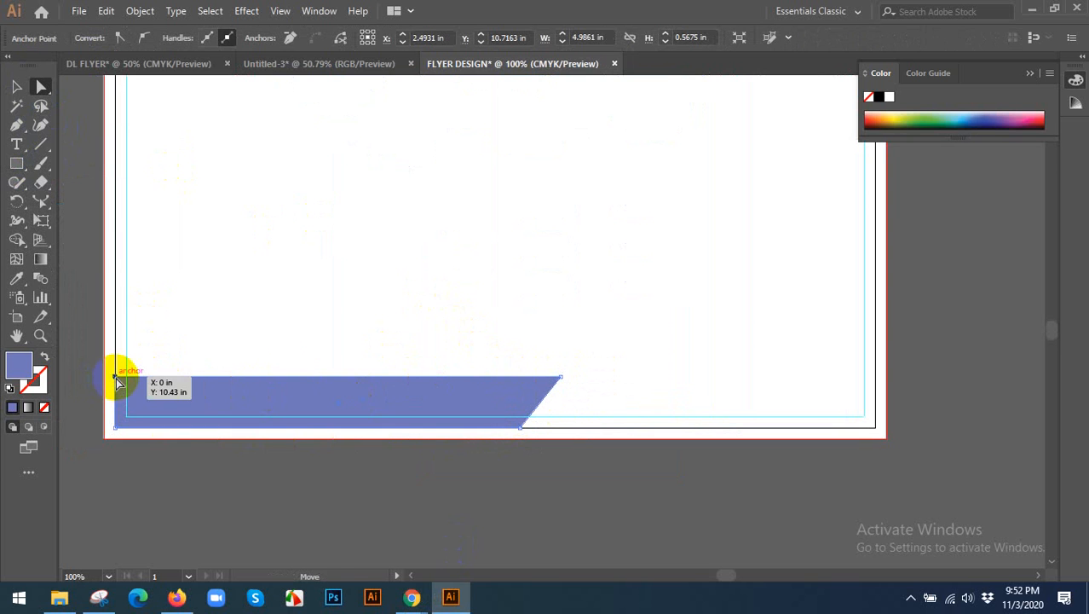
shift+click(560, 377)
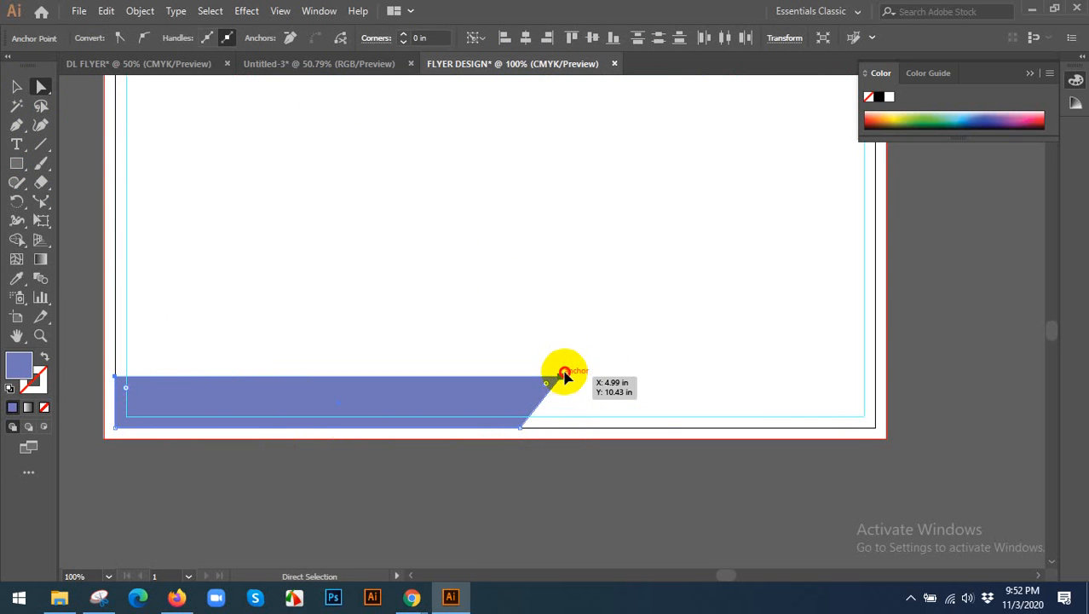
drag(564, 375, 567, 357)
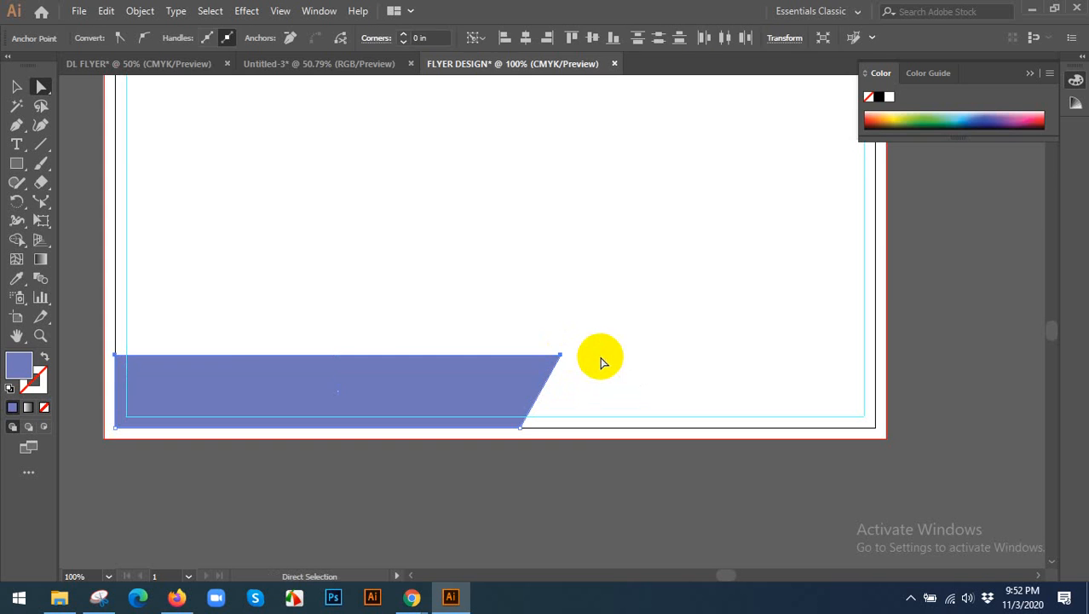
click(601, 362)
key(v)
Switch to Chrome, examine the GraphicRiver flyer's two-part contact footer, and return to Illustrator.
mouse_move(412, 596)
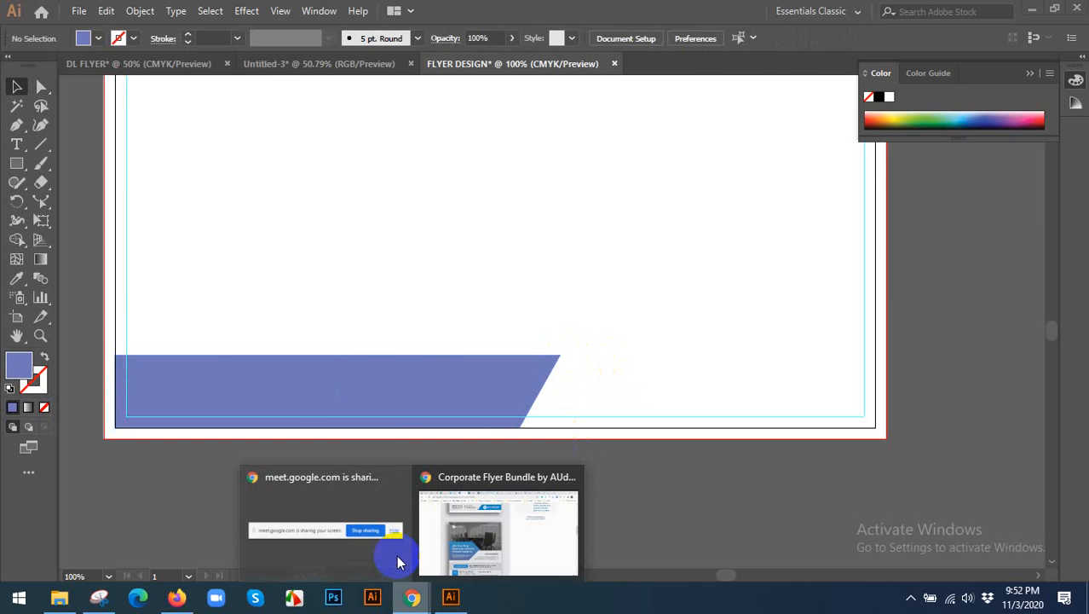
click(525, 523)
scroll(450, 426, down, 2)
scroll(456, 400, up, 2)
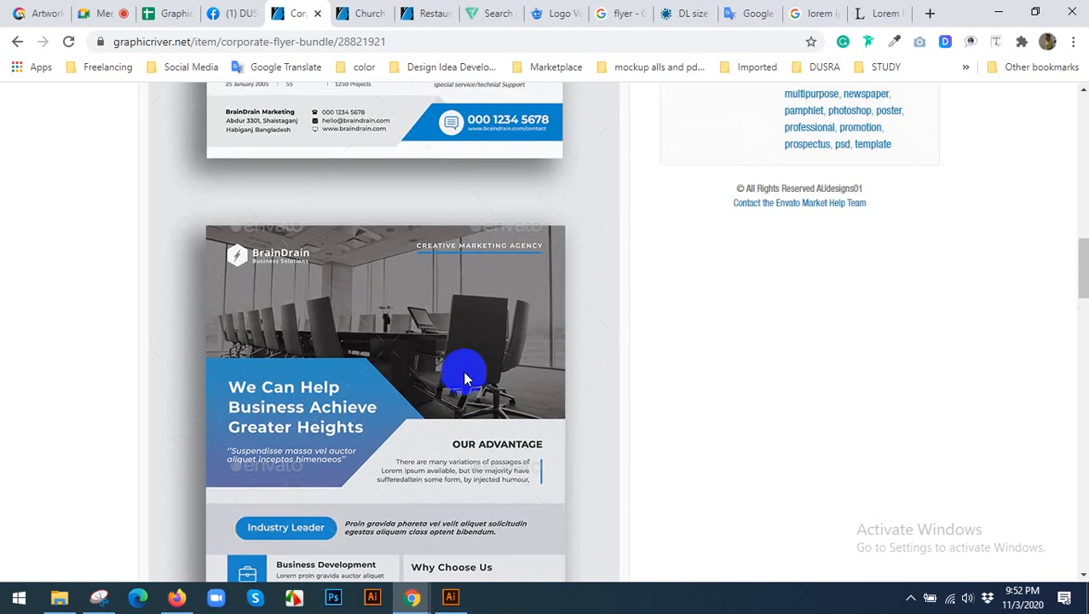
scroll(465, 377, up, 2)
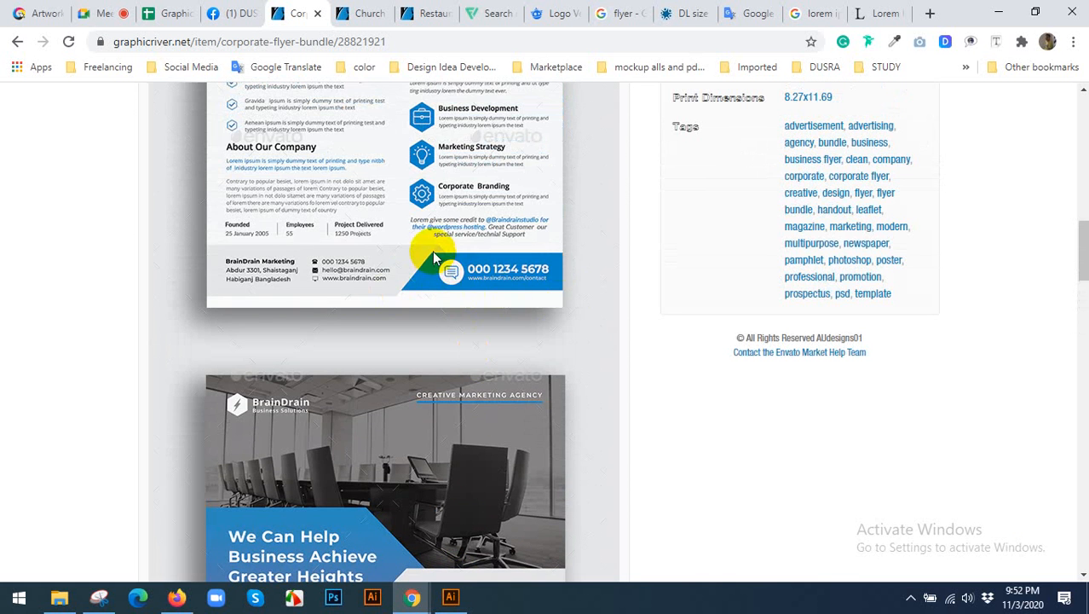
click(453, 594)
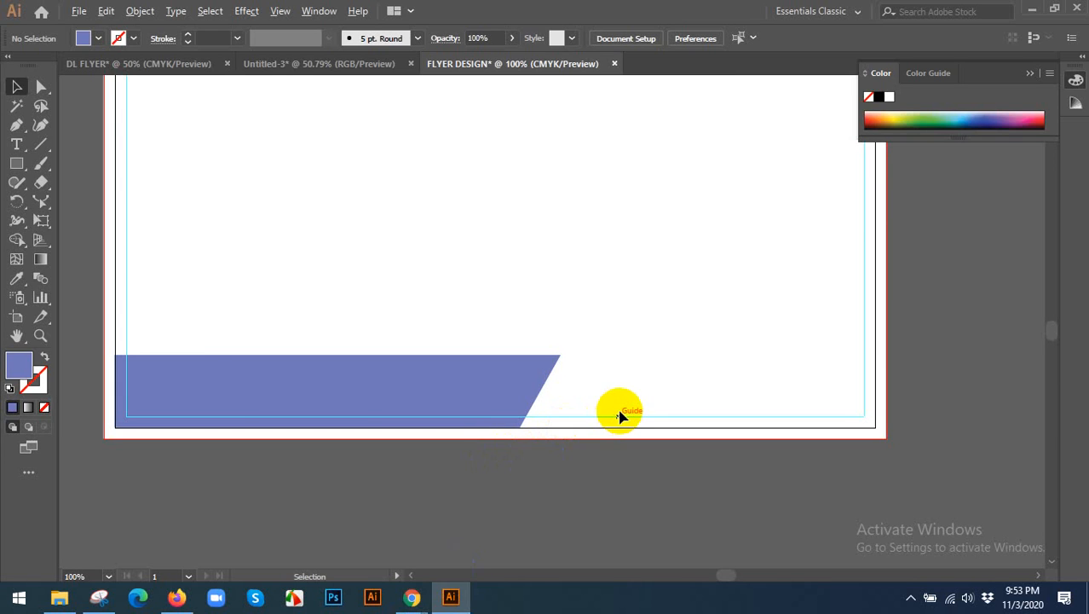
click(458, 606)
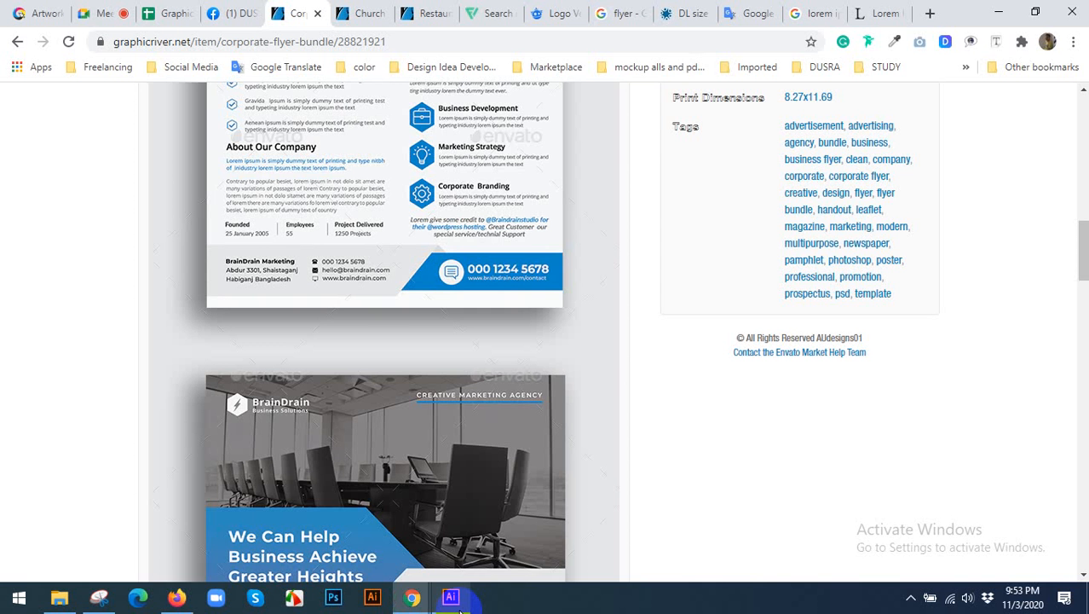
click(458, 607)
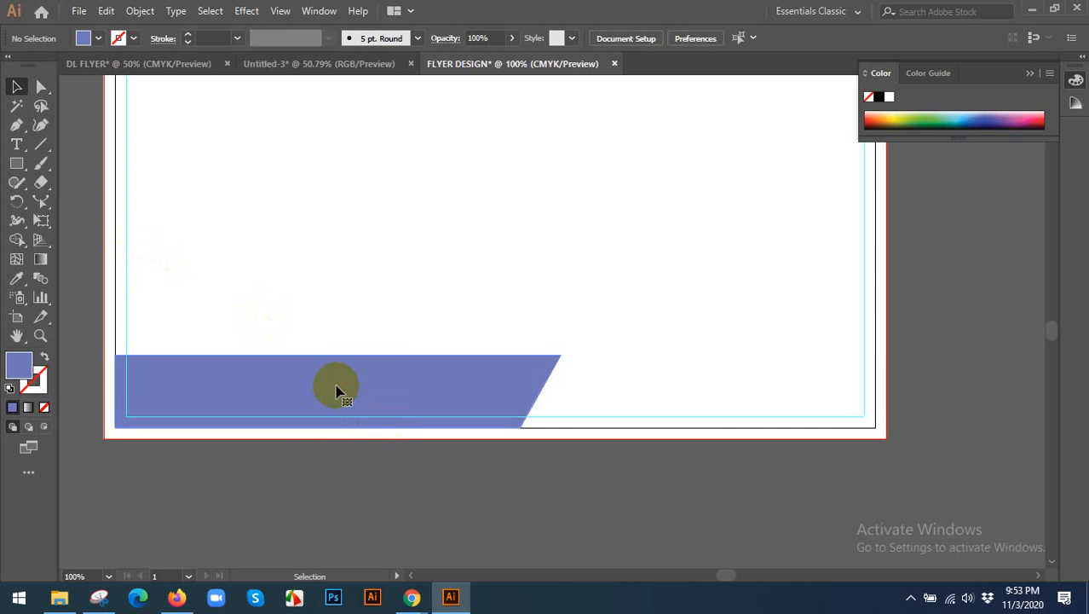
Make a reflected copy of the footer shape about the vertical axis and move it beyond the original's slanted end.
click(337, 390)
scroll(341, 375, down, 1)
right_click(345, 348)
mouse_move(379, 256)
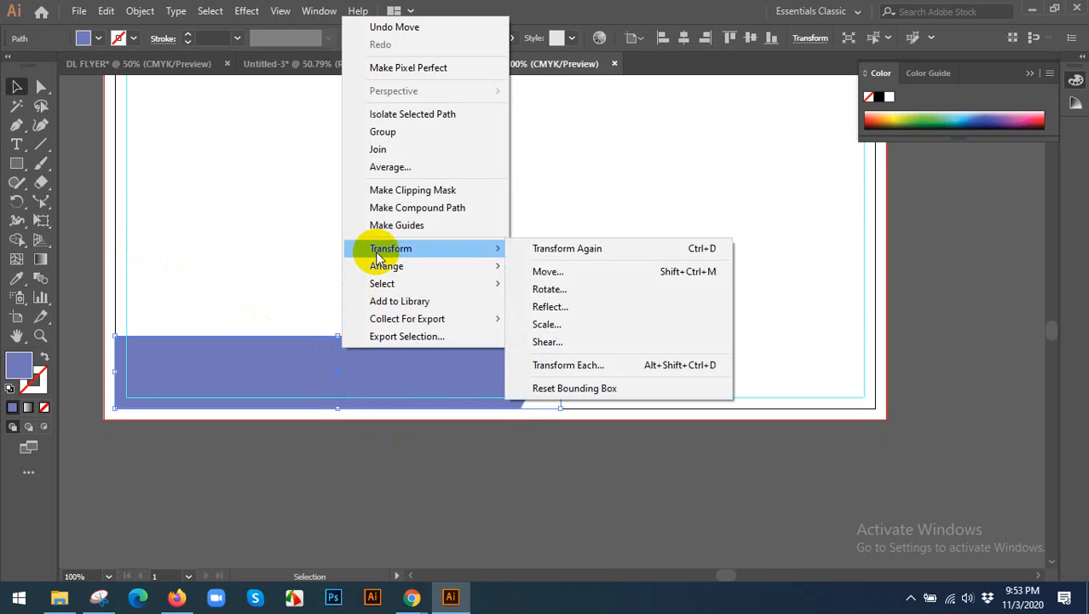
click(550, 307)
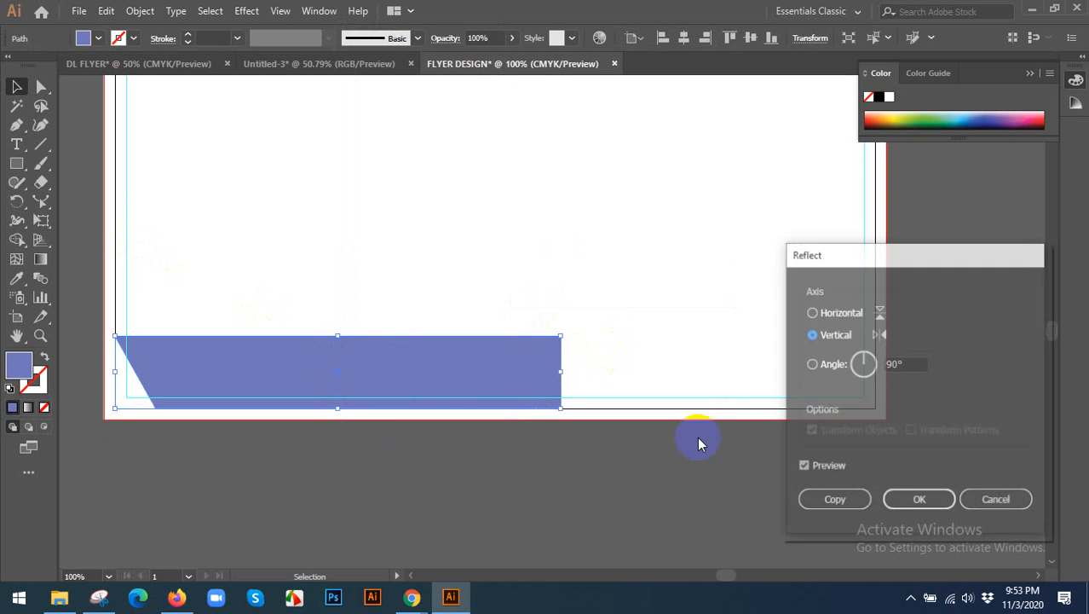
click(829, 500)
drag(404, 380, 844, 380)
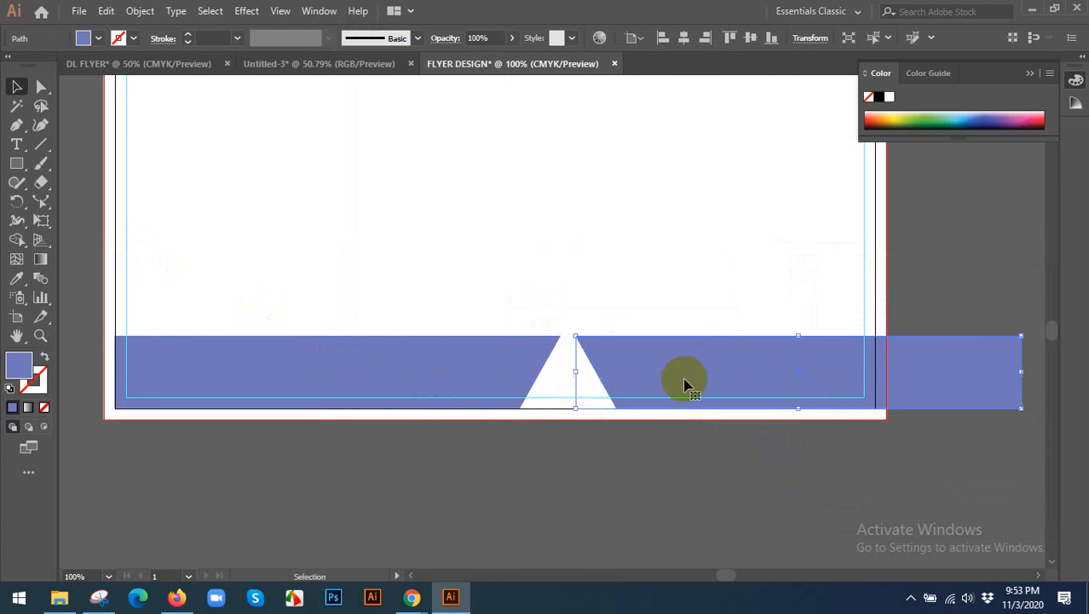
Check the reference footer in Chrome, then reflect the copied shape about the horizontal axis and move it near the original, leaving a narrow slanted gap.
mouse_move(418, 592)
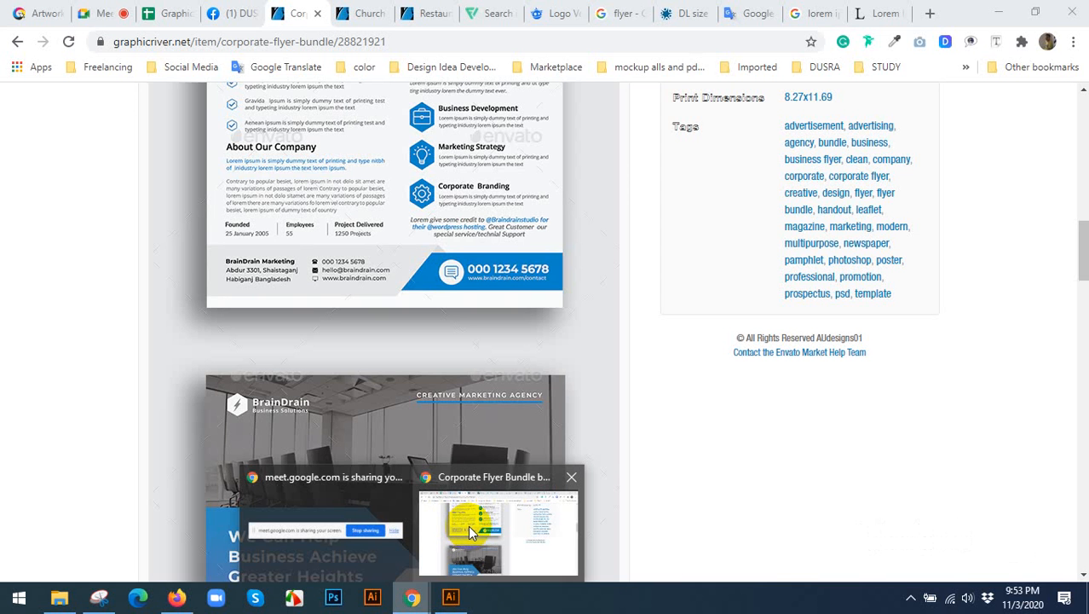
click(467, 530)
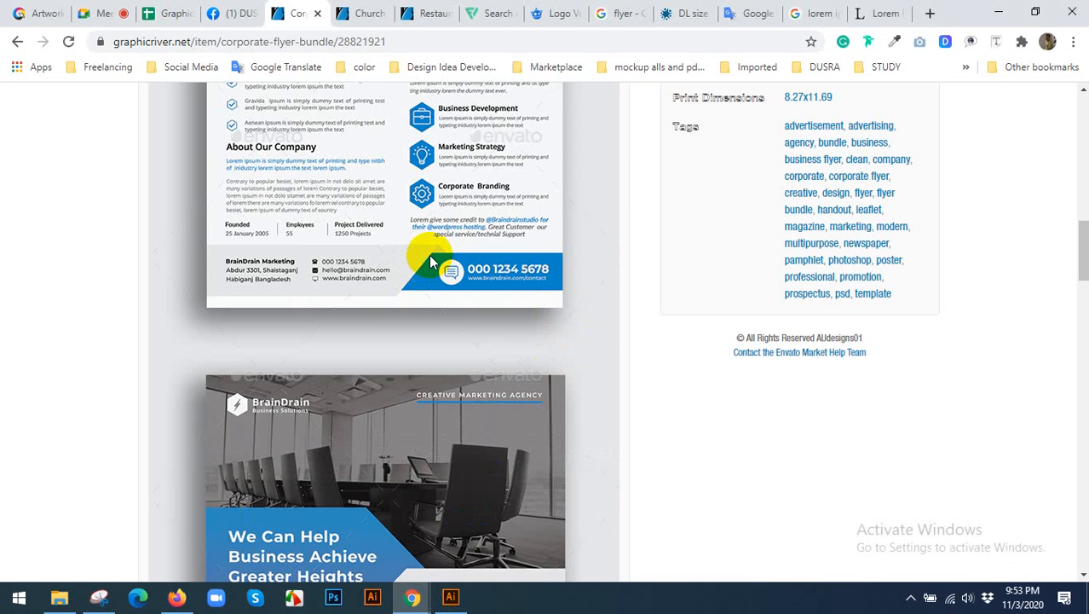
click(451, 597)
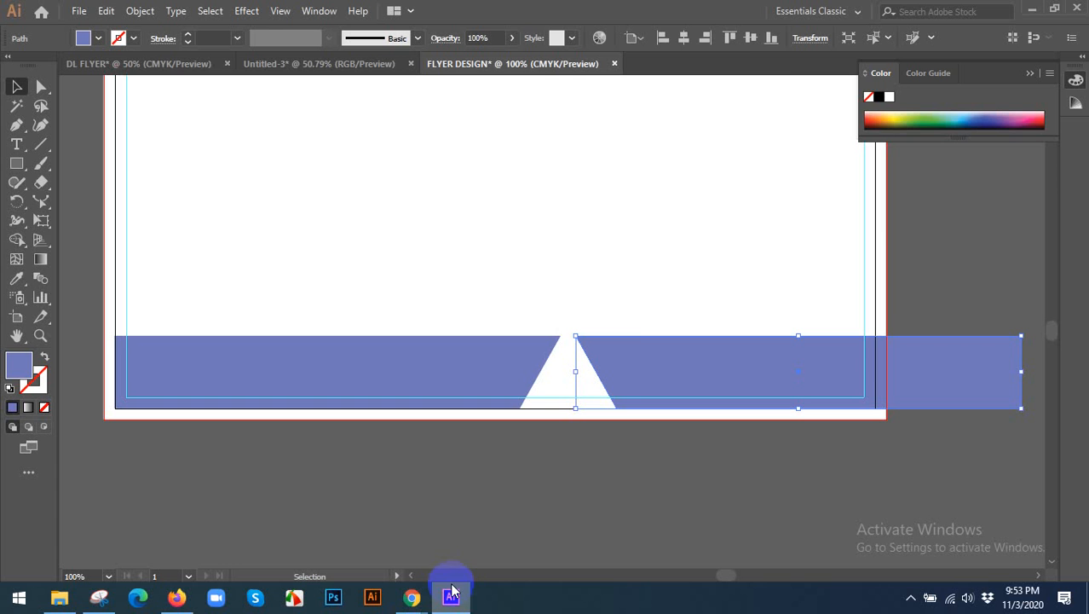
right_click(629, 354)
mouse_move(664, 248)
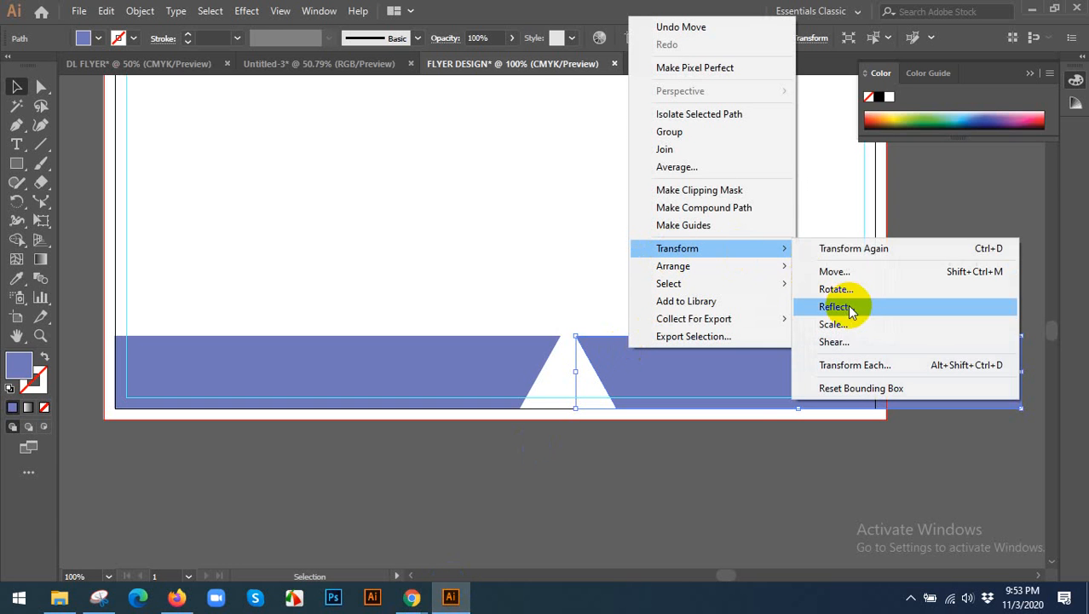
click(851, 307)
click(844, 312)
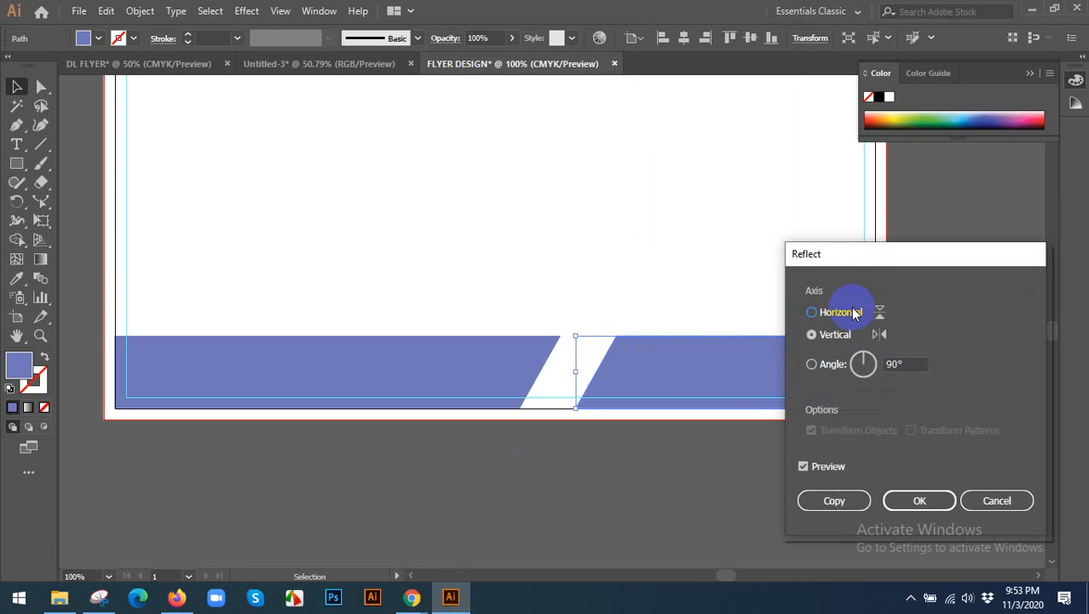
click(918, 501)
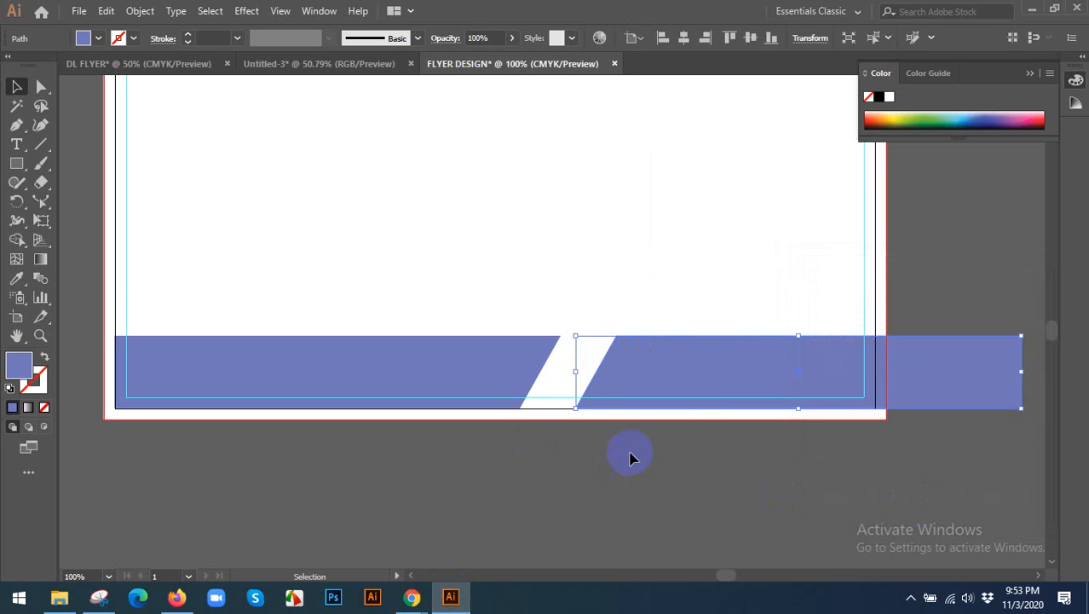
drag(705, 383, 670, 382)
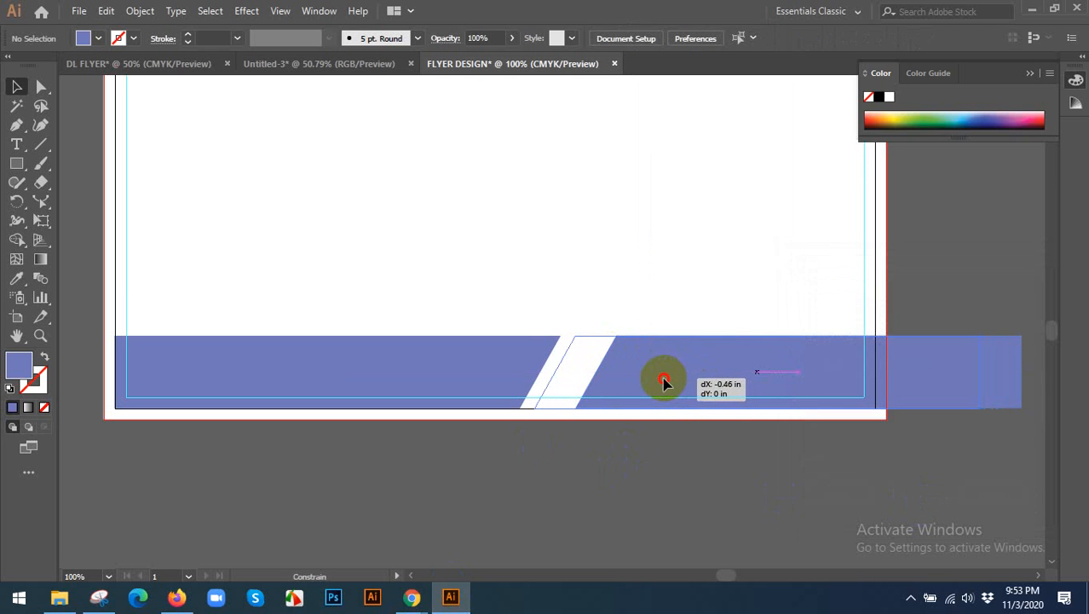
drag(662, 384, 663, 383)
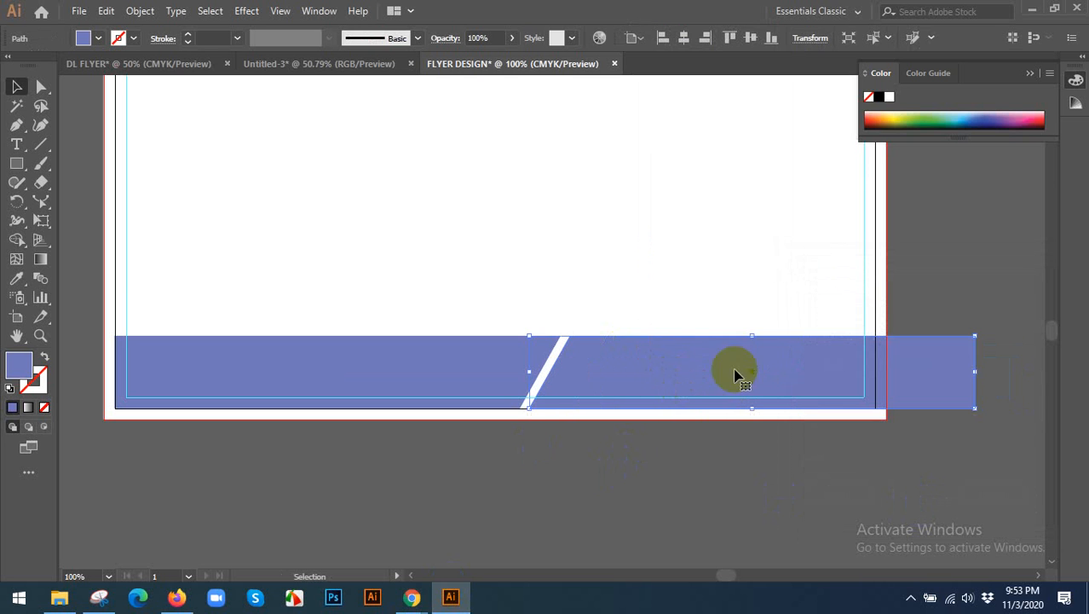
Lower the copied footer shape's top edge by moving its two upper anchors down together.
click(43, 88)
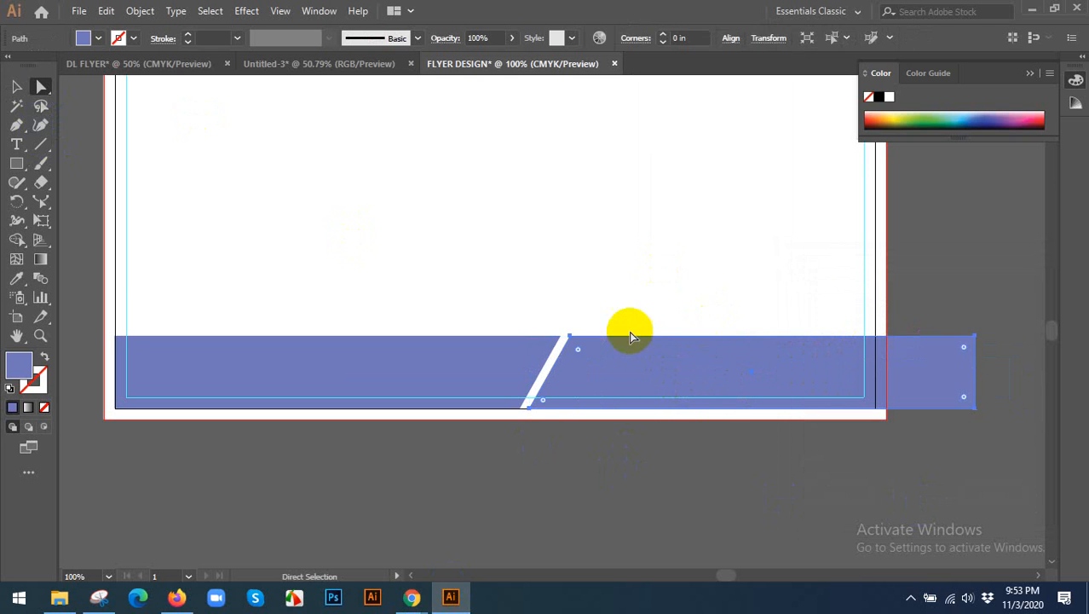
click(570, 335)
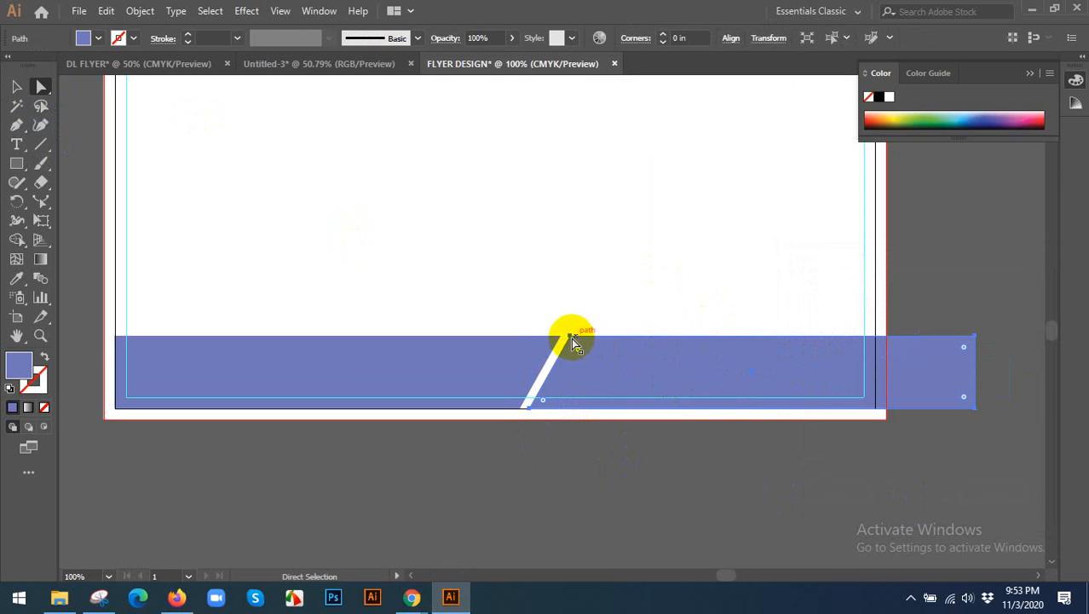
click(570, 337)
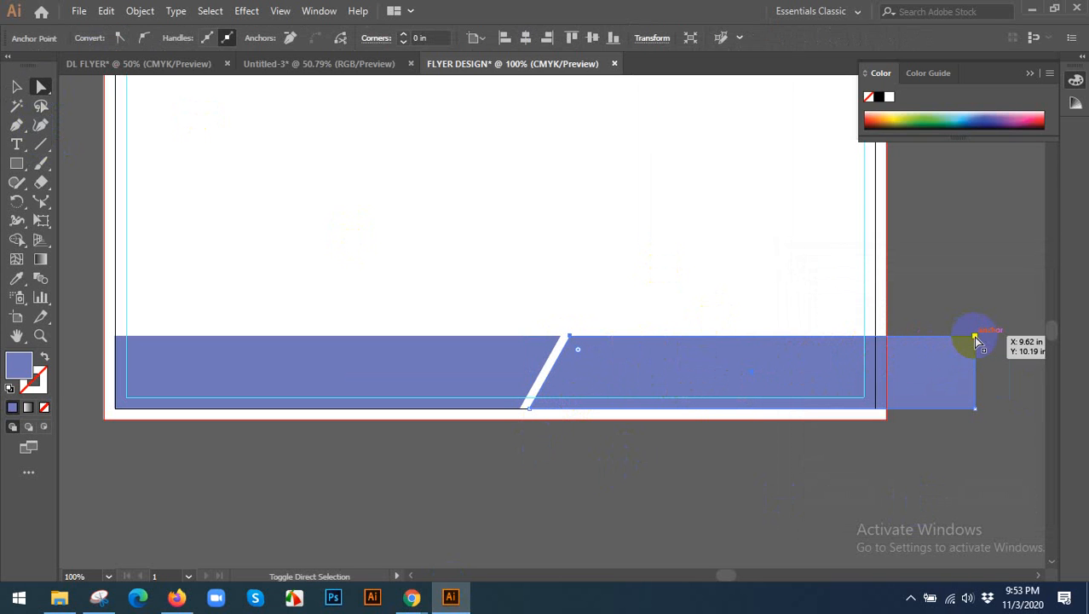
drag(975, 337, 976, 357)
key(v)
click(736, 466)
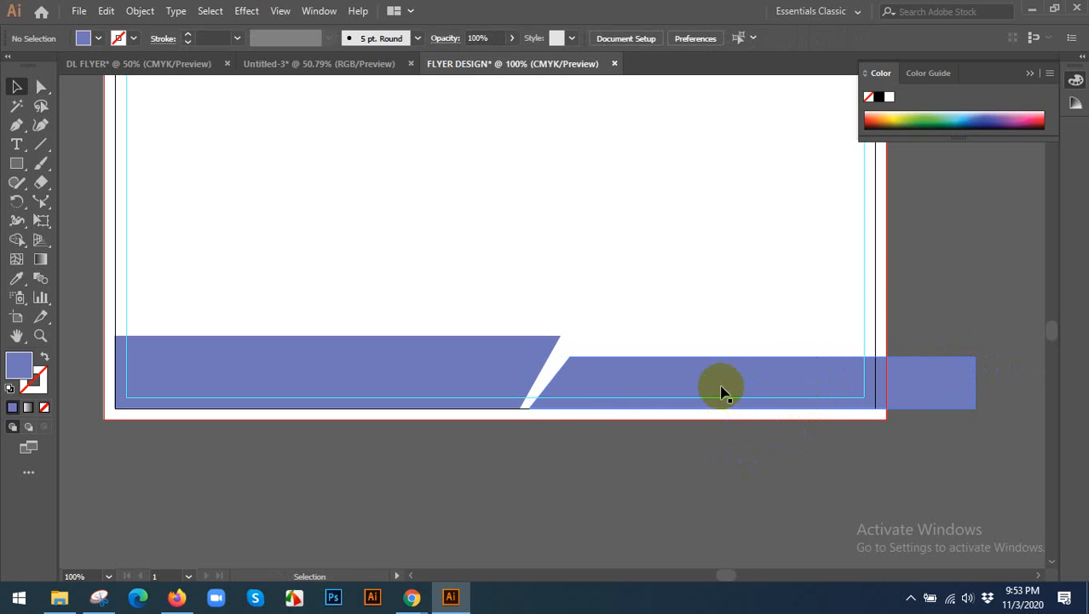
Move the copied footer shape slightly up to overlap the original's slanted end, and fill it with a darker blue.
drag(720, 388, 718, 378)
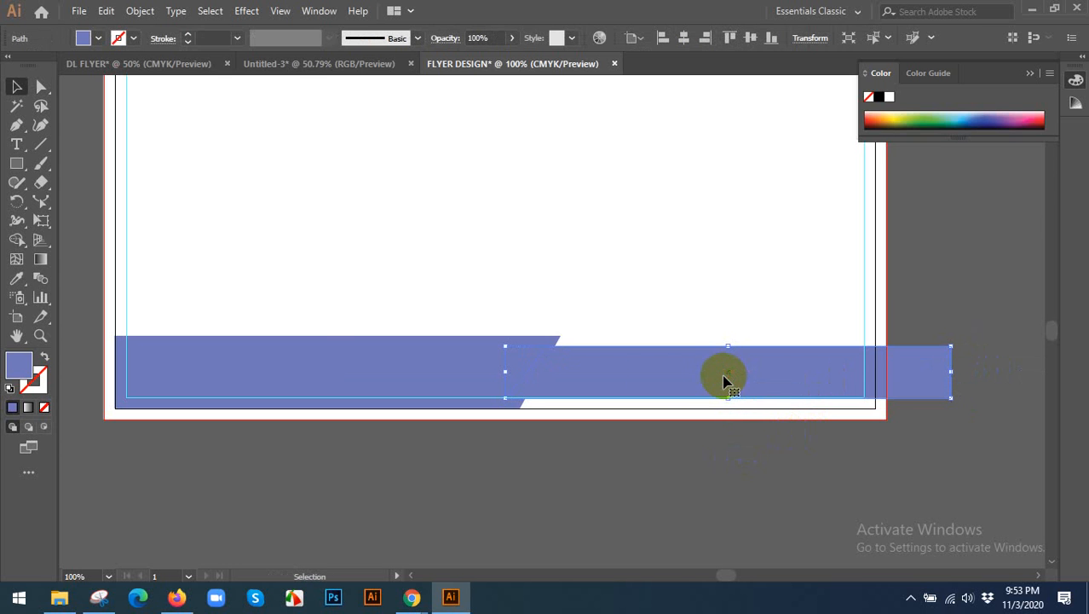
double_click(19, 368)
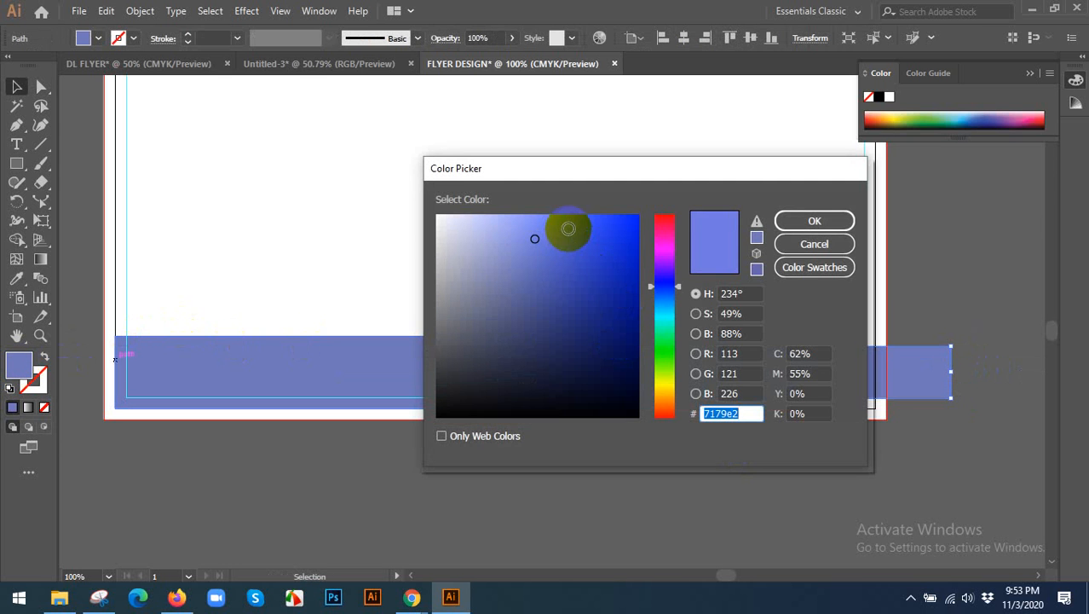
click(569, 229)
click(813, 225)
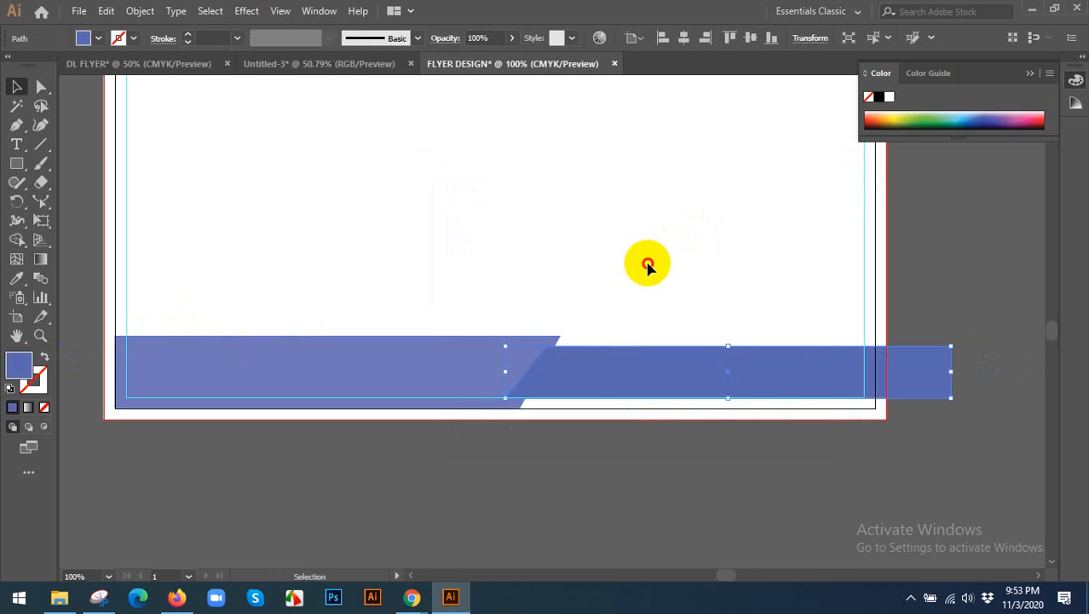
Send the darker blue footer shape behind the lighter one and deselect it.
click(648, 265)
click(612, 382)
key(a)
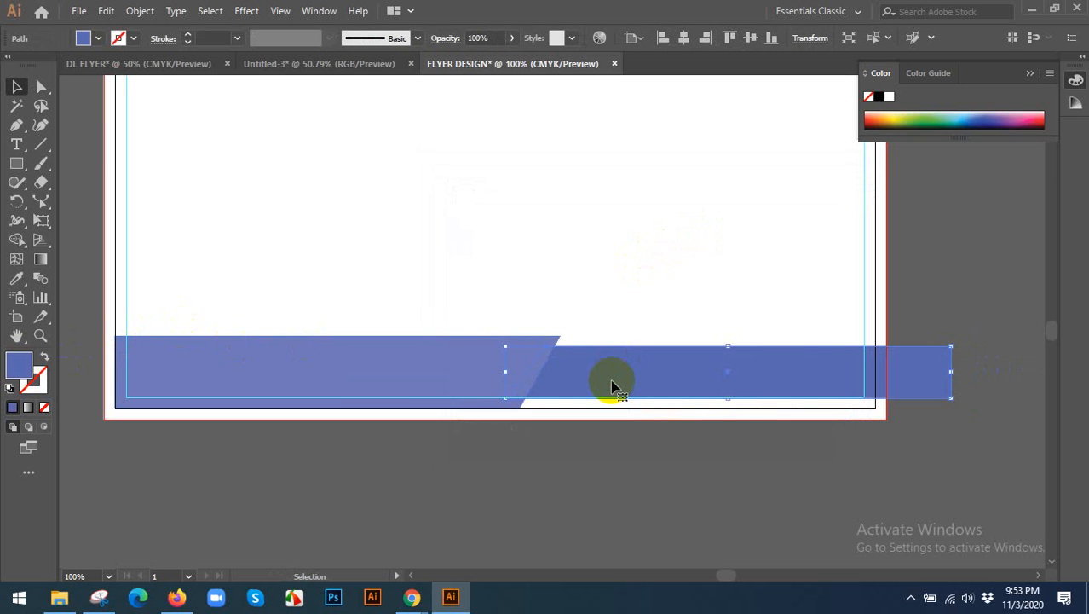
click(653, 325)
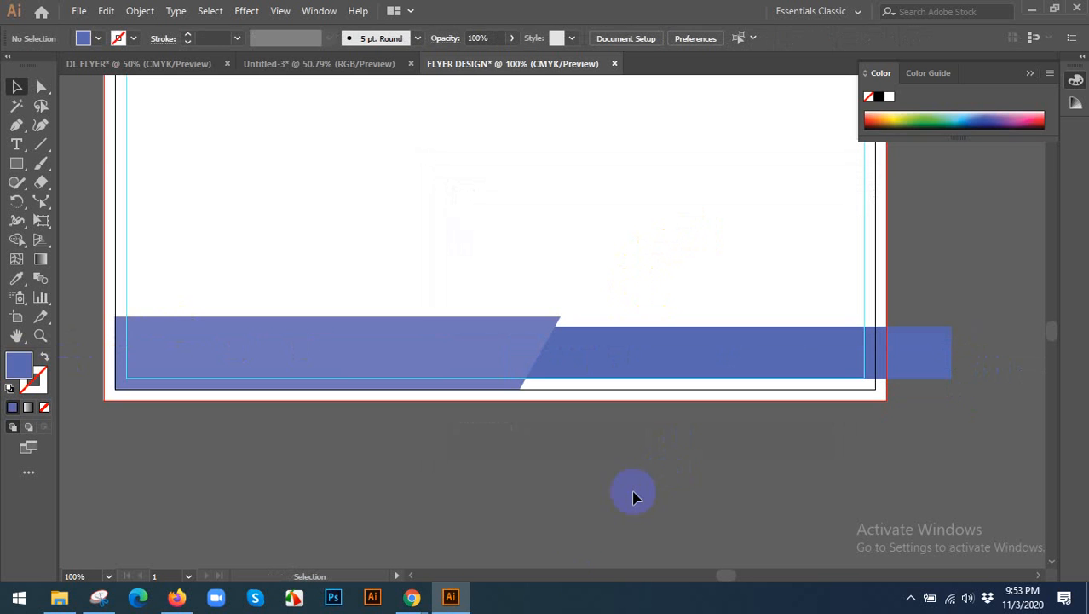
Check the reference footer in Chrome, then draw a triangle about 0.21 in wide and 0.12 in high with the Pen tool, joining the two footer shapes' top edges.
mouse_move(412, 592)
click(471, 532)
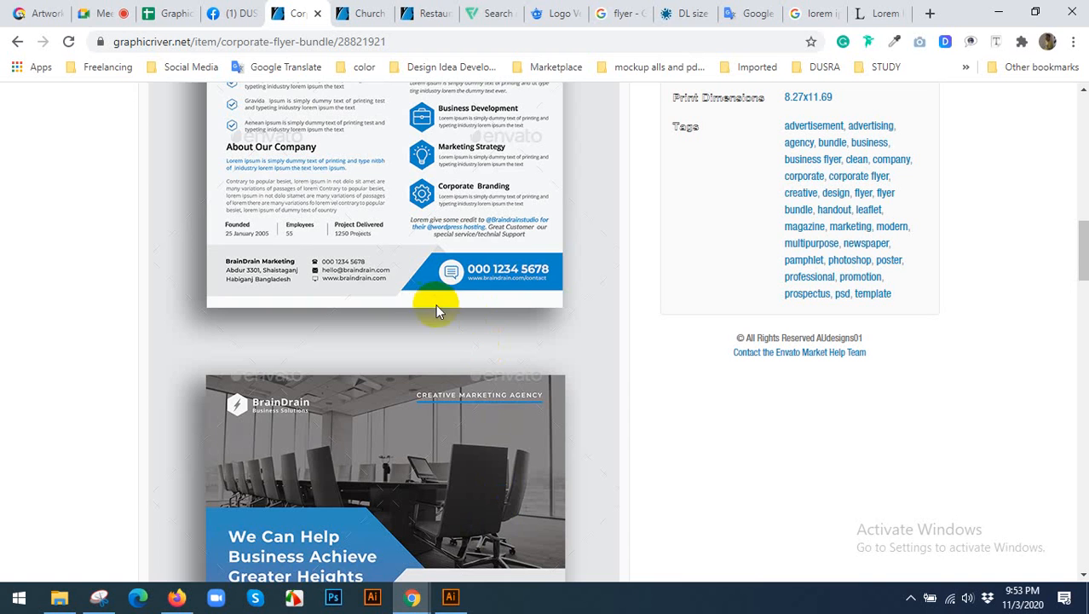
click(451, 597)
scroll(539, 357, up, 3)
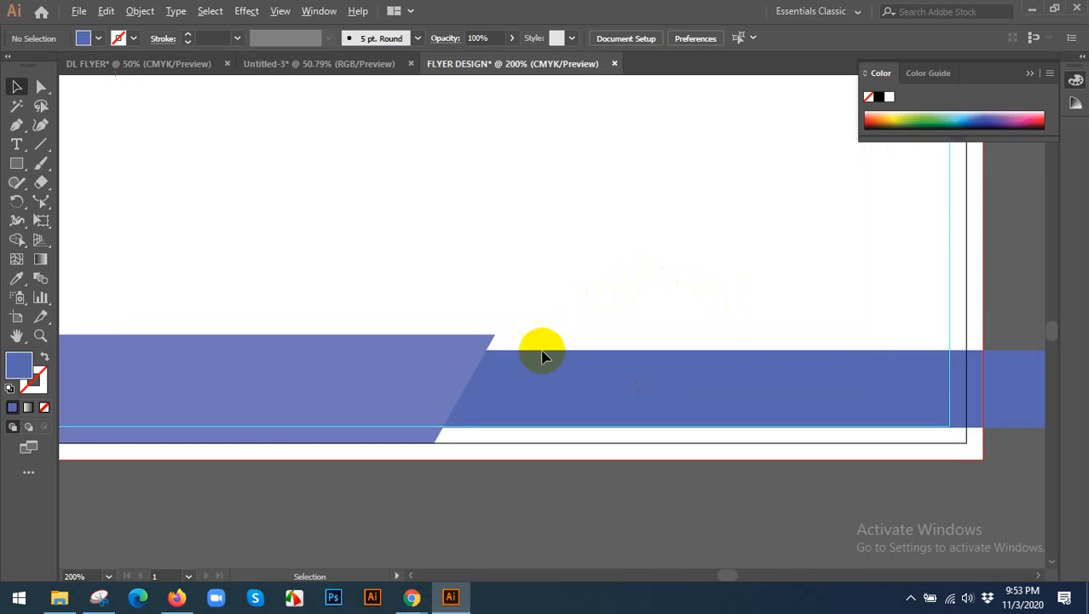
scroll(466, 391, up, 2)
click(16, 125)
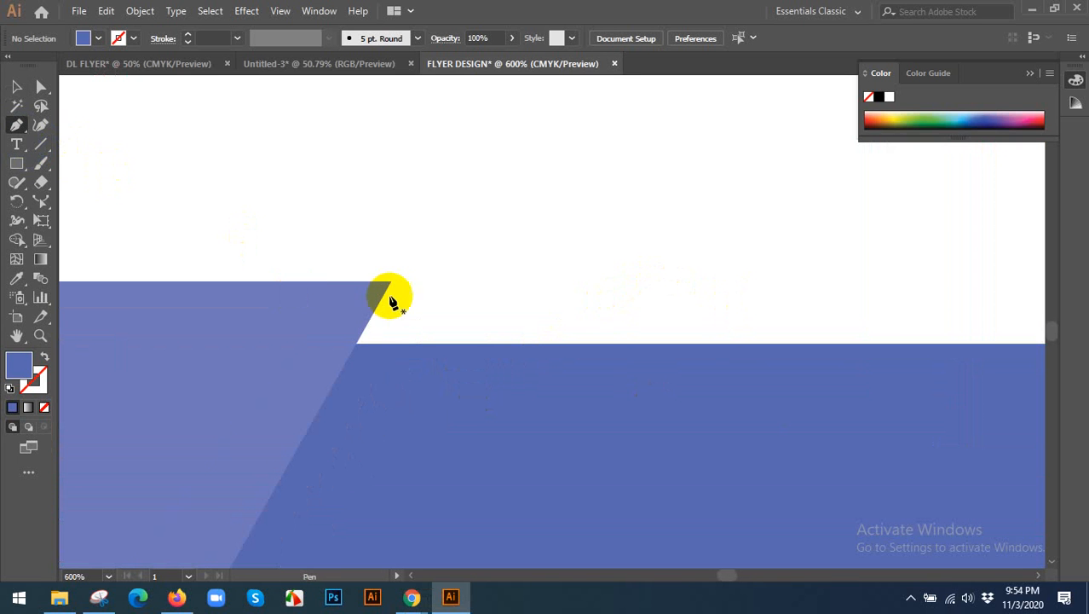
click(391, 283)
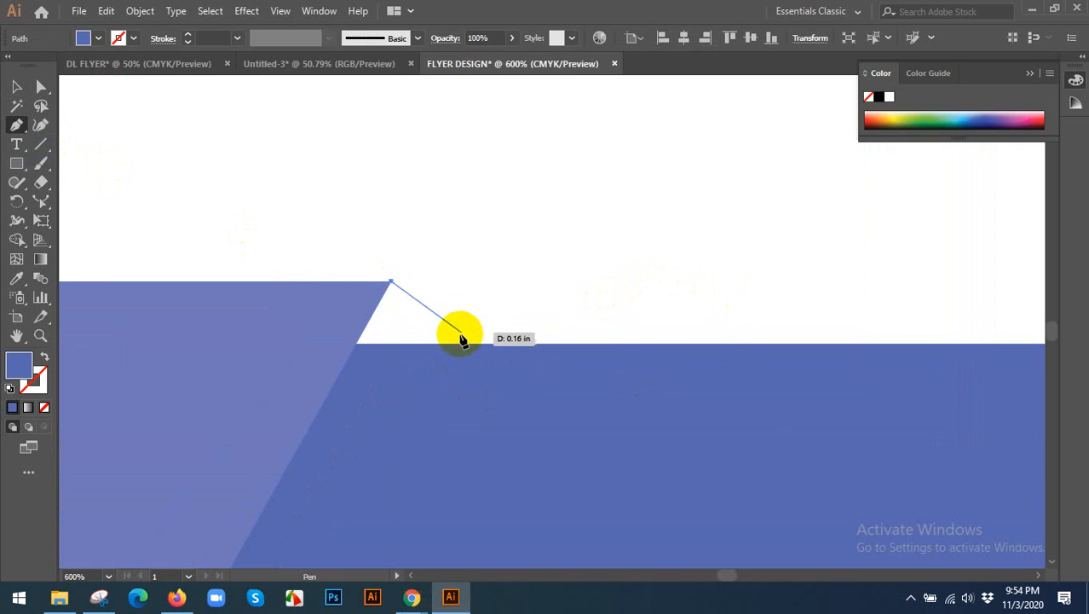
click(467, 344)
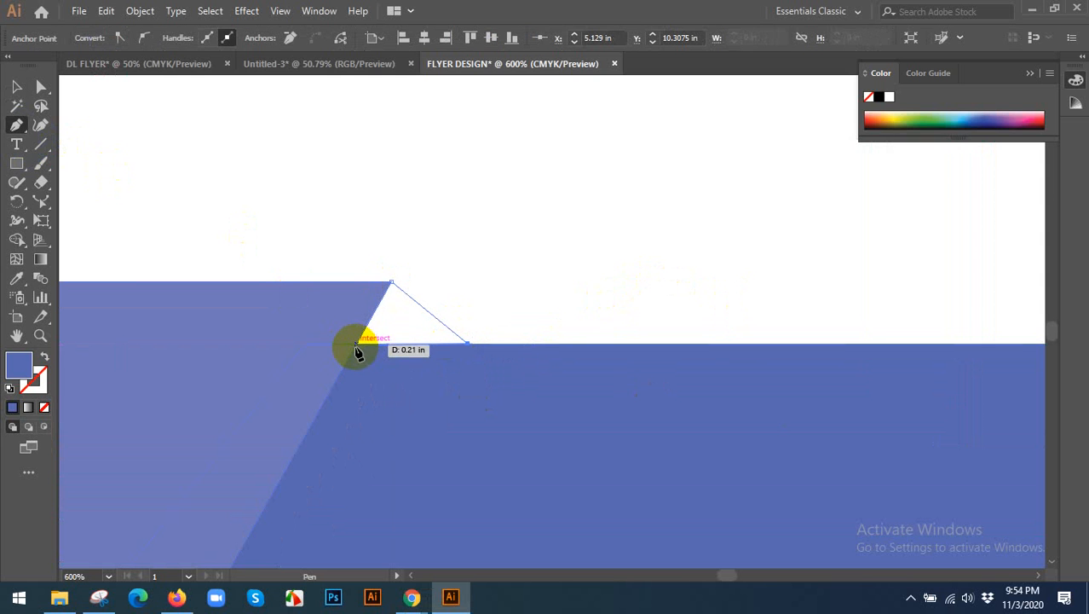
click(358, 345)
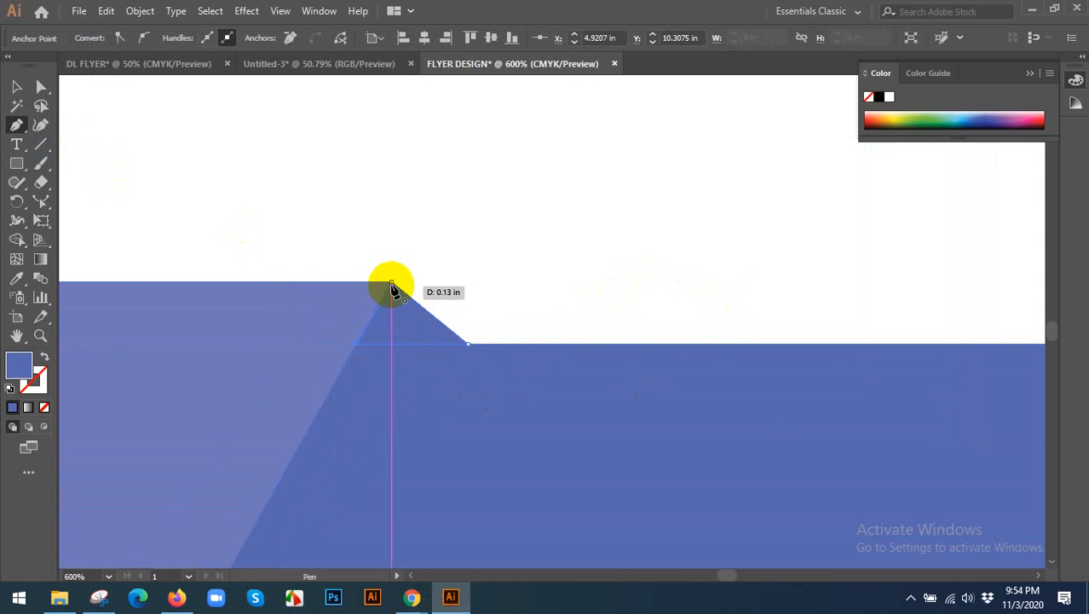
click(392, 283)
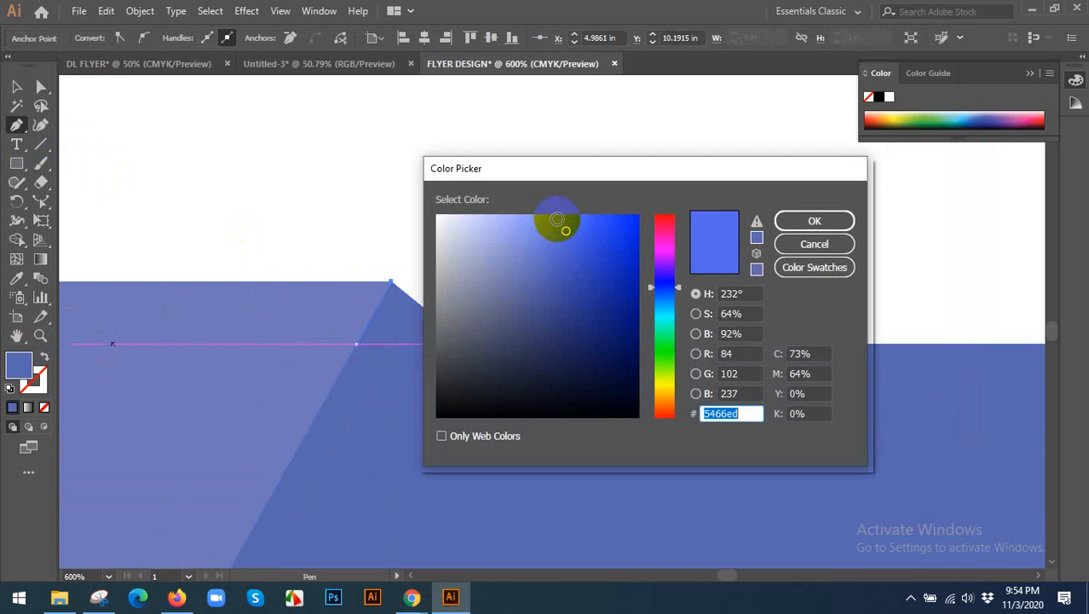
Fill the small connecting triangle with a slightly lighter blue and deselect it.
click(558, 220)
click(811, 220)
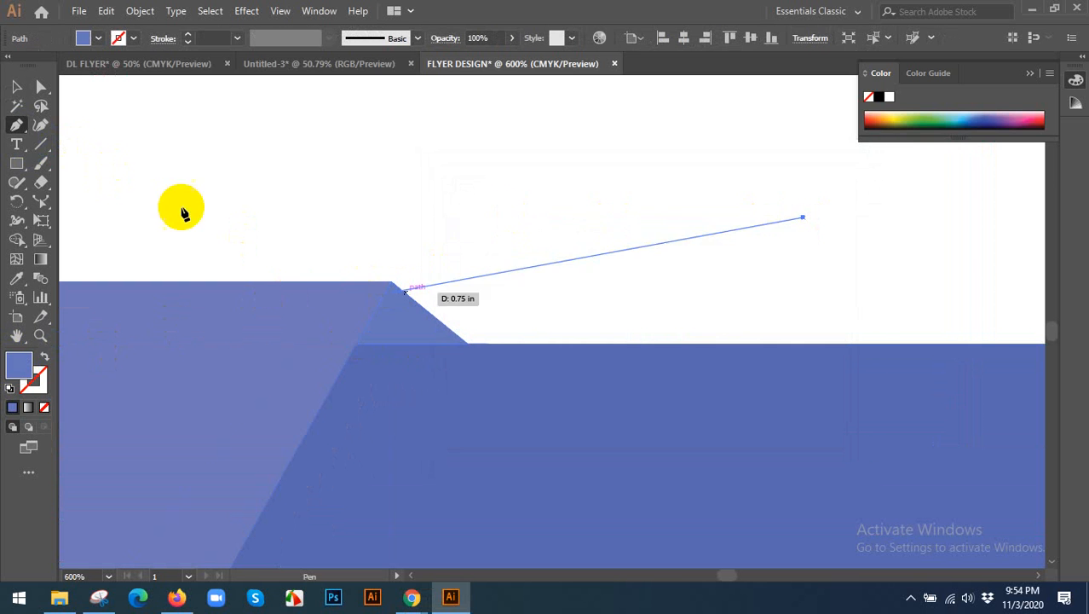
click(26, 87)
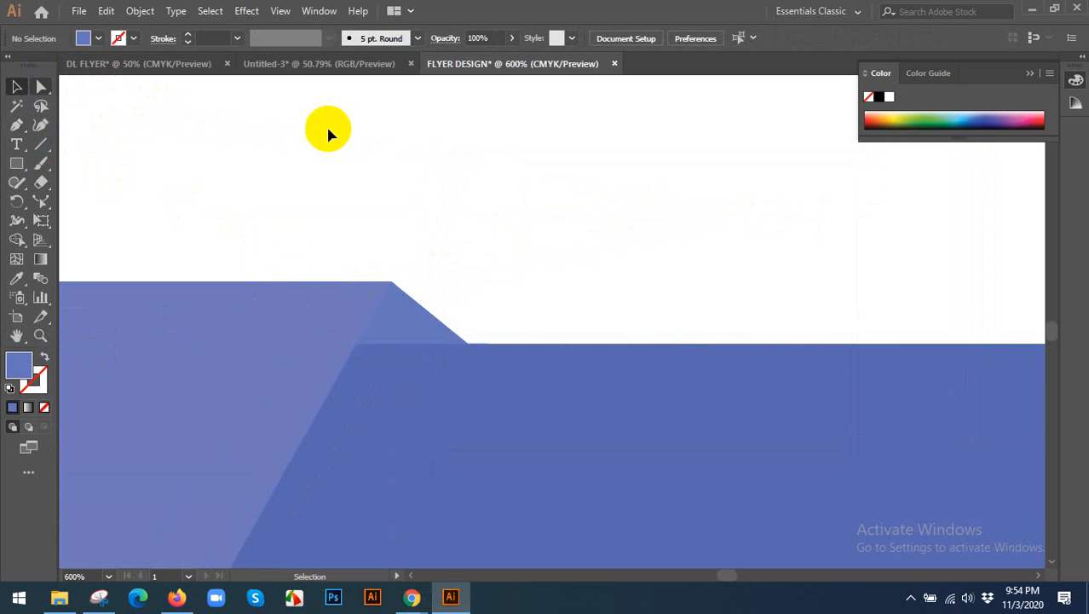
Review the whole flyer, then examine the corporate flyer bundle's second template, feature list and fonts used on GraphicRiver in Chrome.
key(ctrl+0)
scroll(808, 466, down, 1)
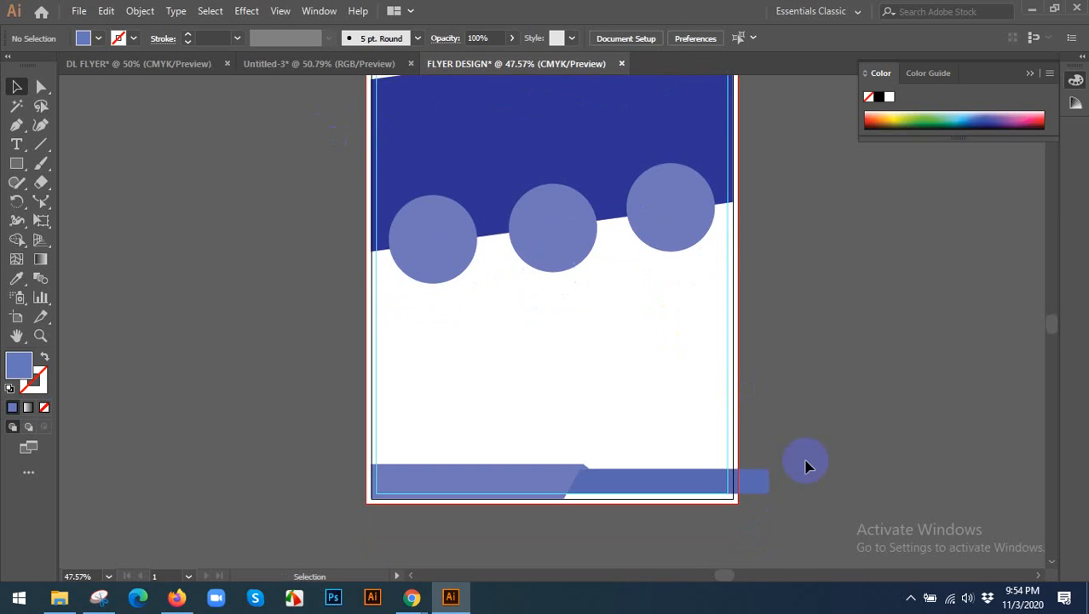
scroll(707, 528, up, 1)
scroll(596, 365, down, 2)
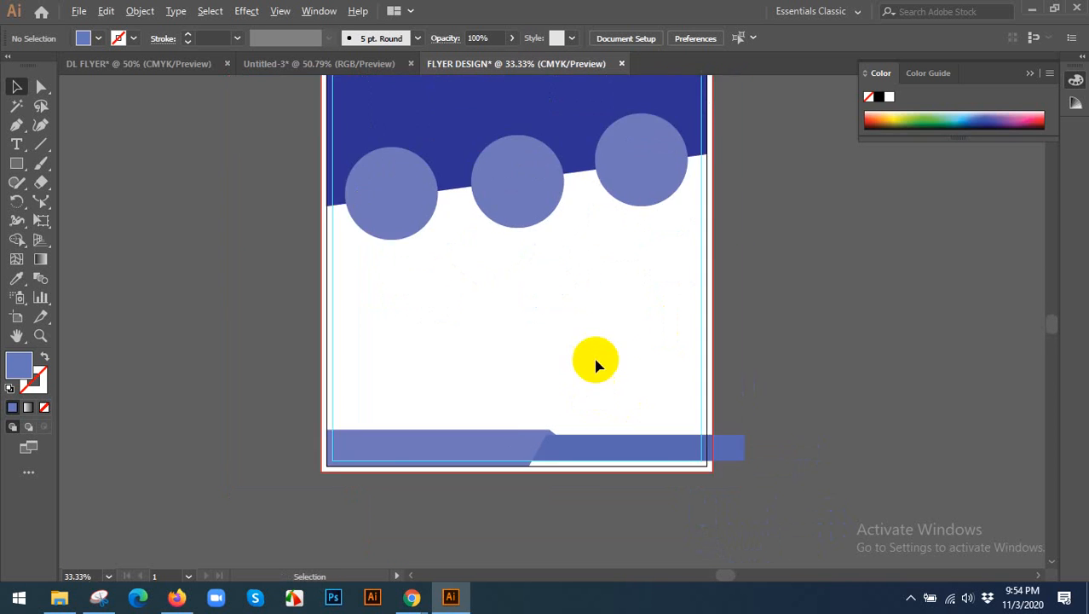
drag(563, 331, 494, 375)
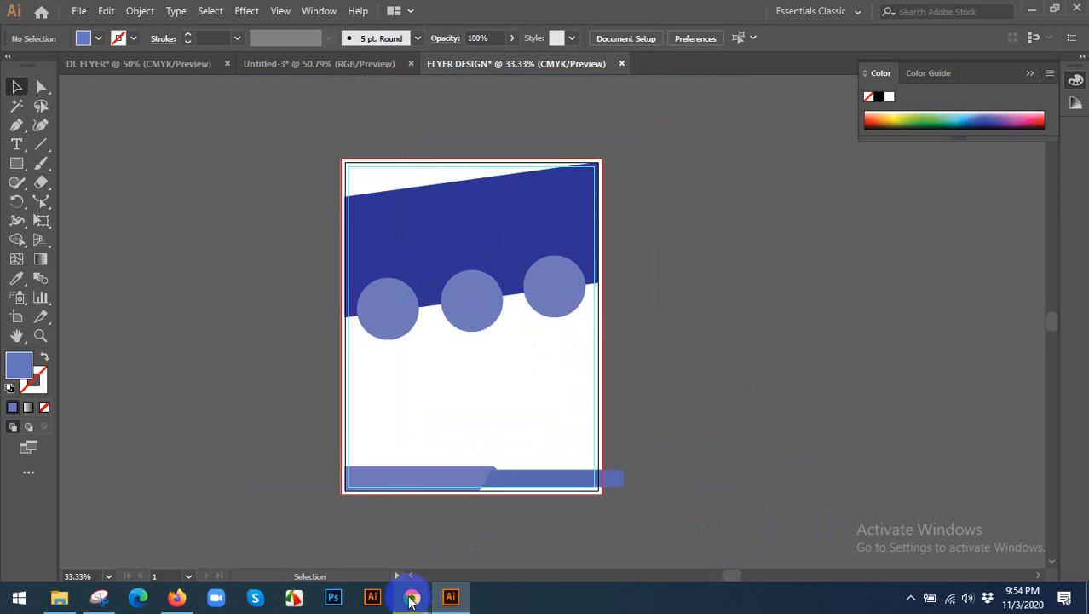
mouse_move(413, 591)
click(474, 516)
scroll(524, 379, down, 10)
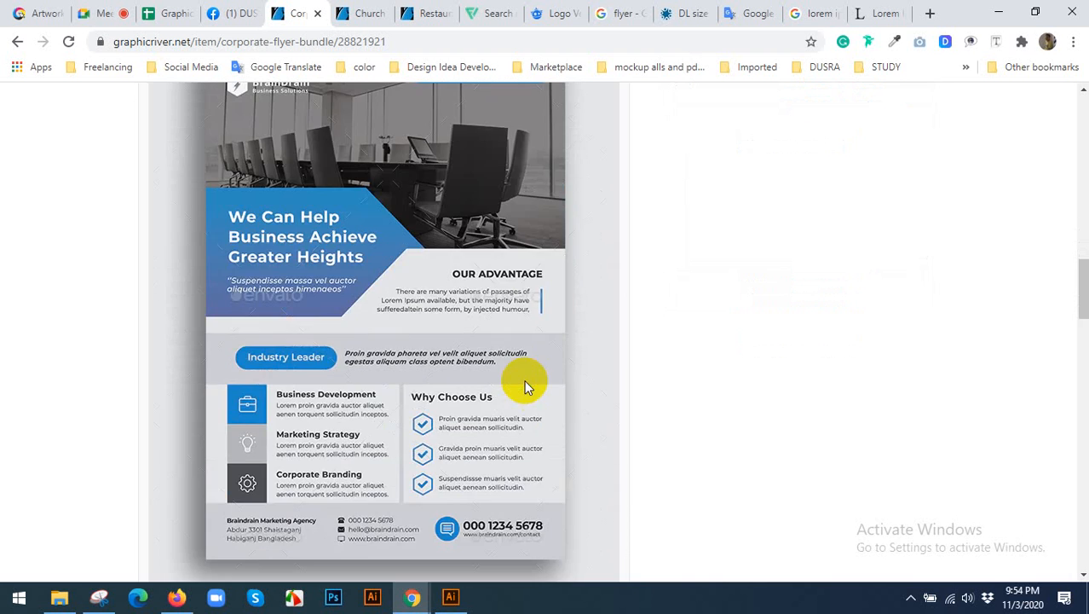
scroll(497, 349, down, 1)
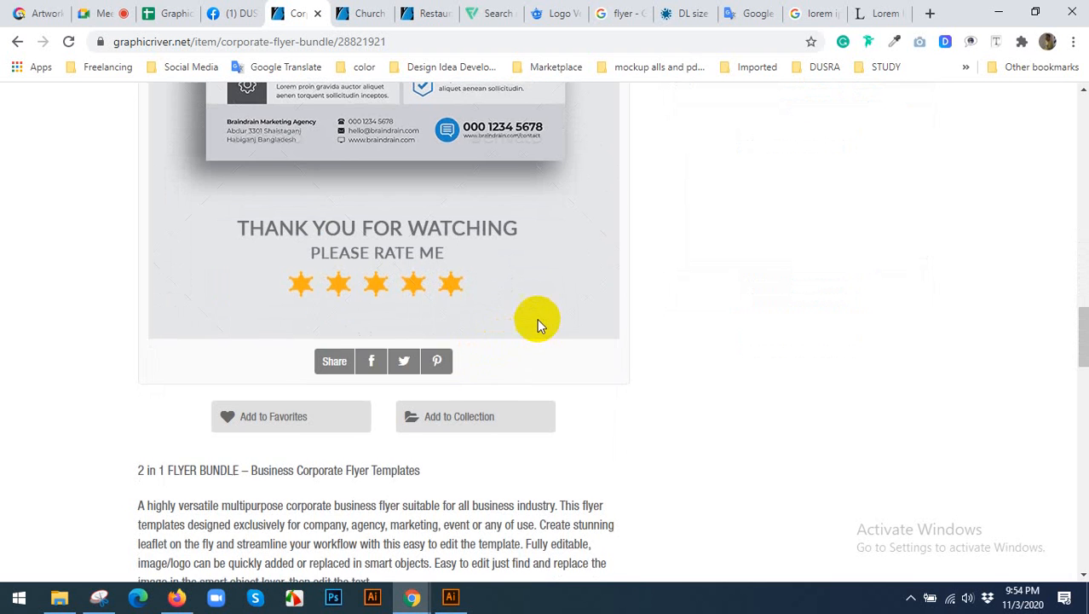
scroll(545, 299, up, 3)
scroll(558, 273, up, 4)
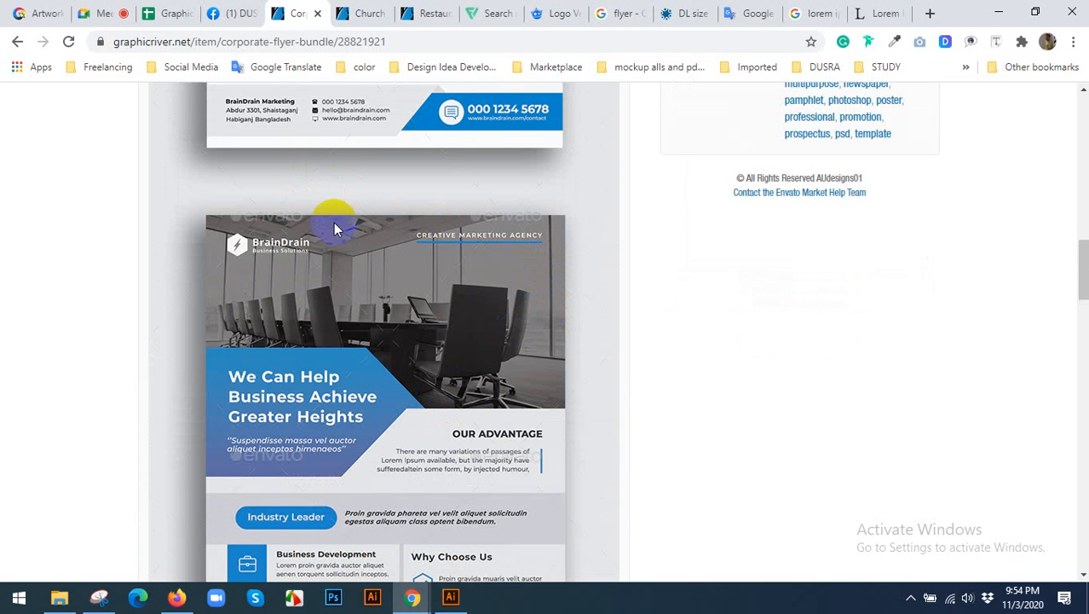
click(509, 217)
scroll(526, 242, down, 2)
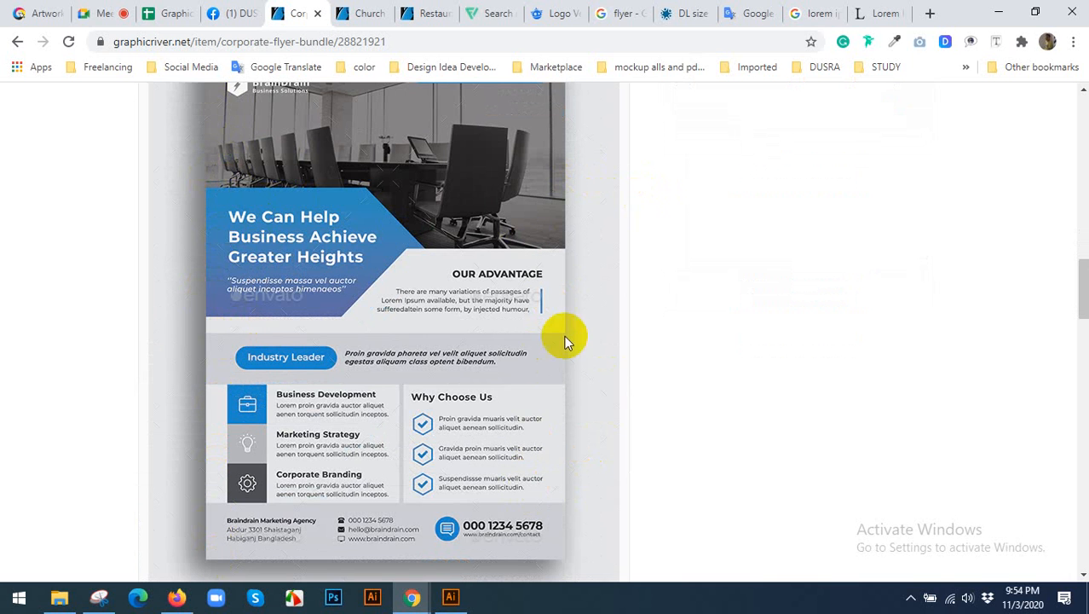
scroll(418, 377, down, 2)
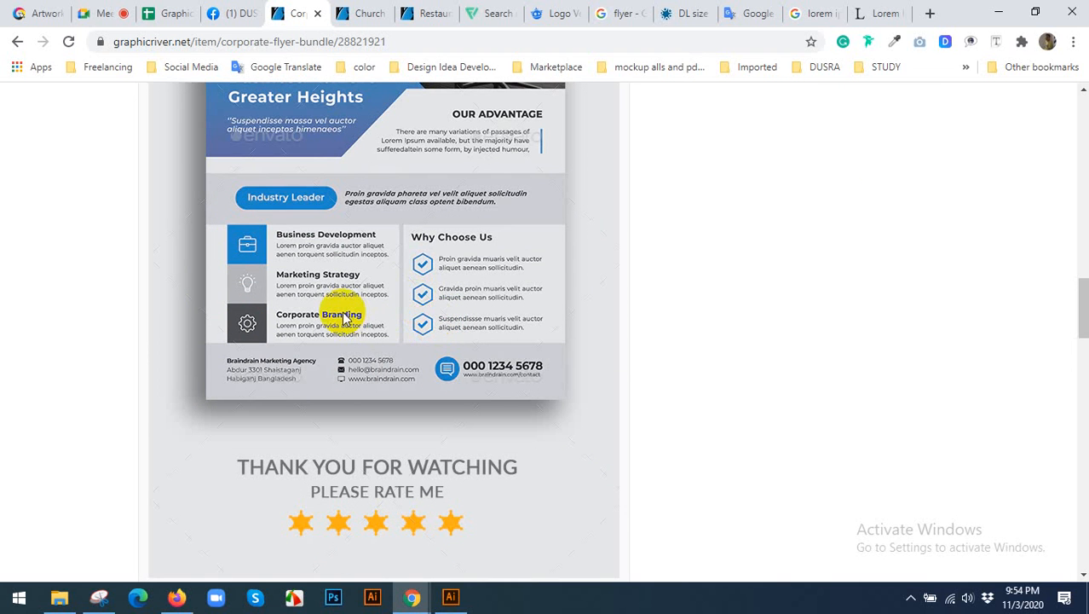
scroll(367, 328, down, 4)
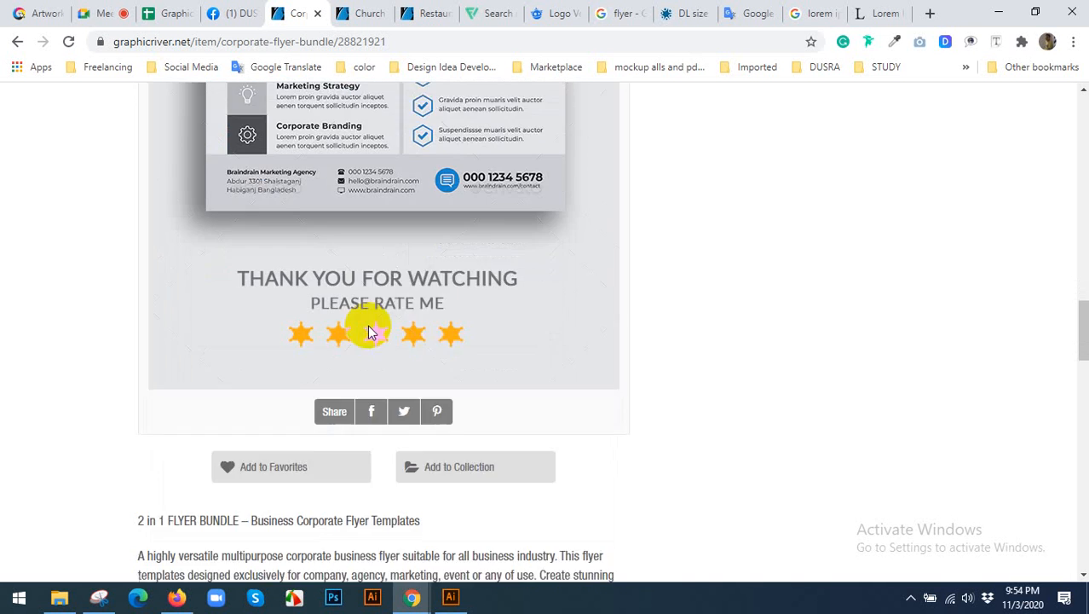
scroll(458, 336, down, 5)
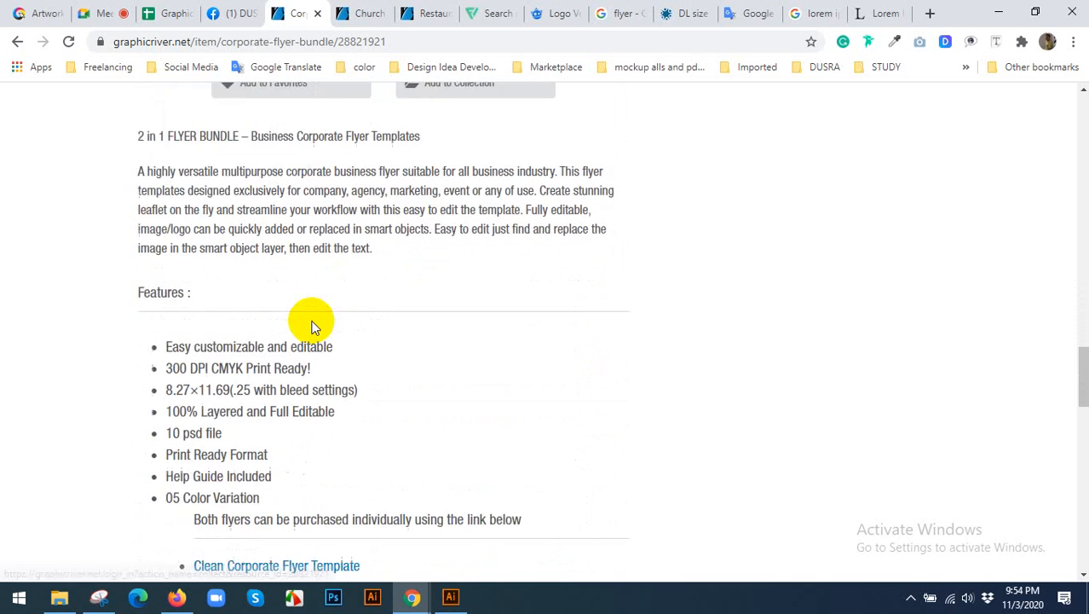
scroll(426, 296, up, 5)
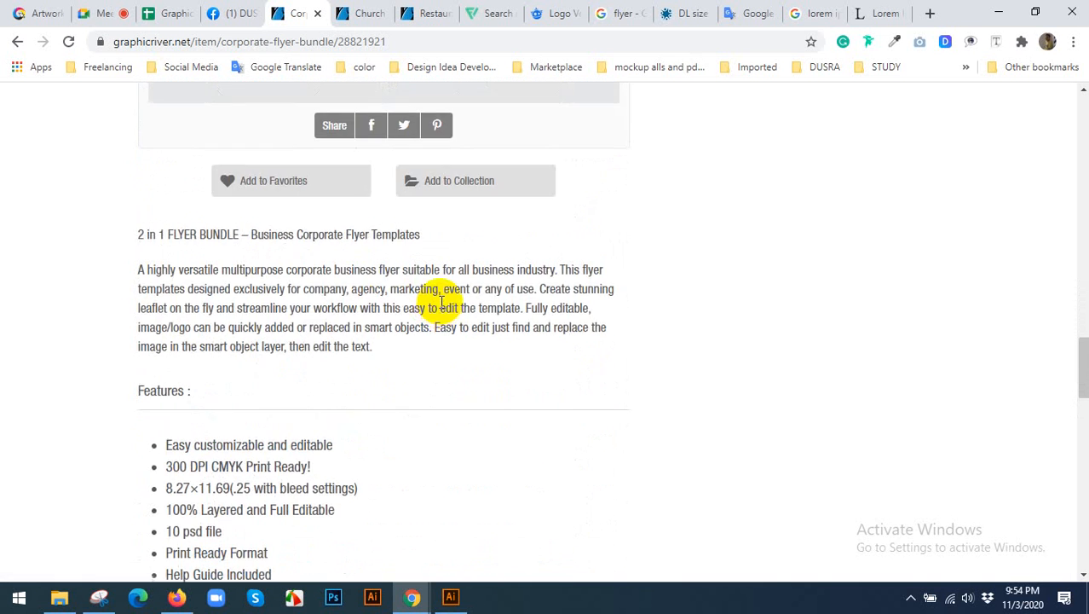
scroll(442, 307, down, 5)
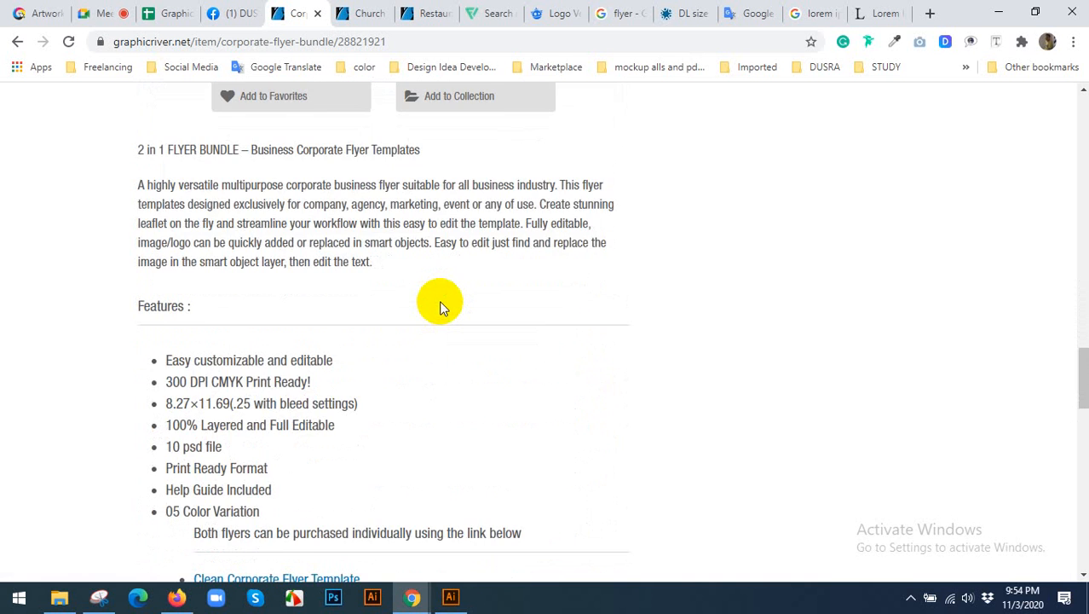
scroll(444, 307, down, 2)
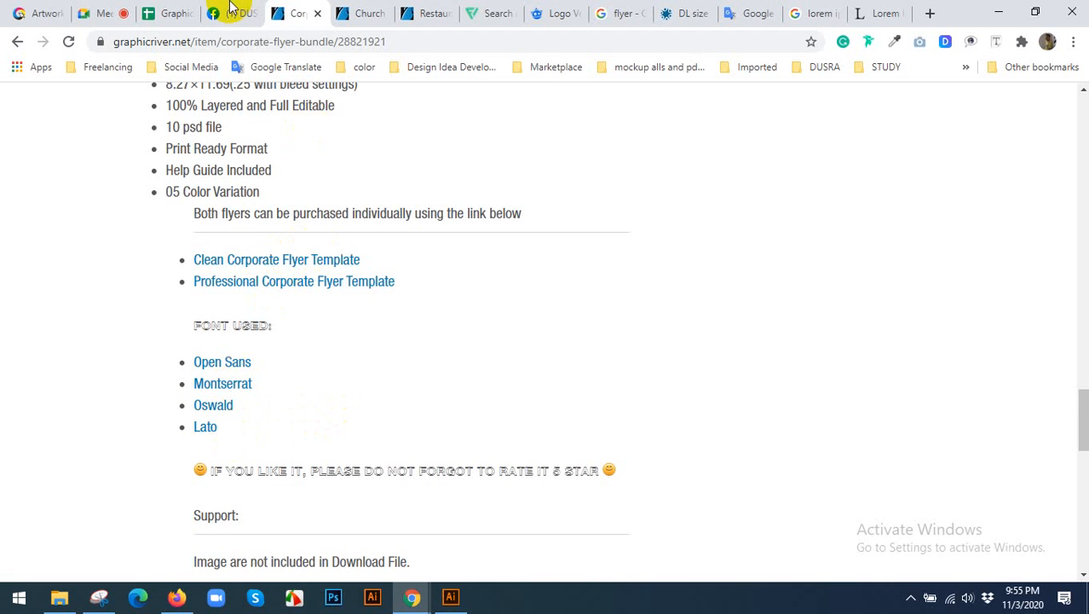
Check the Google Meet call, then switch back to Illustrator and compare the flyer design with the plumbing flyer mockup document.
click(98, 12)
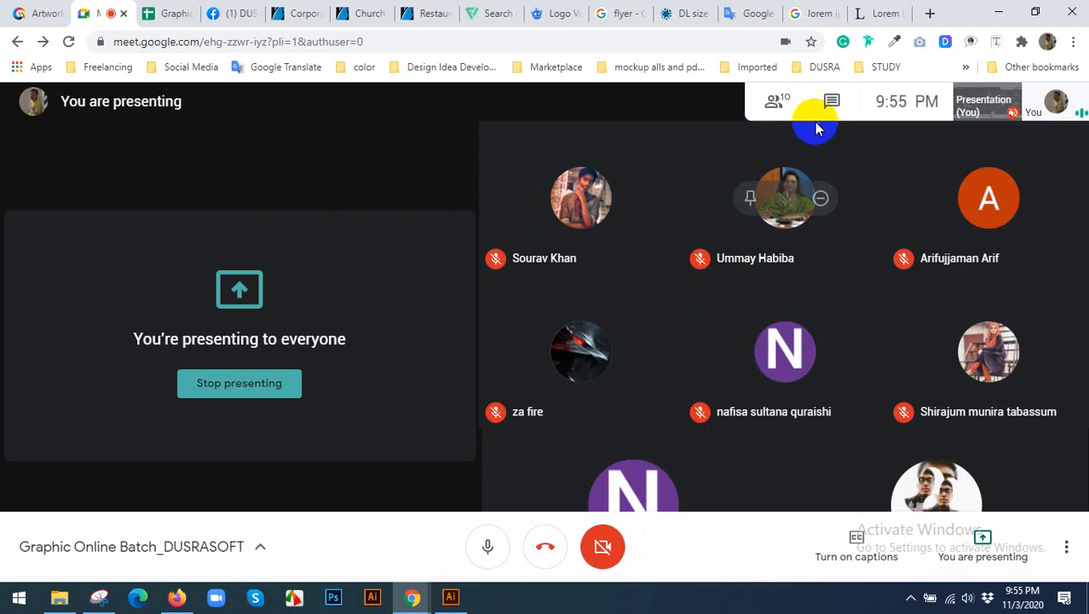
click(451, 596)
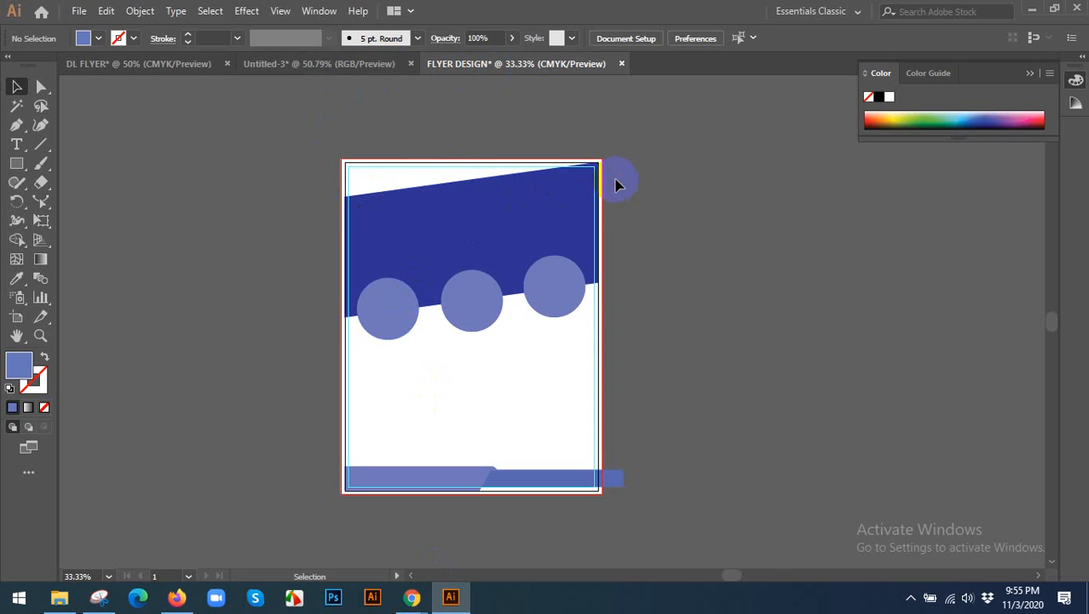
click(300, 61)
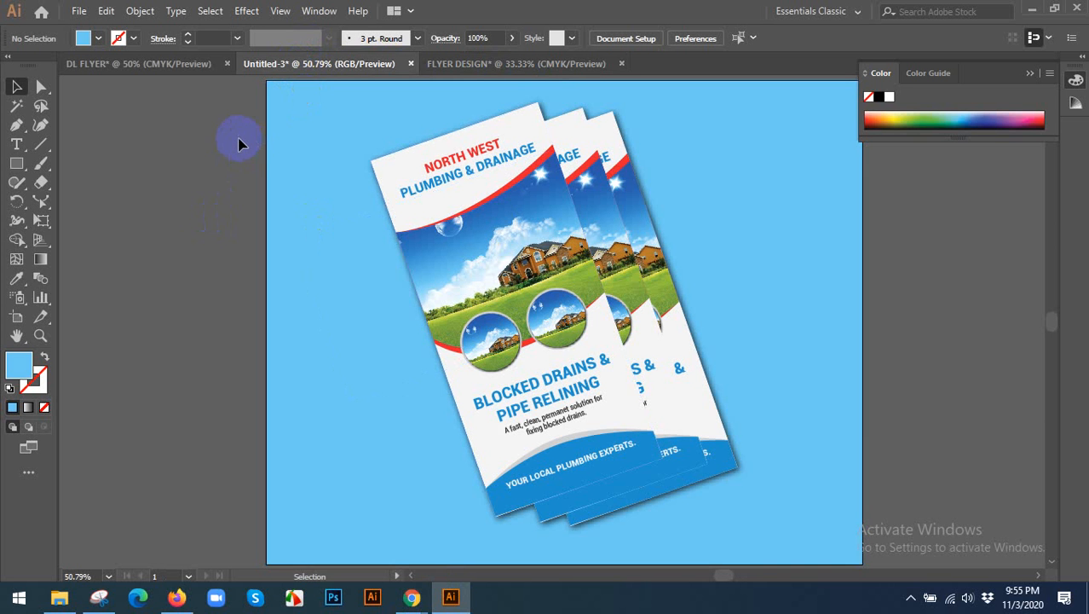
click(478, 65)
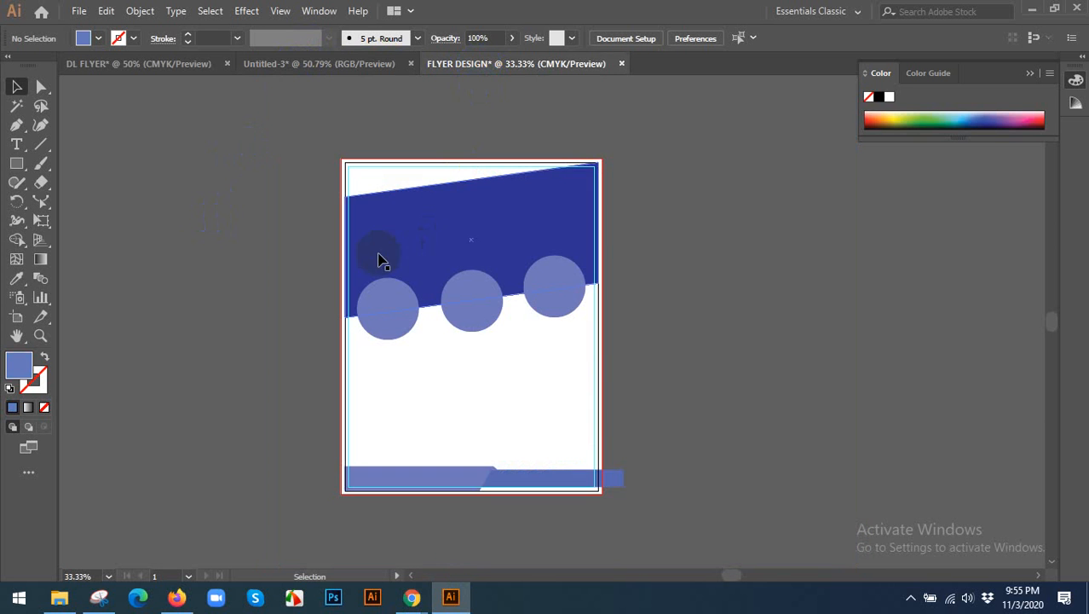
click(298, 63)
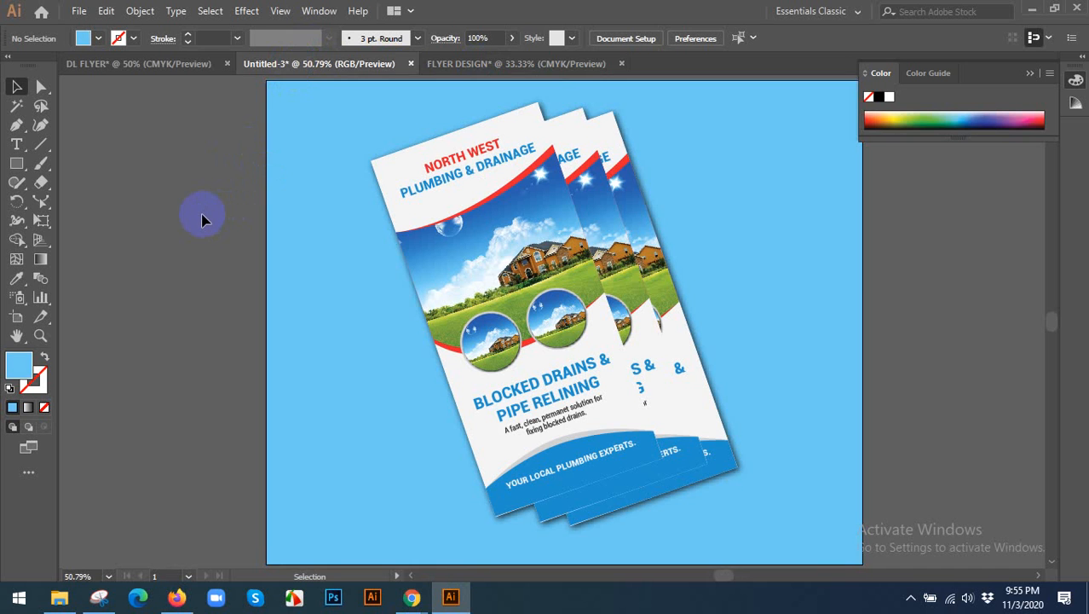
click(512, 62)
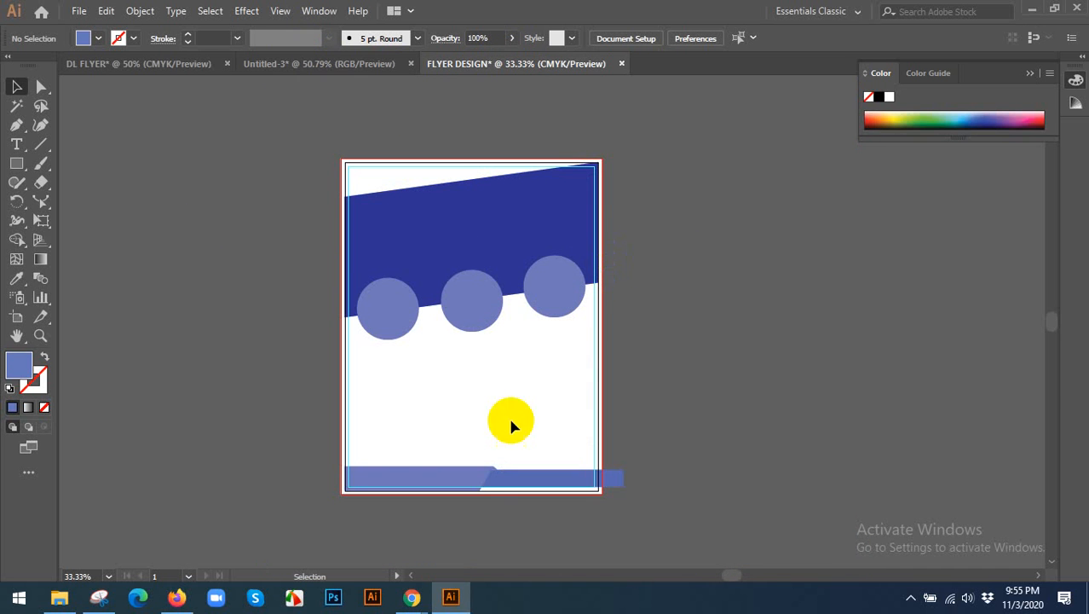
Return to the Google Meet call in Chrome and show the hidden Windows notification-area icons.
mouse_move(418, 591)
click(463, 515)
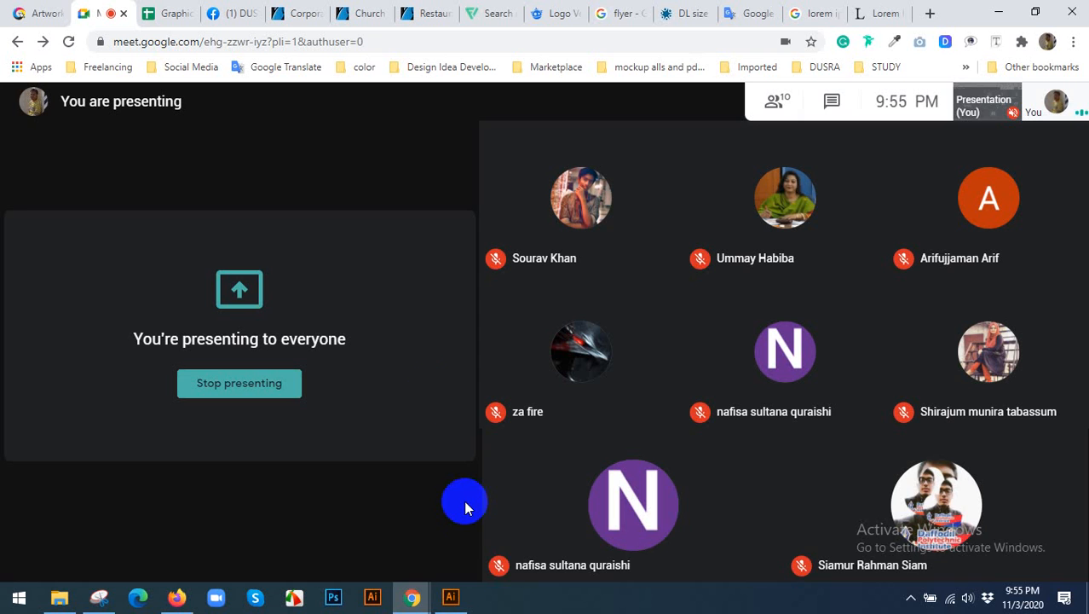
click(910, 597)
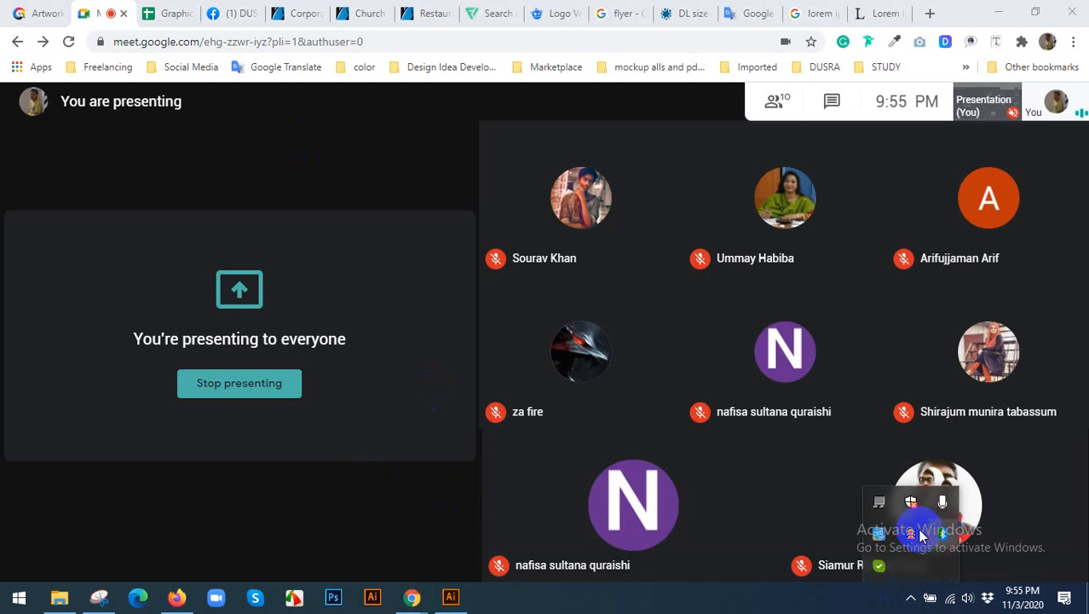